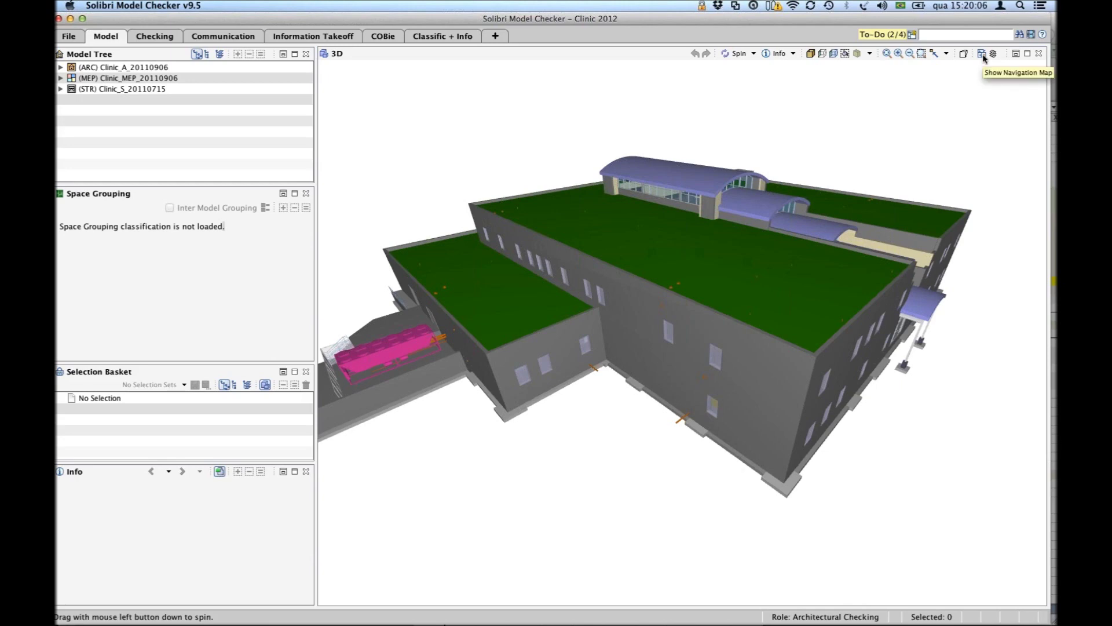
Show the navigation map over the 3D view and enlarge it.
click(984, 56)
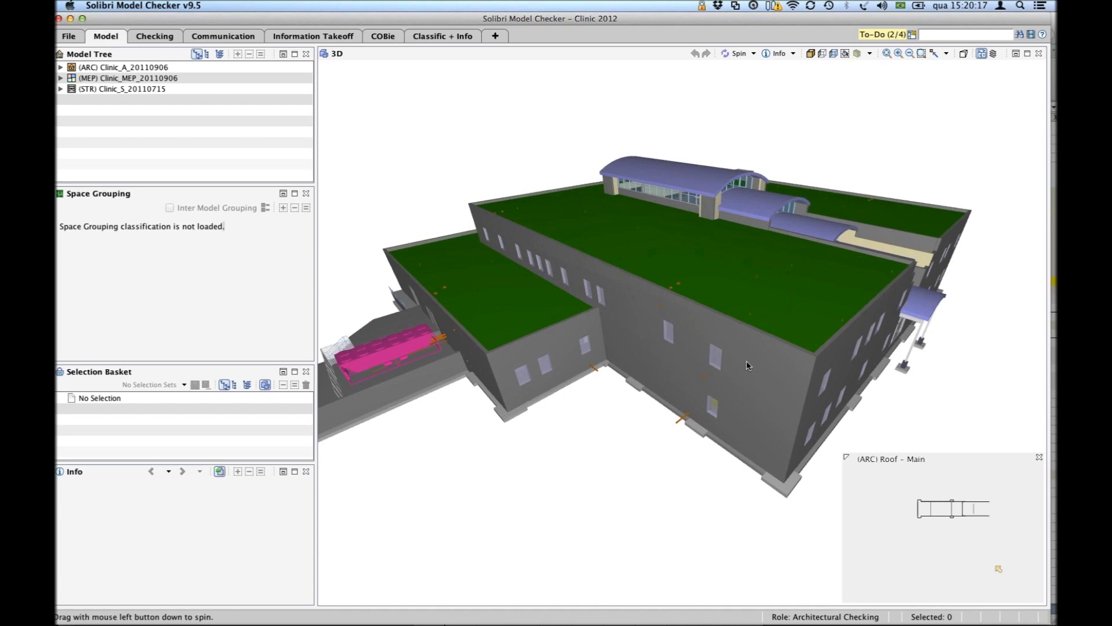
drag(748, 365, 724, 350)
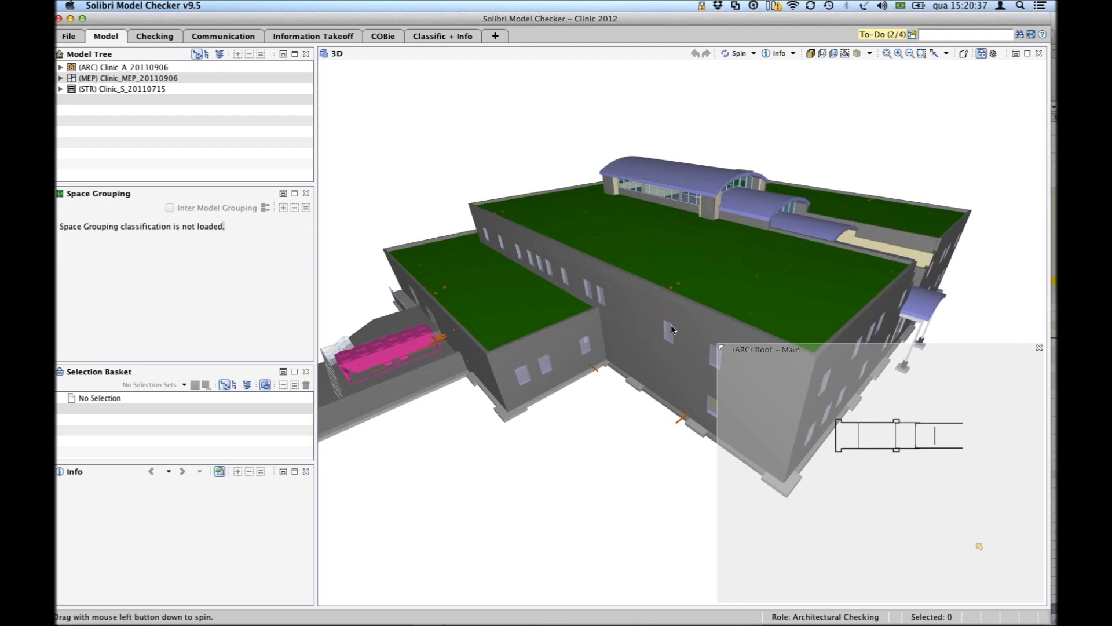
drag(674, 350, 672, 346)
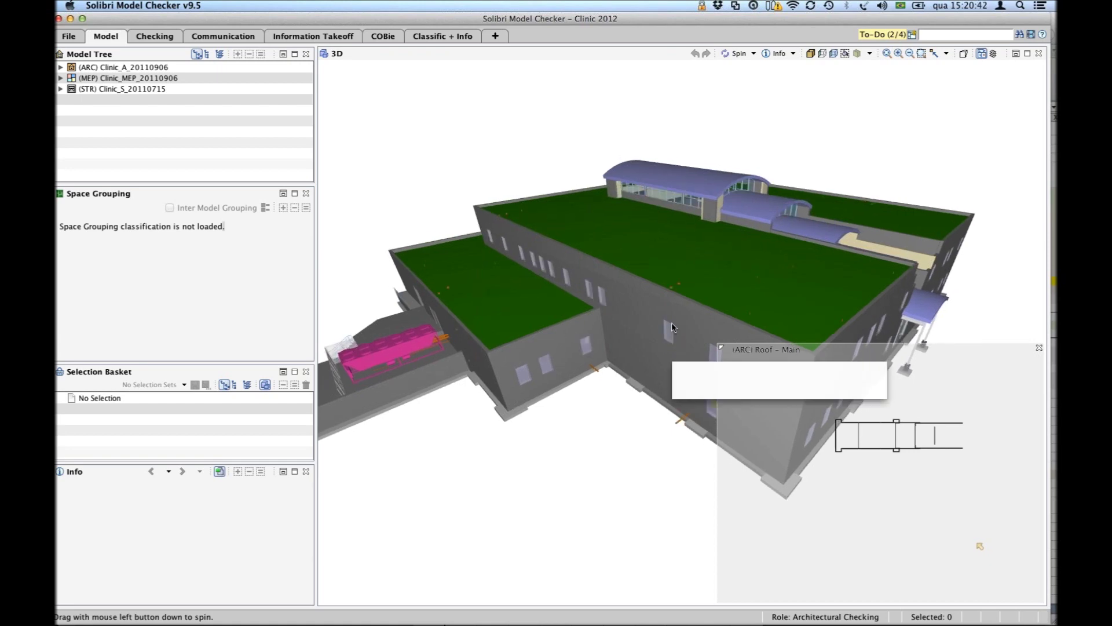
Orbit the clinic building between a high and a low viewpoint to examine how the navigation map's floor plan follows the camera height.
drag(672, 322, 633, 126)
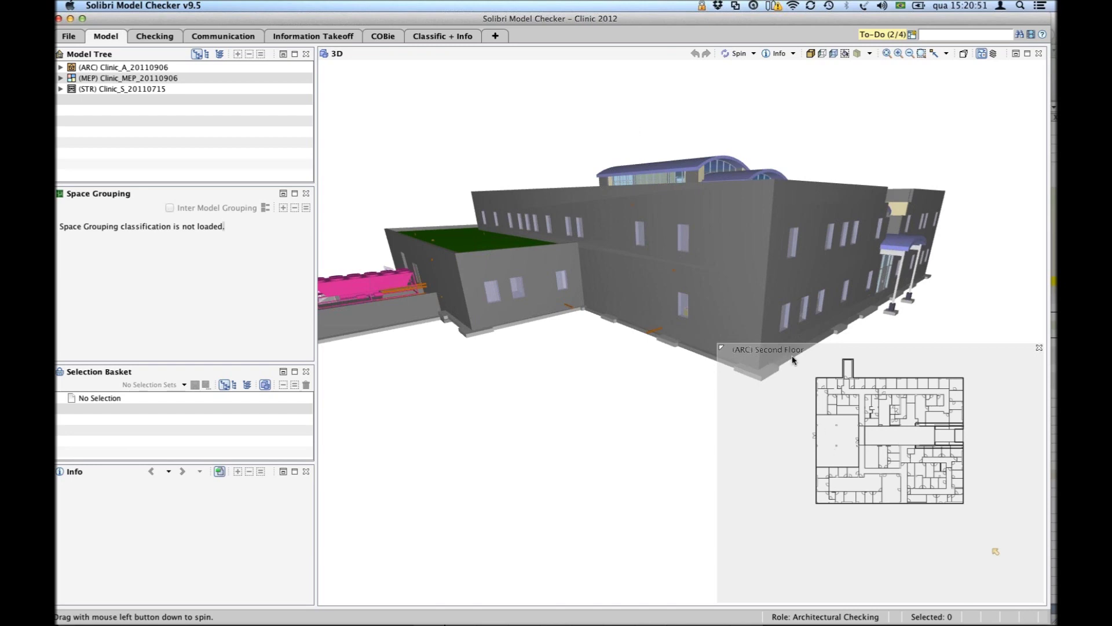
drag(795, 249, 788, 268)
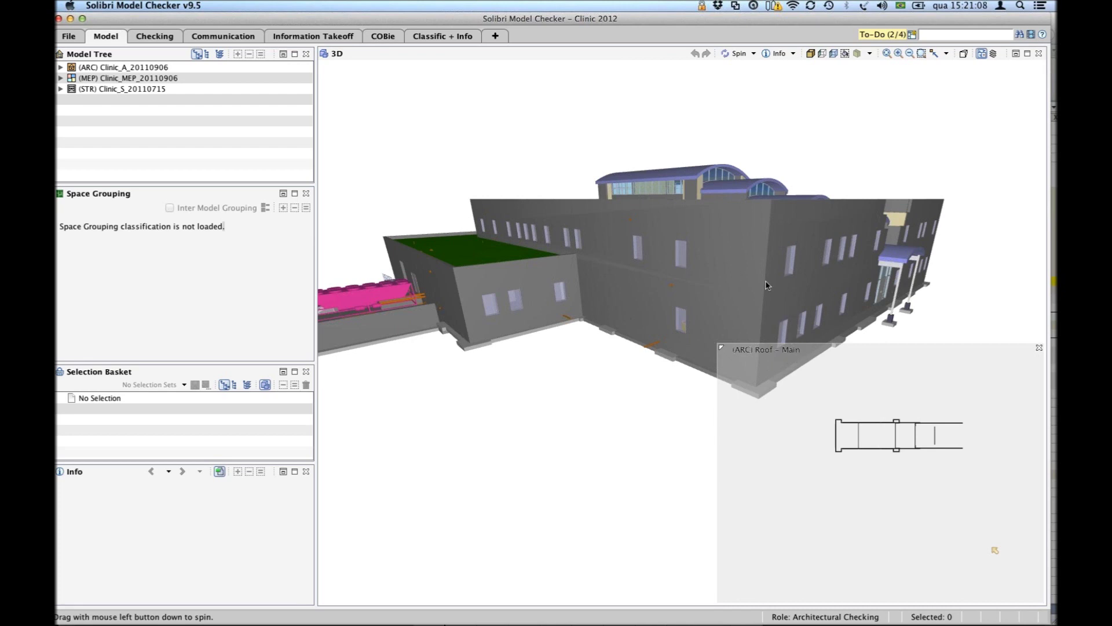
drag(765, 275, 760, 238)
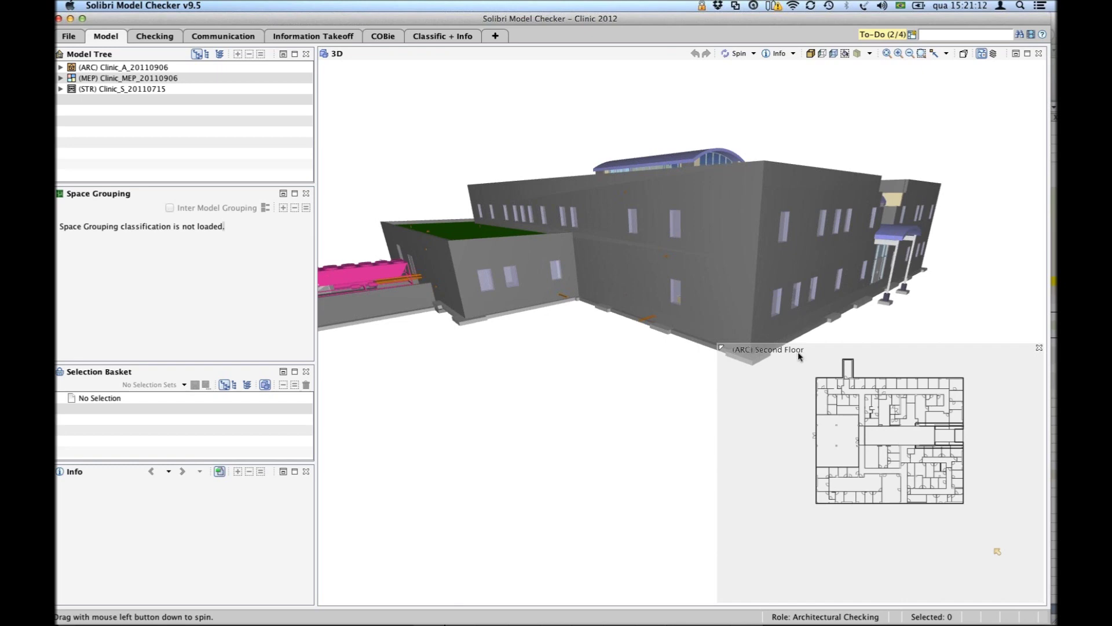
drag(771, 330, 754, 226)
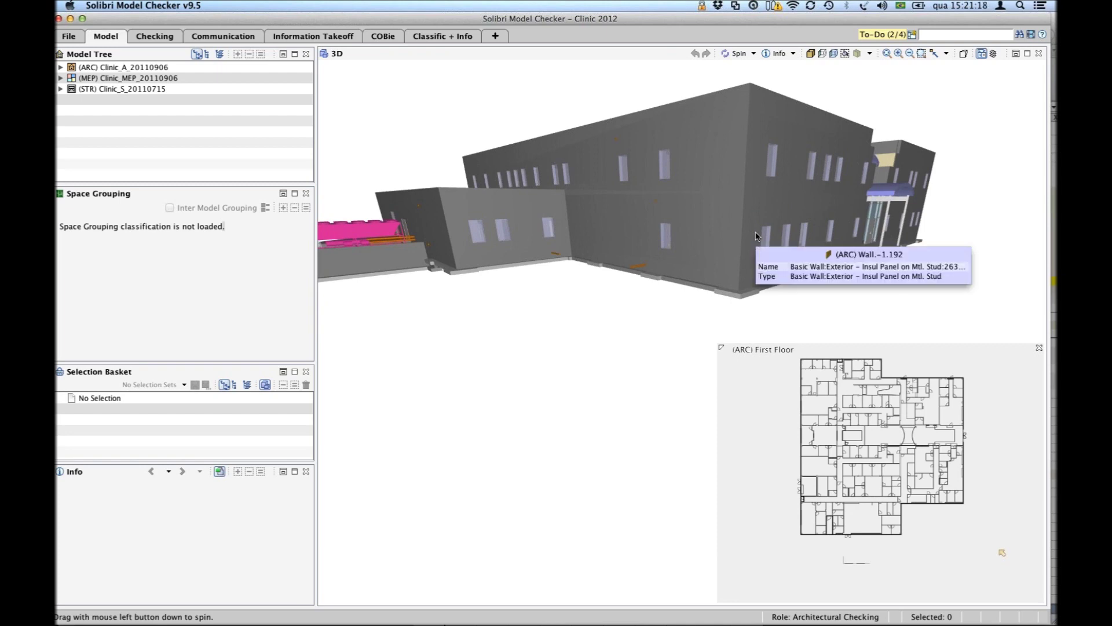
drag(757, 236, 776, 301)
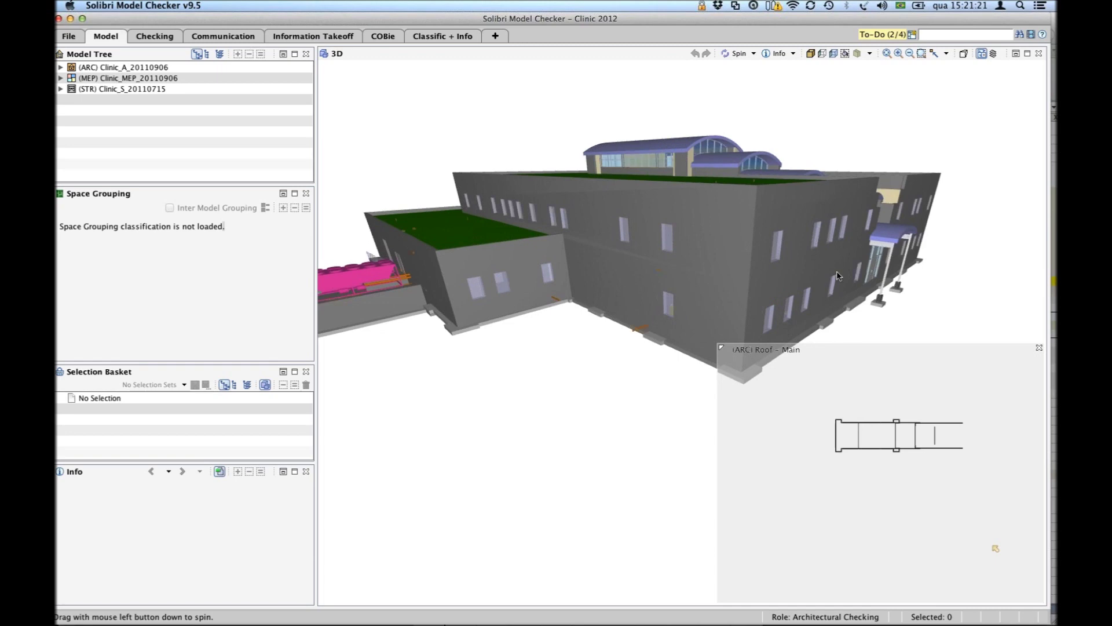
drag(829, 234, 833, 184)
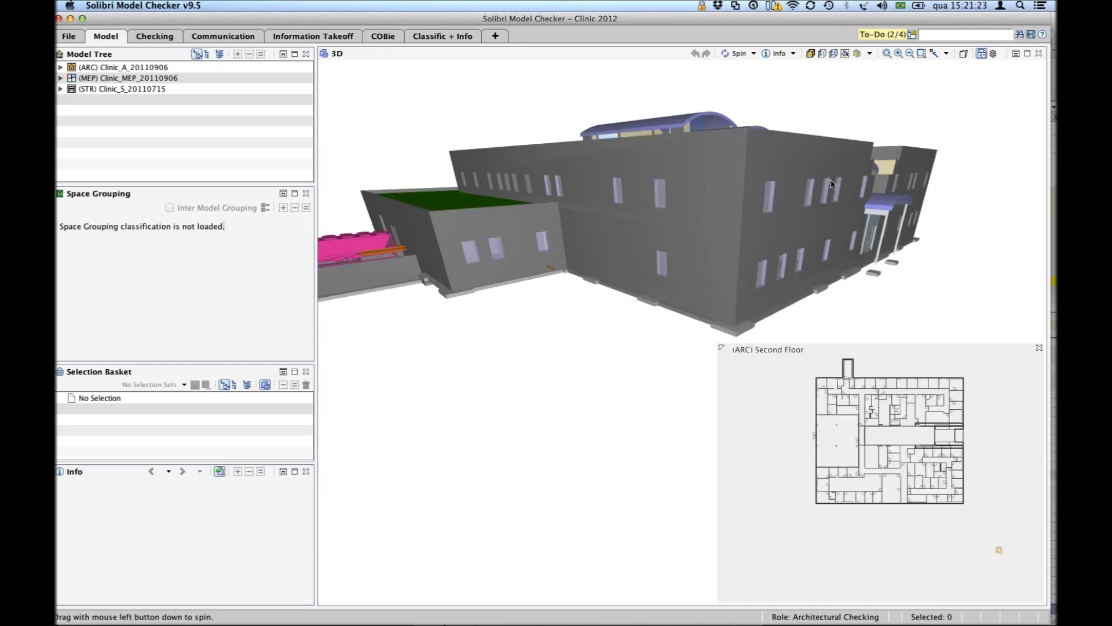
drag(733, 239, 719, 219)
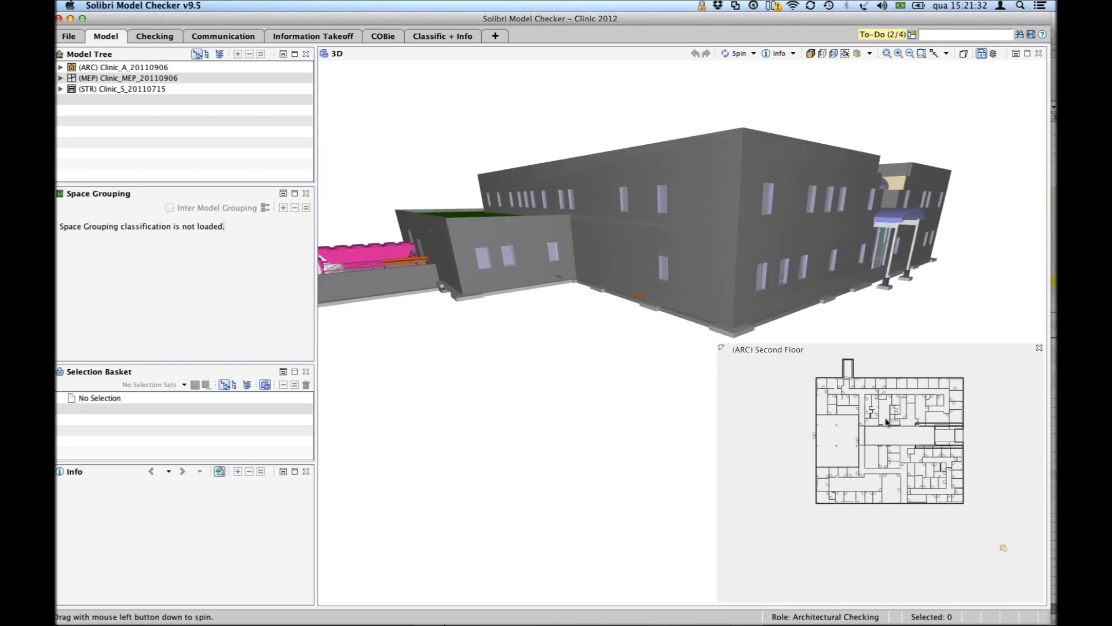
Move the camera into several second-floor spaces through the navigation map's plan, ending in the library/classroom.
click(904, 437)
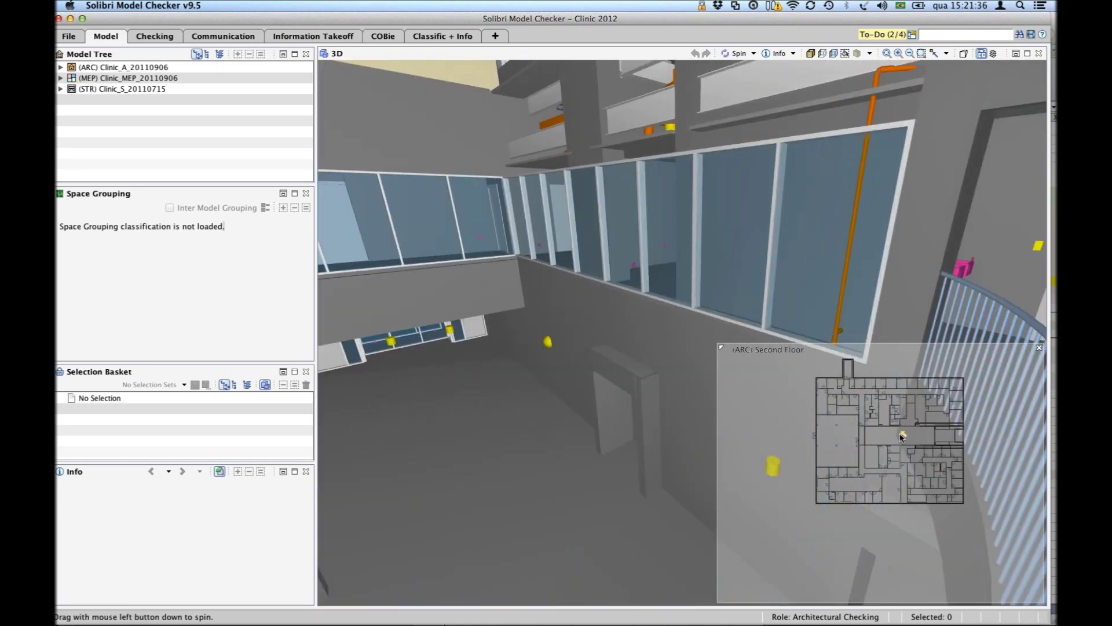
click(883, 461)
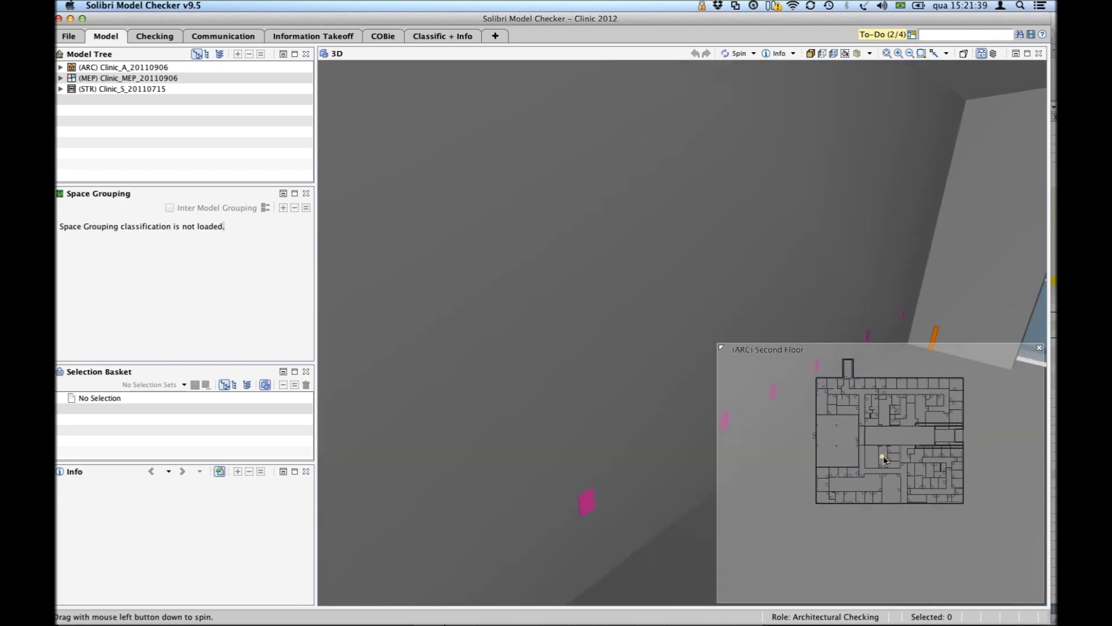
click(943, 439)
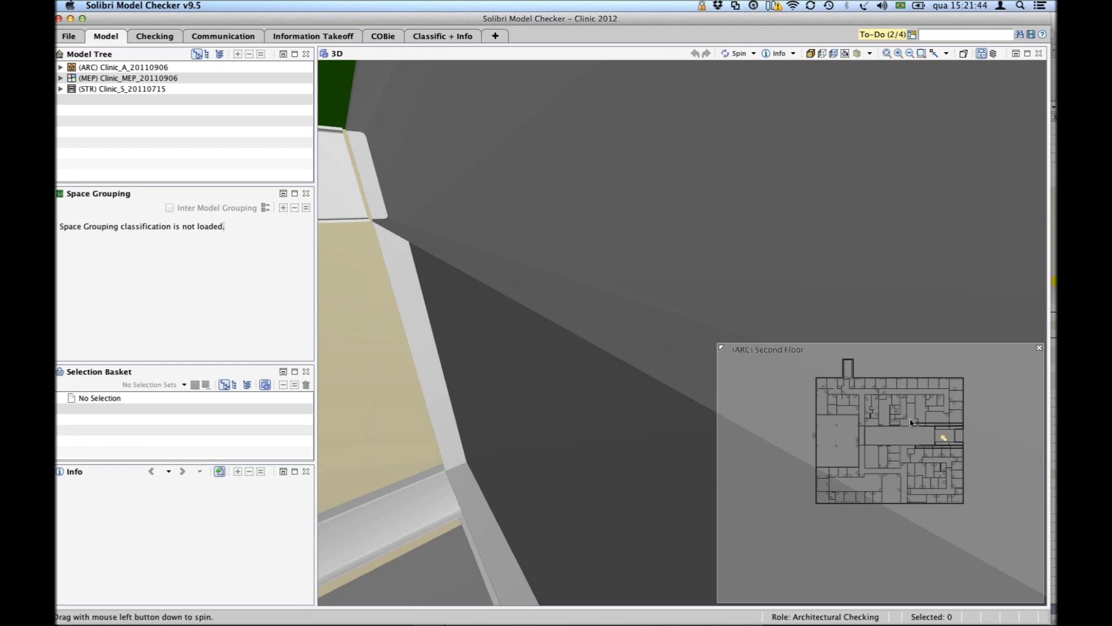
click(837, 435)
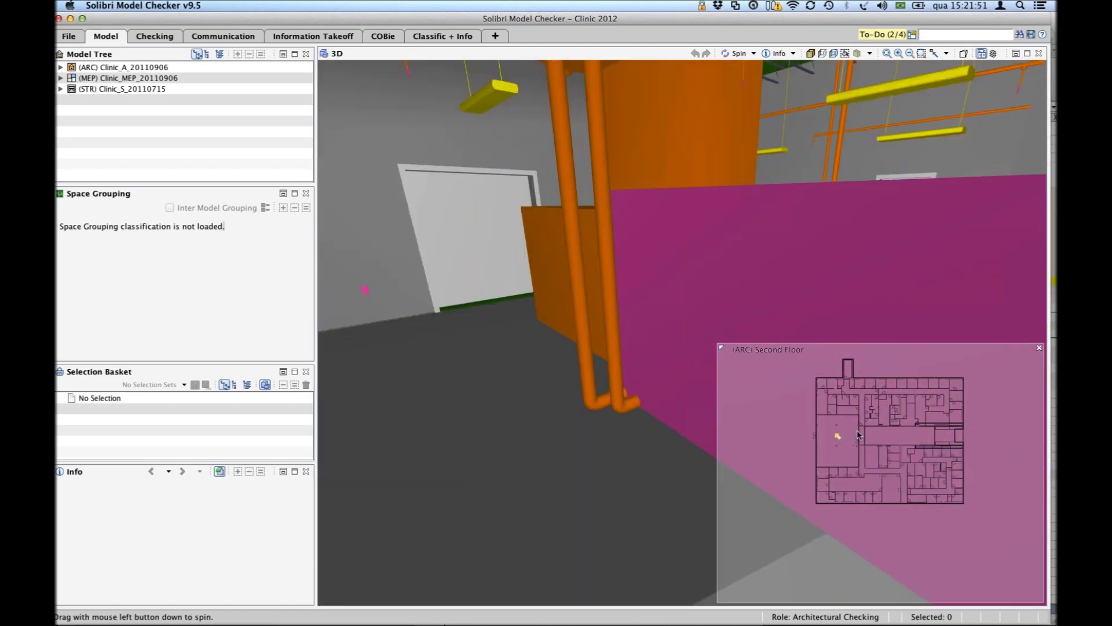
click(893, 484)
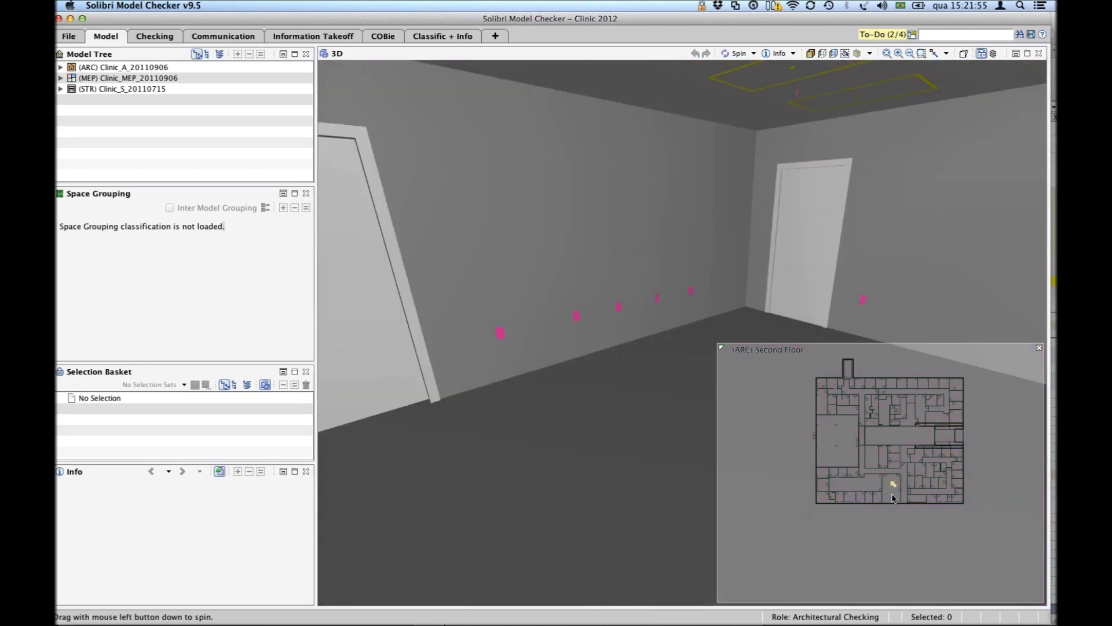
Switch the 3D navigation to Walk mode and look around the library/classroom towards its windows.
mouse_move(691, 258)
mouse_down()
mouse_move(671, 253)
mouse_move(824, 253)
mouse_move(619, 253)
mouse_move(775, 261)
mouse_move(700, 254)
mouse_up()
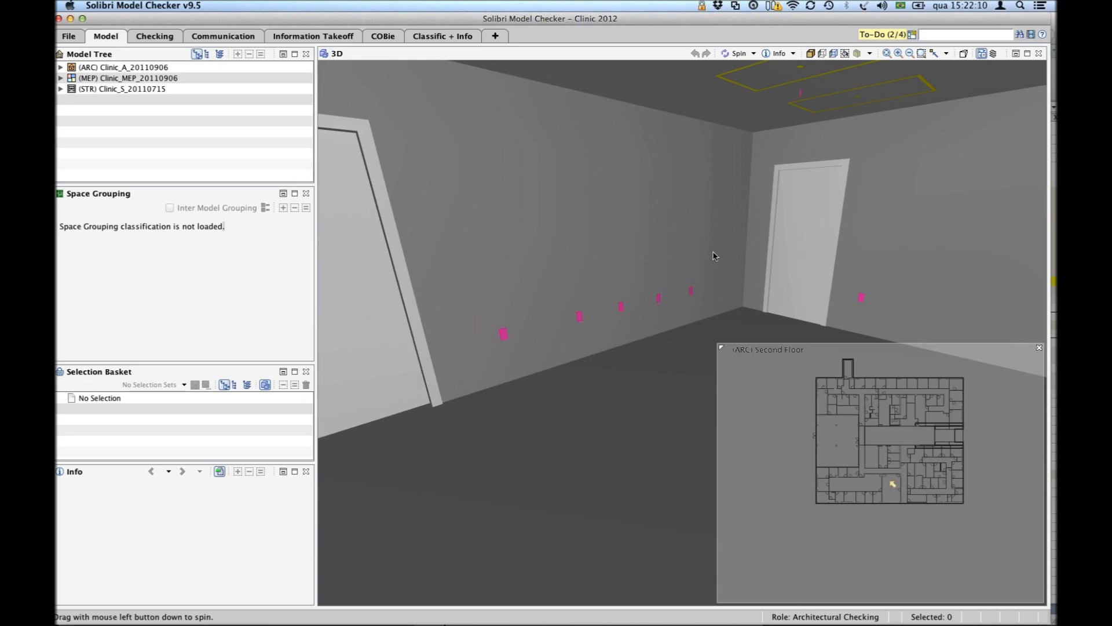
drag(712, 253, 702, 249)
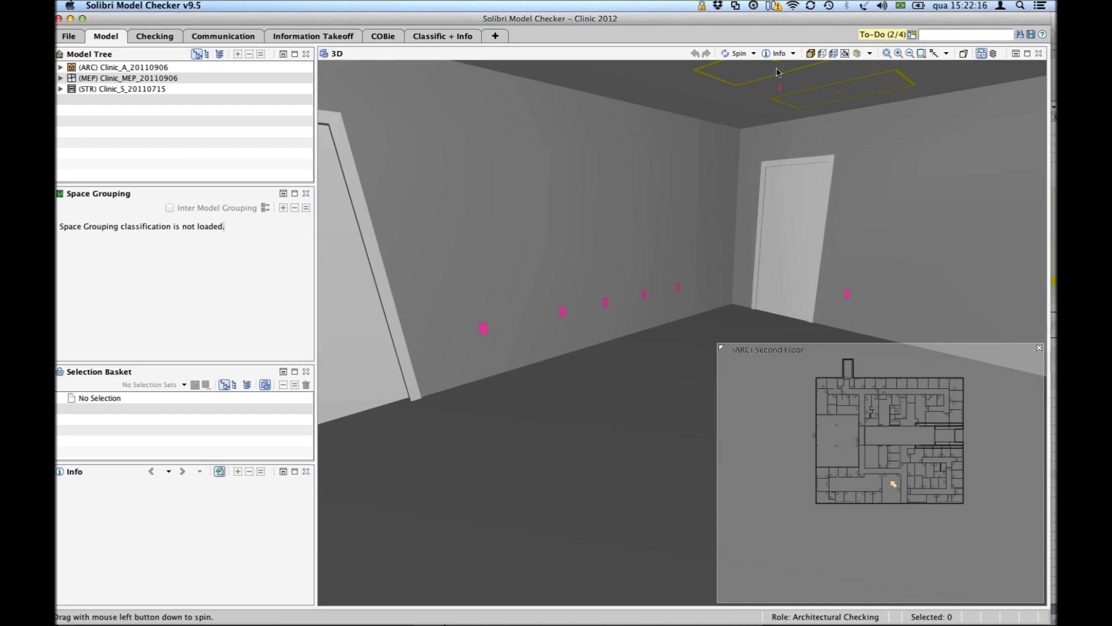
click(753, 53)
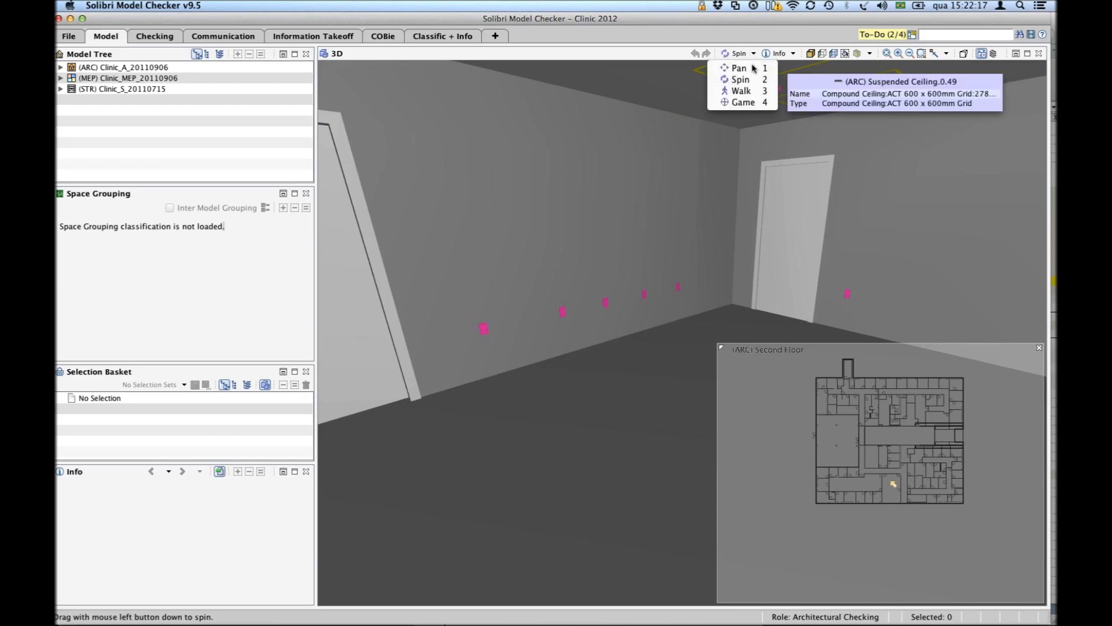
click(767, 93)
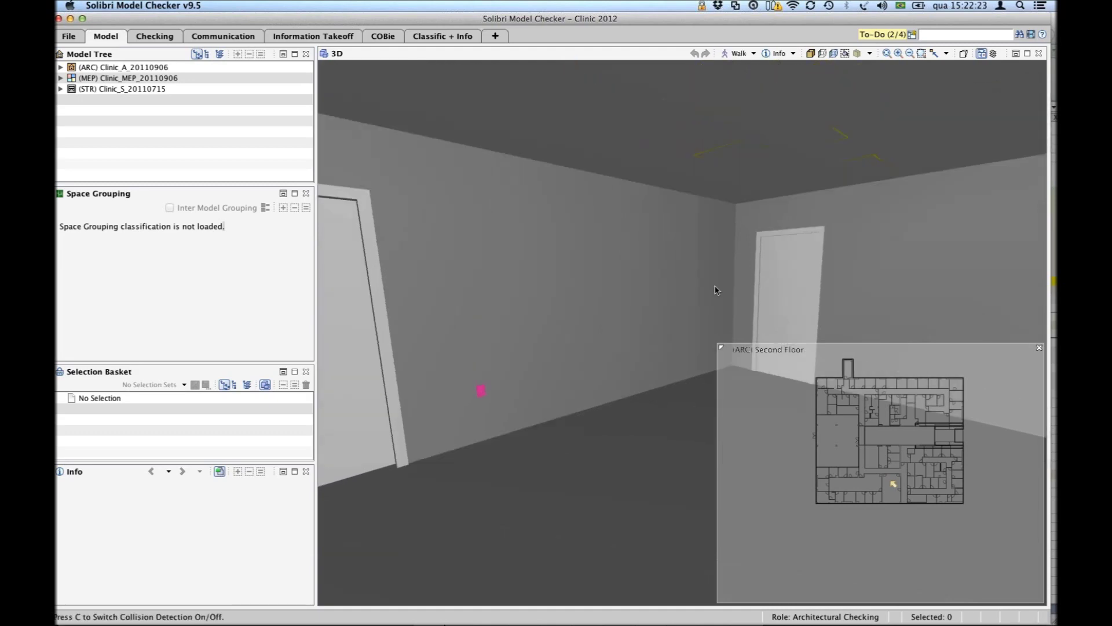
drag(725, 318, 957, 309)
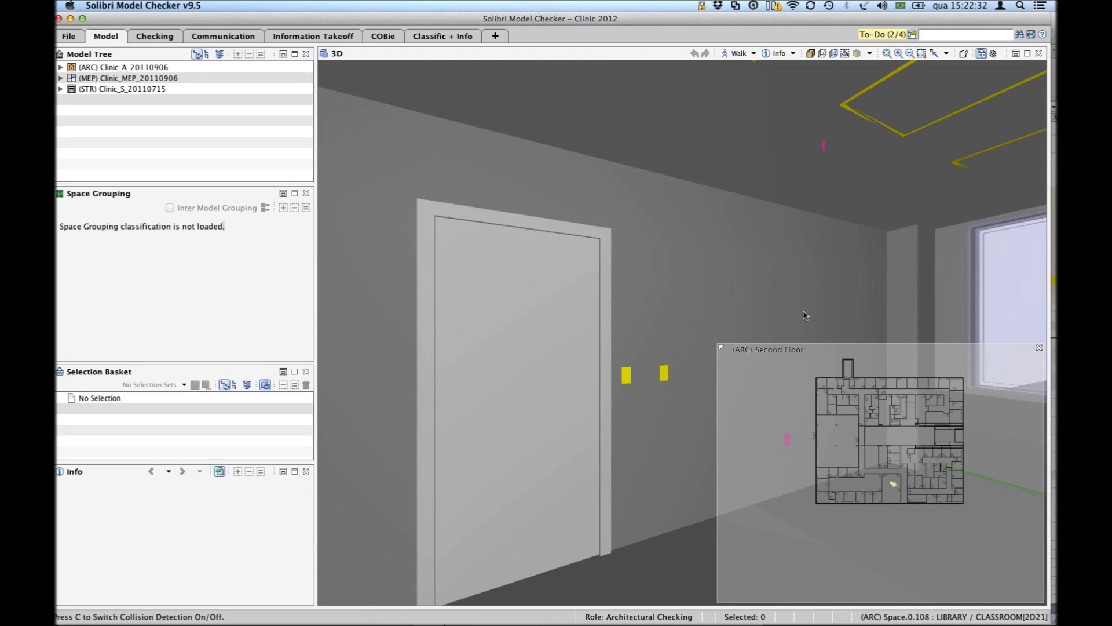
drag(807, 316, 721, 350)
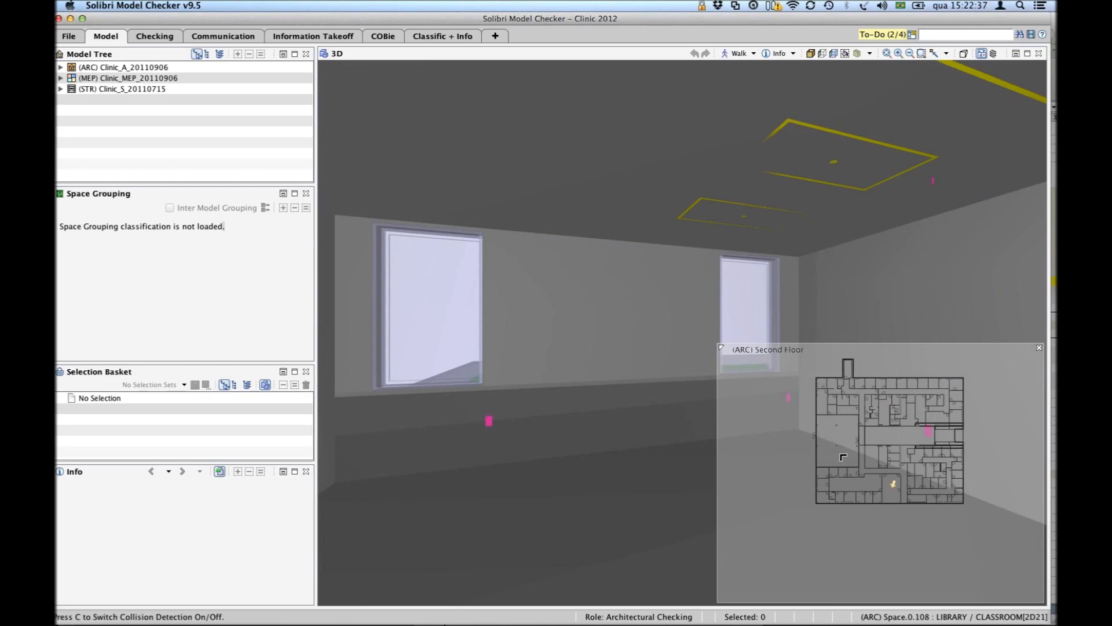
Shrink the navigation map and close it.
drag(843, 457, 840, 454)
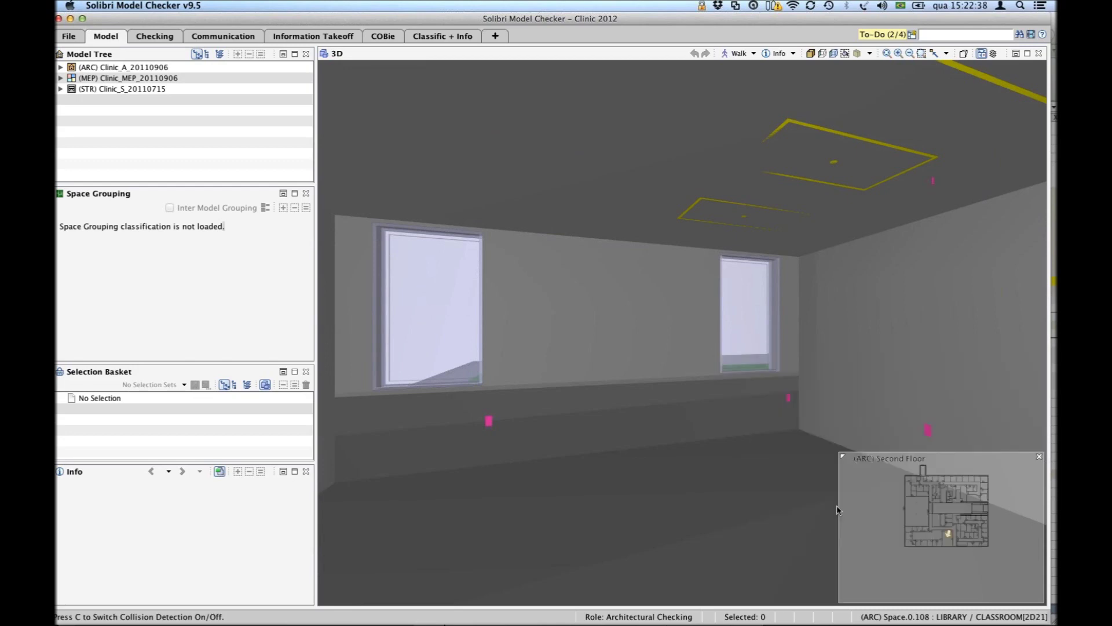
click(1039, 457)
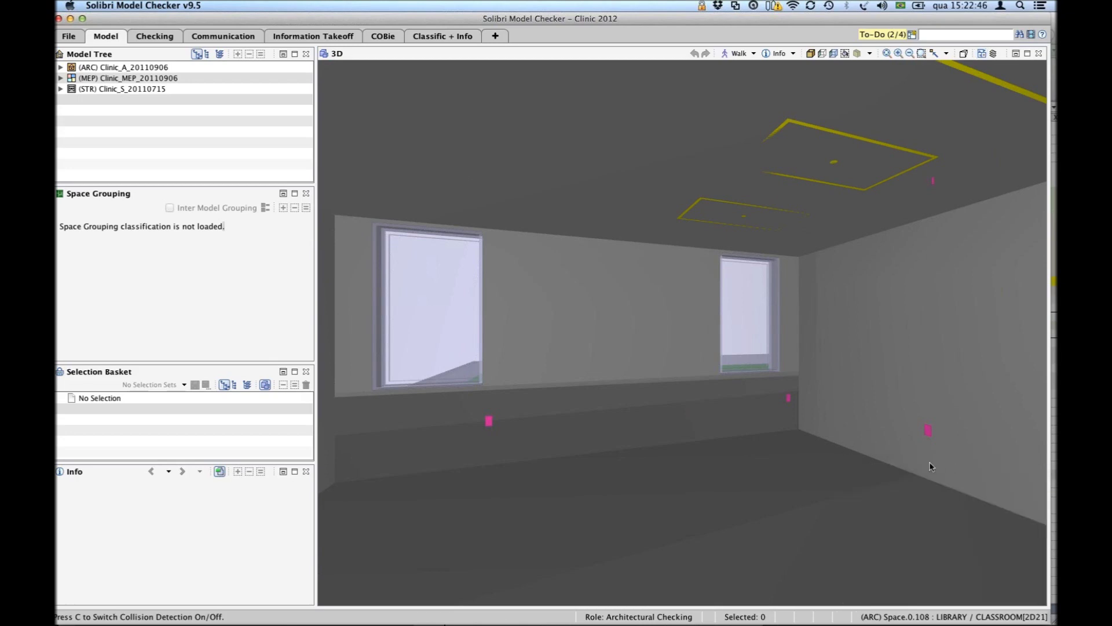
Turn on the floor plan overlay with its level sliders in the 3D view and walk through conference room 2D20.
drag(865, 421, 944, 436)
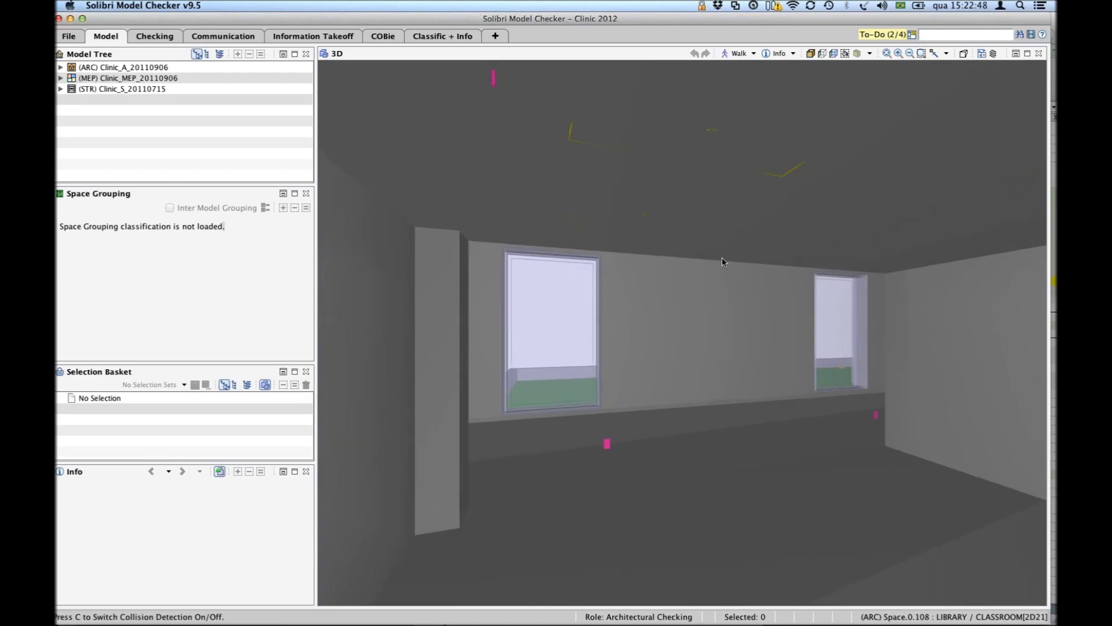
drag(718, 255, 706, 239)
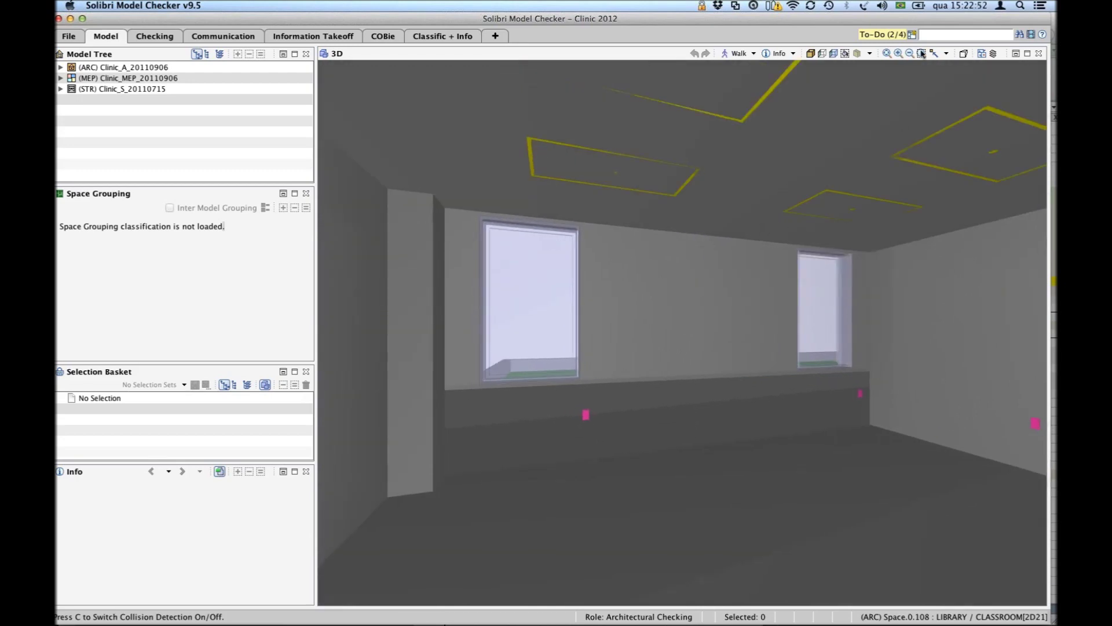
click(993, 55)
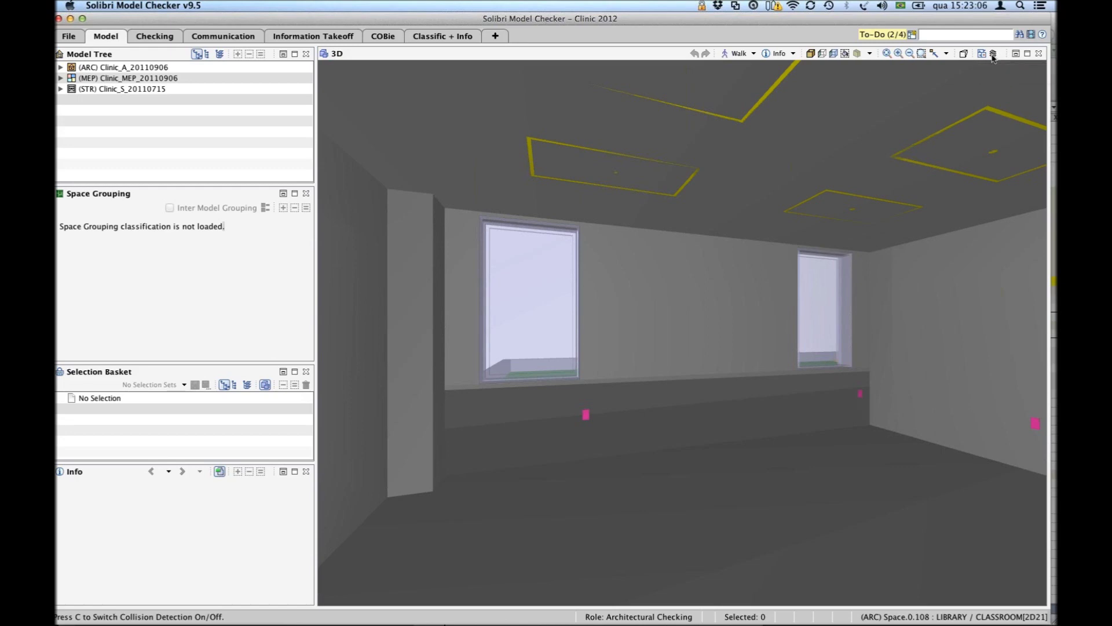
drag(902, 310, 623, 461)
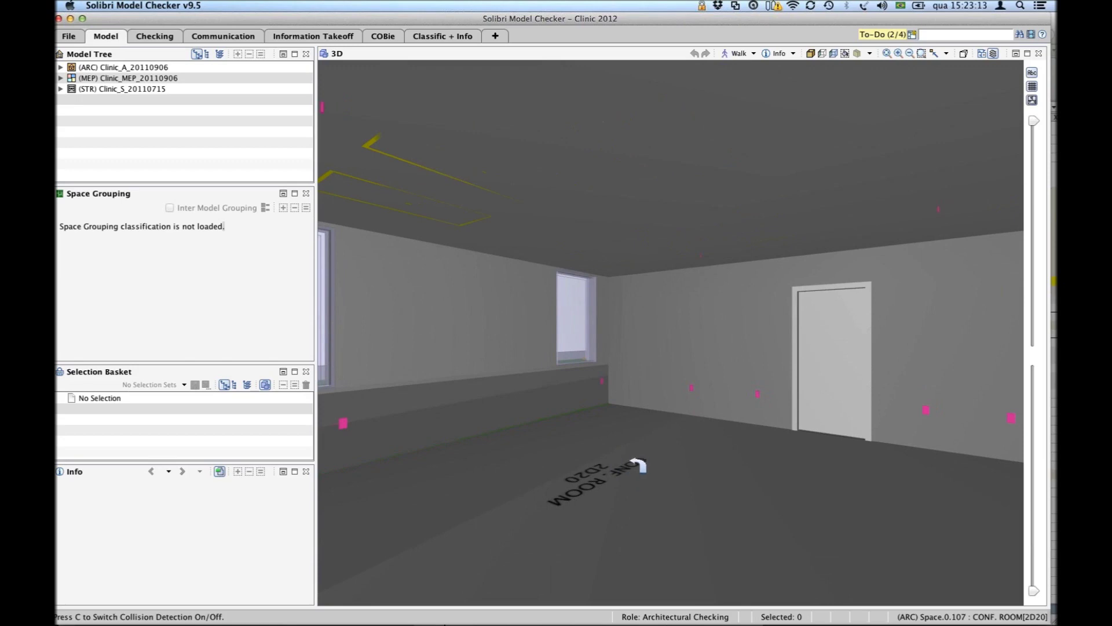
click(998, 54)
click(1031, 99)
drag(657, 293, 415, 127)
In the checking results of the Clearance in Front of Doors rule, select the issue "Chiller, Curtain Wall, Door too close to Door component".
click(165, 39)
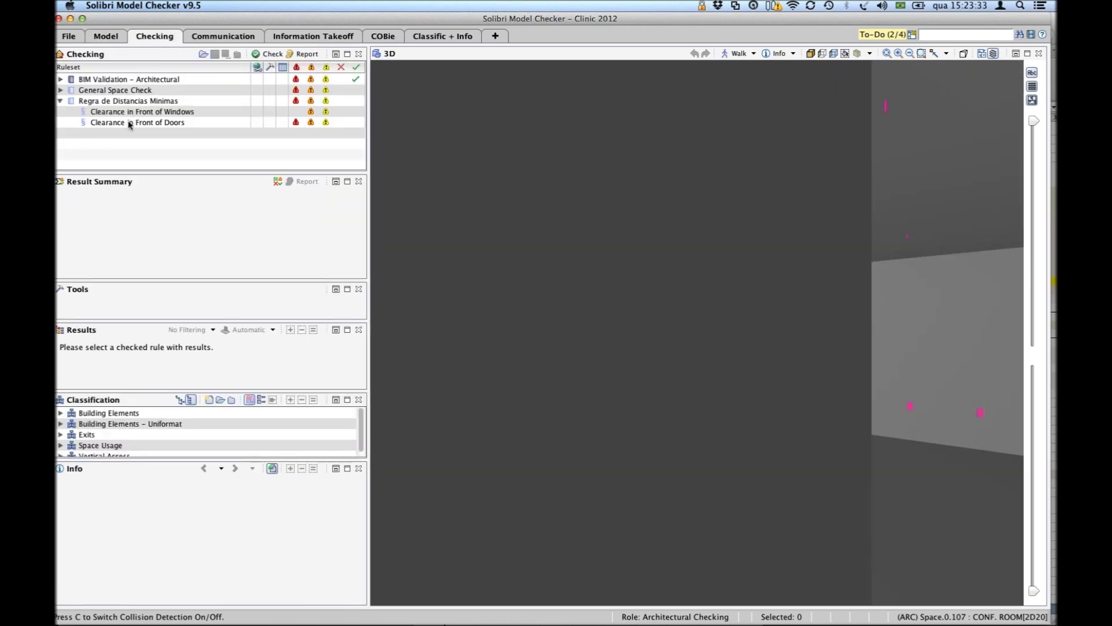
click(128, 123)
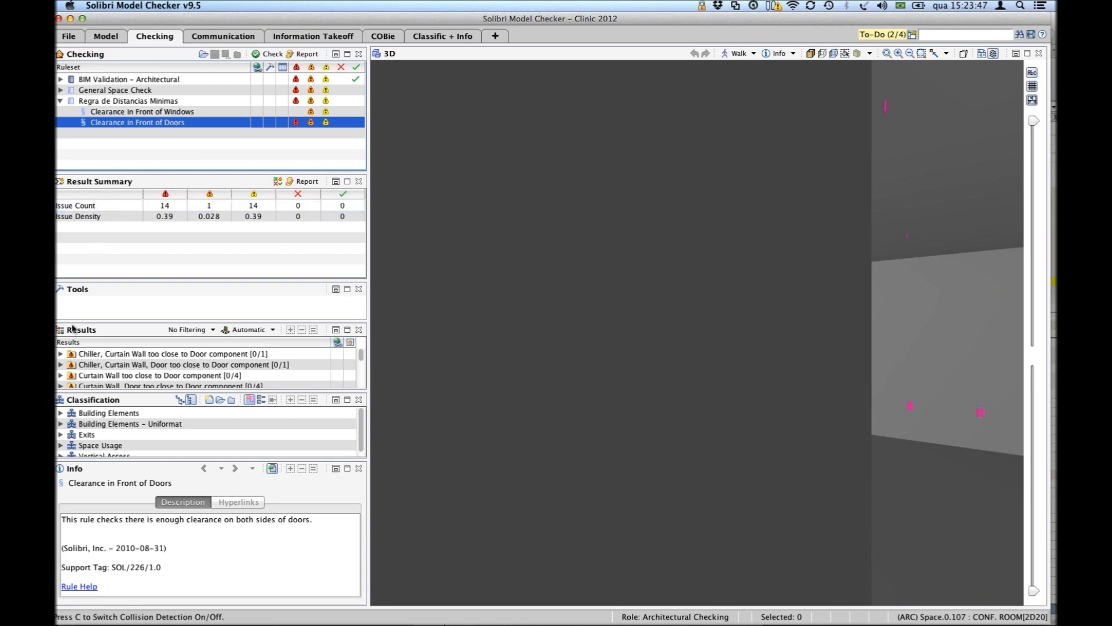
click(90, 365)
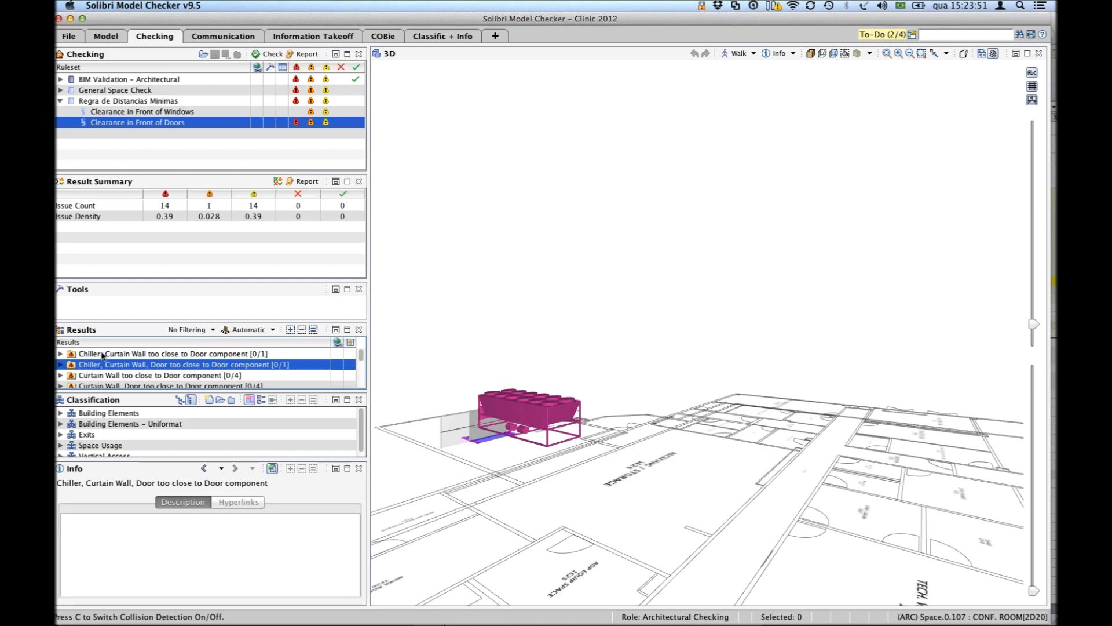
Switch from Walk to Spin navigation and examine the chiller on the floor plan from above.
middle_drag(723, 352, 803, 222)
drag(776, 316, 666, 402)
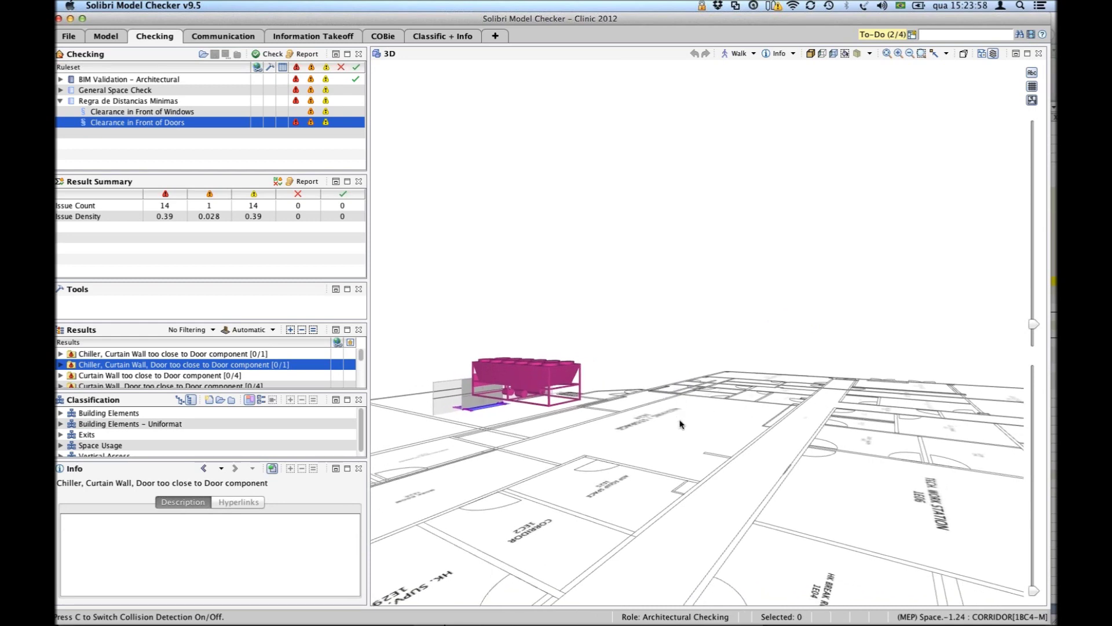
drag(672, 422, 749, 407)
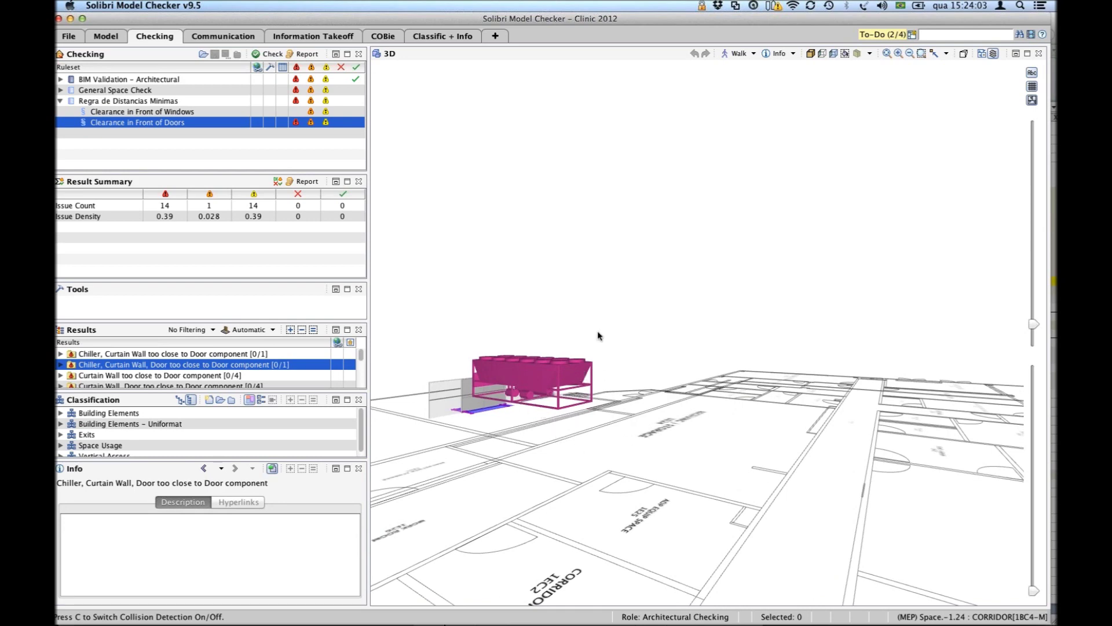
click(754, 54)
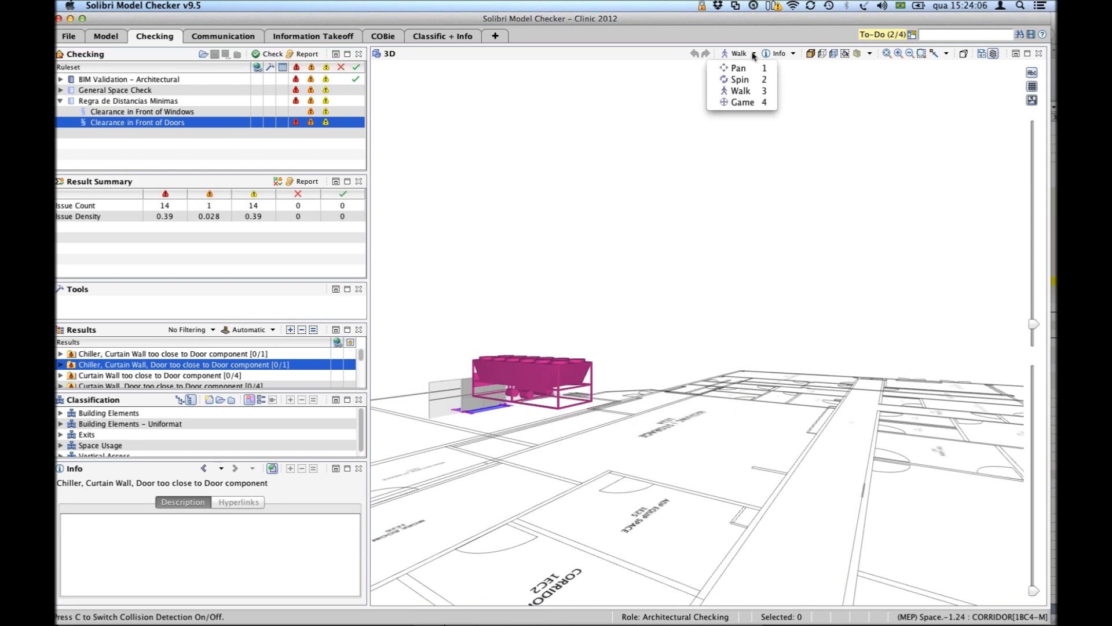
click(739, 68)
drag(634, 259, 809, 171)
middle_drag(736, 293, 673, 415)
middle_drag(780, 269, 763, 382)
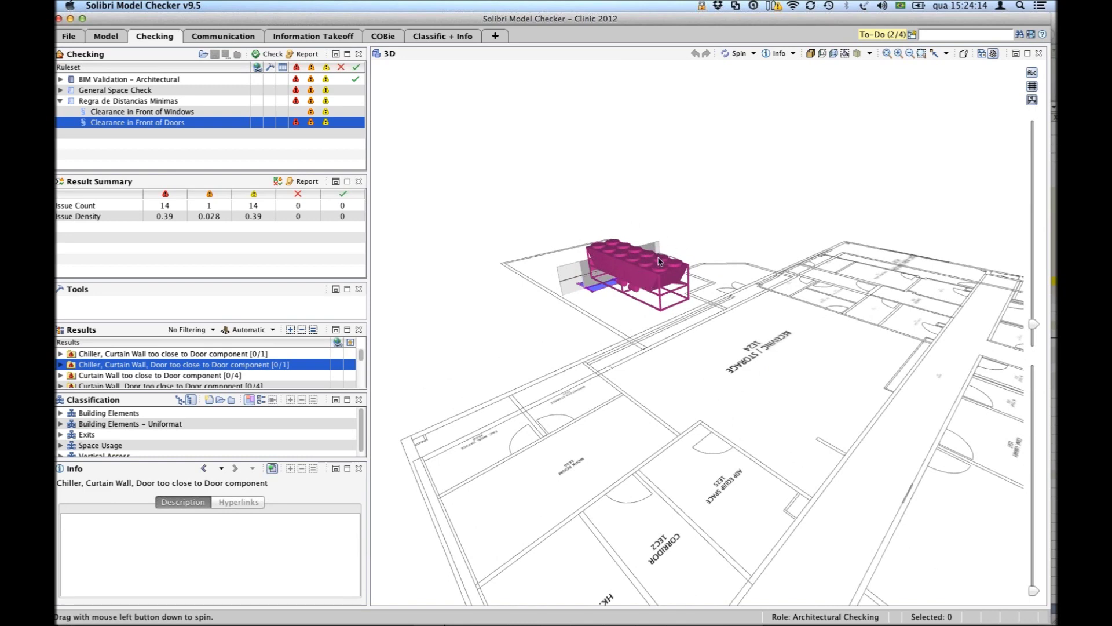
Try the floor plan overlay's display options and hide its space names and numbers.
mouse_move(659, 261)
click(1034, 100)
click(1032, 100)
click(1032, 101)
click(1033, 101)
click(1032, 73)
click(1033, 74)
click(1033, 73)
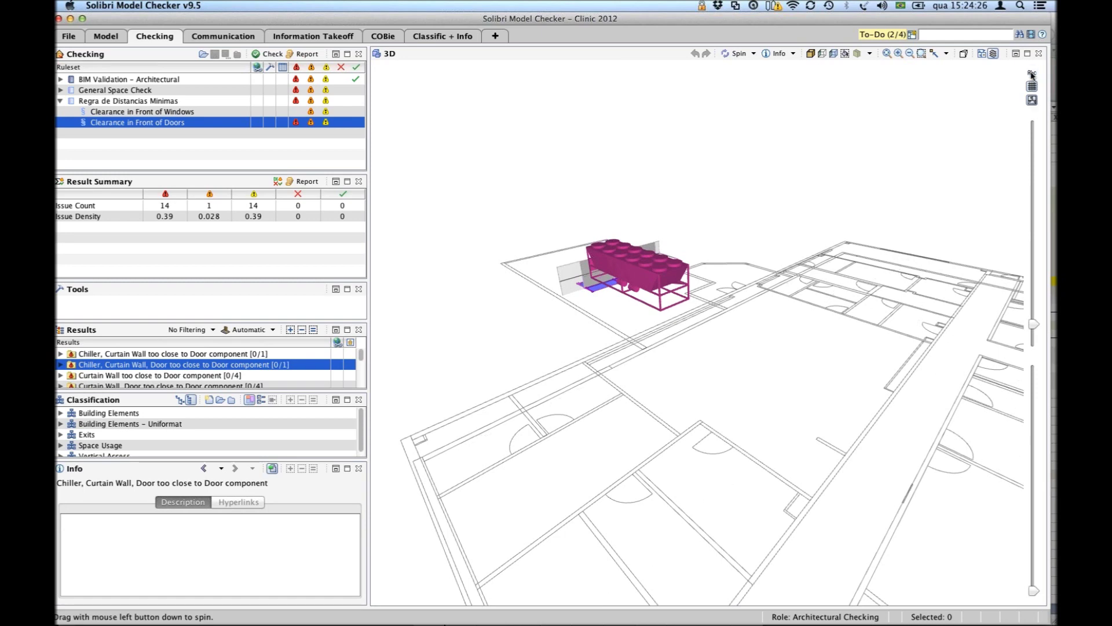
Show the space names and numbers on the floor plan again and slightly raise both of its level limits.
click(1032, 74)
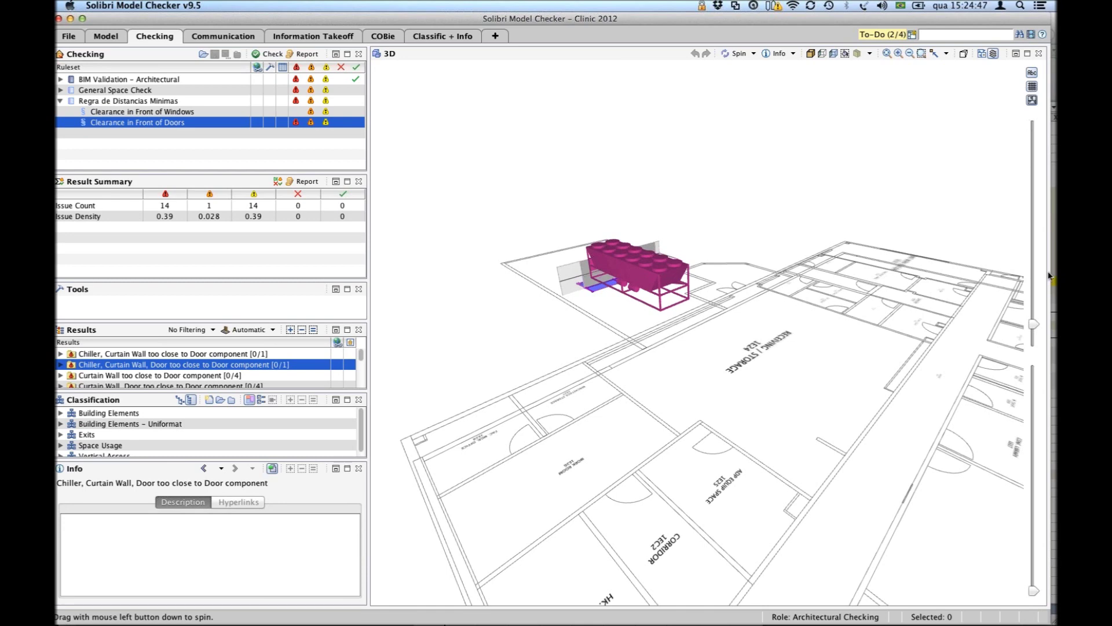
mouse_move(1035, 593)
mouse_down()
mouse_move(1035, 552)
mouse_move(1035, 584)
mouse_up()
mouse_move(1031, 299)
mouse_down()
mouse_move(1037, 200)
mouse_move(1036, 278)
mouse_up()
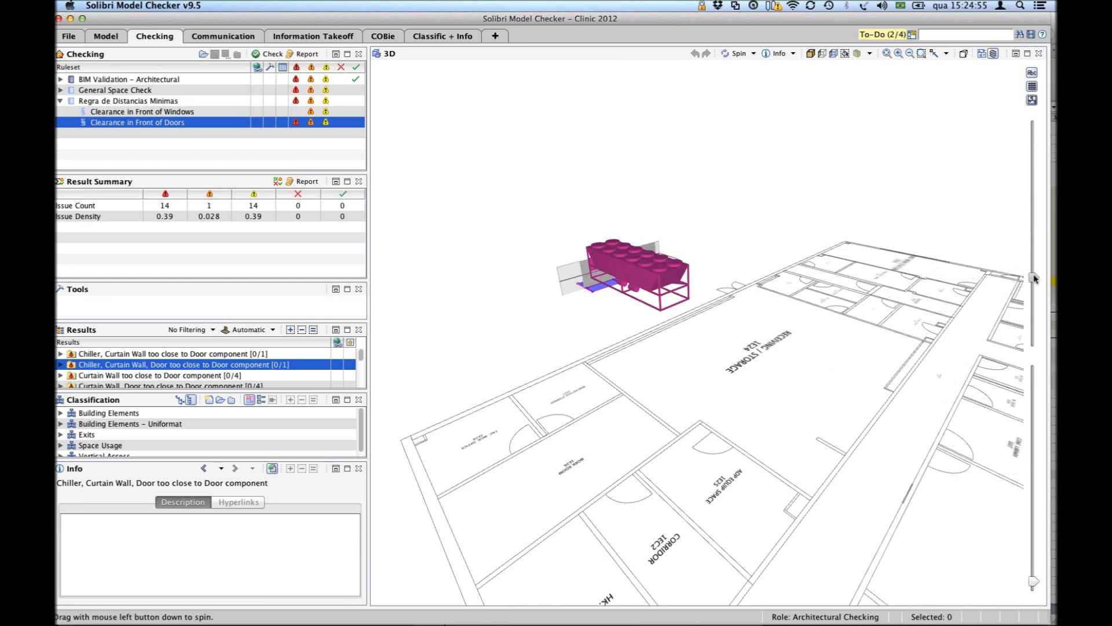
Raise the floor plan overlay's upper level limit to include the next storey, lower its bottom limit, and examine the stacked plans.
drag(1036, 279, 1031, 137)
right_click(810, 248)
middle_drag(728, 211, 580, 161)
middle_drag(957, 247, 910, 241)
drag(1033, 135, 1034, 128)
middle_drag(892, 221, 753, 223)
scroll(755, 229, up, 3)
scroll(756, 232, down, 6)
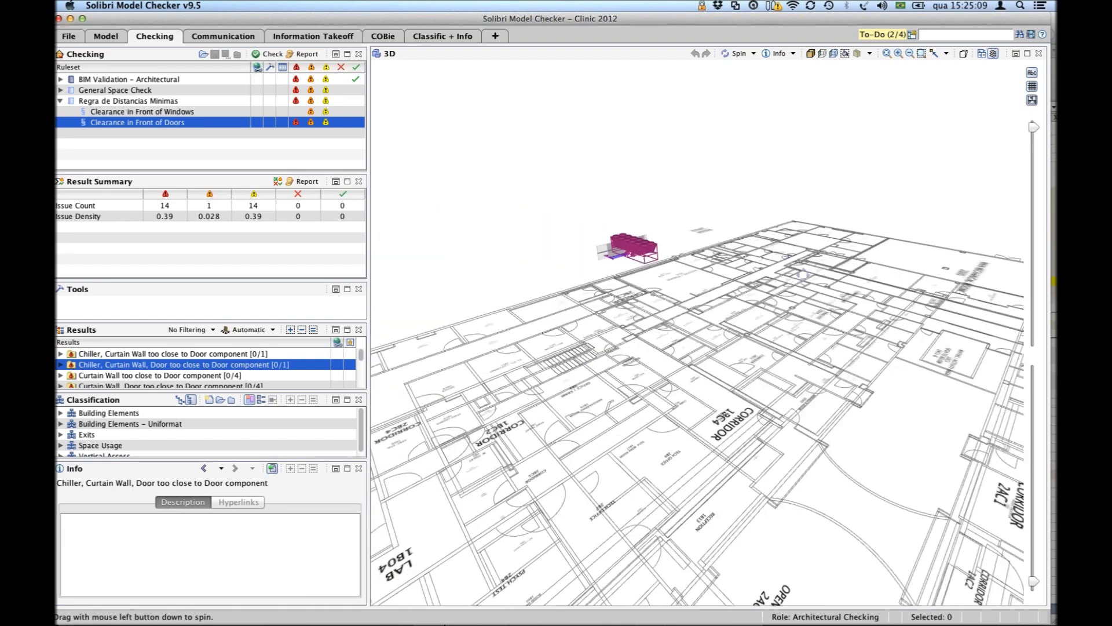
drag(831, 286, 817, 239)
mouse_move(1035, 589)
mouse_down()
mouse_move(1037, 532)
mouse_move(1037, 603)
mouse_up()
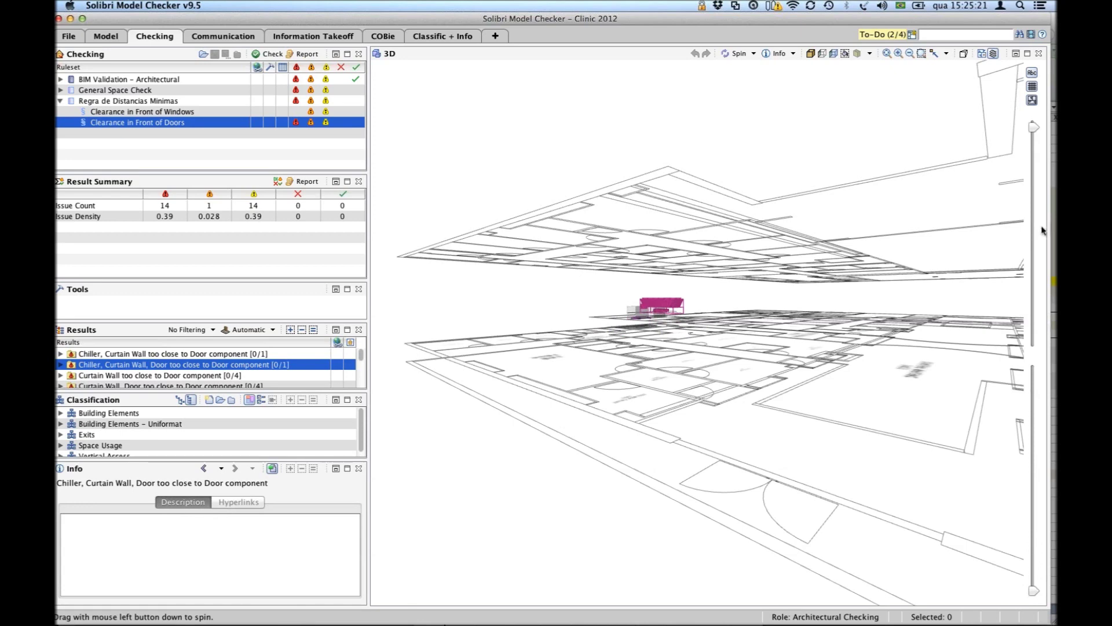
Lower the overlay's upper level limit to hide the upper storey's plan, raise the bottom limit slightly, and return to the chiller.
drag(1034, 128, 1047, 261)
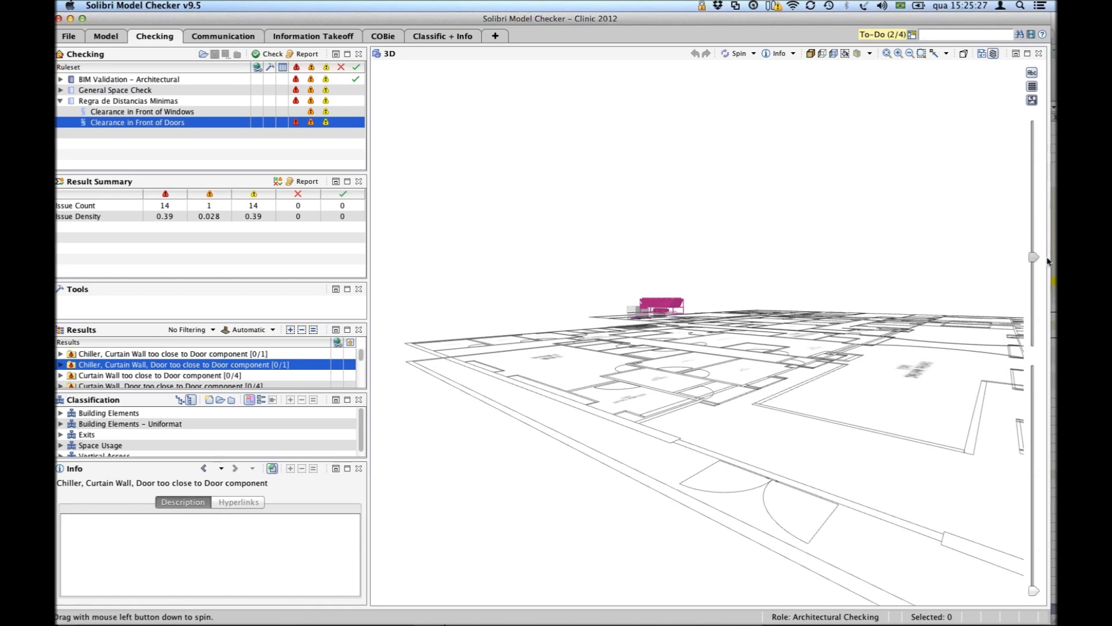
mouse_move(1034, 589)
mouse_down()
mouse_move(1028, 556)
mouse_move(1034, 577)
mouse_up()
drag(784, 264, 709, 416)
scroll(710, 416, up, 5)
middle_drag(712, 416, 676, 316)
drag(774, 412, 768, 442)
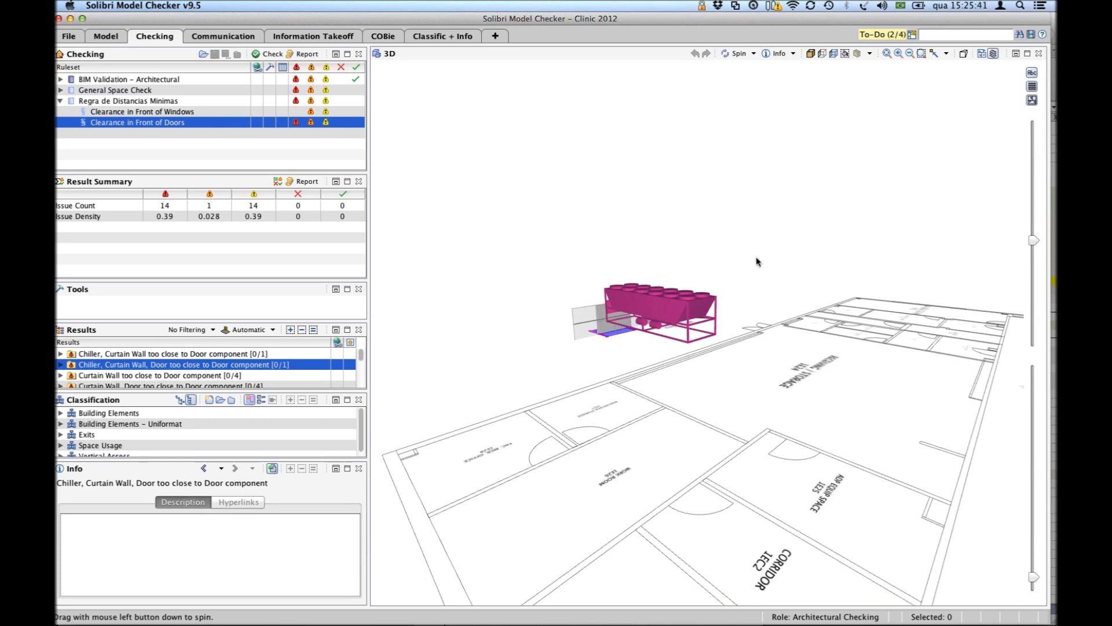
key(super+Tab)
key(super+Tab)
key(super+shift+Tab)
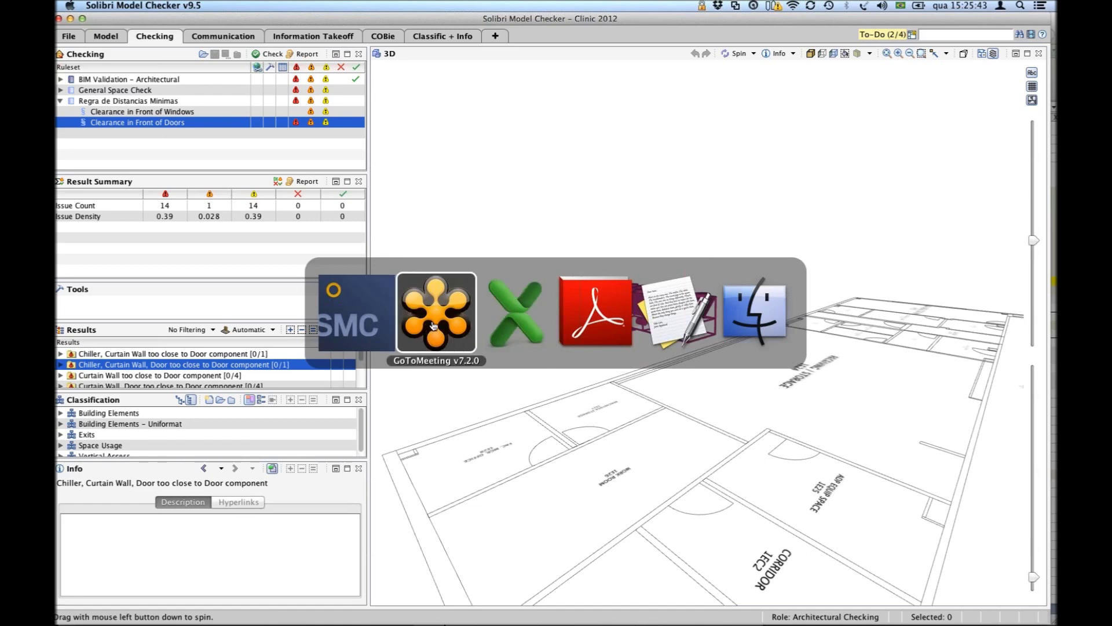
mouse_move(944, 611)
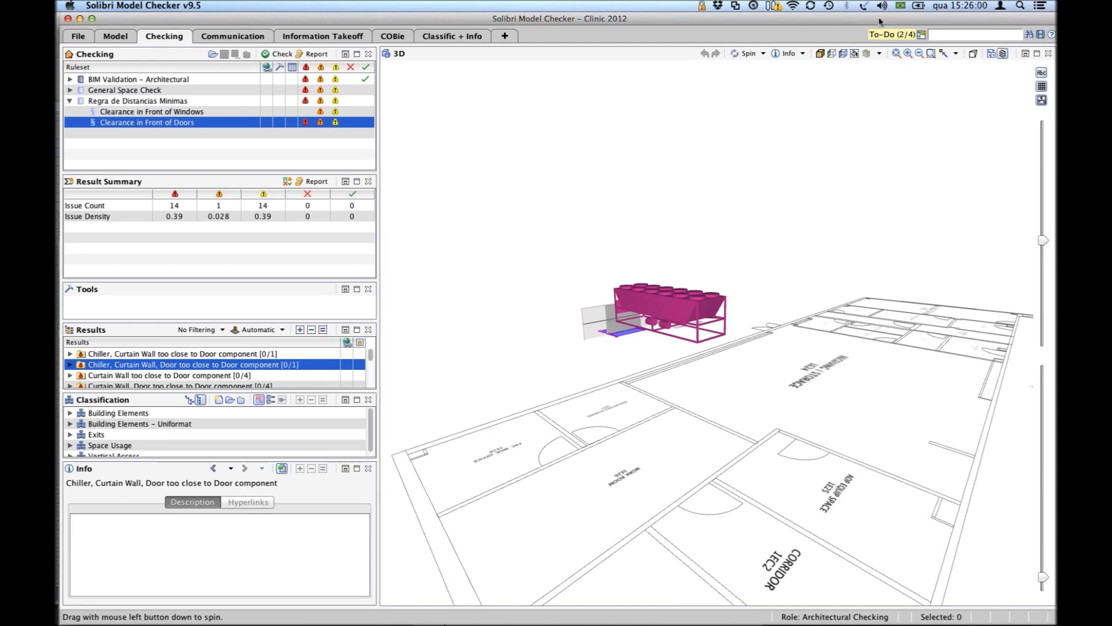
Show all model components in the 3D view and fit the whole clinic building in it.
drag(599, 136, 625, 119)
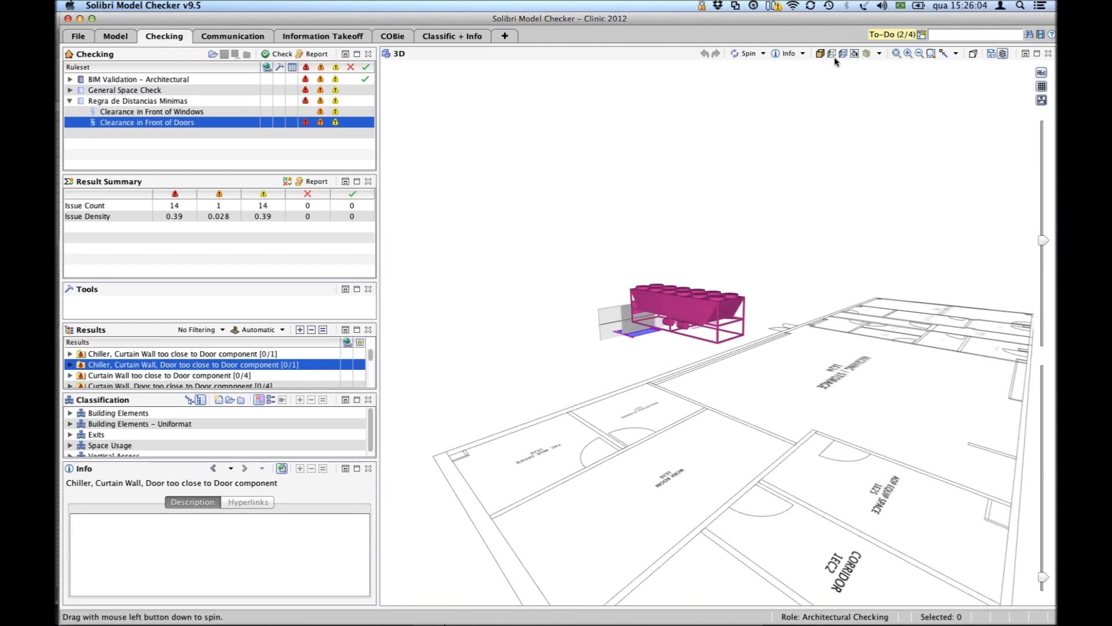
click(819, 54)
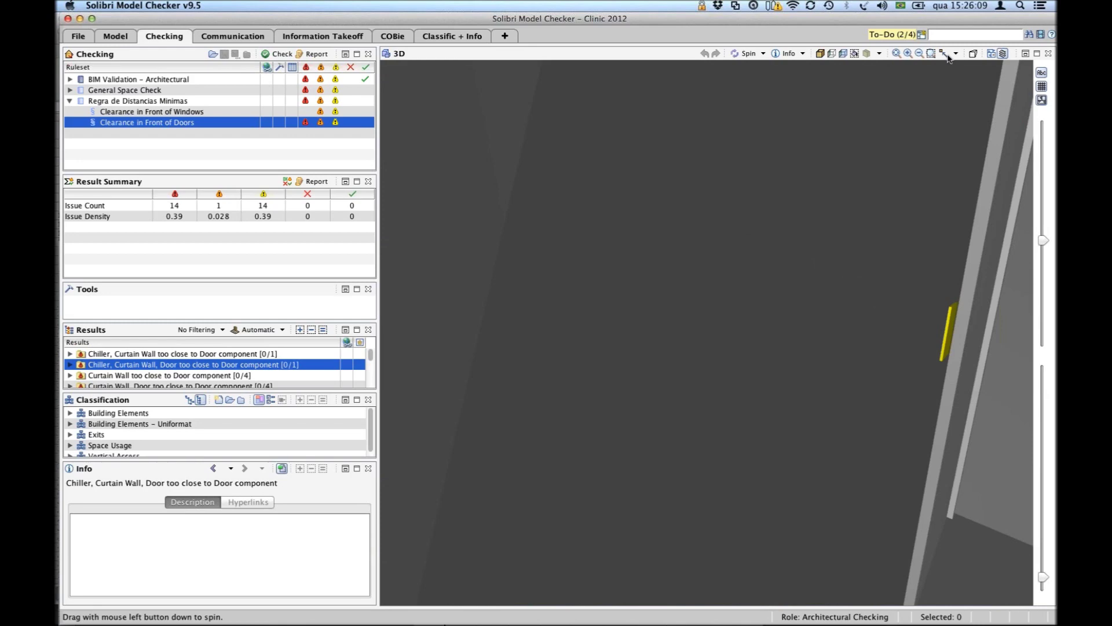
click(947, 55)
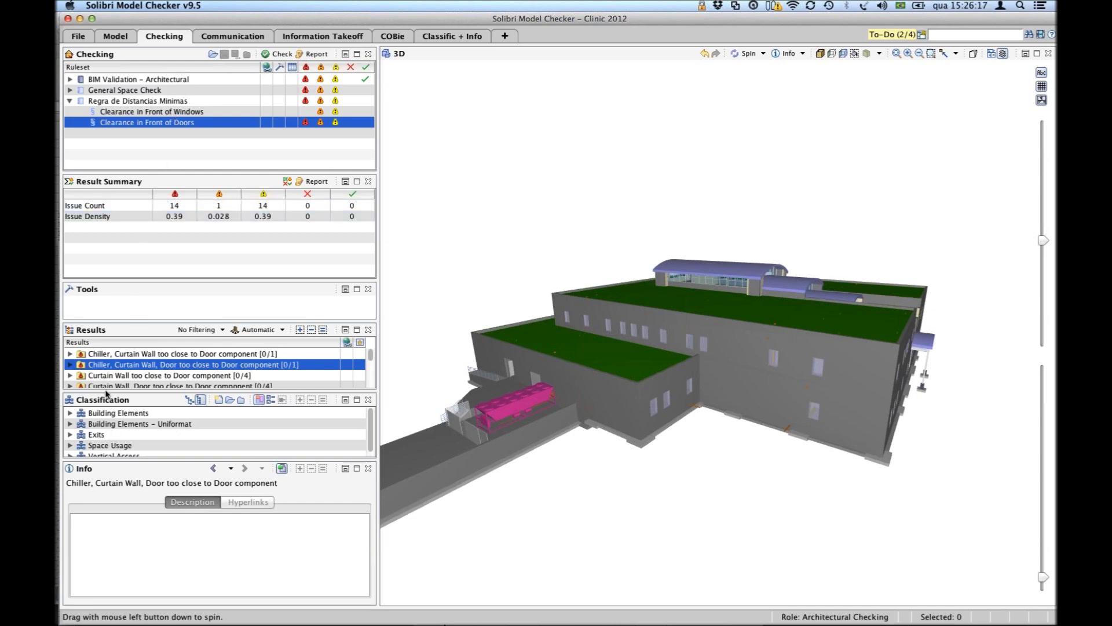
Close the Classification view and adjust the height of the Results view in the Checking layout.
drag(139, 392, 143, 410)
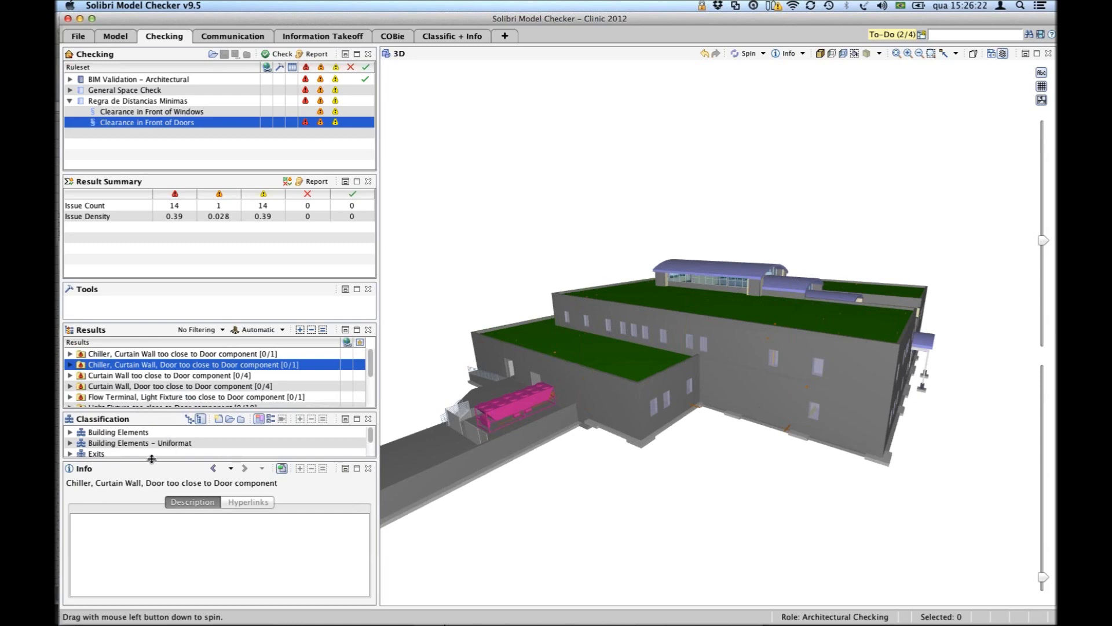
drag(151, 461, 150, 484)
click(368, 418)
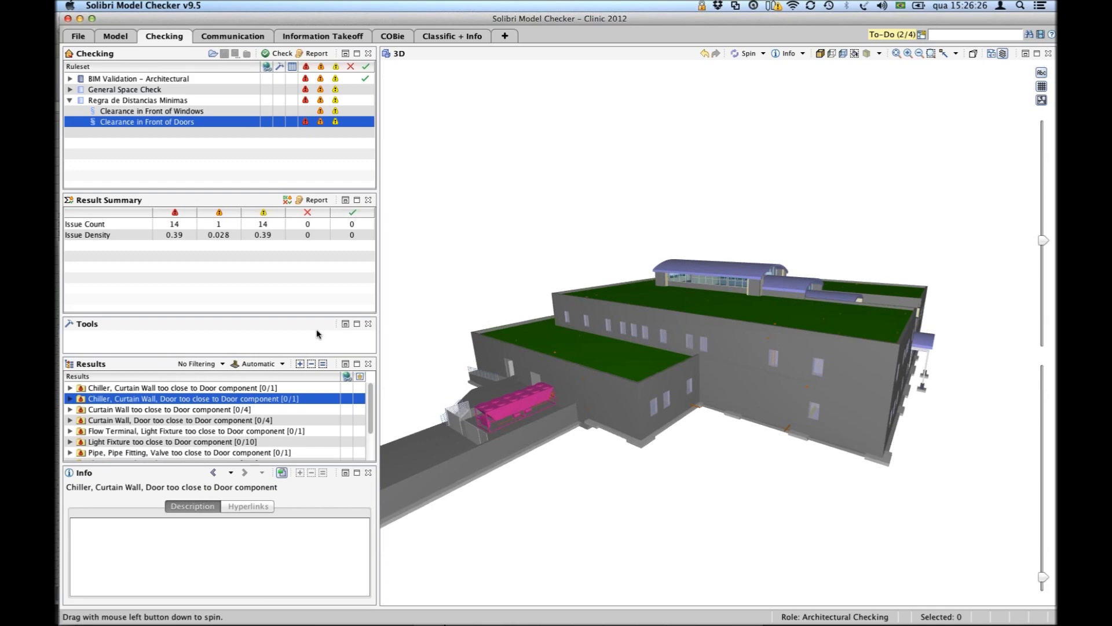
drag(316, 356, 315, 371)
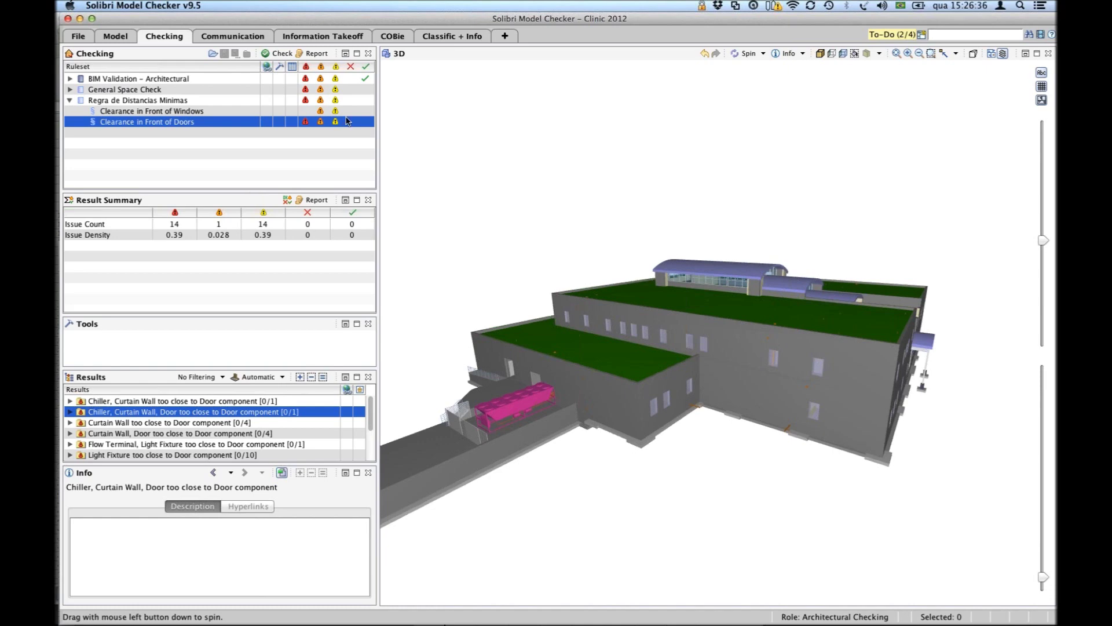
Collapse the Regra de Distancias Minimas ruleset and close the Clinic 2012 model.
scroll(701, 374, up, 3)
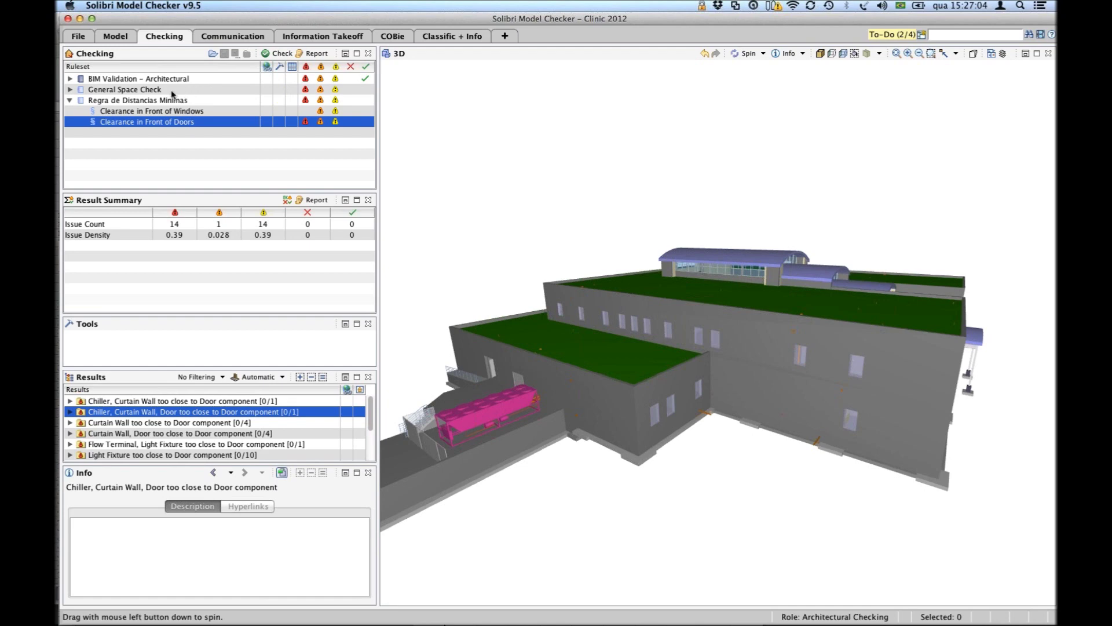
click(70, 101)
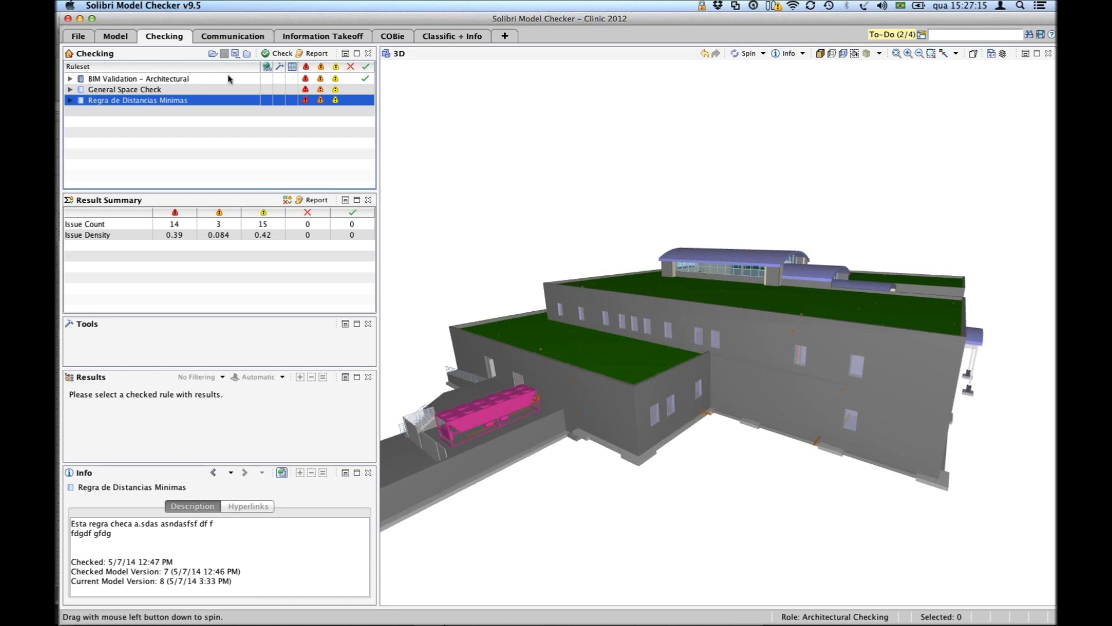
click(90, 37)
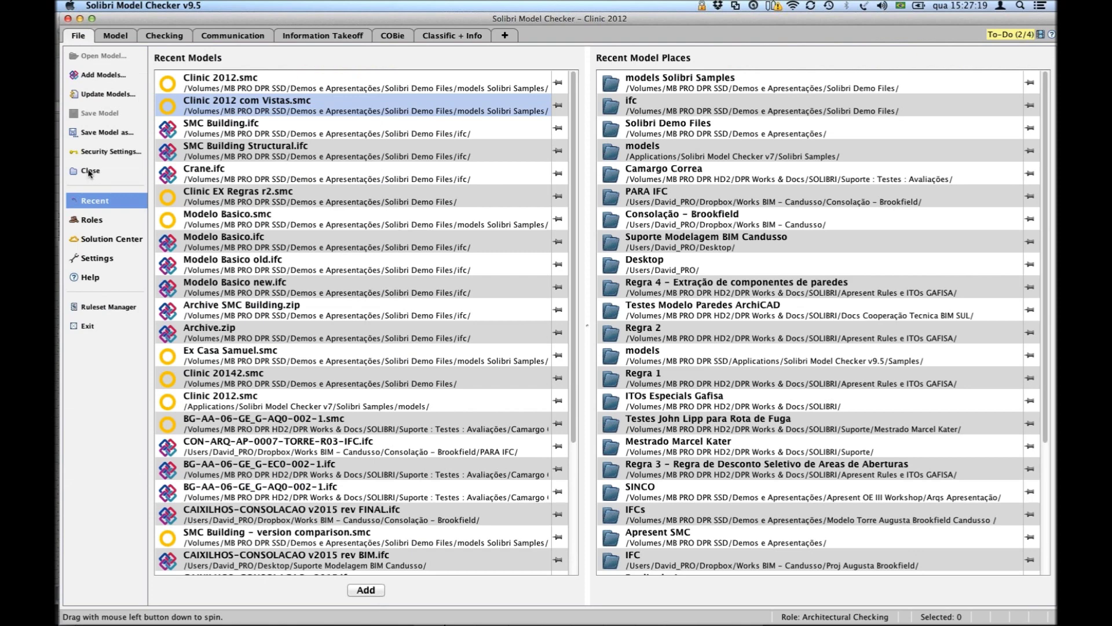
click(89, 172)
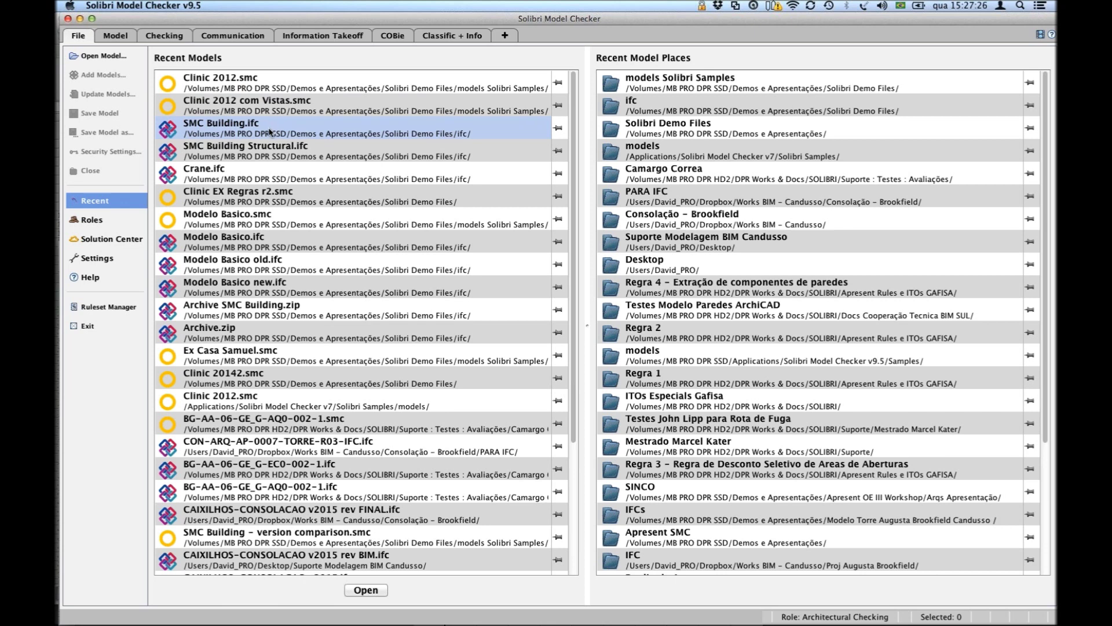
click(268, 132)
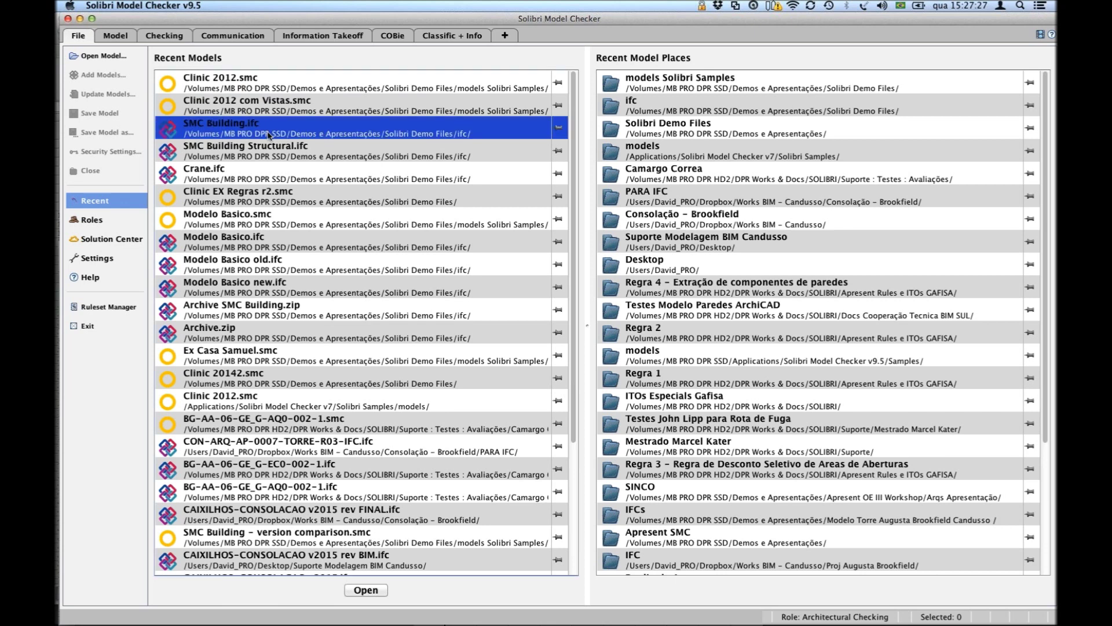
shift+click(232, 152)
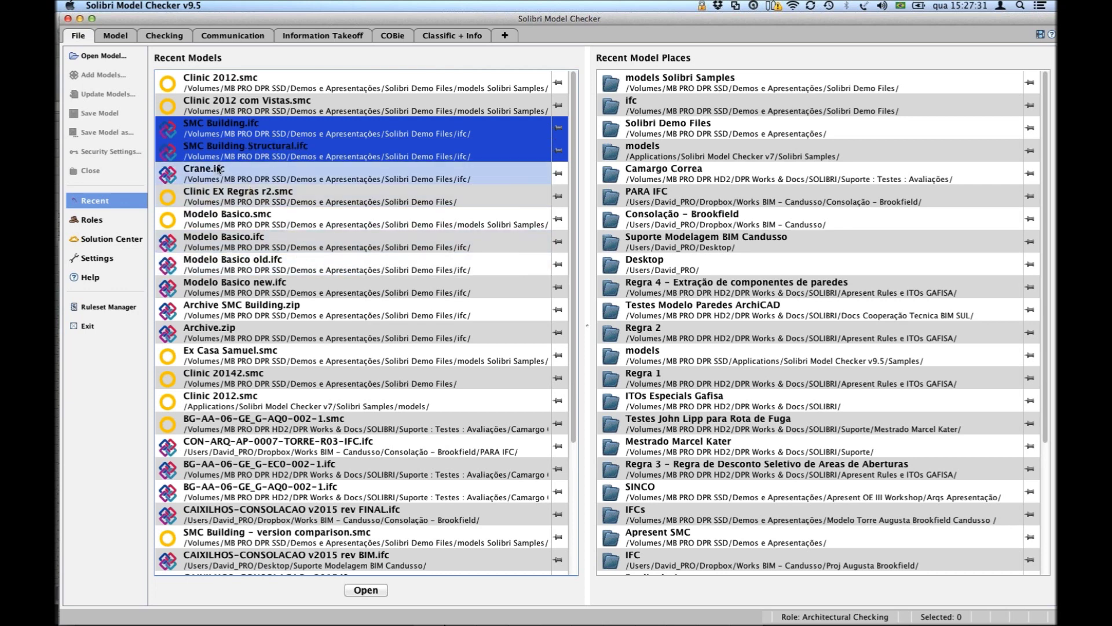
click(91, 58)
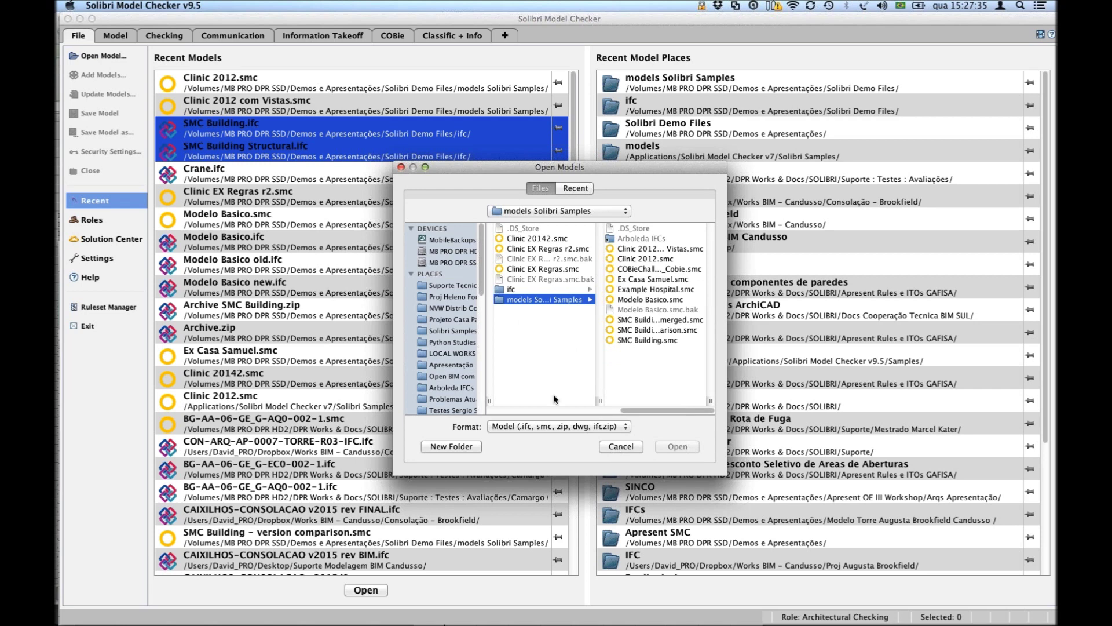
click(626, 449)
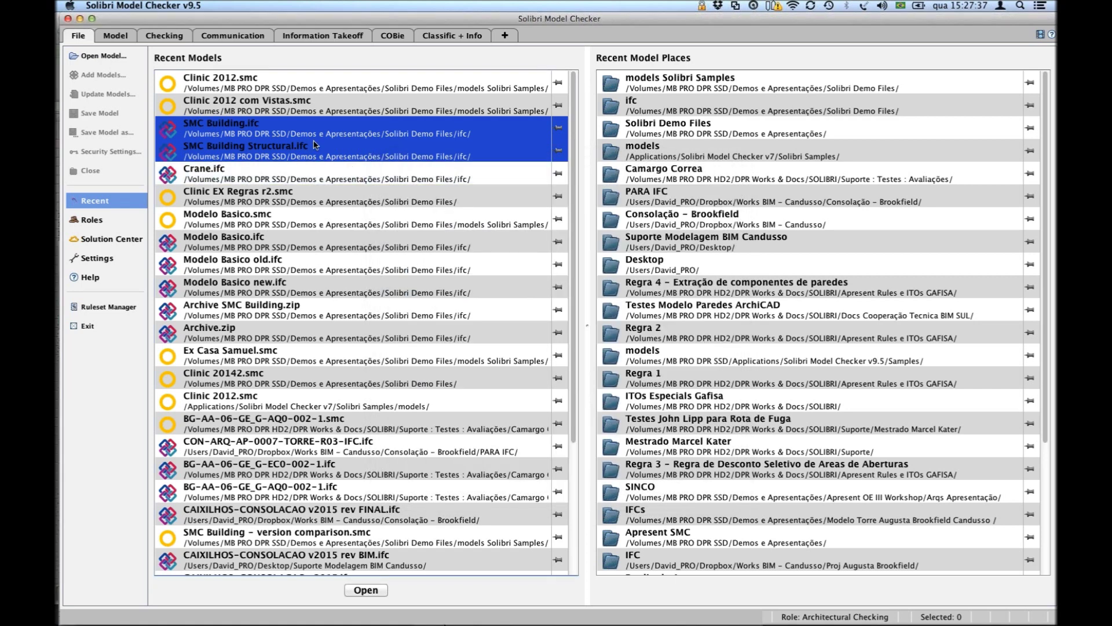
Open the recent model SMC Building.ifc and confirm its discipline as Architectural.
click(265, 134)
double_click(264, 134)
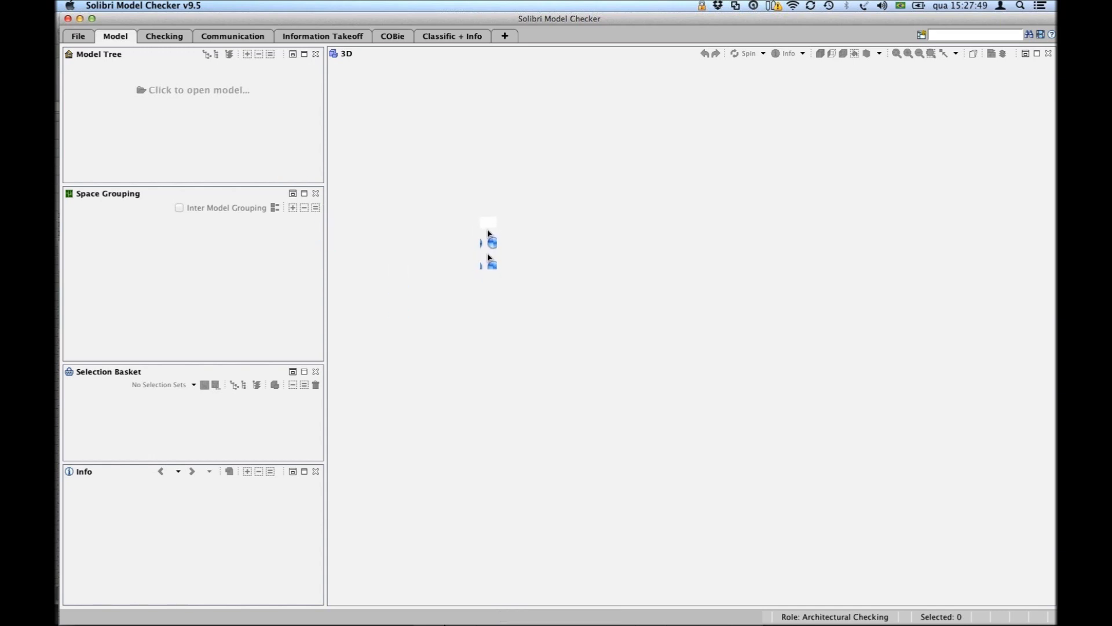
click(420, 110)
click(421, 110)
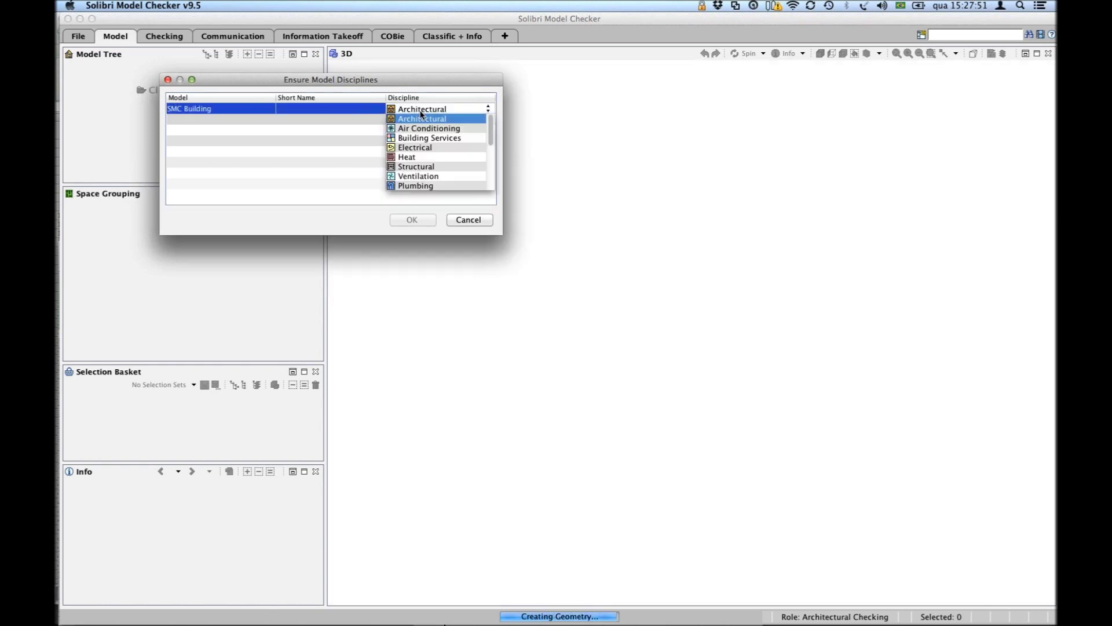
click(416, 167)
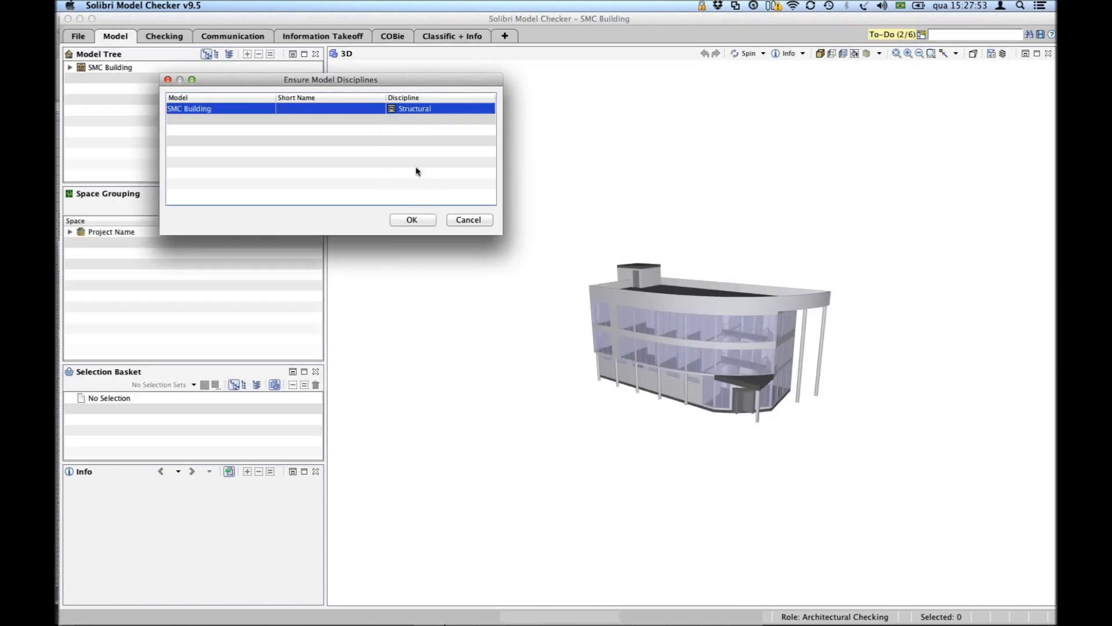
click(410, 111)
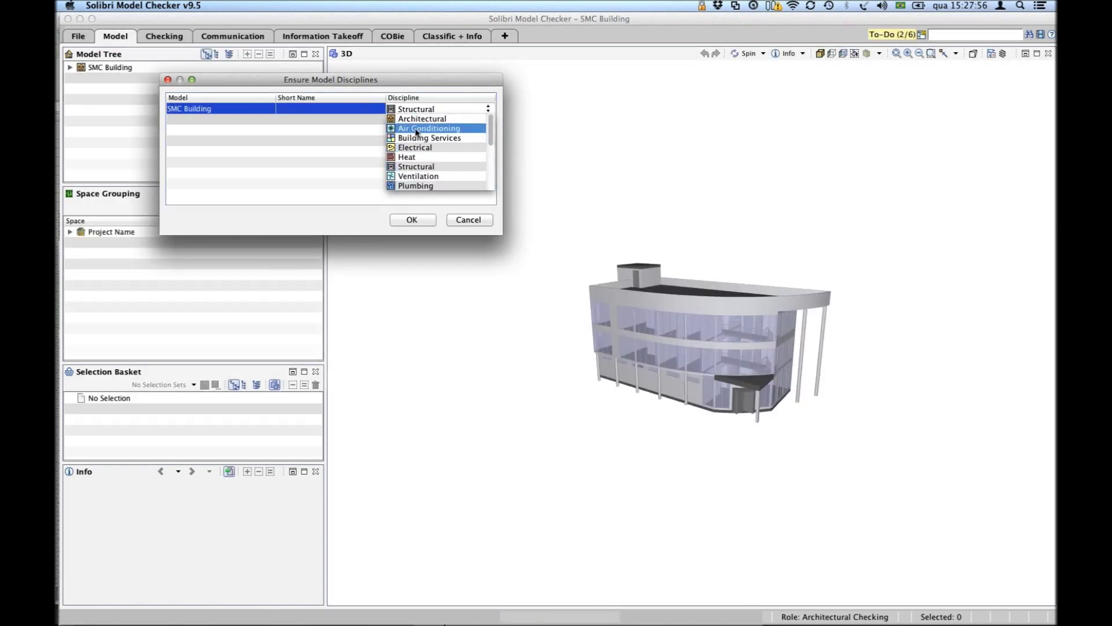
click(417, 119)
click(412, 220)
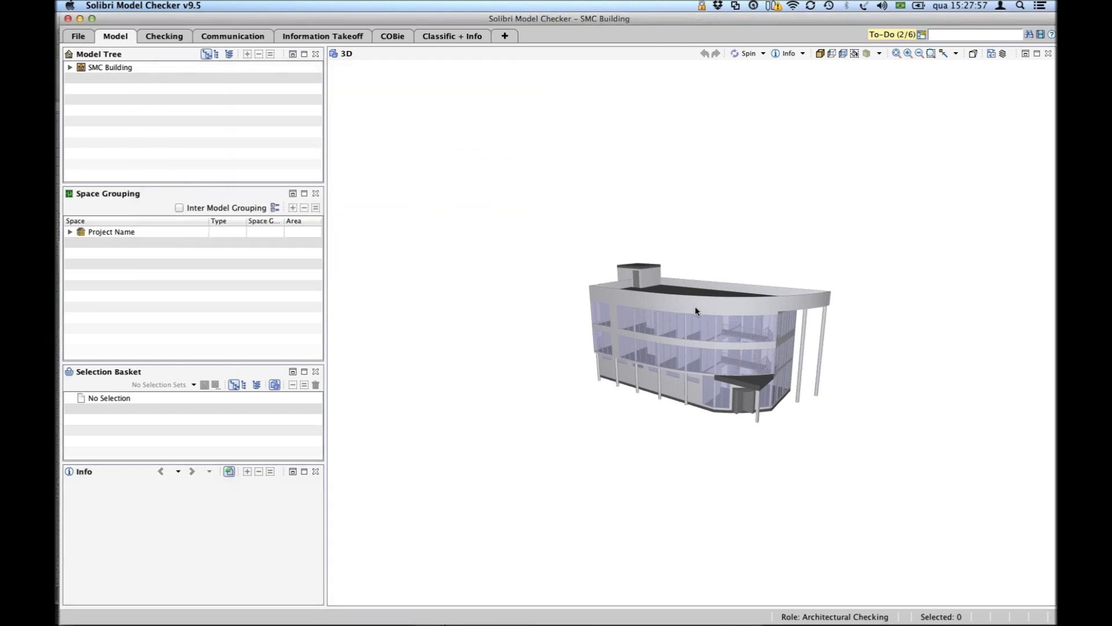
Go to the Checking layout for the SMC Building model and dismiss the To-Do list.
scroll(695, 310, up, 2)
scroll(694, 310, up, 3)
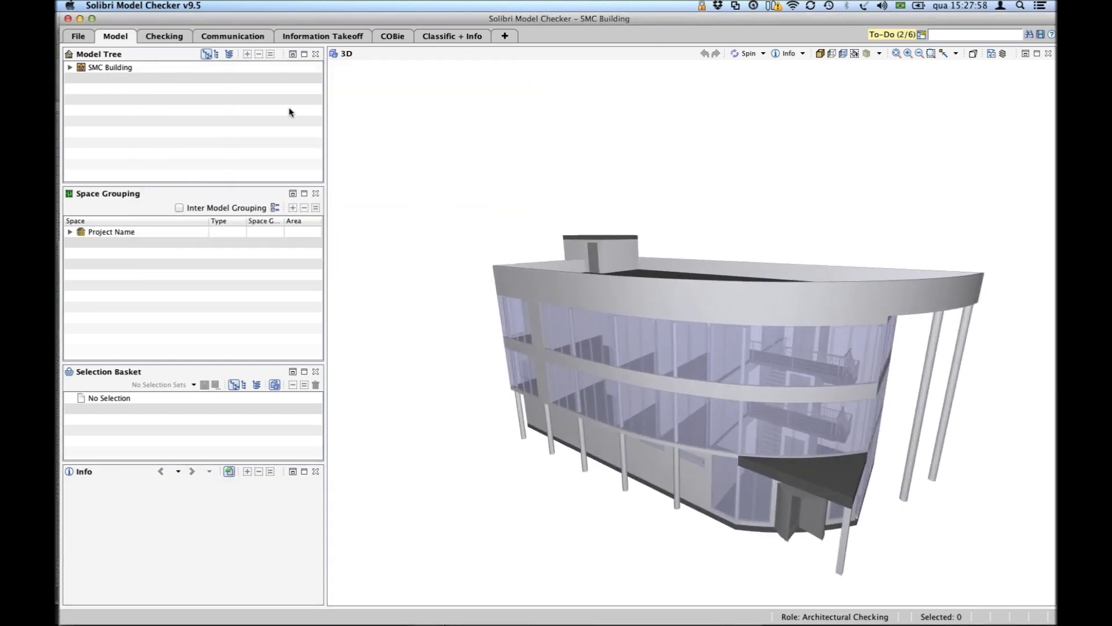
click(179, 38)
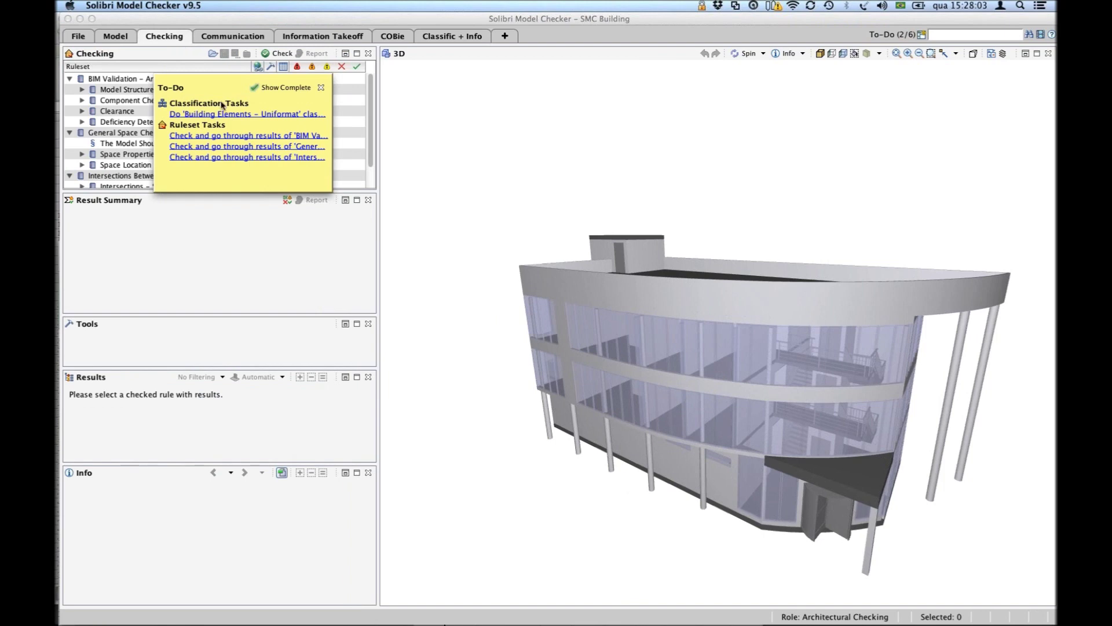
click(321, 88)
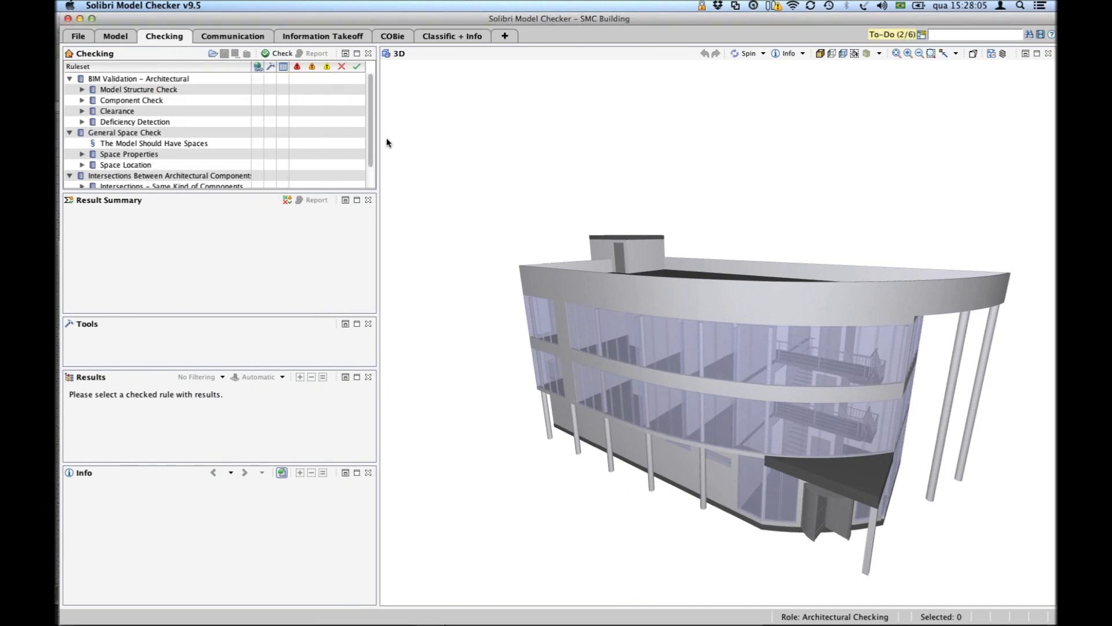
scroll(367, 166, down, 2)
scroll(368, 165, up, 2)
scroll(367, 166, down, 2)
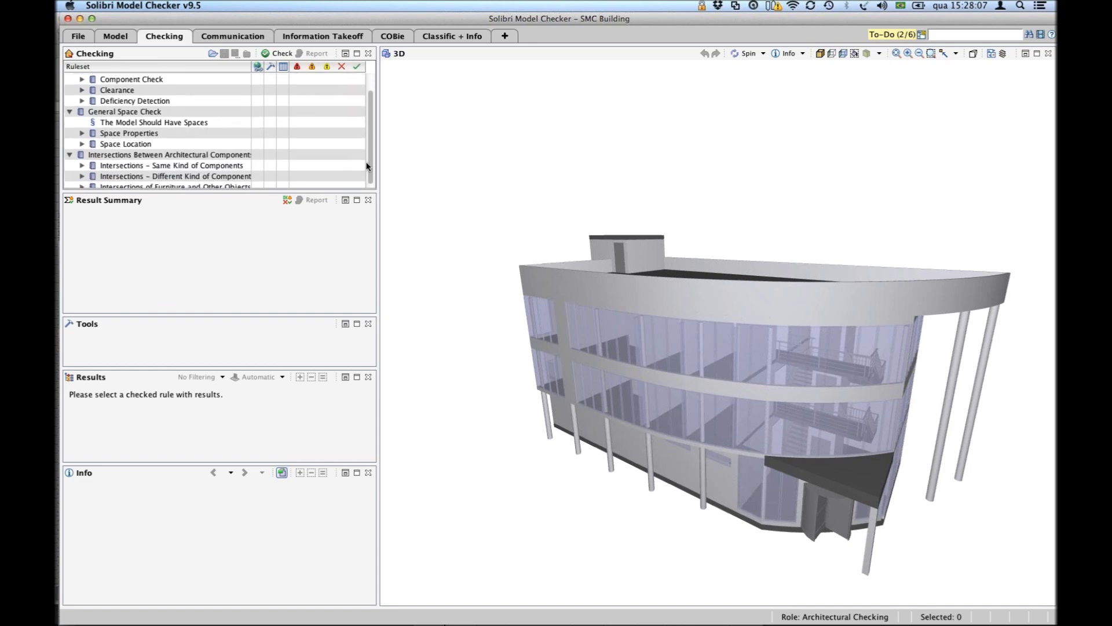
scroll(369, 122, up, 2)
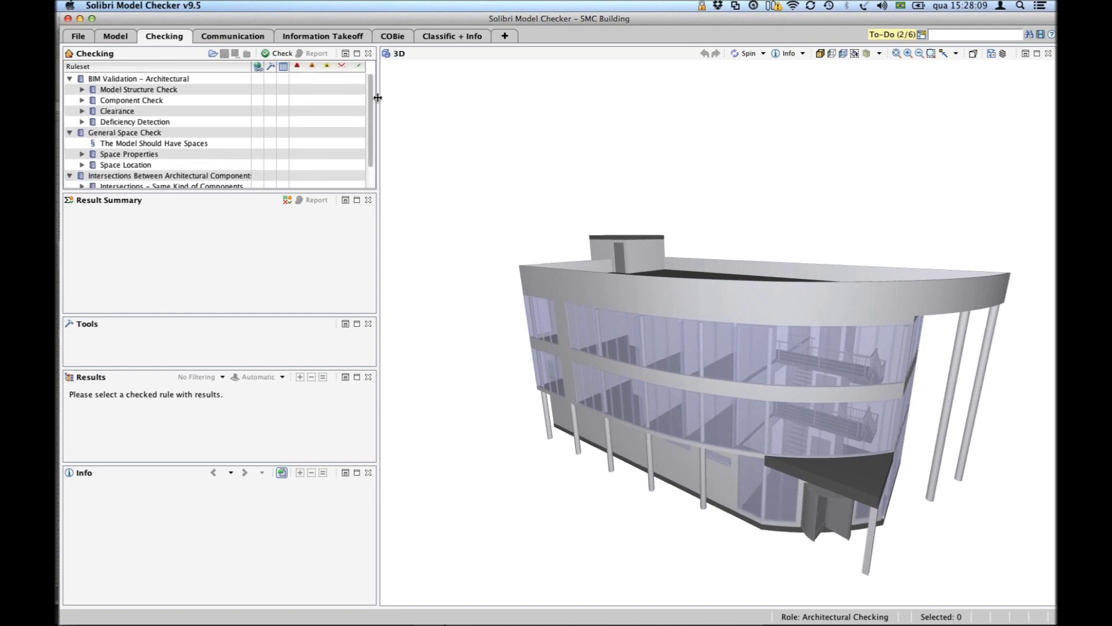
click(133, 79)
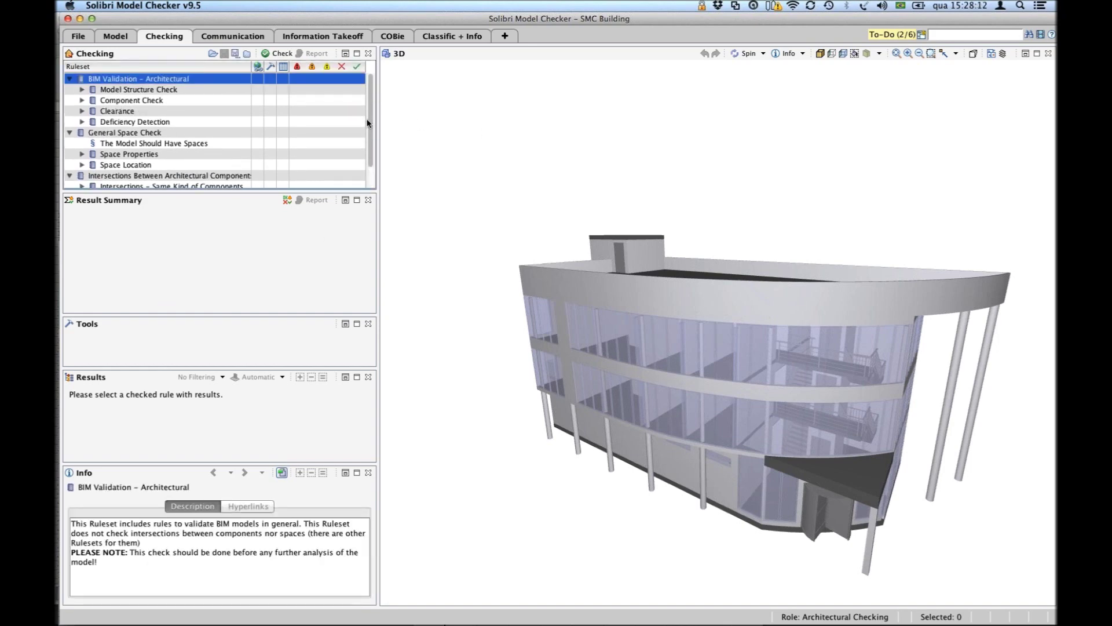
scroll(370, 169, down, 2)
shift+click(187, 183)
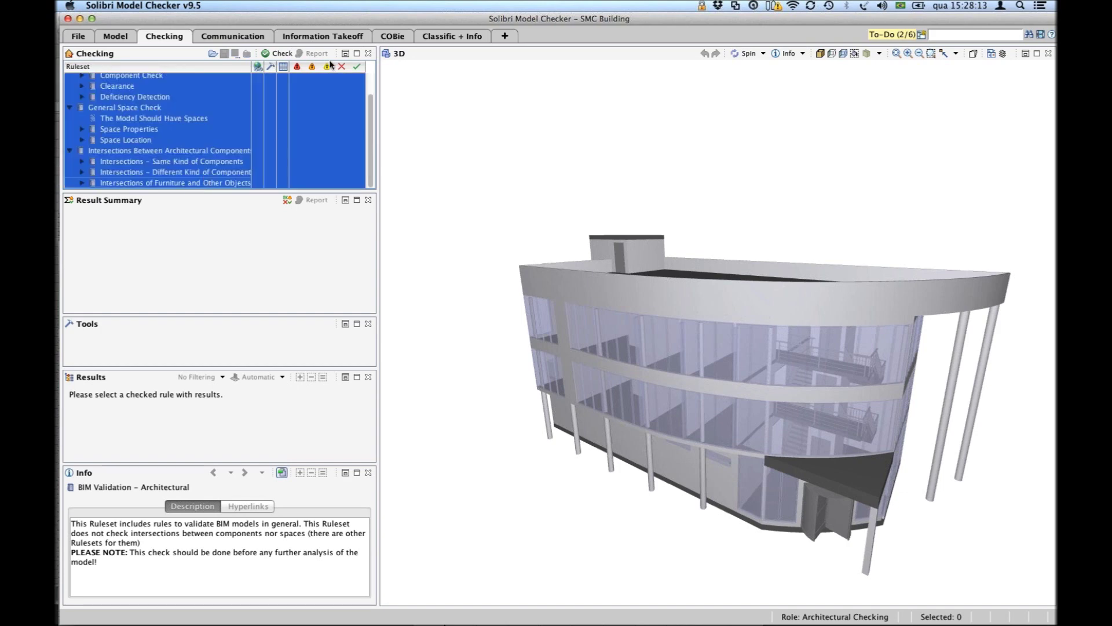
right_click(167, 84)
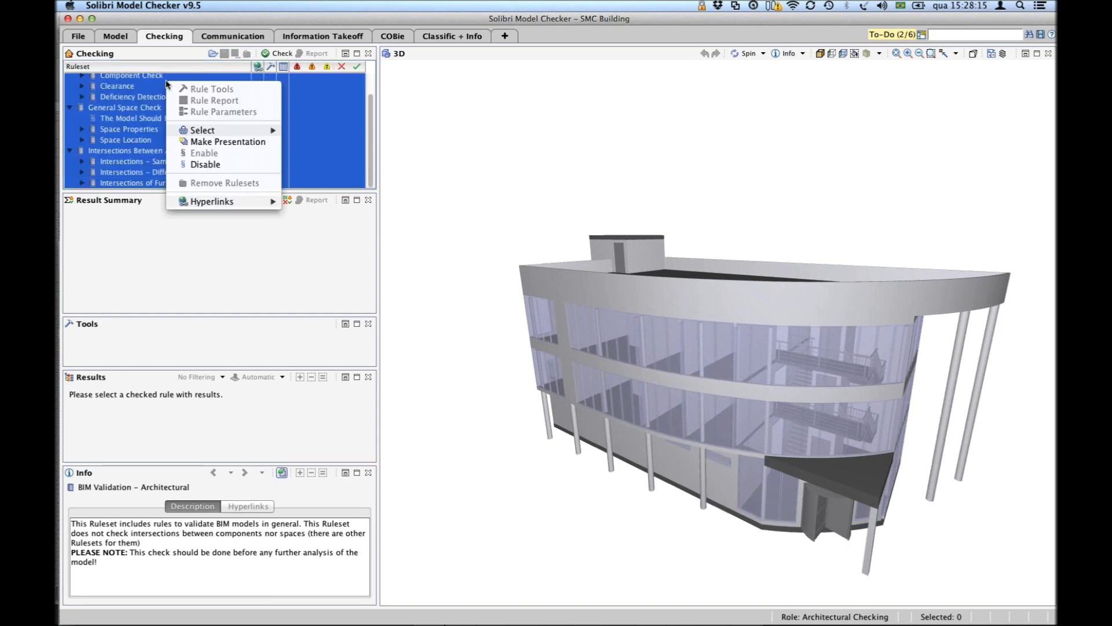
click(394, 169)
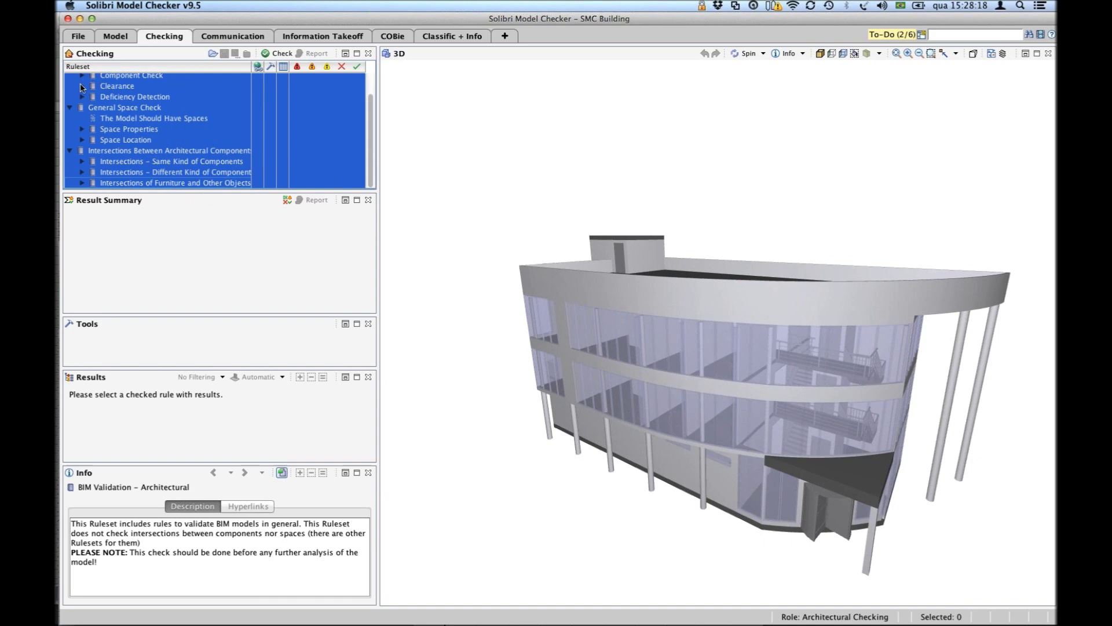
Remove the General Space Check, Intersections Between Architectural Components and BIM Validation - Architectural rulesets from the SMC Building model.
click(103, 107)
super+click(98, 150)
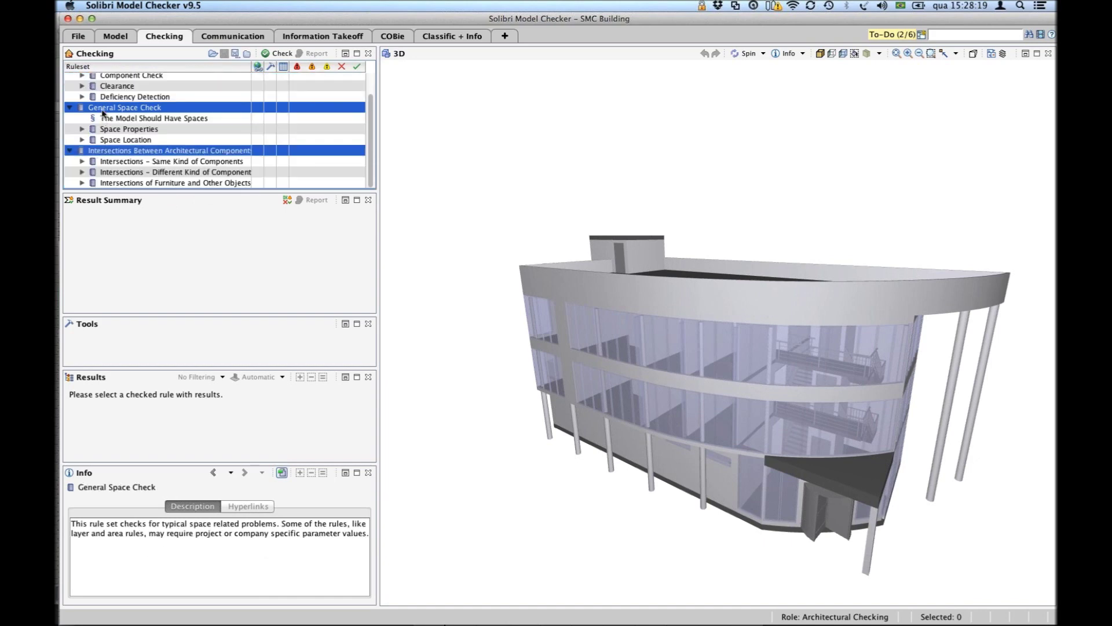
right_click(103, 112)
click(159, 209)
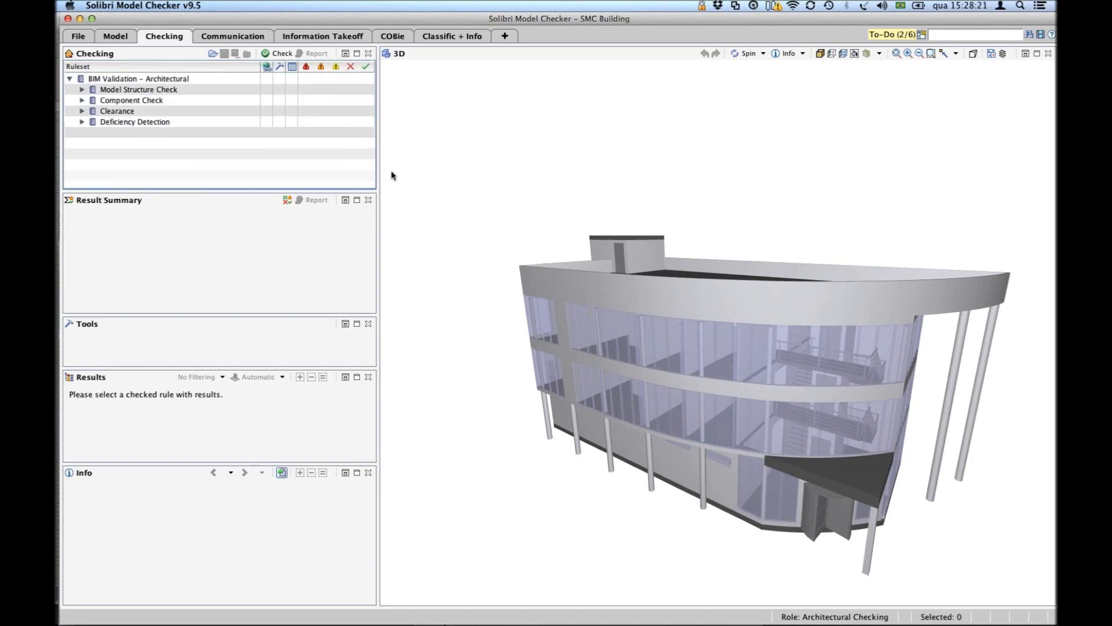
click(129, 81)
right_click(129, 81)
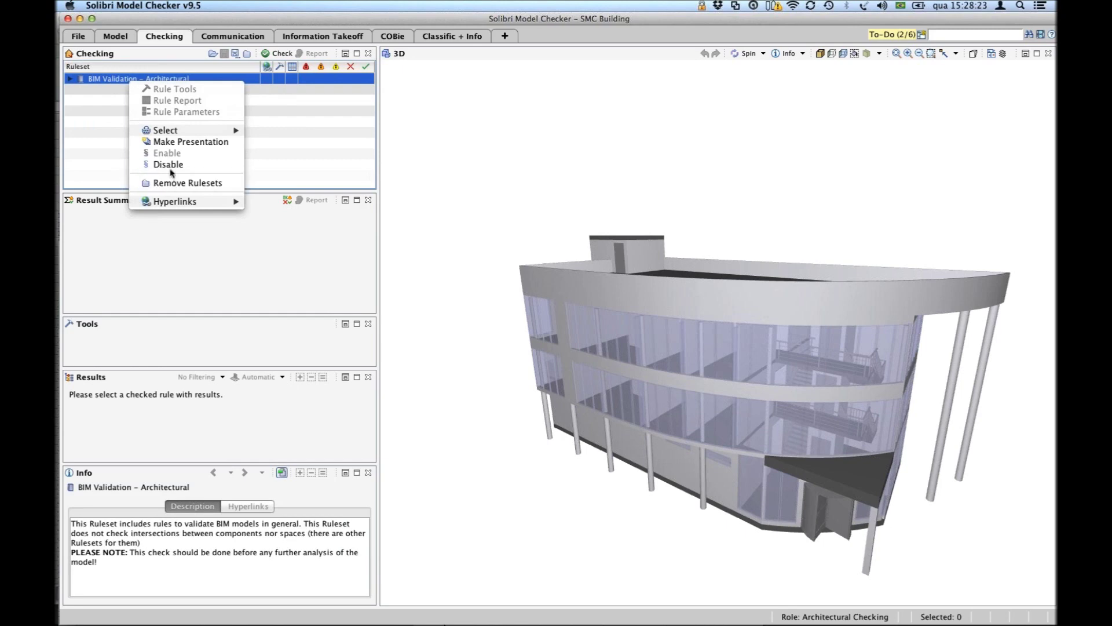
click(172, 183)
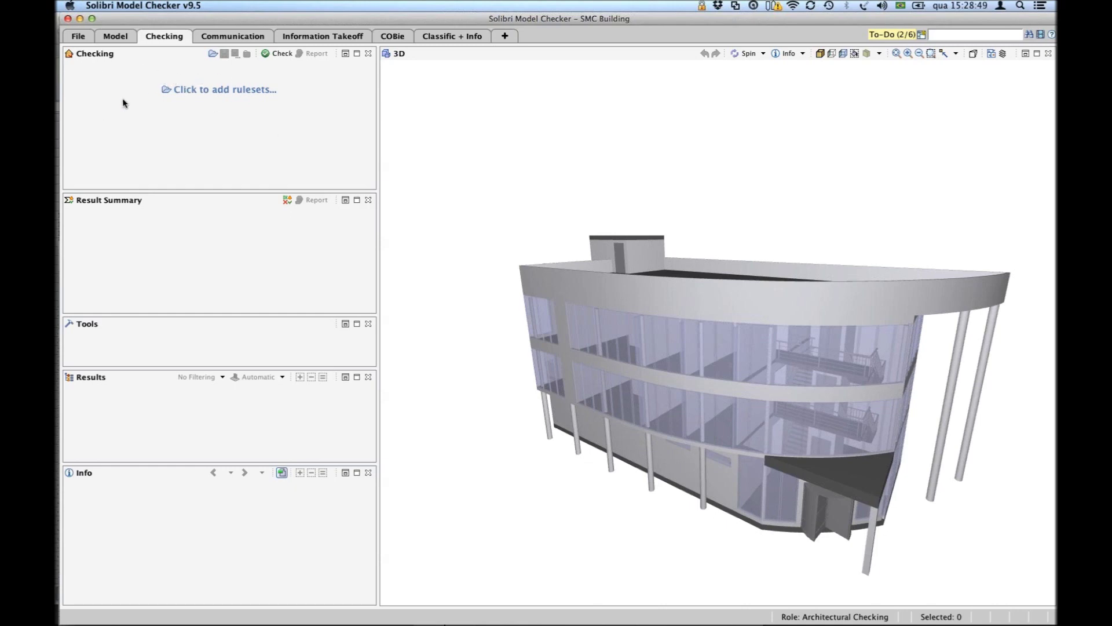
View the Egress Analysis, Advanced Space Check and BIM Validation - Architectural descriptions in the ruleset selection list without adding any ruleset.
click(218, 91)
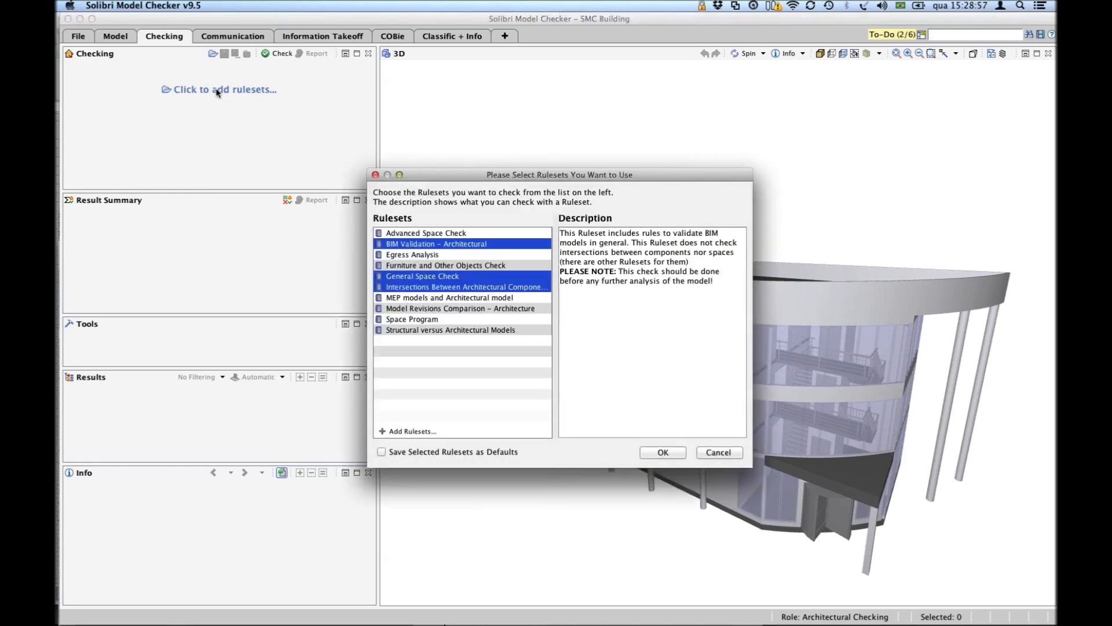
click(721, 452)
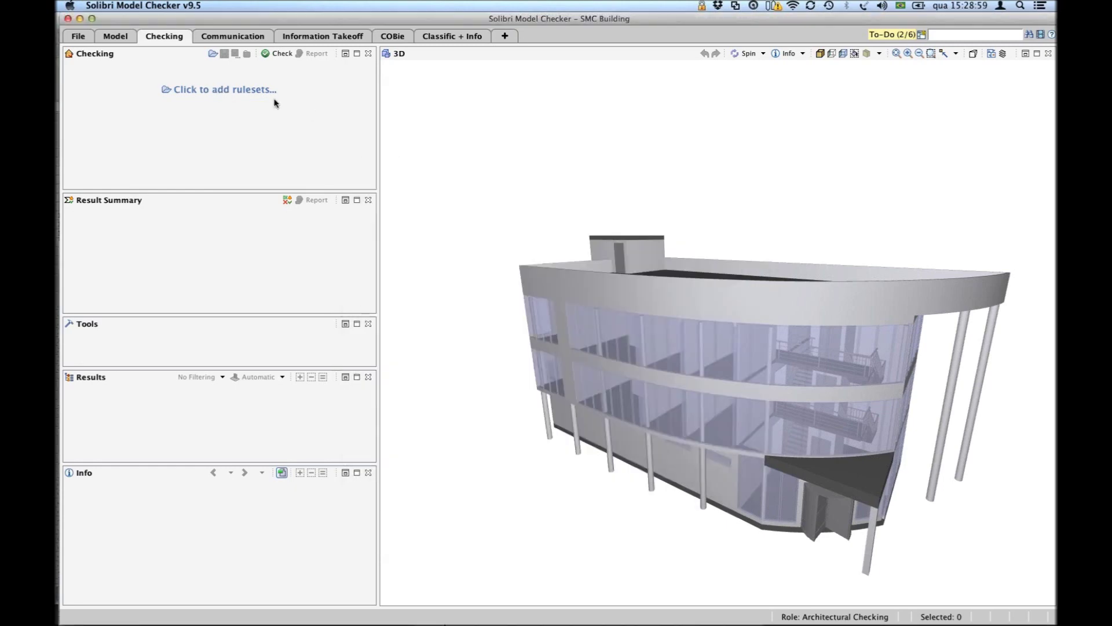
click(213, 54)
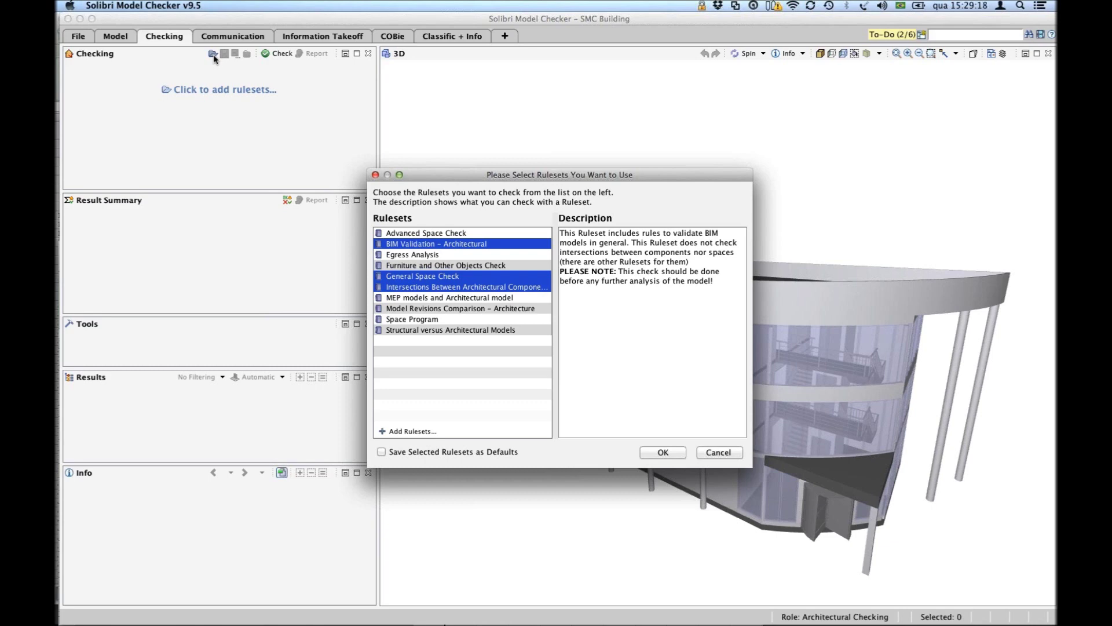
click(415, 255)
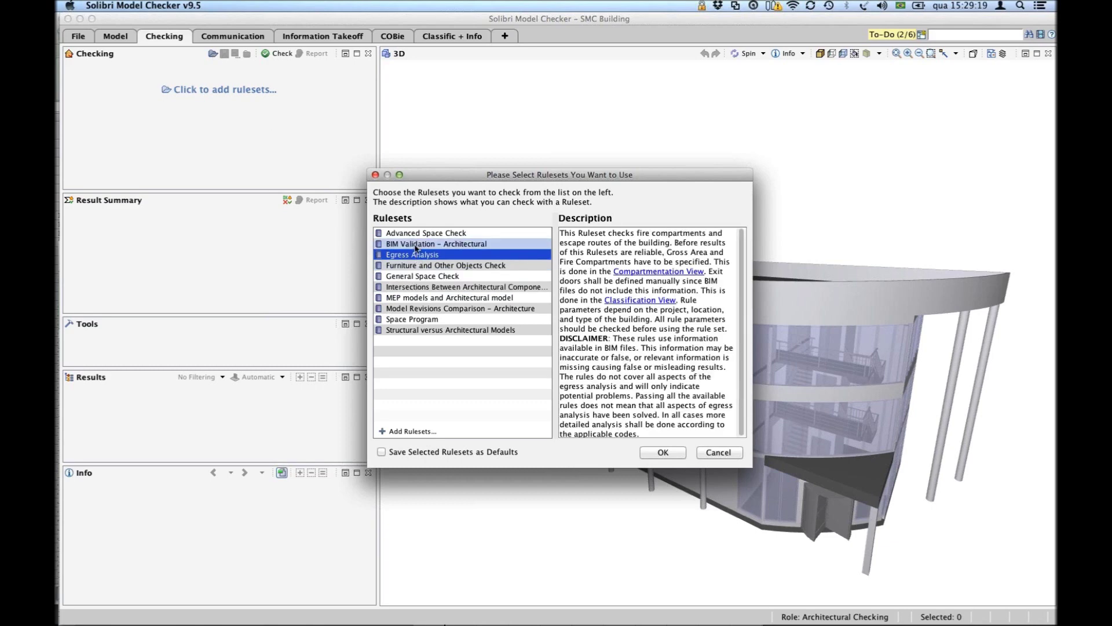
click(414, 235)
click(411, 244)
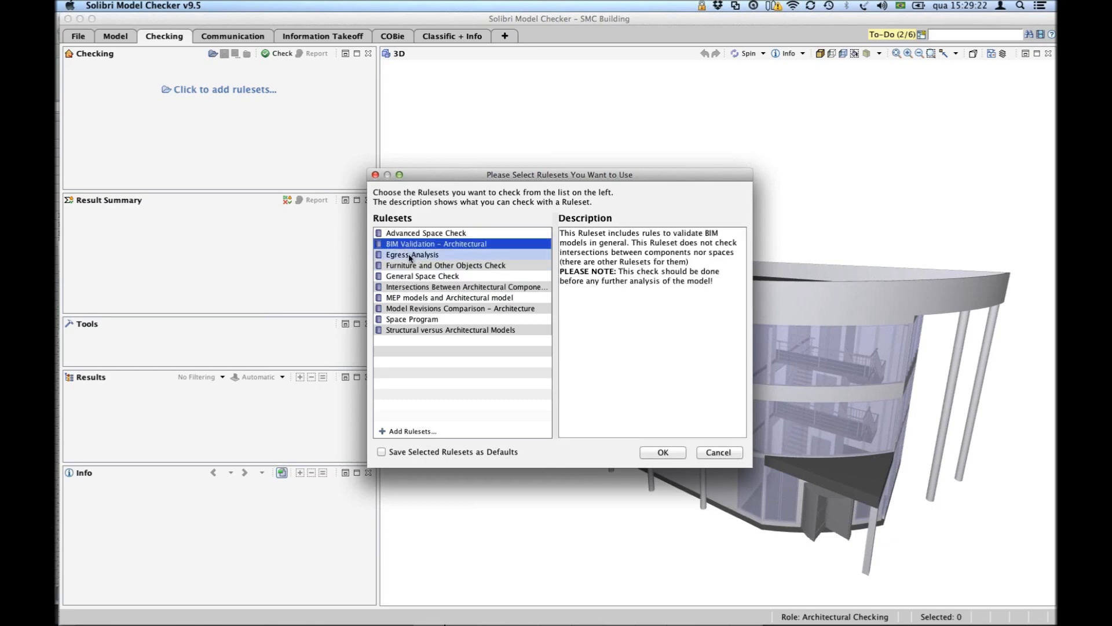
click(409, 256)
click(409, 247)
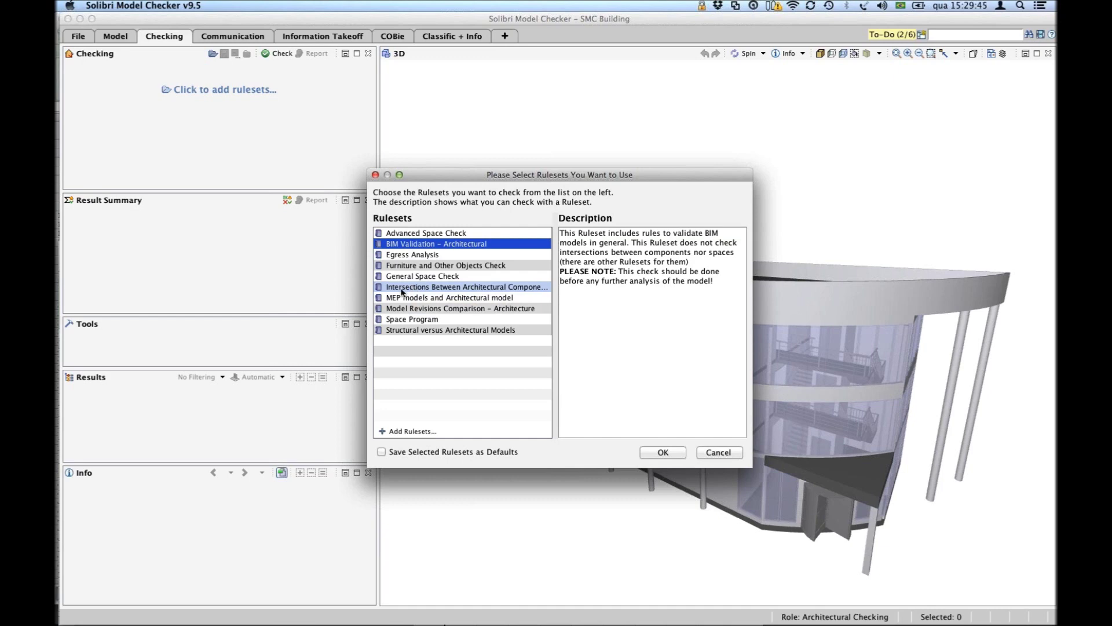
click(719, 452)
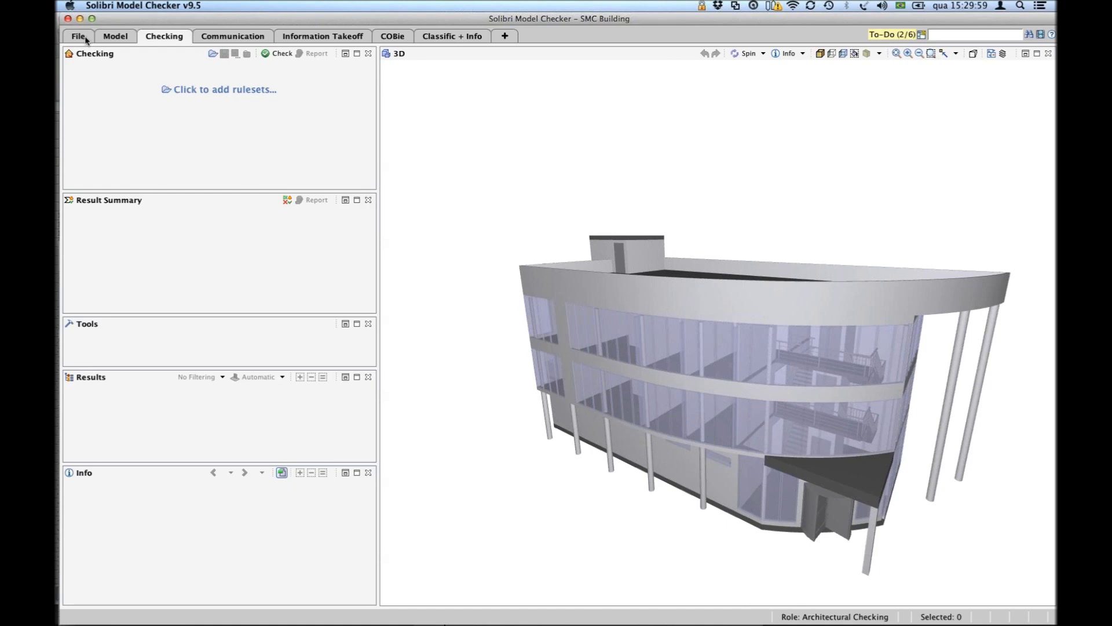
Go to the Roles settings and look through the COBie-US resources offered for opening another role.
drag(112, 21, 106, 20)
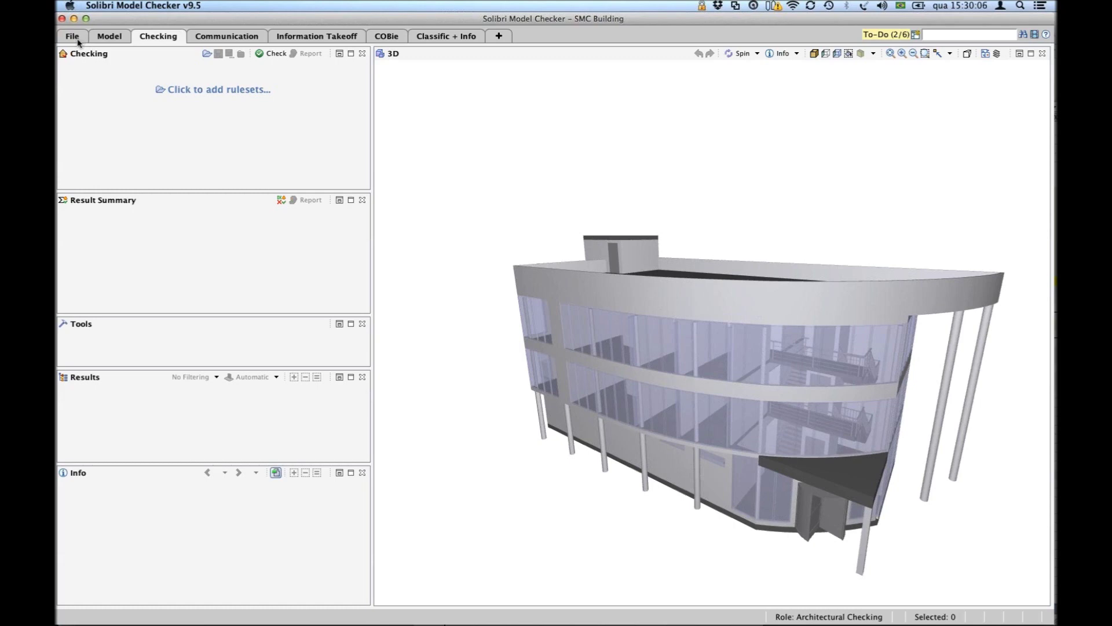
click(77, 38)
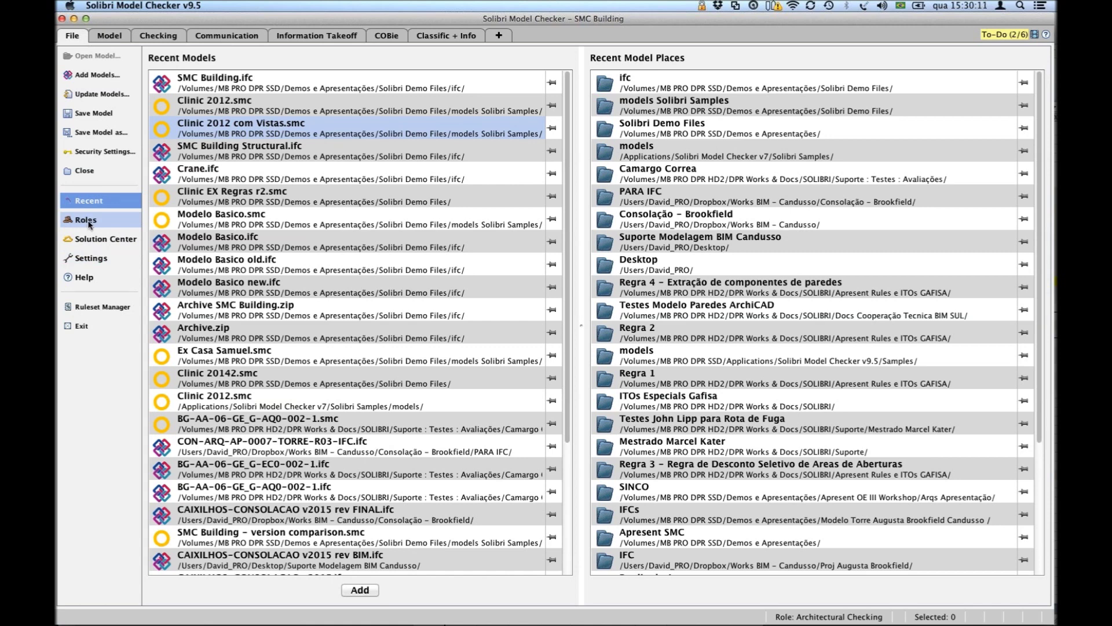
click(88, 223)
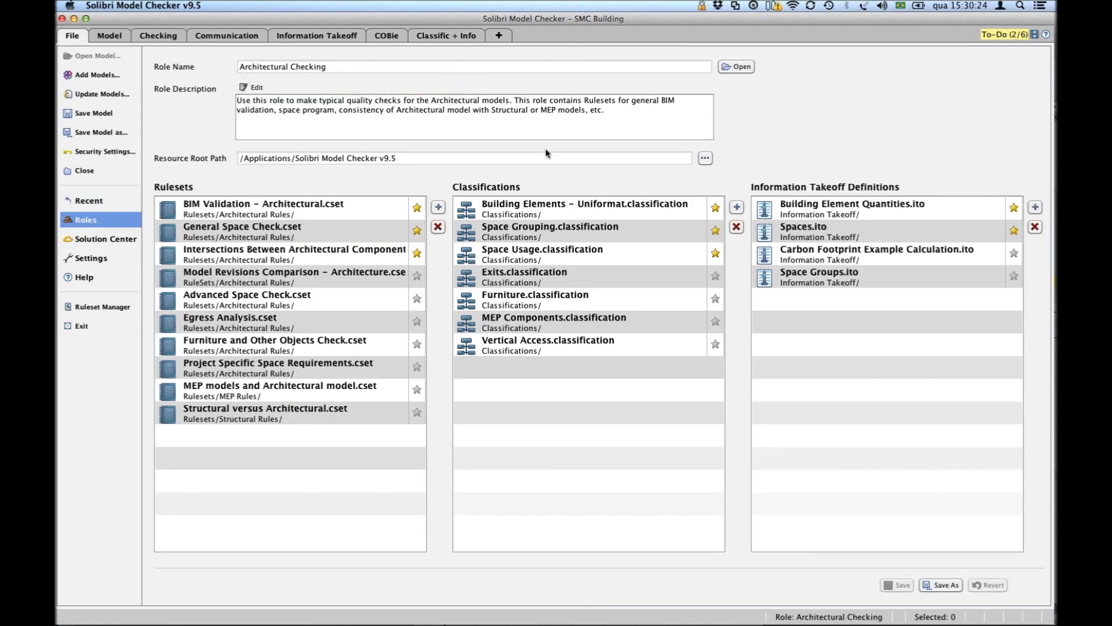
click(739, 67)
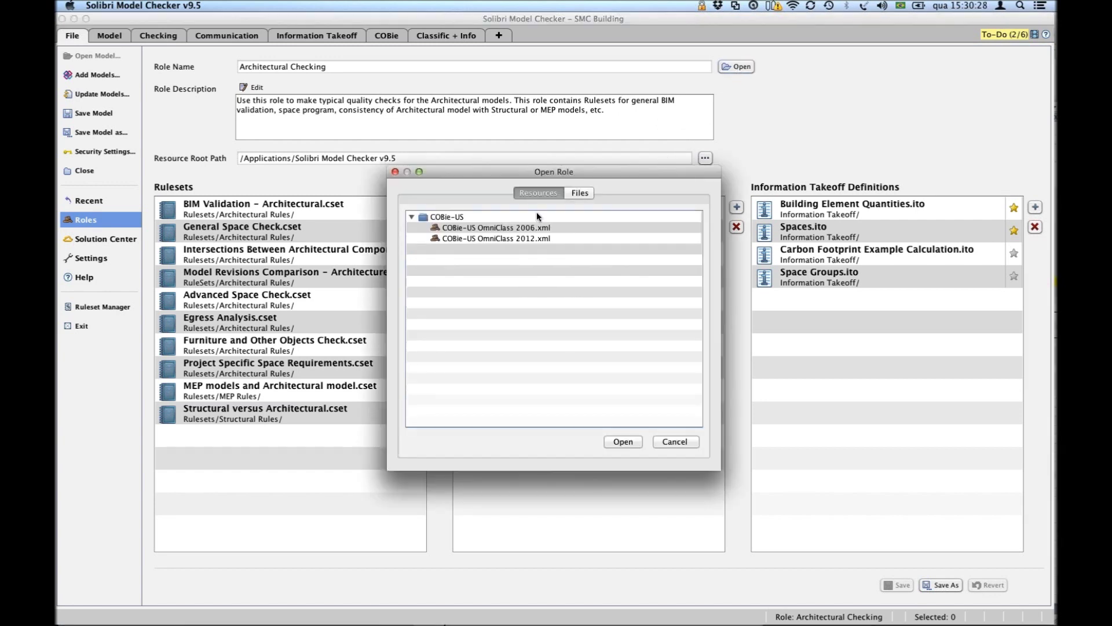
click(412, 218)
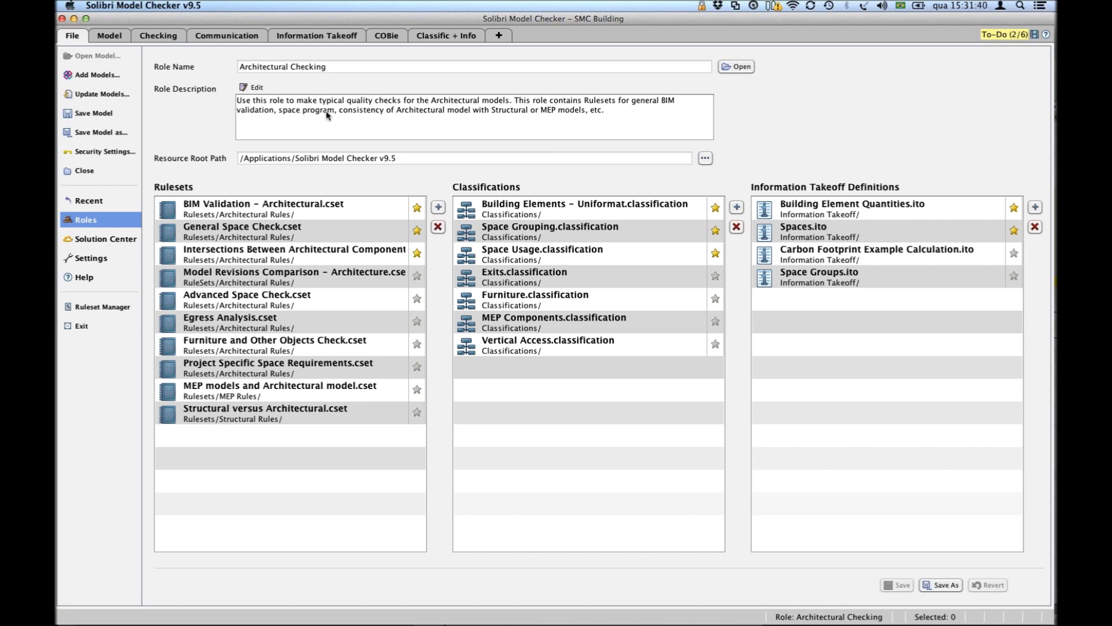
Highlight the full description and name of the Architectural Checking role for reading.
triple_click(271, 103)
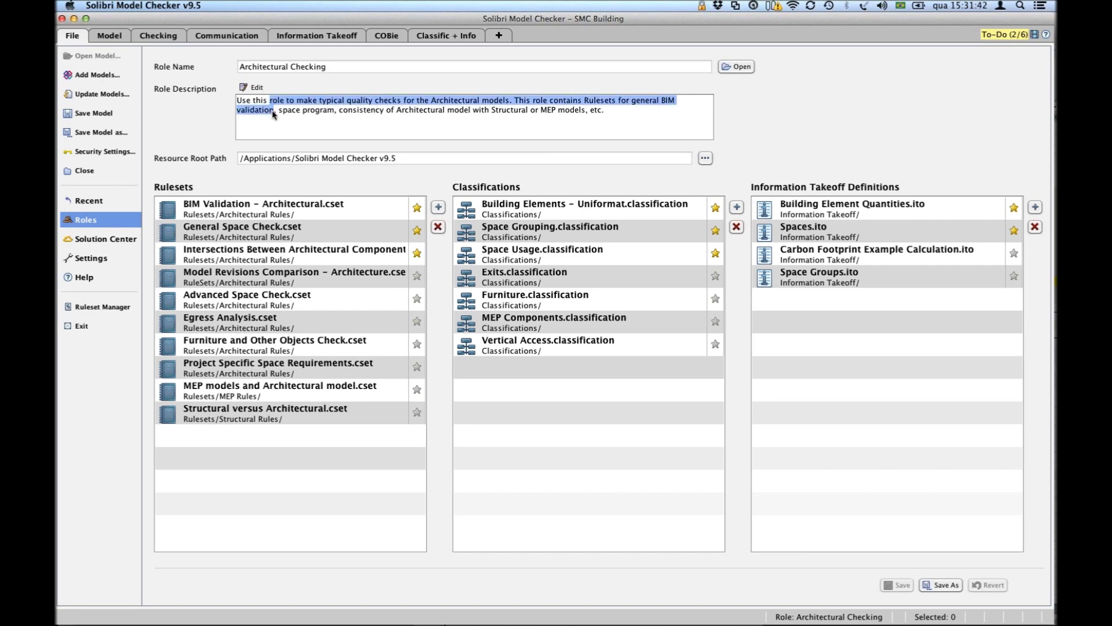
drag(643, 113, 214, 99)
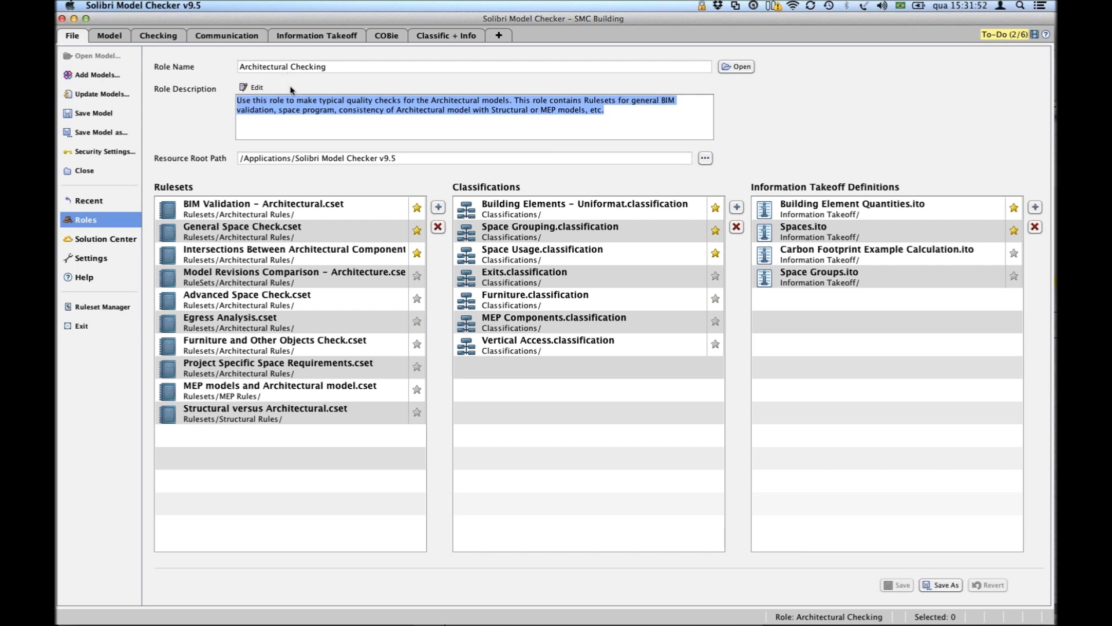
double_click(341, 67)
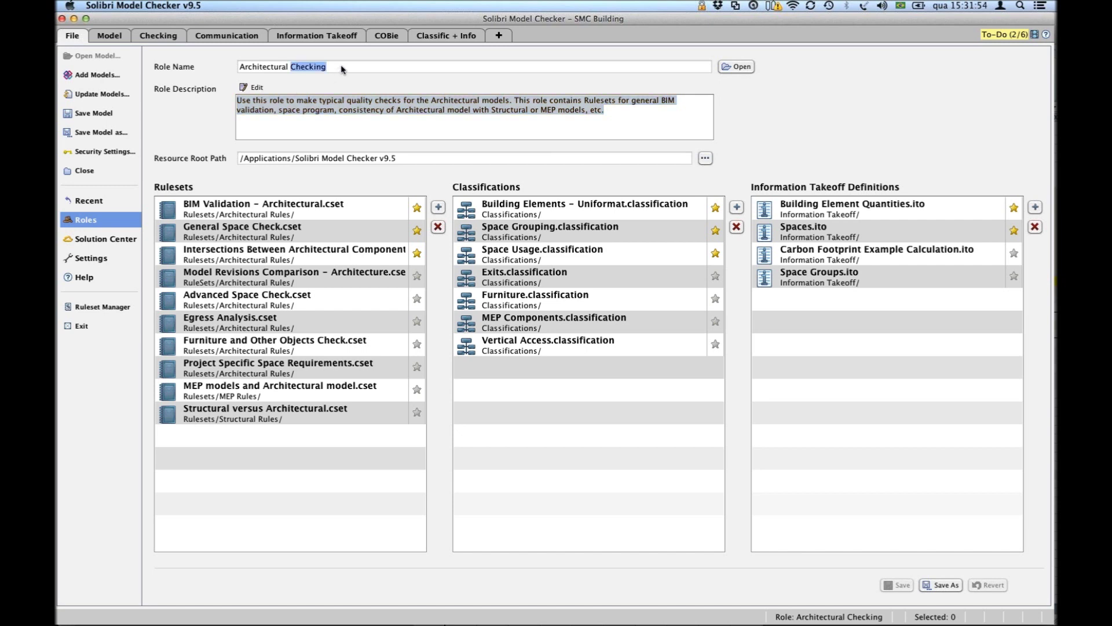
drag(341, 67, 239, 67)
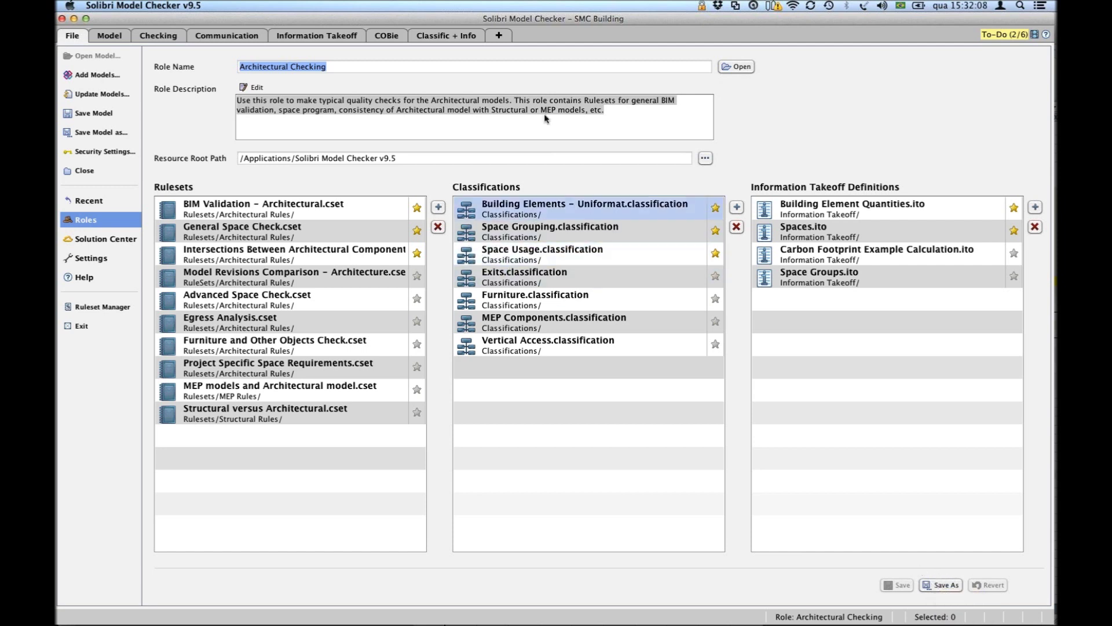
Browse the role files in the Roles folder, selecting BIM Validation - Architectural, BIM Validation - MEP, Architectural Checking, Quantity Take-off and Energy Analysis.
click(739, 67)
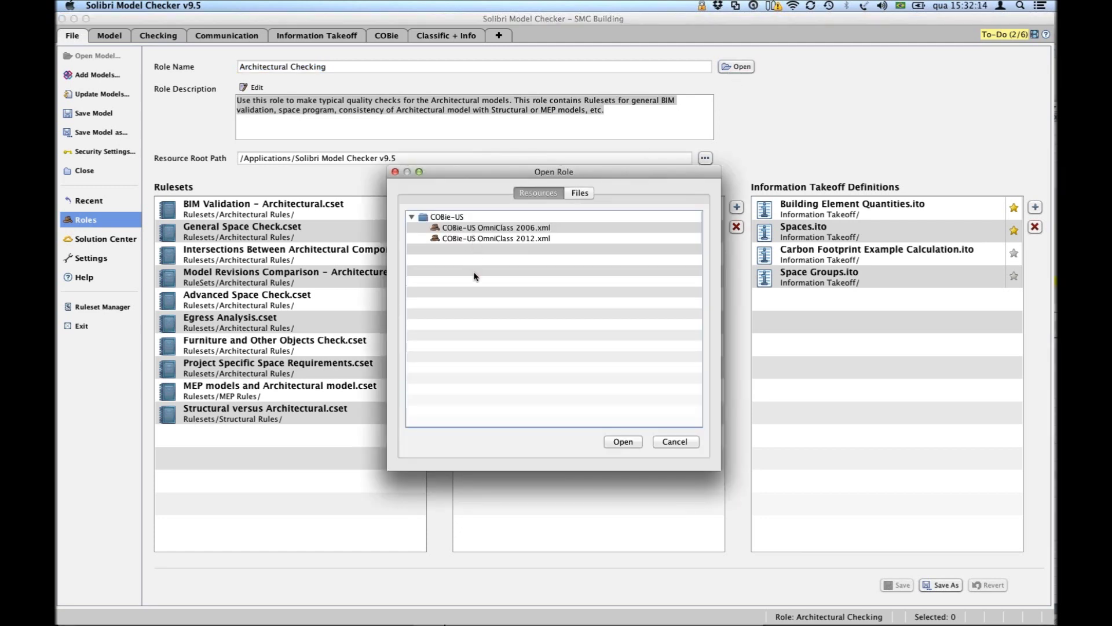
click(675, 441)
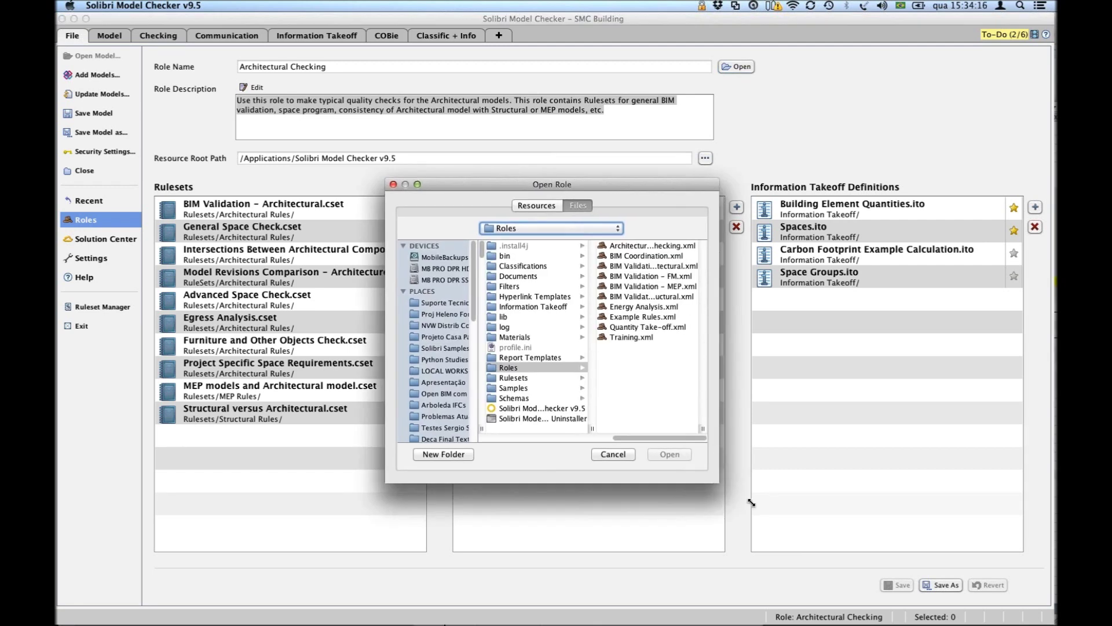
drag(752, 503, 783, 535)
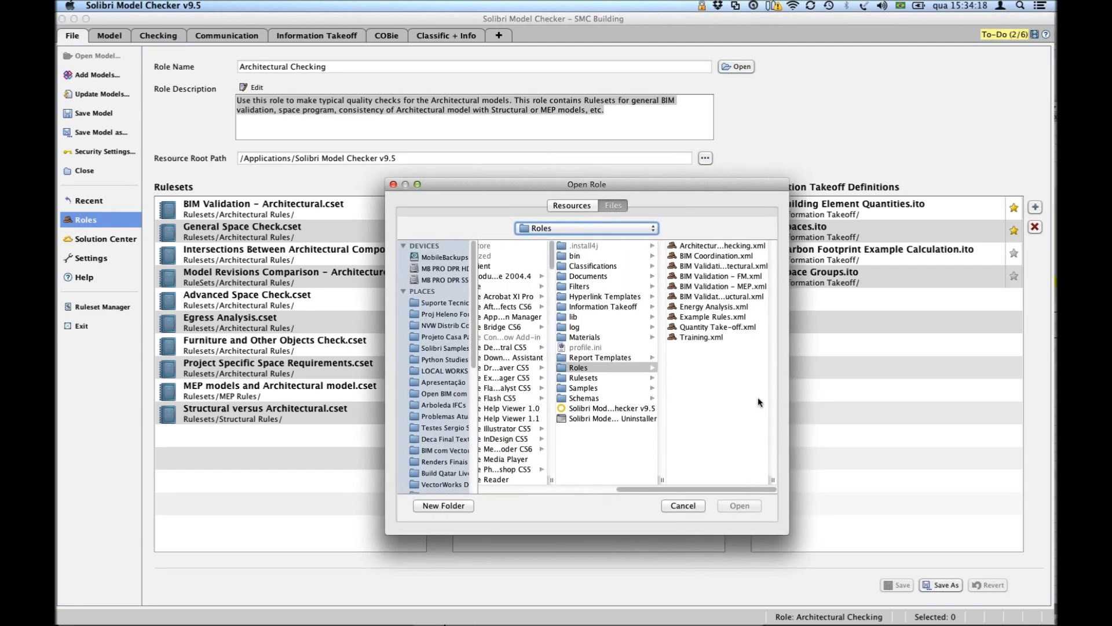
click(711, 266)
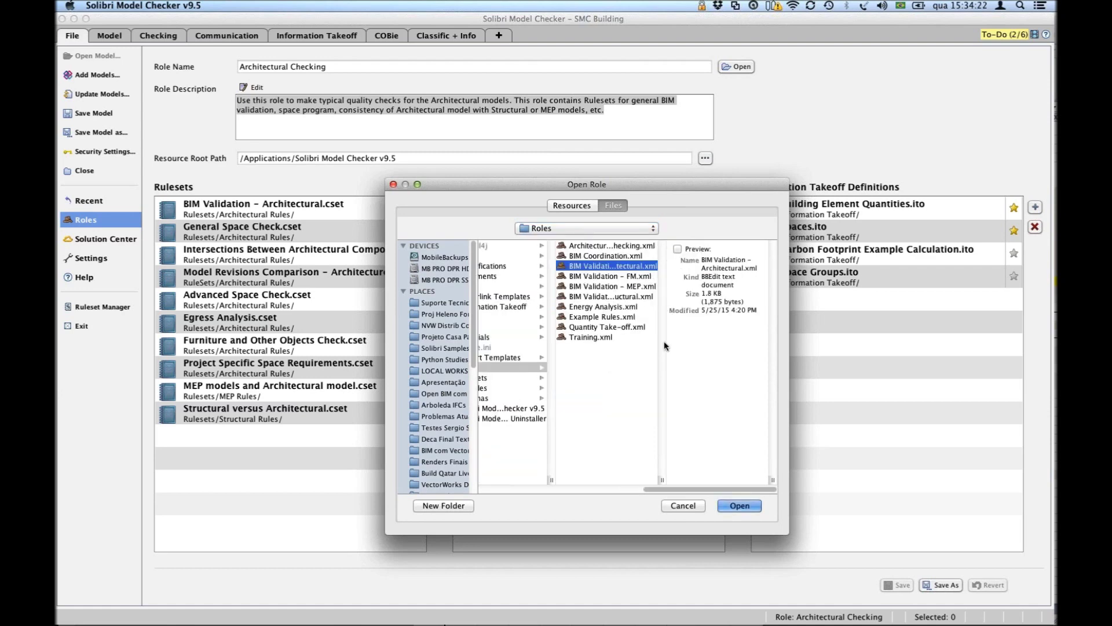
drag(662, 480, 718, 483)
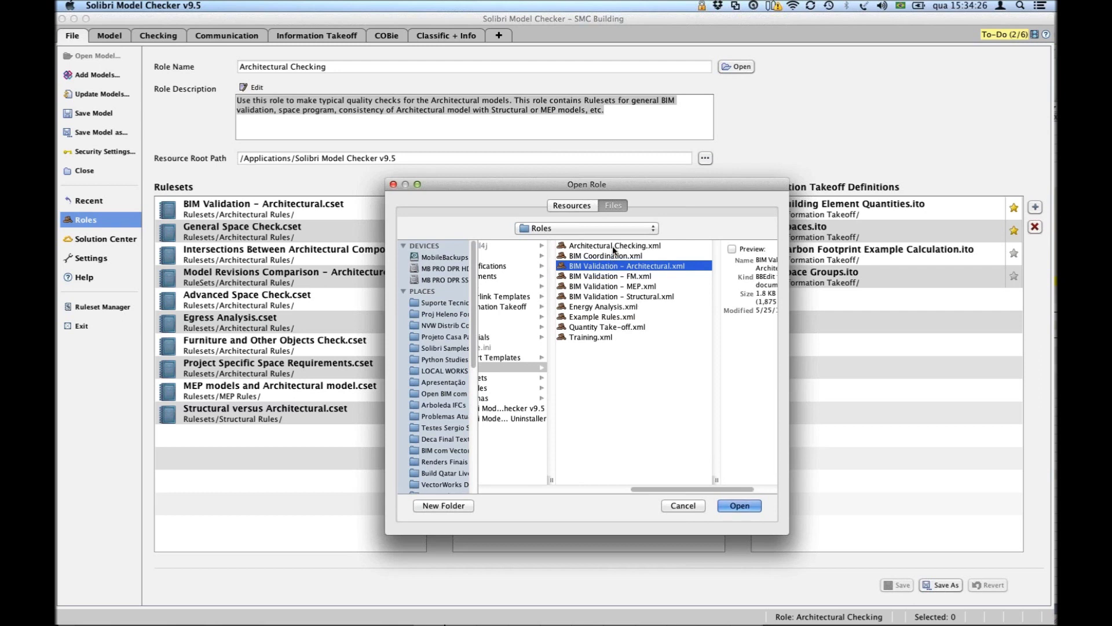
click(613, 287)
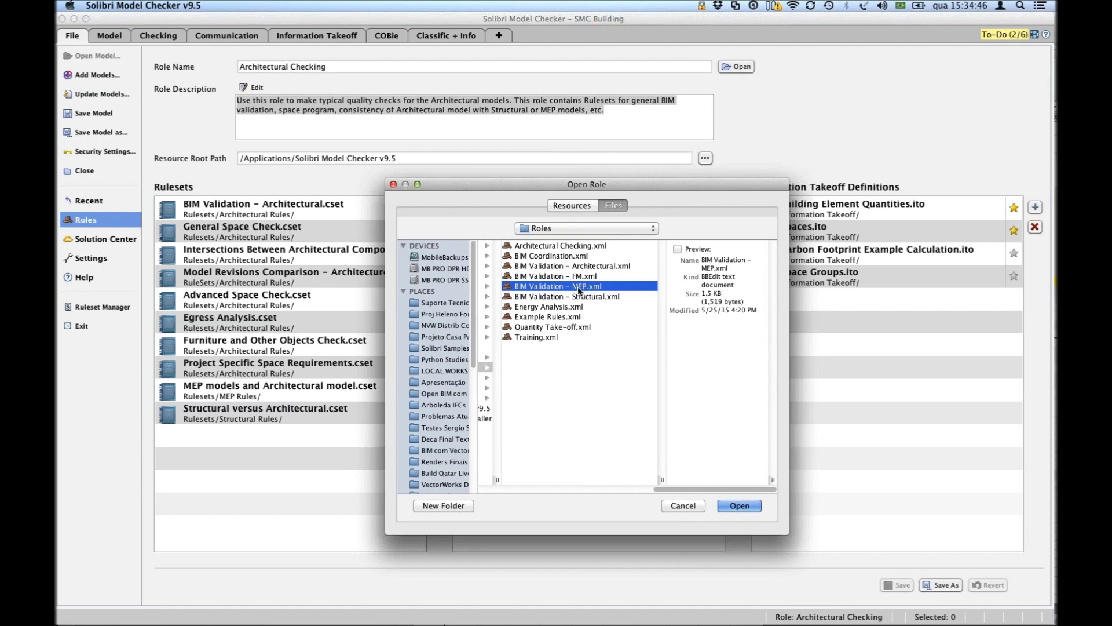
click(585, 246)
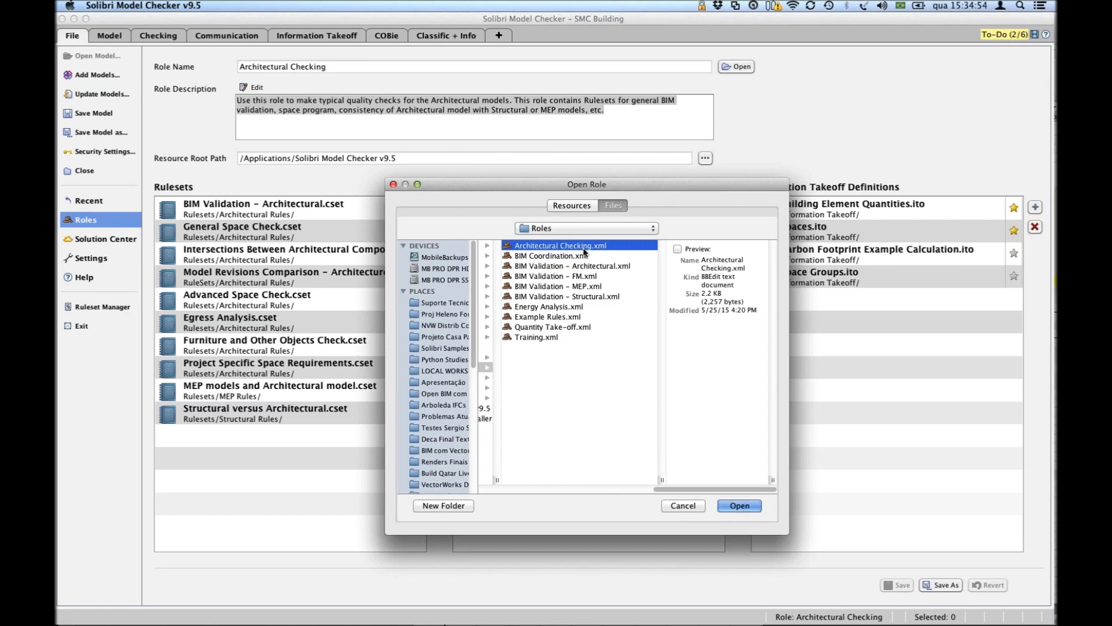
click(558, 328)
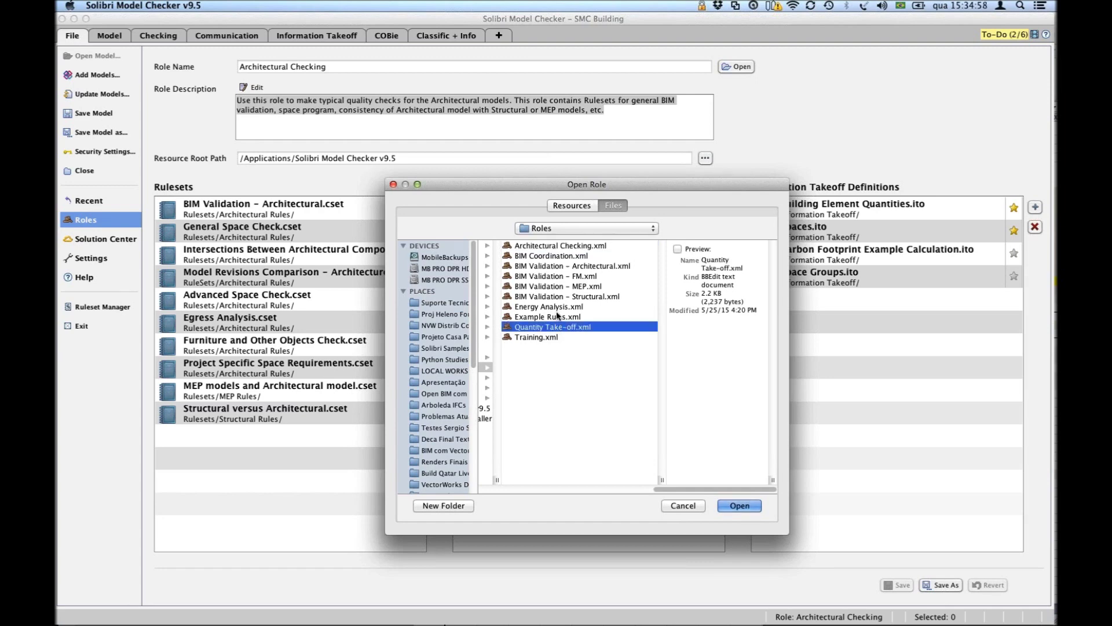
click(563, 311)
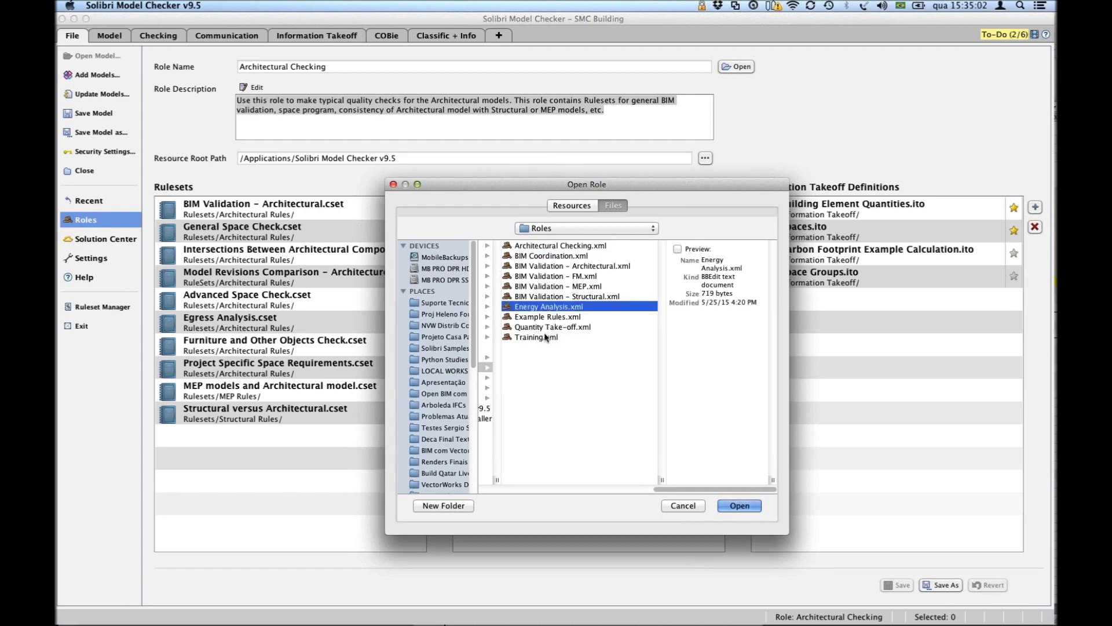
Open the role file Training.xml to replace the Architectural Checking role.
click(549, 338)
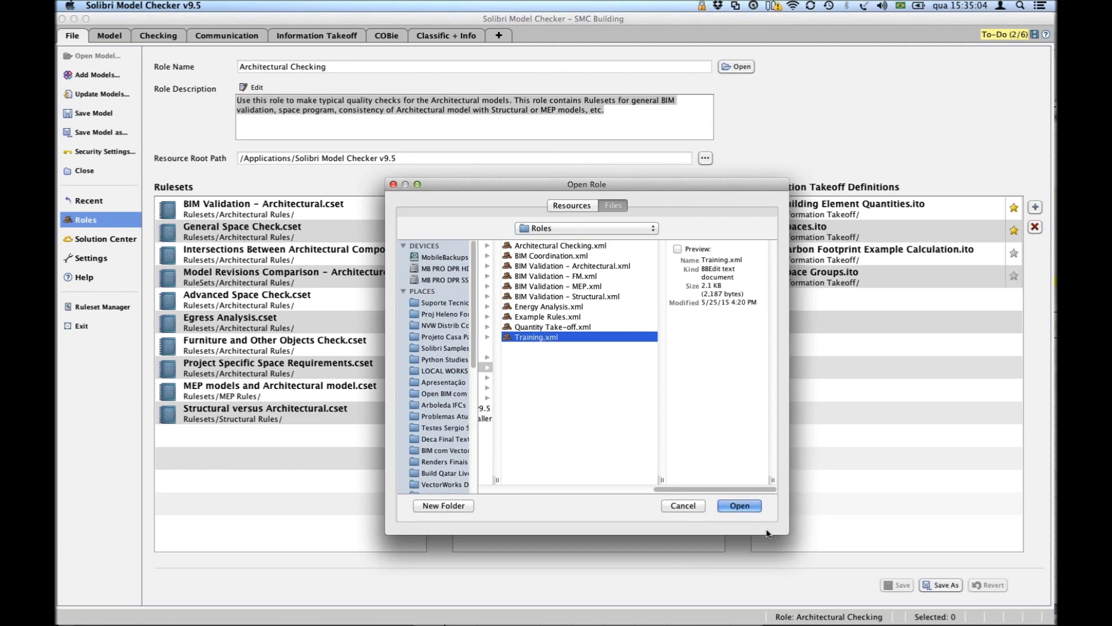
click(747, 507)
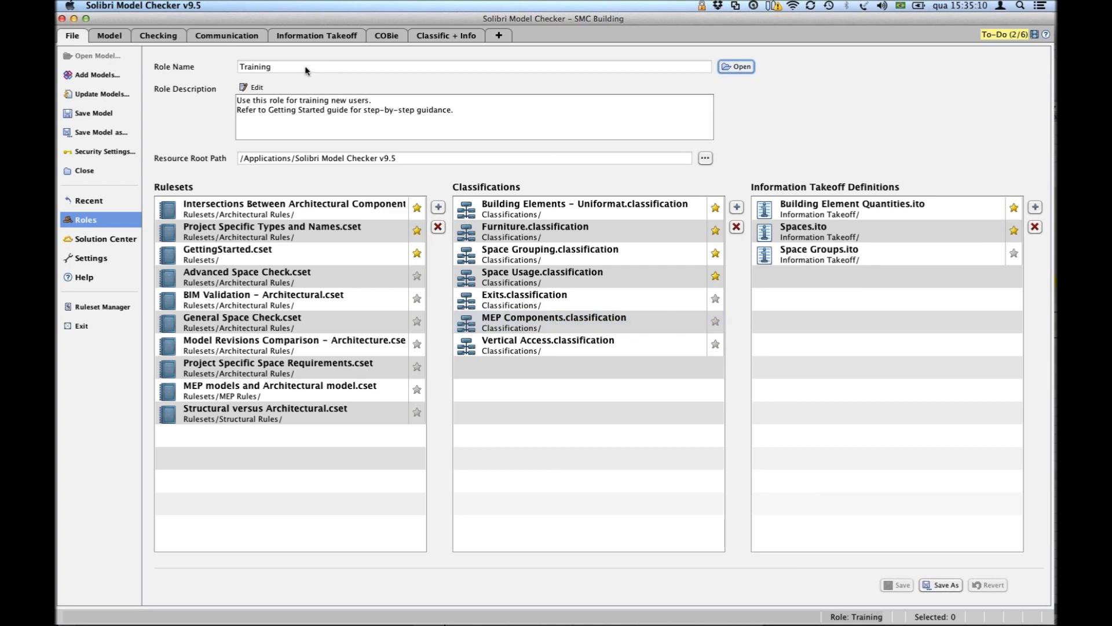
mouse_move(306, 70)
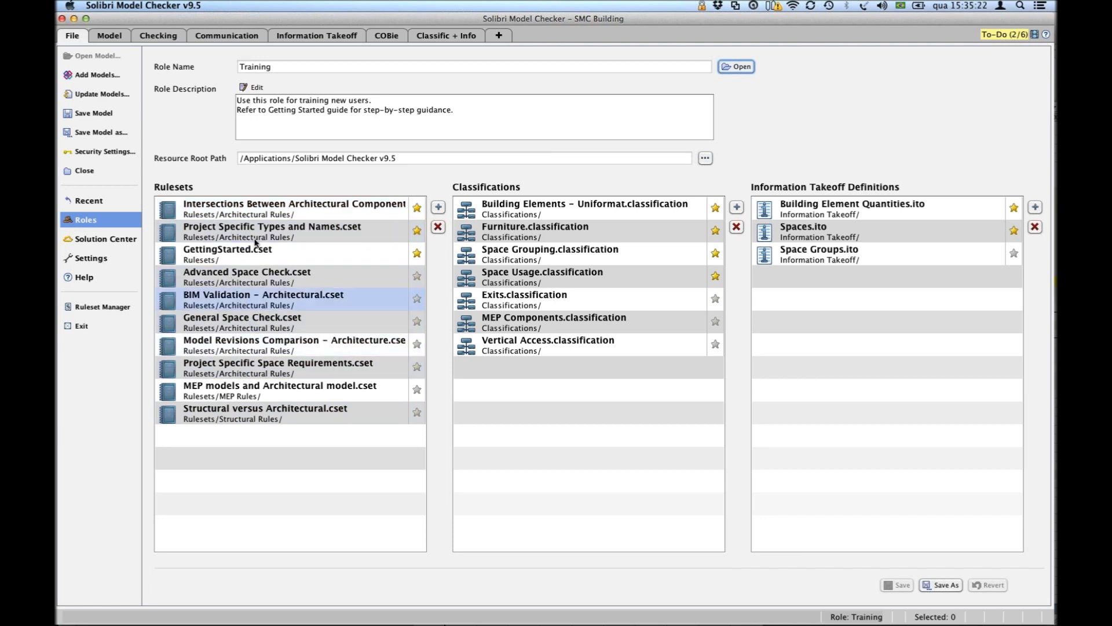
View the Training role's rulesets for checking and browse the Gafisa Rules, DEMO Rulesets, Incendio and MEP Rules folders without adding any ruleset.
click(158, 36)
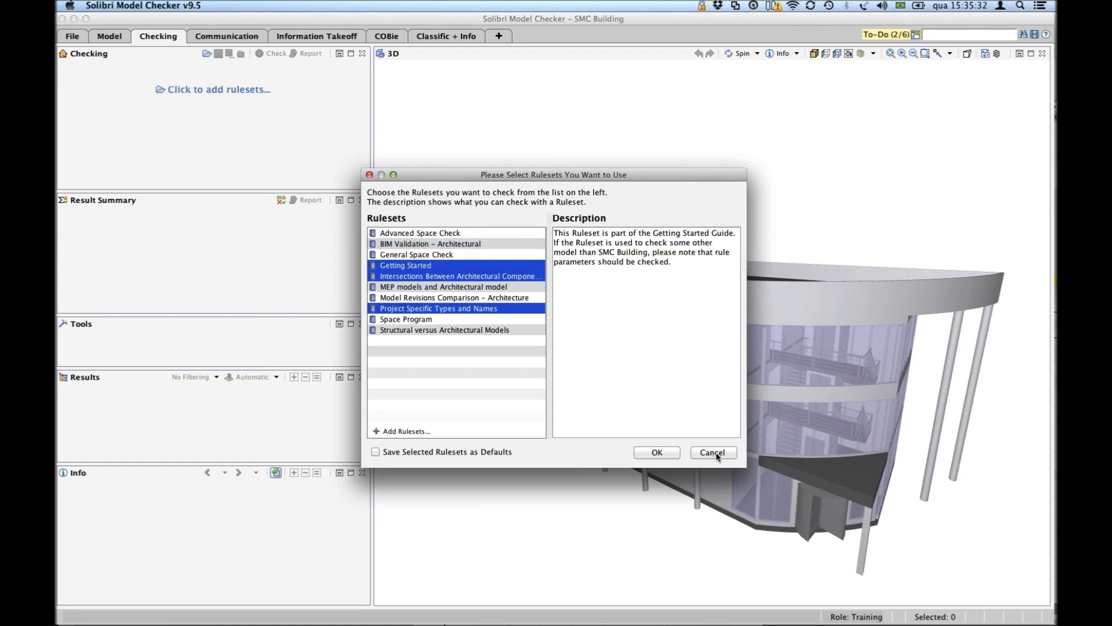
drag(465, 175, 496, 130)
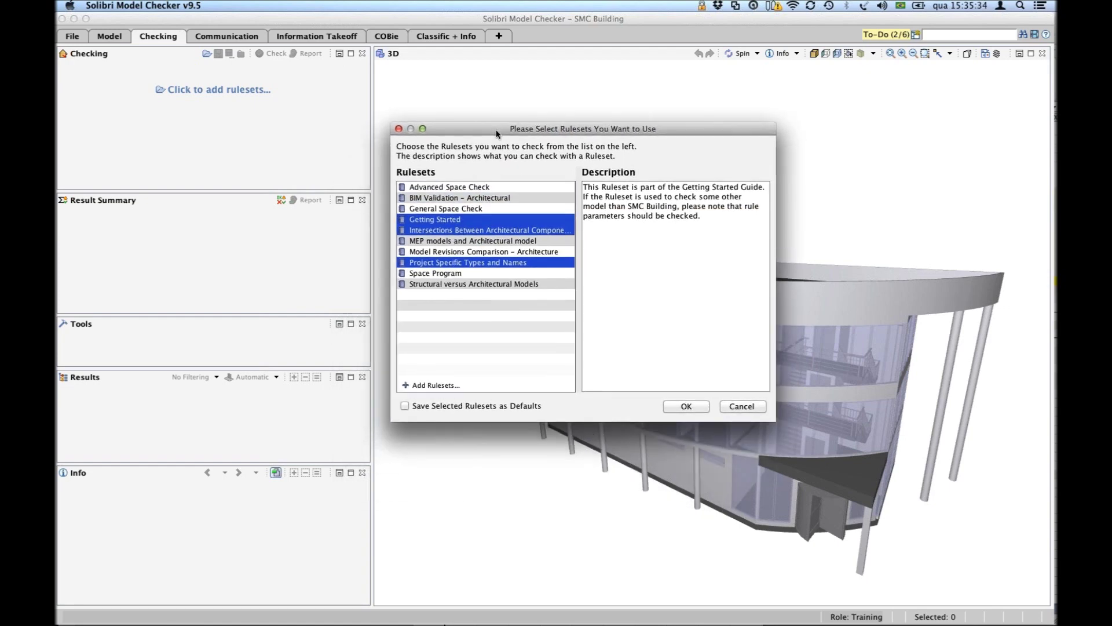
click(430, 386)
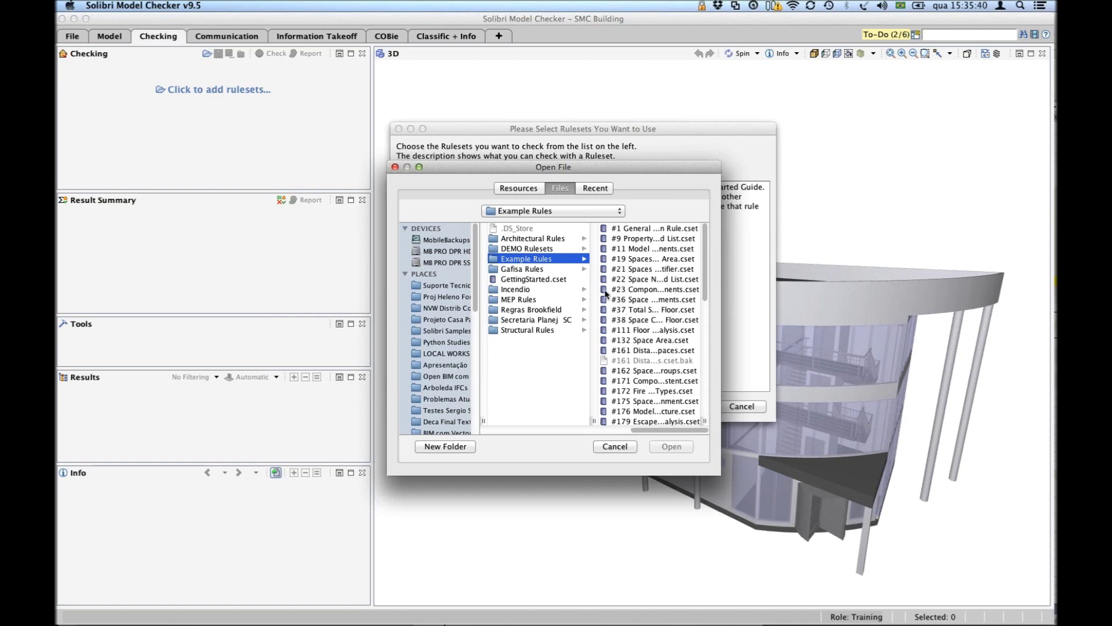
click(526, 270)
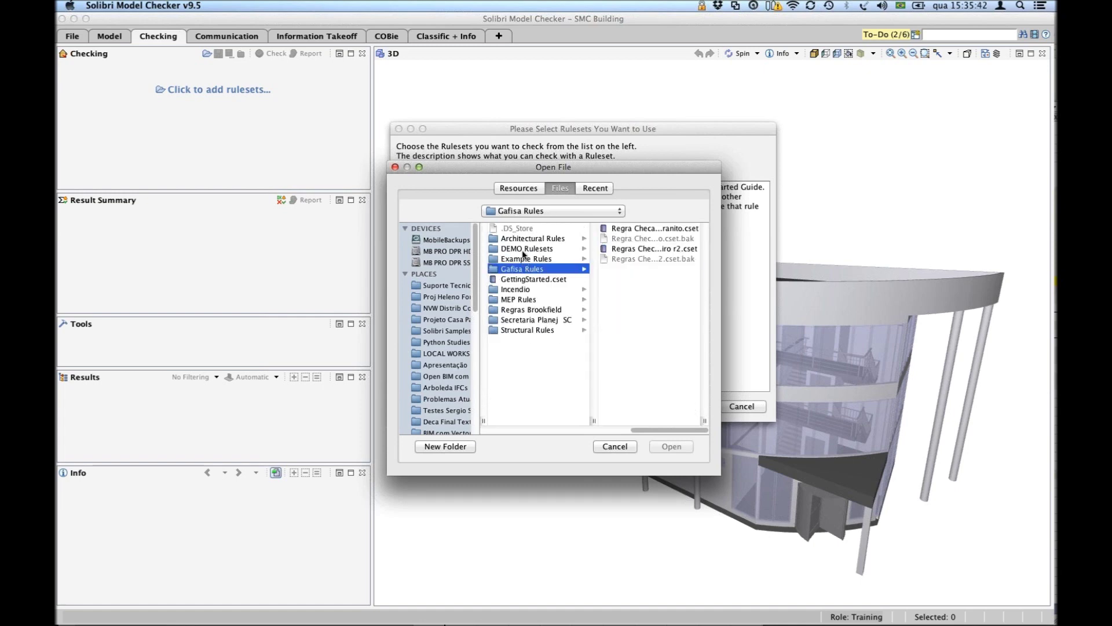
click(524, 249)
click(520, 291)
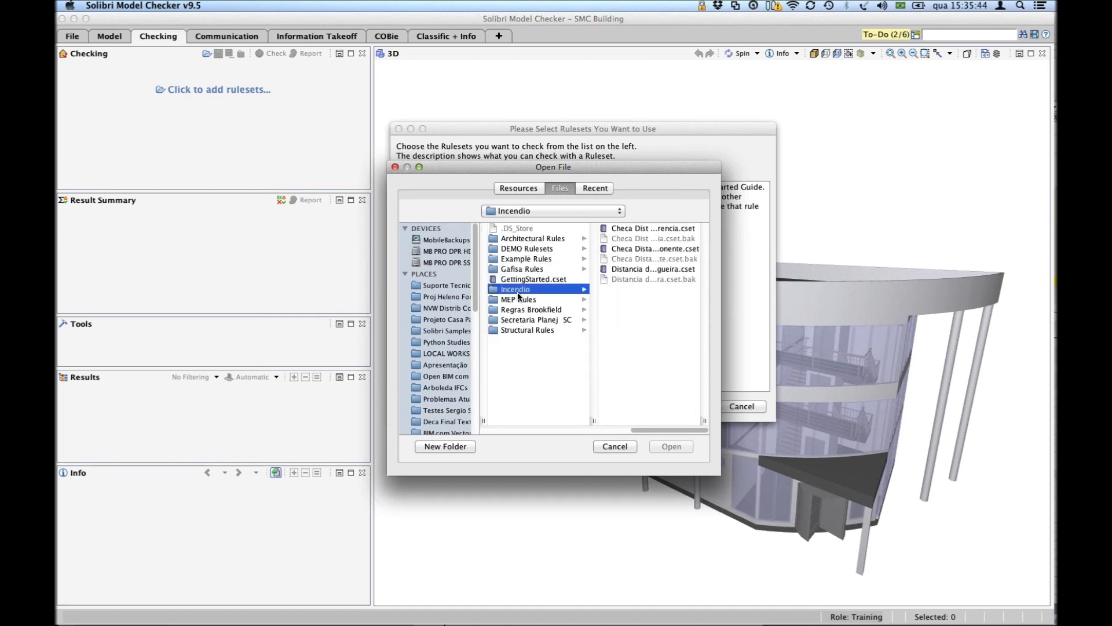
click(519, 299)
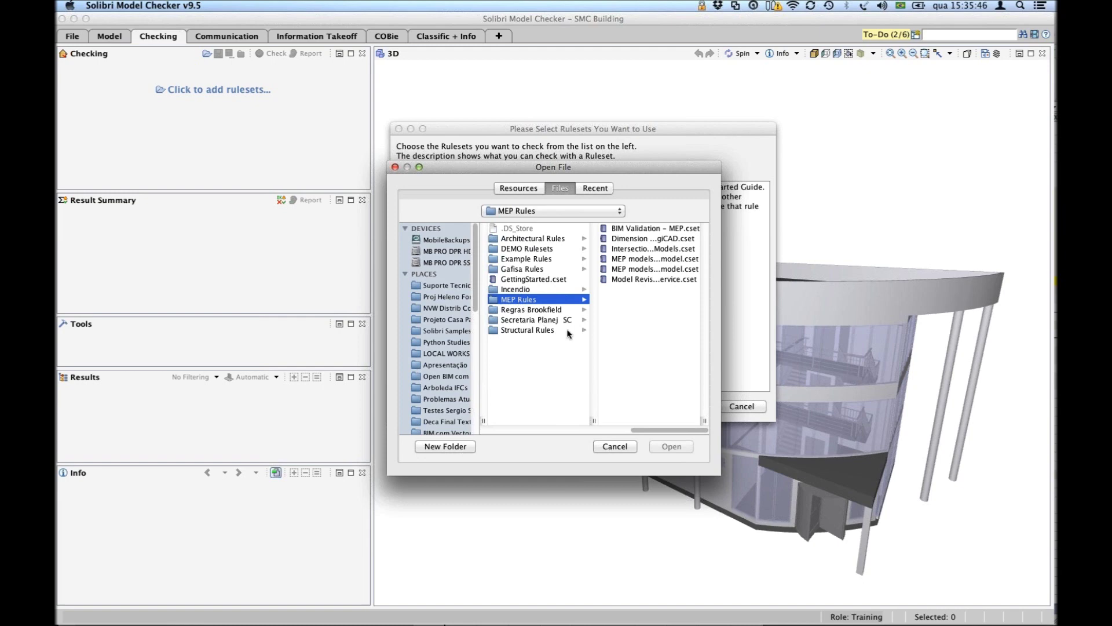
click(615, 446)
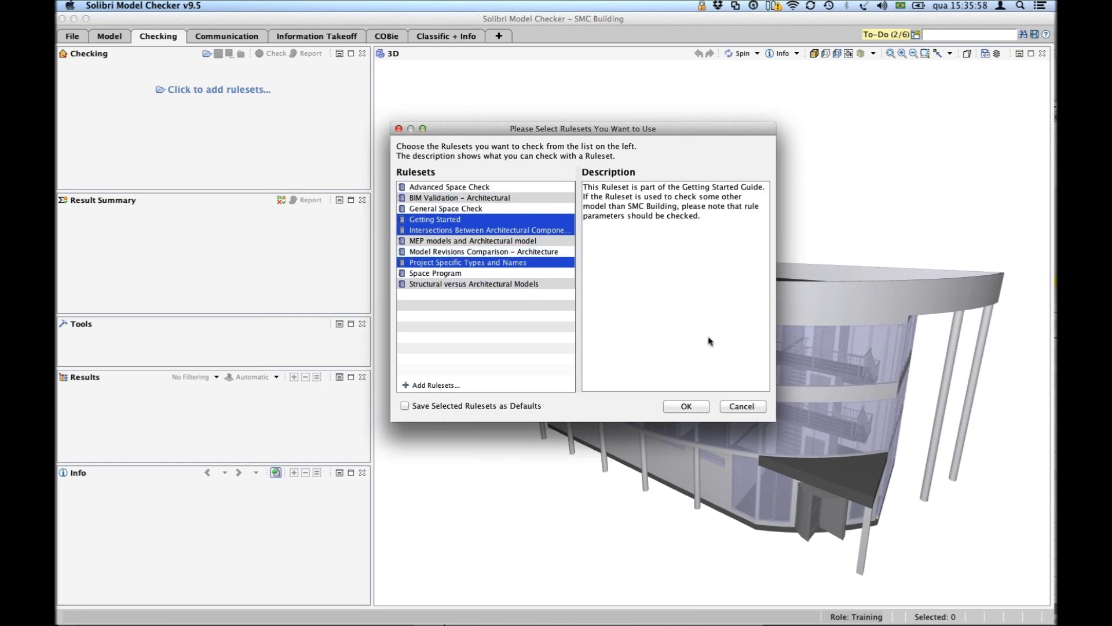
click(741, 406)
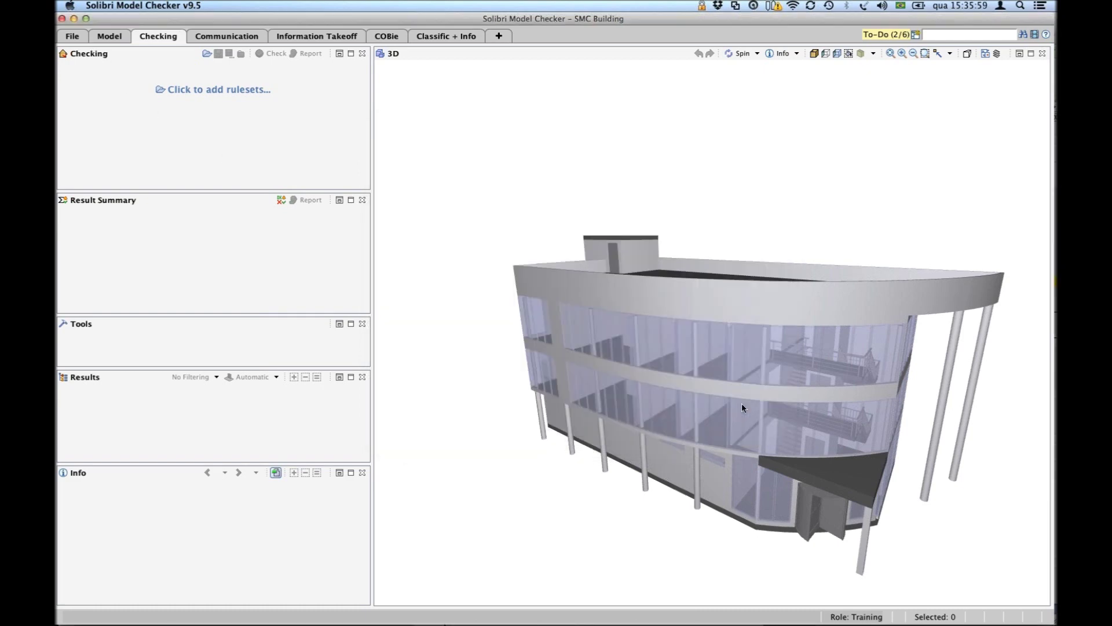
Return to the Roles settings and open the BIM Validation - MEP role from the Roles folder.
click(79, 38)
click(122, 226)
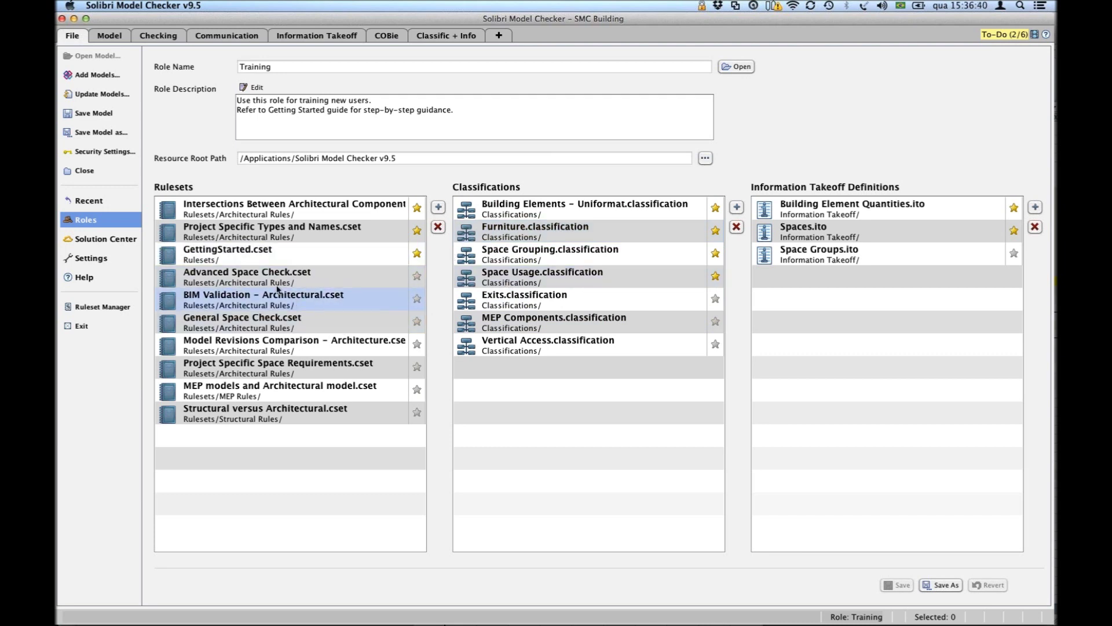
click(741, 67)
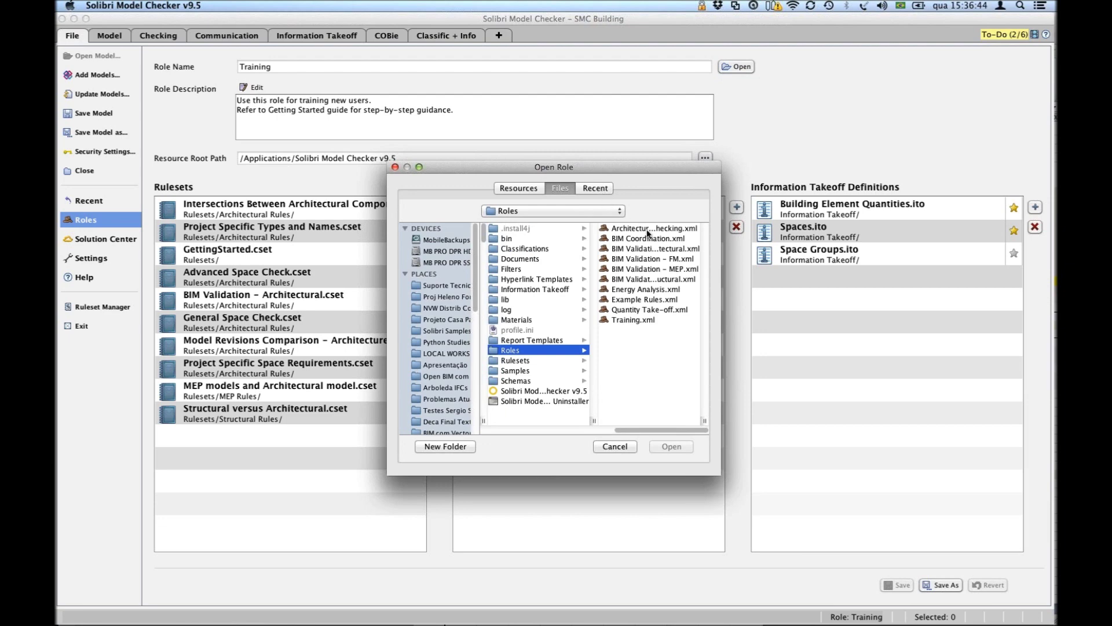
click(670, 269)
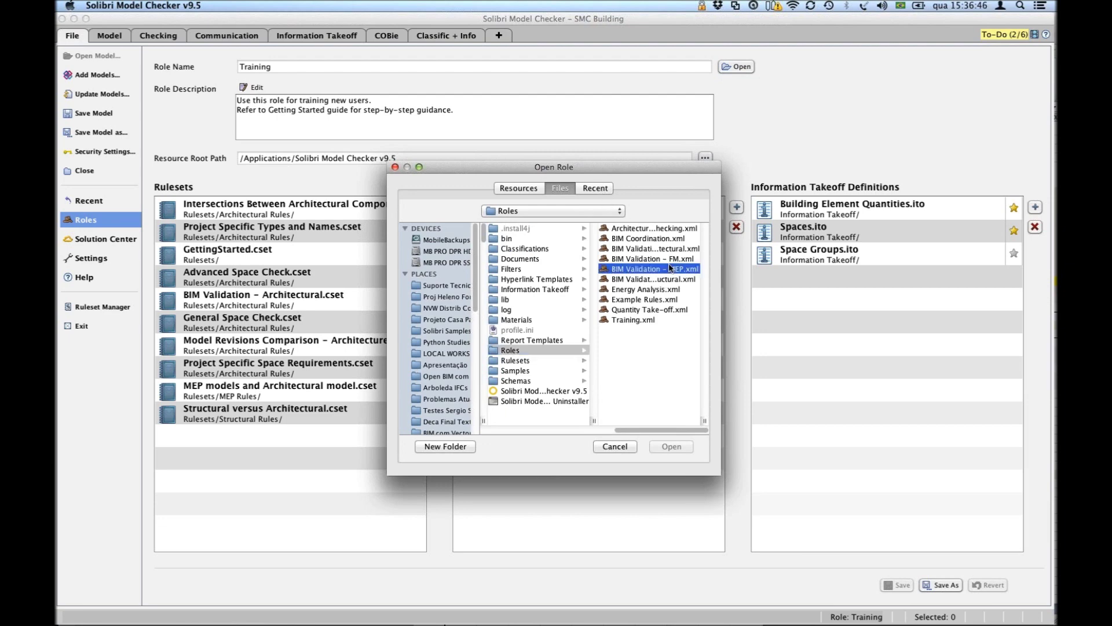
click(671, 446)
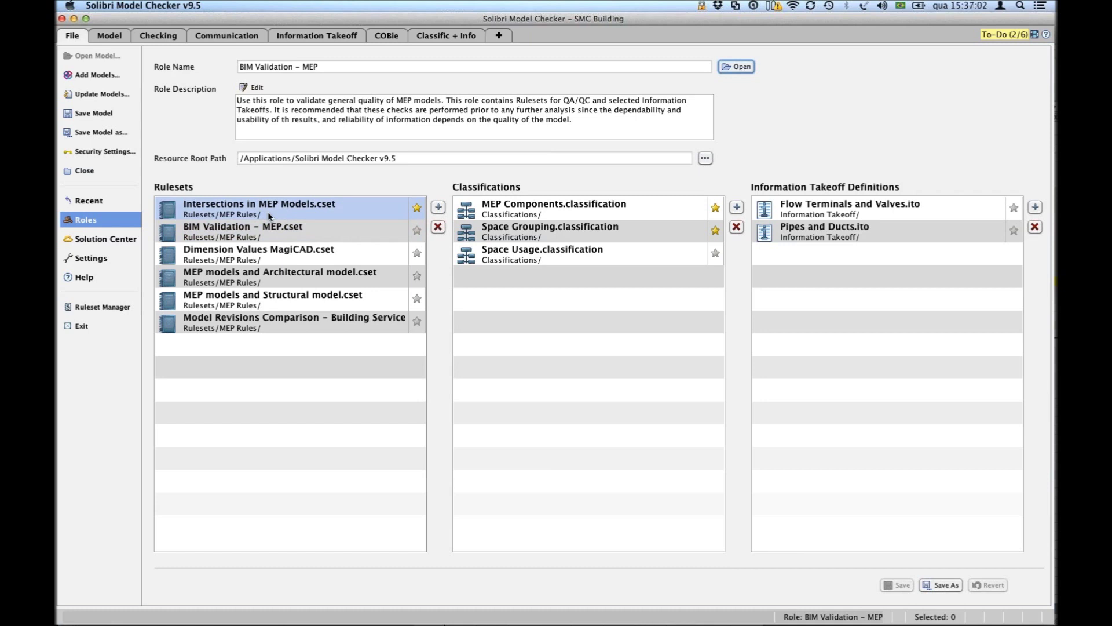
Look through the classifications and the first rulesets contained in the BIM Validation - MEP role.
click(510, 231)
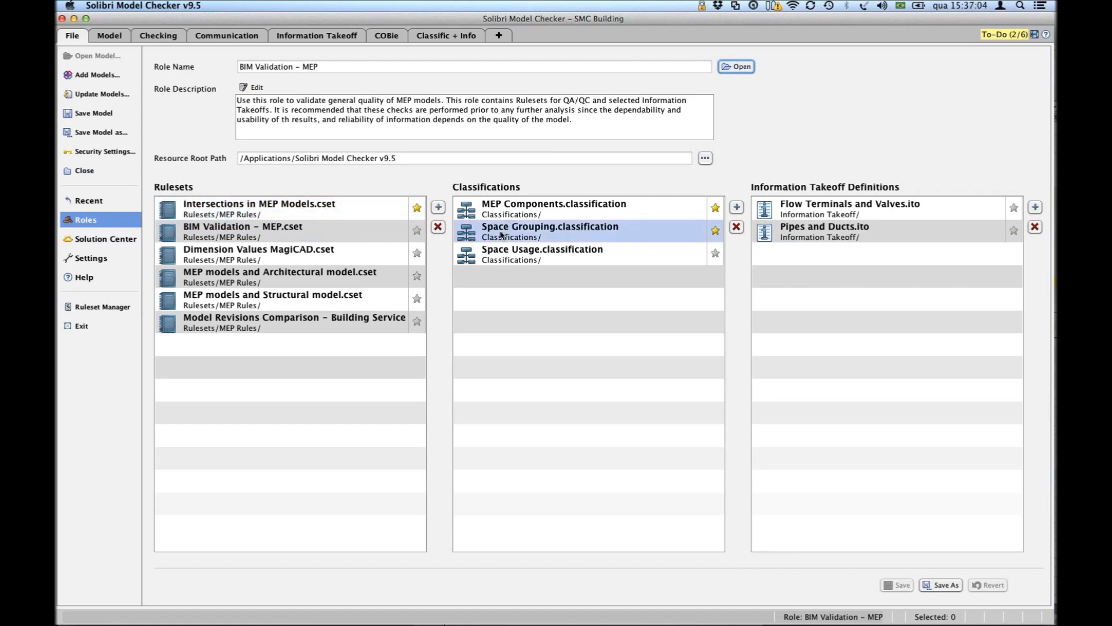
click(501, 206)
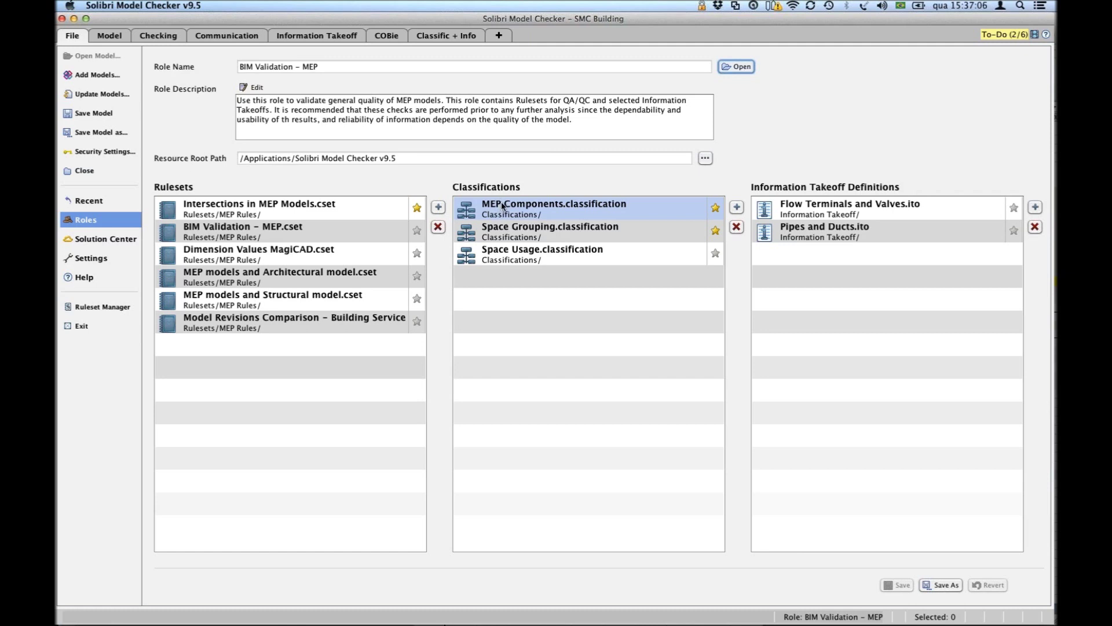
click(504, 230)
click(506, 253)
click(179, 210)
click(215, 232)
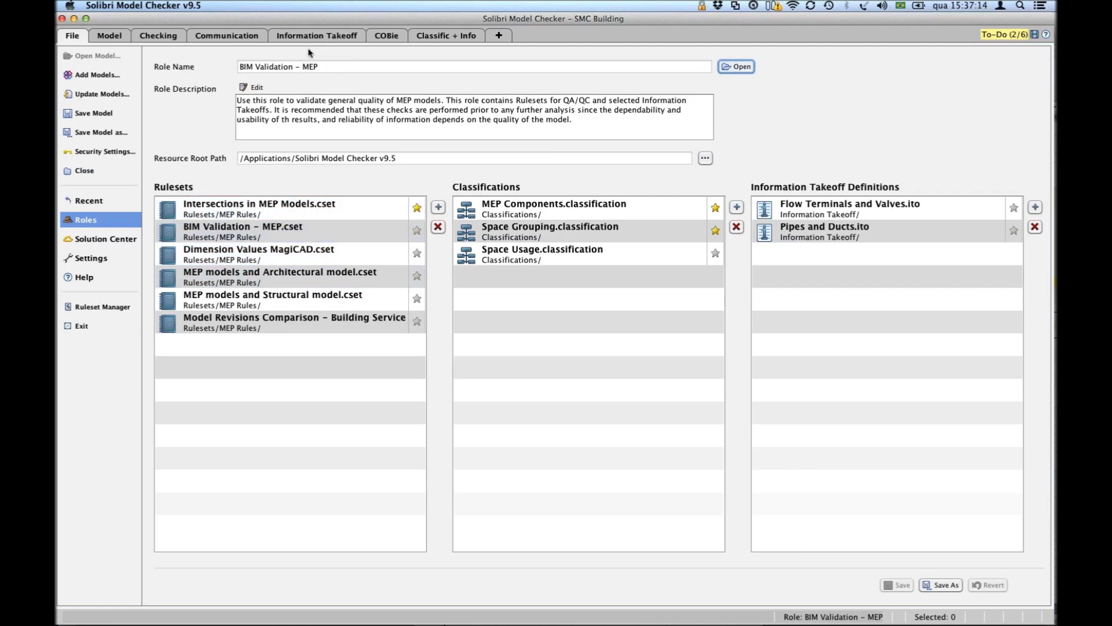
View the rulesets offered for checking under the BIM Validation - MEP role and dismiss the selection without adding any.
click(165, 38)
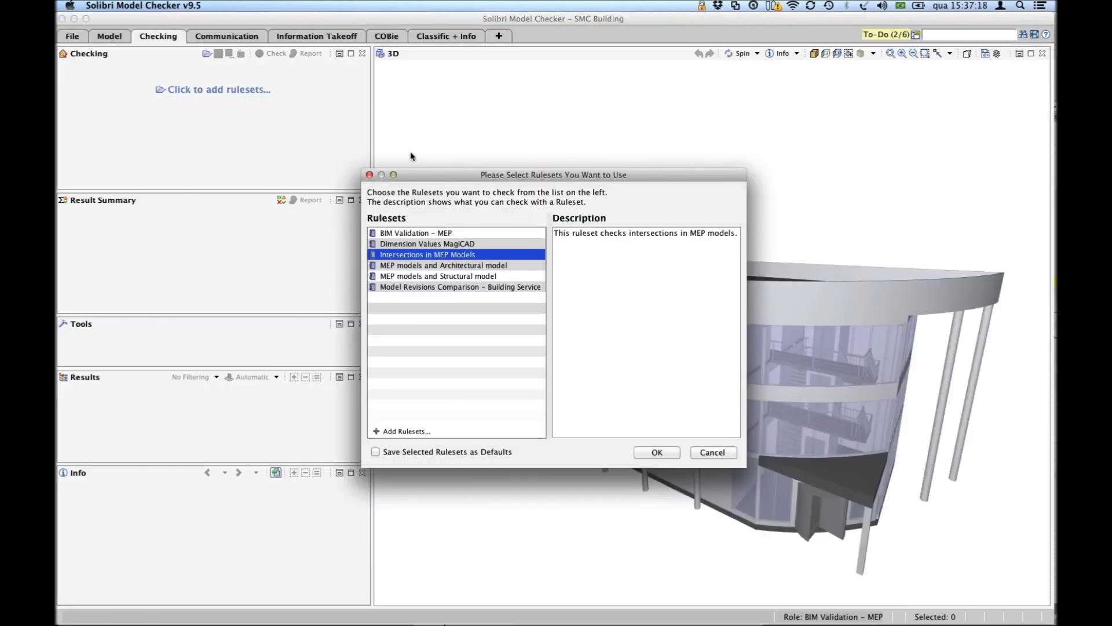
drag(416, 178, 452, 103)
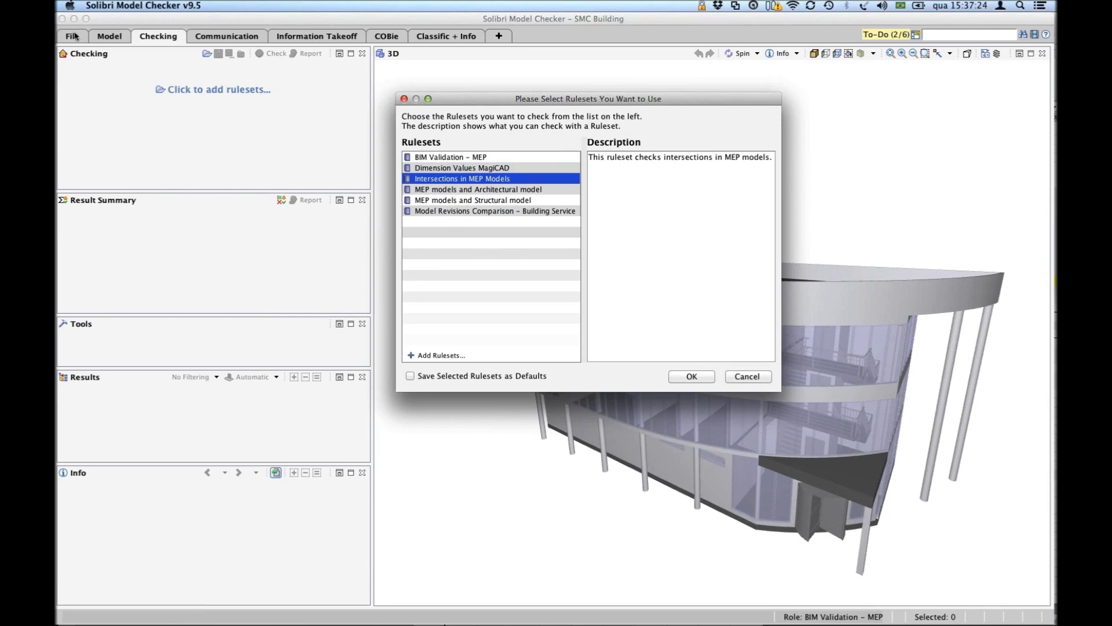
click(747, 377)
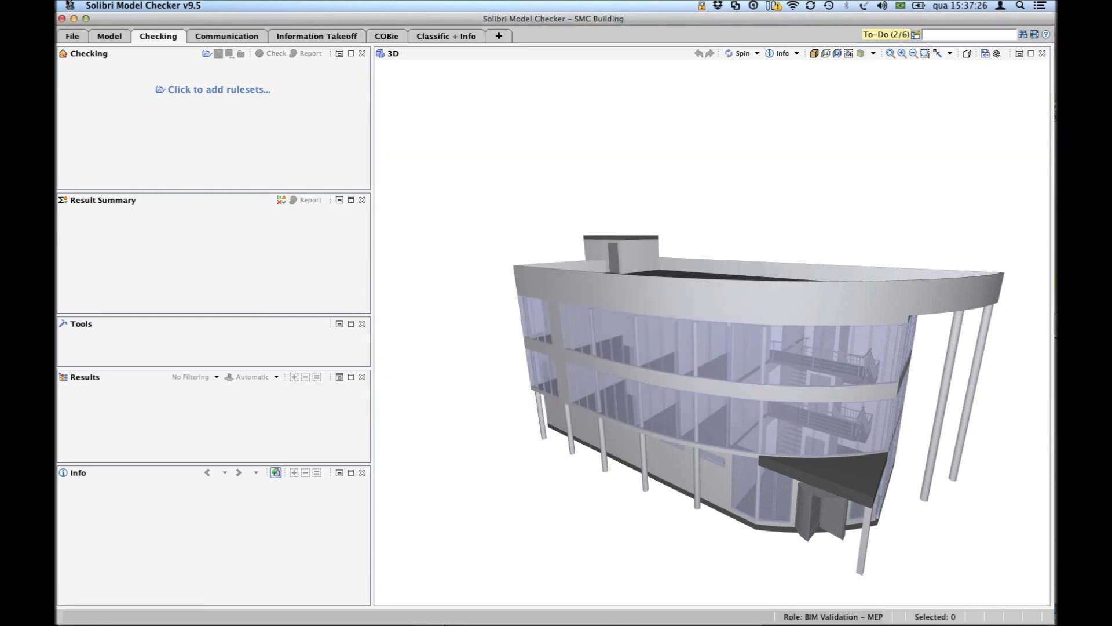
Open the role file Training.xml in place of BIM Validation - MEP and bring up the ruleset selection for checking.
click(76, 37)
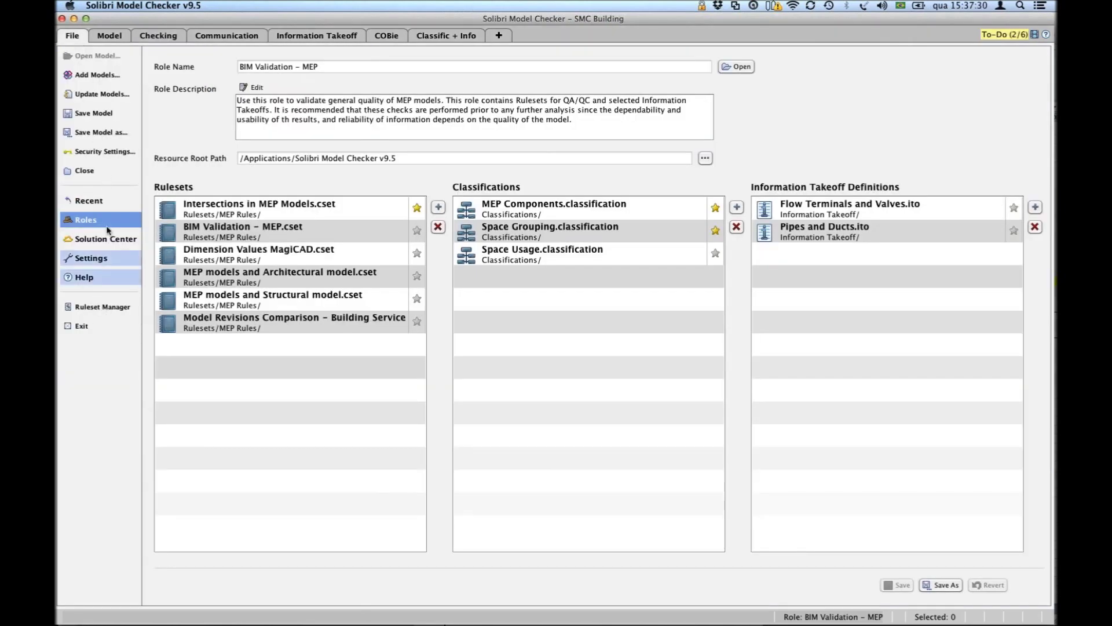
click(737, 67)
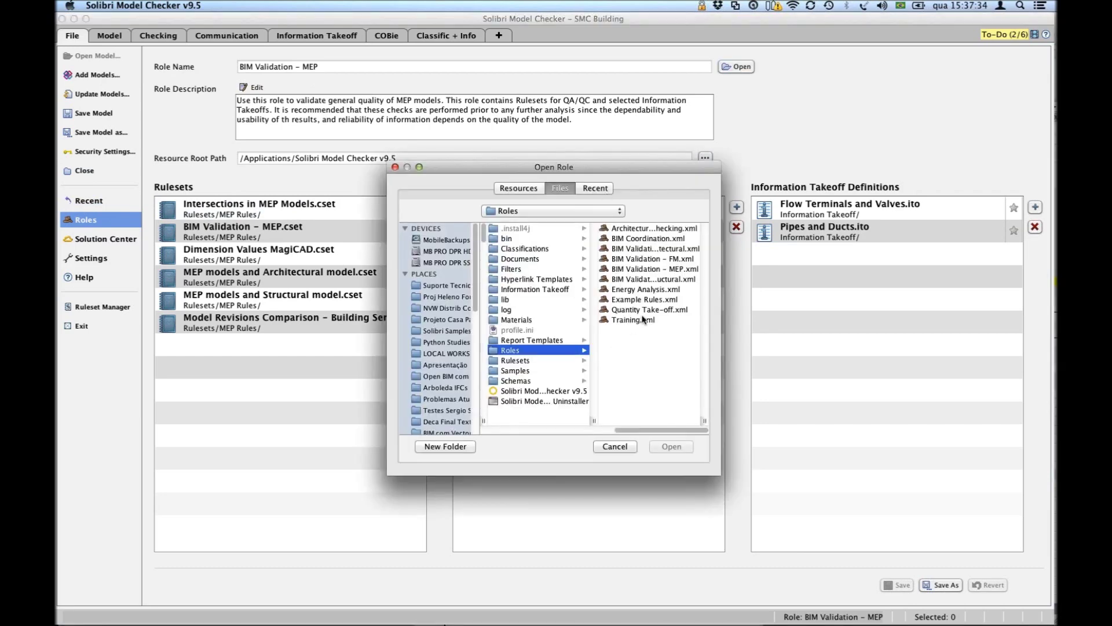
click(638, 321)
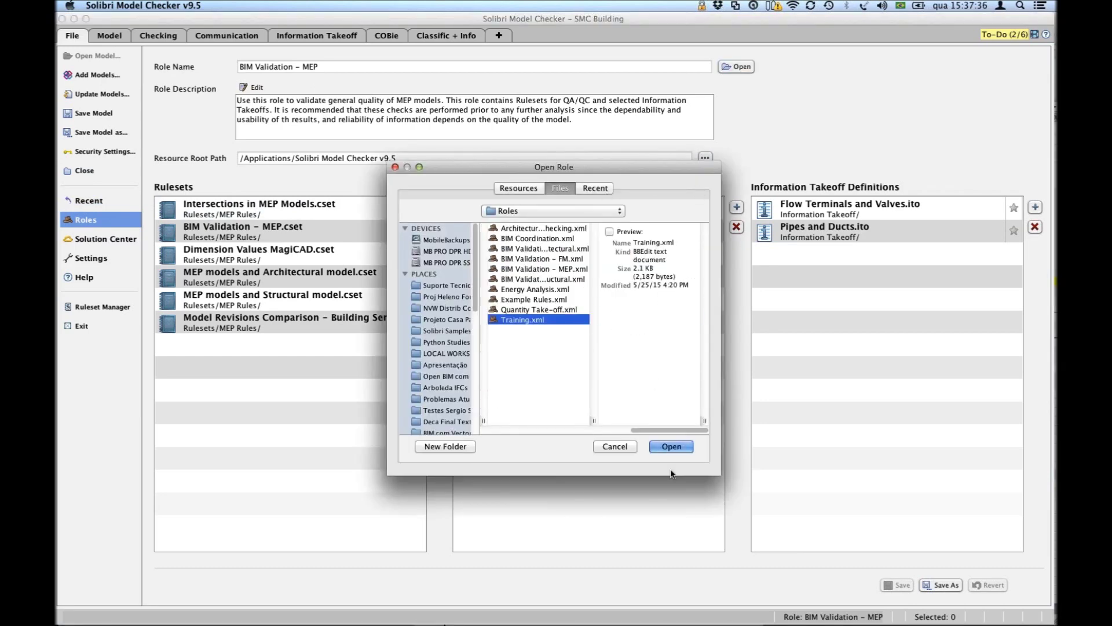
click(672, 446)
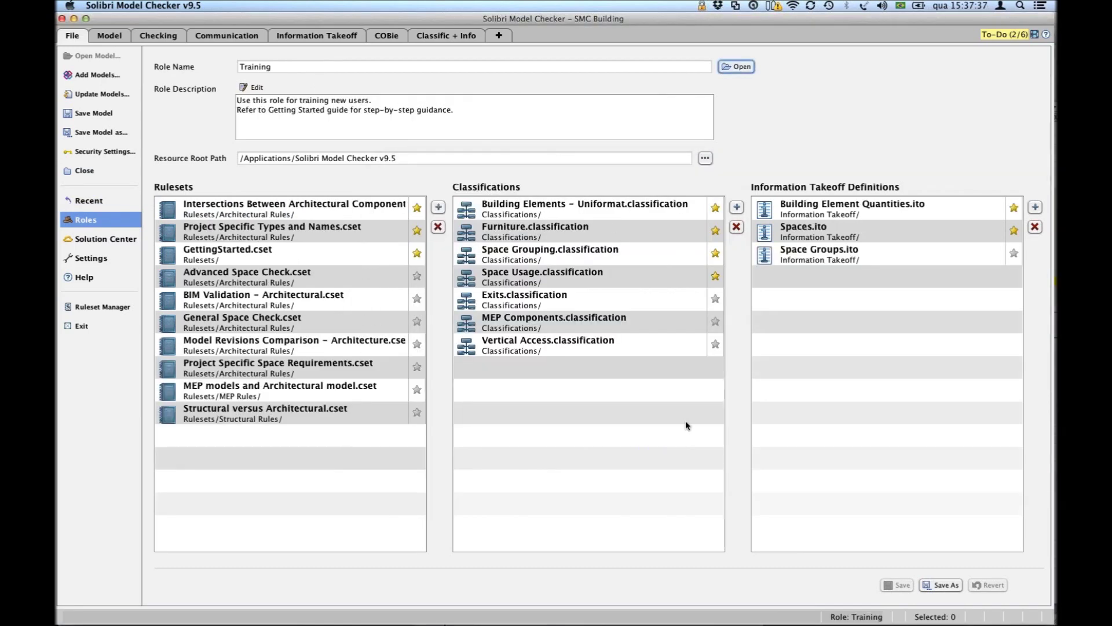
click(176, 38)
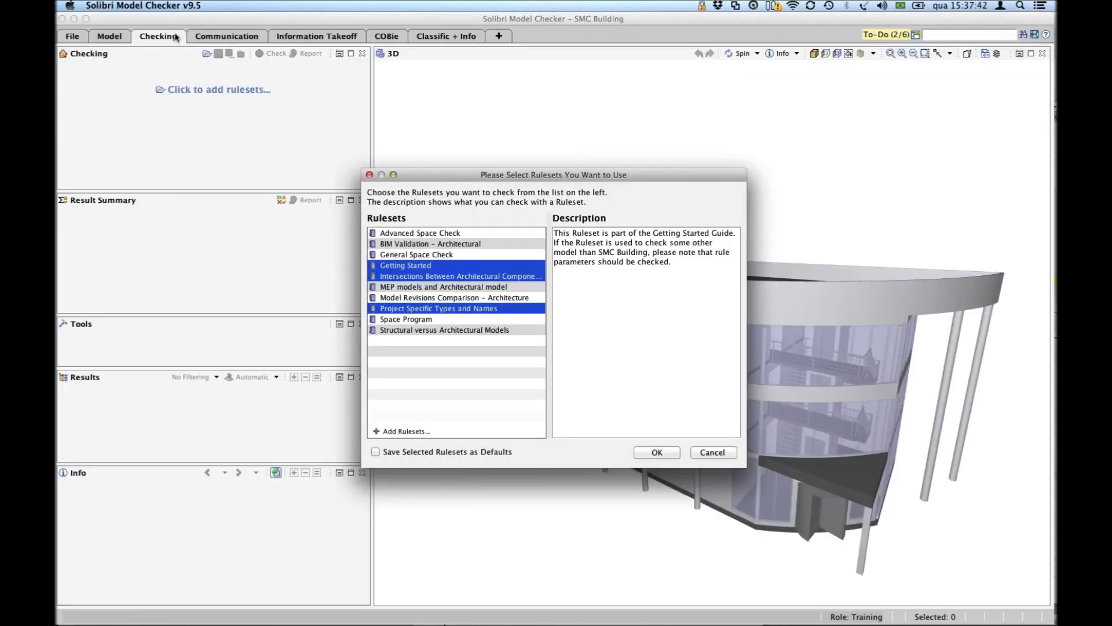
View the rulesets offered for checking under the Training role and dismiss the selection without adding any.
drag(414, 177, 508, 90)
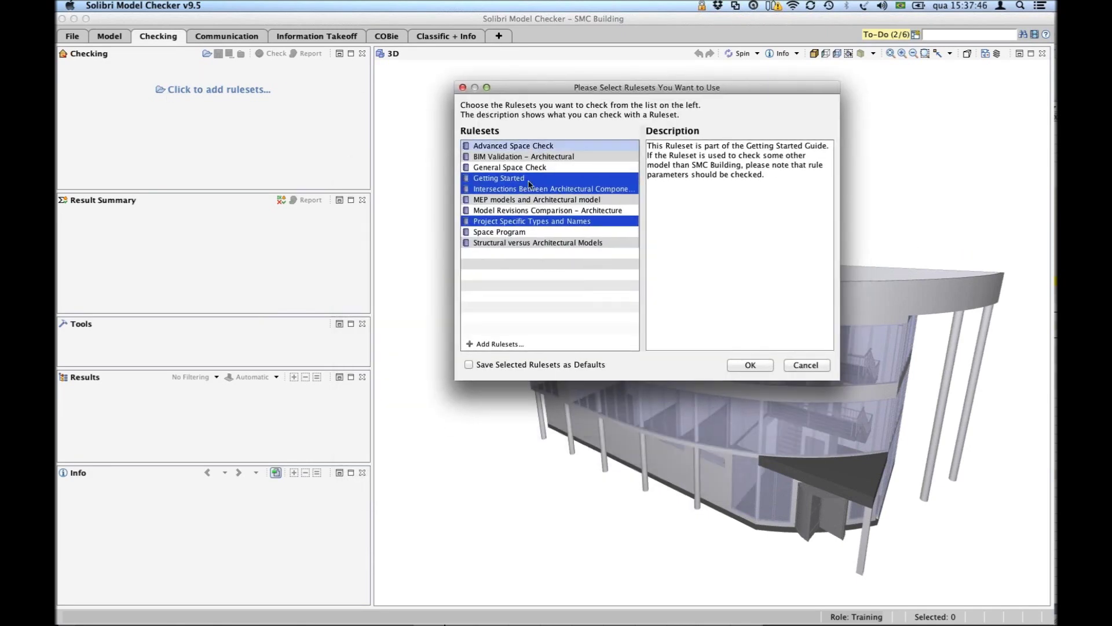
drag(502, 89, 480, 89)
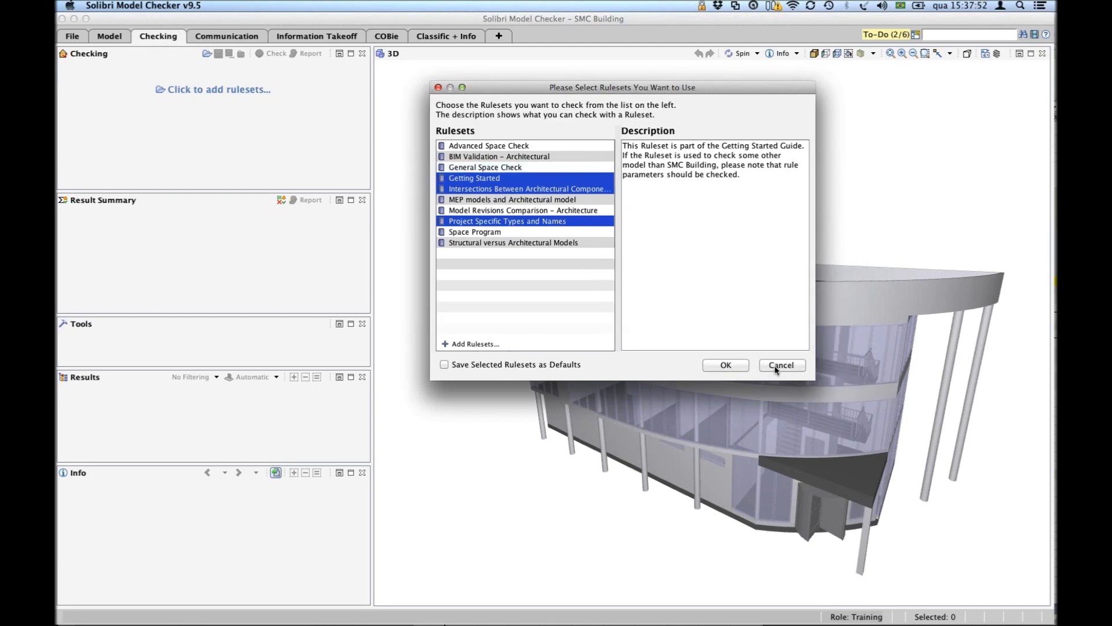
click(438, 88)
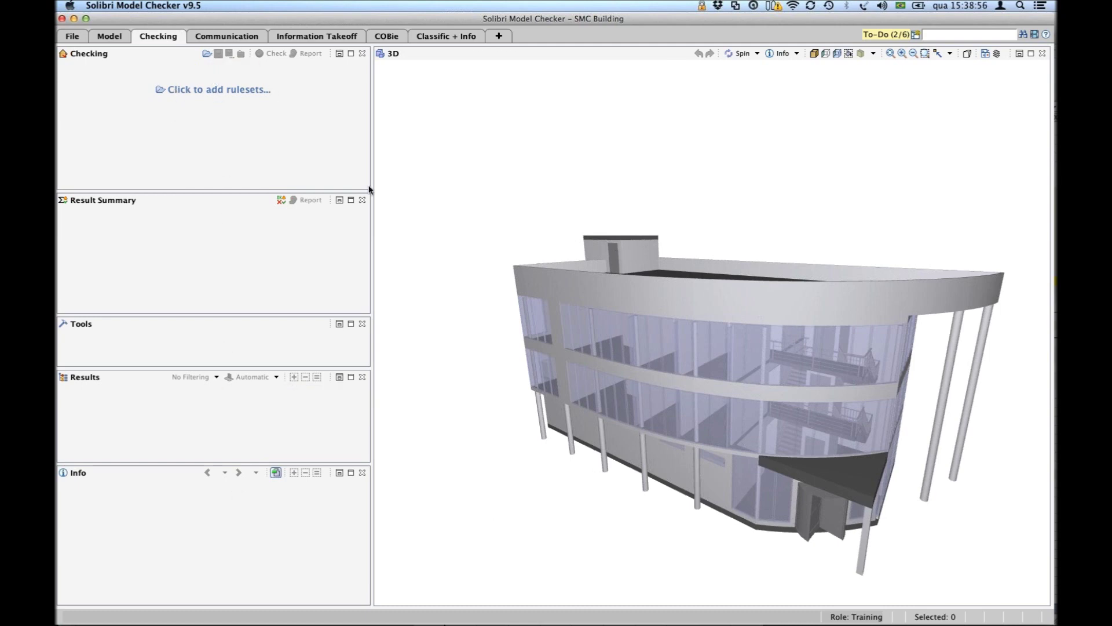
Add only the BIM Validation - Architectural ruleset to the model checking.
click(162, 91)
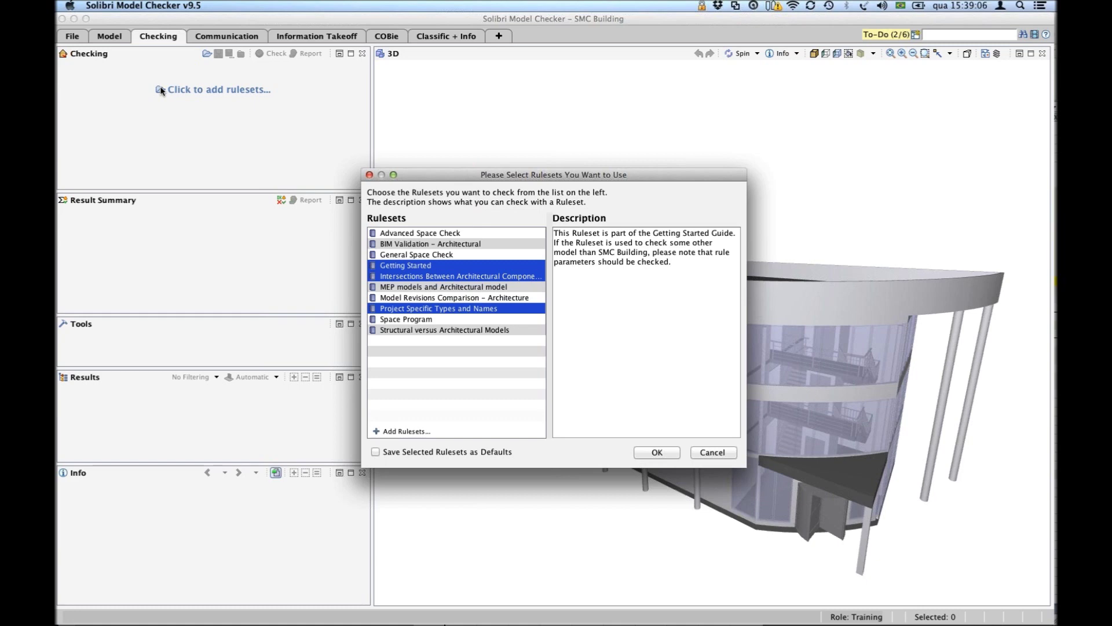
drag(448, 170, 426, 139)
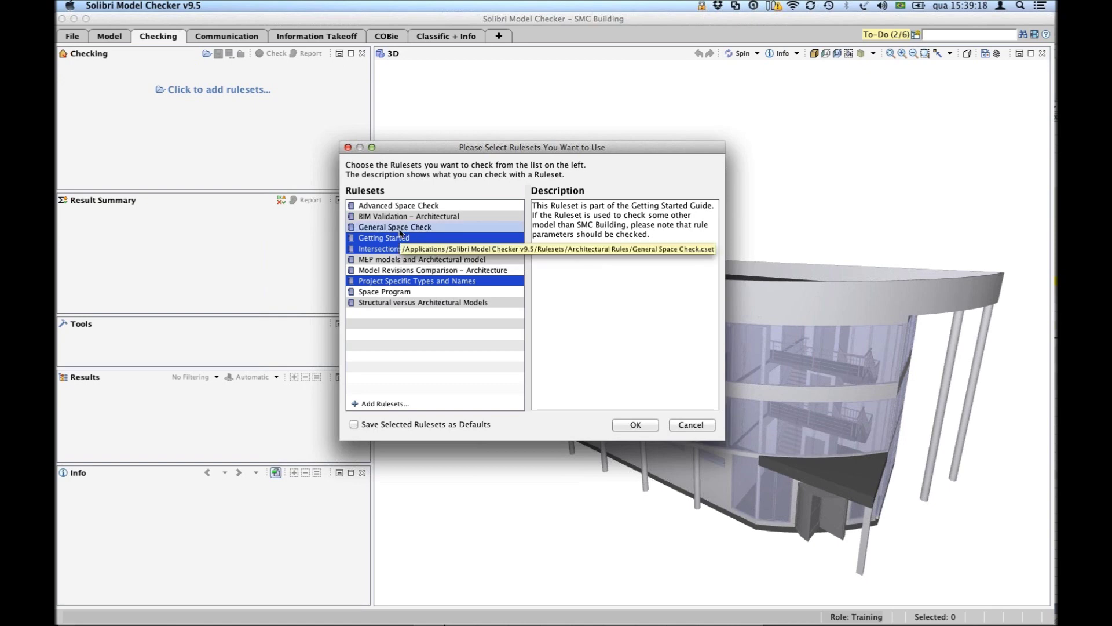
click(394, 218)
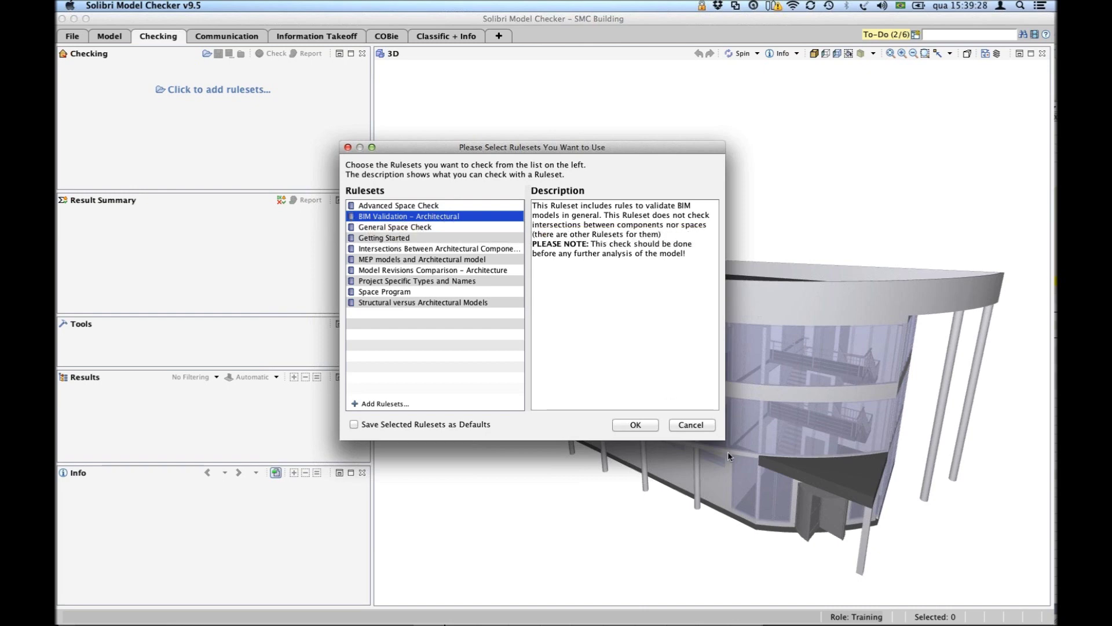
click(638, 425)
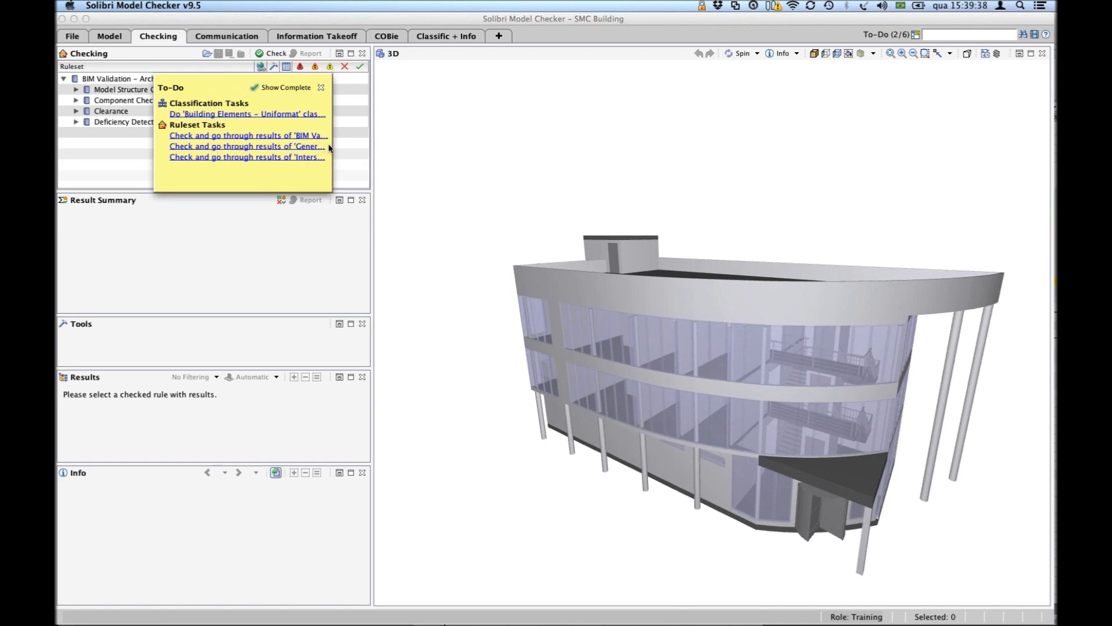
Widen the To-Do list to read its classification and ruleset tasks, and move it clear of the ruleset tree.
drag(332, 148, 430, 148)
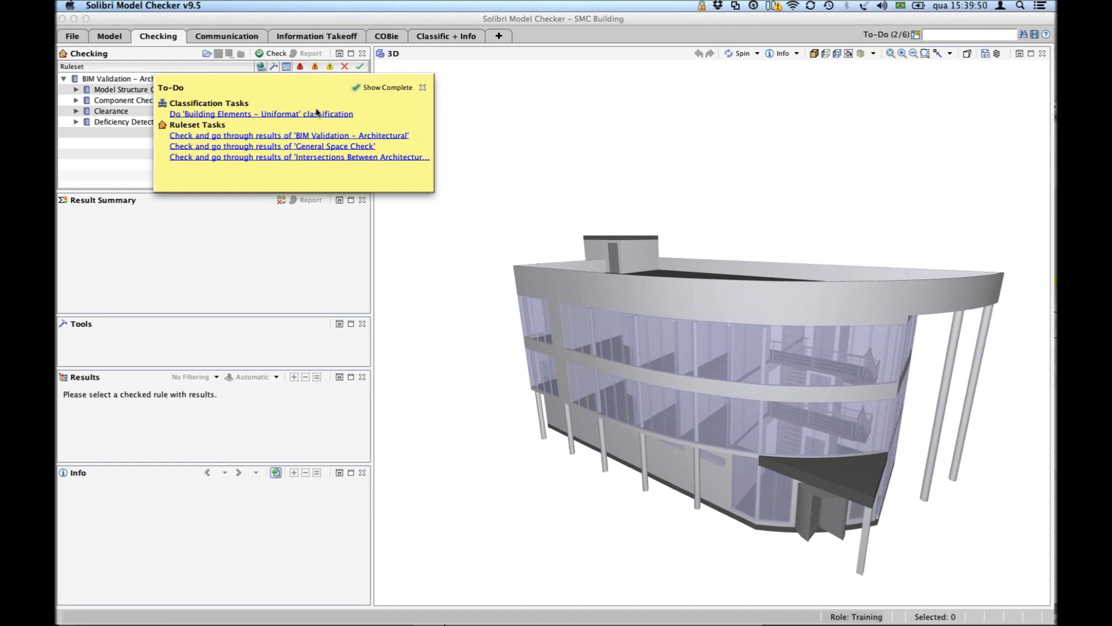
mouse_move(317, 111)
mouse_move(214, 137)
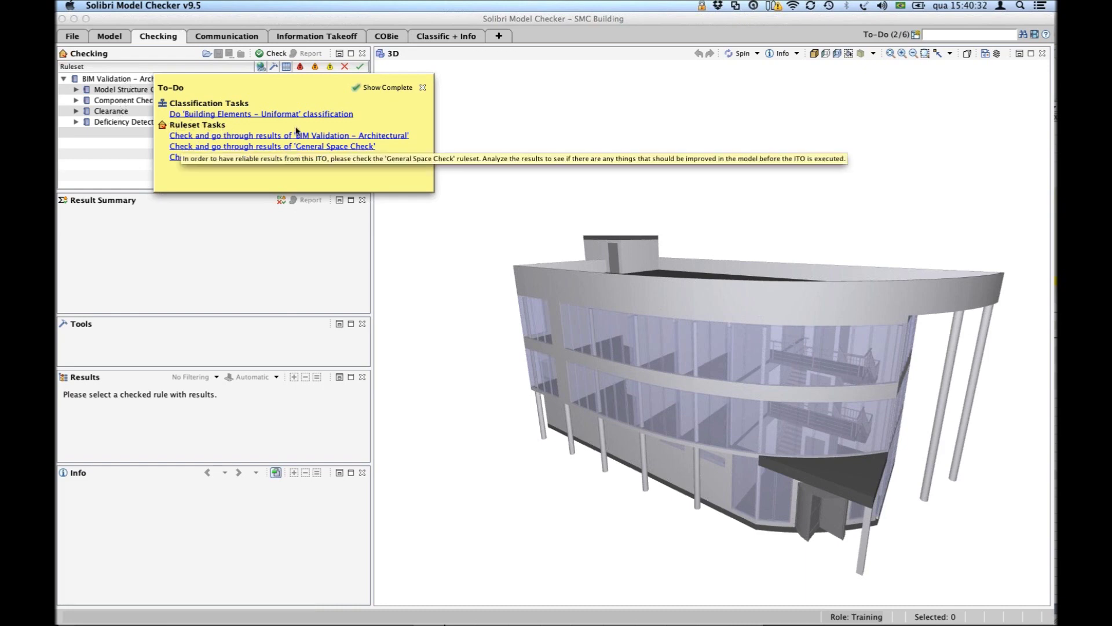
drag(290, 87, 437, 94)
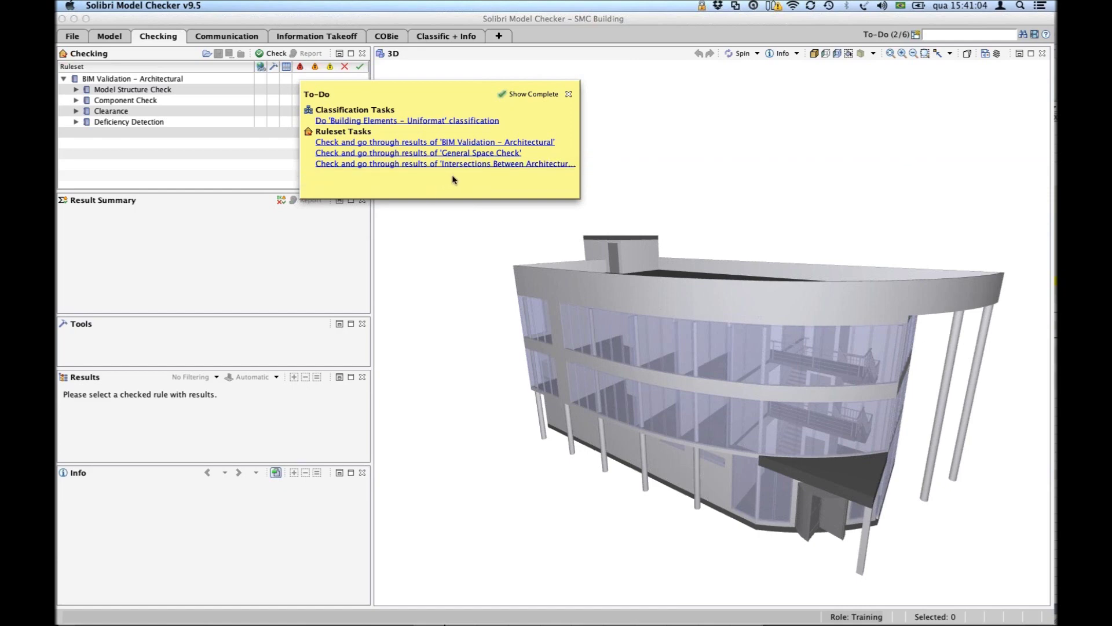
View the Intersections Between Architectural Components task without opening its ruleset, and close the To-Do list.
mouse_move(475, 163)
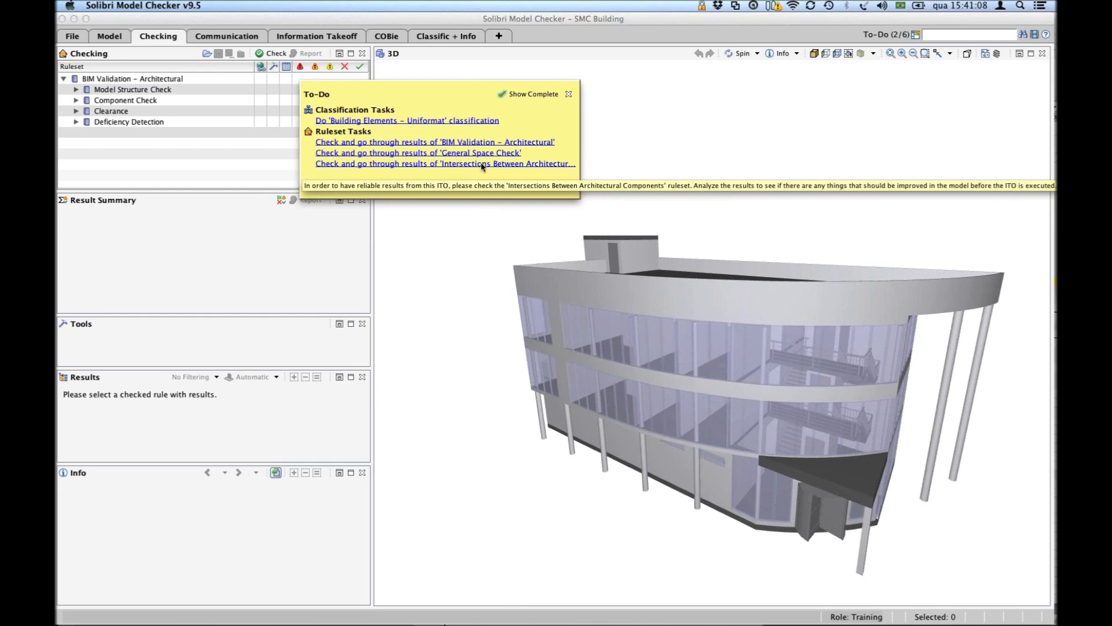
click(396, 164)
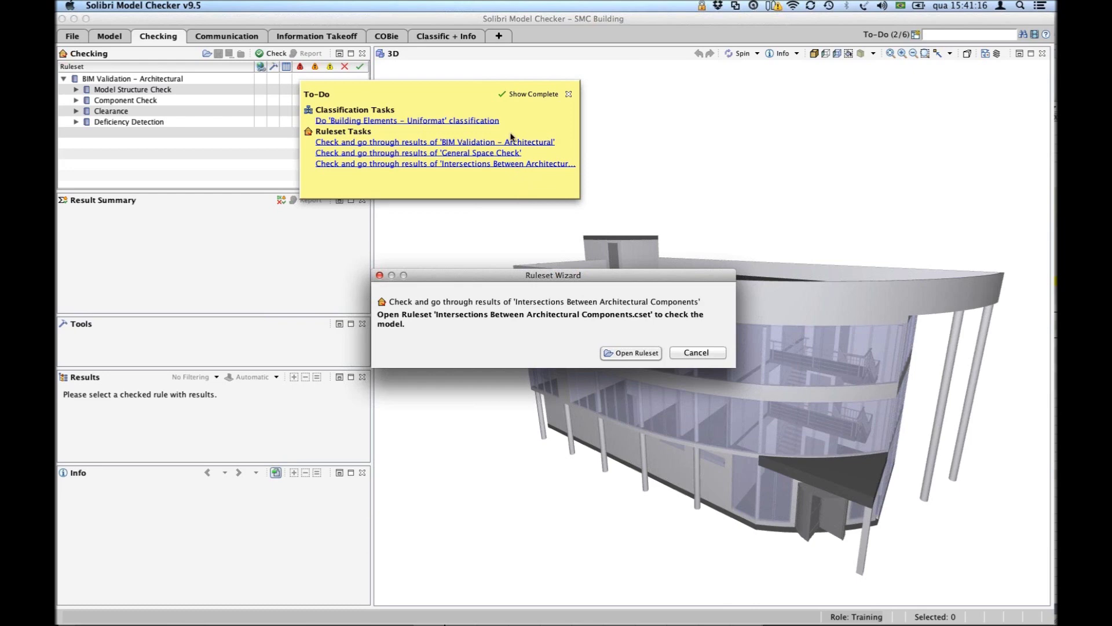
click(702, 354)
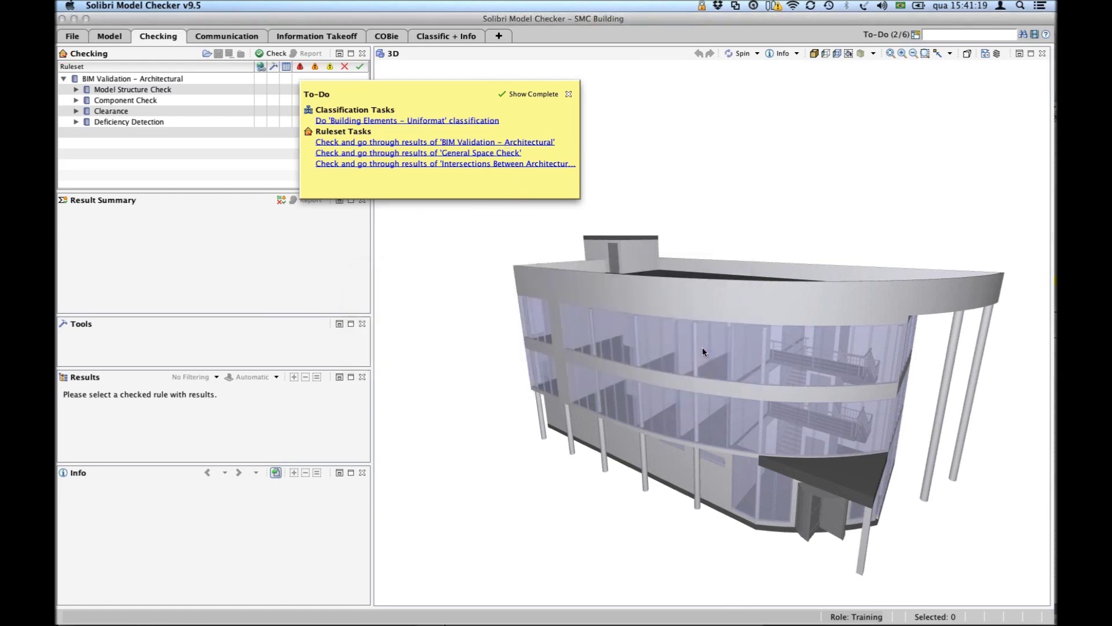
drag(355, 91, 314, 100)
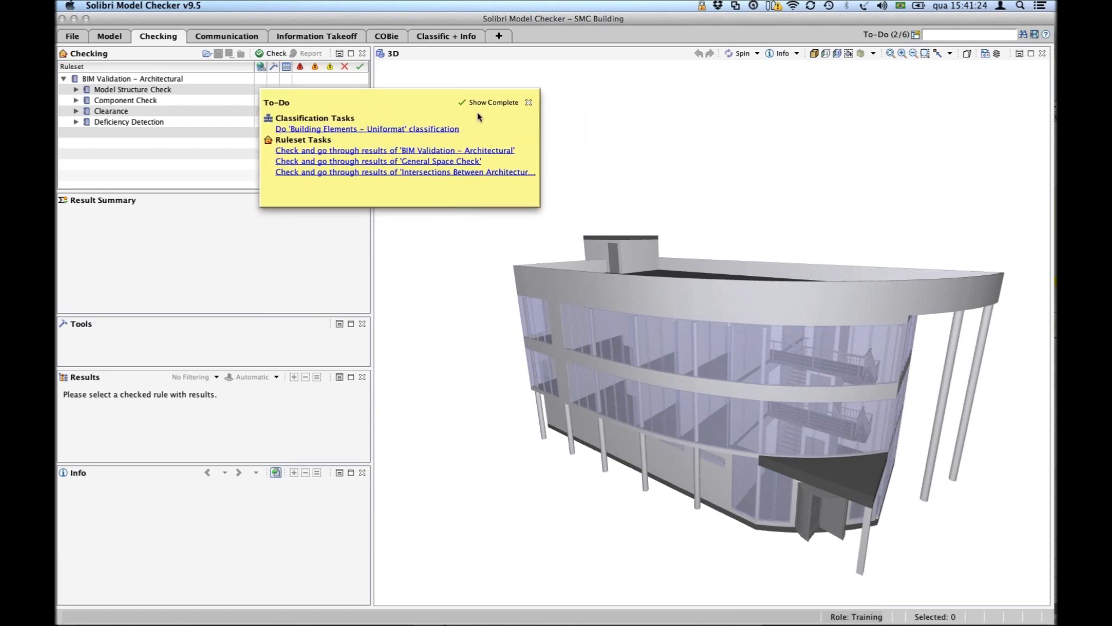
click(529, 103)
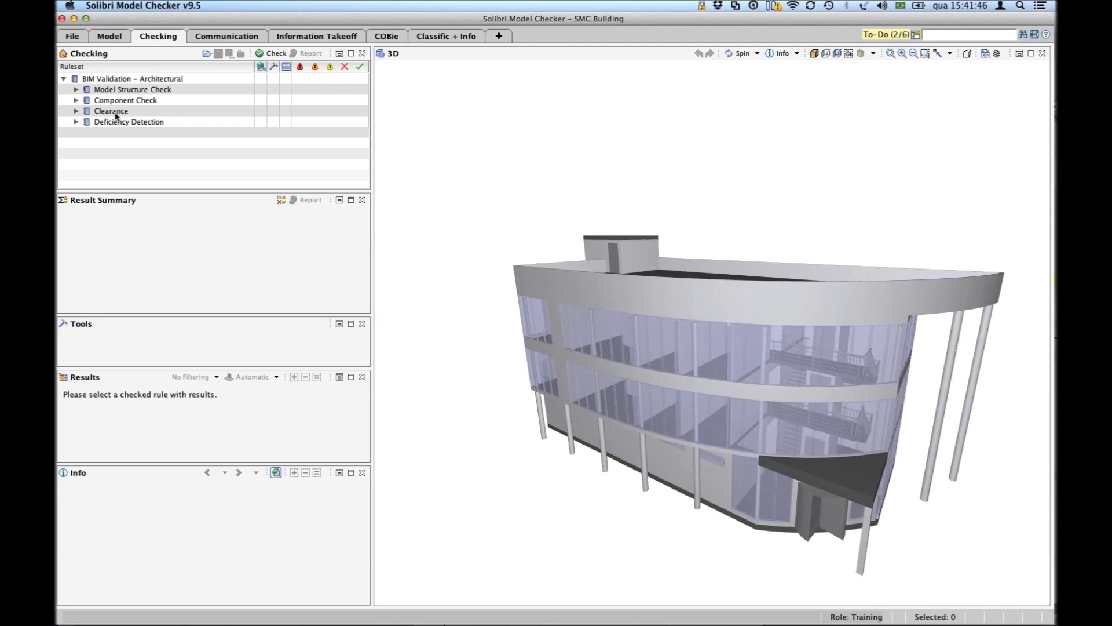
Expand Model Structure Check, Component Check, Clearance, Deficiency Detection and Components Below and Above to look through the rules they contain.
drag(717, 325, 697, 263)
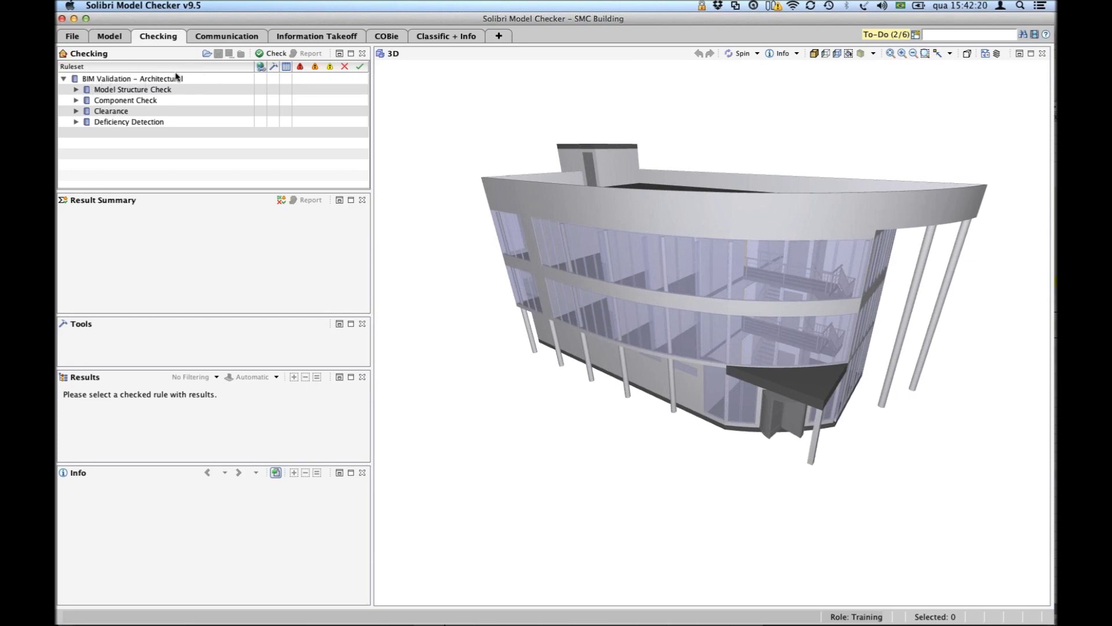
click(75, 90)
click(76, 143)
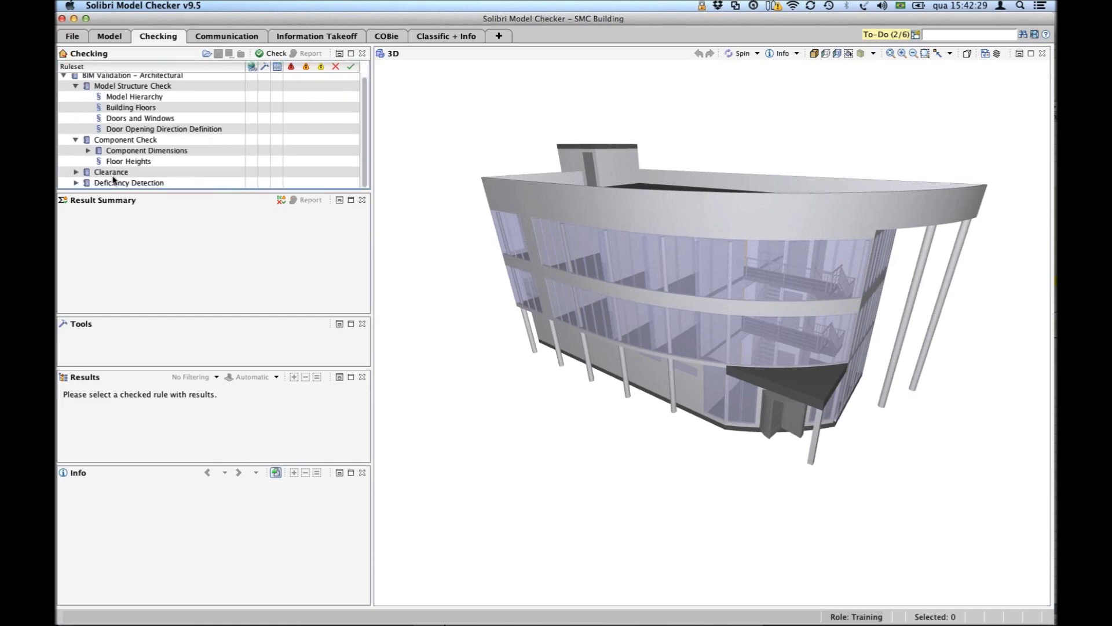
click(76, 172)
scroll(98, 178, down, 1)
click(76, 182)
scroll(130, 162, down, 1)
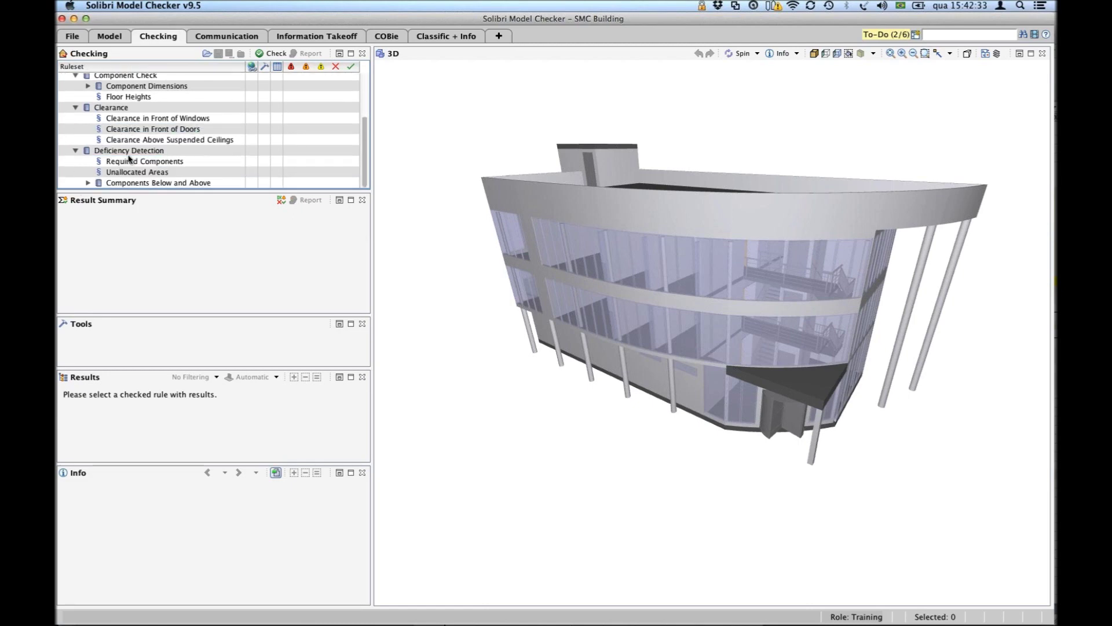
click(88, 183)
scroll(141, 172, down, 2)
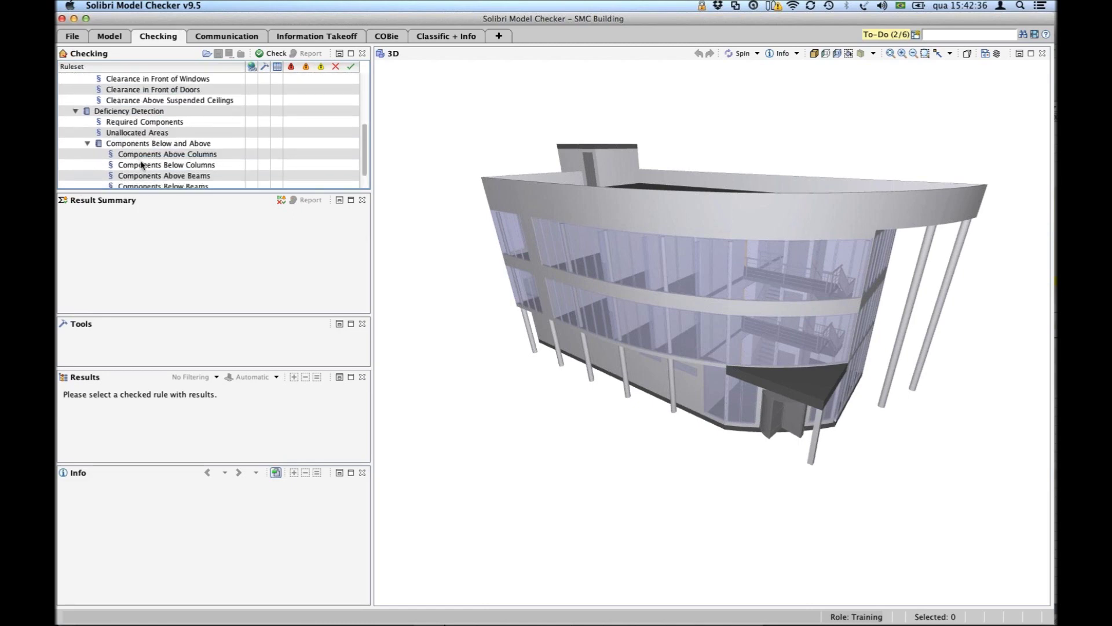
scroll(147, 162, up, 5)
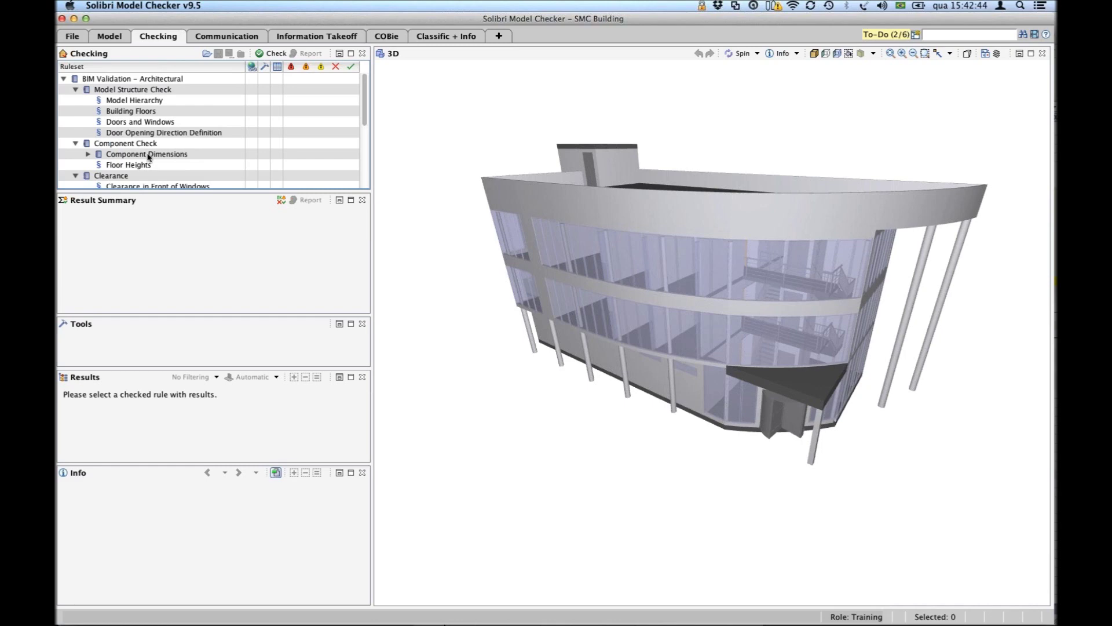
Read the descriptions of BIM Validation - Architectural, Model Structure Check and its Model Hierarchy and Building Floors rules.
click(104, 80)
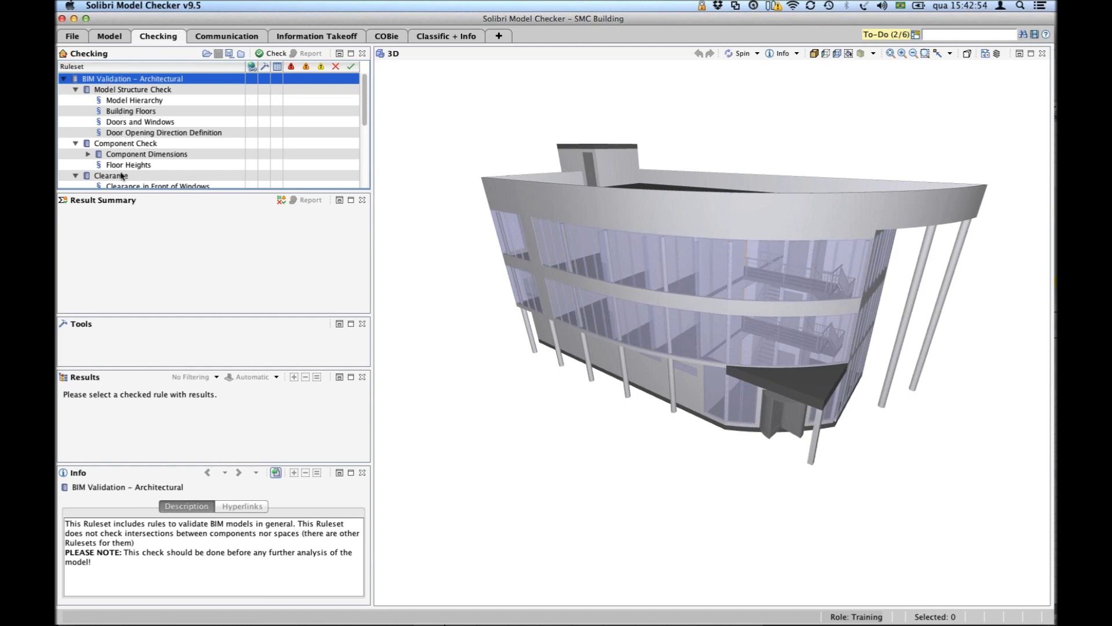
click(115, 113)
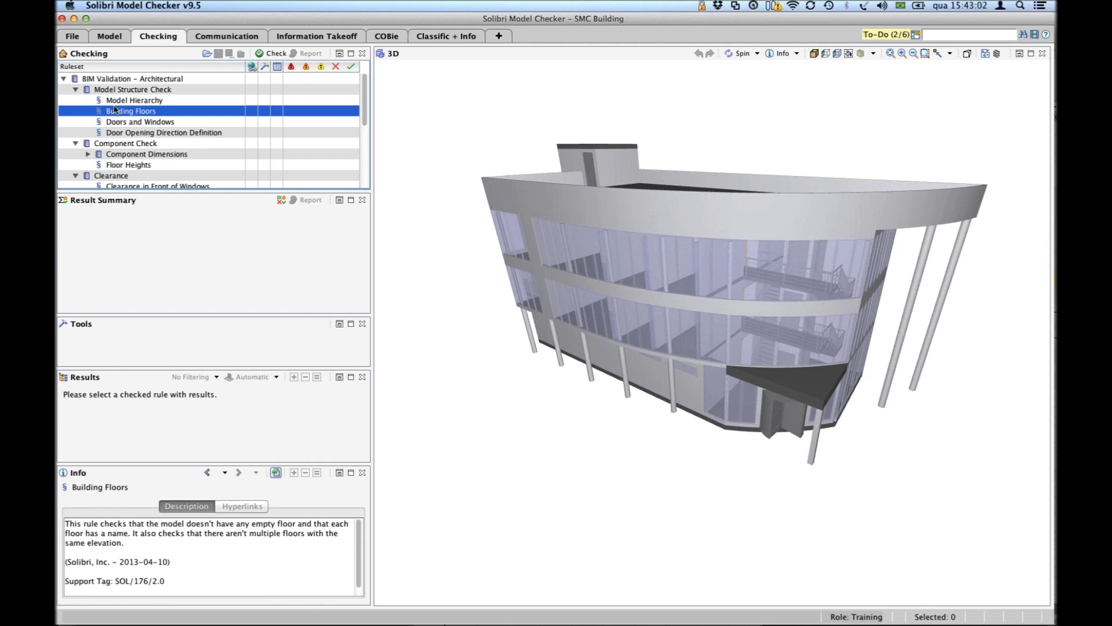
click(100, 91)
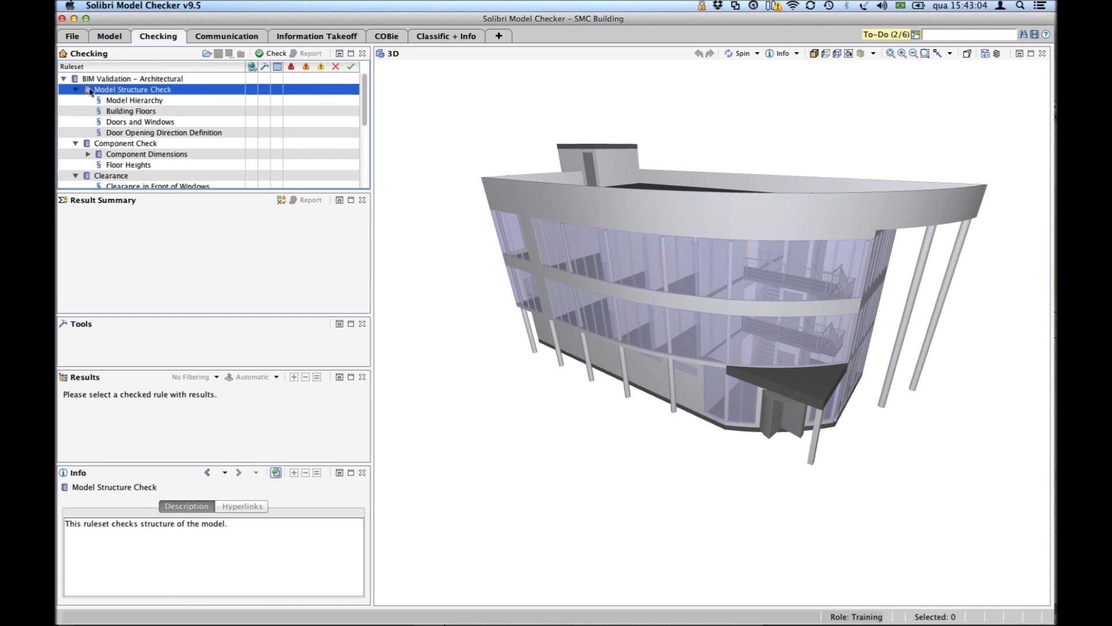
click(84, 80)
click(109, 91)
click(111, 101)
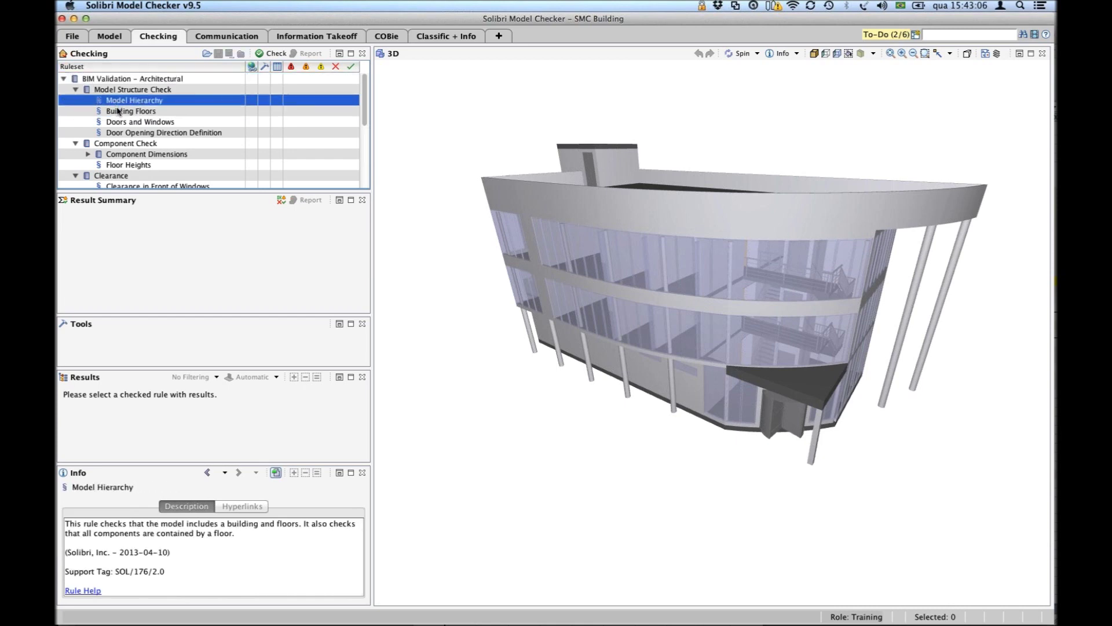
click(114, 111)
click(124, 91)
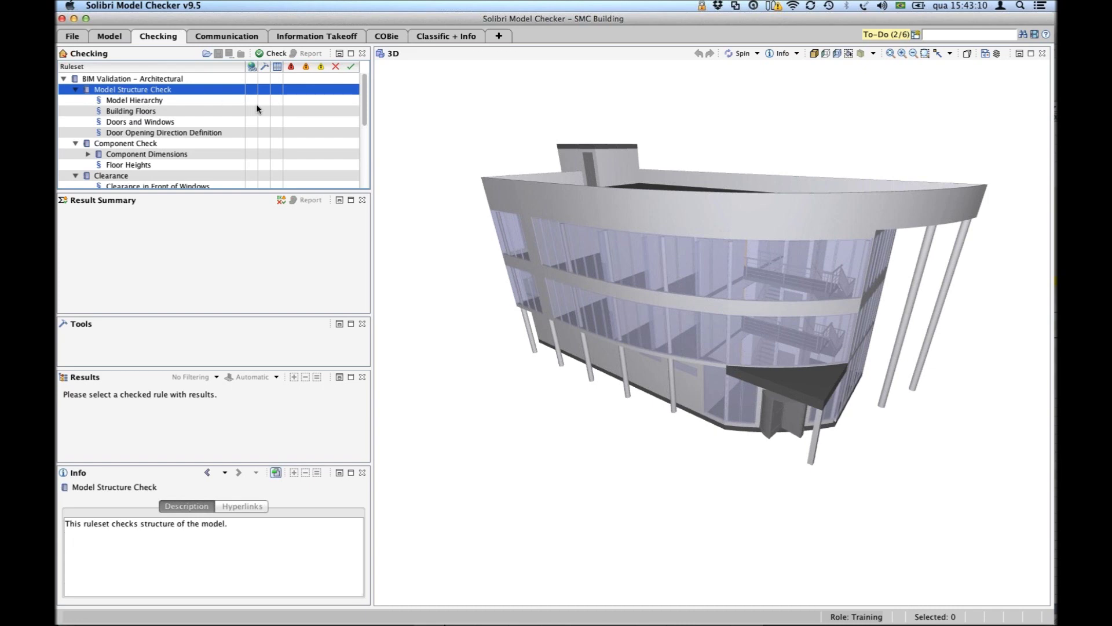
Examine the rule parameters of Model Hierarchy in an enlarged window, and close them without changes.
click(123, 102)
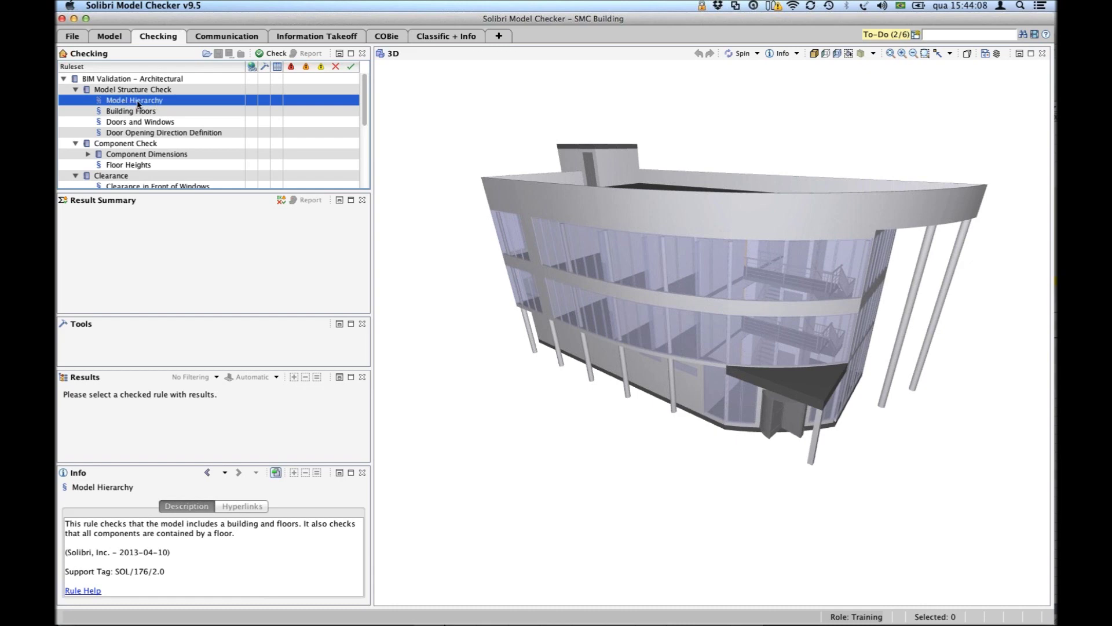
right_click(139, 104)
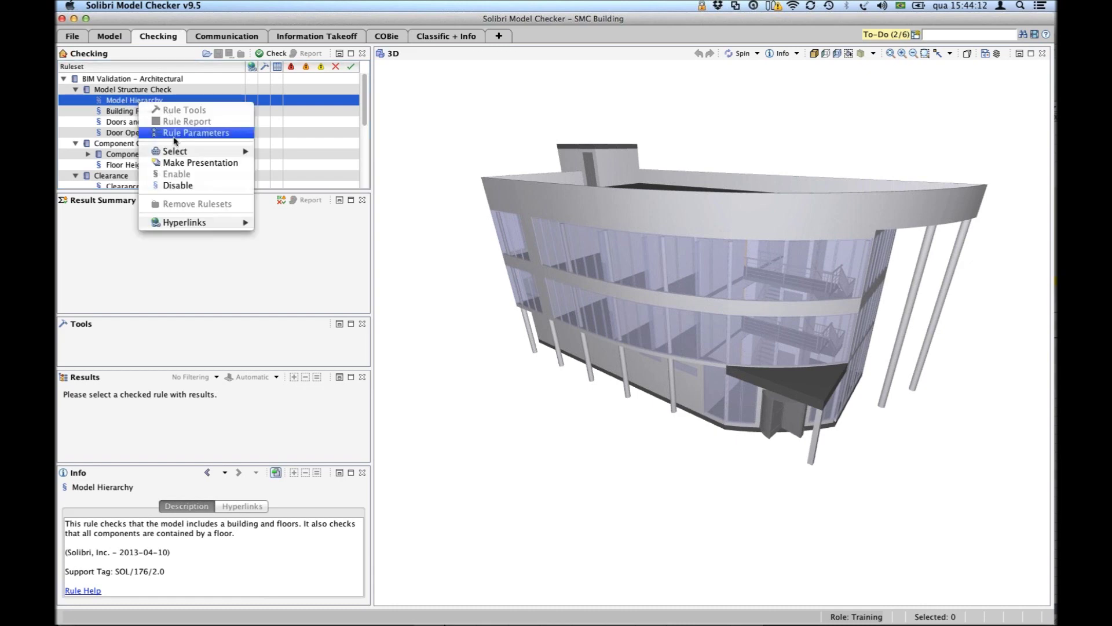
click(174, 134)
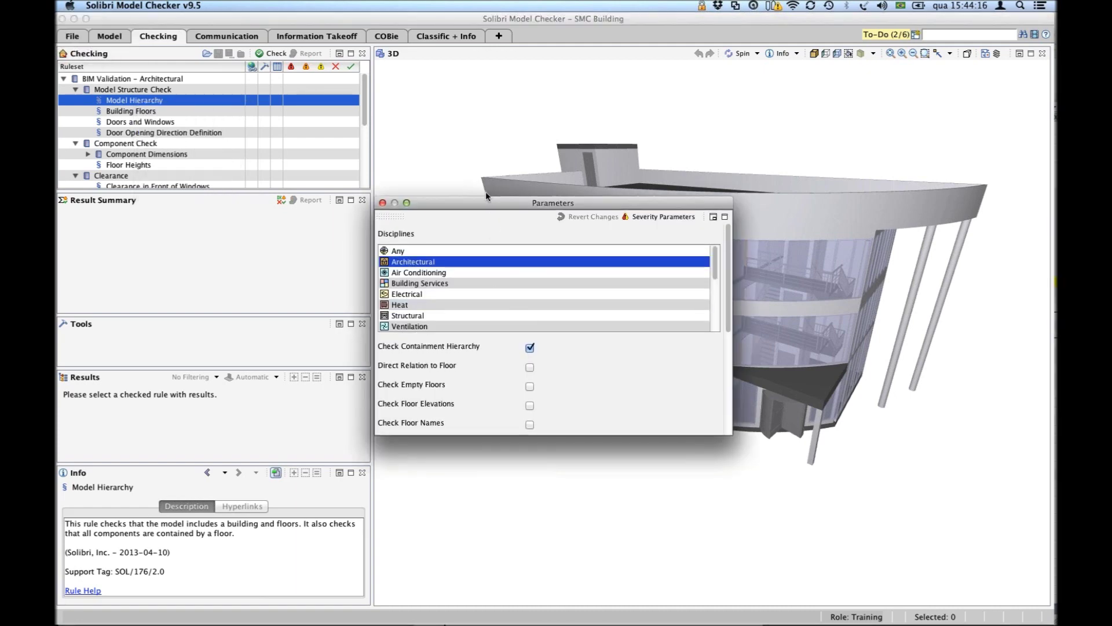
drag(487, 198, 404, 95)
drag(648, 328, 866, 511)
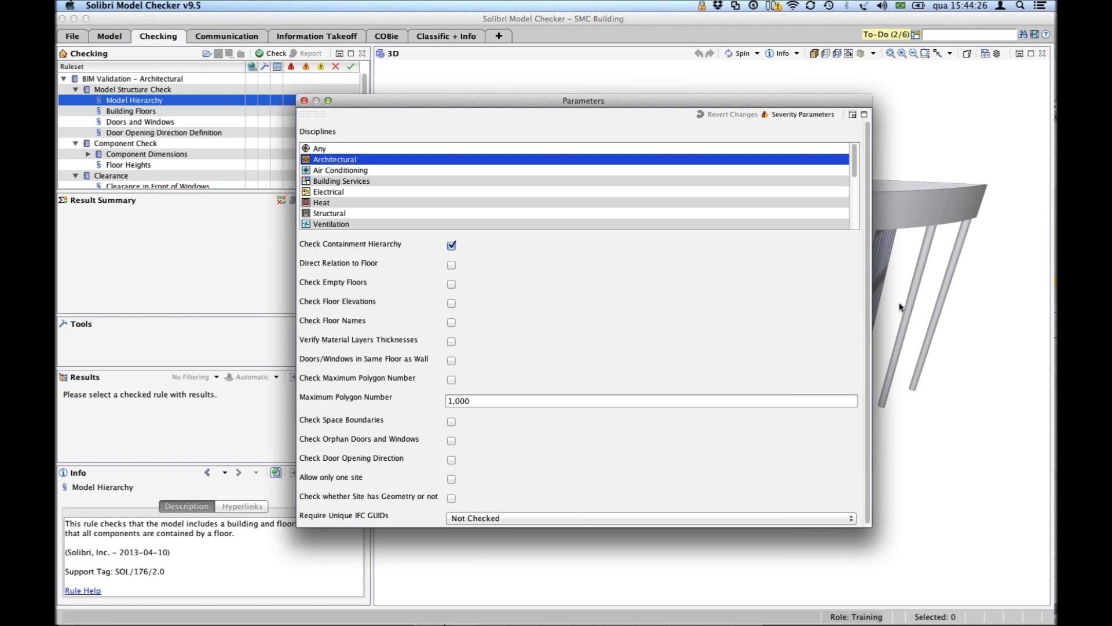
drag(469, 102, 487, 81)
drag(887, 507, 932, 578)
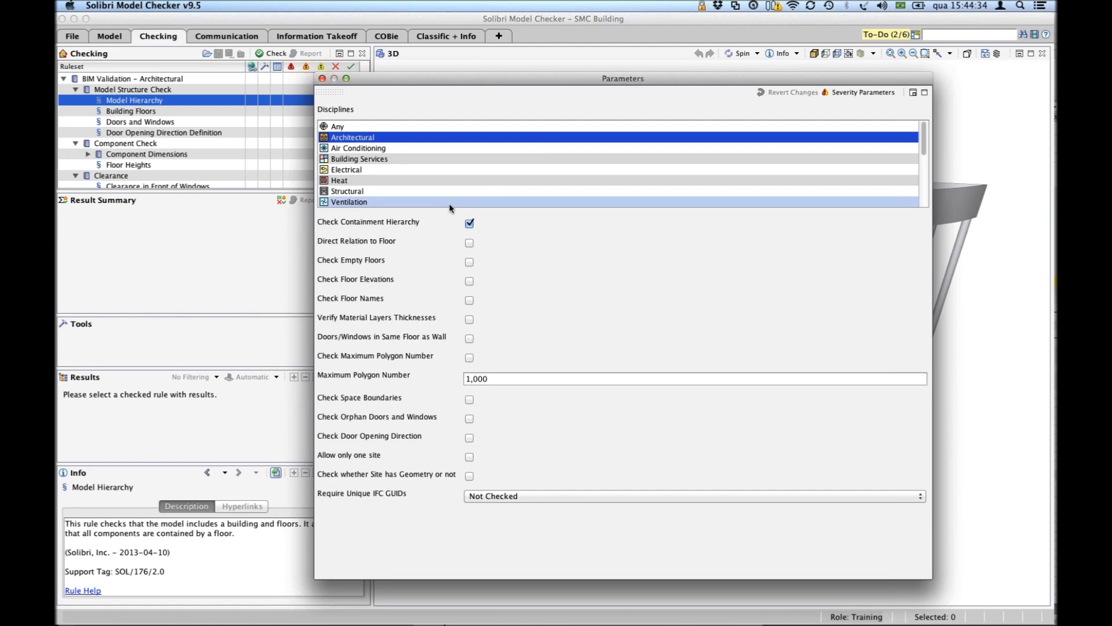
drag(376, 81, 400, 79)
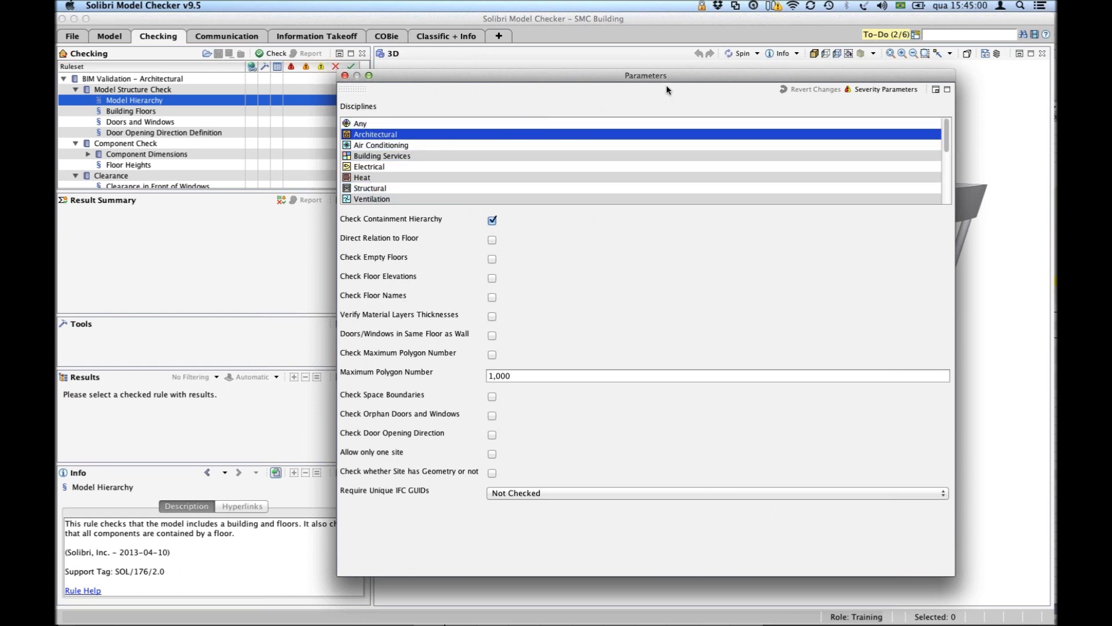
click(344, 76)
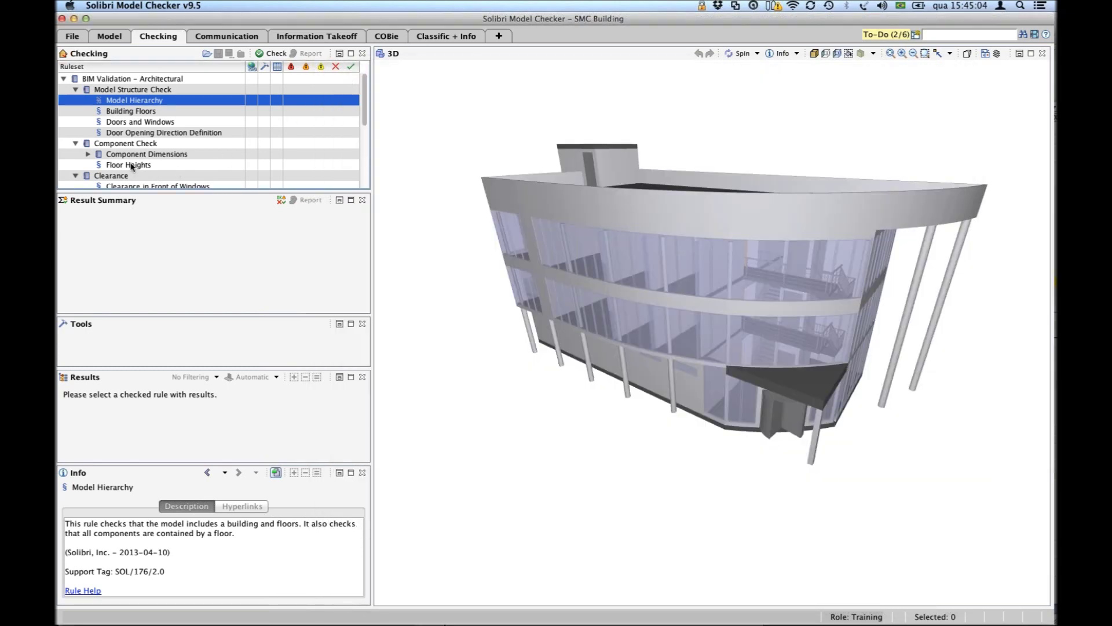
View the rule parameters of Floor Heights under Component Check and close them without changes.
scroll(132, 167, down, 1)
click(131, 143)
right_click(129, 145)
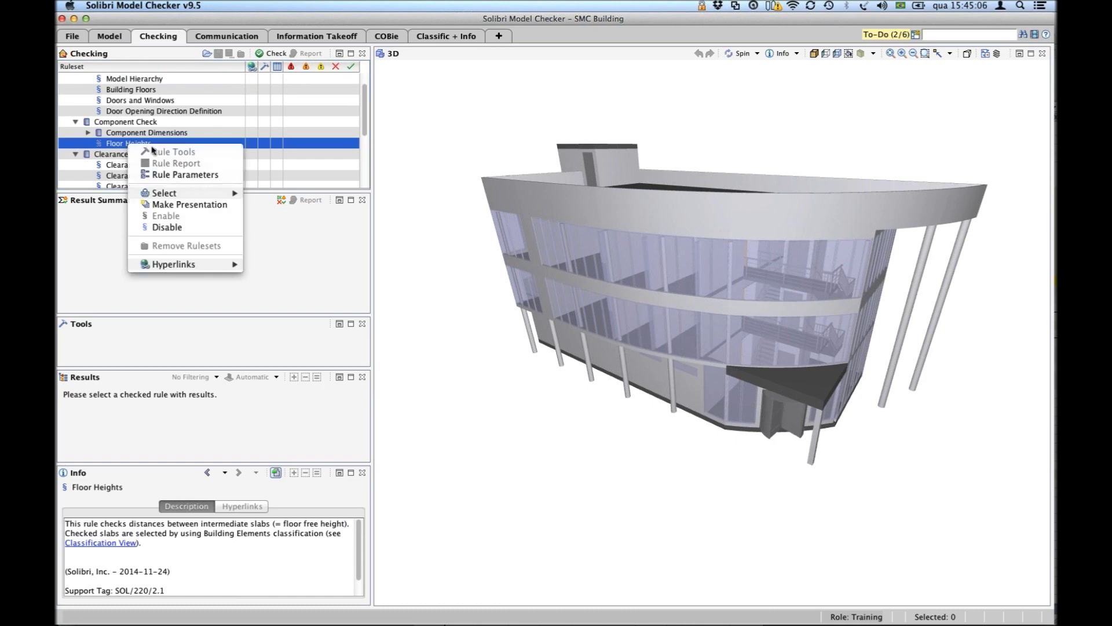
click(171, 175)
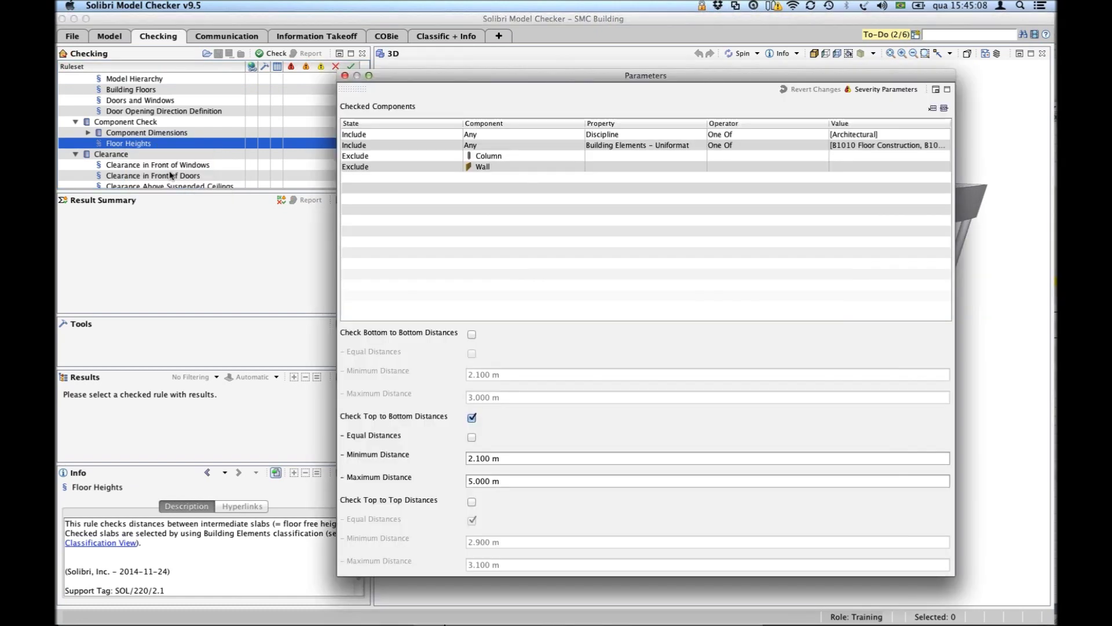
click(345, 76)
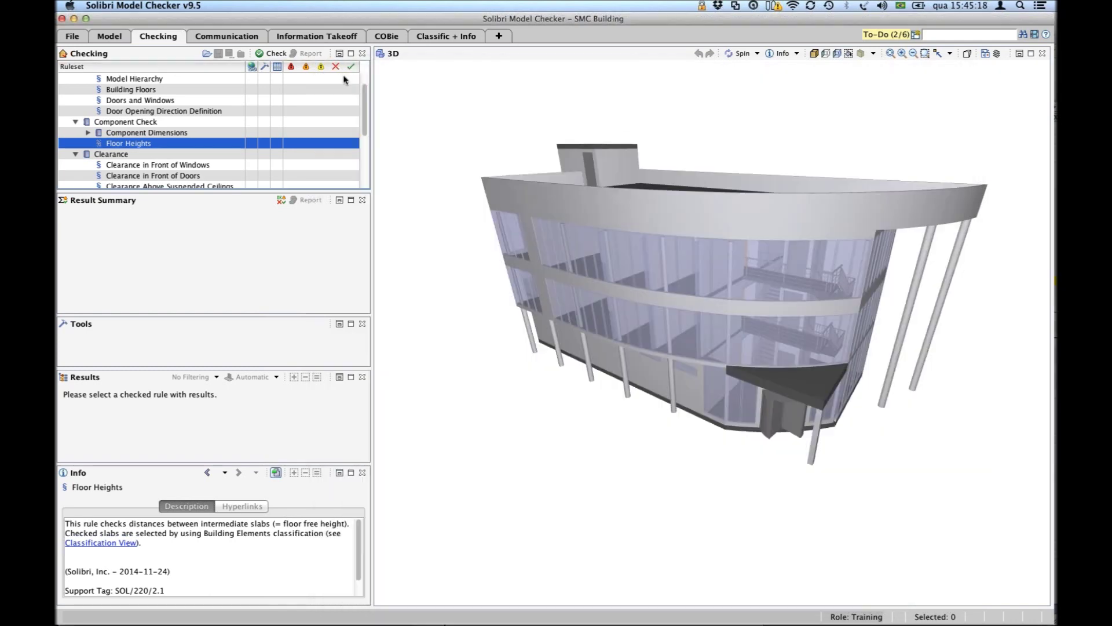
View the rule parameters of Clearance in Front of Doors under Clearance and close them without changes.
scroll(190, 163, down, 3)
click(160, 143)
right_click(160, 144)
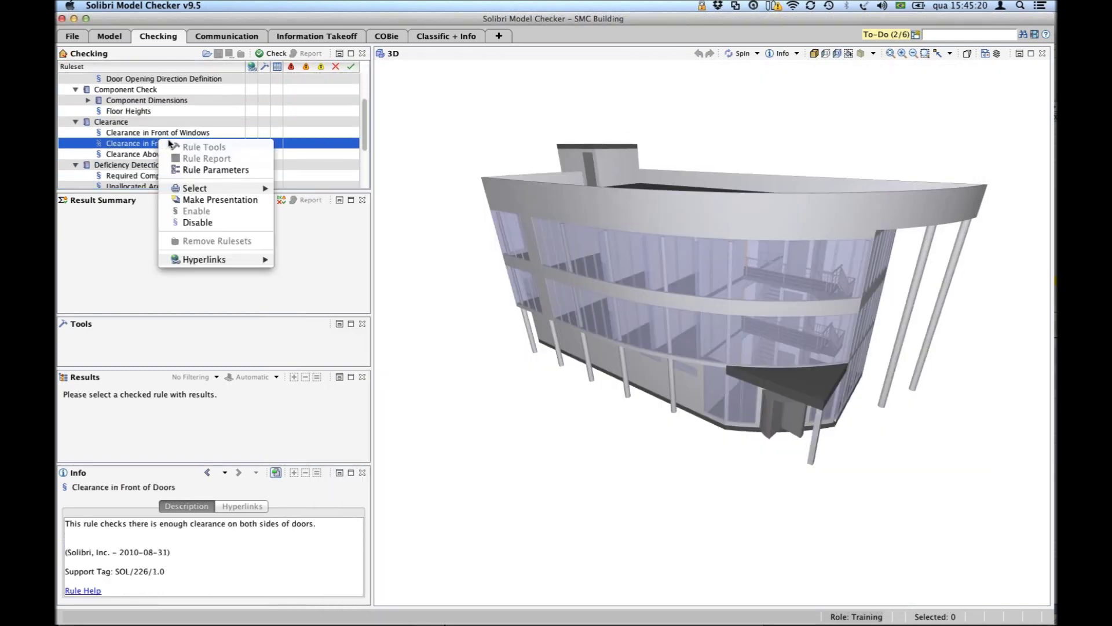
key(Return)
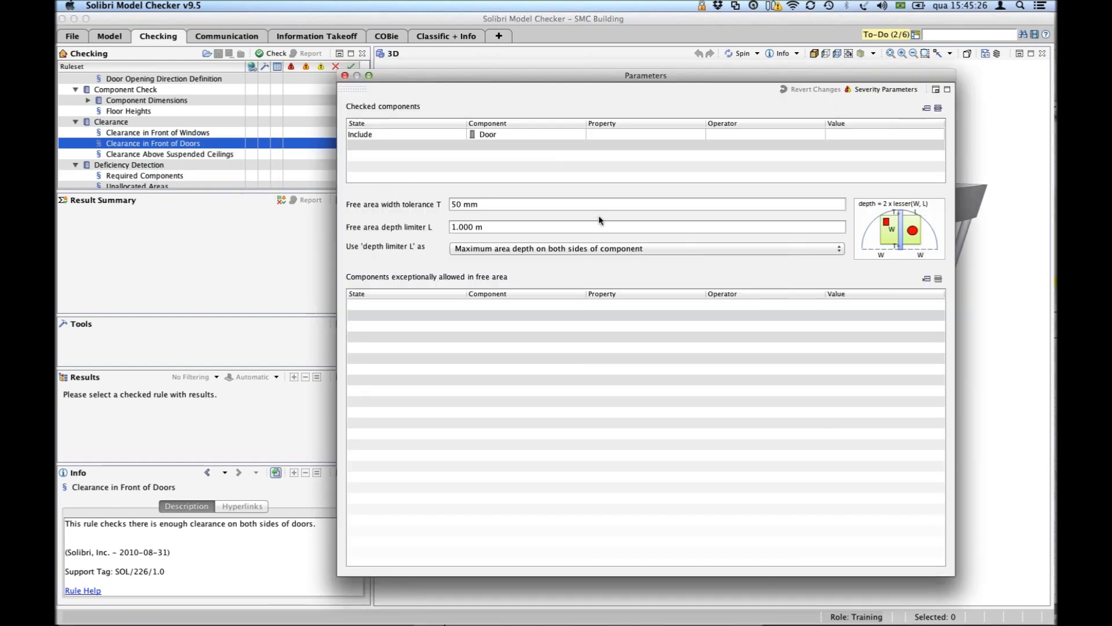
click(344, 76)
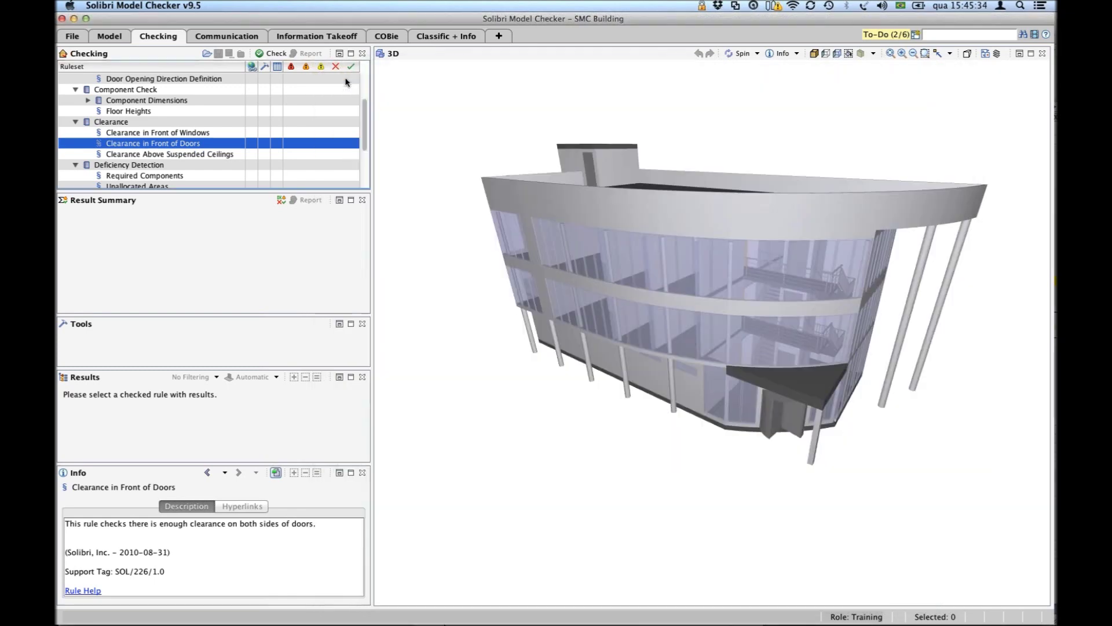
Return to Model Structure Check, view the rule parameters of Building Floors, and close them without changes.
click(145, 104)
scroll(155, 109, up, 2)
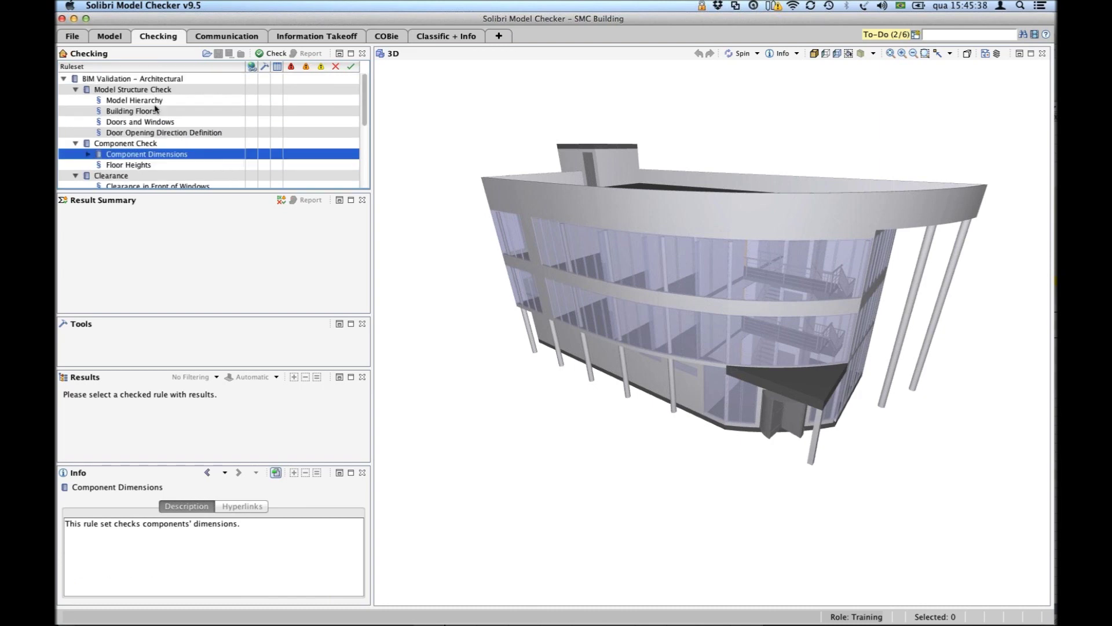
click(134, 101)
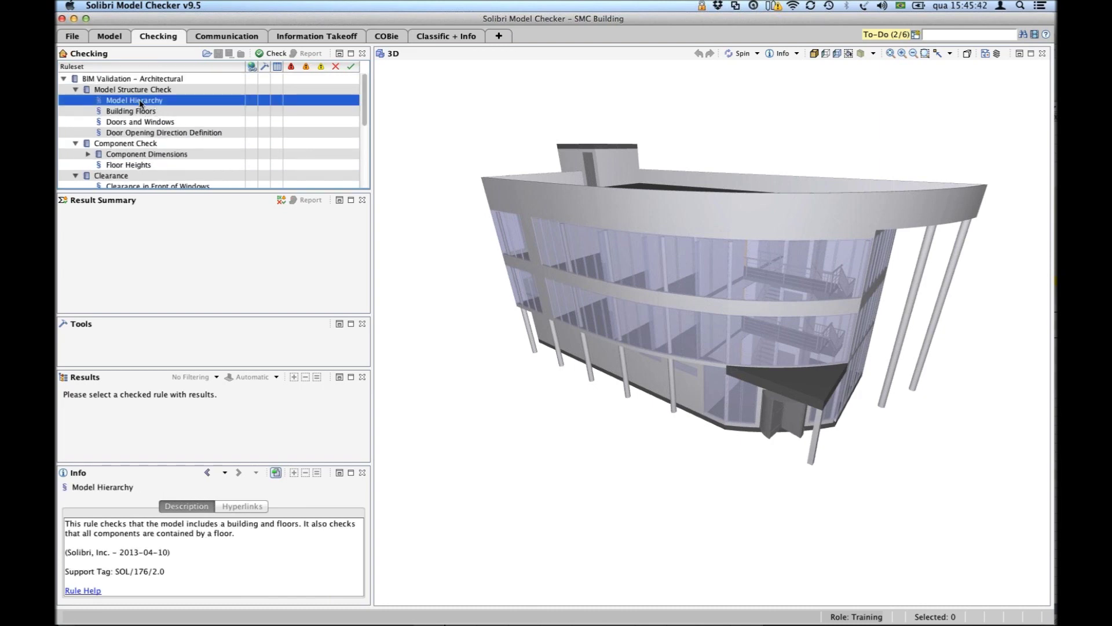
click(142, 114)
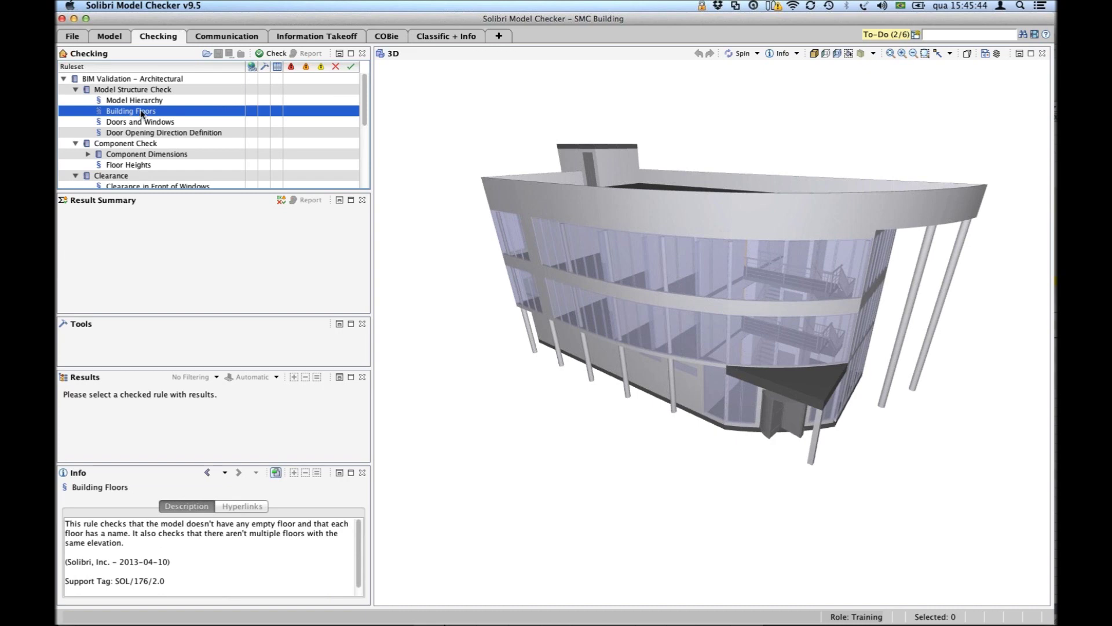
right_click(141, 113)
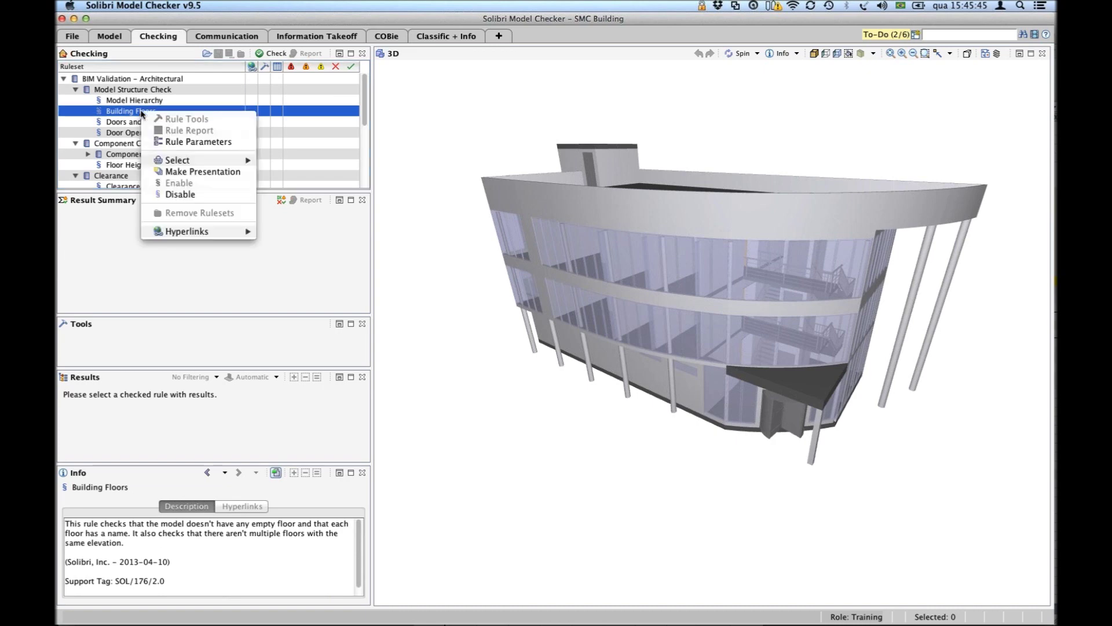
click(204, 148)
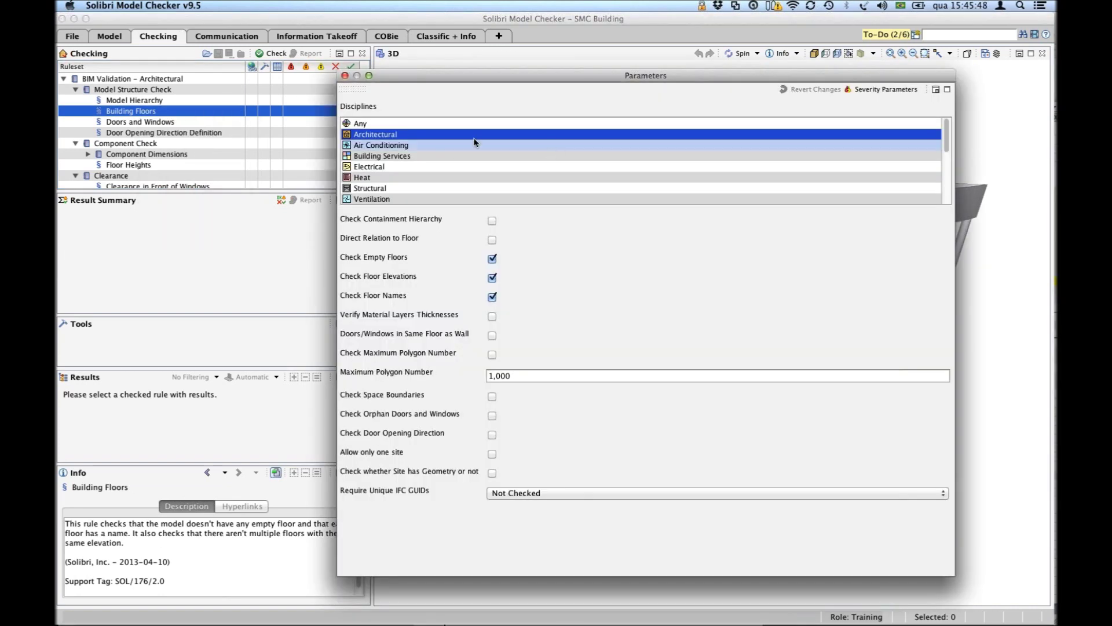
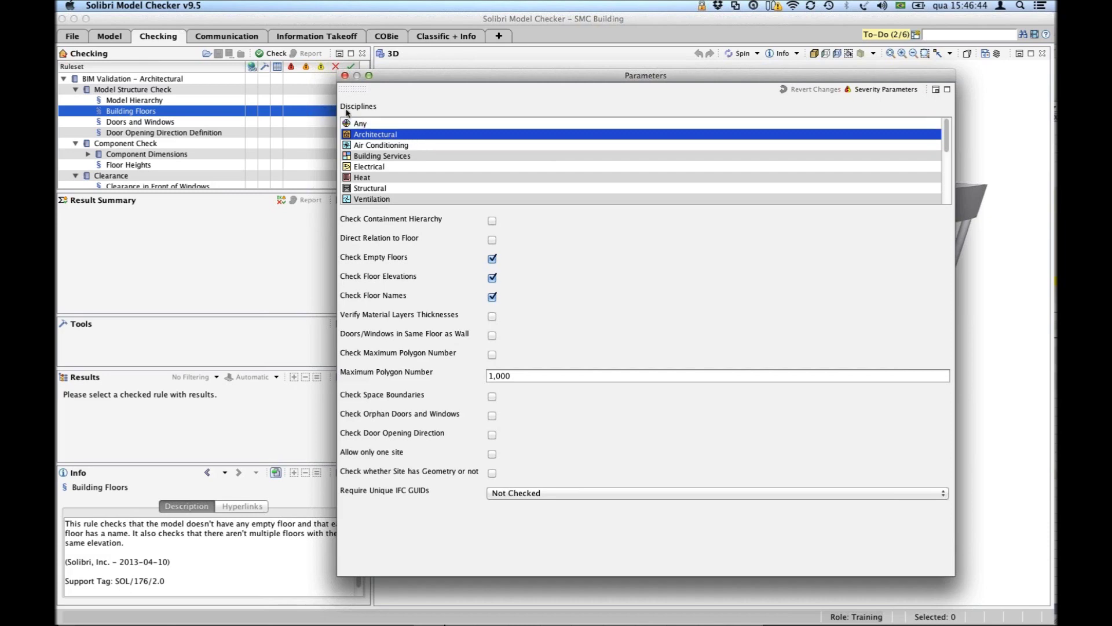
click(345, 76)
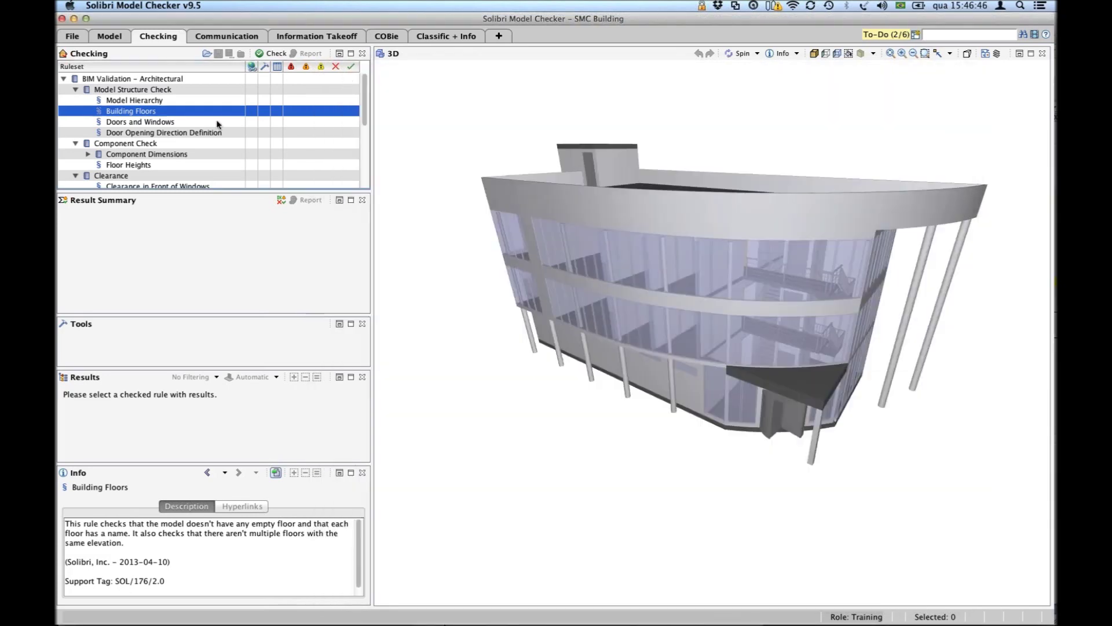
View the rule parameters of Doors and Windows under Model Structure Check and close them without changes.
click(158, 123)
right_click(158, 125)
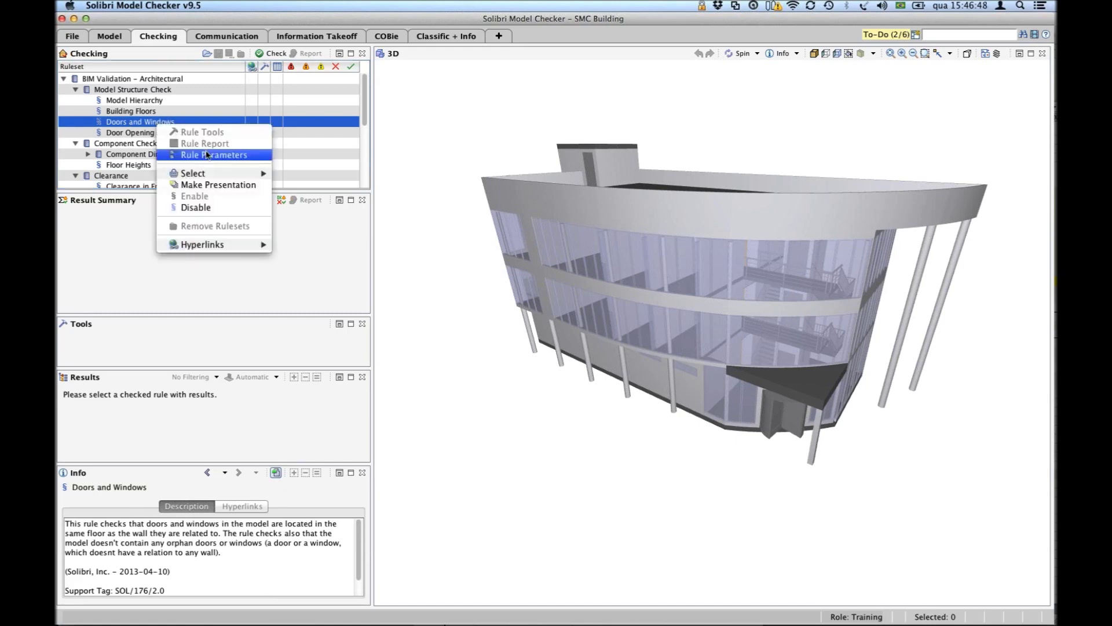
click(207, 156)
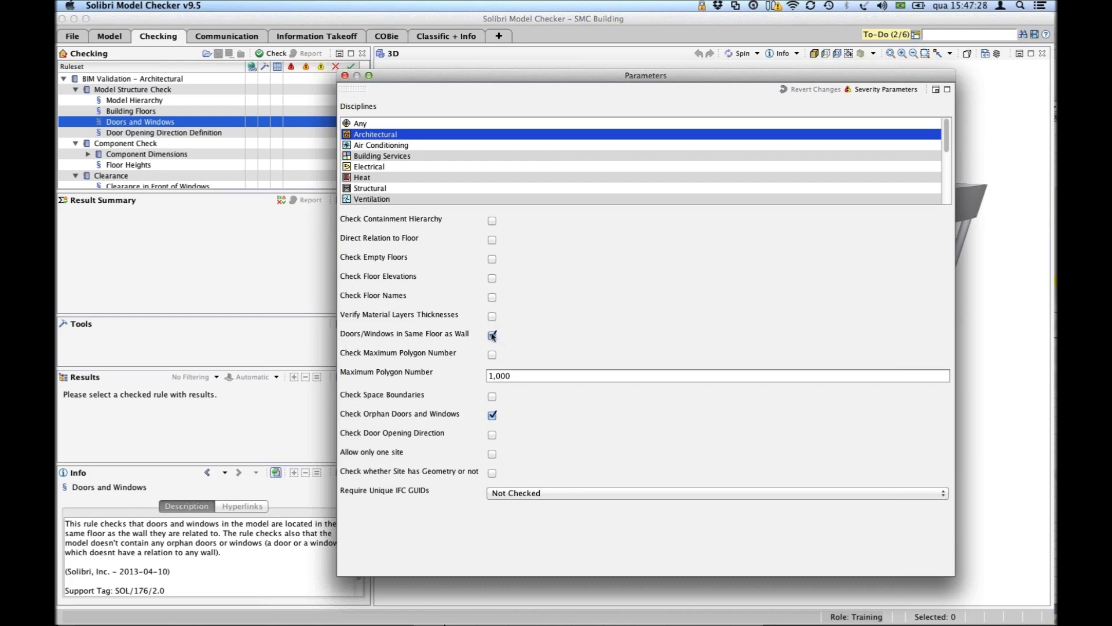
click(345, 75)
View the rule parameters of Door Opening Direction Definition and close them without changes.
click(146, 134)
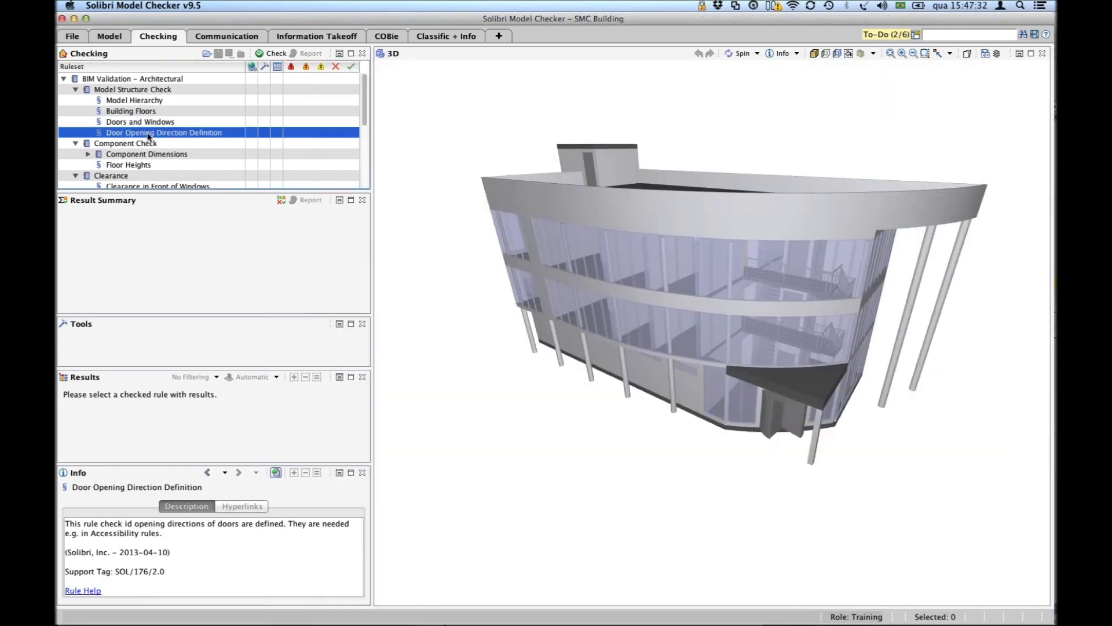
right_click(147, 134)
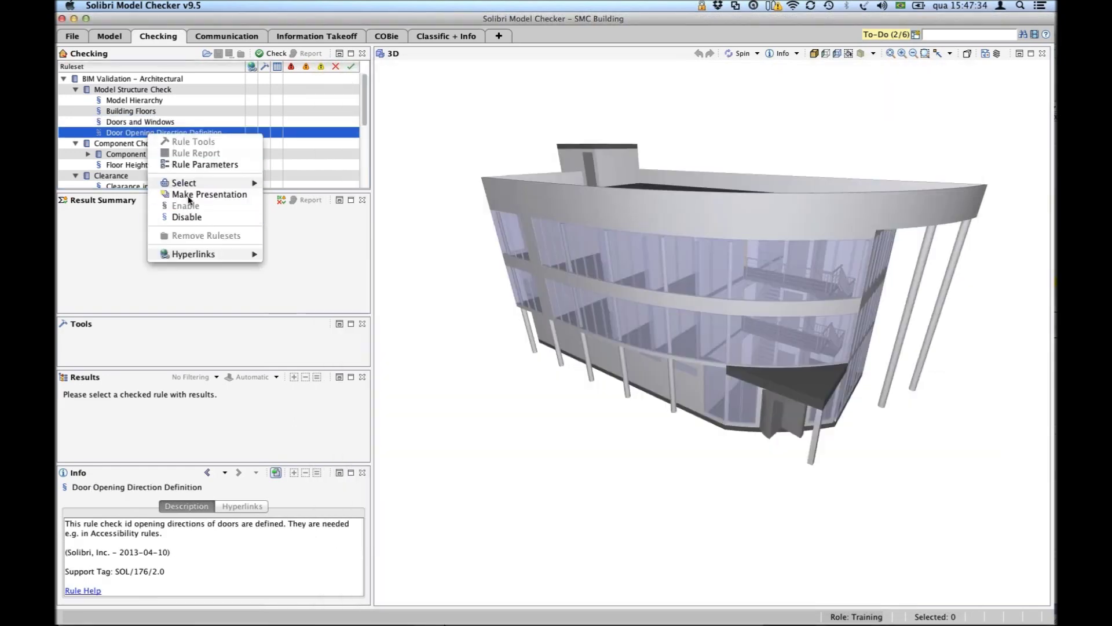
click(220, 165)
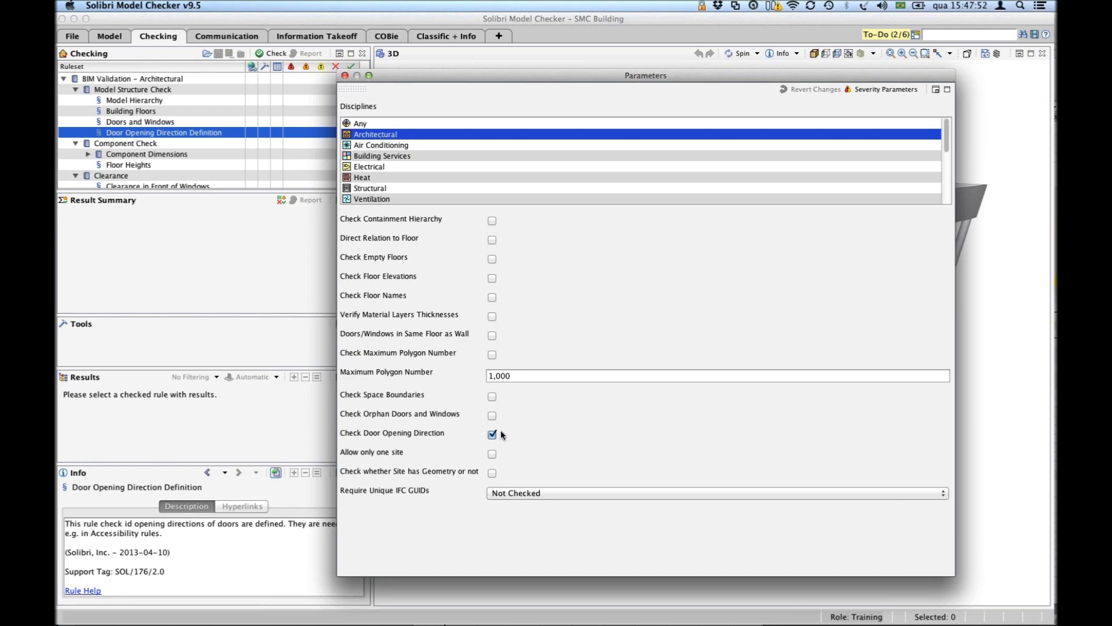
click(345, 76)
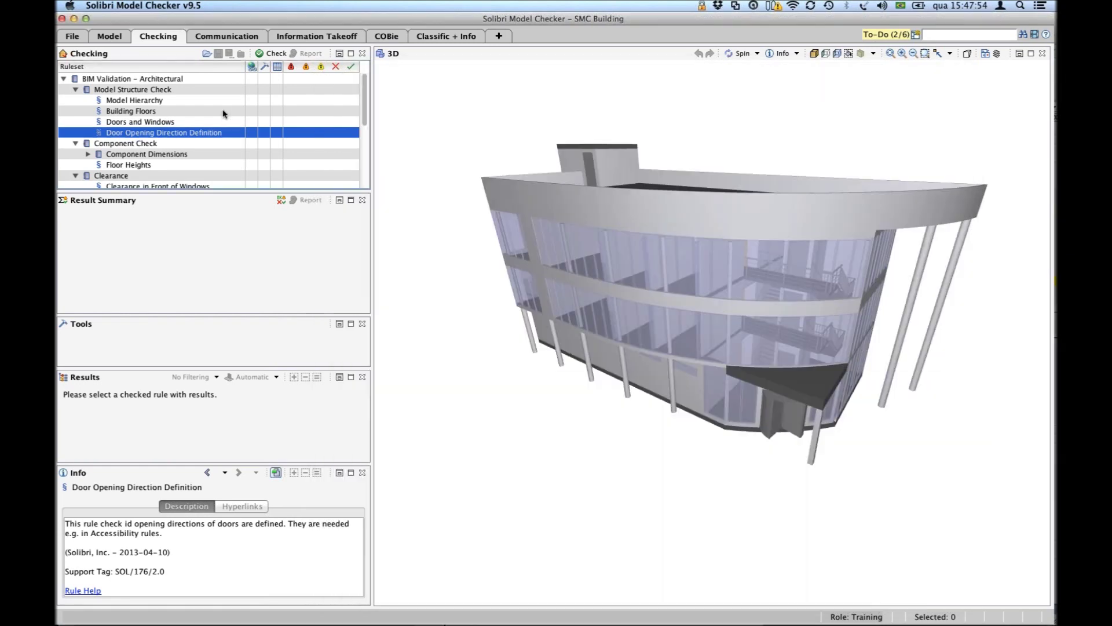
Expand Component Dimensions and its Wall Dimensions Should Be Sensible and door and window openings rulesets to look through their rules.
click(123, 145)
click(121, 155)
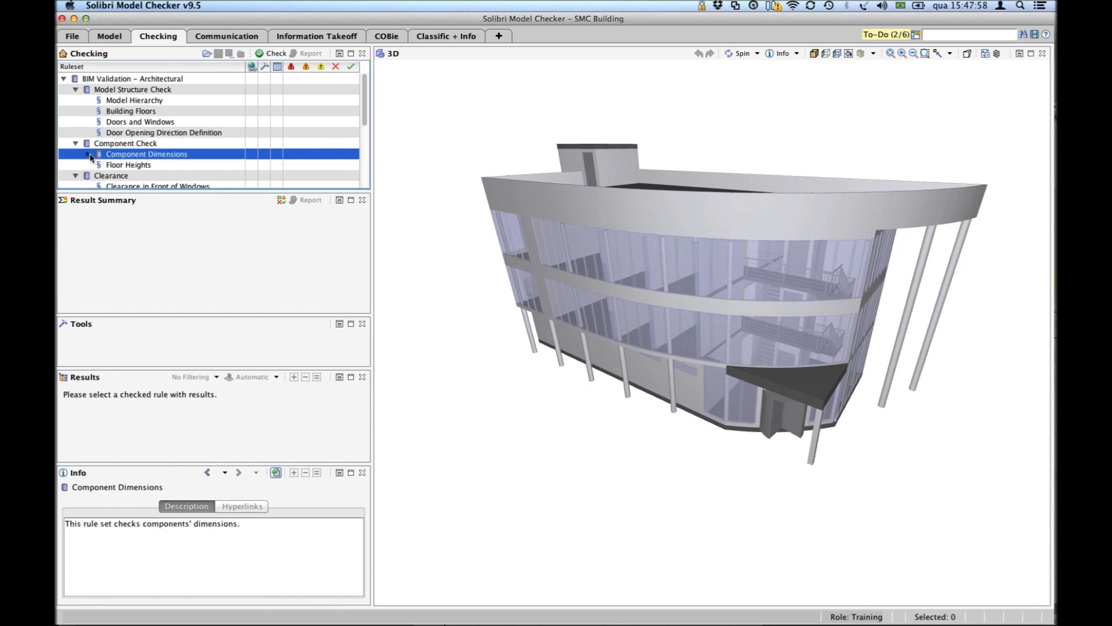
click(88, 154)
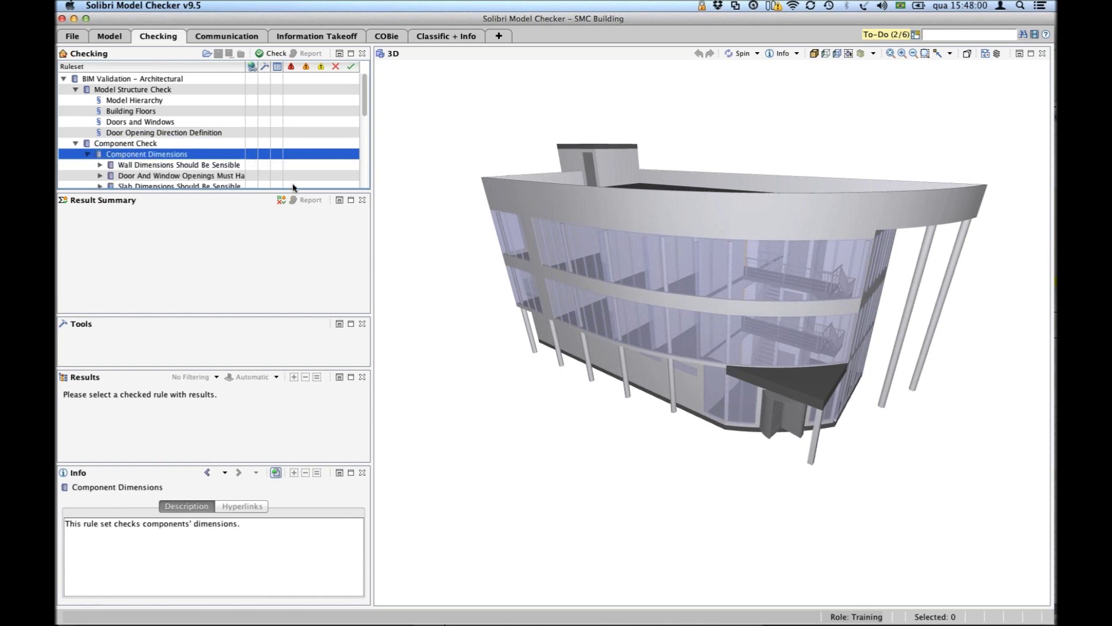
drag(366, 110, 365, 126)
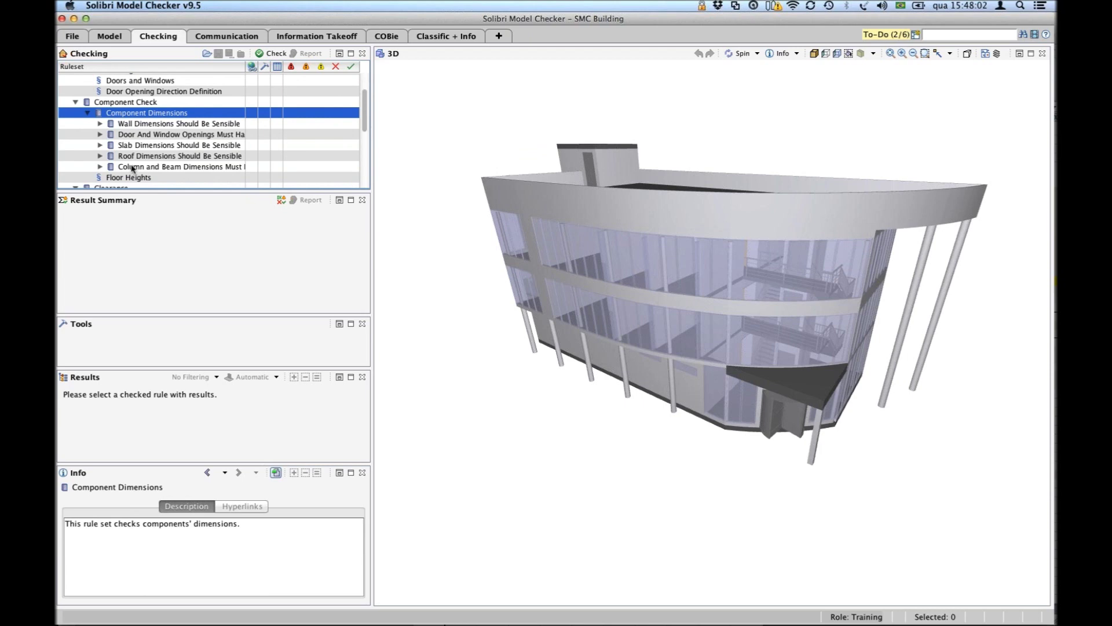
click(100, 124)
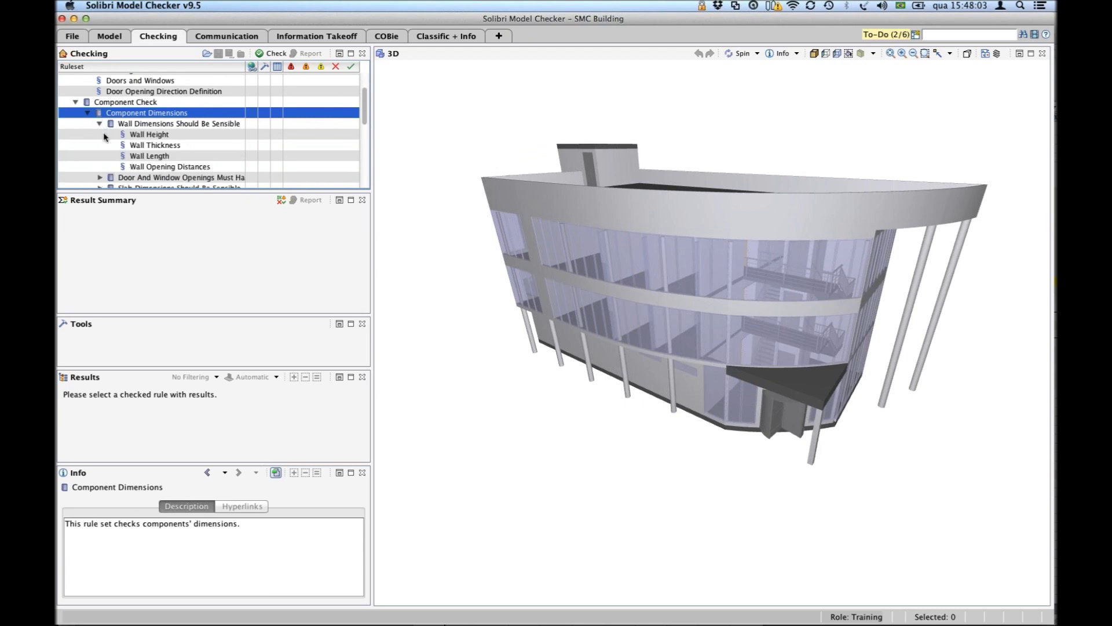
click(100, 177)
mouse_move(366, 108)
mouse_down()
mouse_move(365, 127)
mouse_move(365, 104)
mouse_up()
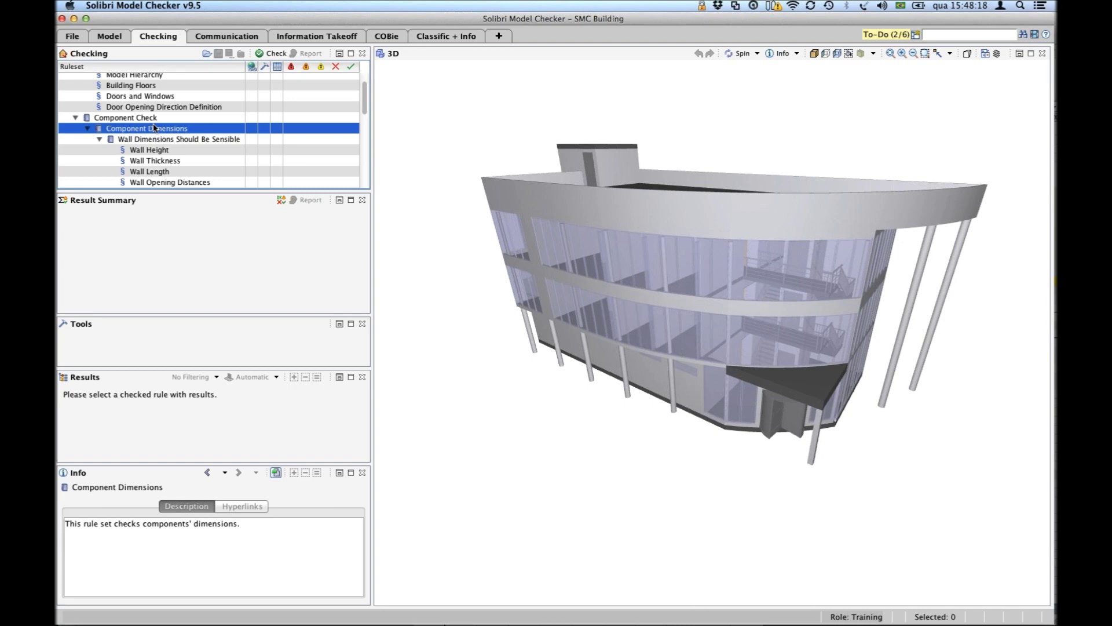
Examine the components to check, height requirements and result categorization in the Wall Height rule parameters, and close them without changes.
click(149, 151)
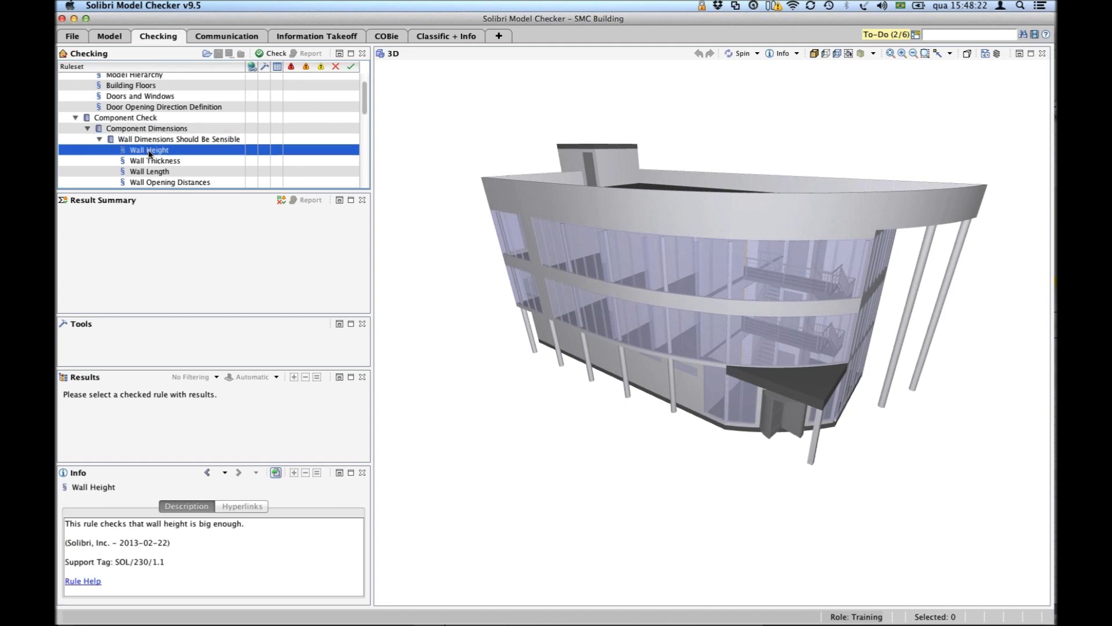
right_click(150, 154)
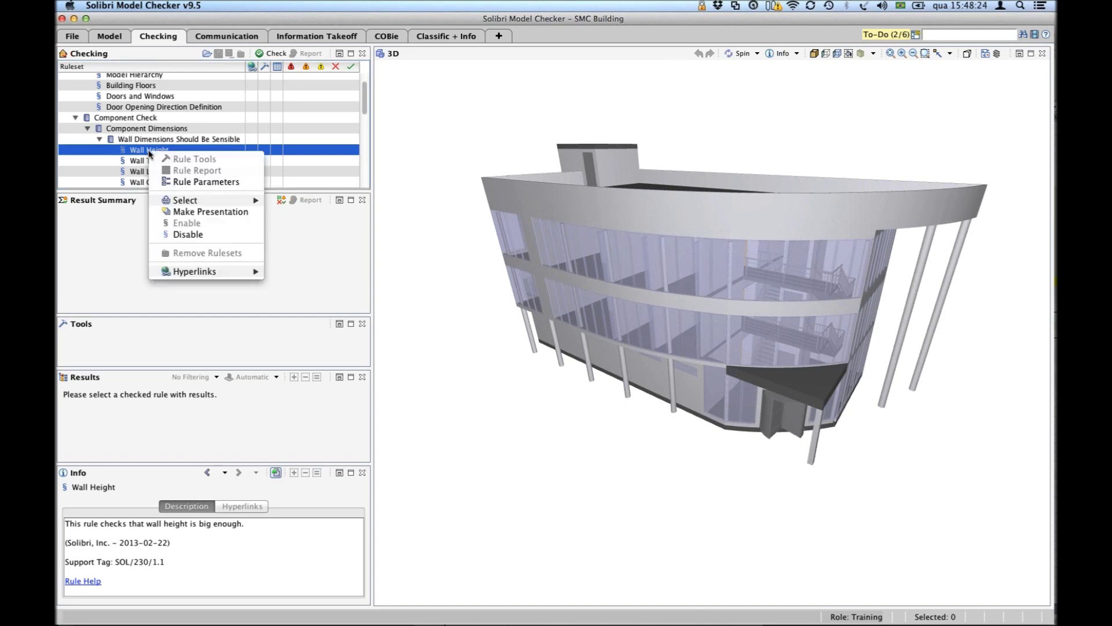
click(214, 183)
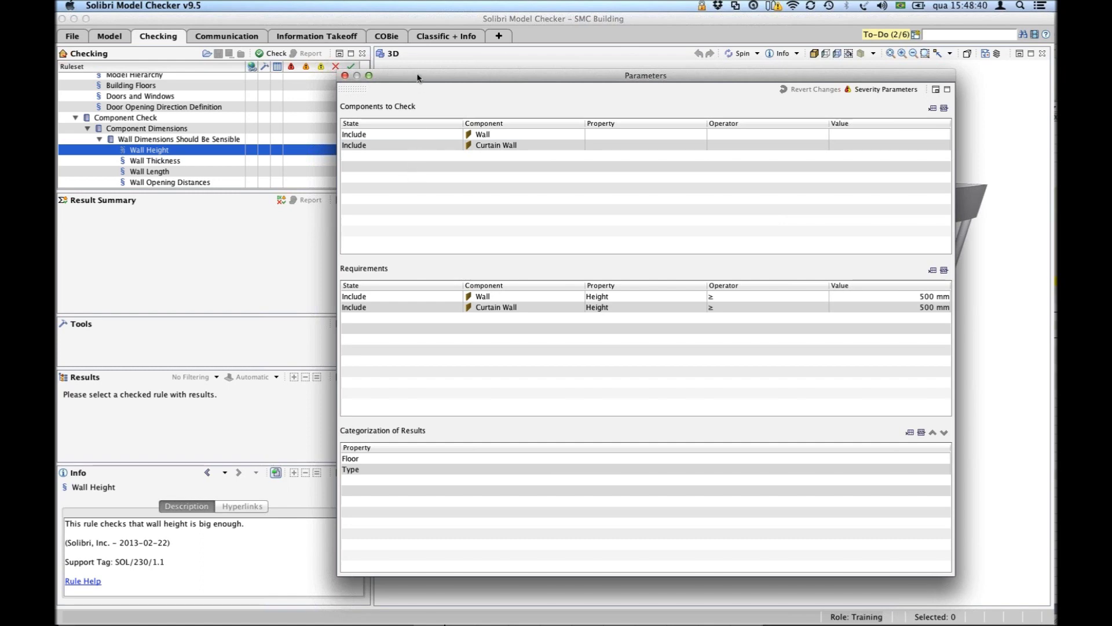
drag(417, 79, 413, 63)
click(363, 123)
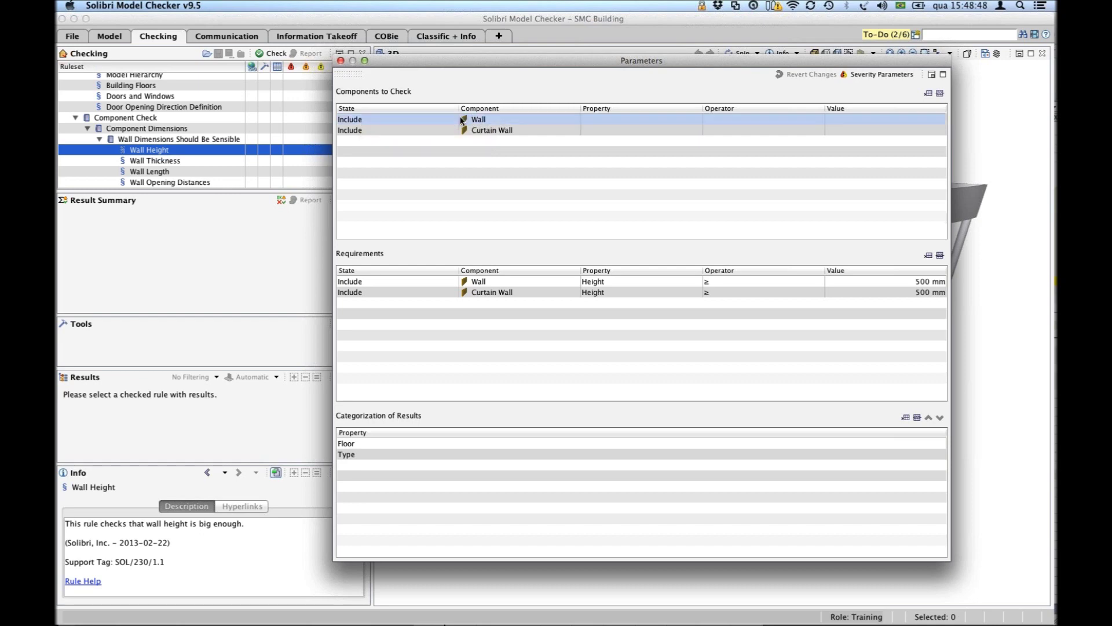
click(482, 129)
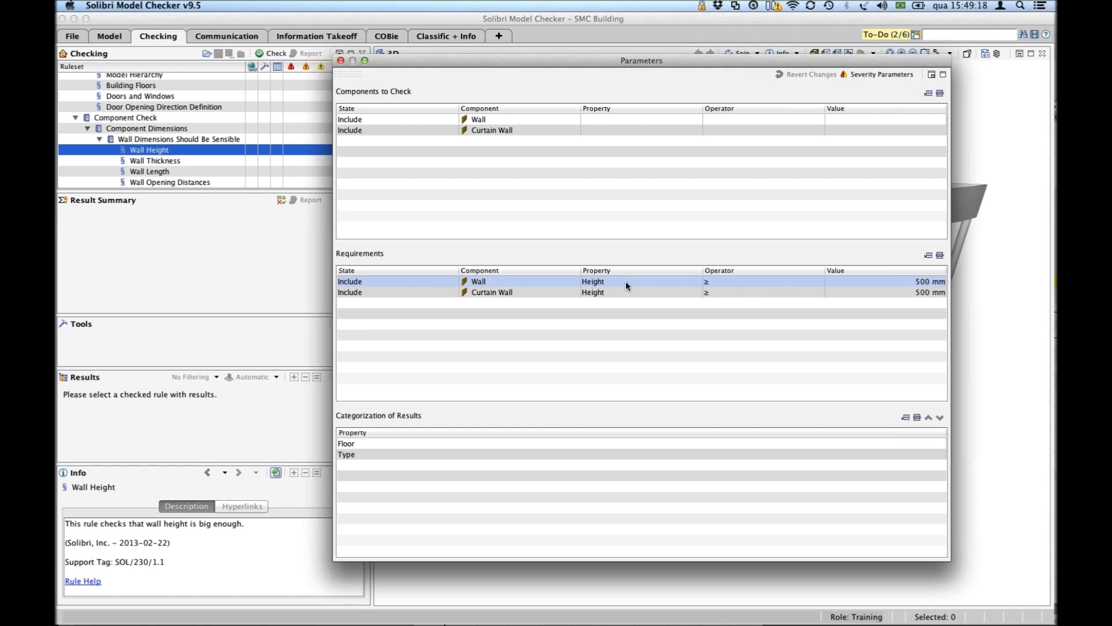
click(935, 292)
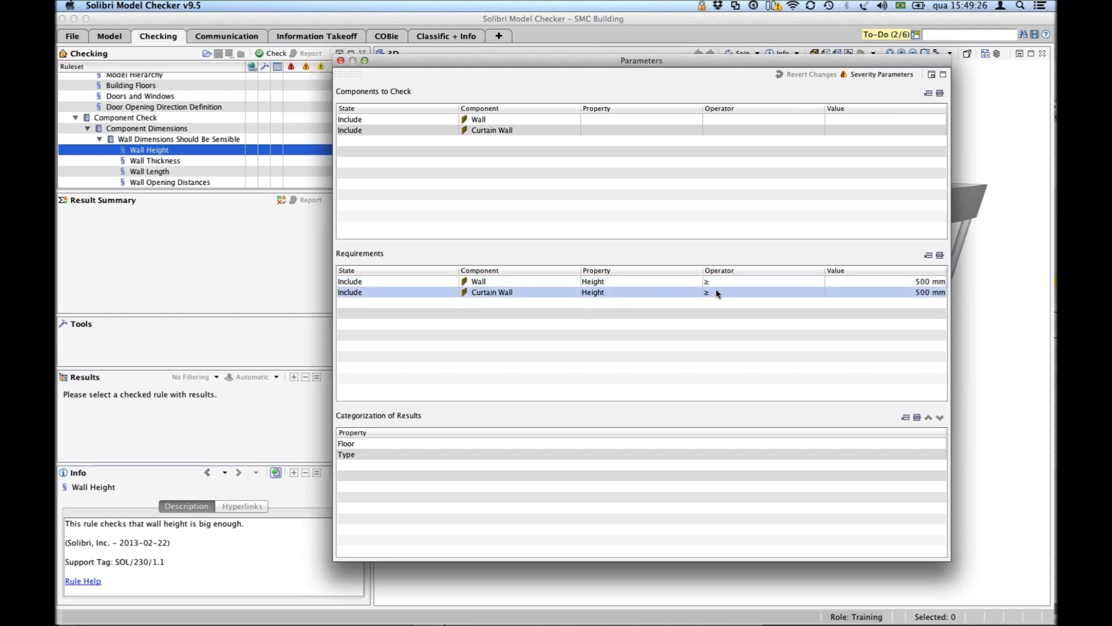
click(923, 304)
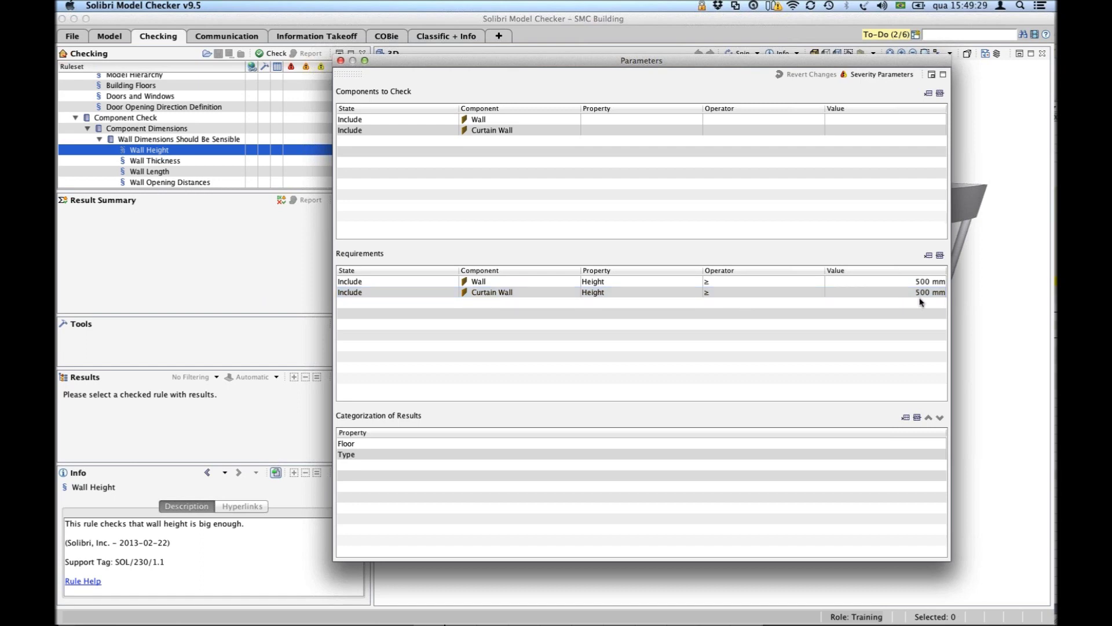
click(909, 294)
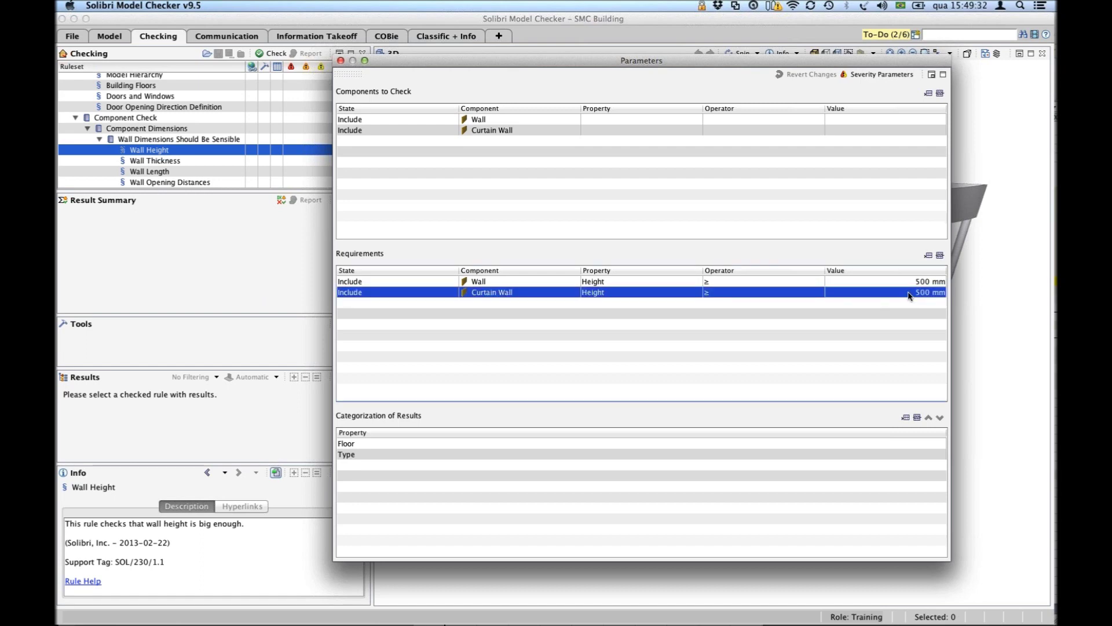
key(Up)
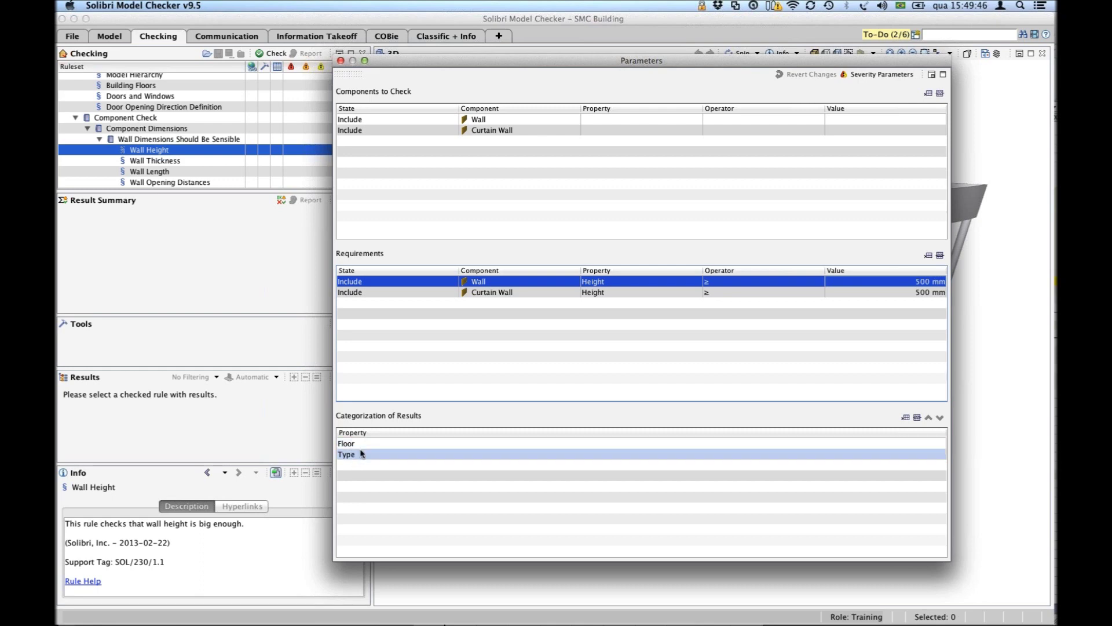
click(341, 61)
Examine the thickness requirements in the Wall Thickness rule parameters and close them without changes.
scroll(194, 145, down, 2)
click(160, 143)
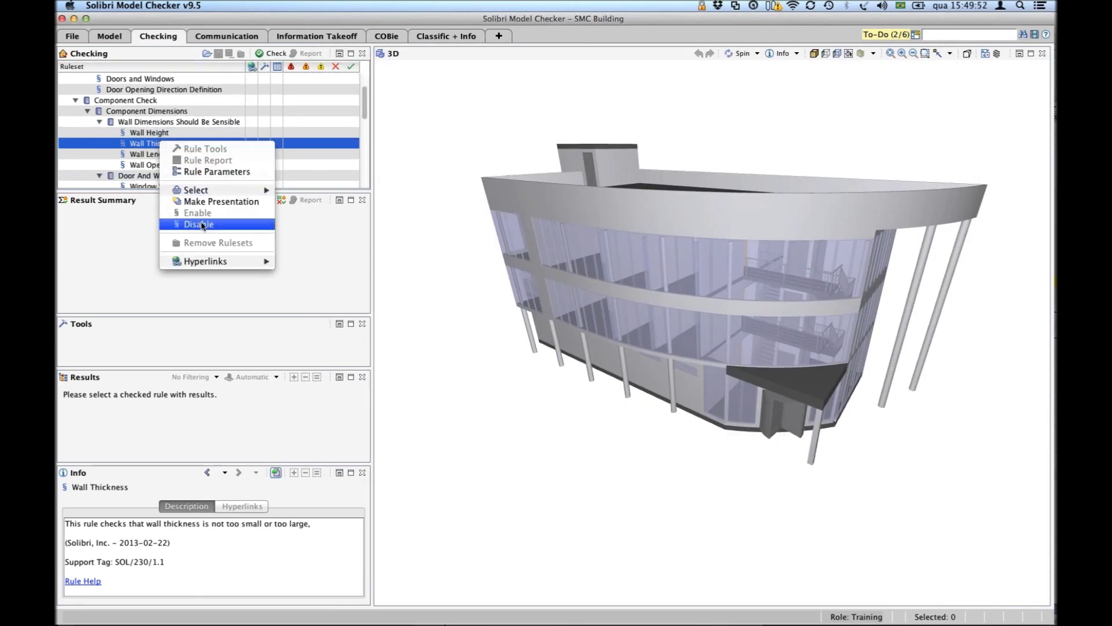
click(204, 171)
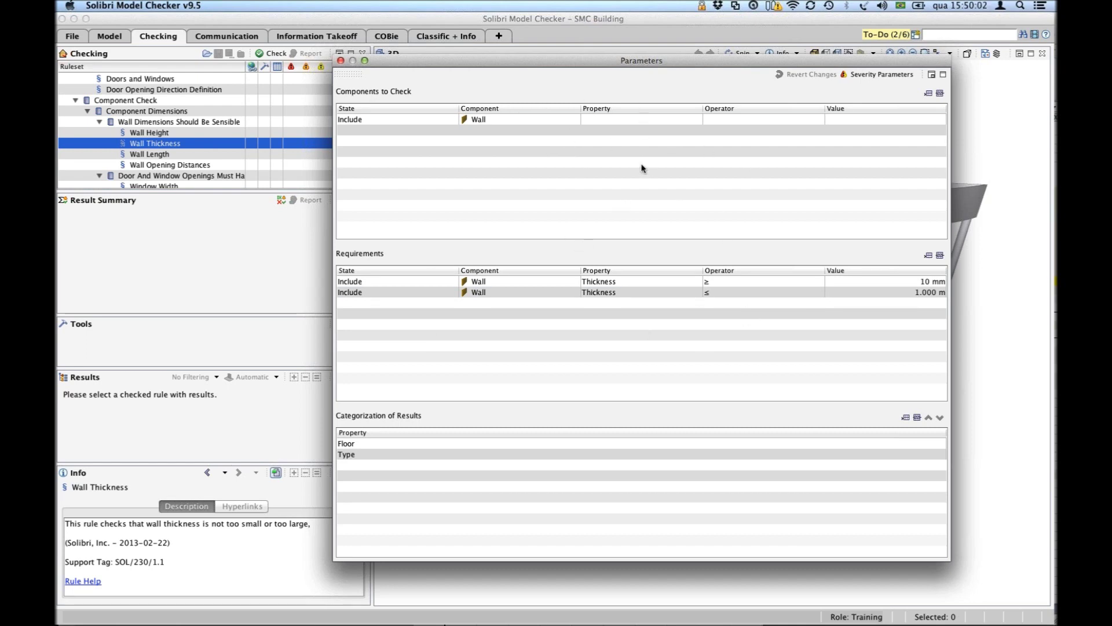
click(618, 293)
click(620, 282)
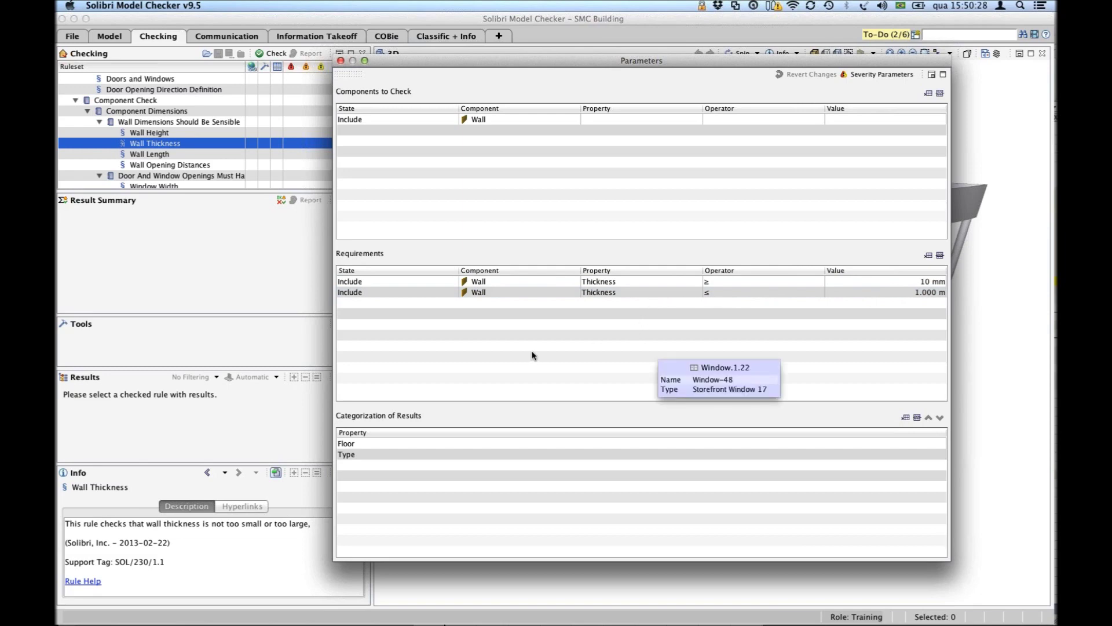
drag(435, 62, 441, 58)
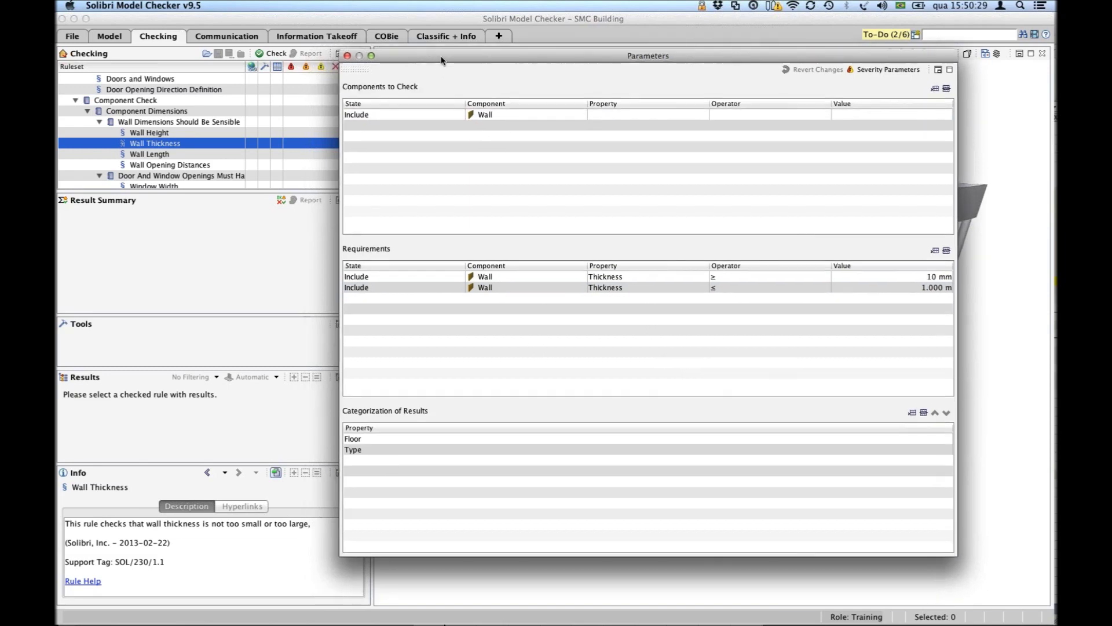
click(347, 55)
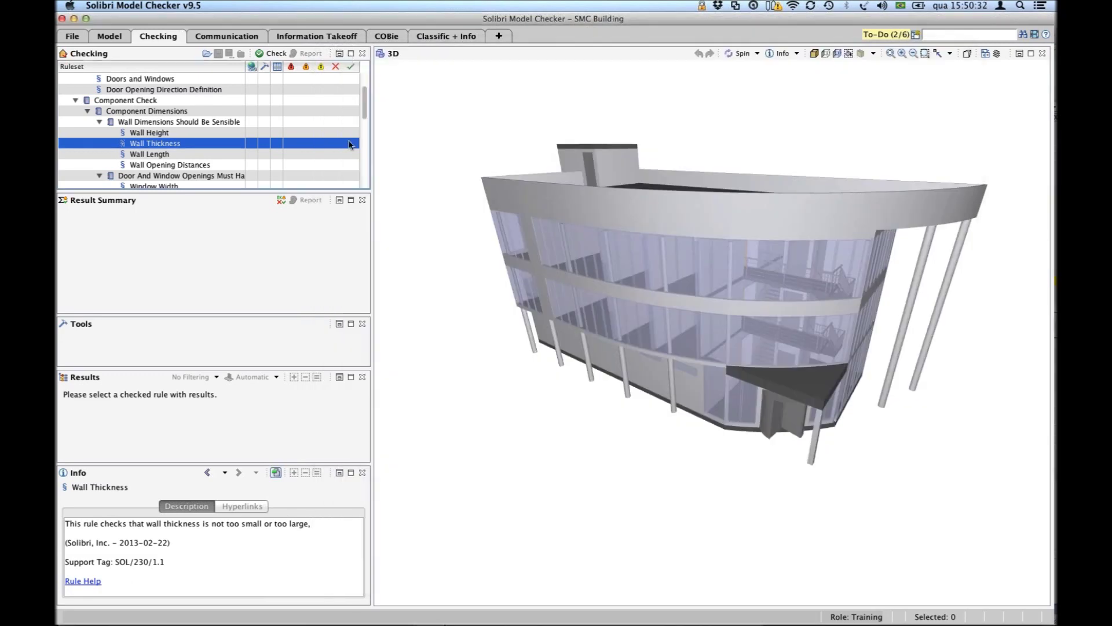
Read the descriptions of the Wall Length, Wall Opening Distances and Door Height rules.
click(173, 155)
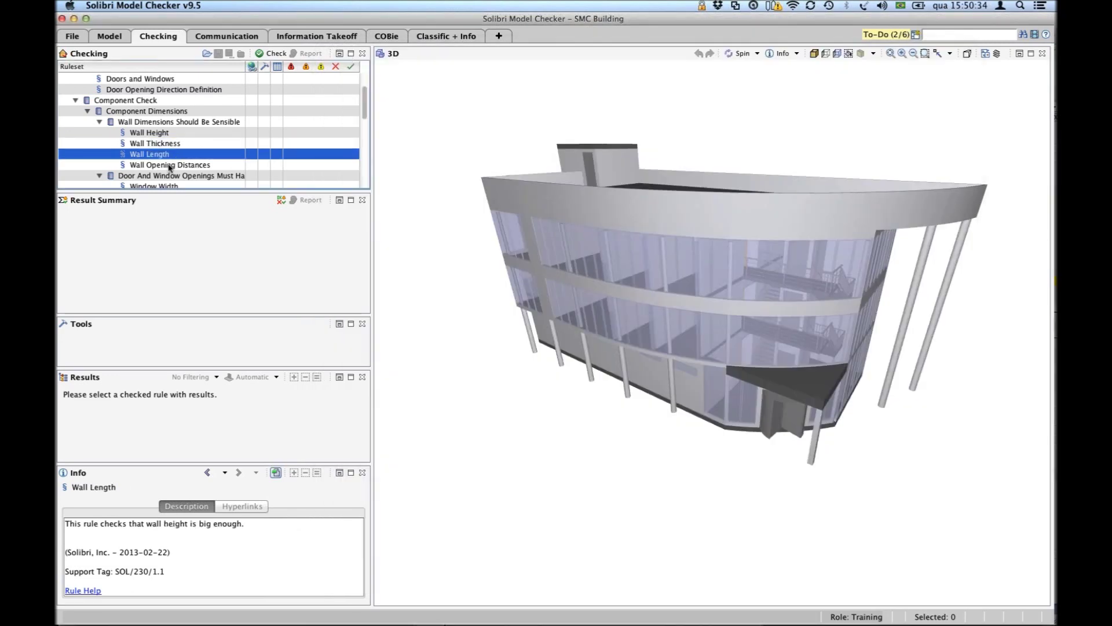
click(172, 164)
scroll(176, 145, down, 1)
scroll(176, 144, down, 3)
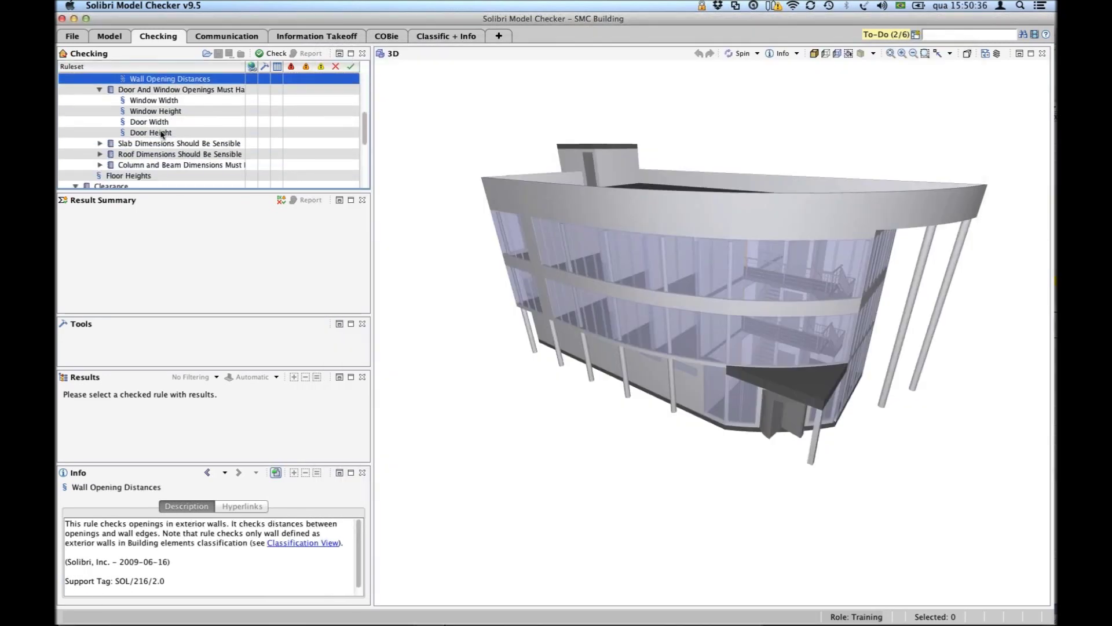
click(163, 133)
scroll(170, 153, up, 6)
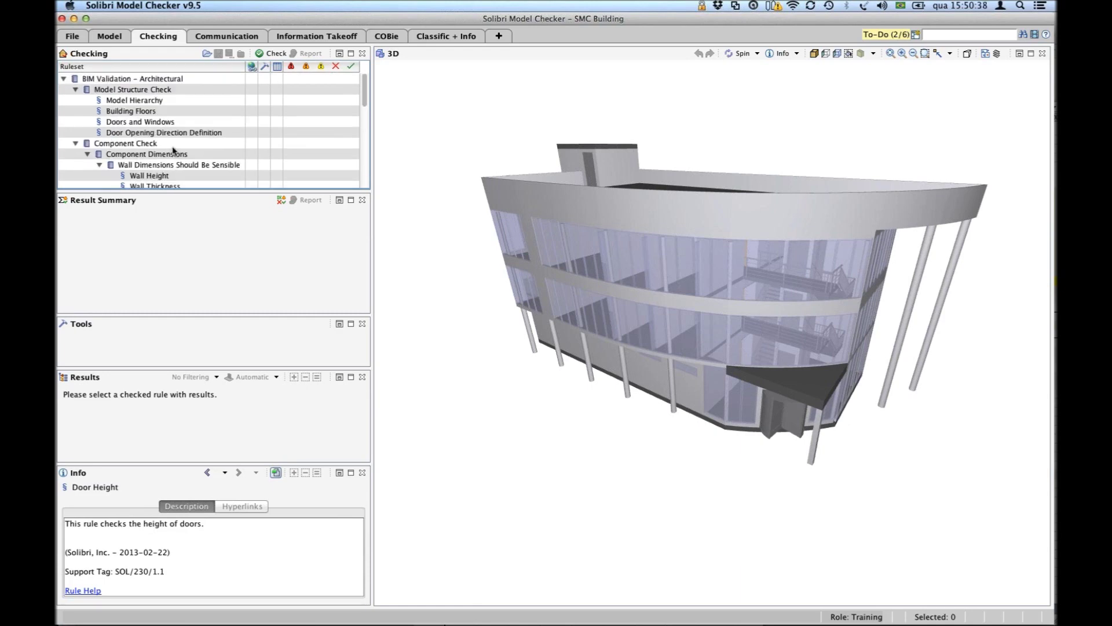
Collapse the wall dimensions ruleset, Component Dimensions, Component Check, Clearance and Deficiency Detection in the ruleset tree.
click(99, 166)
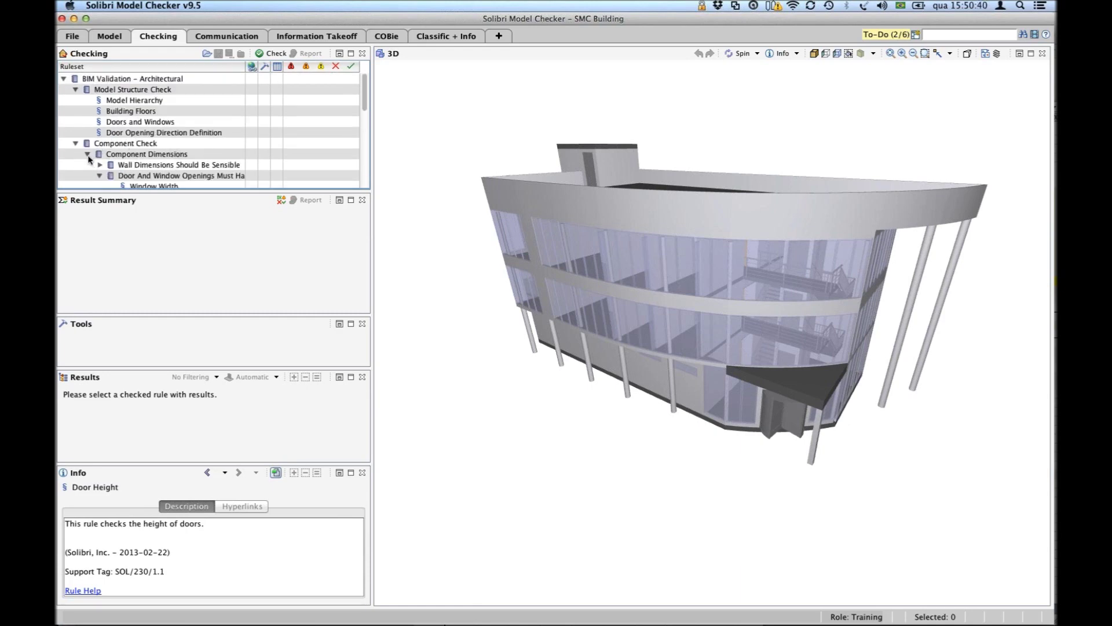
click(88, 154)
click(75, 144)
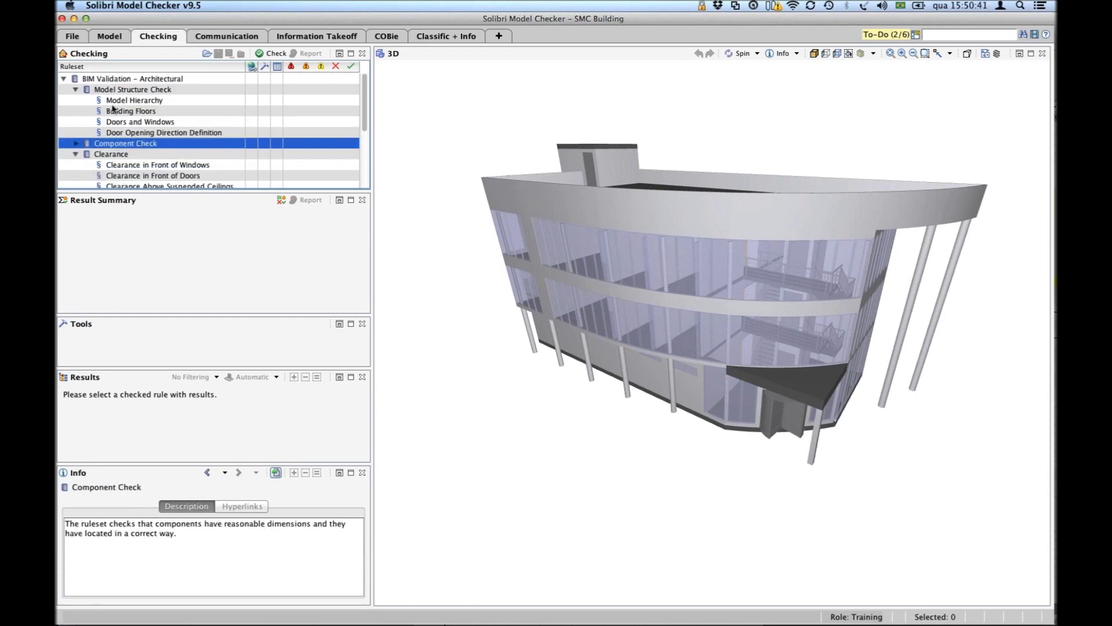
click(76, 154)
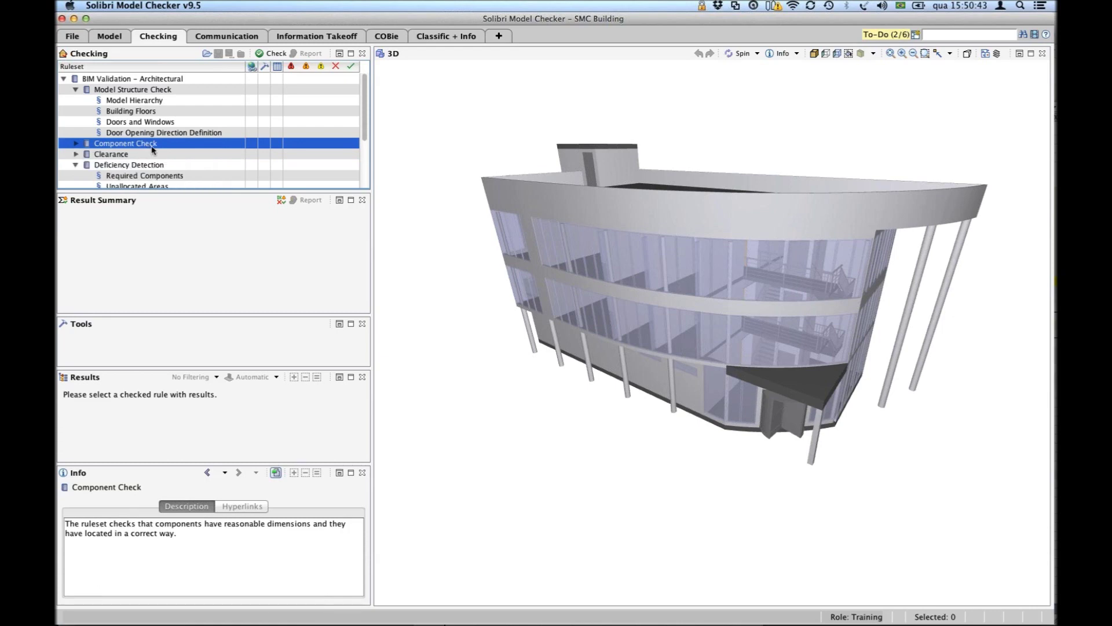
click(76, 165)
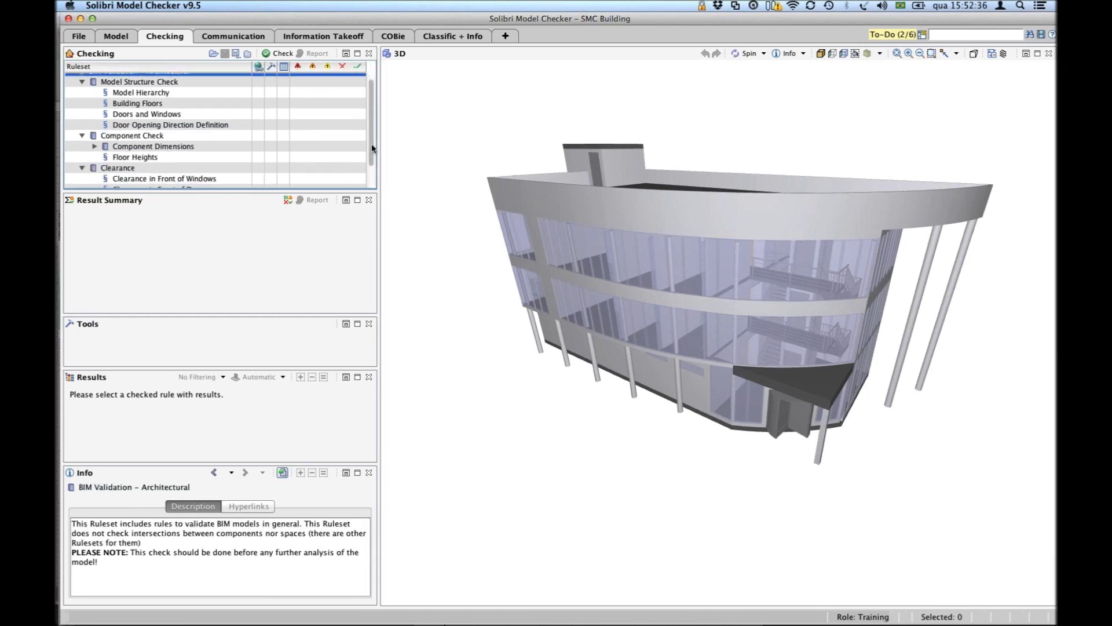
Collapse Model Structure Check, Component Check and Clearance so only the main groups of BIM Validation - Architectural are listed.
scroll(366, 113, down, 2)
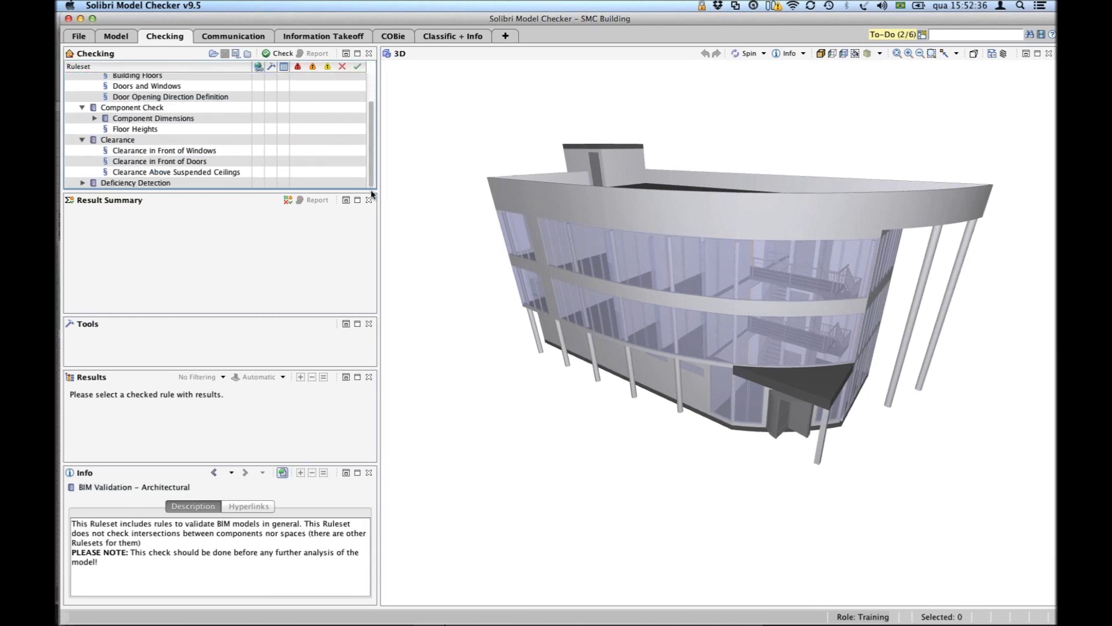
drag(366, 113, 368, 73)
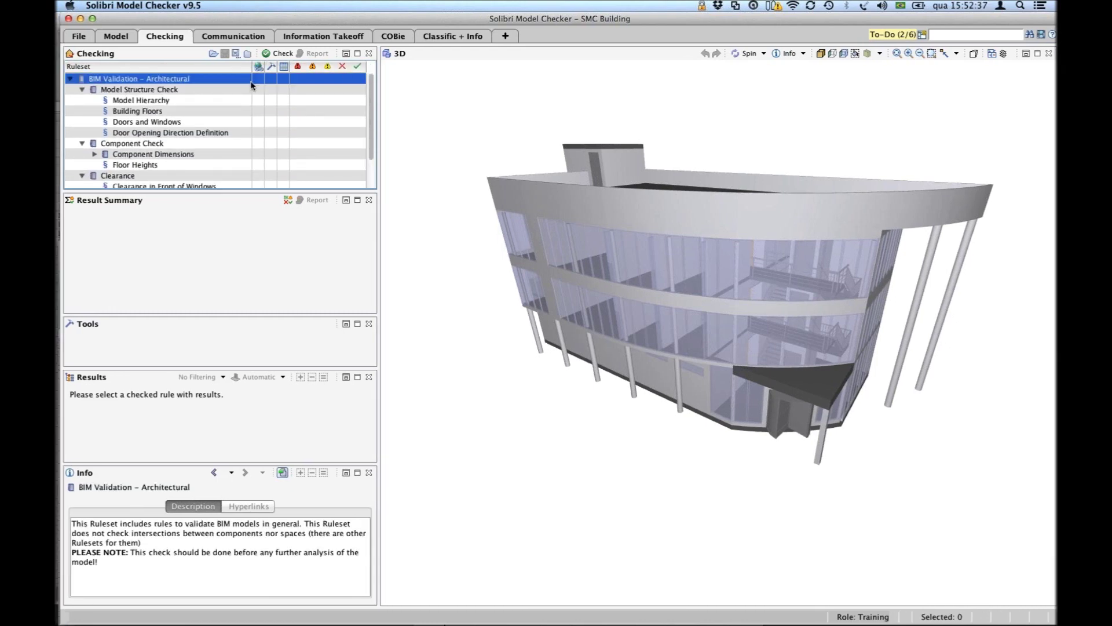
click(82, 89)
click(83, 101)
click(82, 111)
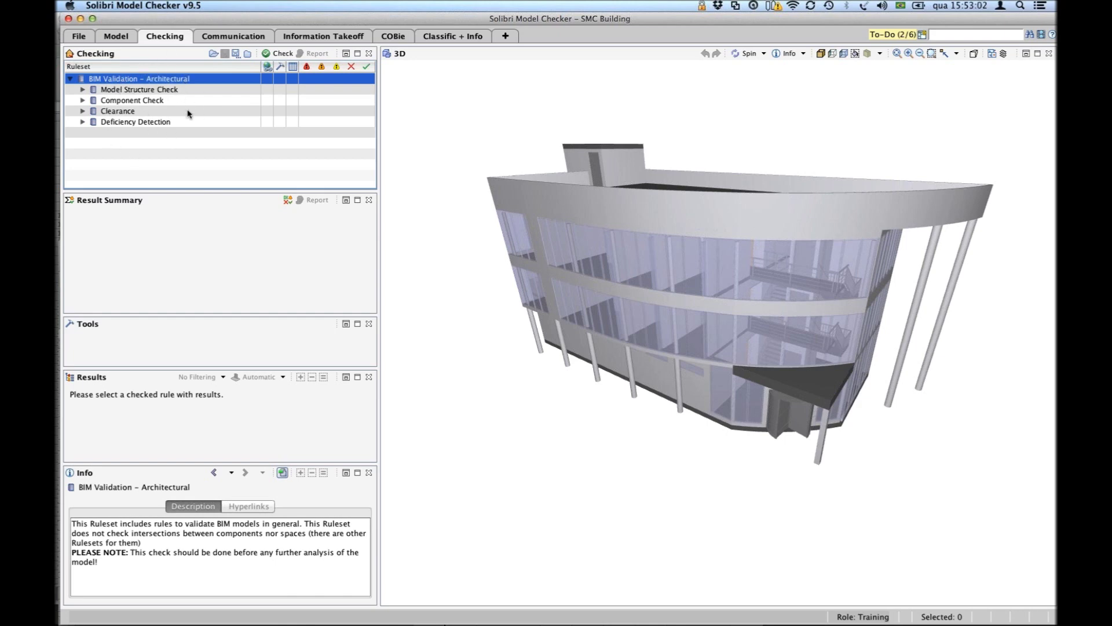
click(267, 53)
Disable the Components Below and Above ruleset within Deficiency Detection and collapse it.
click(82, 122)
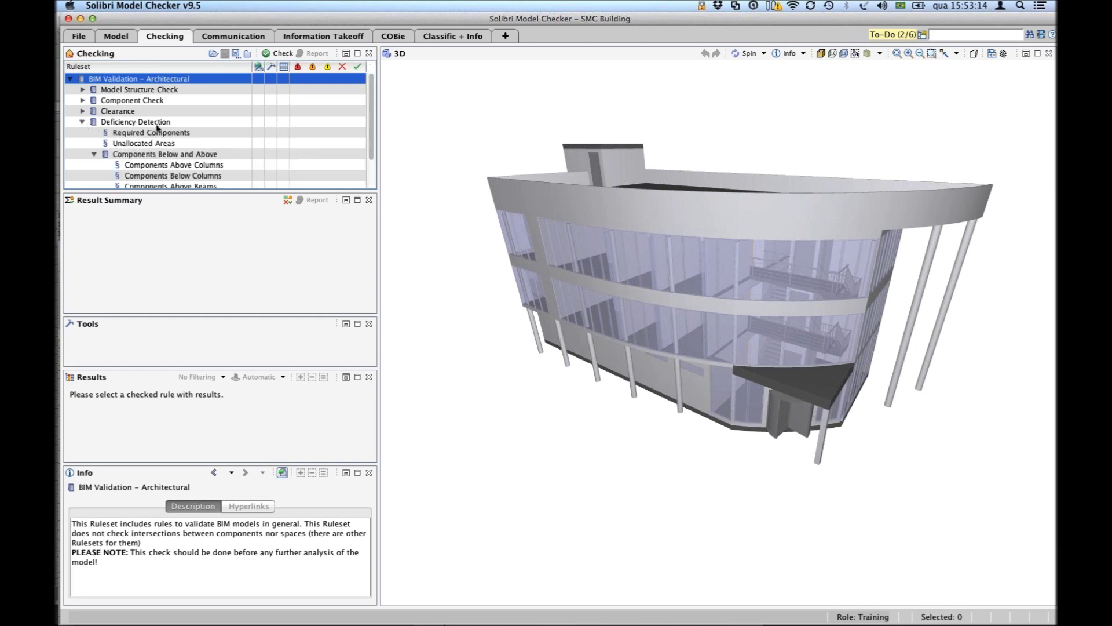
scroll(181, 144, down, 3)
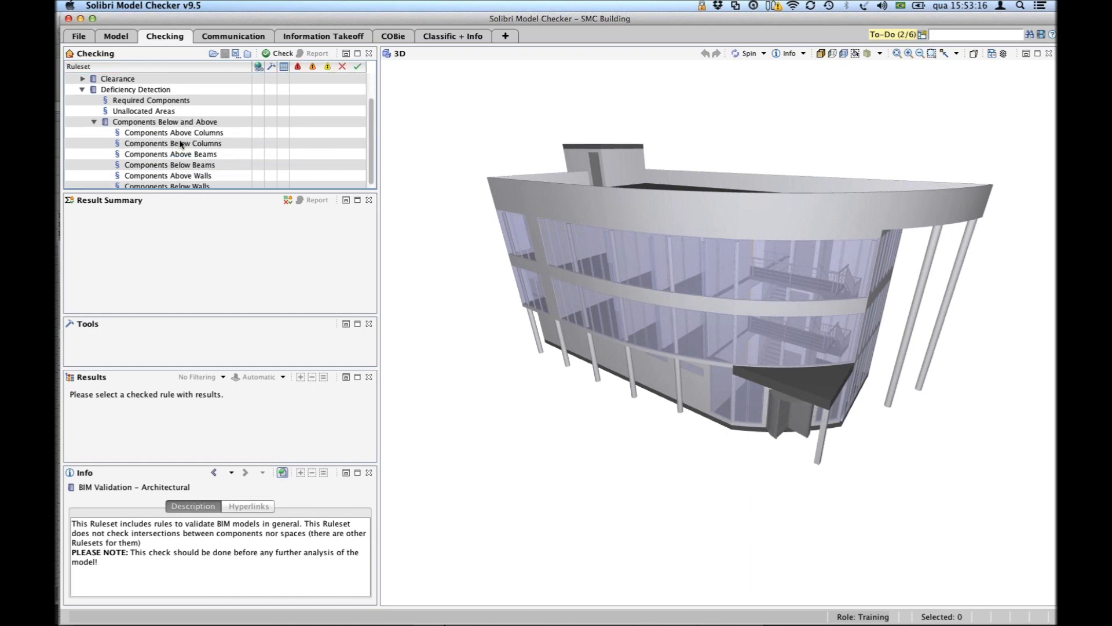
scroll(181, 144, up, 3)
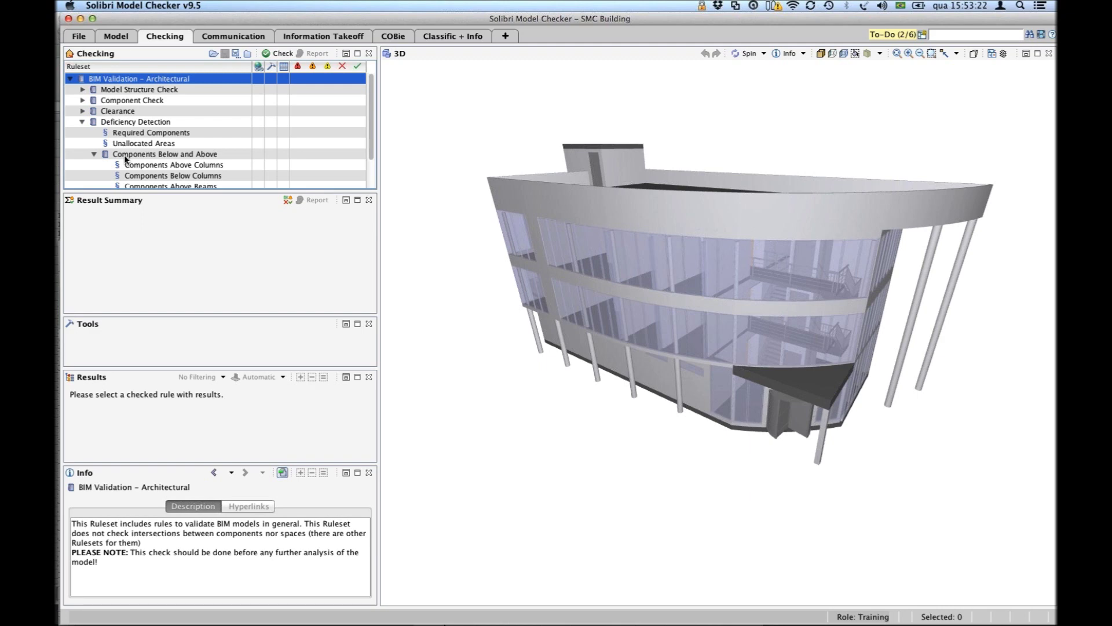
click(126, 154)
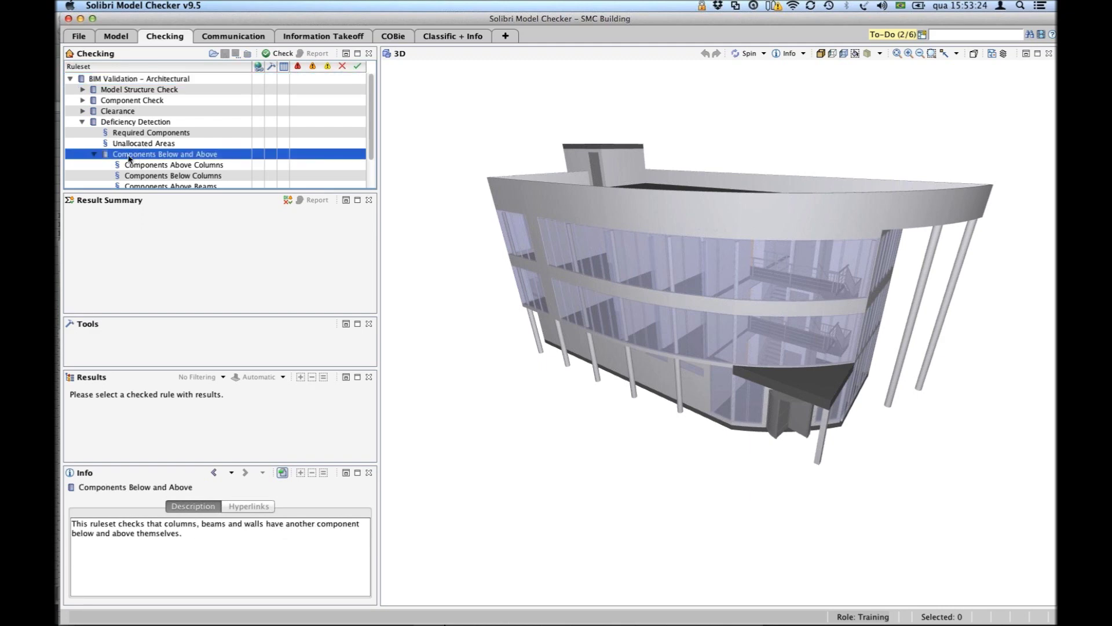
right_click(135, 157)
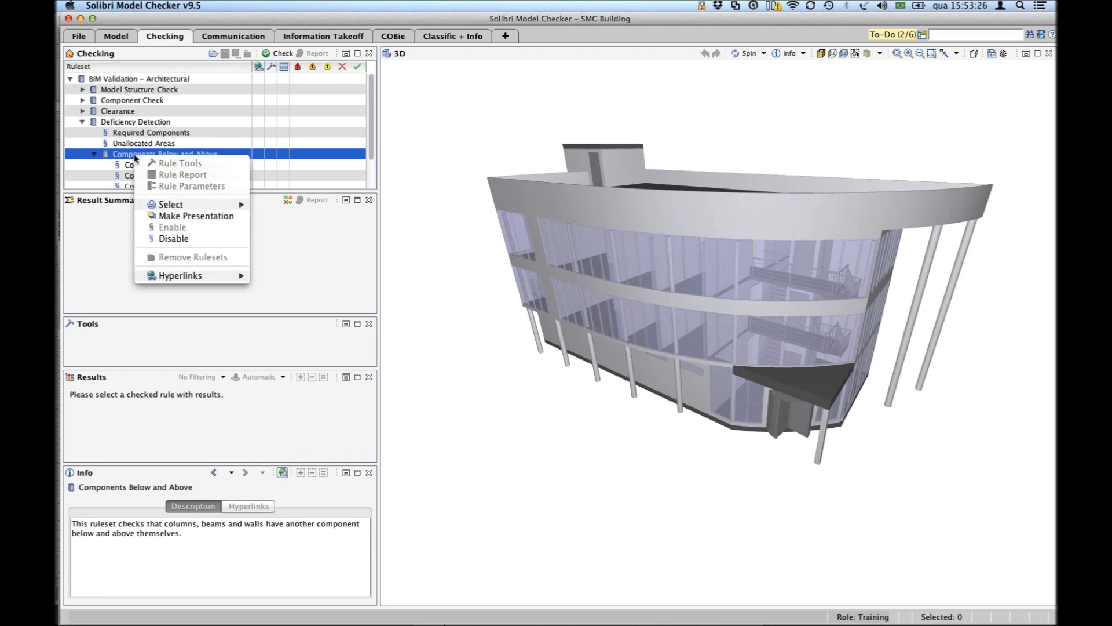
click(223, 239)
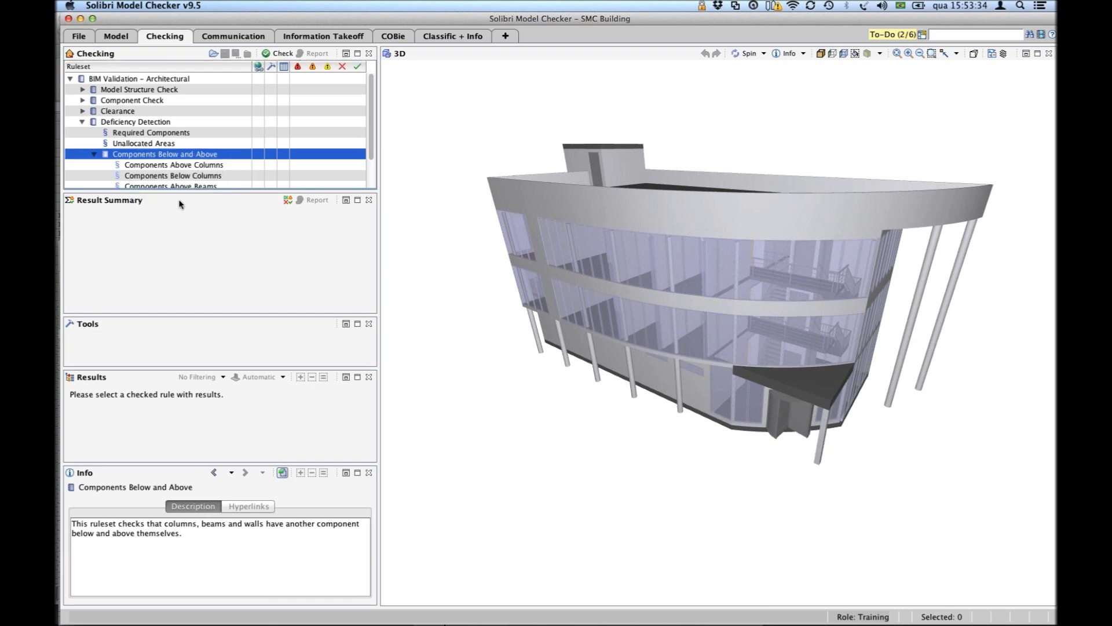
drag(371, 154, 368, 177)
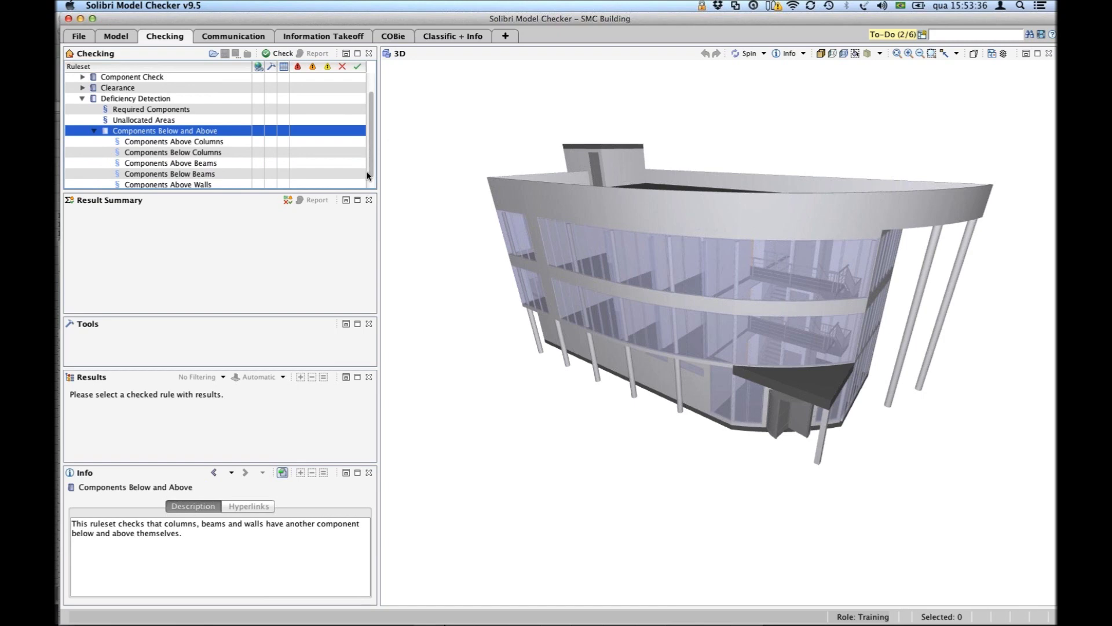
click(94, 130)
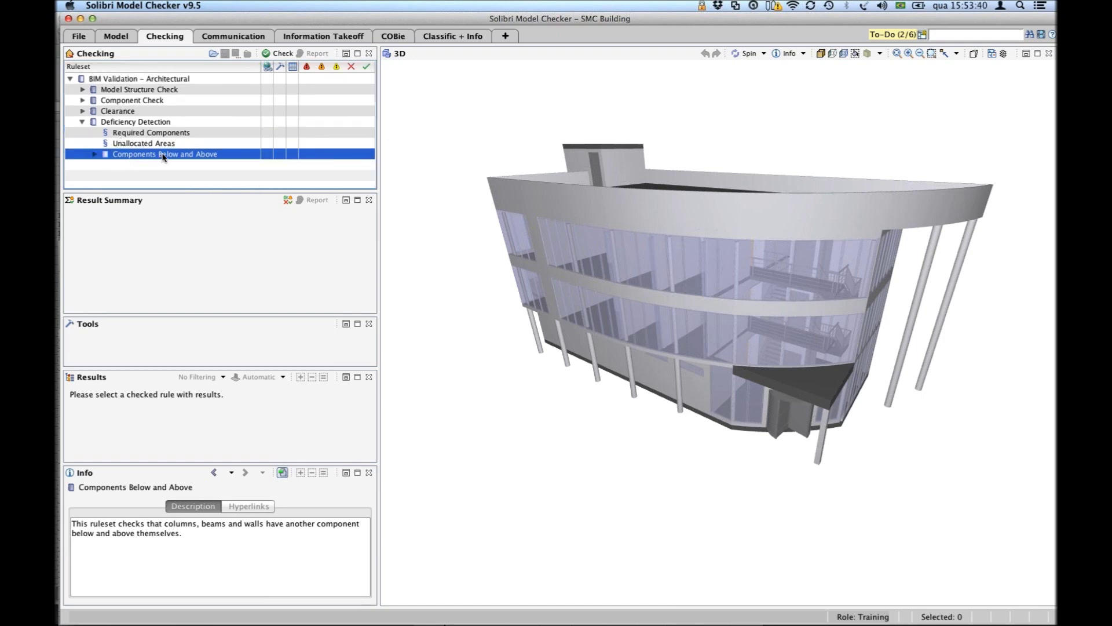
Check the model against the whole BIM Validation - Architectural ruleset, proceeding despite the incomplete classification task.
click(126, 143)
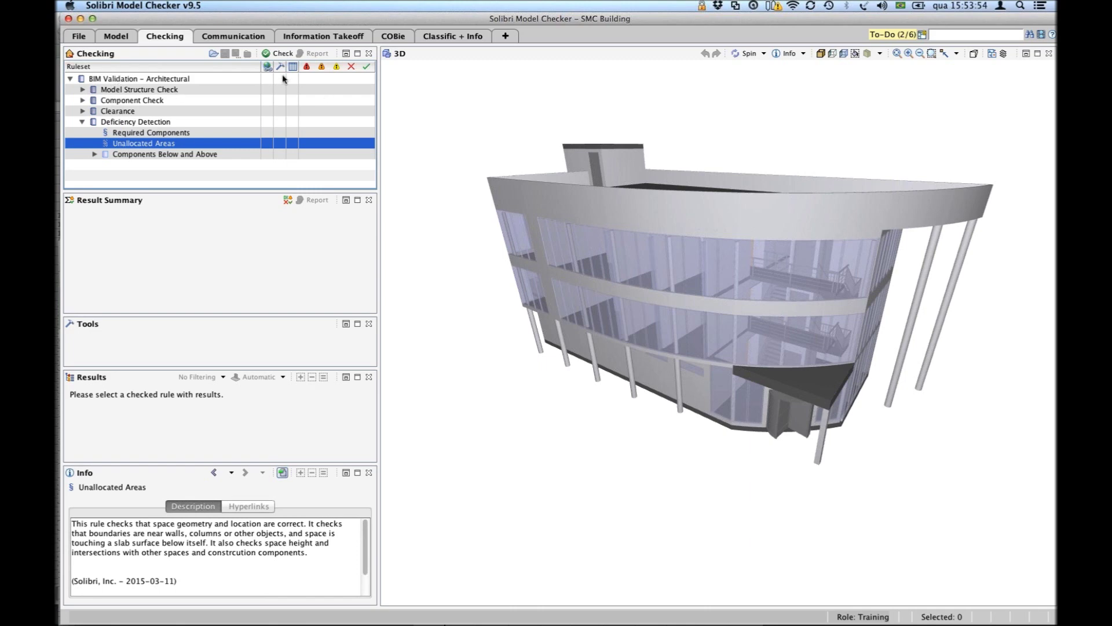
click(176, 80)
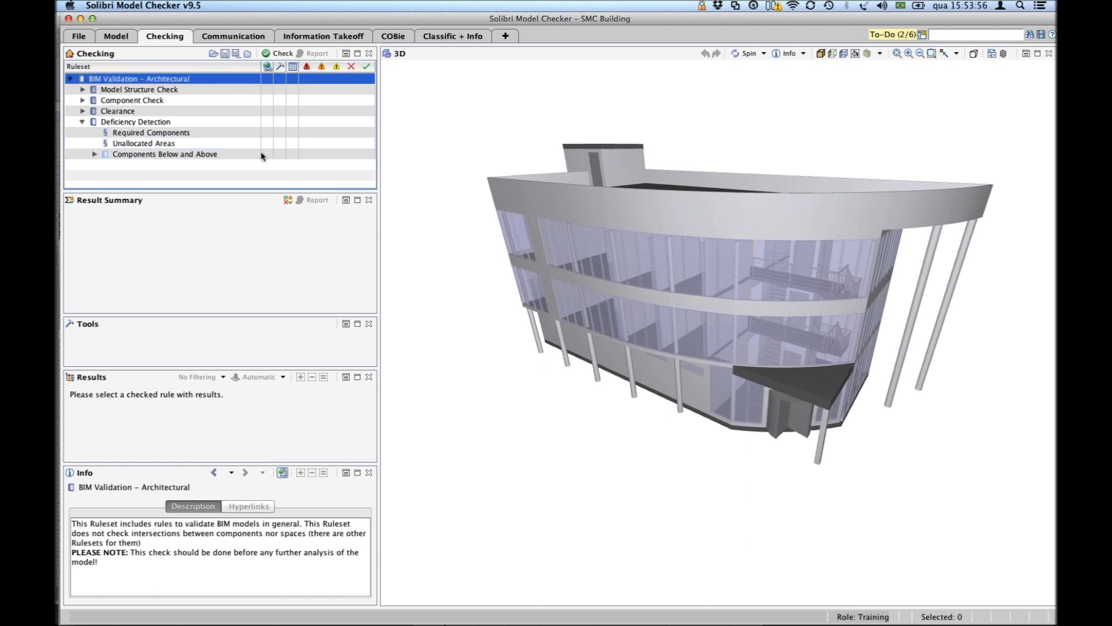
click(266, 54)
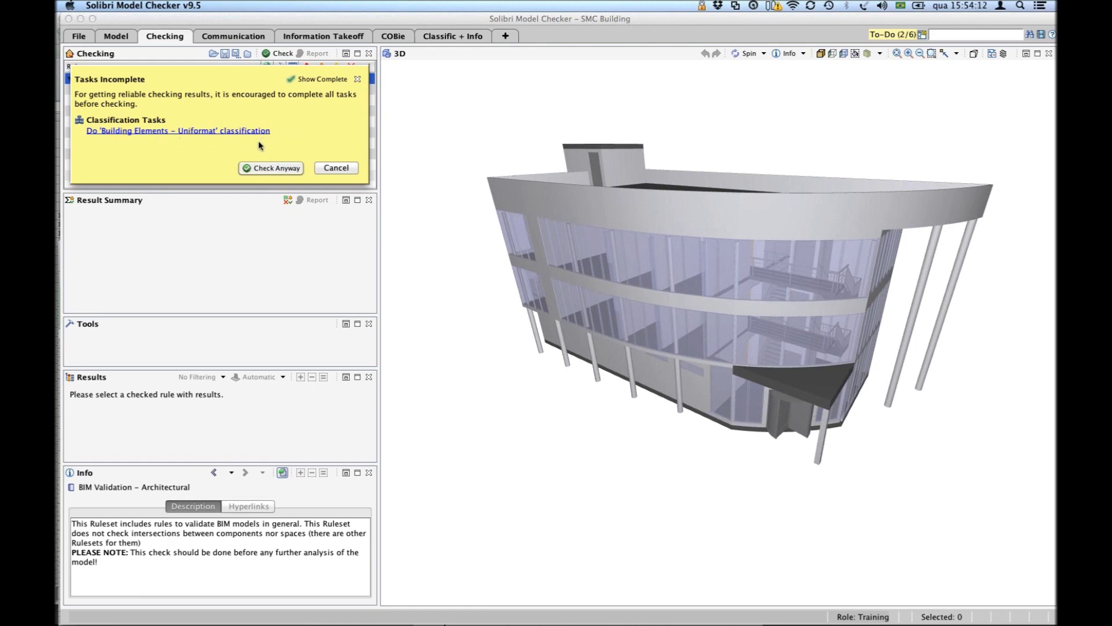
click(282, 170)
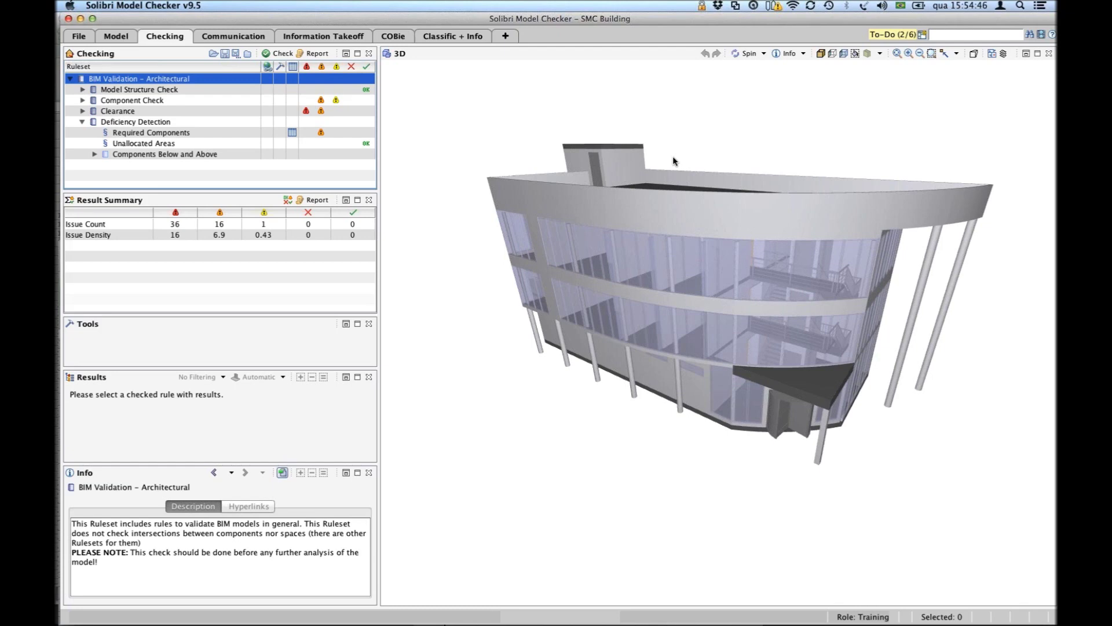
Collapse Deficiency Detection and view the result summaries of Model Structure Check and Component Check.
scroll(771, 226, up, 4)
drag(728, 284, 719, 292)
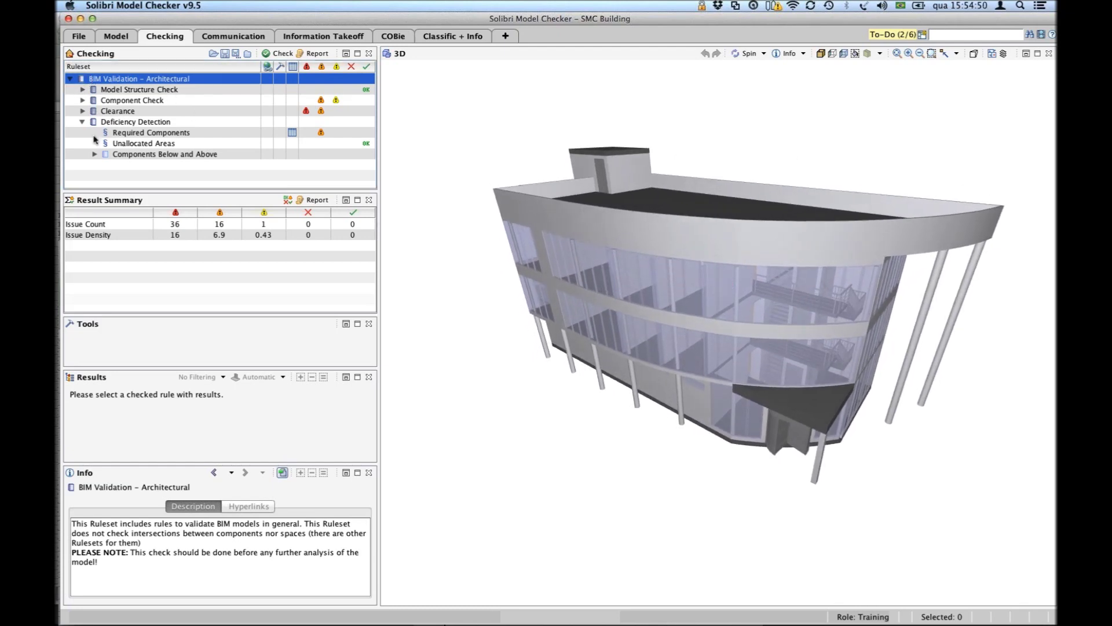
click(83, 121)
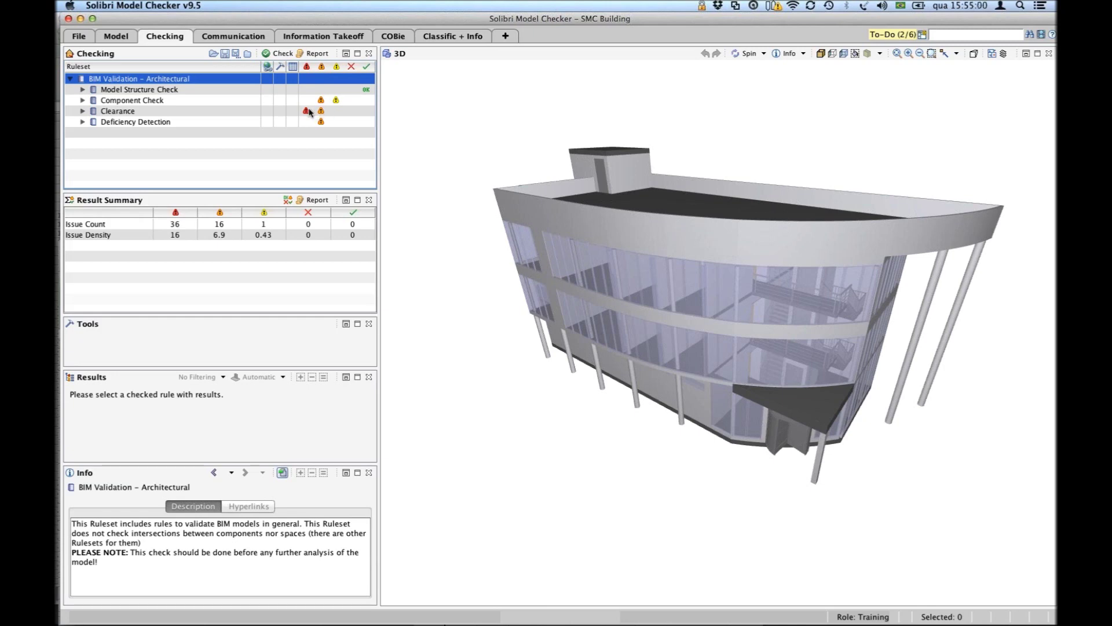
click(103, 91)
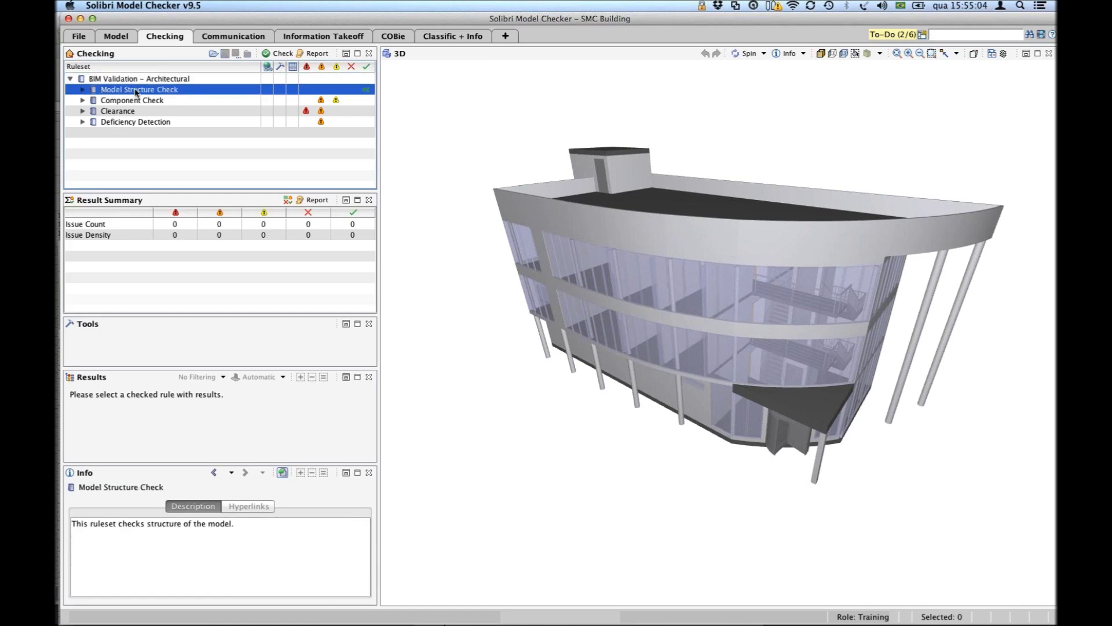
click(370, 100)
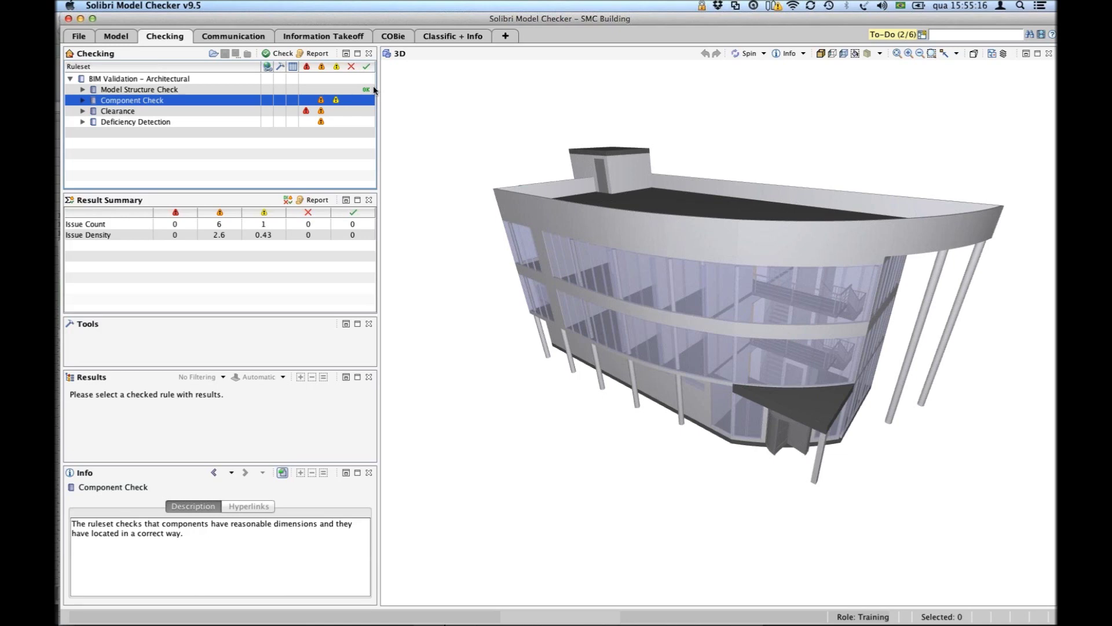
Examine the results of the four rules in Model Structure Check, from Model Hierarchy to Door Opening Direction Definition, and collapse it.
click(82, 89)
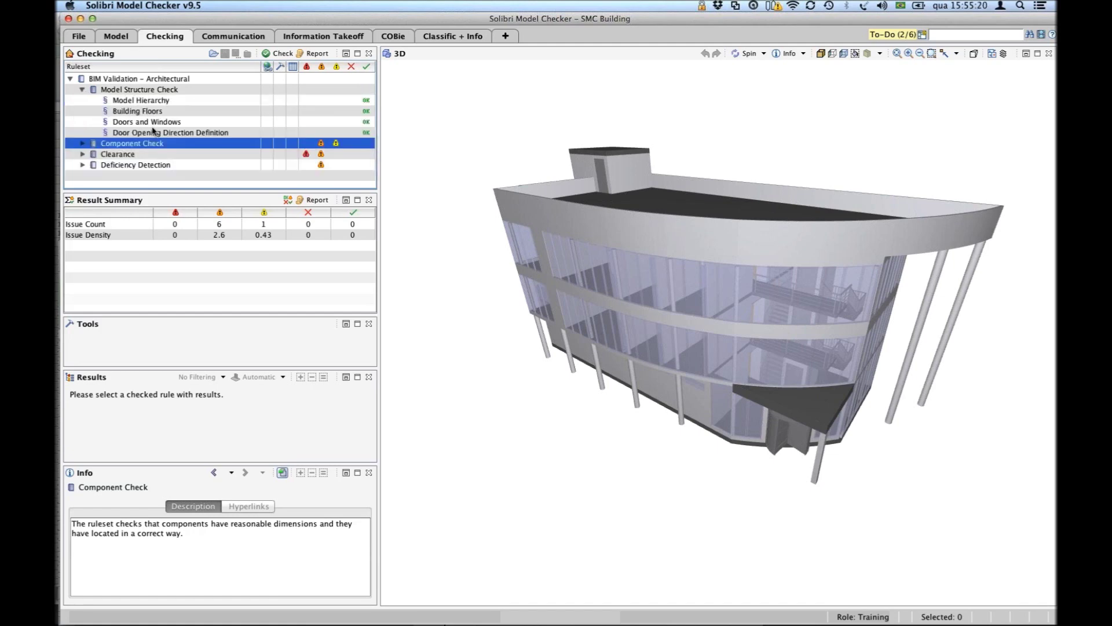
click(82, 90)
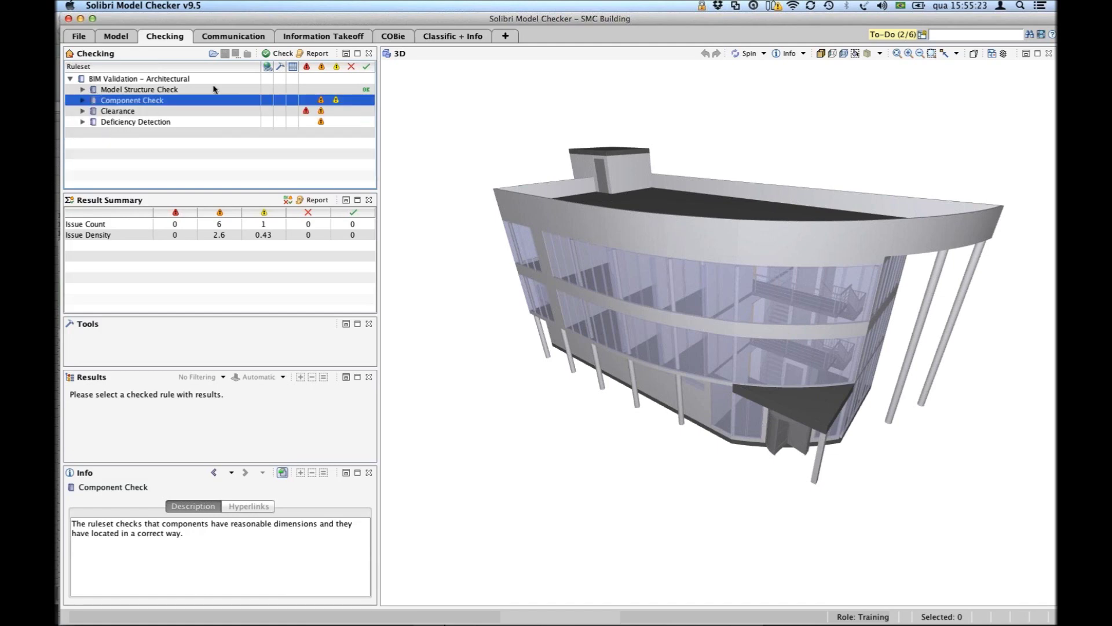
click(83, 90)
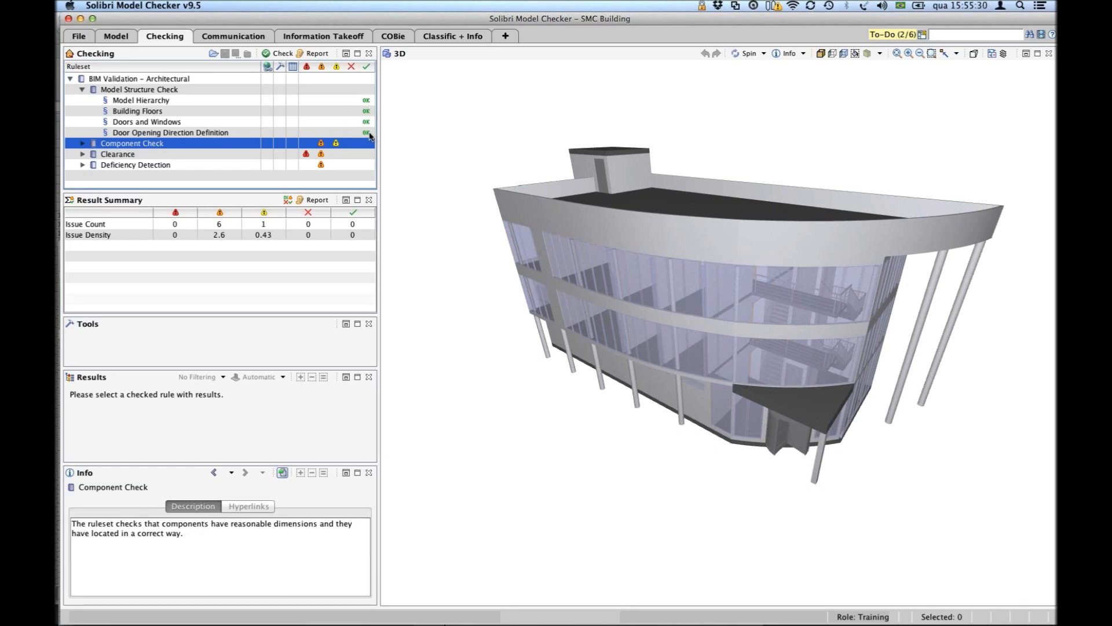
click(168, 102)
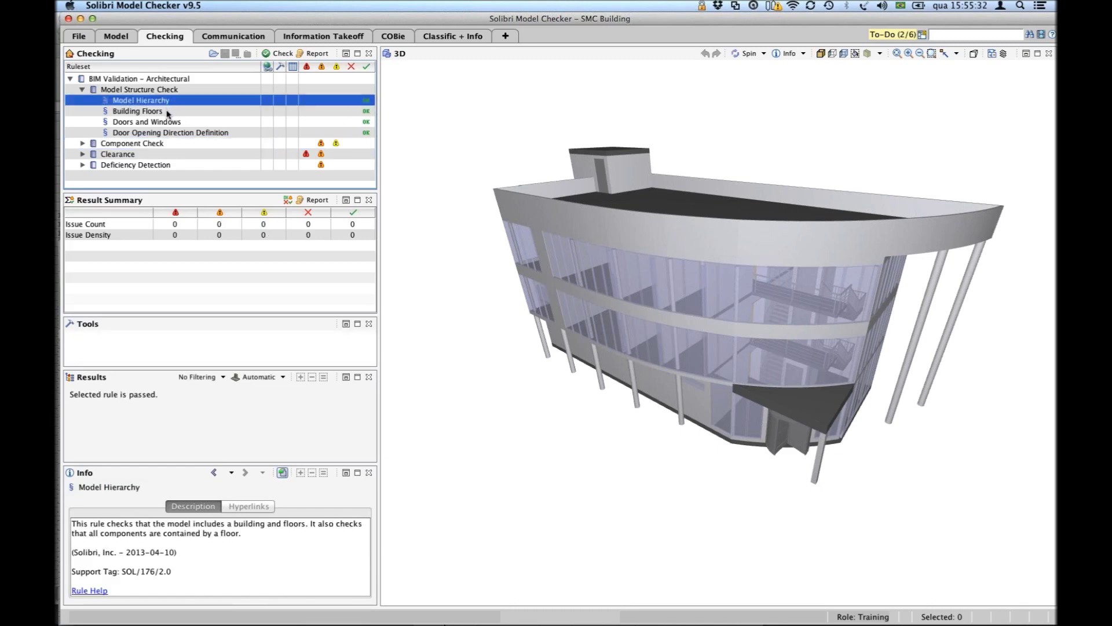
click(168, 112)
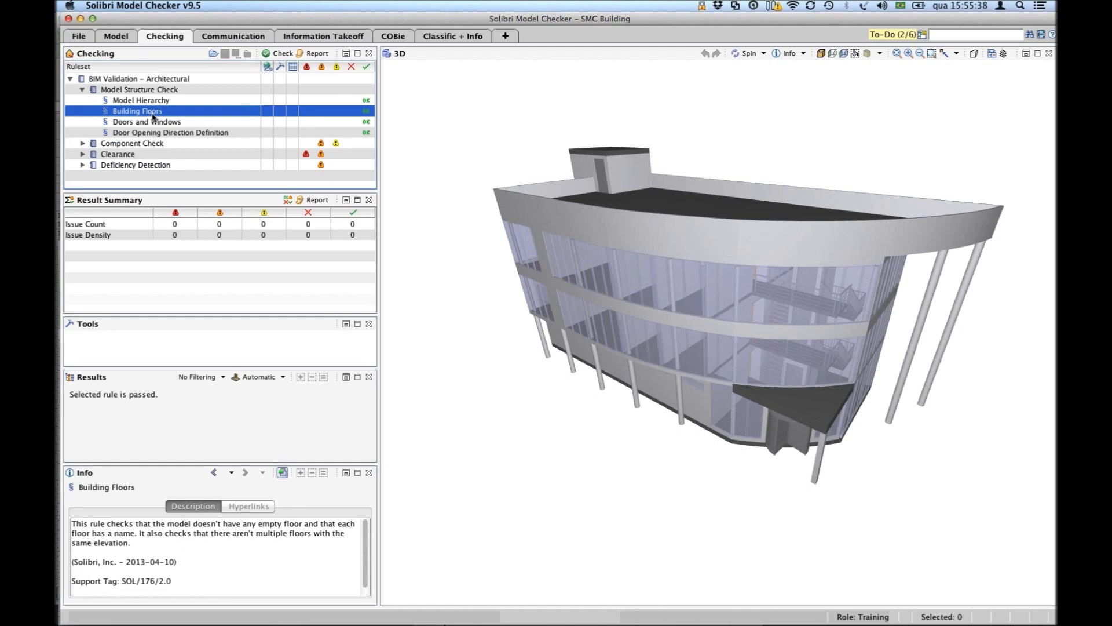
click(169, 123)
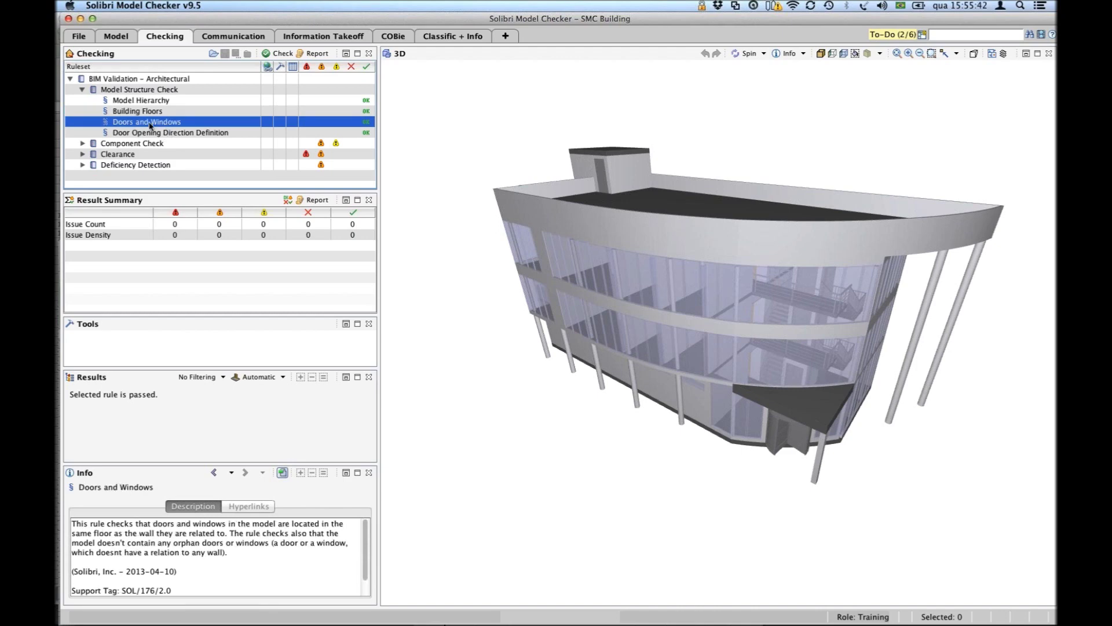
click(152, 133)
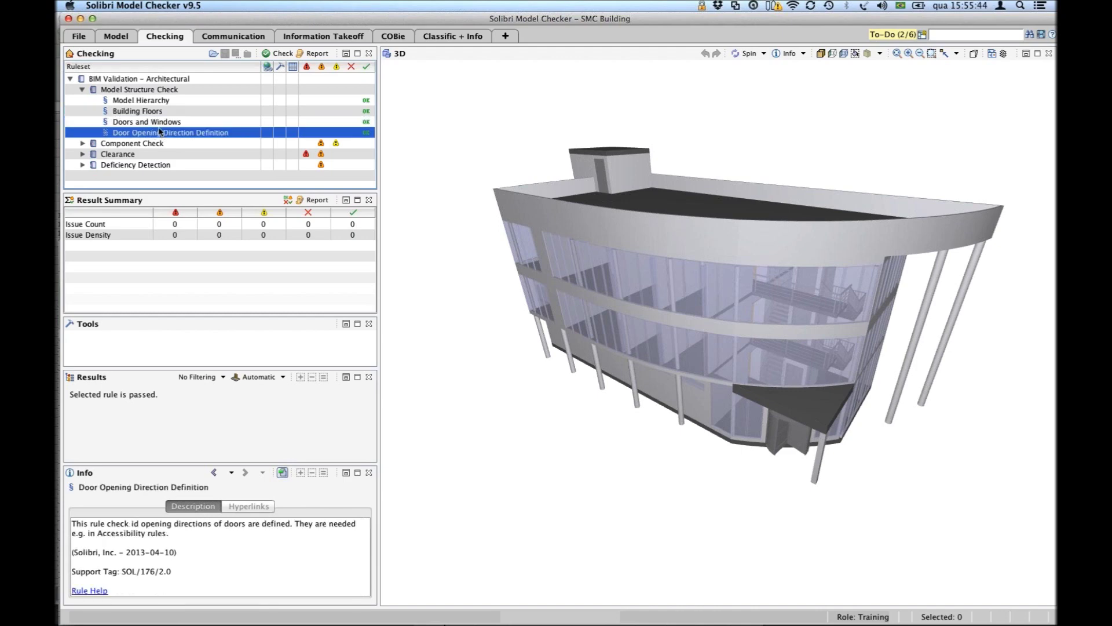
click(82, 90)
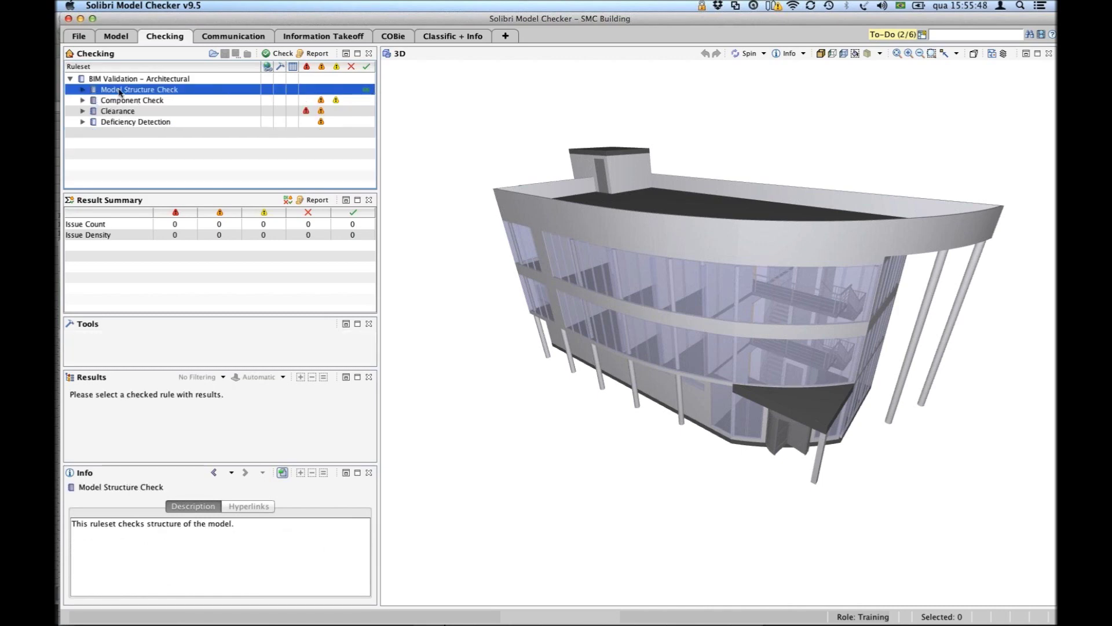
Expand Component Check and its Component Dimensions rulesets, and collapse the Door And Window Openings ruleset.
click(85, 102)
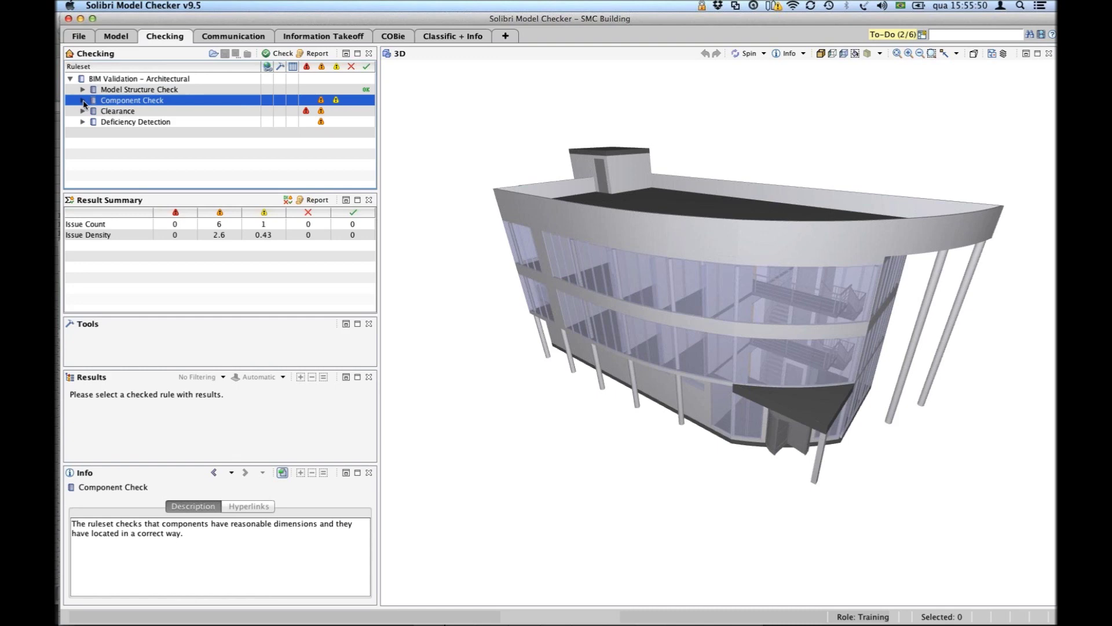
click(82, 101)
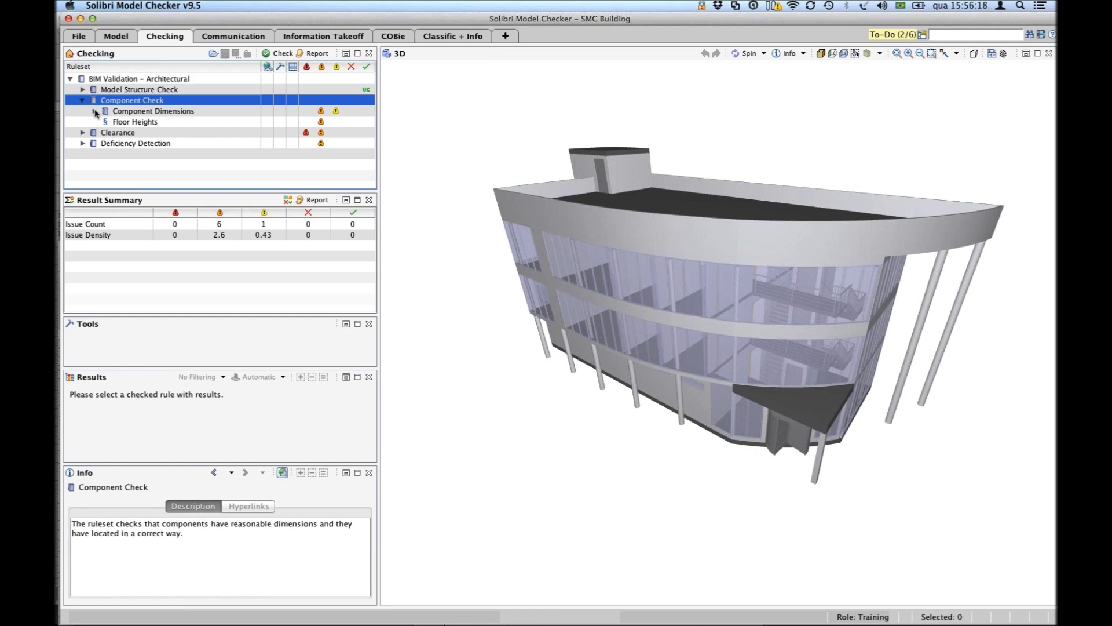
click(95, 111)
click(99, 112)
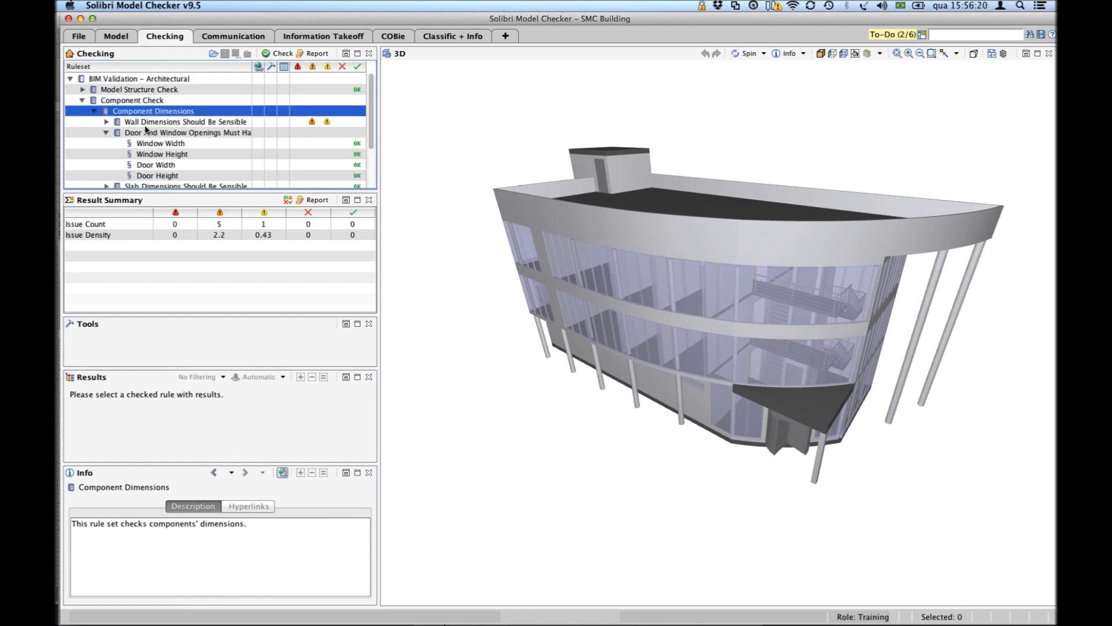
click(106, 133)
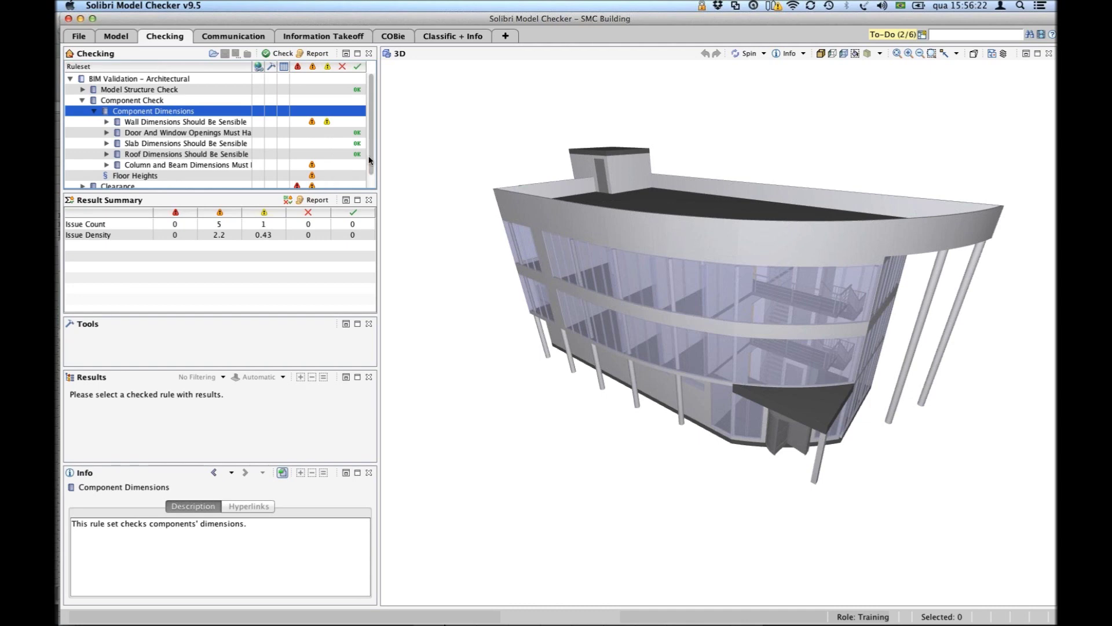
scroll(372, 172, down, 2)
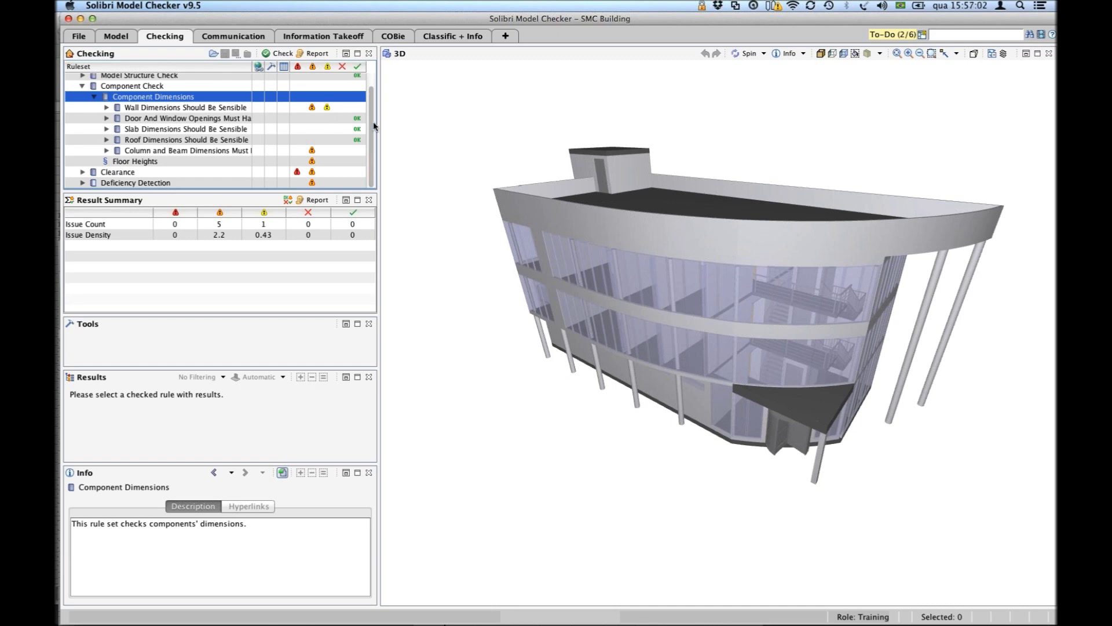
mouse_move(374, 142)
mouse_down()
mouse_move(370, 76)
mouse_move(368, 146)
mouse_up()
Expand Wall Dimensions Should Be Sensible and view the rule parameters of Wall Height.
click(135, 109)
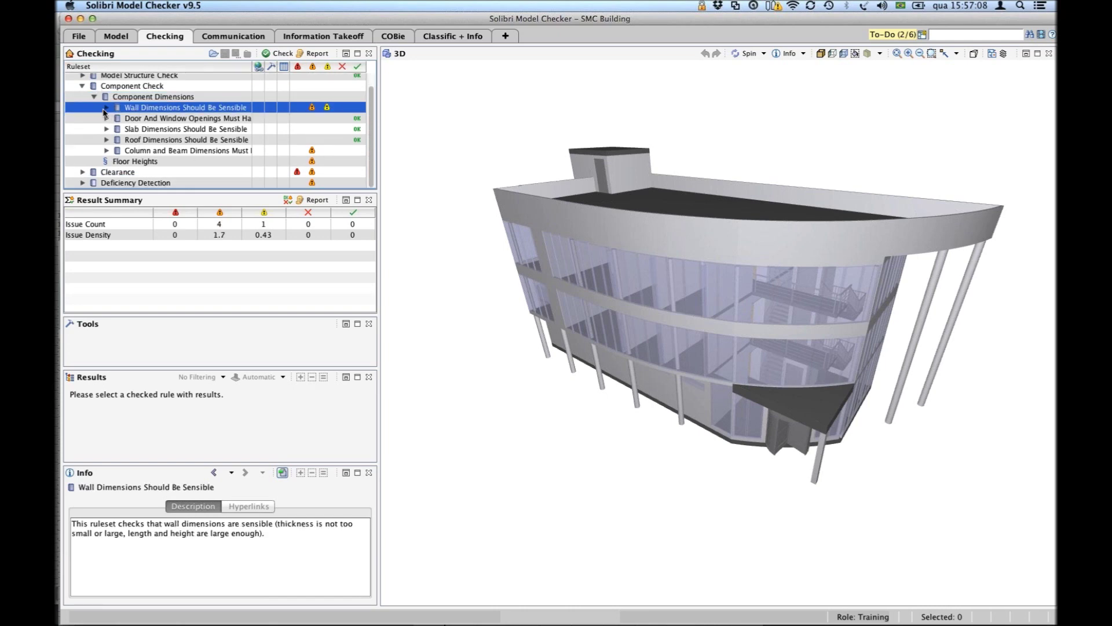
click(107, 109)
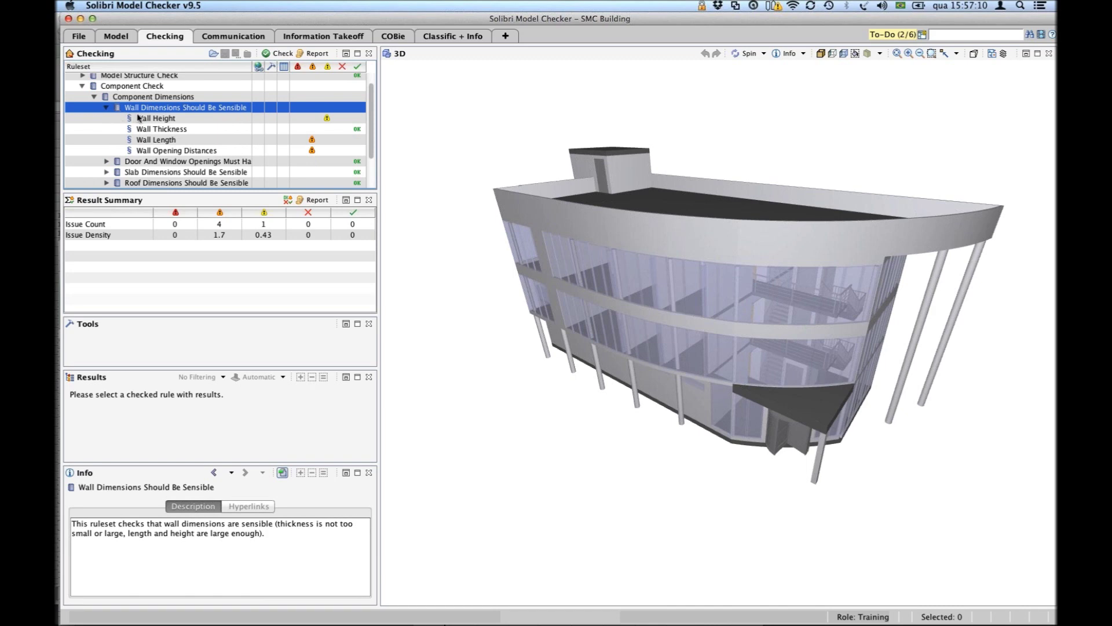
click(155, 119)
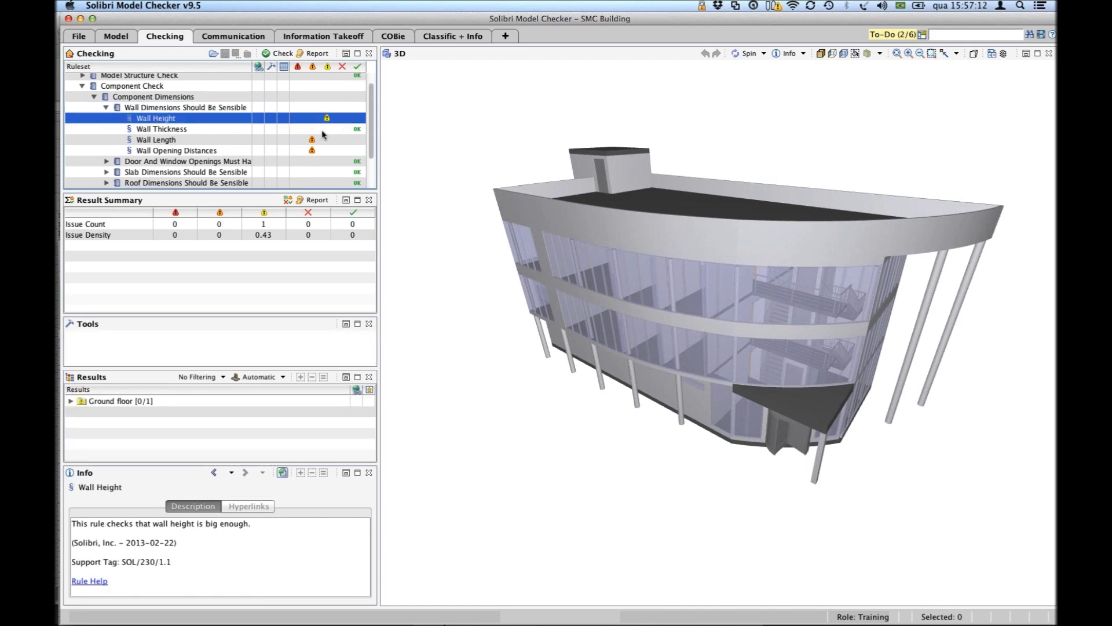
right_click(163, 120)
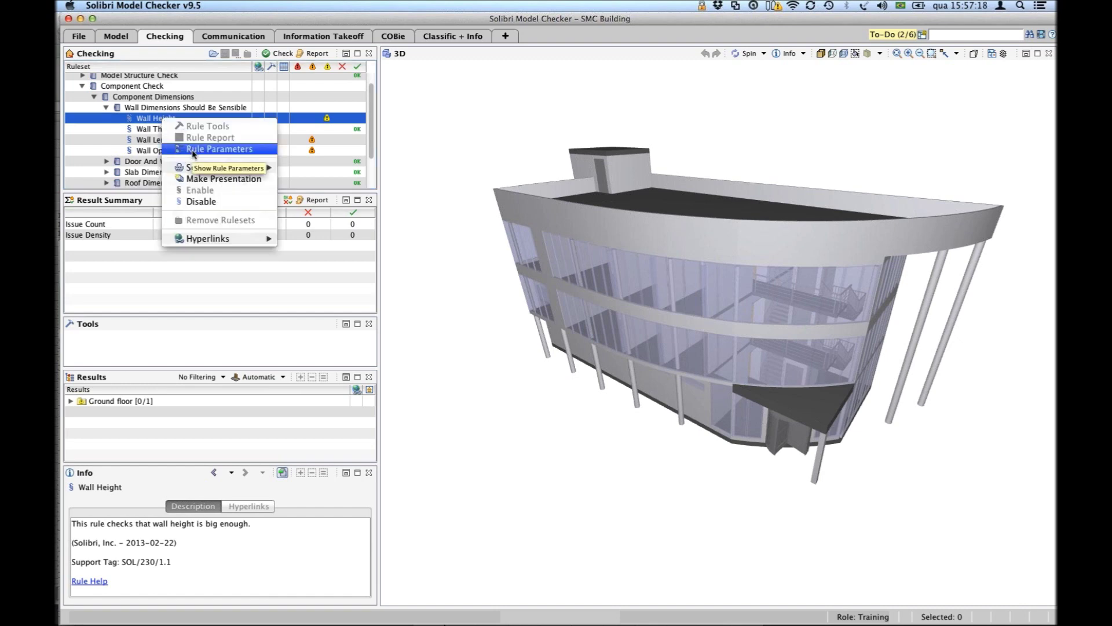
click(195, 151)
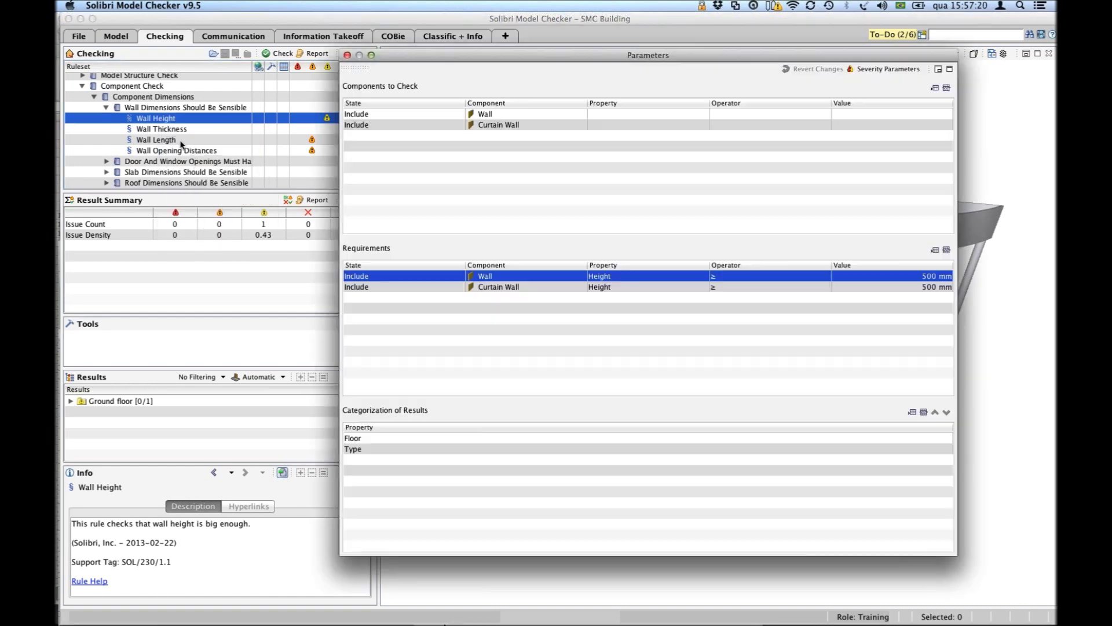
drag(429, 55, 356, 52)
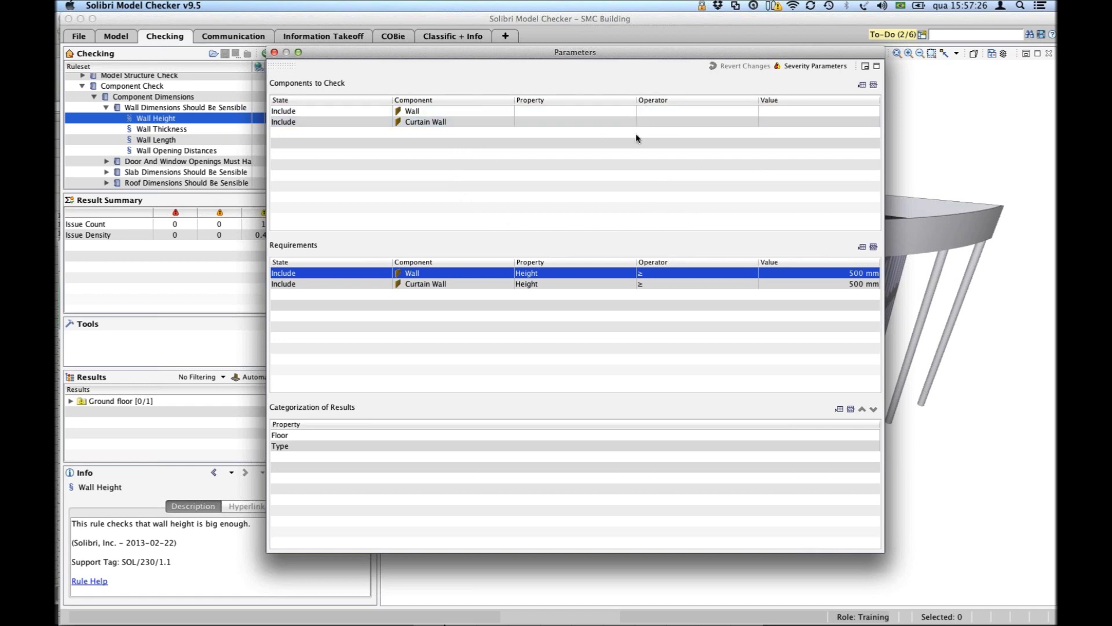
Examine the critical and low severity filters of the Wall Height rule without changing them, and close its parameters.
click(785, 67)
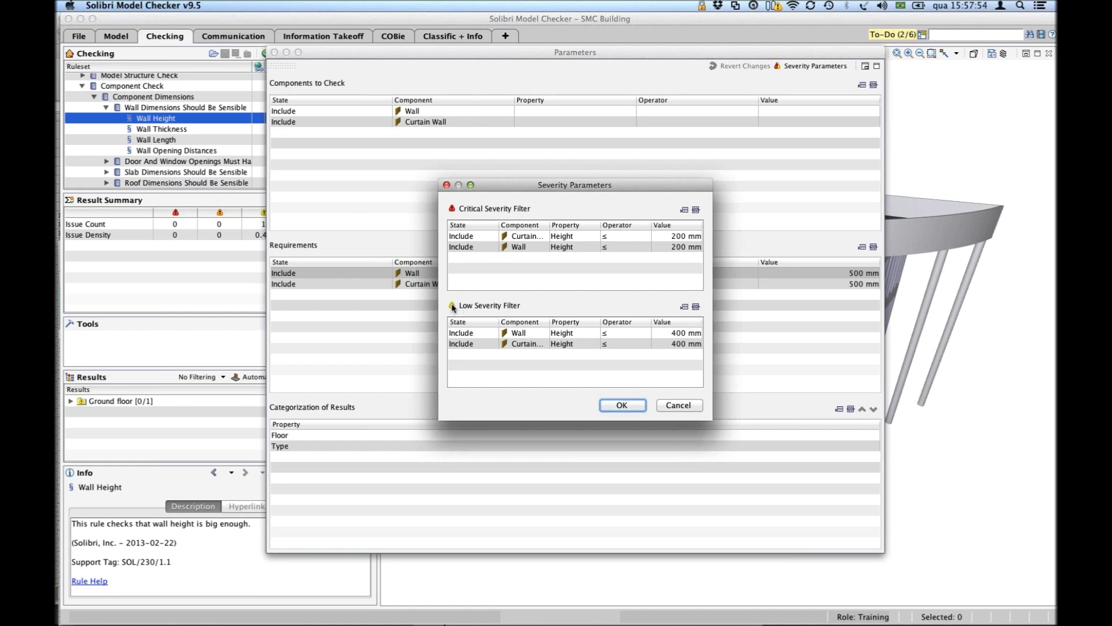
mouse_move(453, 310)
mouse_move(461, 210)
click(481, 247)
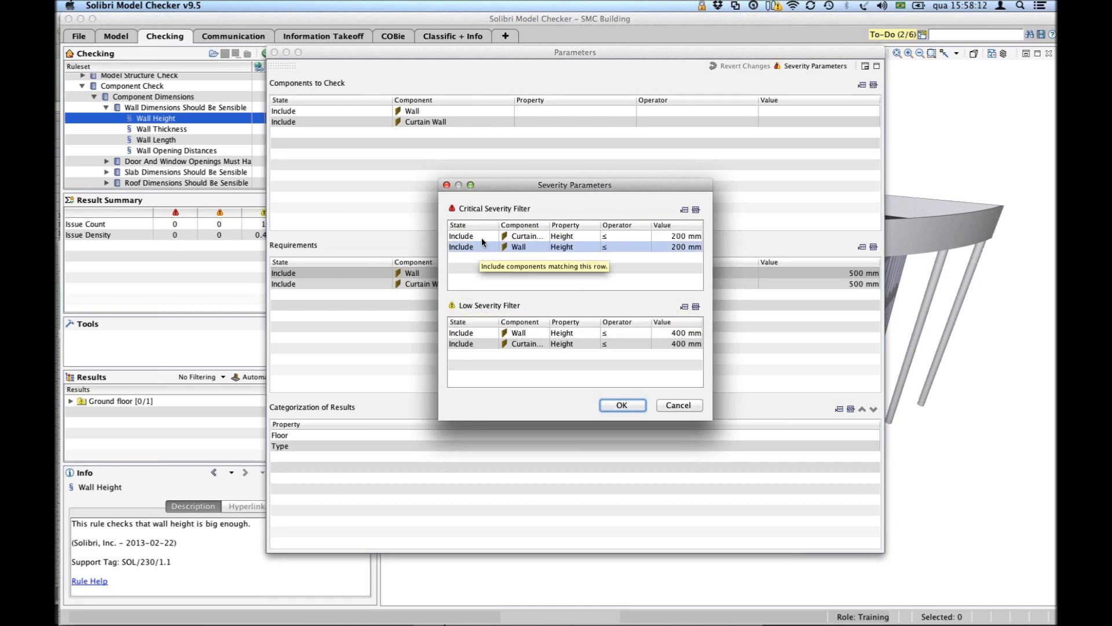
click(530, 335)
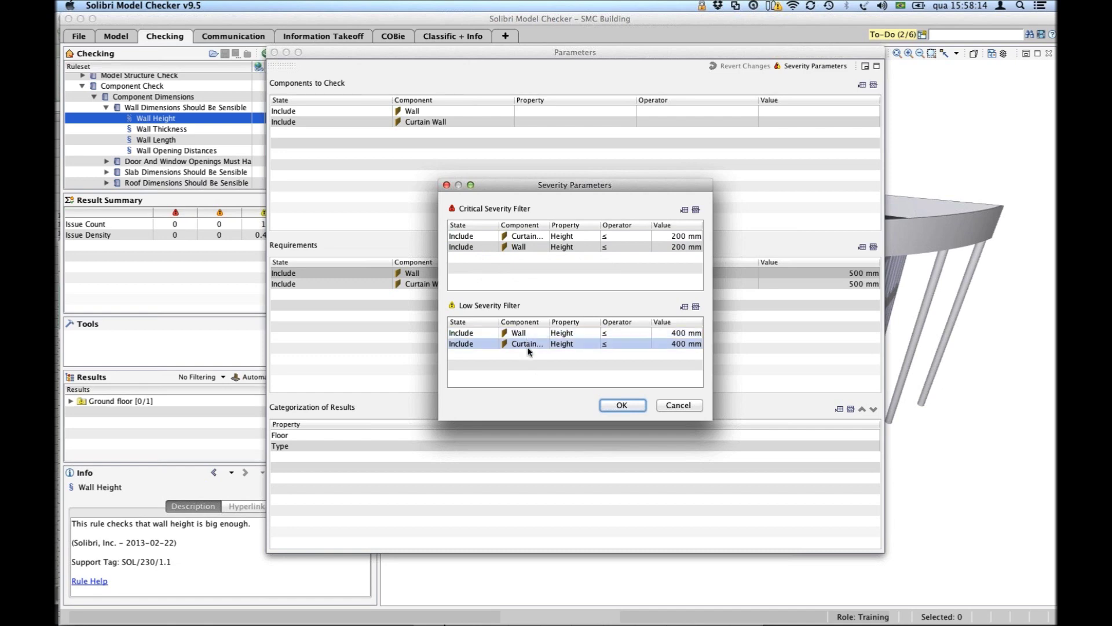
click(531, 346)
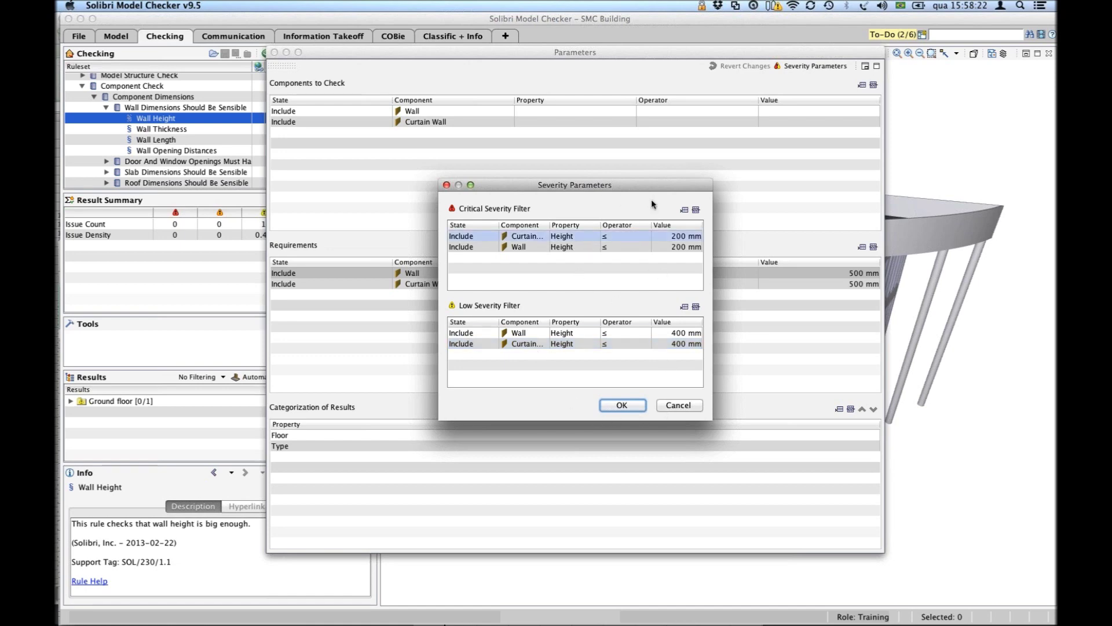
click(679, 406)
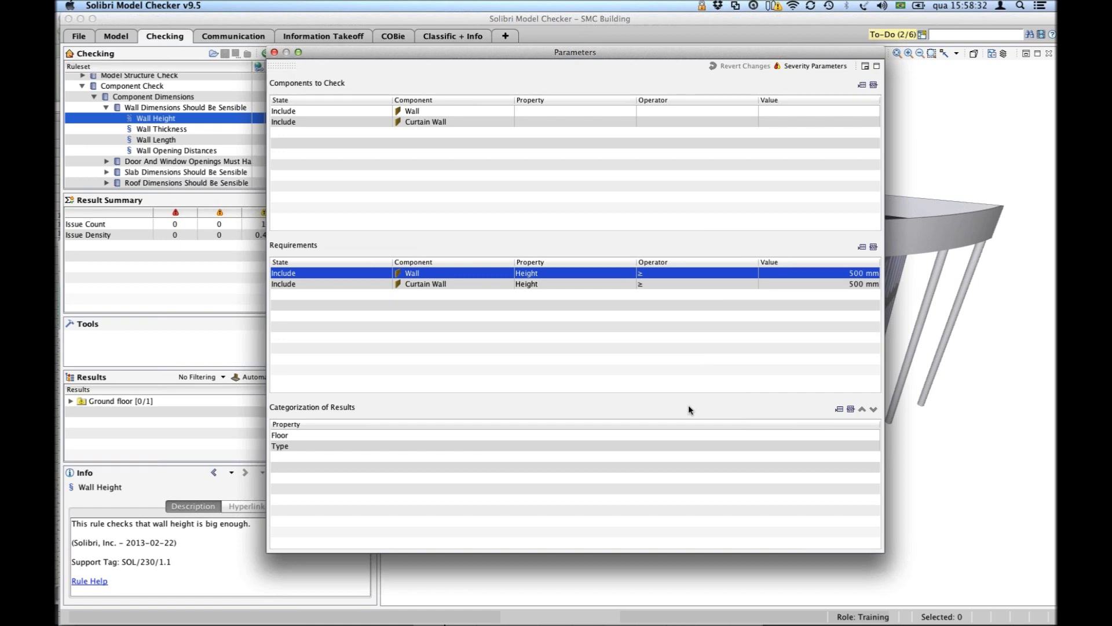
drag(649, 62, 855, 75)
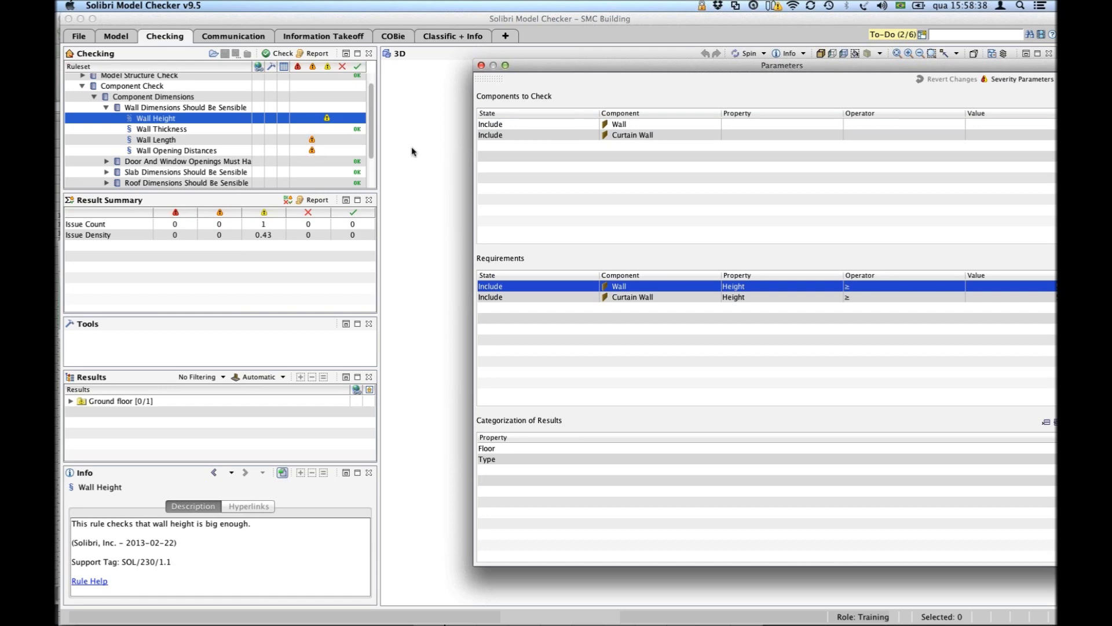
drag(565, 65, 411, 69)
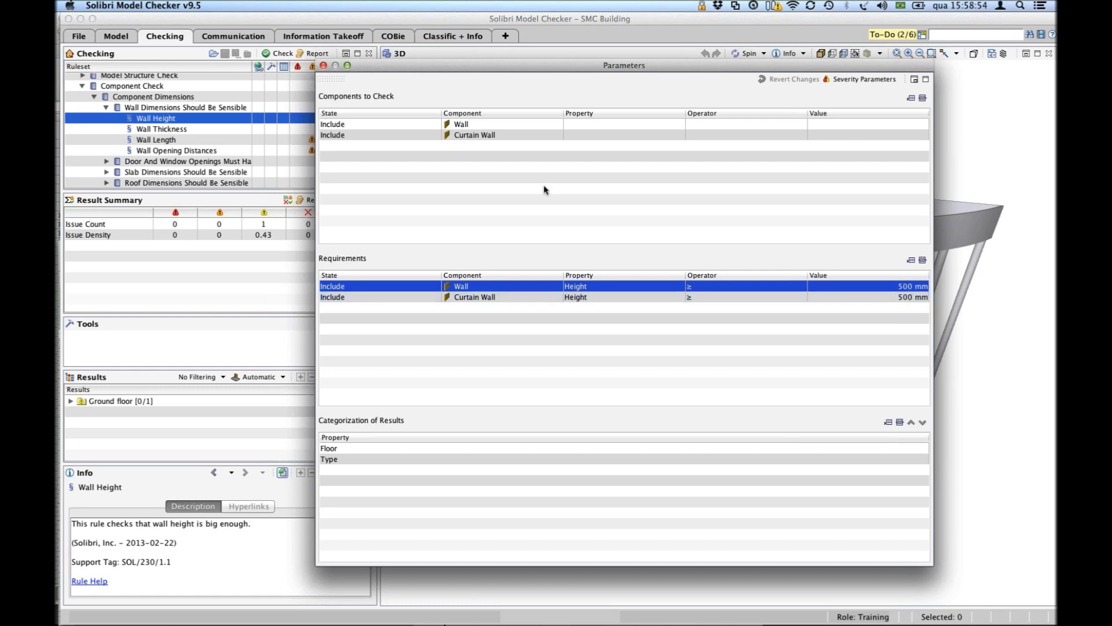
click(324, 66)
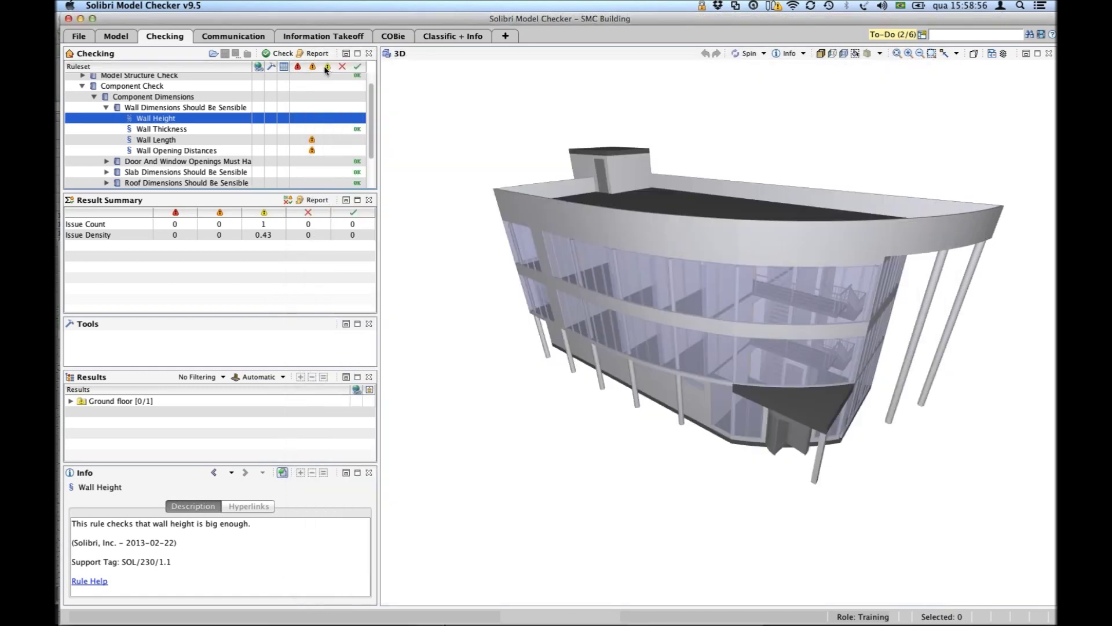
Check the model again against the Wall Height rule, proceeding despite the incomplete classification task.
click(148, 129)
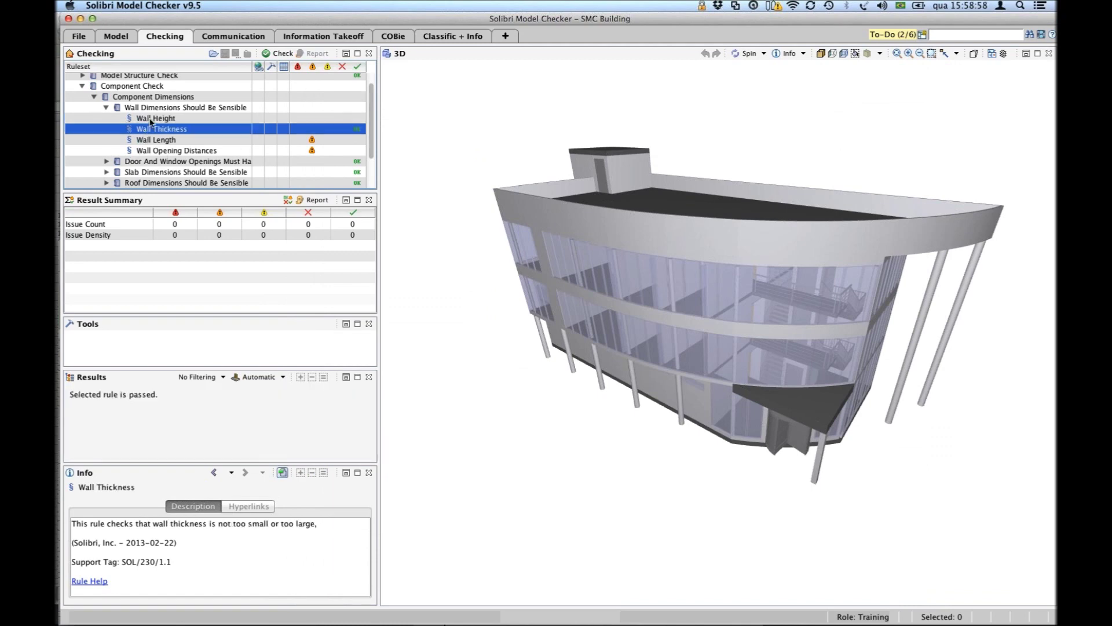
click(153, 119)
click(269, 56)
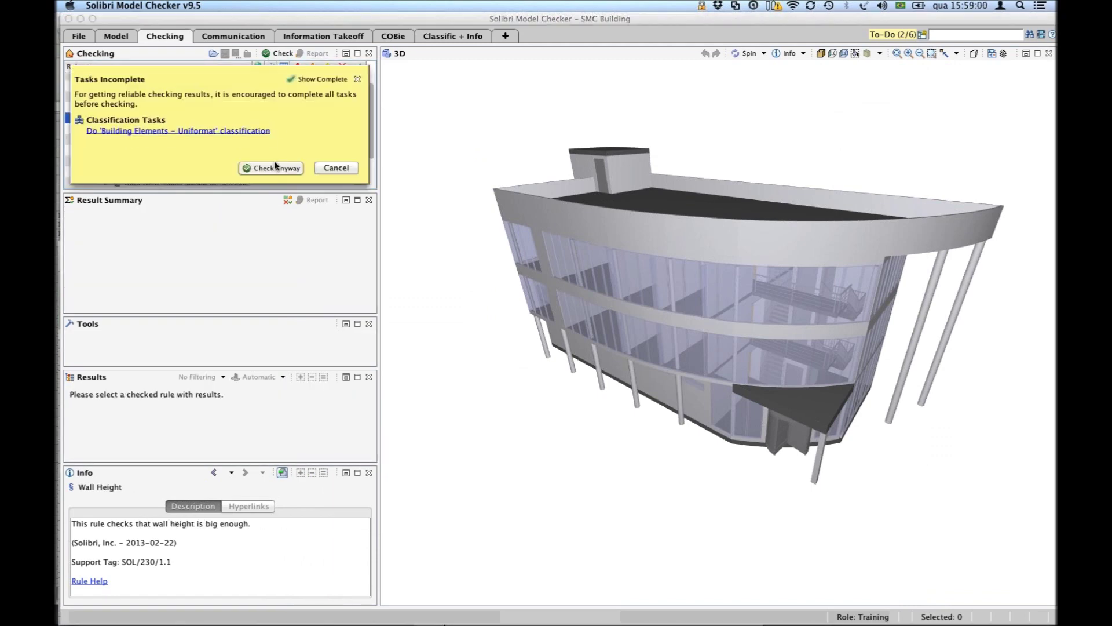
click(277, 168)
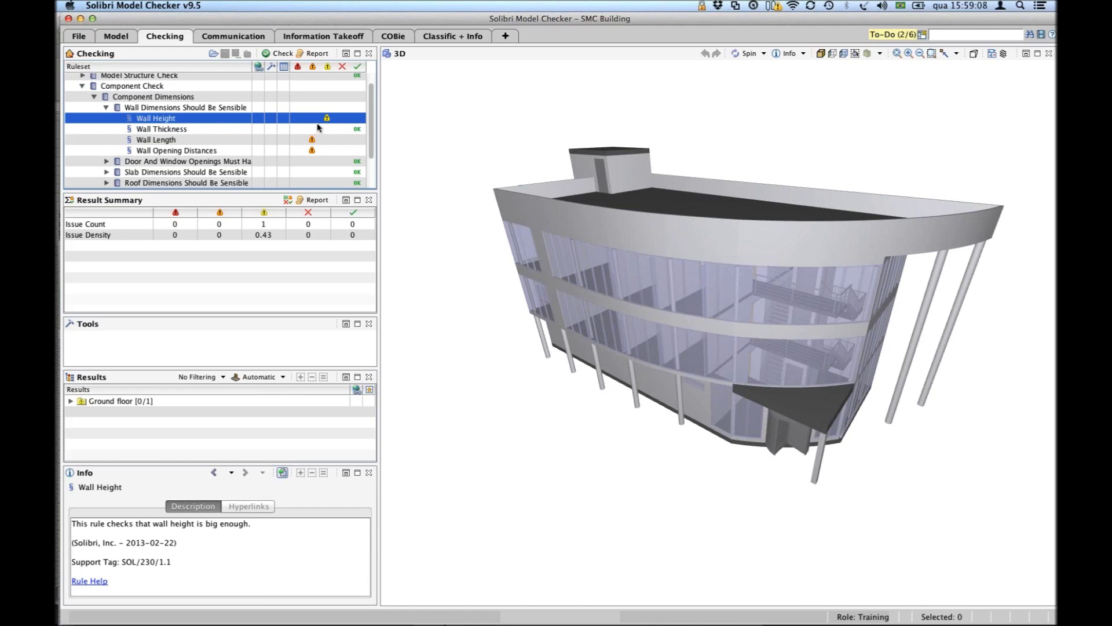
Show the Wall Height results for the Ground floor in 3D and expand them through type IW-5 30 to the flagged wall.
scroll(371, 139, down, 5)
scroll(368, 147, up, 7)
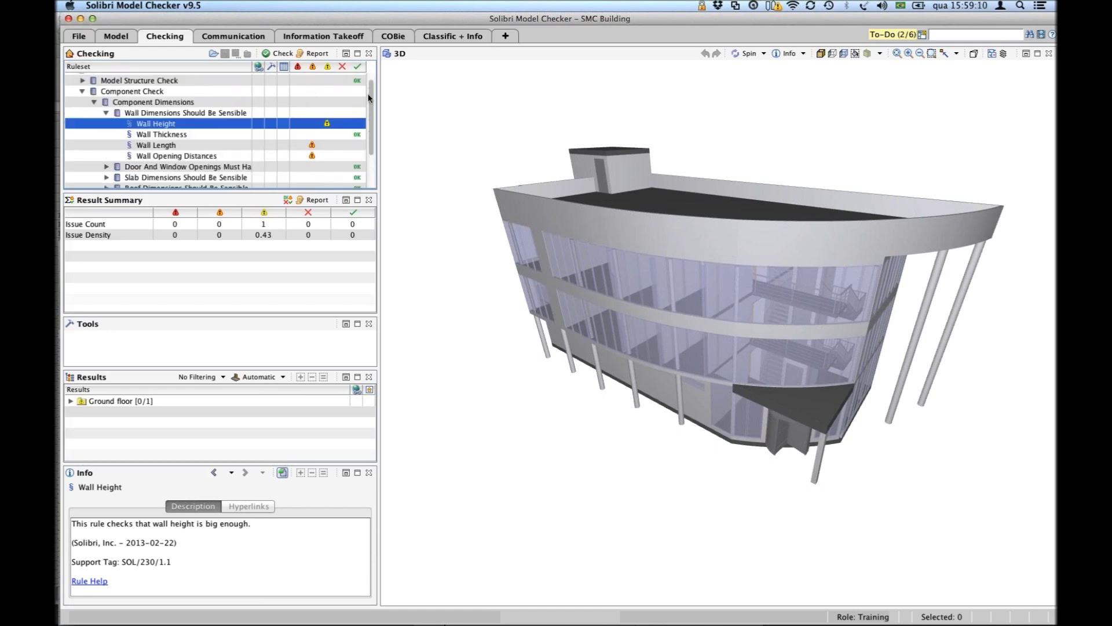
click(177, 124)
click(180, 134)
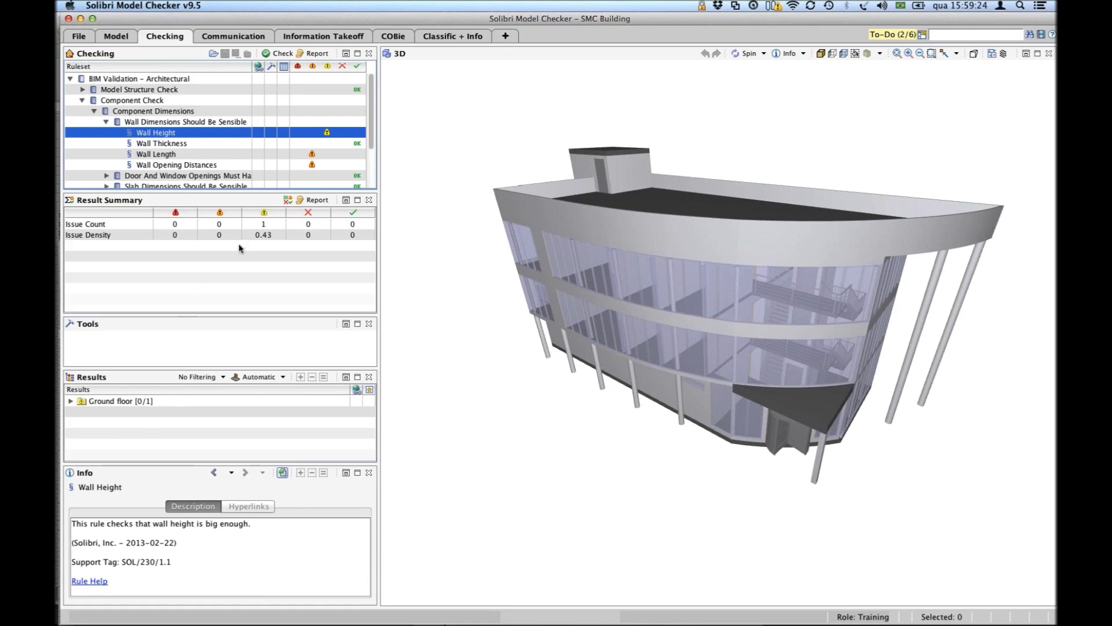
click(267, 225)
click(101, 403)
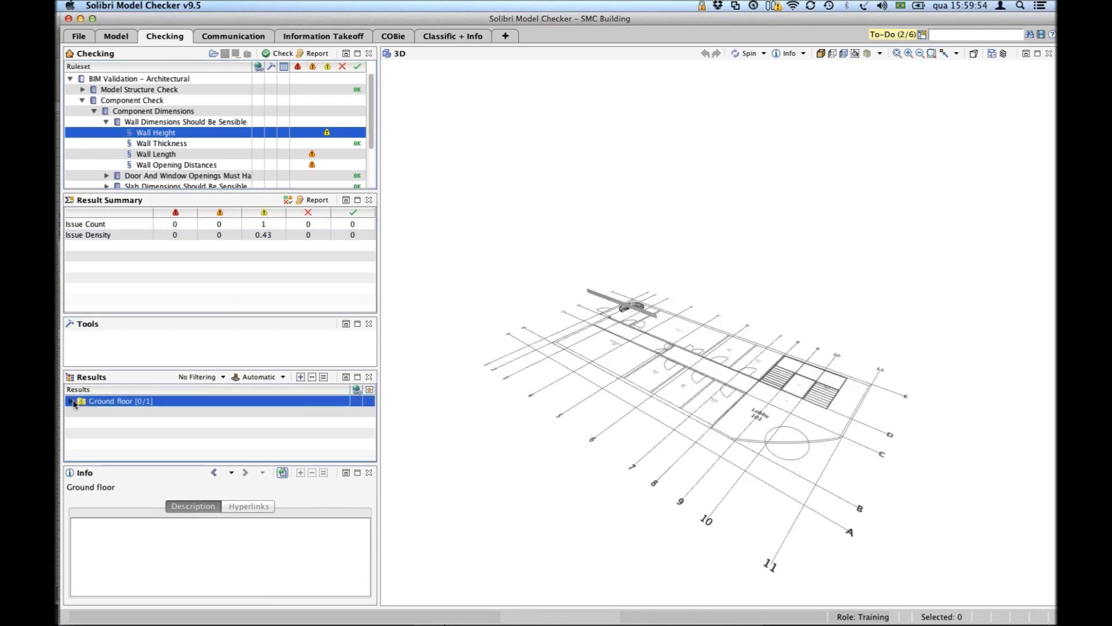
click(70, 401)
scroll(742, 369, up, 3)
scroll(740, 369, down, 3)
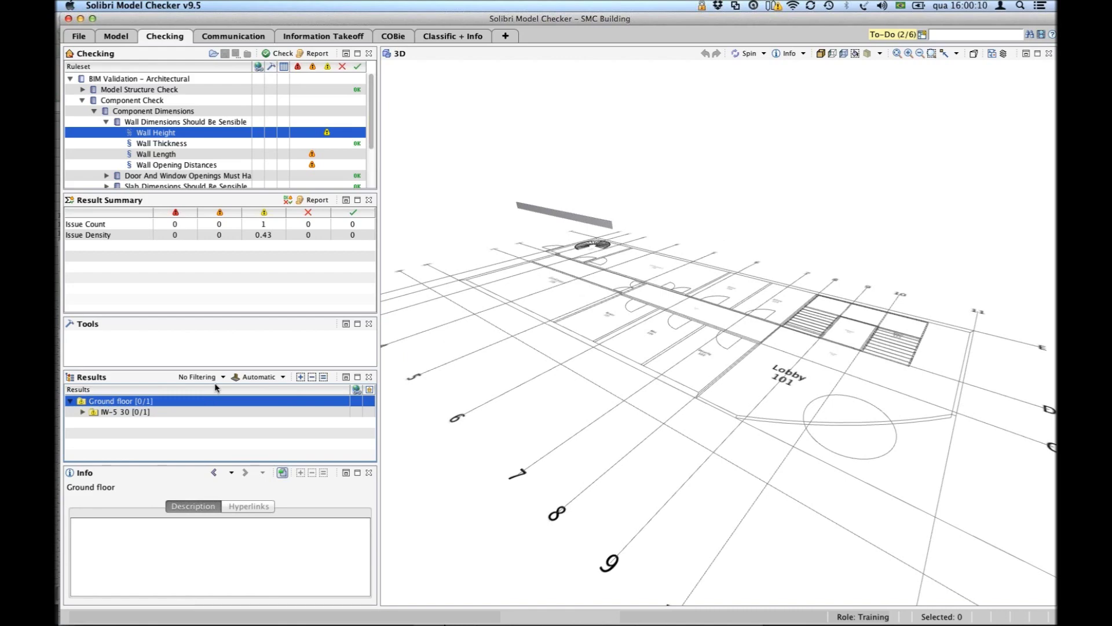
click(82, 412)
click(94, 423)
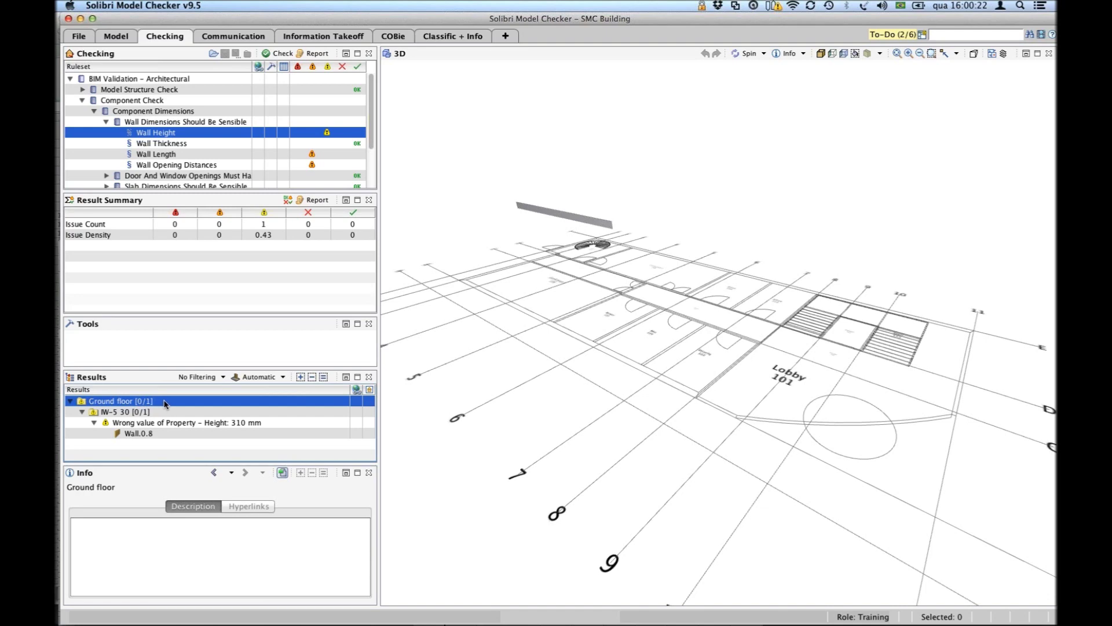
Read the description of the wrong height issue under IW-5 30 and inspect the flagged wall's surroundings in 3D.
click(123, 413)
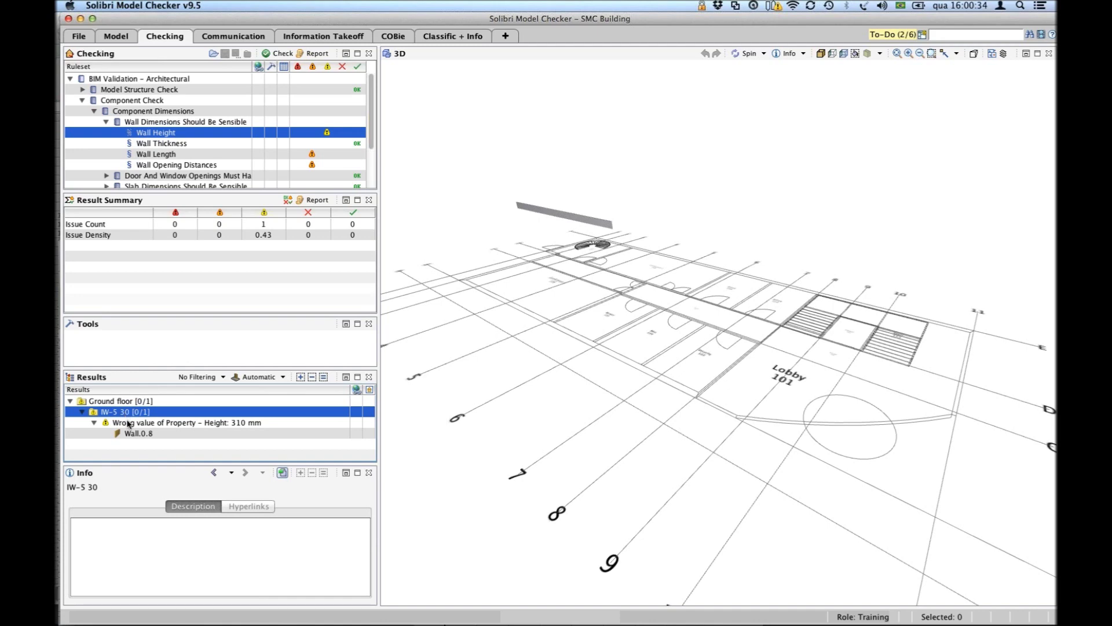
click(129, 423)
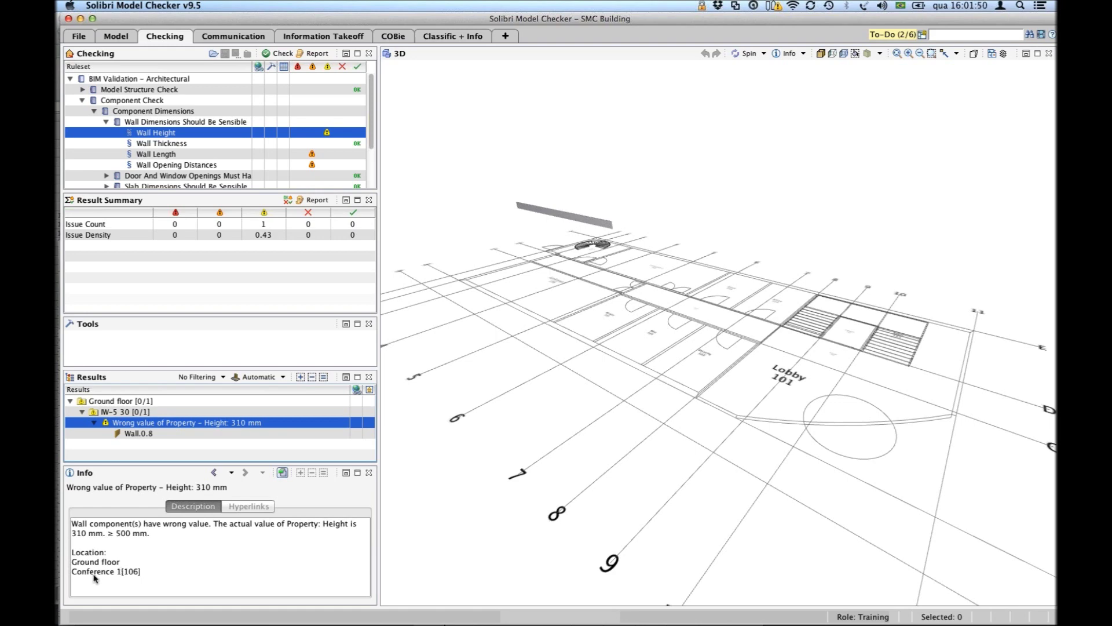
scroll(576, 294, up, 10)
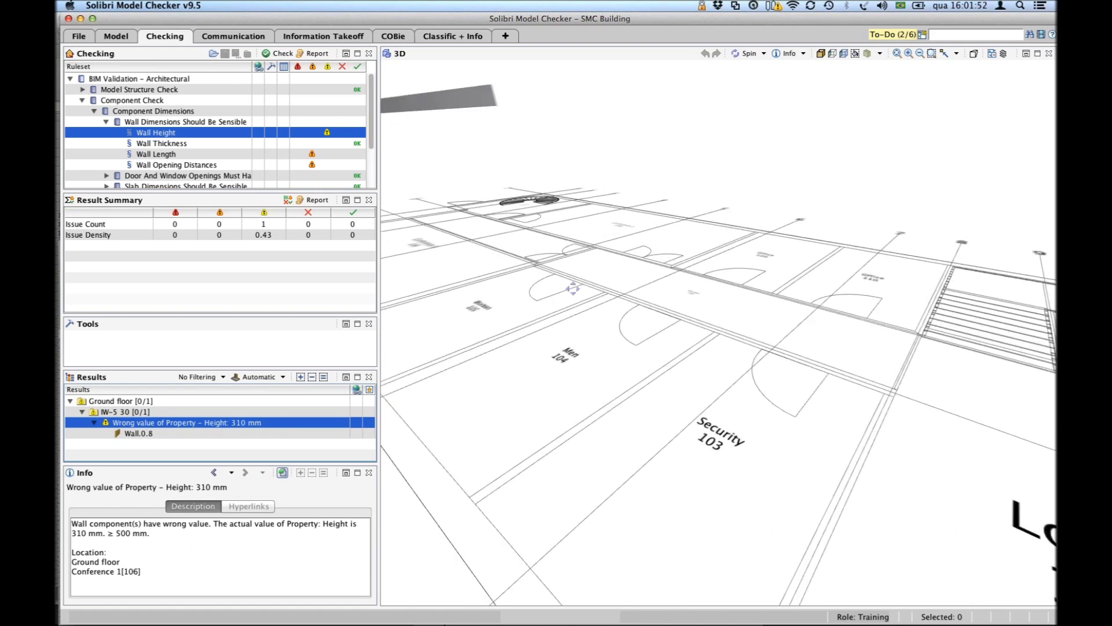
middle_drag(636, 342, 759, 340)
scroll(671, 375, up, 5)
scroll(745, 316, down, 10)
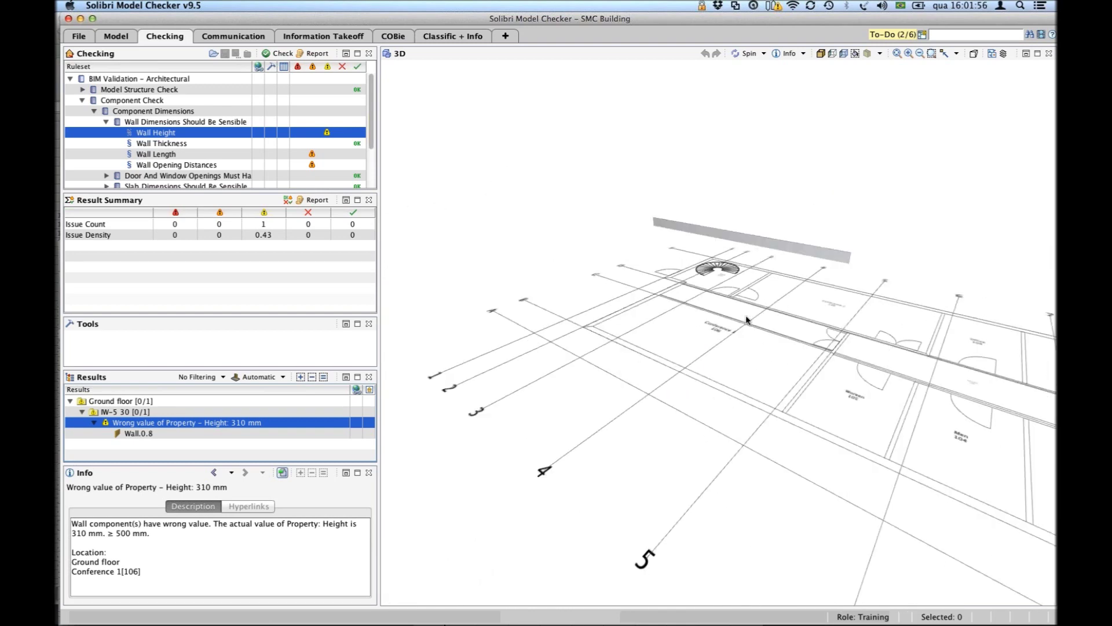
middle_drag(746, 322, 600, 293)
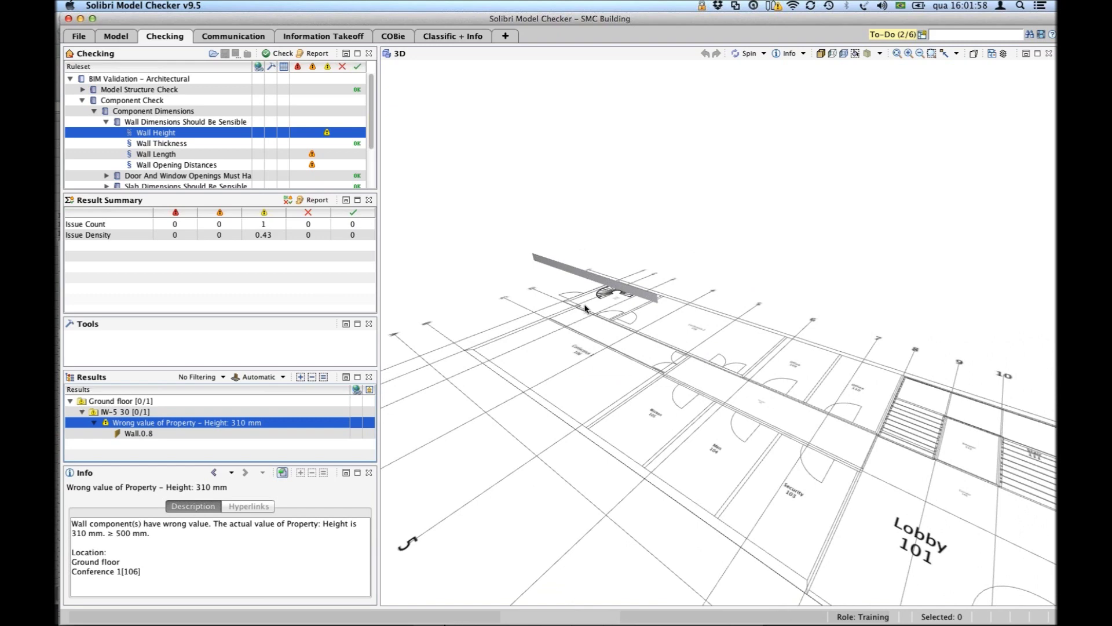
Highlight Wall.0.8 in 3D with its properties, and show the wrong height issue's zoomed view.
click(133, 435)
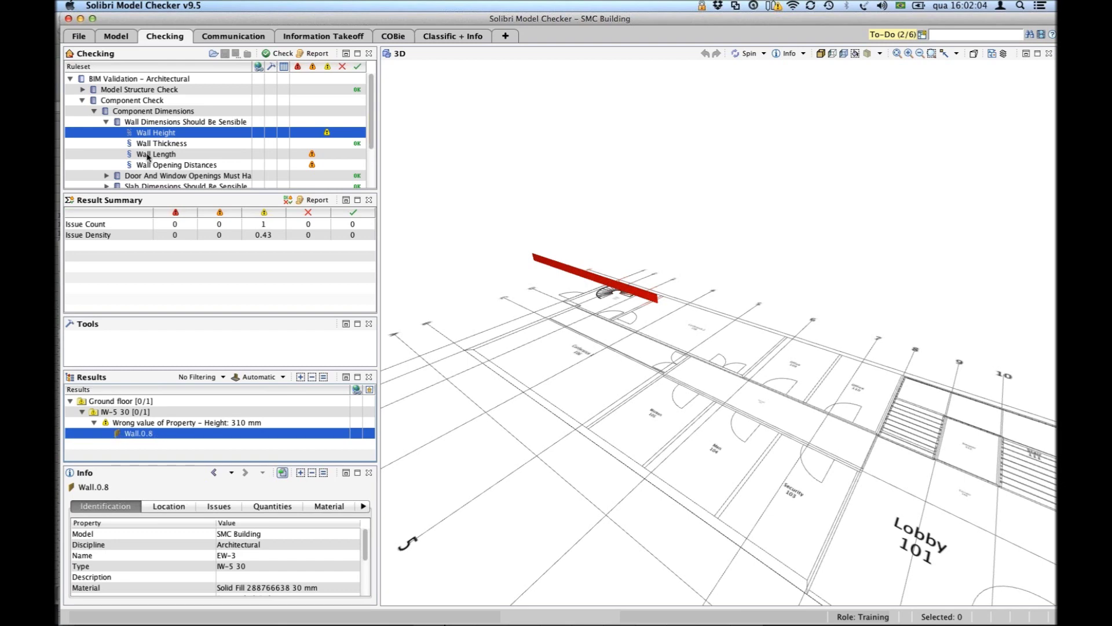
click(115, 423)
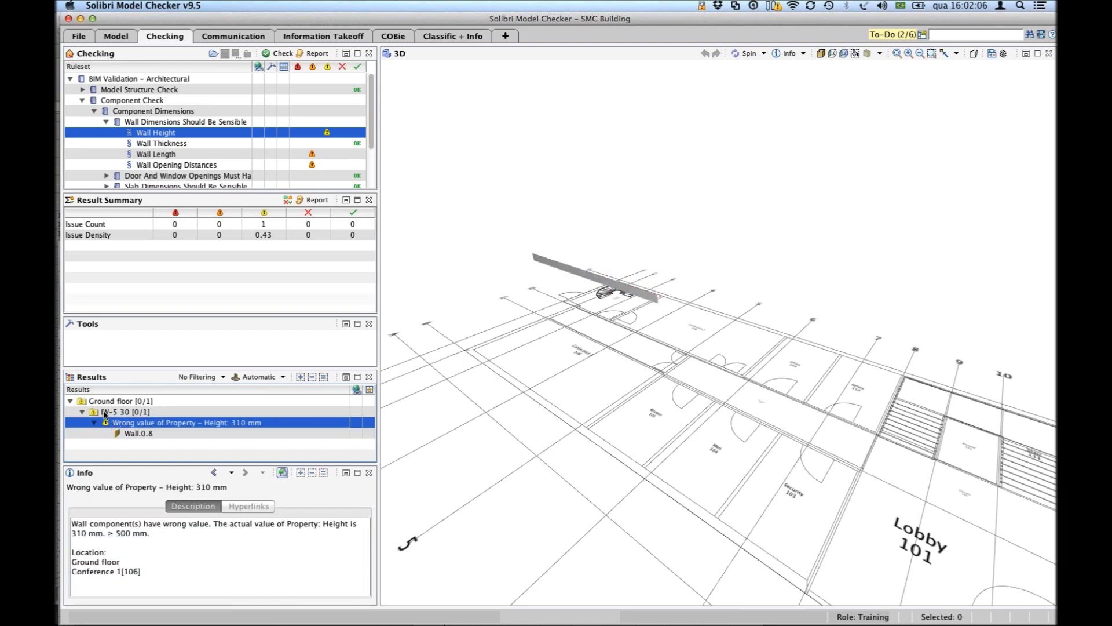
double_click(107, 425)
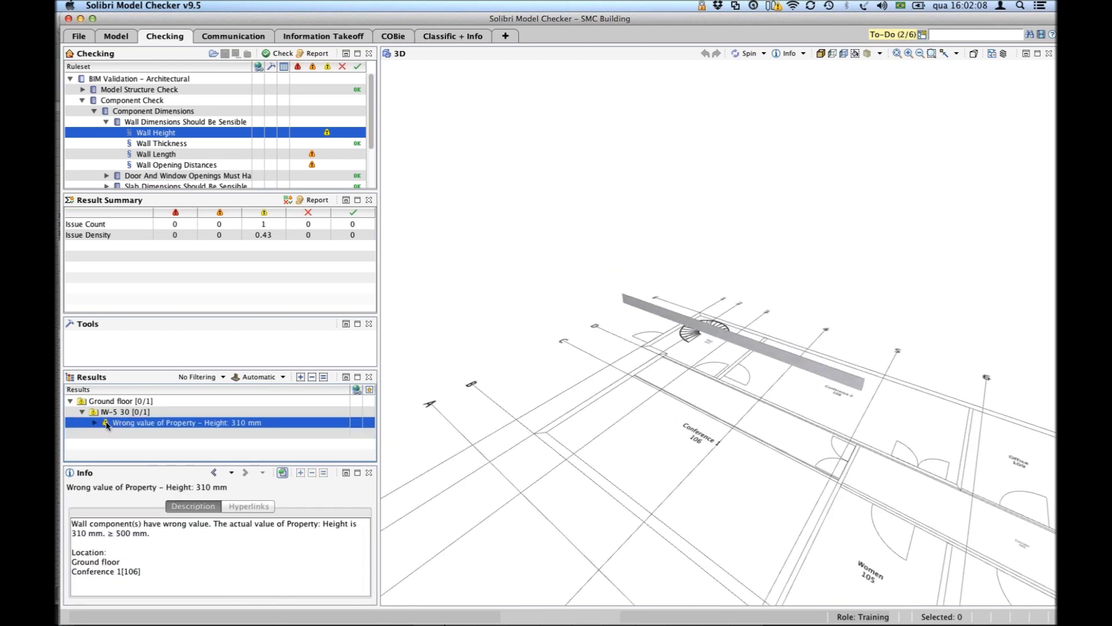
Inspect the wall flagged for wrong height from different angles above the ground floor plan in 3D.
scroll(690, 307, up, 5)
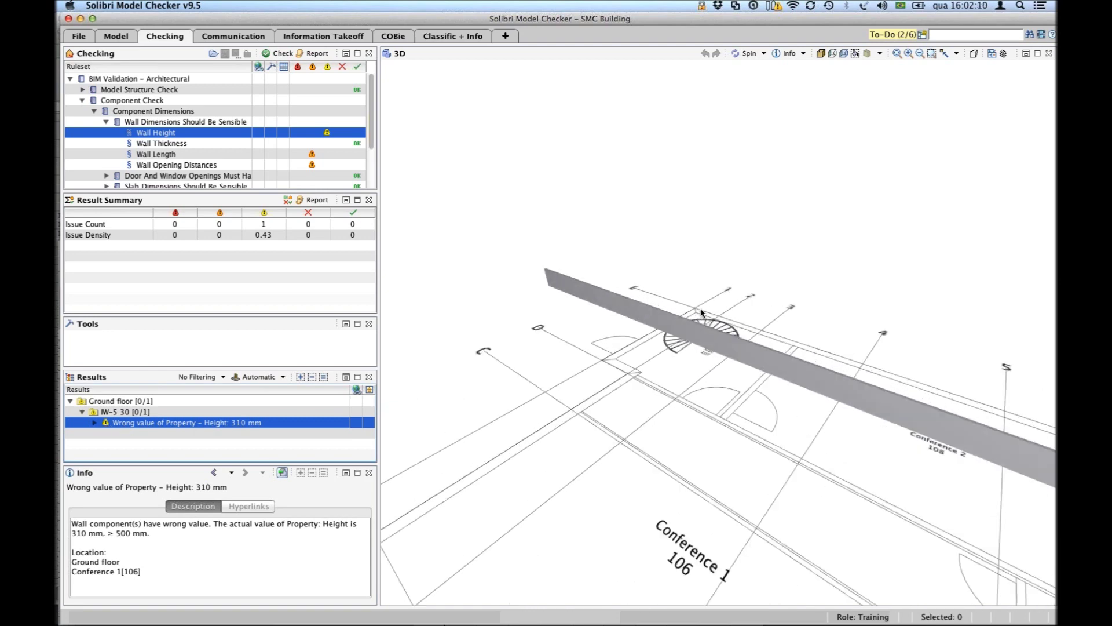
scroll(965, 396, down, 3)
drag(933, 386, 829, 329)
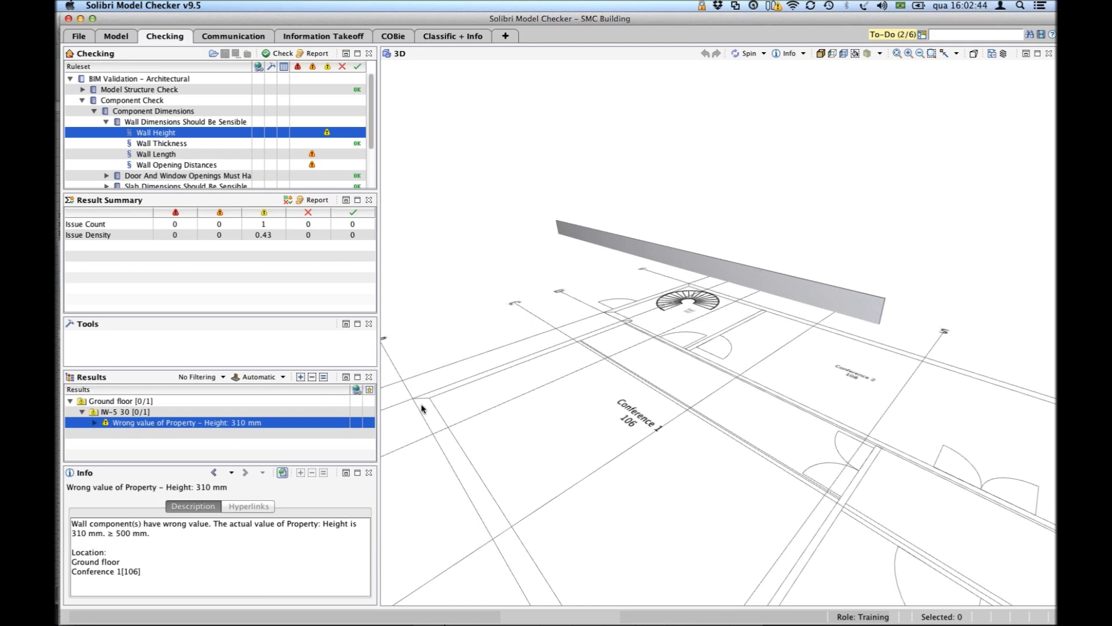
drag(738, 496, 869, 243)
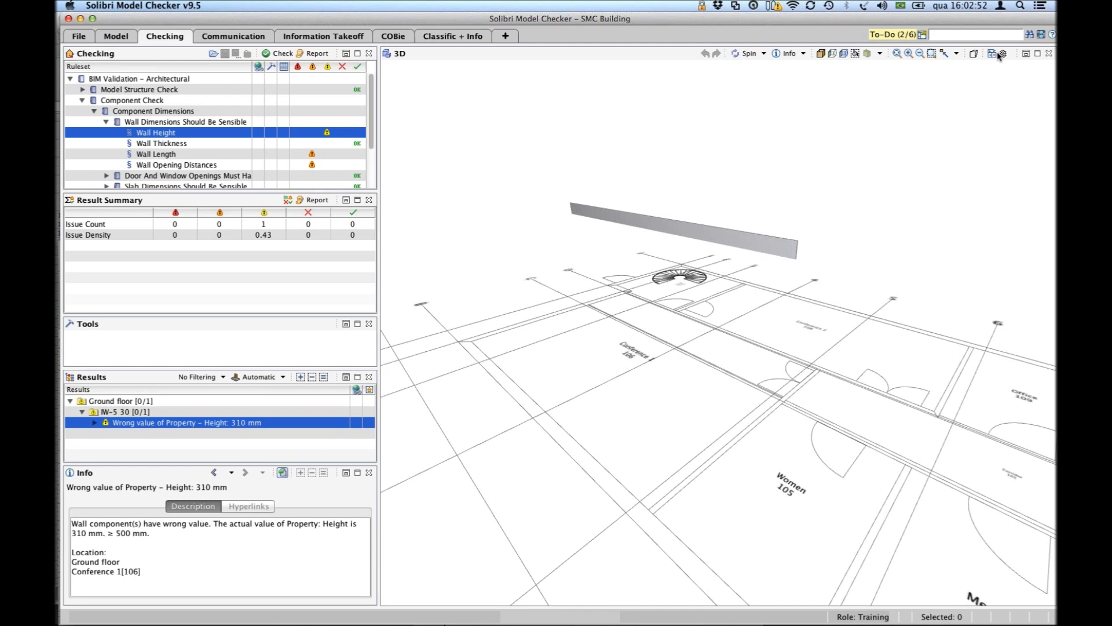
Show the floor plan sliders in 3D, add the upper floor's plan and hide the ground floor's plan.
drag(998, 23, 989, 23)
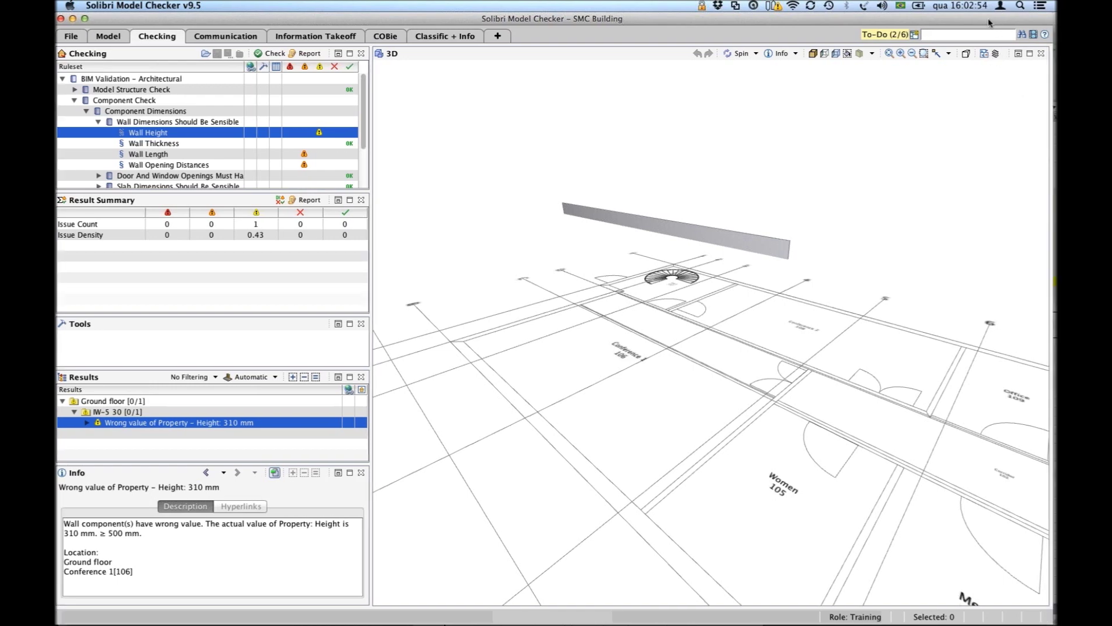
click(995, 54)
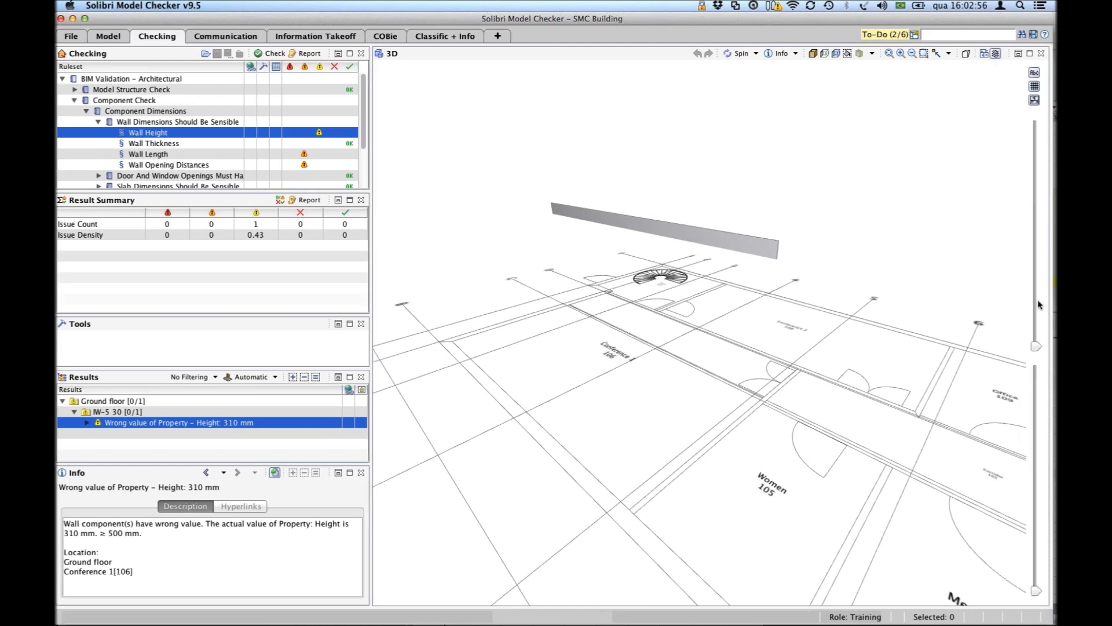
drag(1036, 341, 1036, 206)
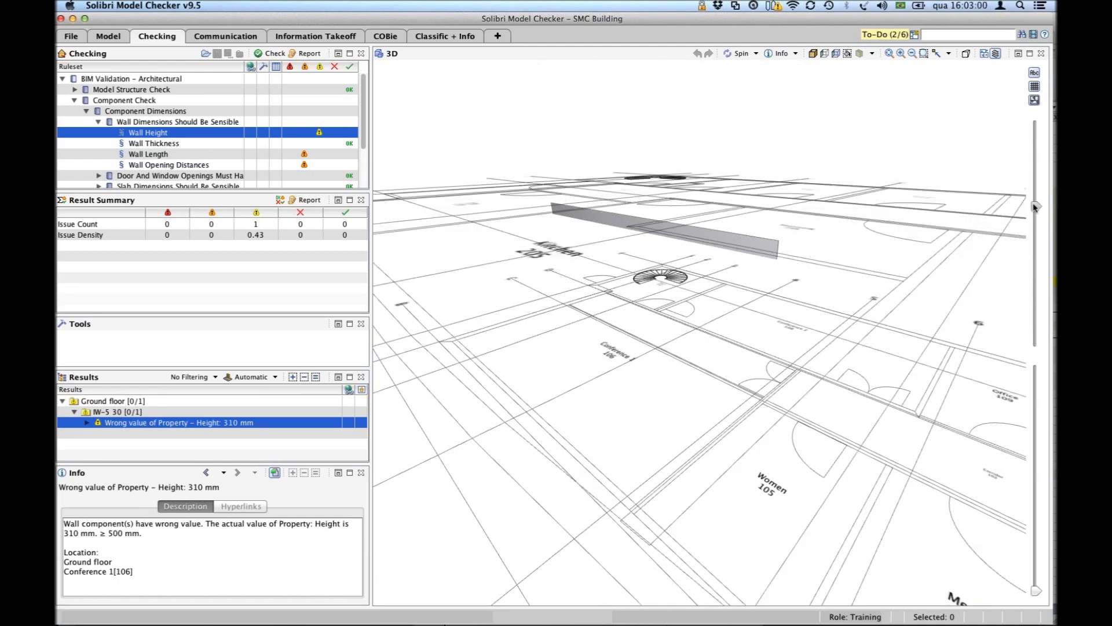
drag(1037, 592, 1034, 528)
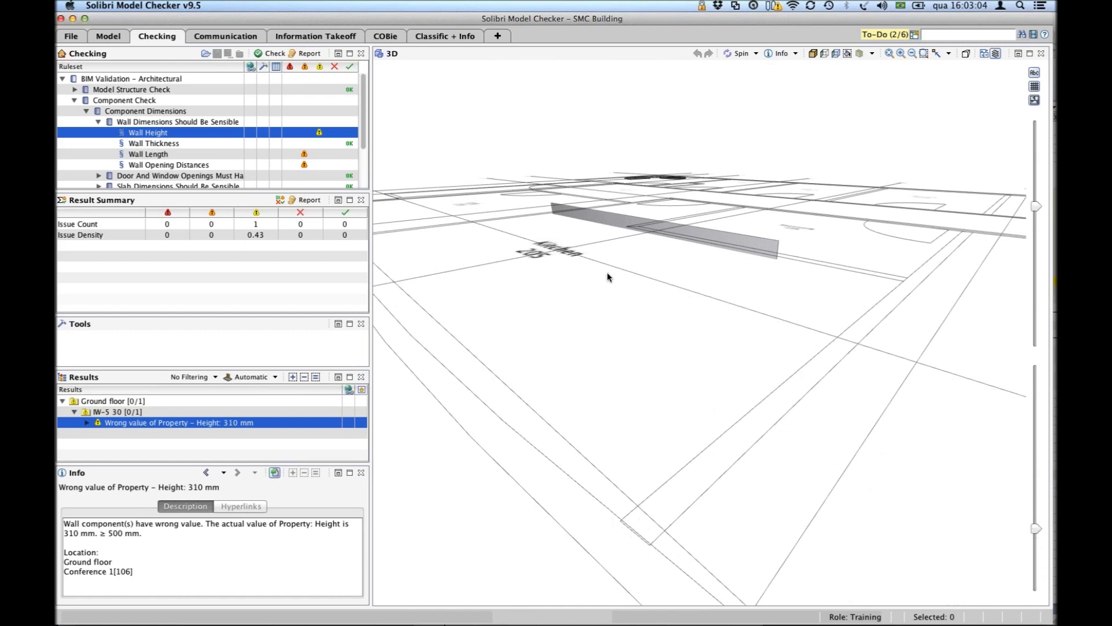
Compare the flagged wall with the upper and ground floor plans, then restore the ground floor plan alone.
scroll(609, 277, up, 5)
scroll(609, 276, down, 6)
drag(631, 277, 632, 362)
drag(1037, 213, 1037, 249)
drag(1037, 529, 1037, 590)
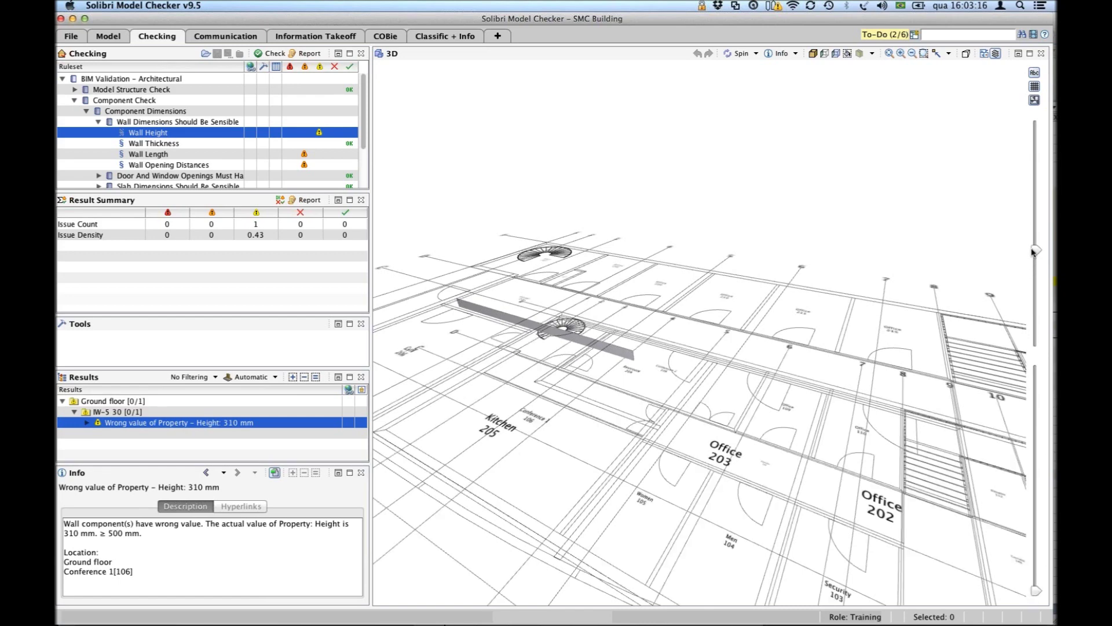
drag(1036, 250, 1037, 331)
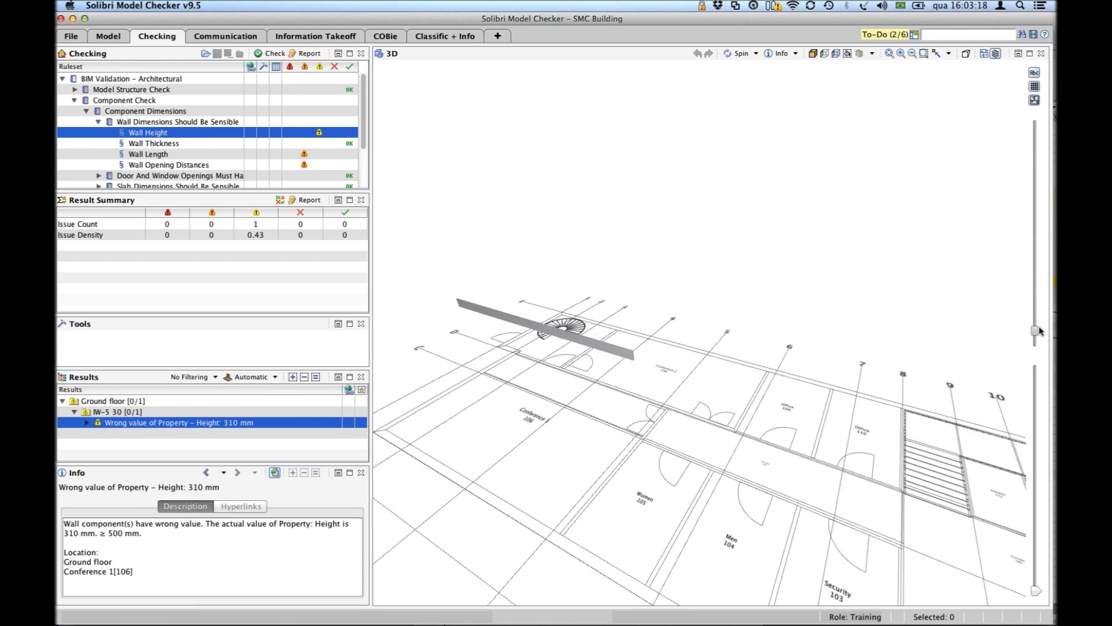
Set the results visualization to Transparent and view the flagged wall up close within the surrounding building.
middle_drag(628, 348, 646, 249)
drag(644, 281, 612, 225)
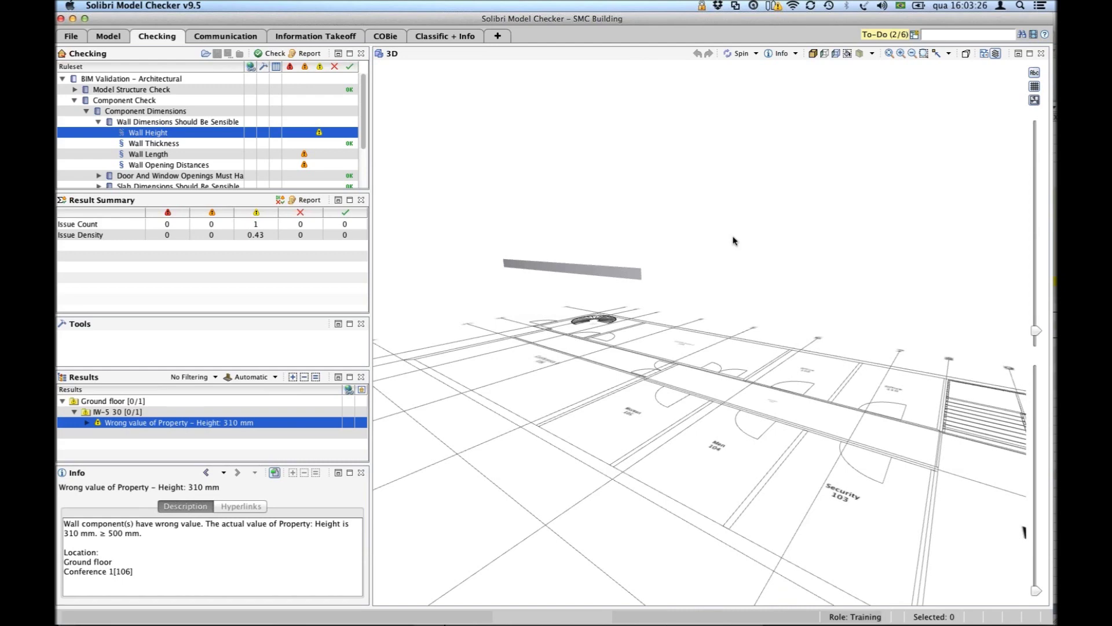
drag(733, 242, 843, 273)
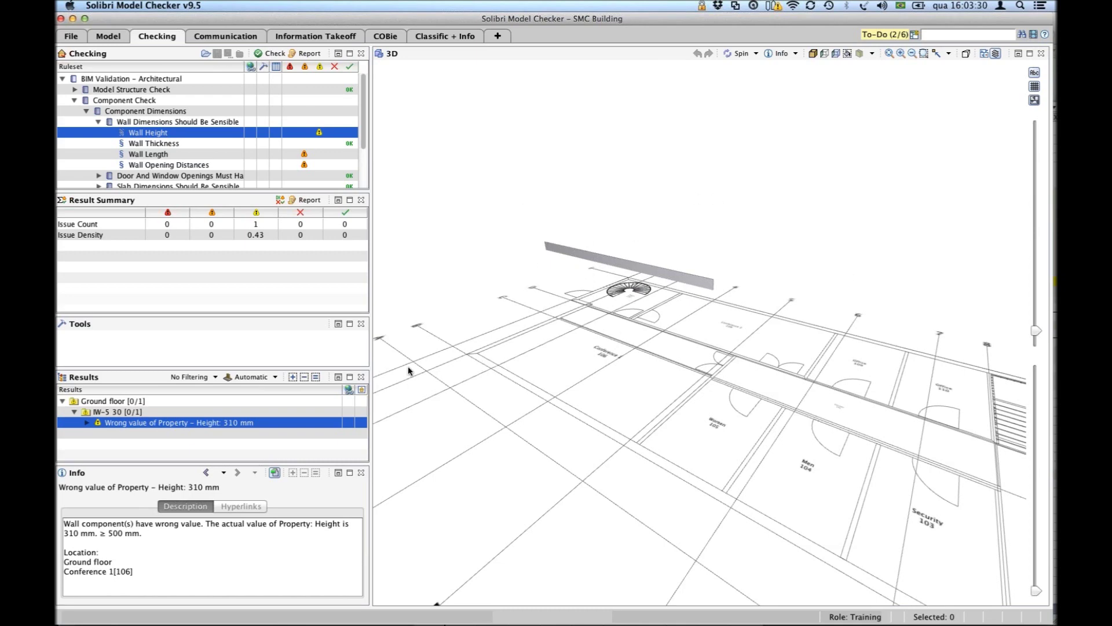
click(276, 378)
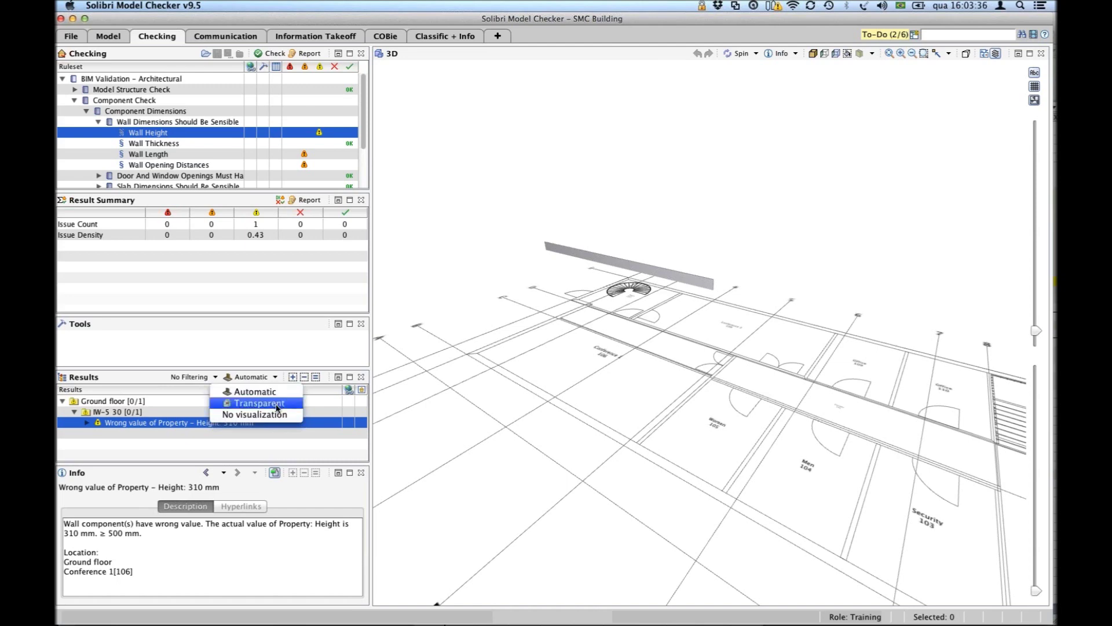
click(277, 404)
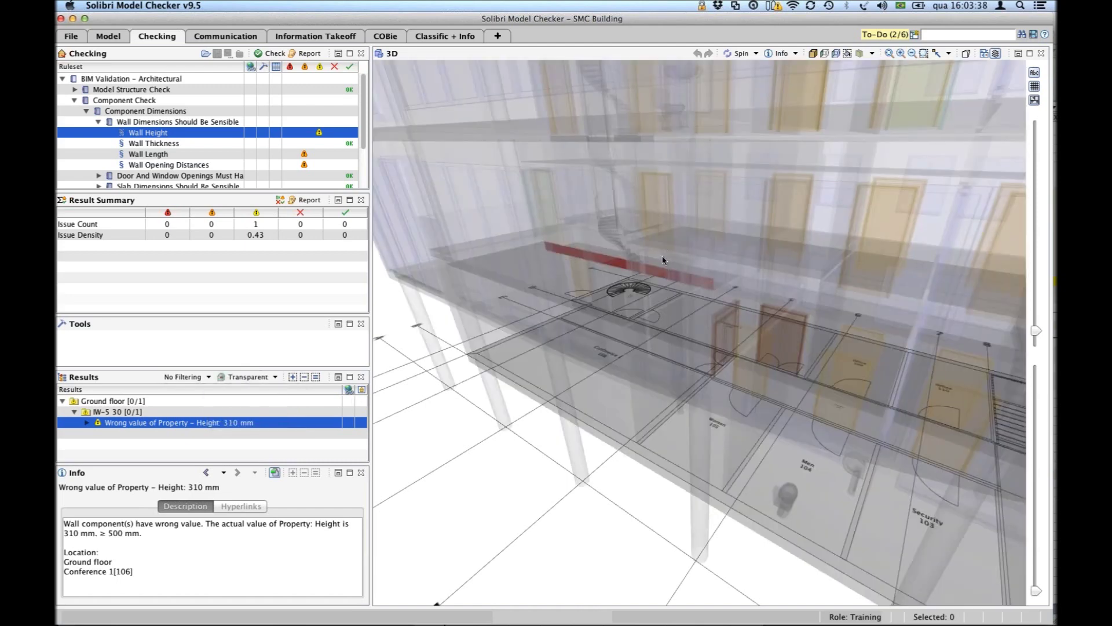
scroll(634, 263, up, 5)
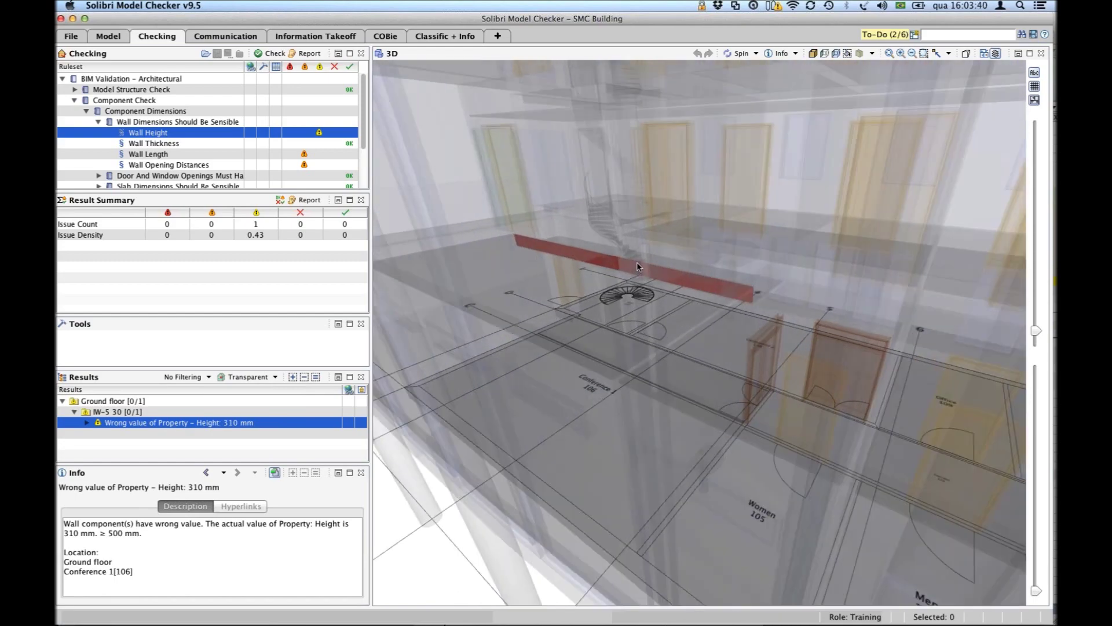
scroll(637, 266, up, 5)
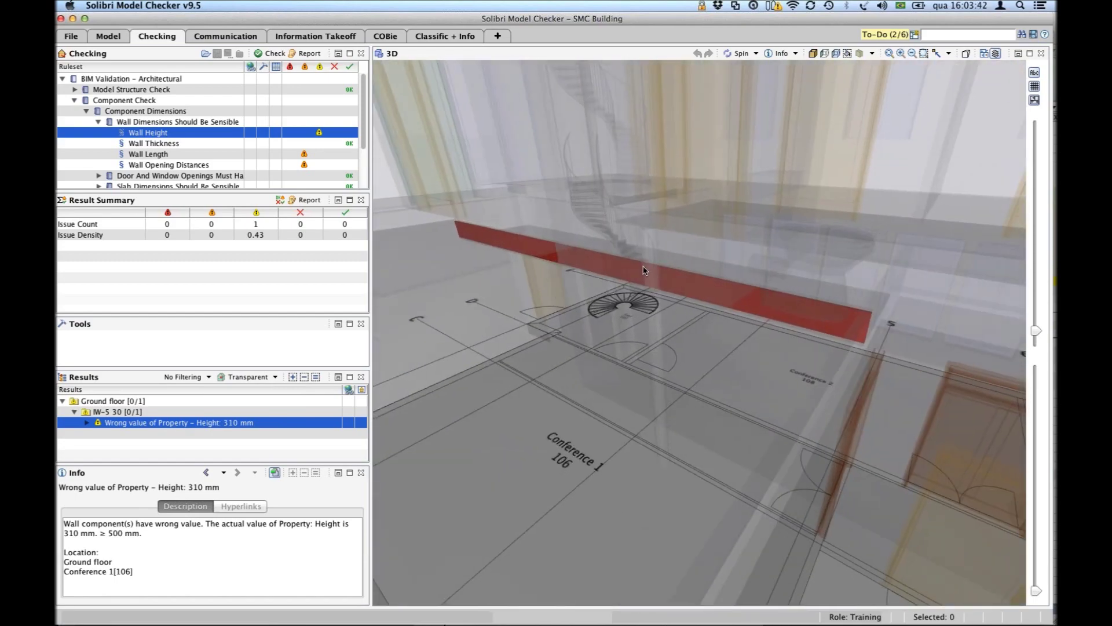
Examine the flagged wall above Conference 1 and the spiral stair from several viewpoints in the transparent model.
mouse_move(627, 271)
mouse_down()
mouse_move(633, 261)
mouse_move(599, 293)
mouse_move(762, 286)
mouse_move(794, 266)
mouse_move(746, 235)
mouse_move(510, 246)
mouse_move(638, 325)
mouse_move(743, 357)
mouse_move(912, 329)
mouse_up()
scroll(657, 327, up, 5)
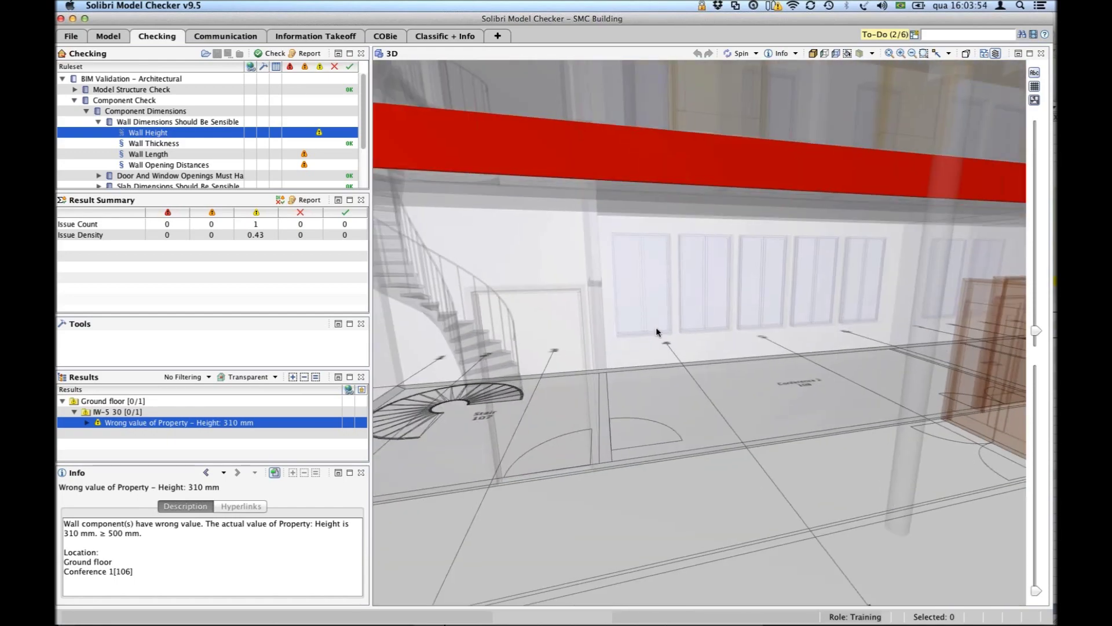
drag(657, 328, 719, 338)
scroll(718, 338, down, 5)
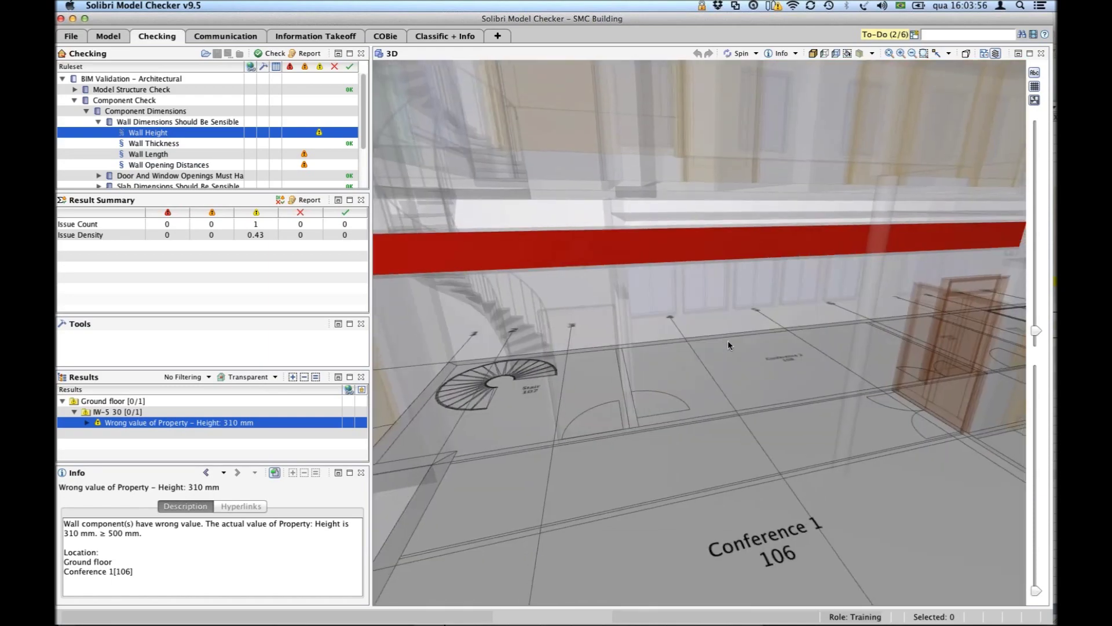
middle_drag(728, 339, 786, 313)
drag(732, 329, 494, 209)
mouse_move(719, 266)
mouse_down()
mouse_move(548, 264)
mouse_move(527, 268)
mouse_move(529, 310)
mouse_move(489, 316)
mouse_move(412, 288)
mouse_move(589, 306)
mouse_move(669, 294)
mouse_up()
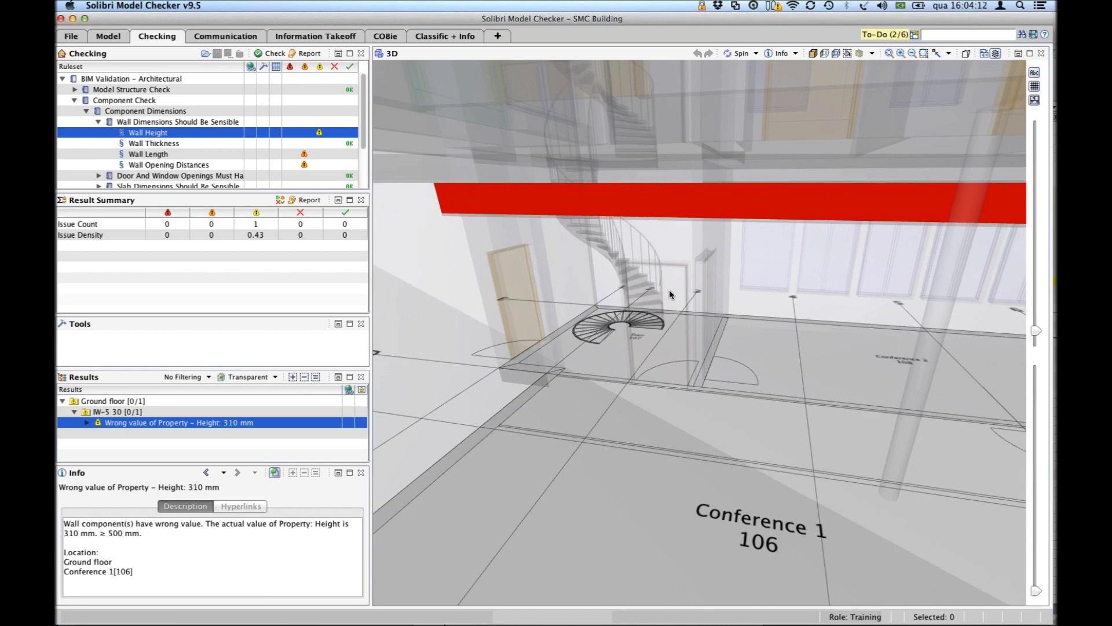
mouse_move(670, 291)
Review the Wall Length rule's parameters for components and length requirements, then close them.
click(158, 155)
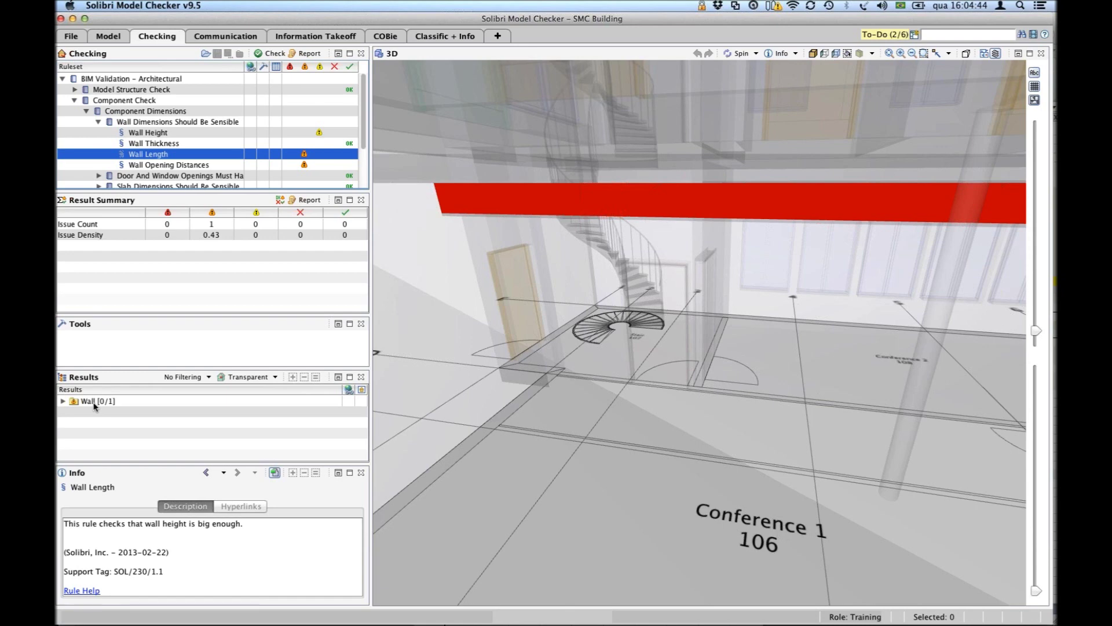
right_click(157, 154)
click(194, 187)
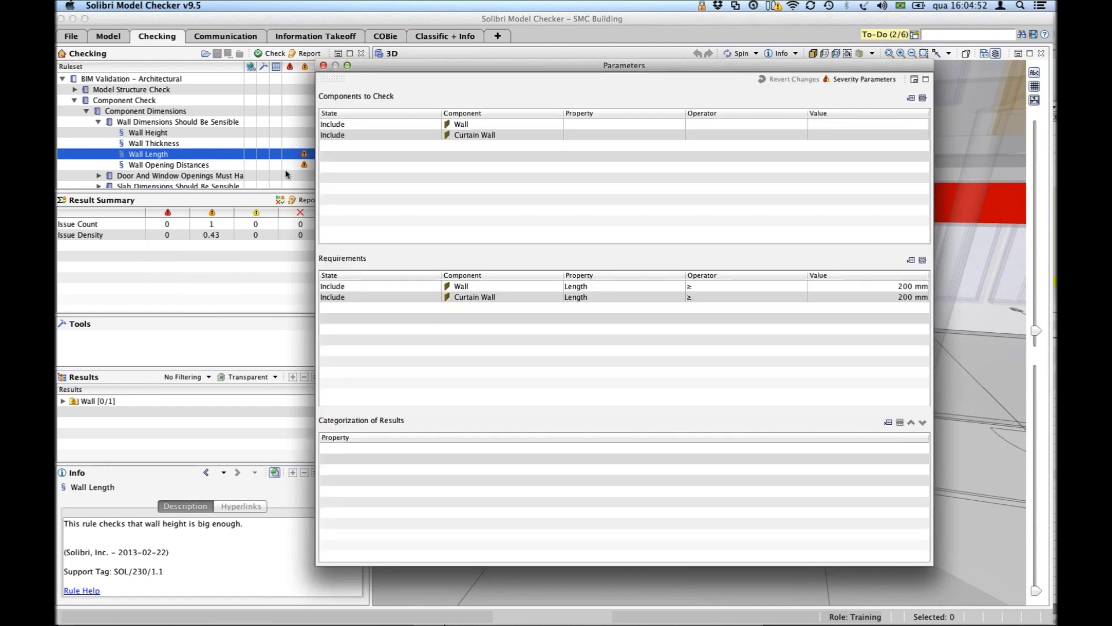
click(323, 65)
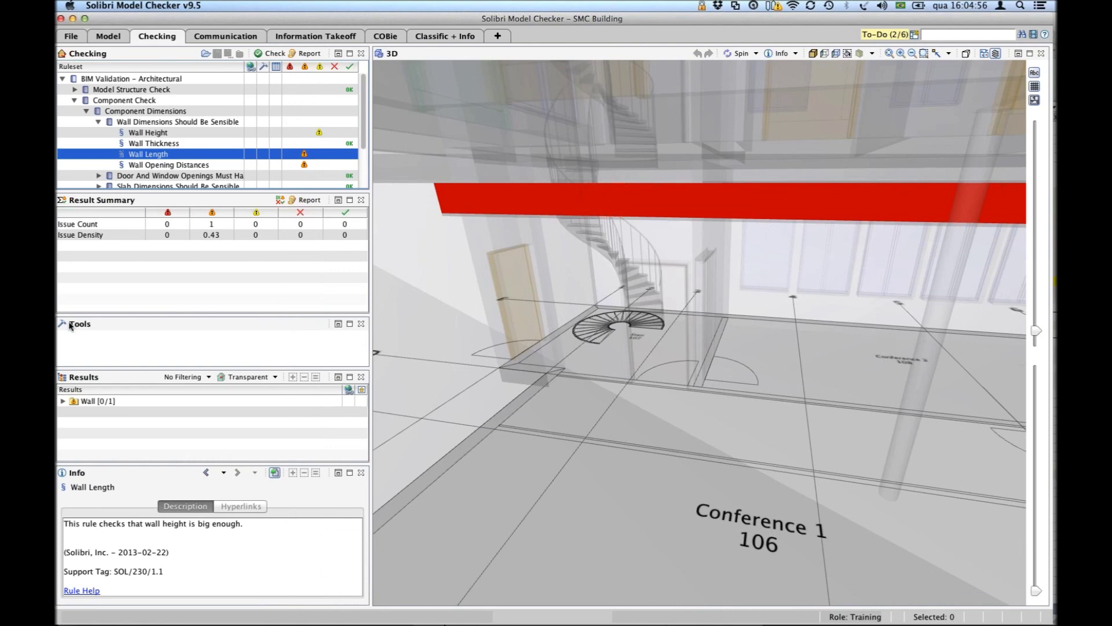
Show the Wall Length result in 3D, read the wrong length issue's description and expand it to the flagged wall.
click(91, 403)
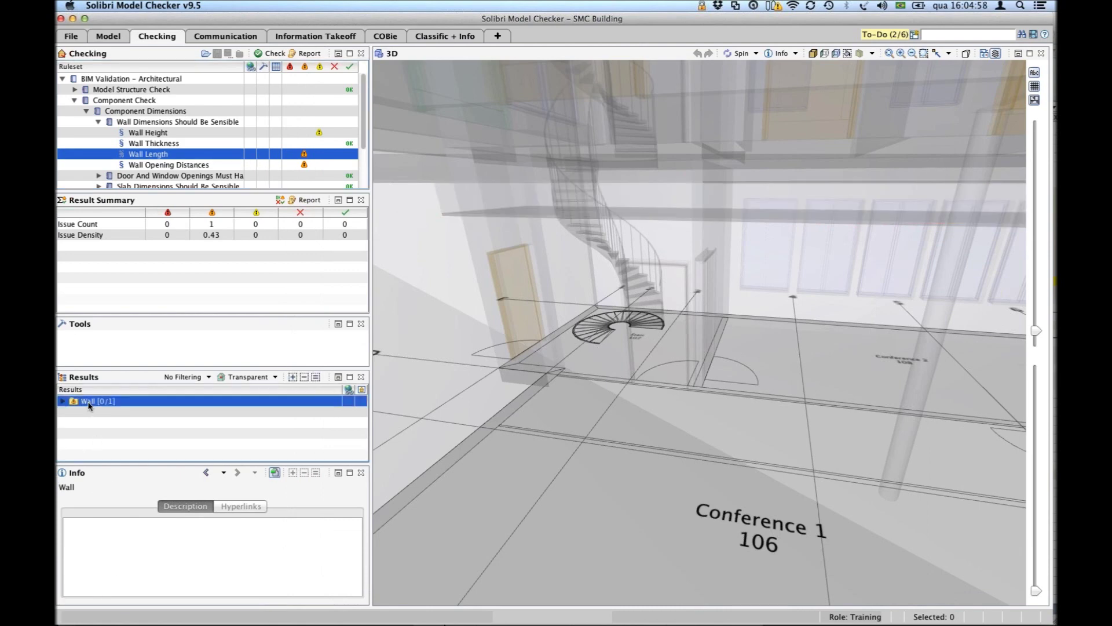
double_click(89, 403)
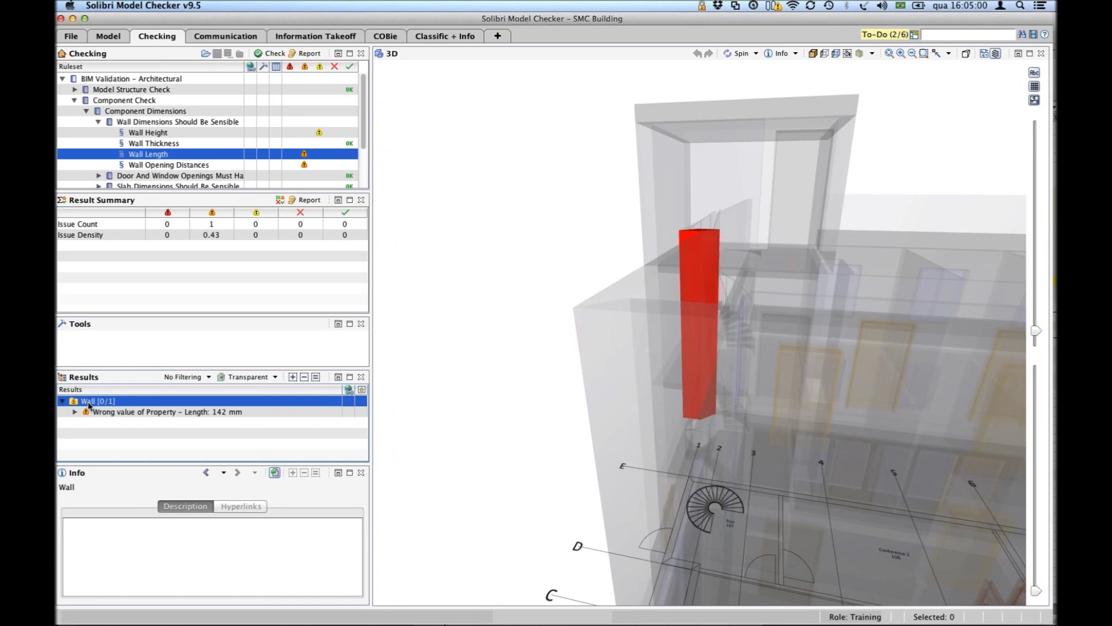
drag(651, 253, 738, 317)
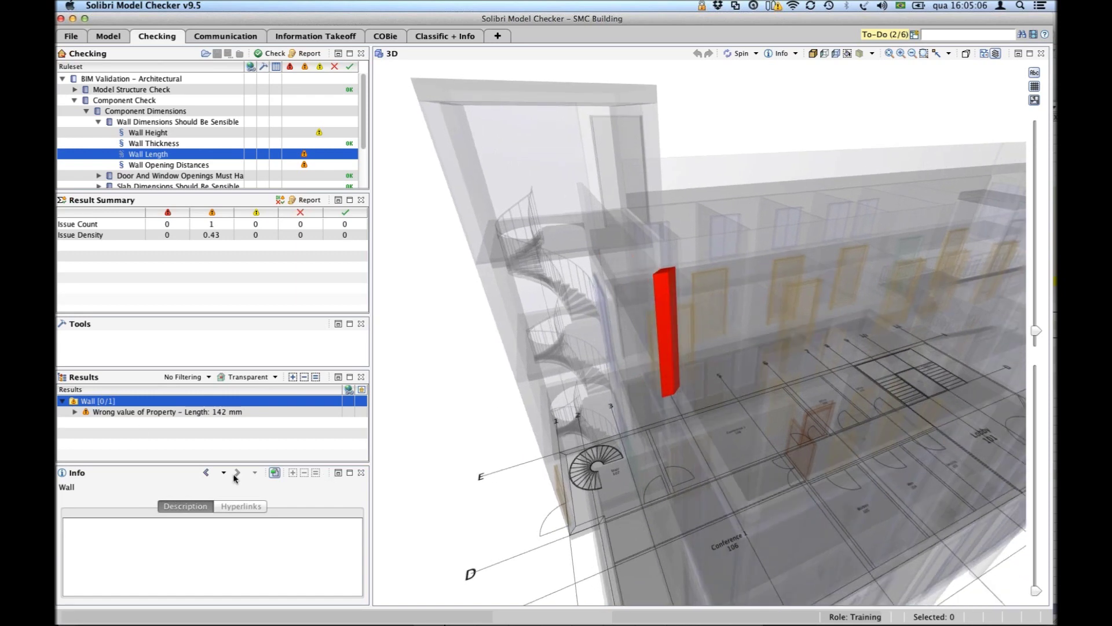
click(149, 414)
click(73, 412)
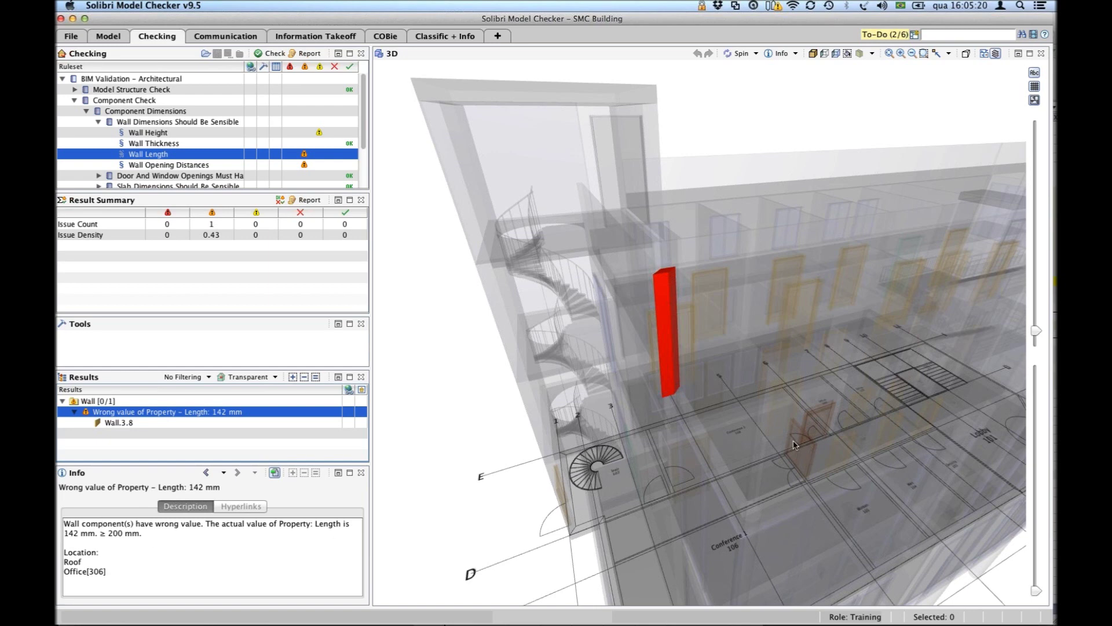
Inspect the wall flagged for wrong length and its position at roof level from around the building.
mouse_move(699, 330)
mouse_down()
mouse_move(613, 493)
mouse_move(479, 485)
mouse_move(747, 423)
mouse_move(755, 396)
mouse_move(640, 311)
mouse_move(517, 339)
mouse_move(401, 333)
mouse_up()
middle_drag(772, 123, 601, 73)
scroll(698, 226, down, 5)
scroll(698, 226, down, 4)
drag(752, 235, 793, 167)
middle_drag(793, 167, 700, 121)
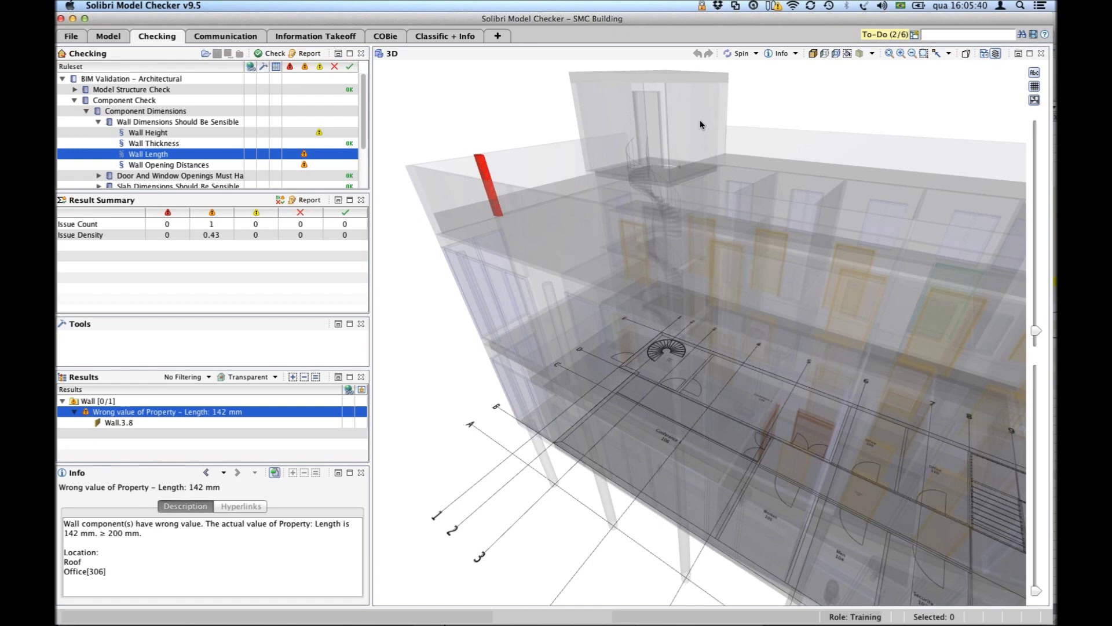
Show the Wall Opening Distances results for wall types EW-4 100 and EW-5 100 in 3D, returning to EW-4 100.
click(186, 168)
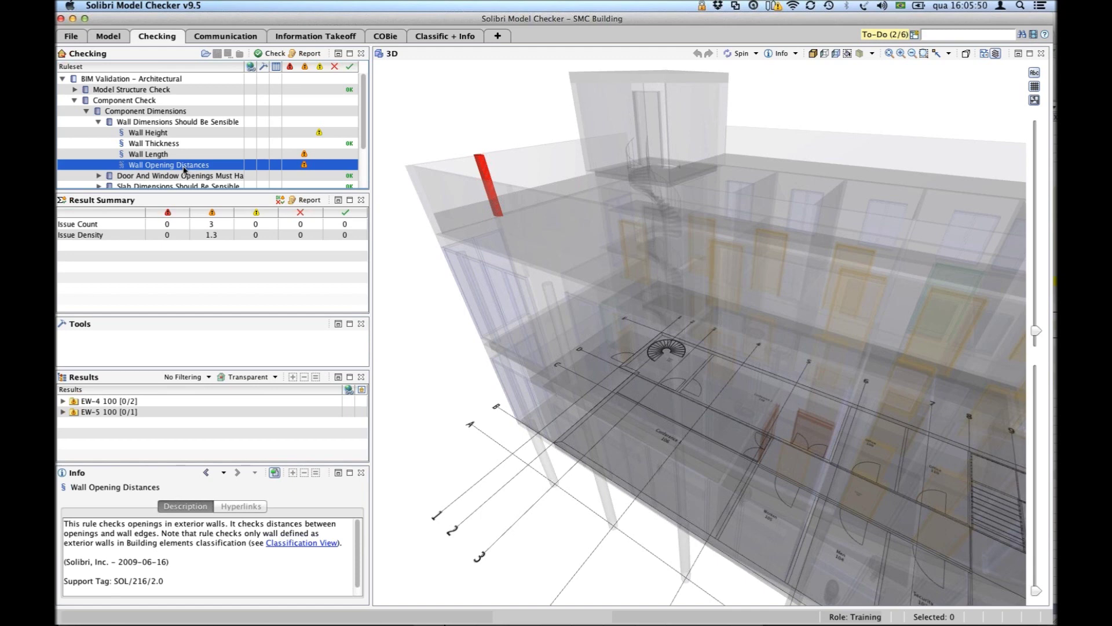
click(109, 402)
double_click(109, 402)
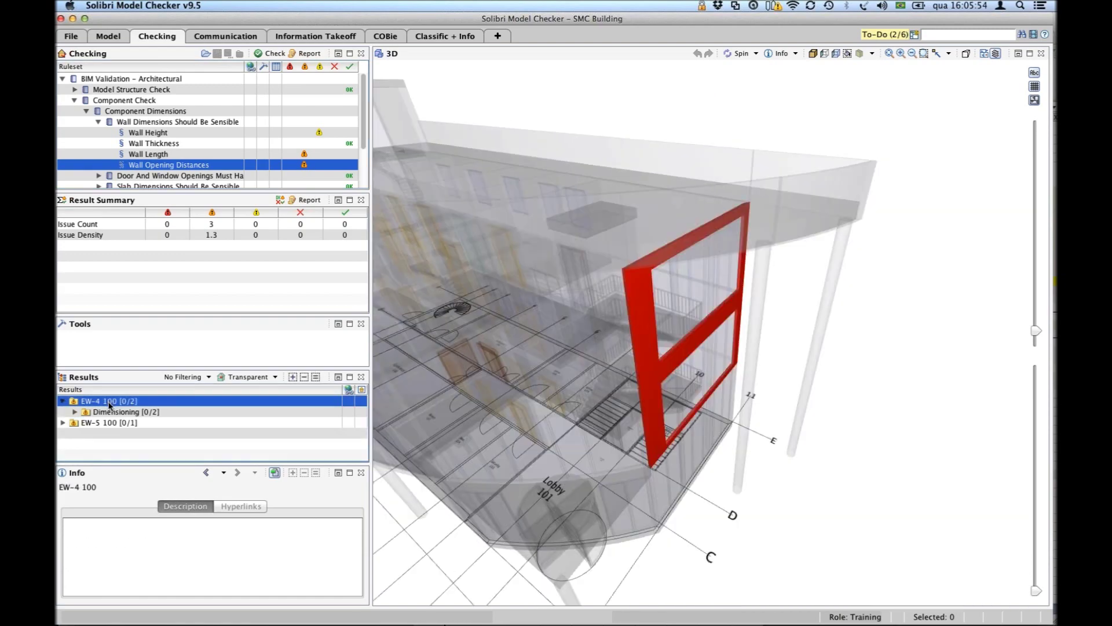
click(63, 423)
click(133, 424)
double_click(133, 425)
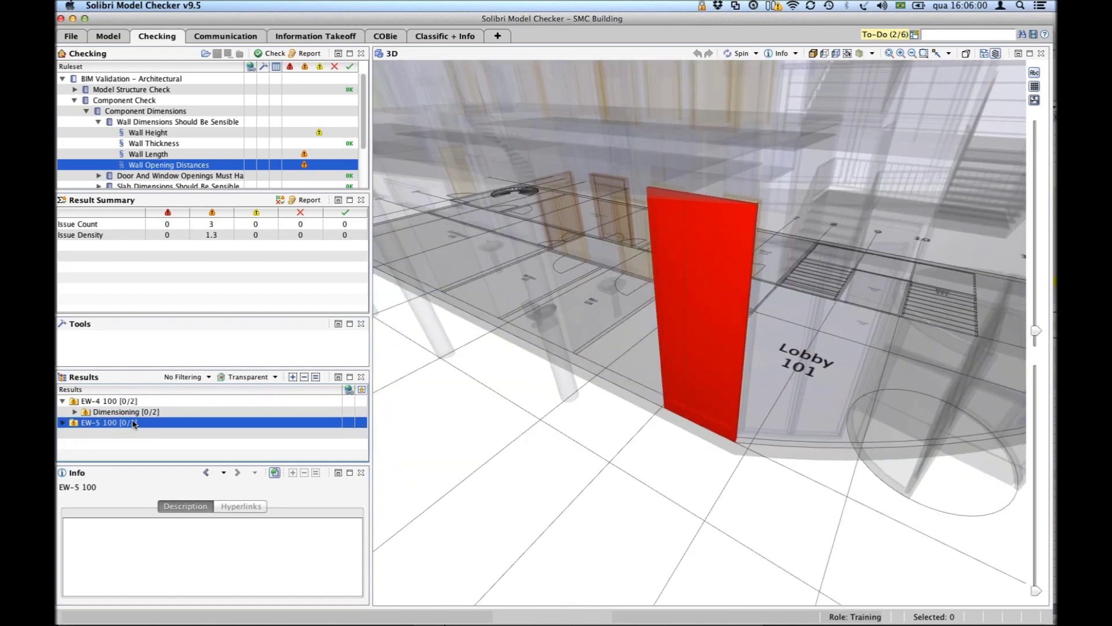
double_click(128, 402)
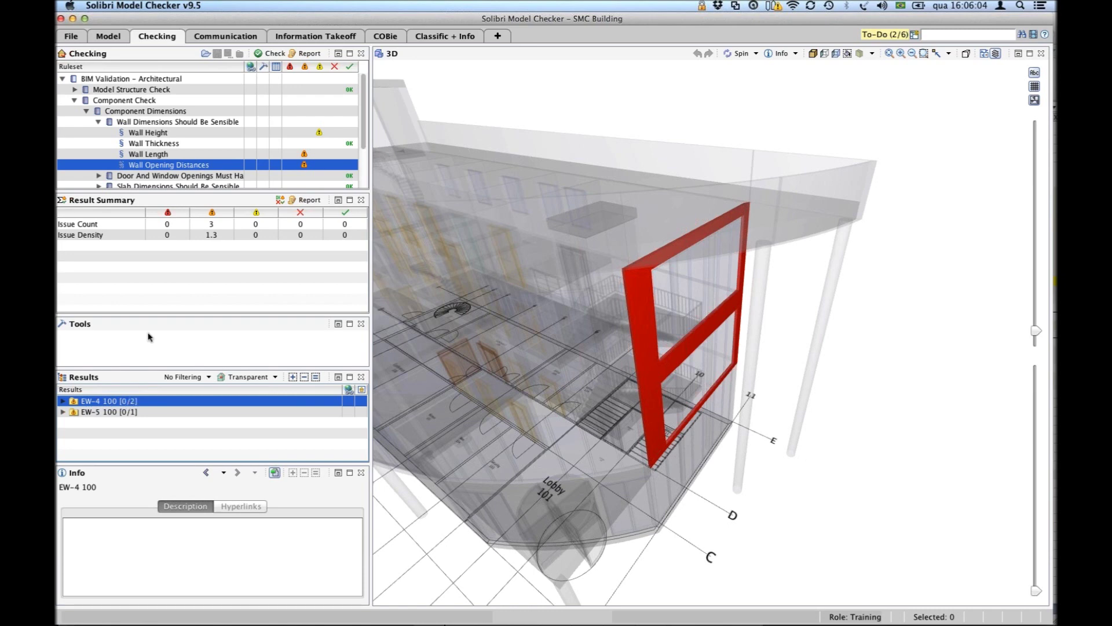
Open the Wall Opening Distances rule parameters and review the discipline and Uniformat classification filters for the walls to check.
right_click(165, 169)
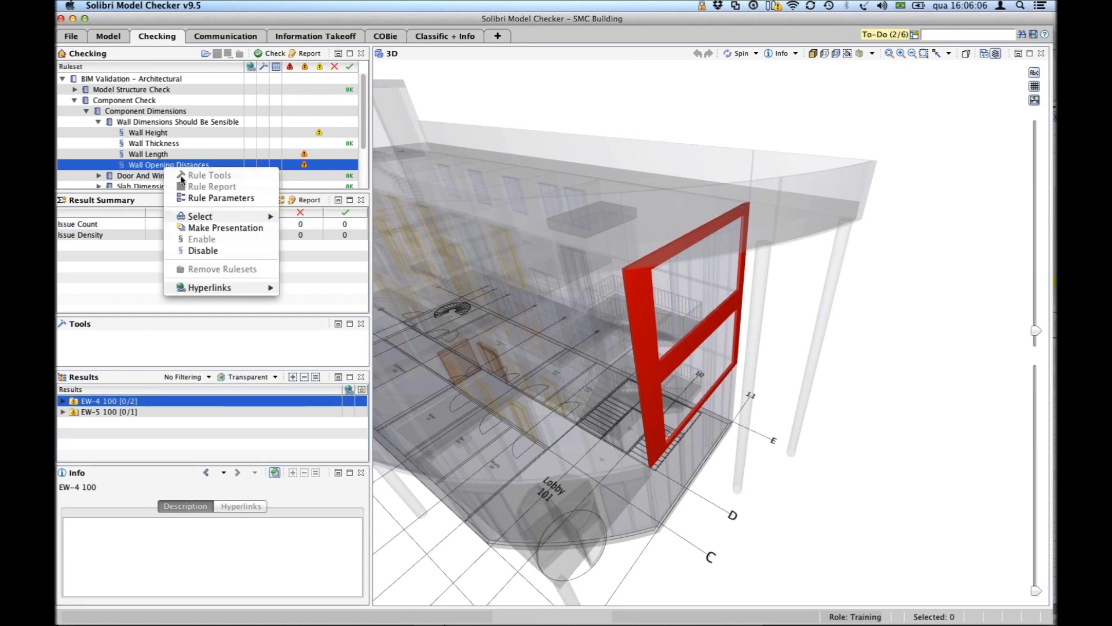
click(191, 198)
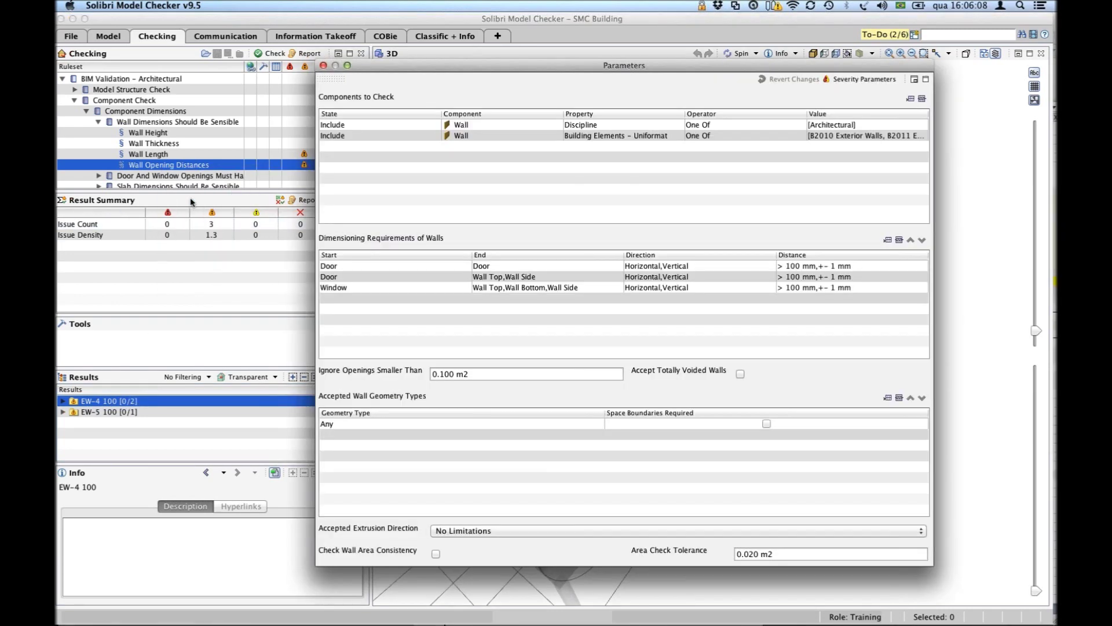
drag(419, 71, 381, 71)
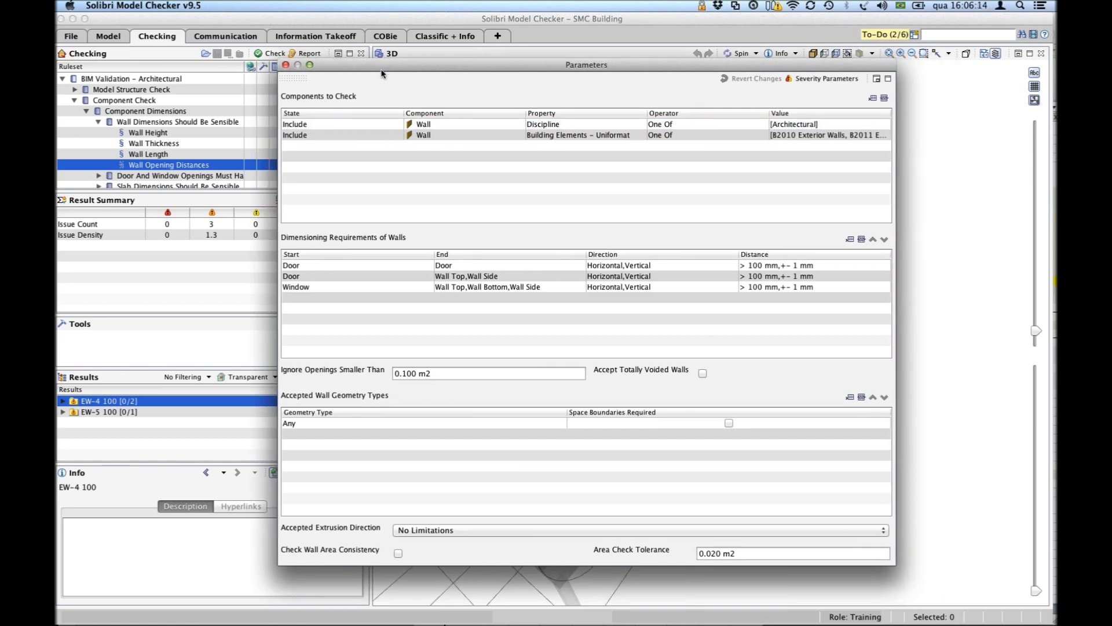
click(465, 123)
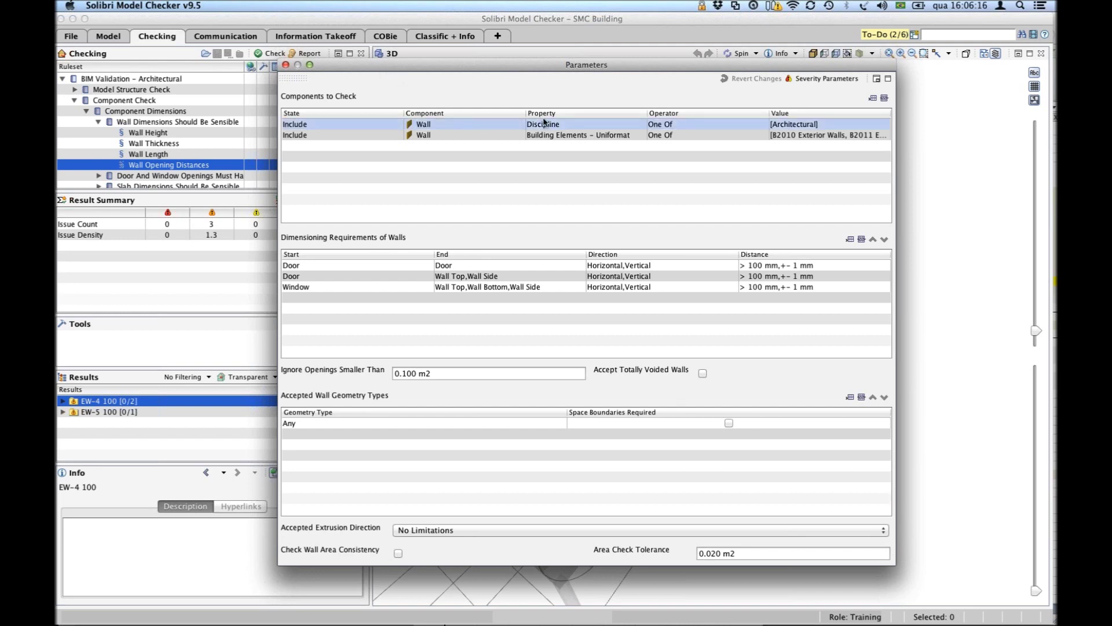
click(823, 136)
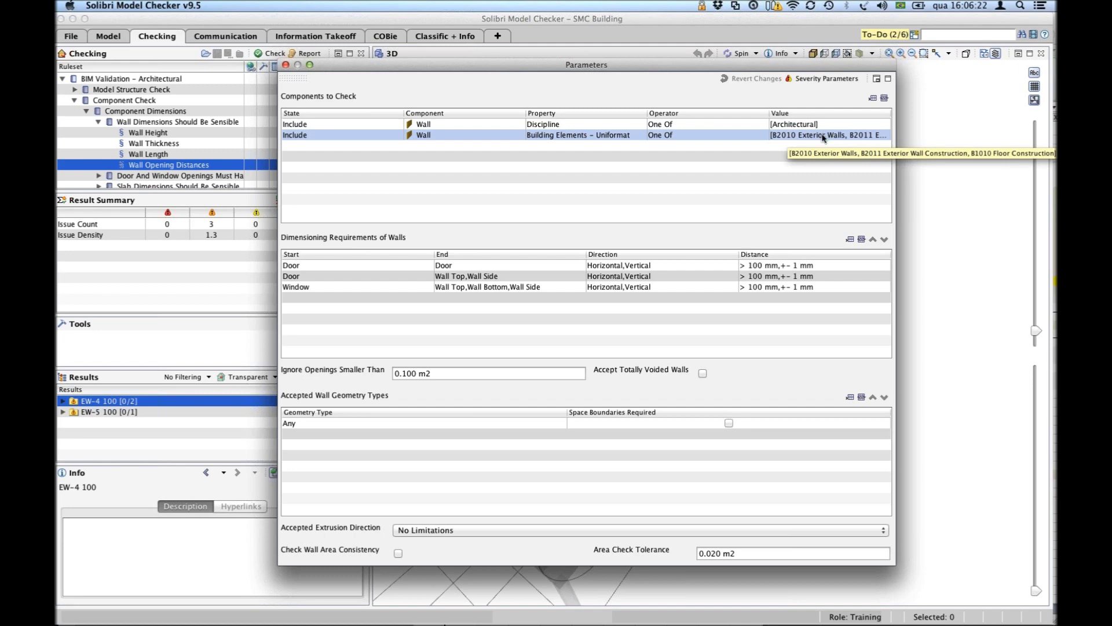
Widen the rule parameters window and its Value column to read more of the Uniformat classification filter for walls.
click(798, 137)
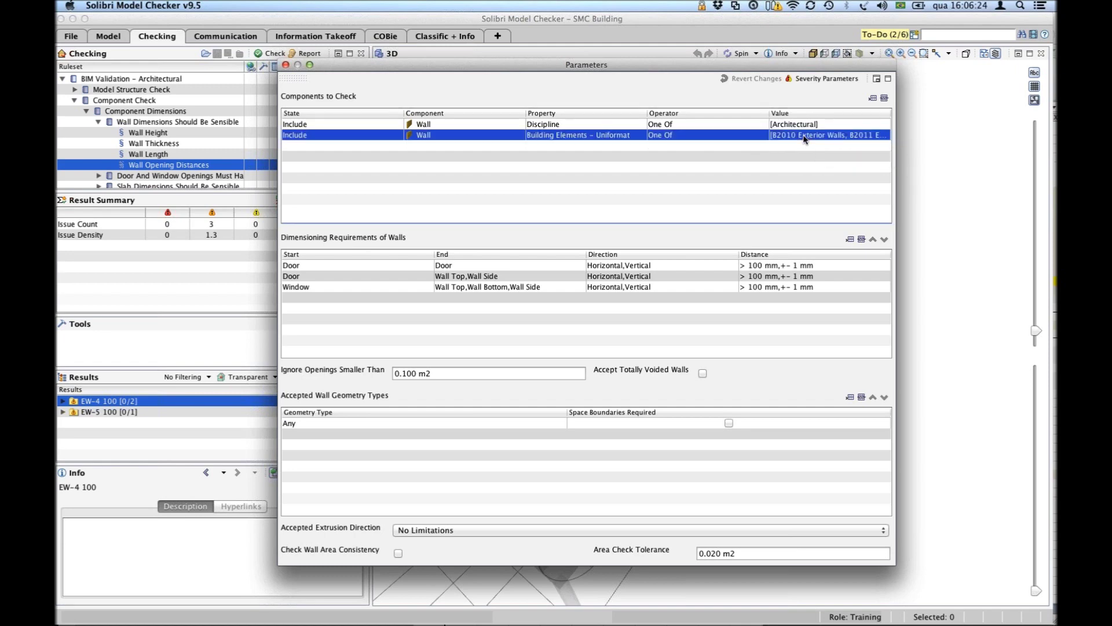
drag(896, 170, 1018, 174)
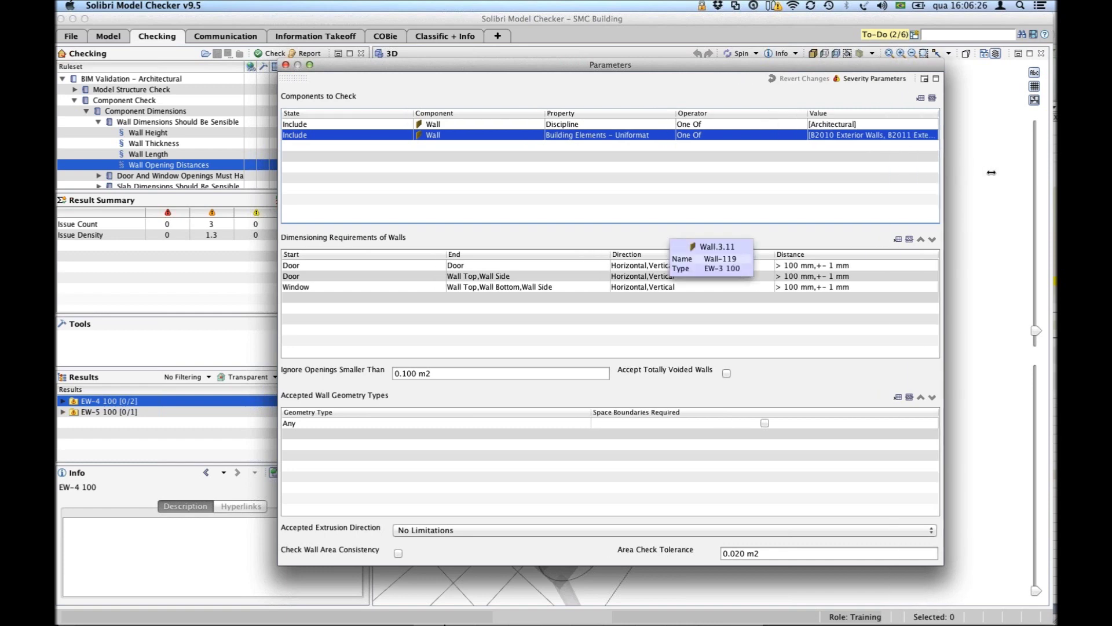
drag(869, 114, 777, 117)
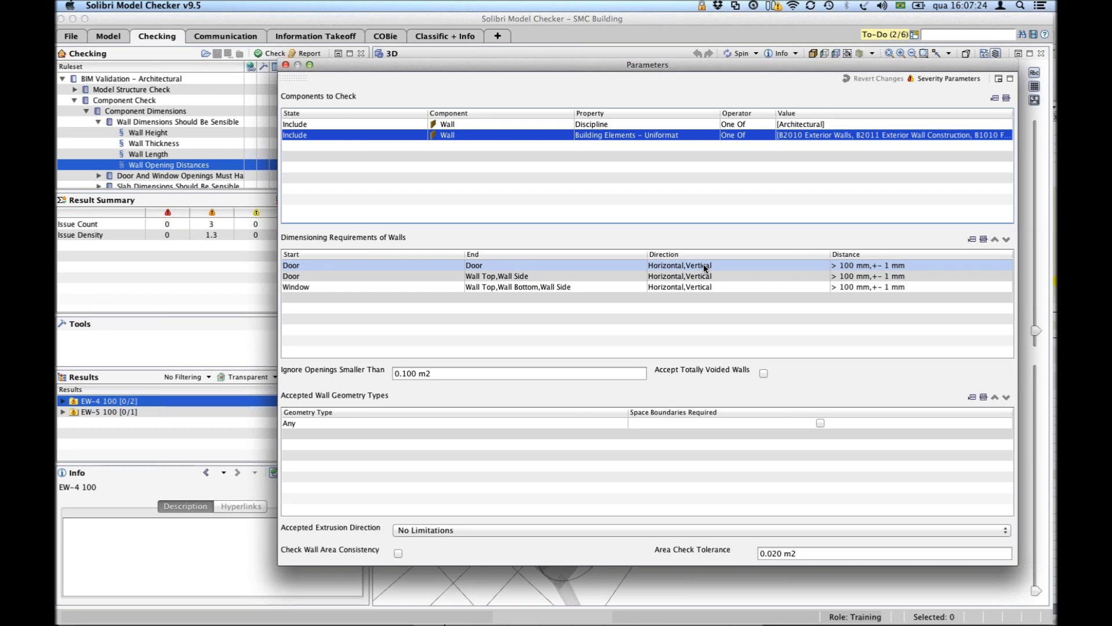
Review the start, end, direction and distance of each door and window entry in Dimensioning Requirements of Walls.
click(872, 277)
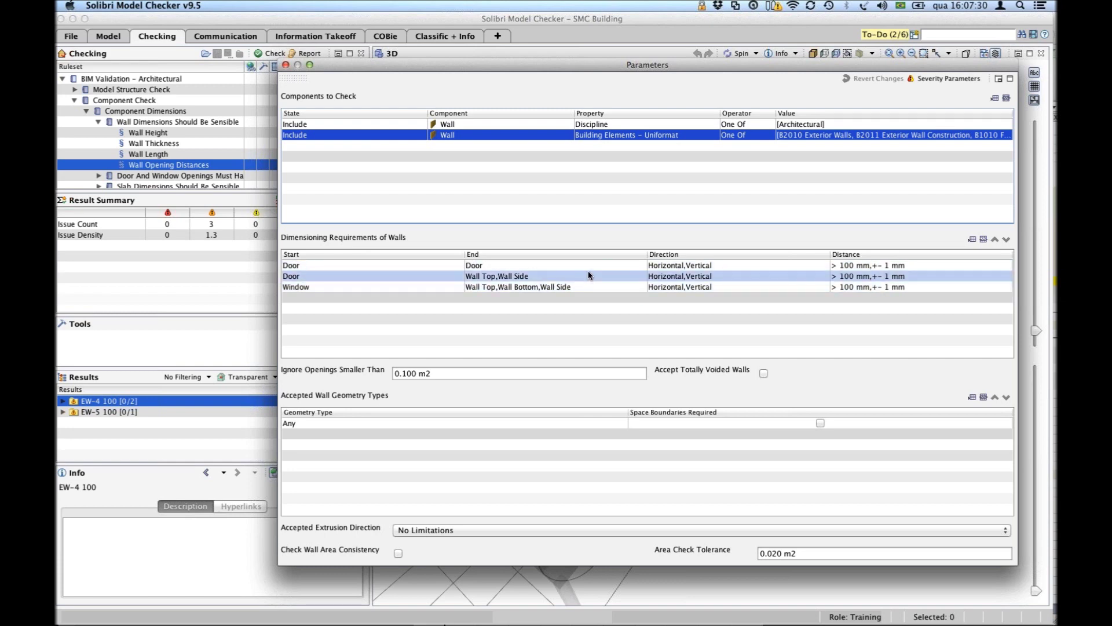
click(501, 268)
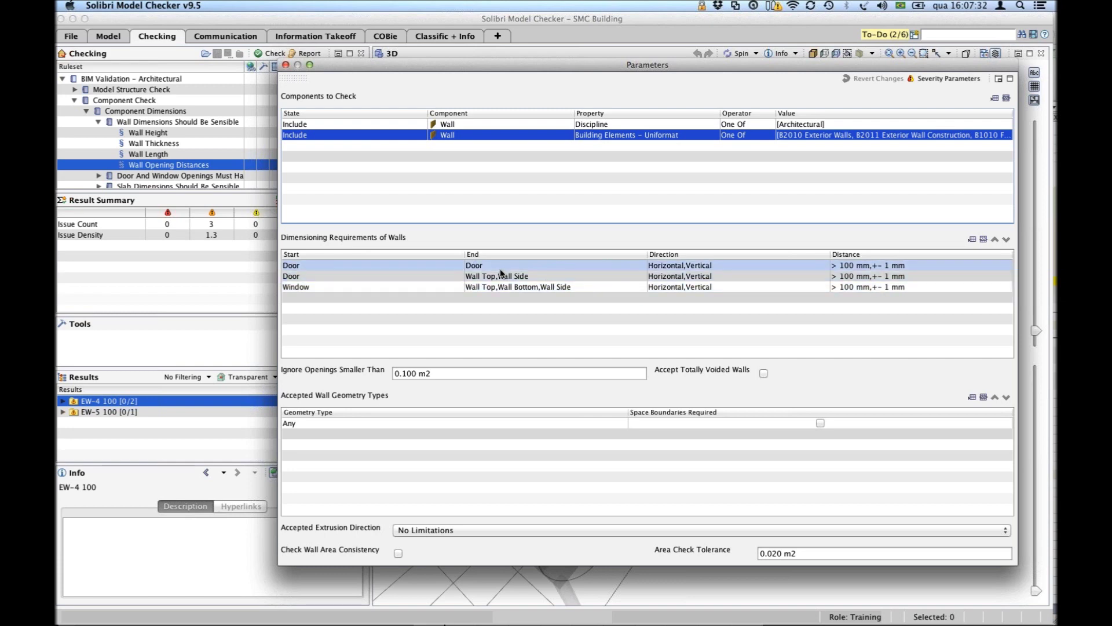
click(505, 278)
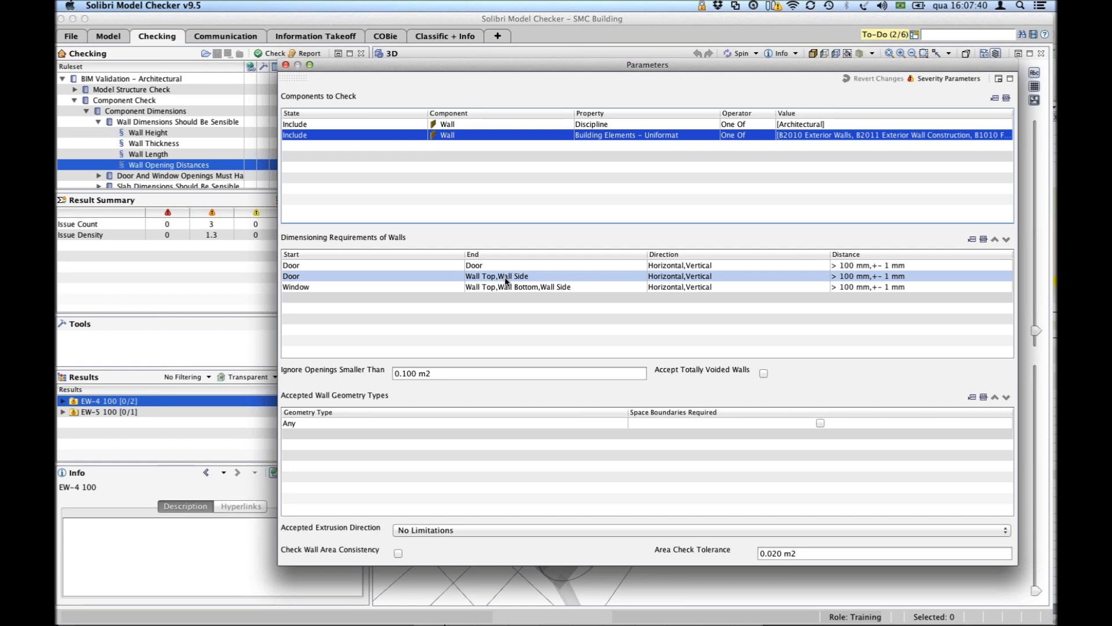
click(507, 287)
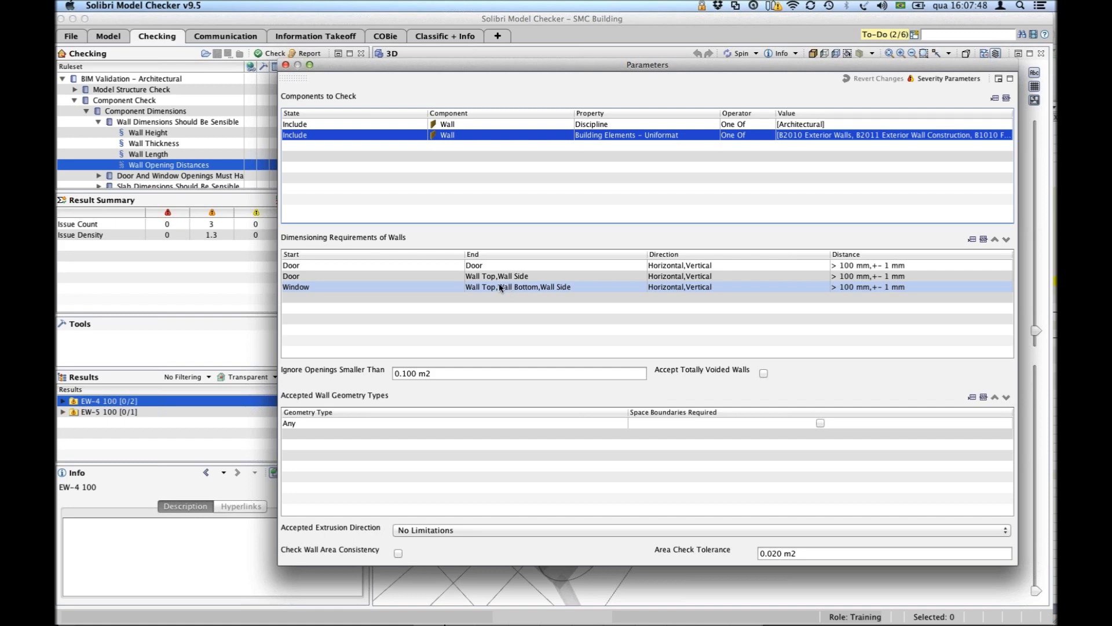
click(299, 267)
click(464, 278)
click(415, 267)
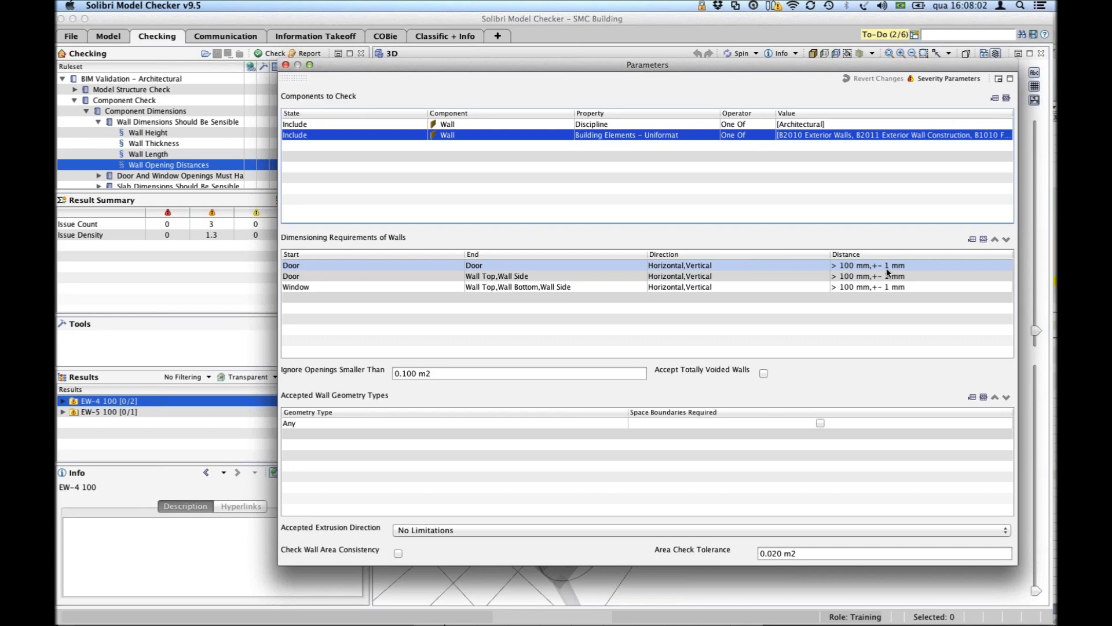
click(311, 276)
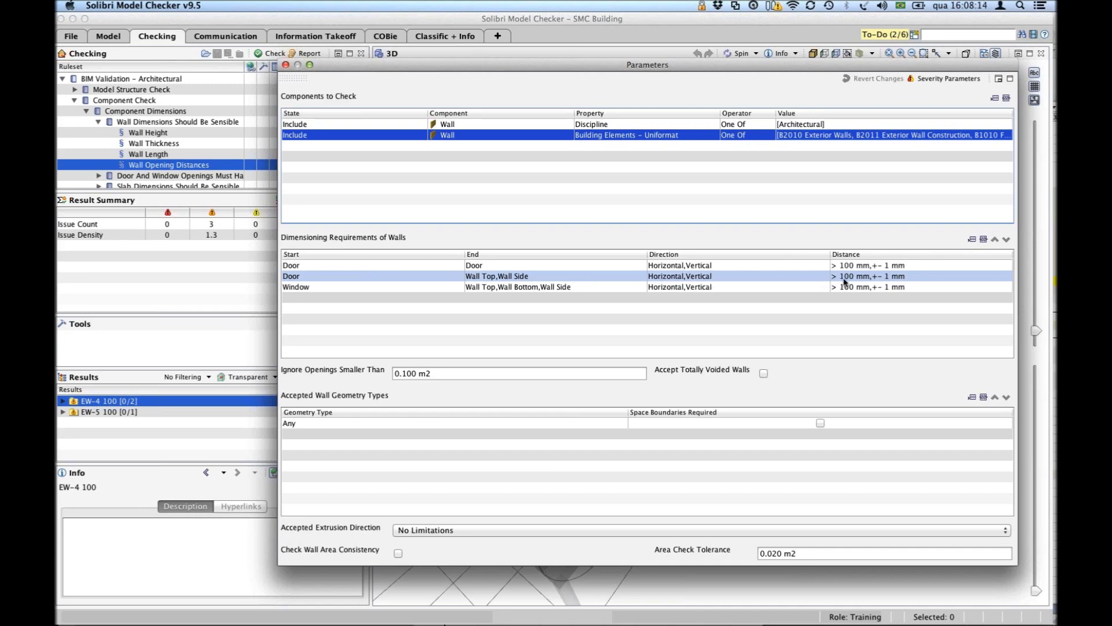
click(306, 286)
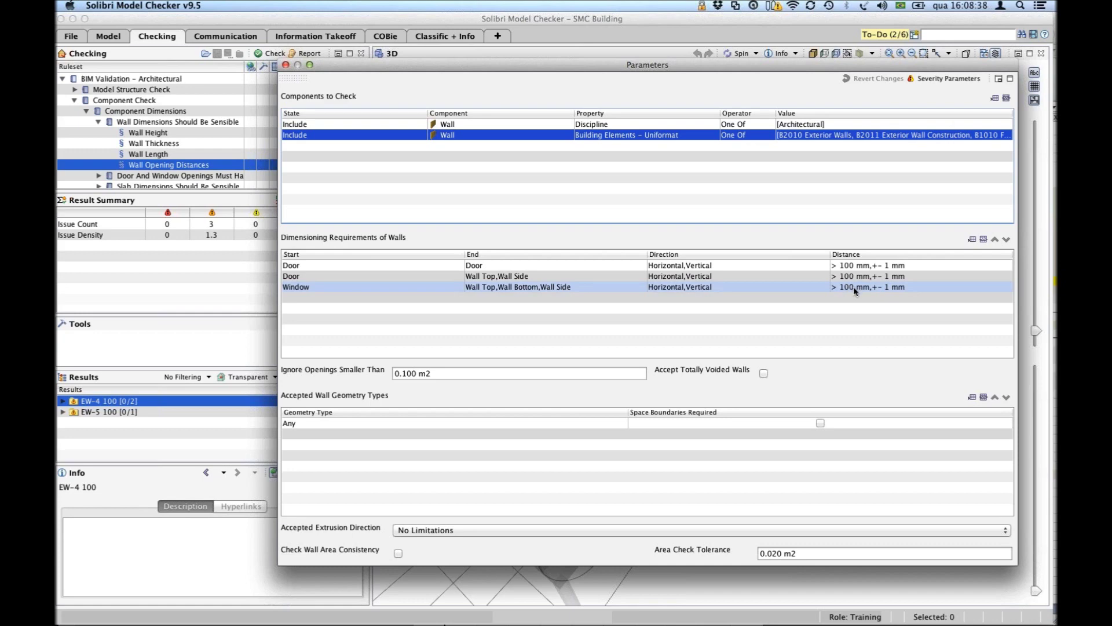
Review the Ignore Openings Smaller Than parameter and close the rule parameters.
click(446, 374)
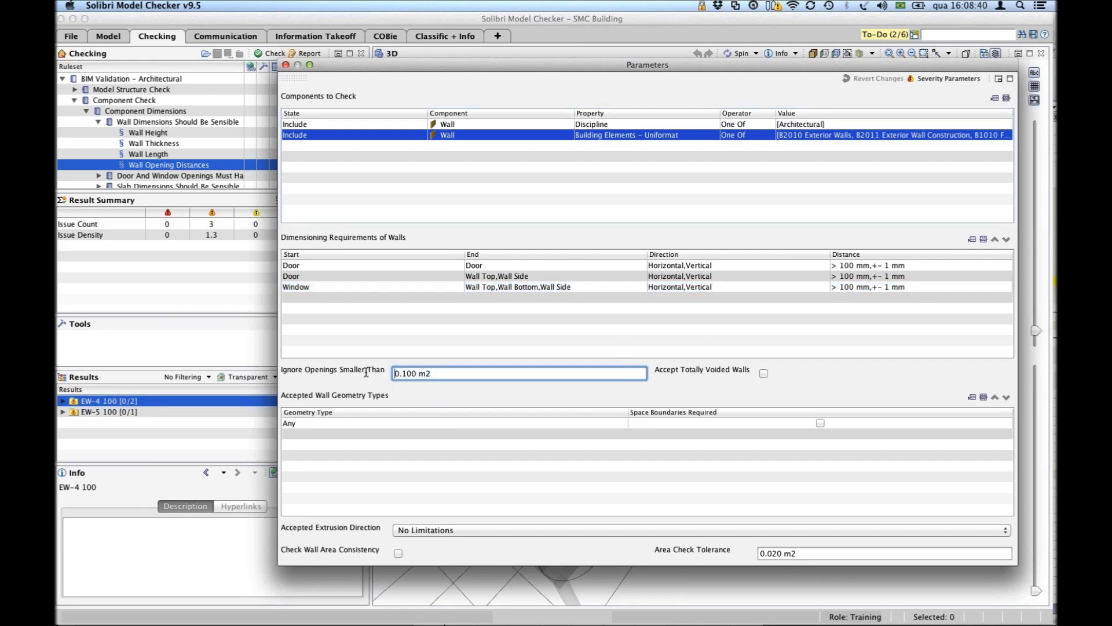
drag(420, 371, 365, 370)
drag(447, 372, 371, 373)
drag(450, 371, 381, 363)
click(285, 65)
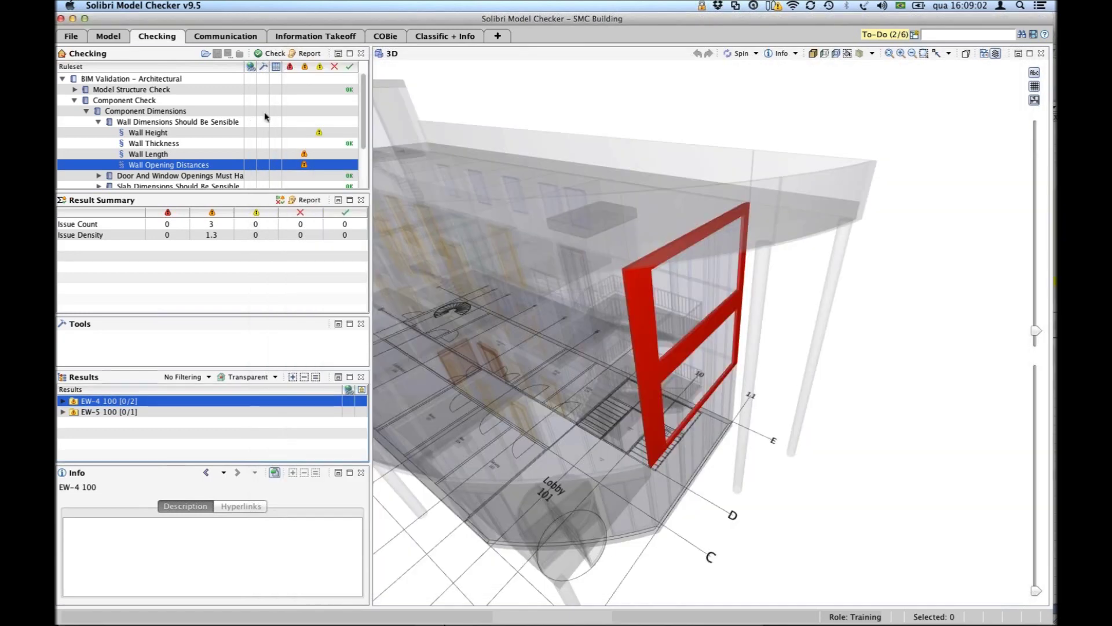
Examine the flagged EW-4 100 walls and their openings up close in 3D.
click(213, 224)
scroll(778, 318, up, 5)
drag(759, 276, 750, 206)
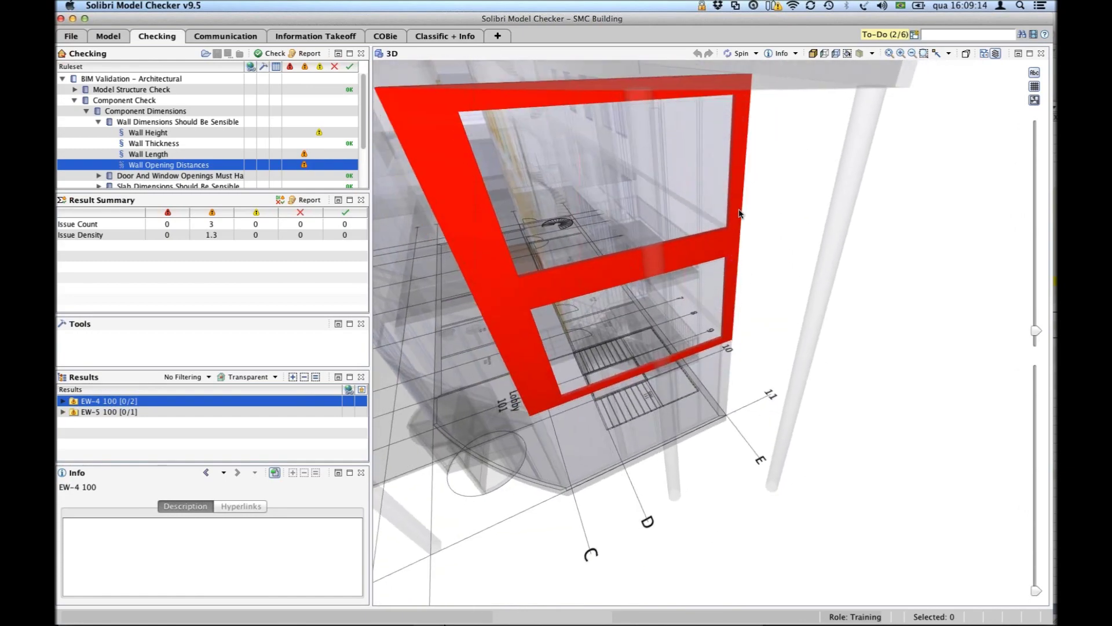
Expand the EW-4 100 Dimensioning results, read the Wall.1.22 issue description and expand that issue to its components.
click(63, 401)
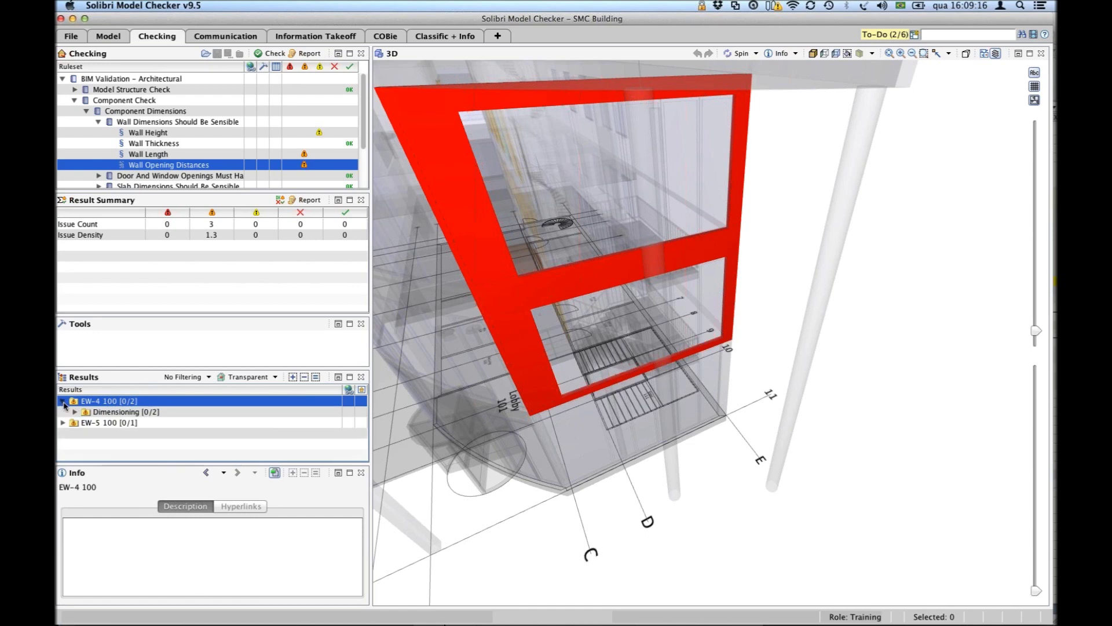
click(76, 412)
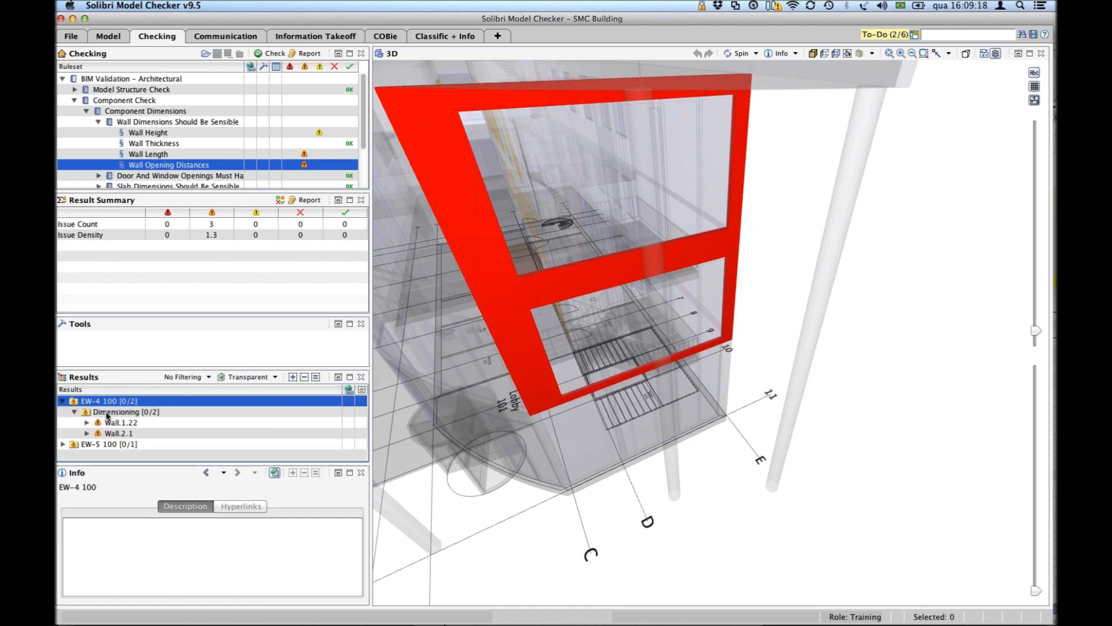
click(108, 413)
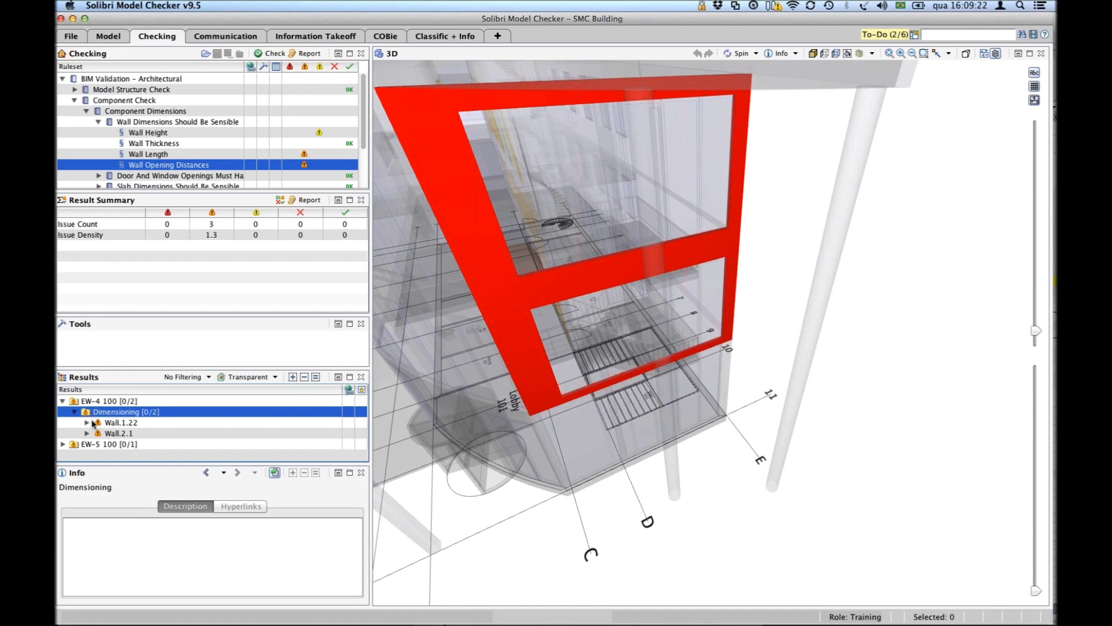
click(128, 423)
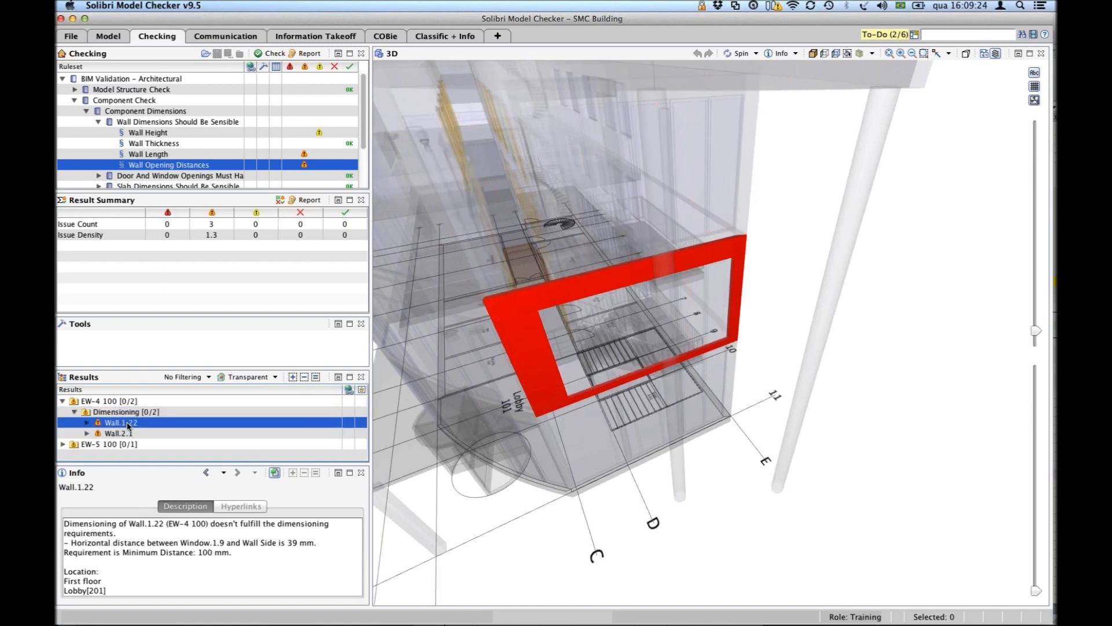
click(87, 423)
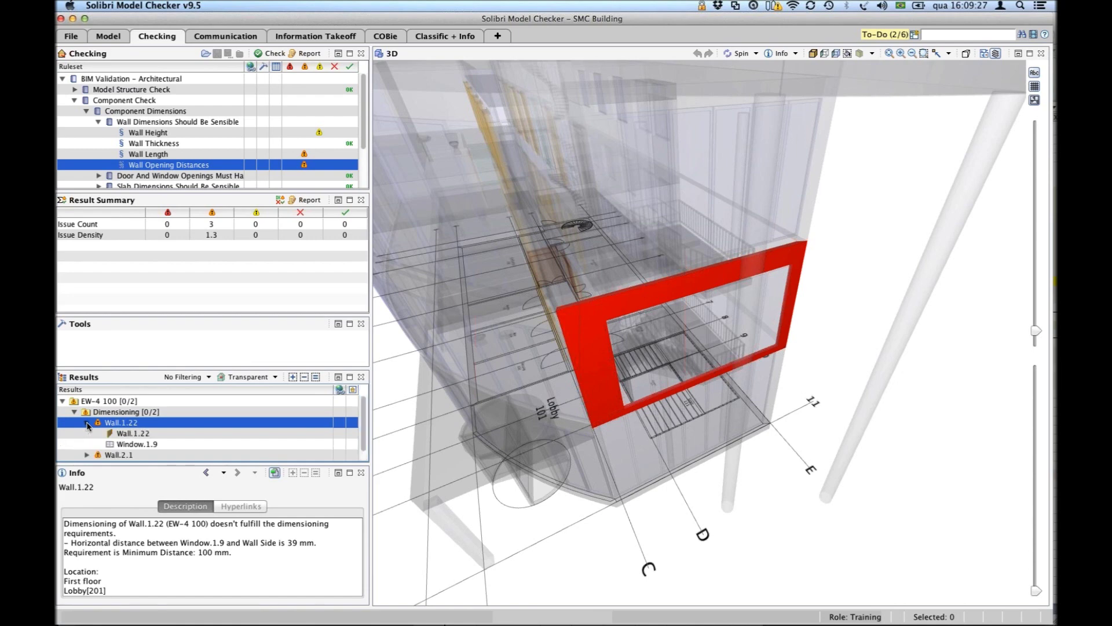
Compare Wall.1.22 and Window.1.9 individually in 3D up close, ending on the whole Wall.1.22 issue.
click(125, 434)
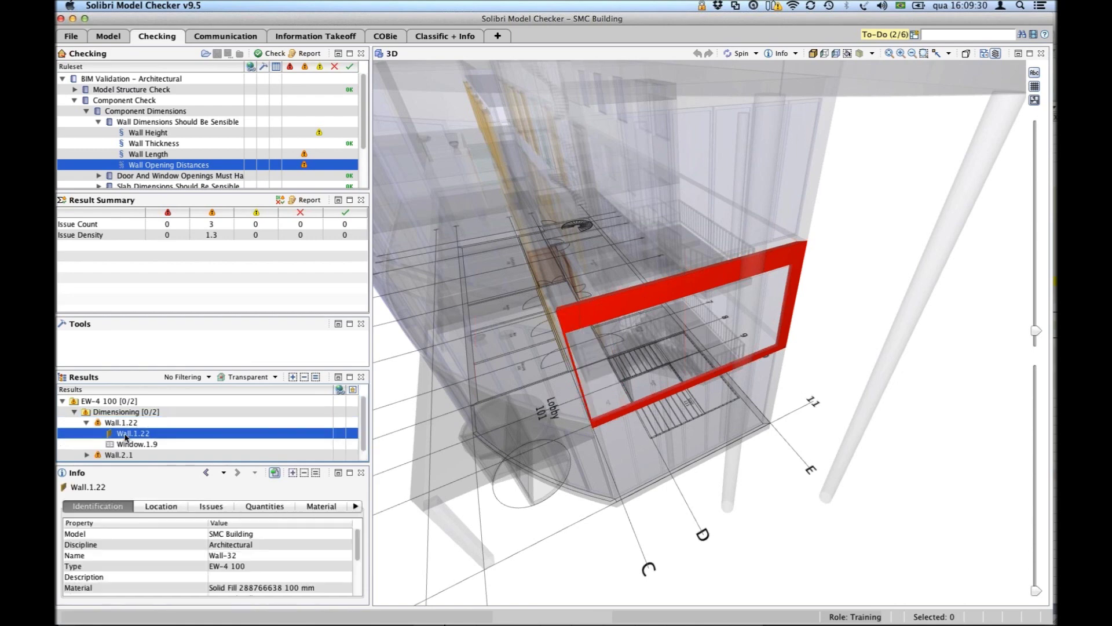
click(125, 444)
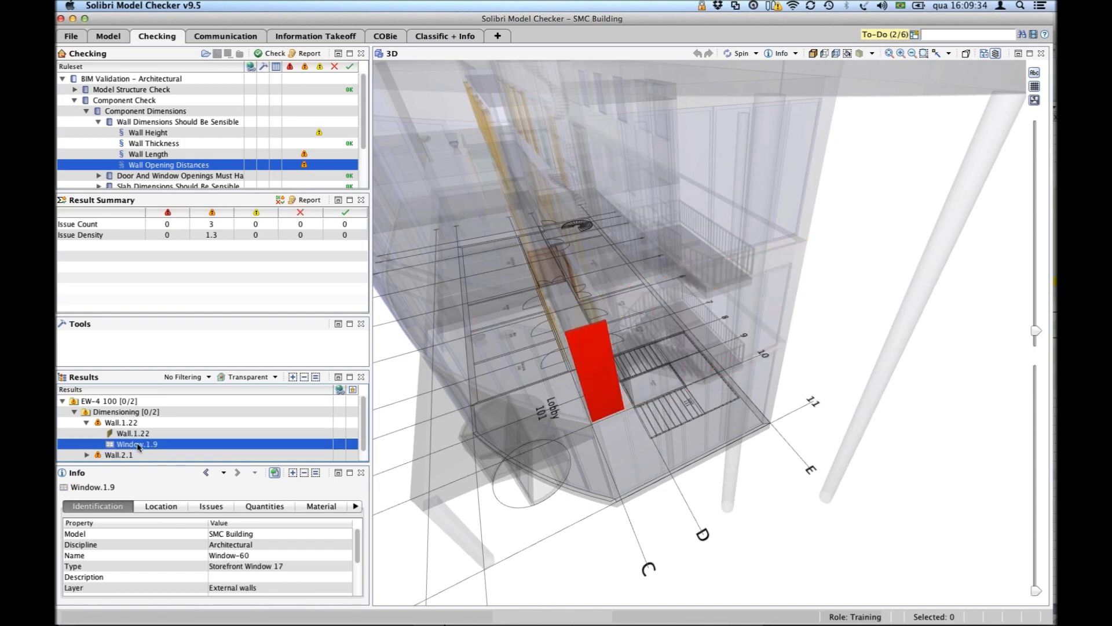
scroll(590, 399, up, 5)
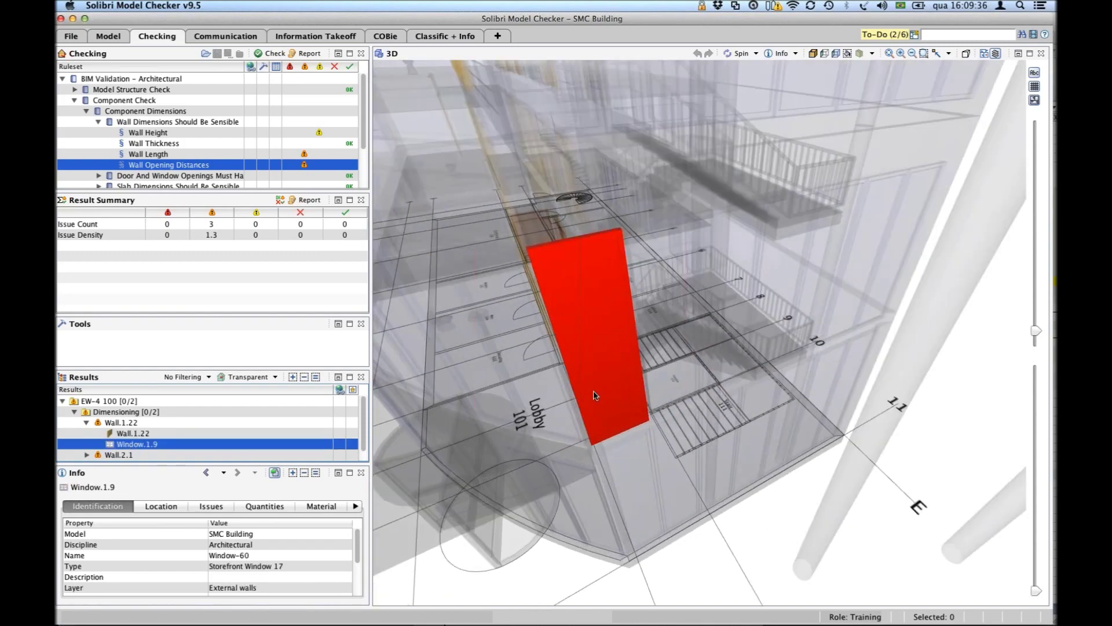
drag(597, 337, 597, 335)
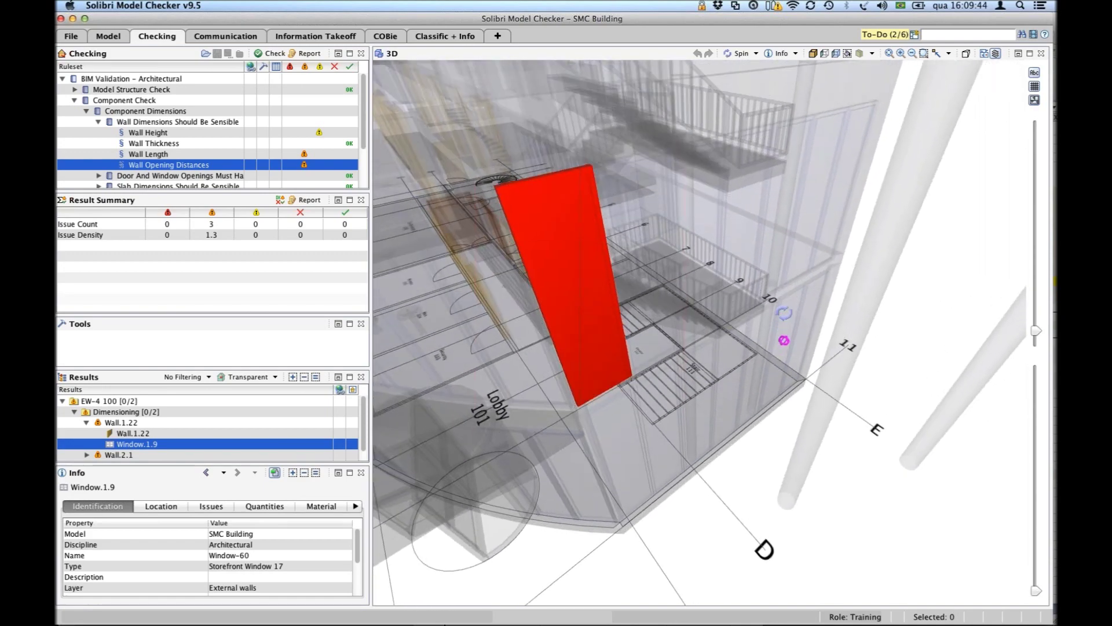
click(141, 434)
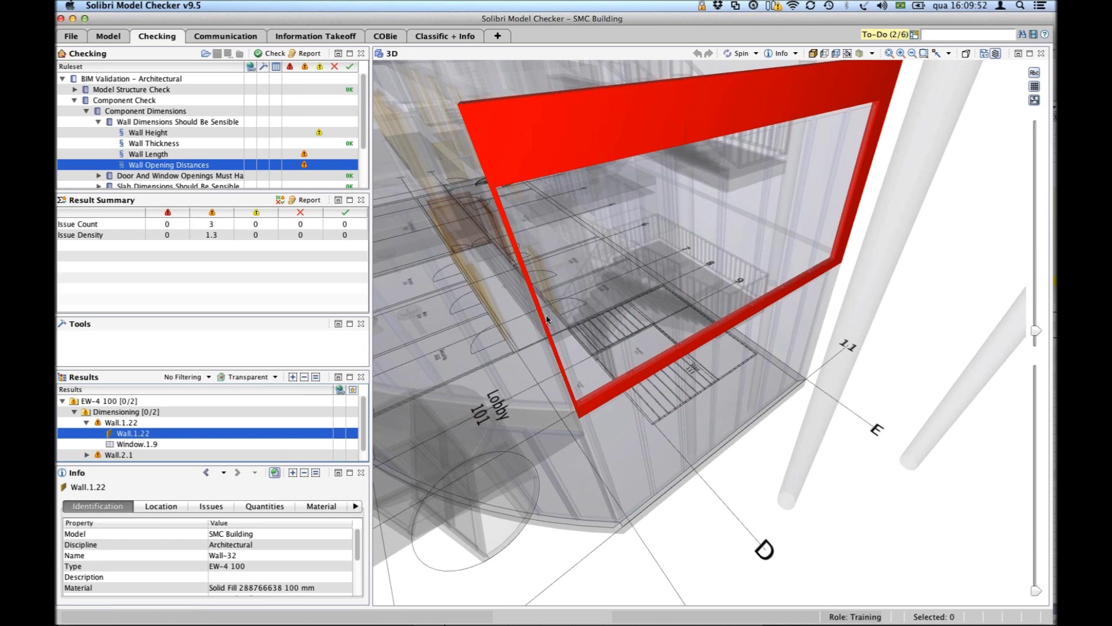
click(139, 445)
click(142, 433)
click(139, 444)
click(143, 434)
click(142, 444)
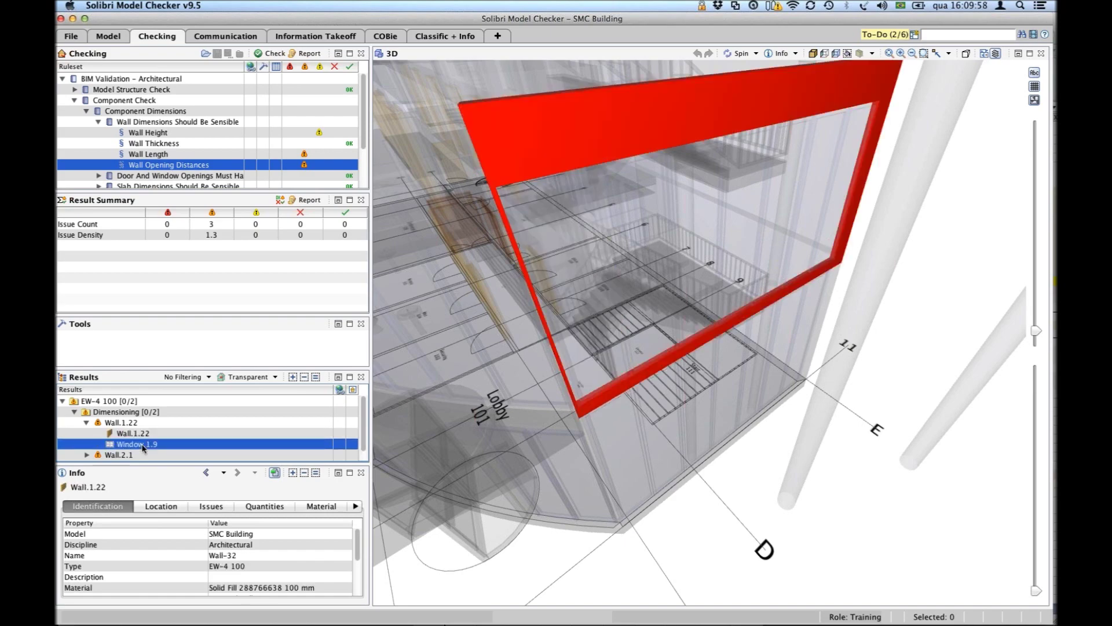
click(141, 423)
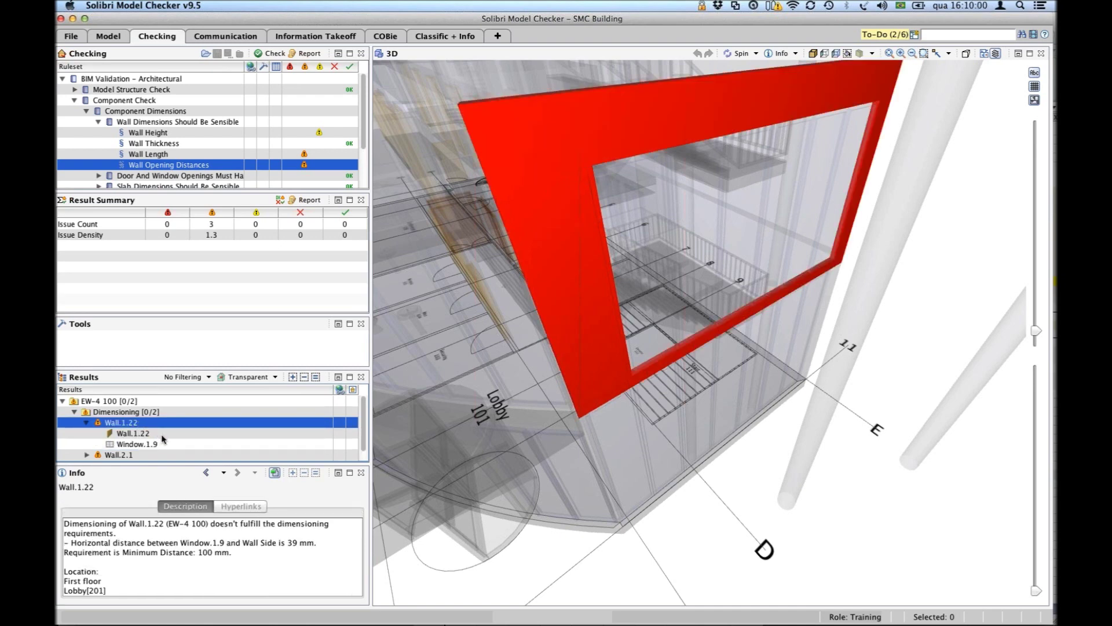
Read the Wall.2.1 opening distance issue description and bring the flagged wall fully into view in 3D.
scroll(164, 439, down, 1)
click(87, 445)
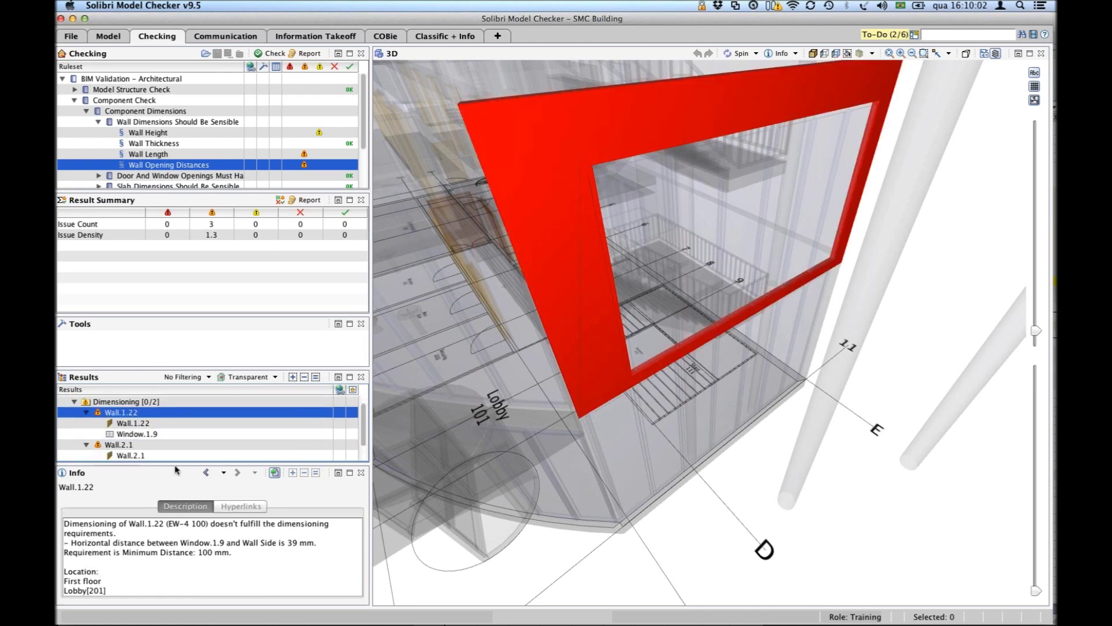
click(121, 444)
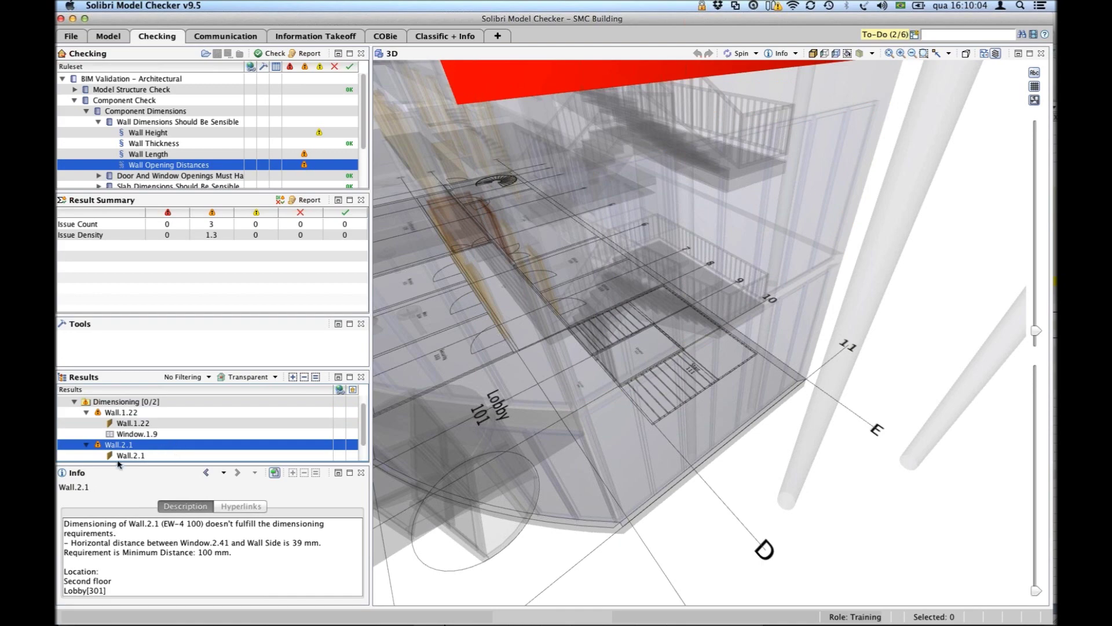
double_click(120, 446)
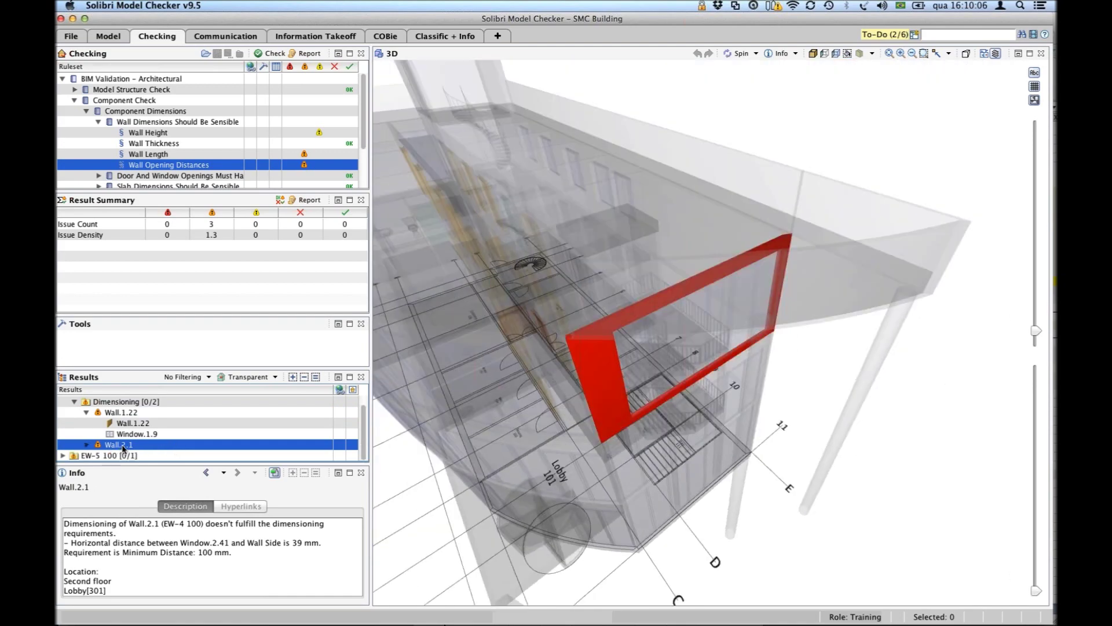
Expand the Wall.2.1 issue and compare Wall.2.1 and Window.2.41 individually in 3D.
click(87, 444)
click(128, 436)
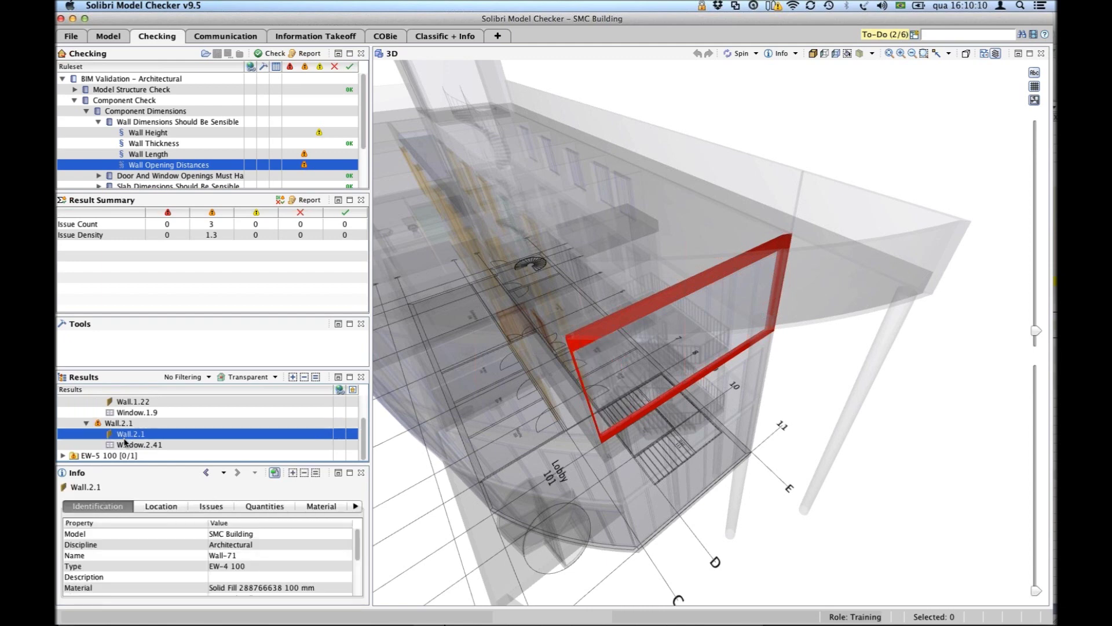
click(130, 445)
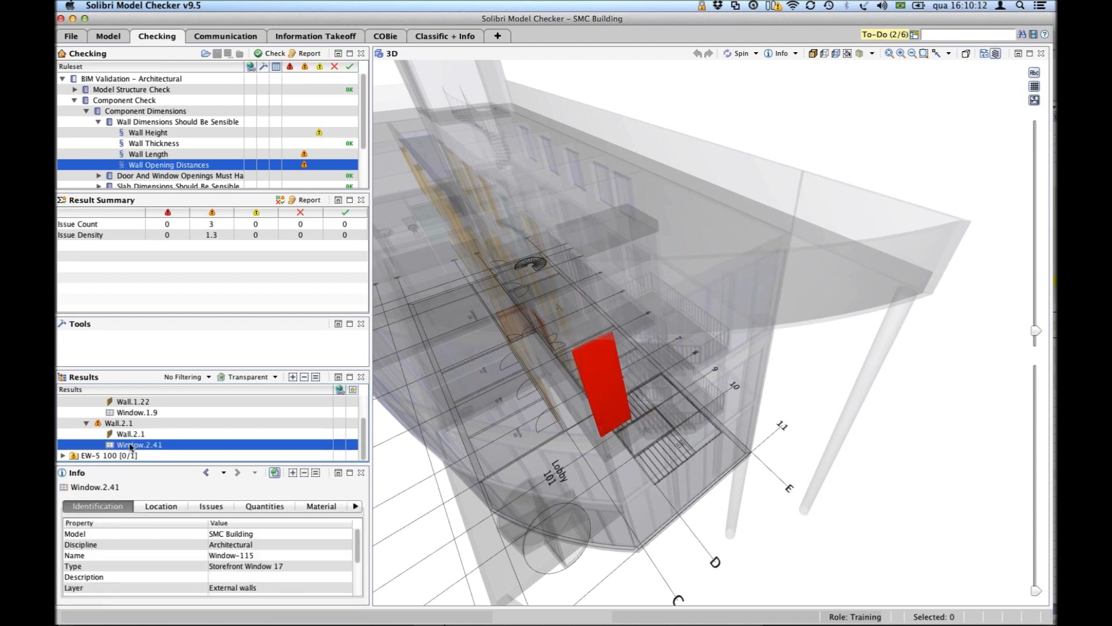
click(138, 434)
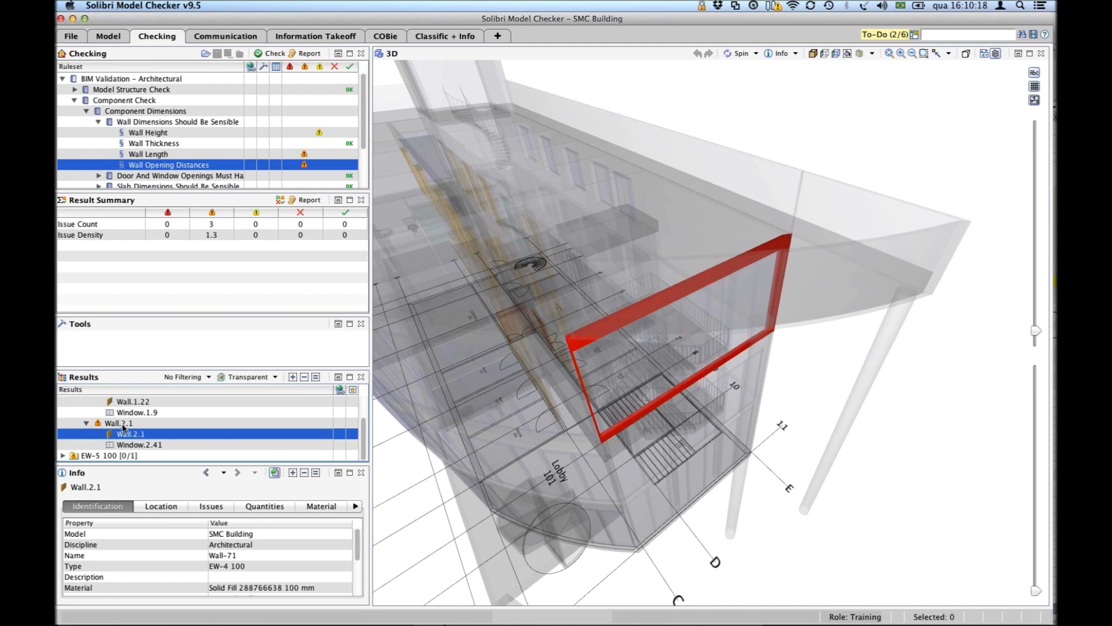
Open the Wall.2.1 issue in the opening-distance results and read its description.
click(122, 423)
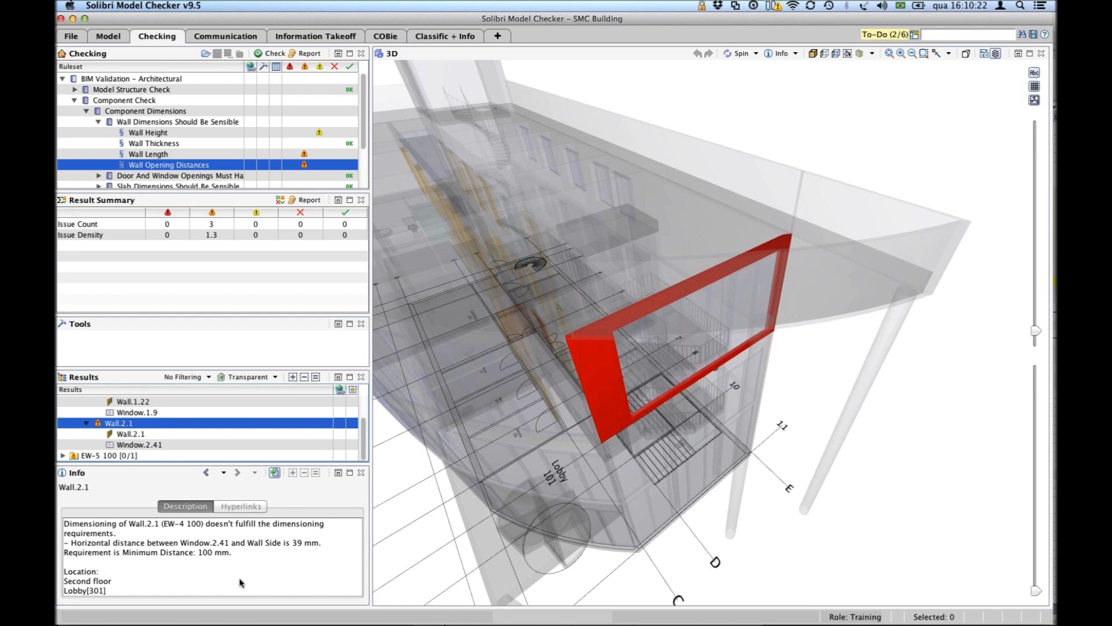
drag(240, 582, 232, 515)
click(292, 558)
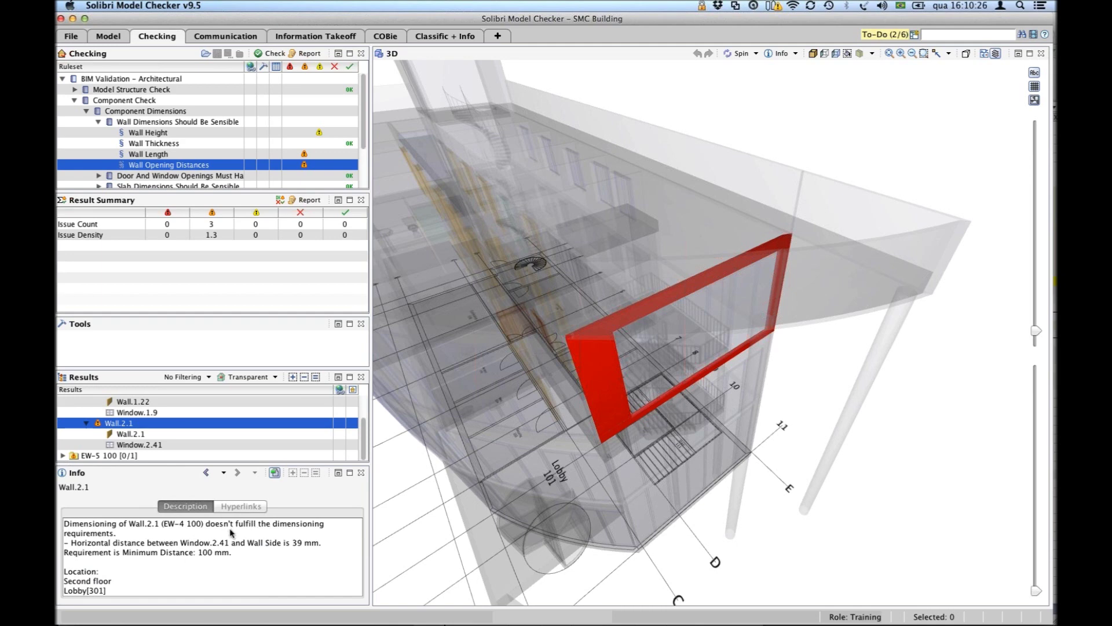
Expand the EW-5 100 dimensioning results and open the Wall.0.7 issue's description.
click(62, 456)
scroll(363, 442, down, 1)
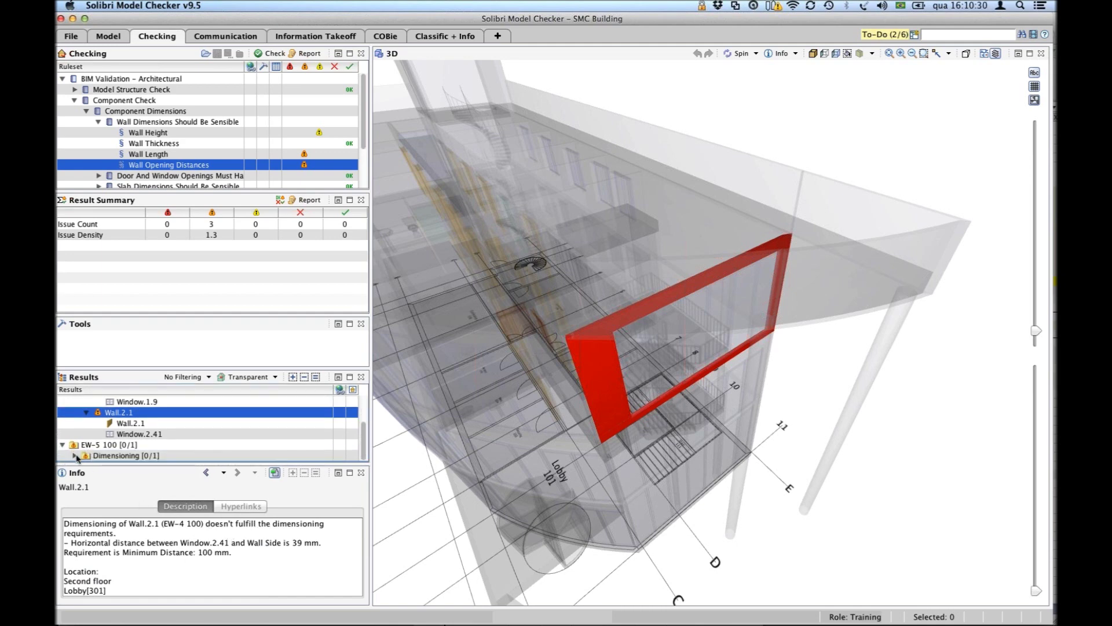
double_click(113, 456)
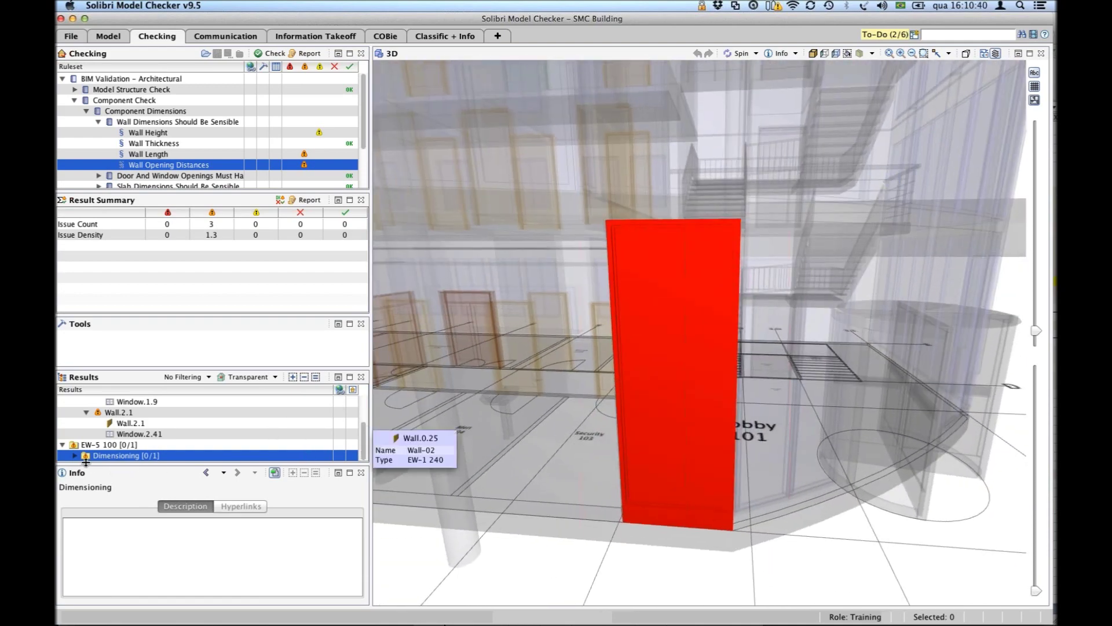
double_click(156, 456)
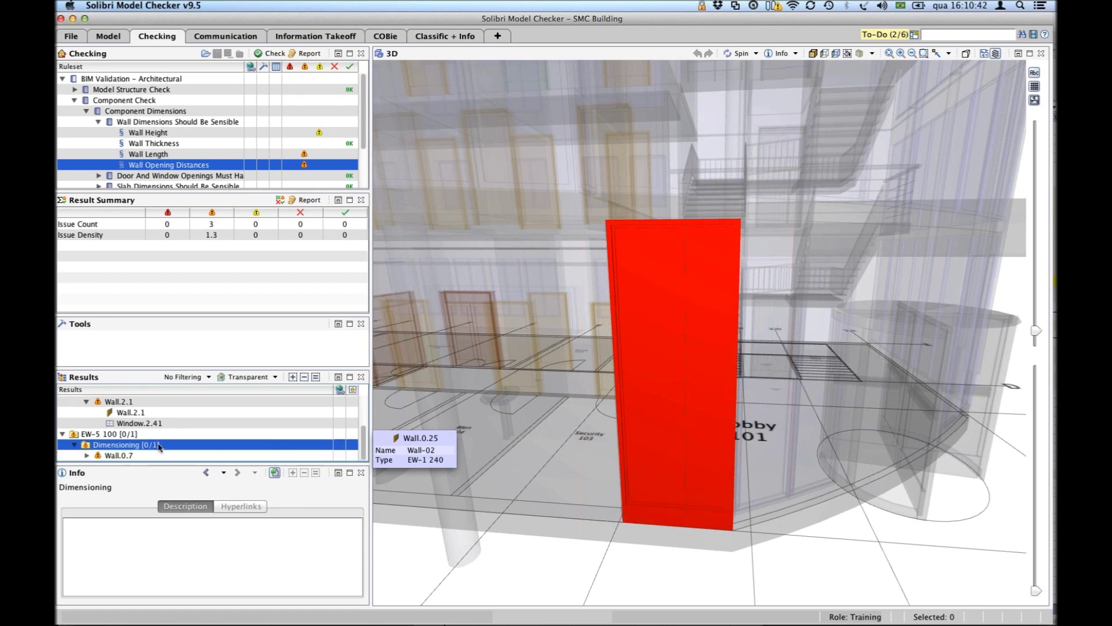
double_click(113, 456)
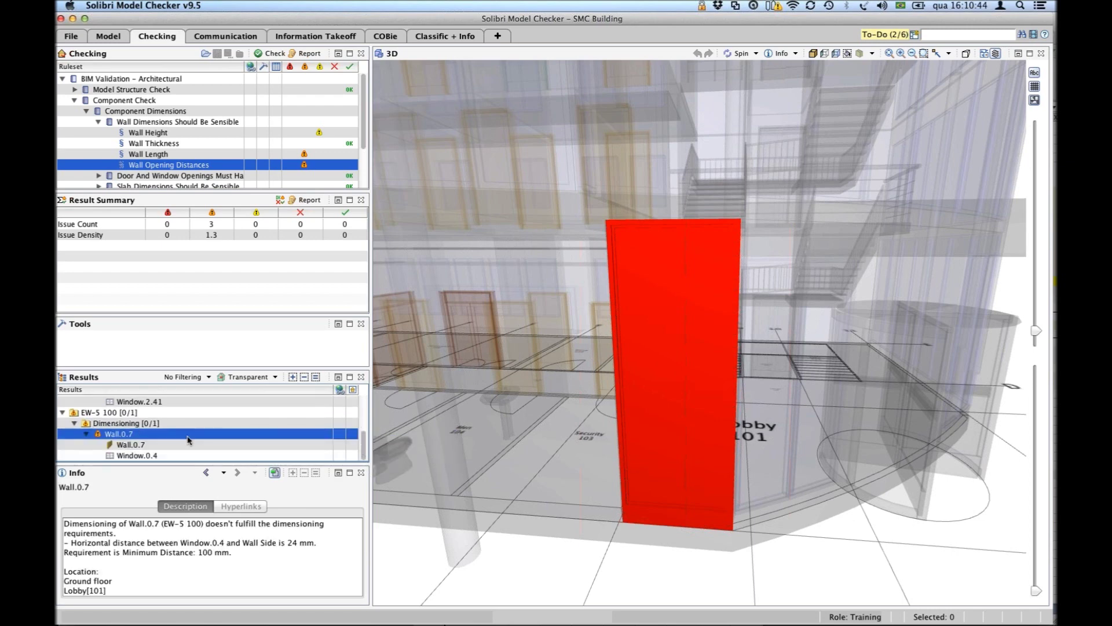
Inspect Window.0.4 and Wall.0.7 of the issue one after the other in the 3D view.
click(126, 456)
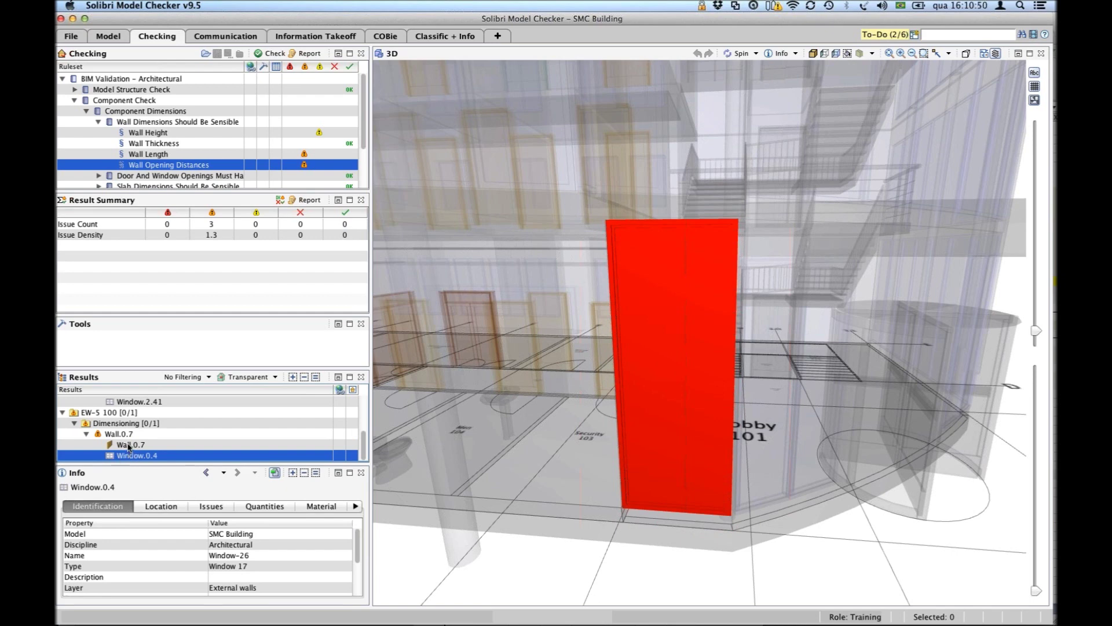
click(129, 445)
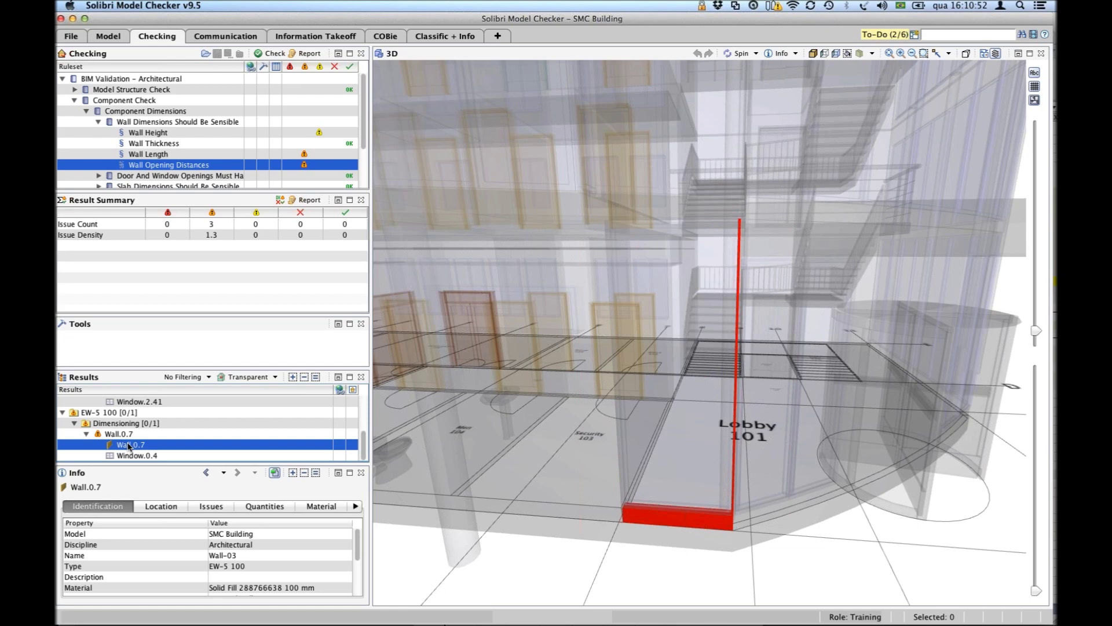
click(132, 456)
click(131, 445)
mouse_move(724, 277)
Look through the ruleset tree and view the description of the Wall Dimensions Should Be Sensible ruleset.
drag(365, 142, 366, 179)
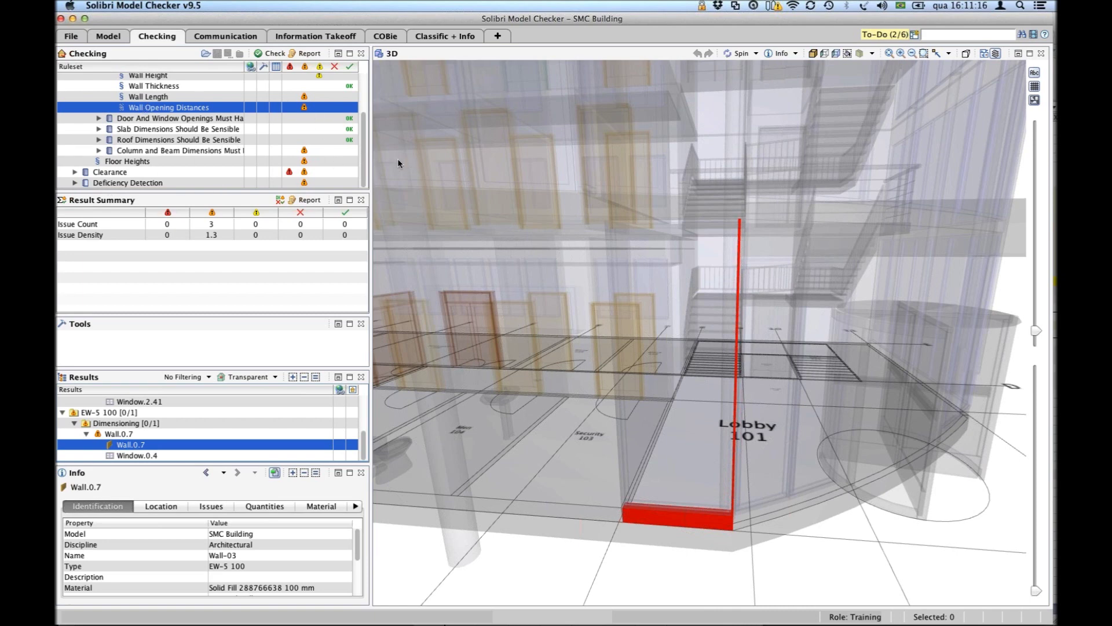
scroll(358, 175, up, 5)
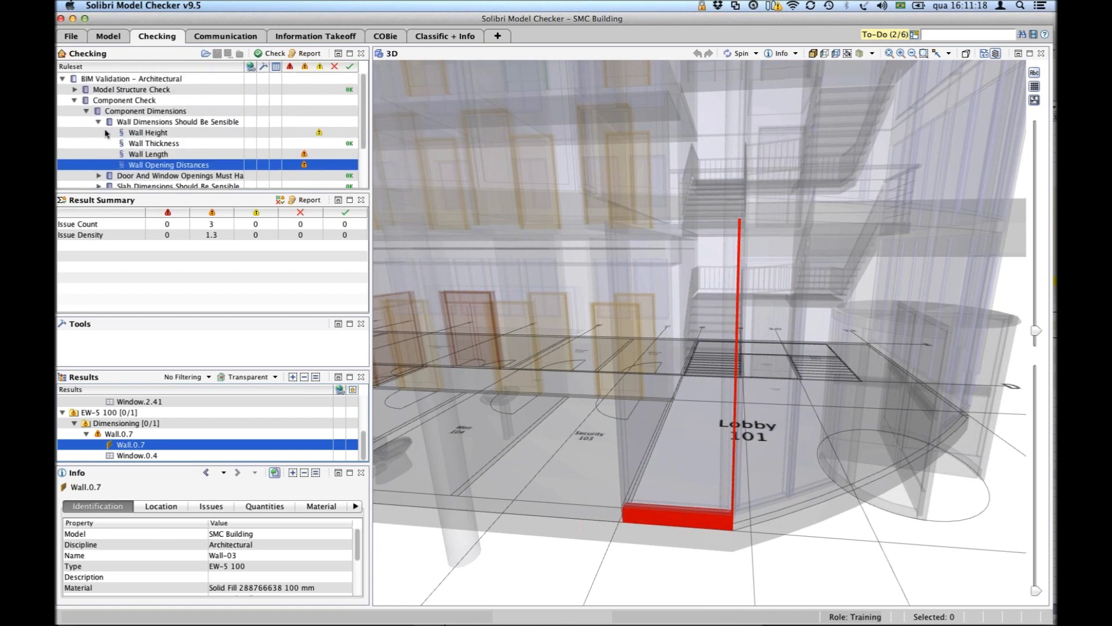
click(98, 122)
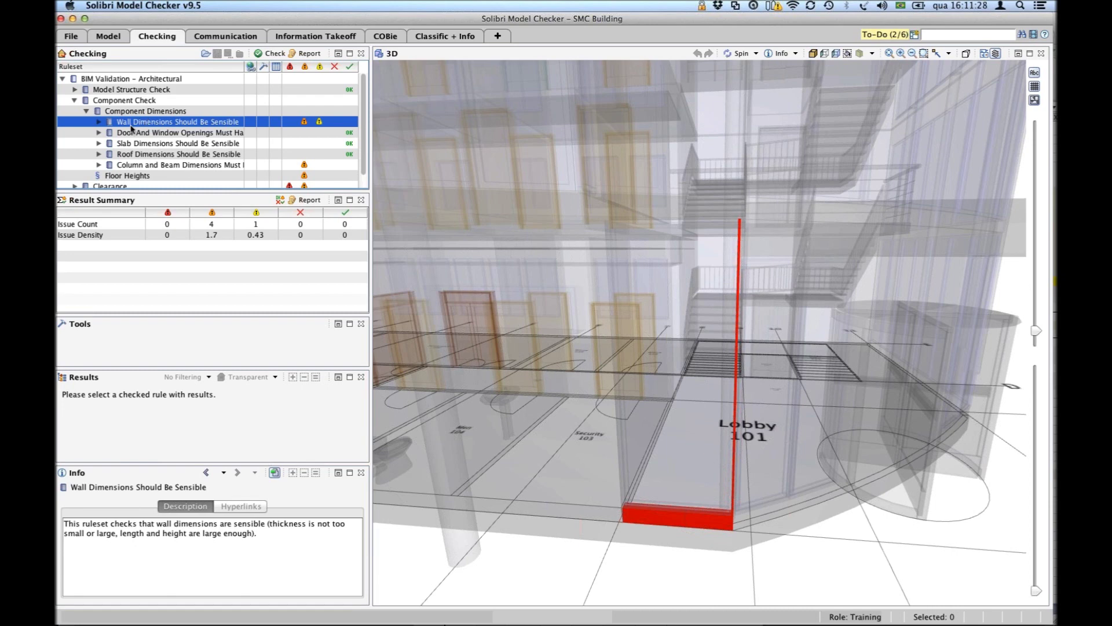
click(98, 123)
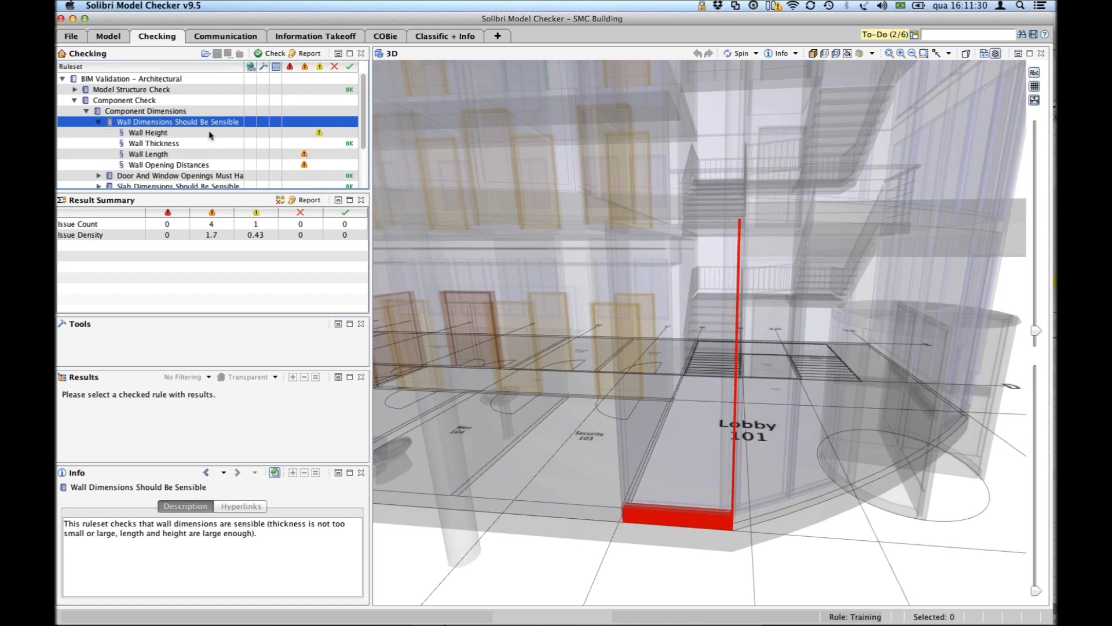
Open the Wall Height rule's ground-floor IW-5 30 result and read the wrong-height issue's description.
click(186, 134)
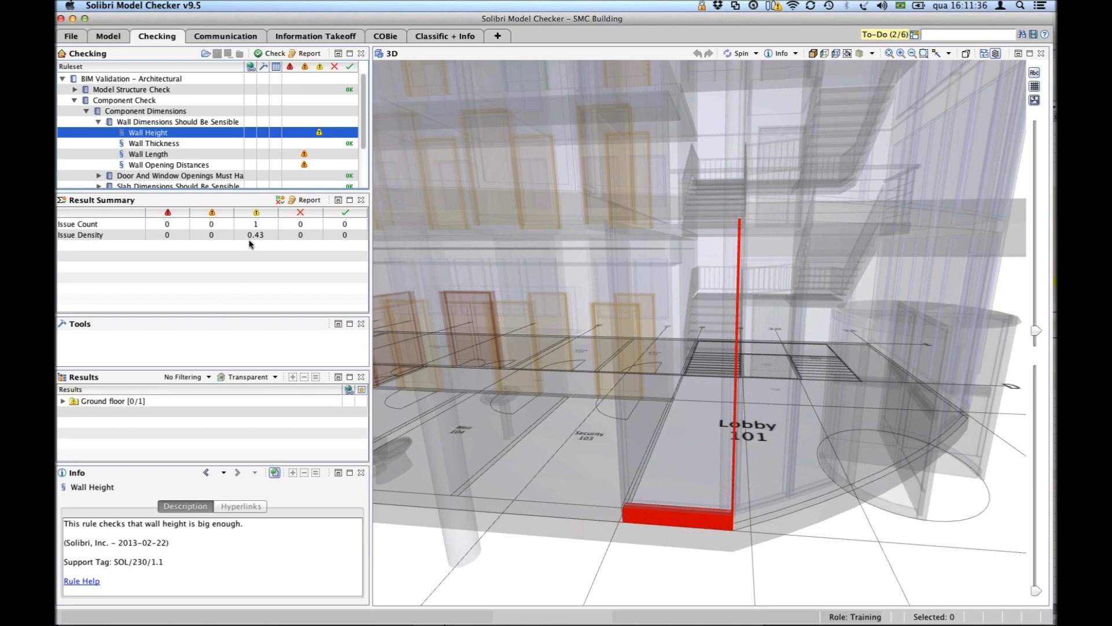
click(86, 406)
double_click(86, 405)
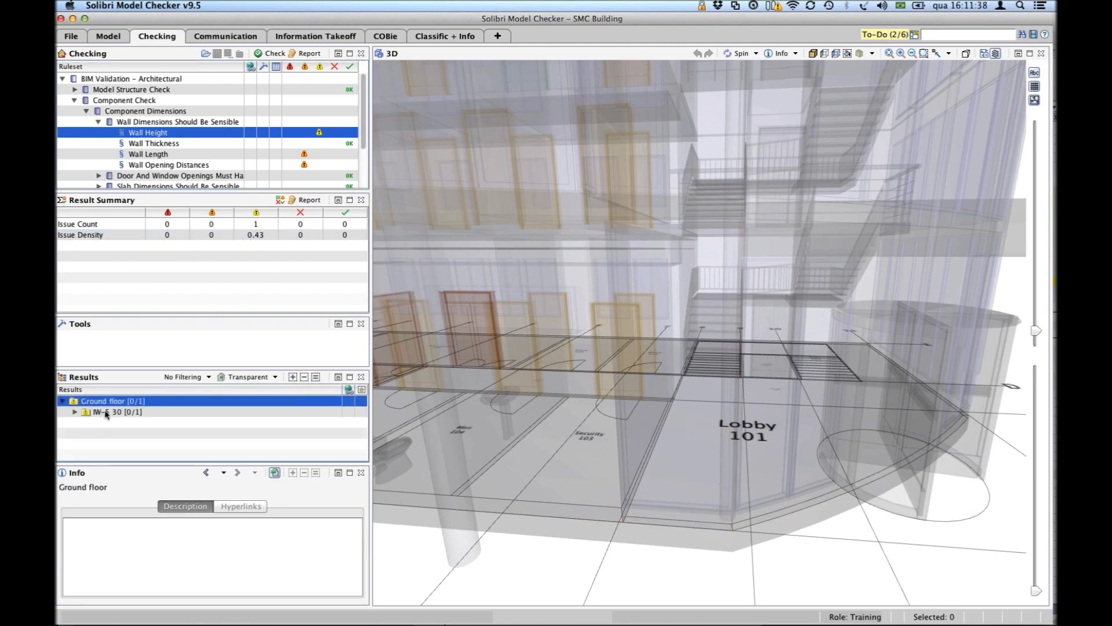
click(105, 412)
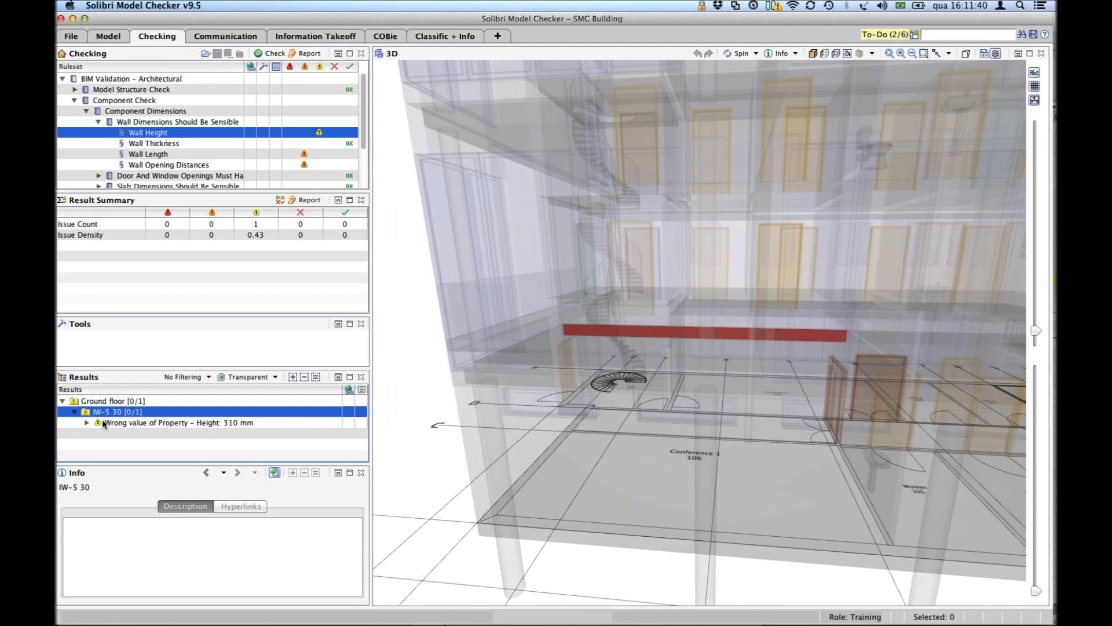
click(105, 423)
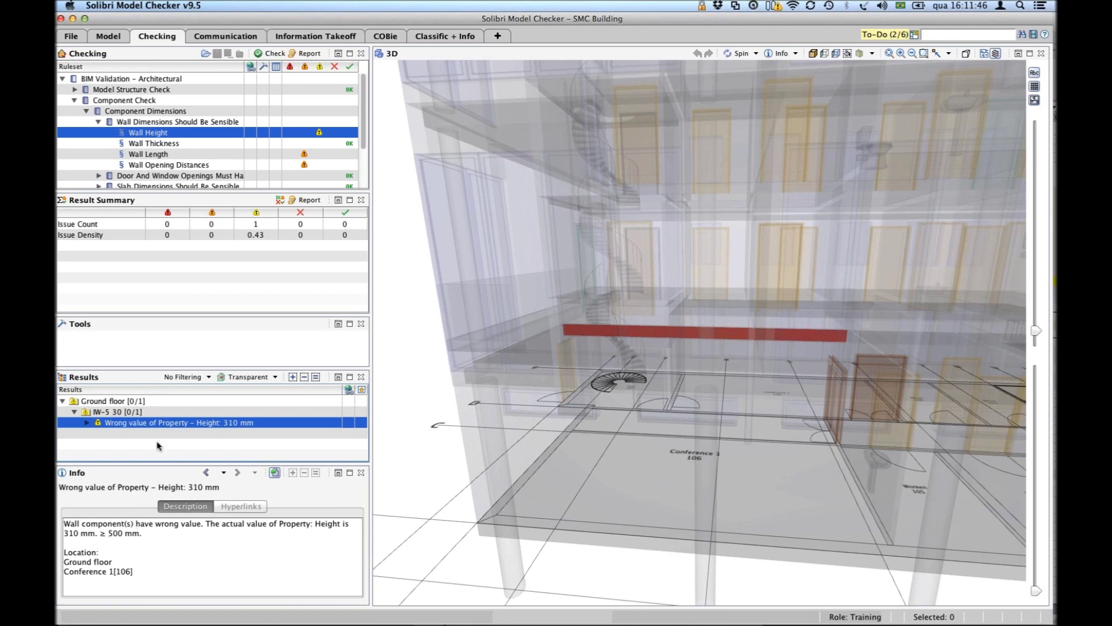
Set the Wall Height rule's minimum height requirement for the Wall component to 300 mm and close its parameters.
right_click(157, 137)
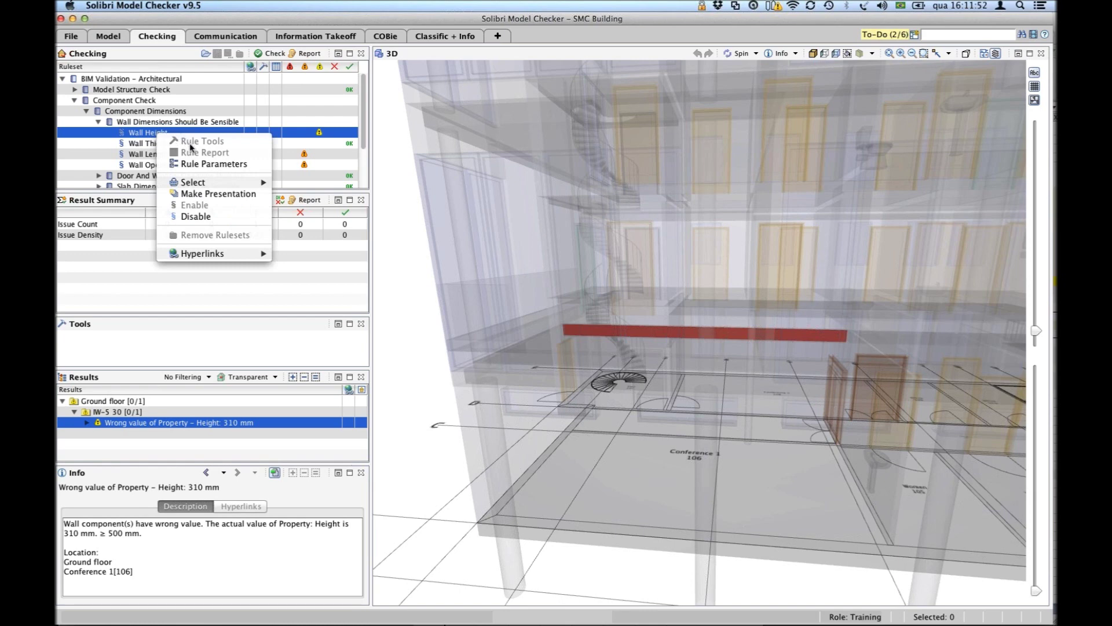
click(195, 165)
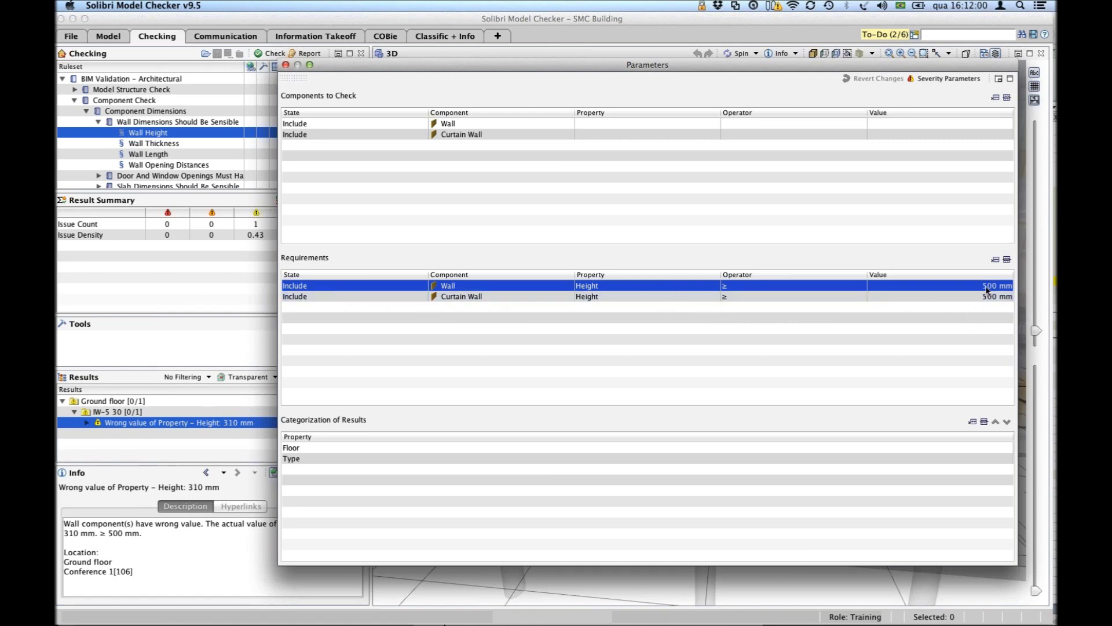
double_click(968, 287)
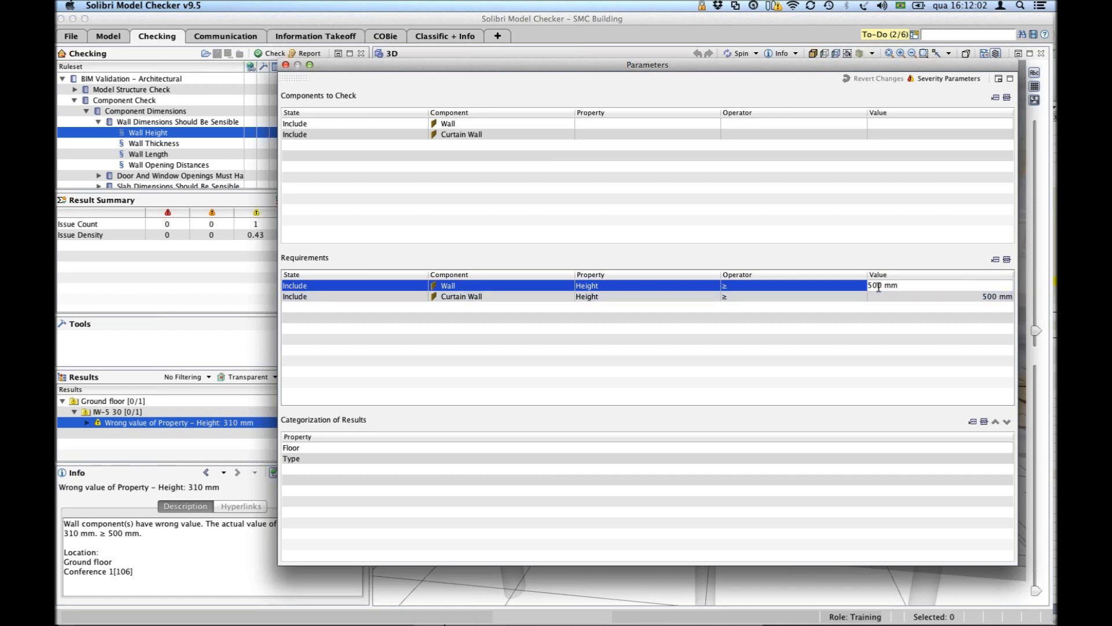
drag(873, 287, 863, 287)
text(3)
key(Return)
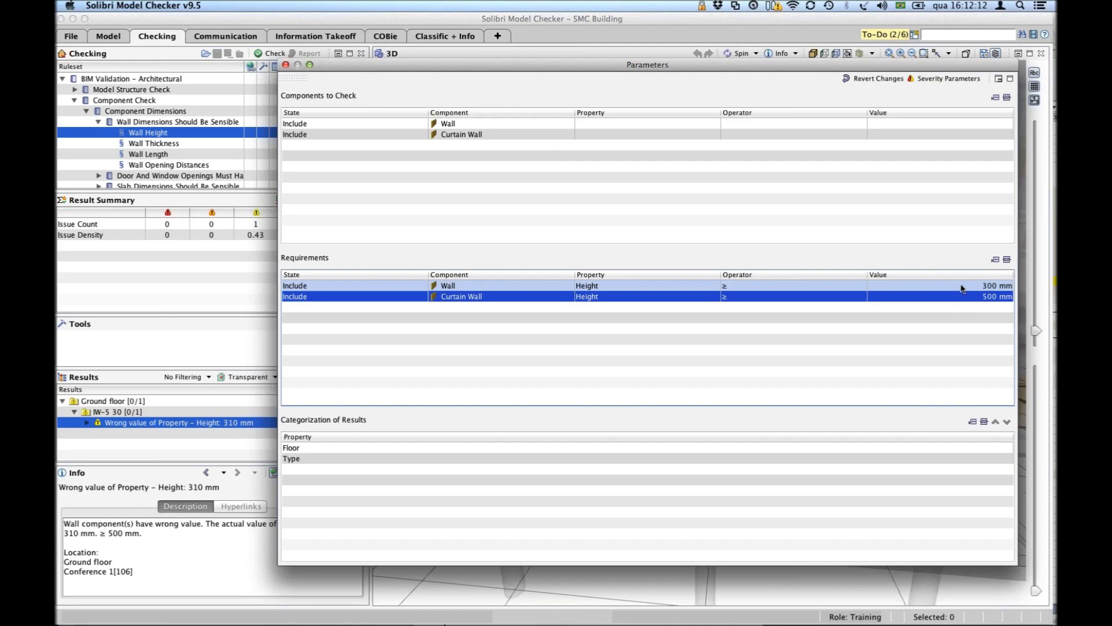
click(962, 288)
click(961, 287)
click(934, 290)
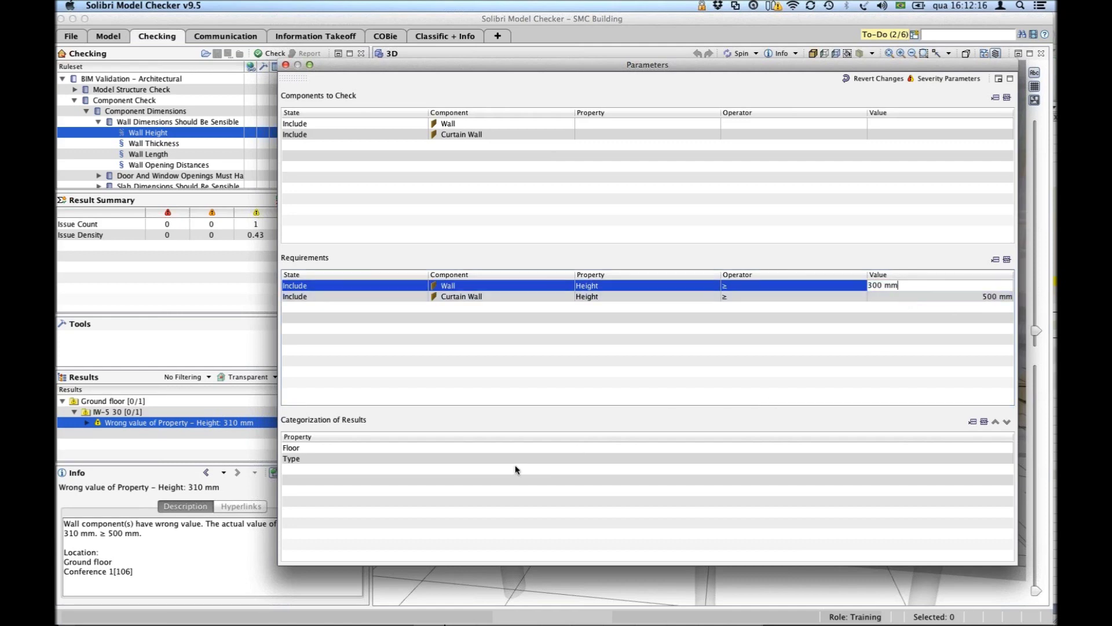
click(286, 65)
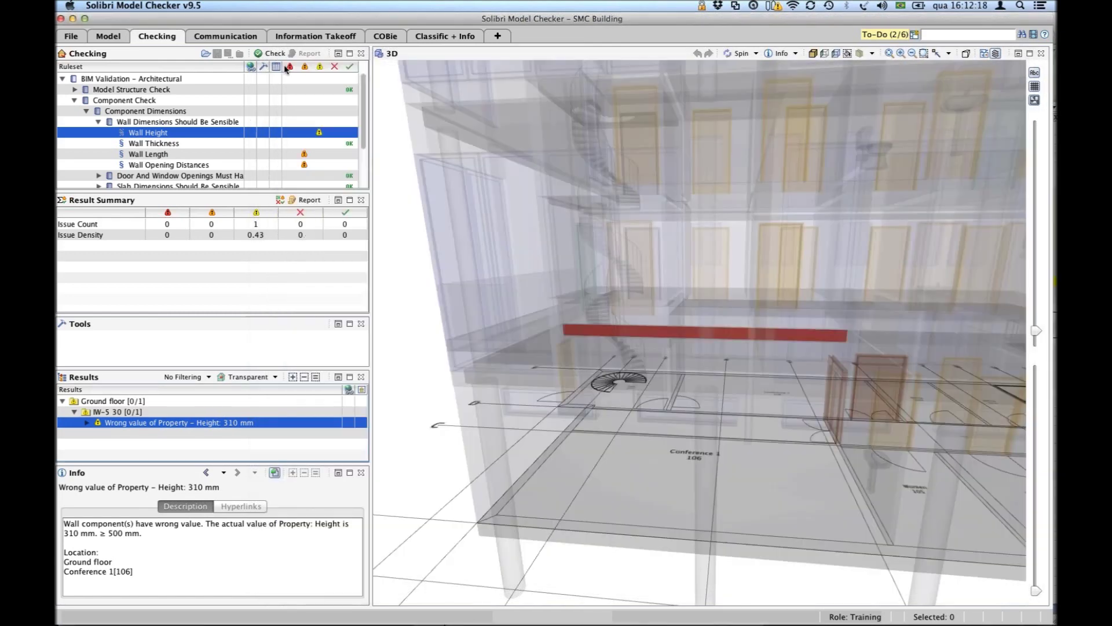
Rerun the check for the Wall Height rule, proceeding despite the incomplete classification task.
click(140, 144)
click(138, 135)
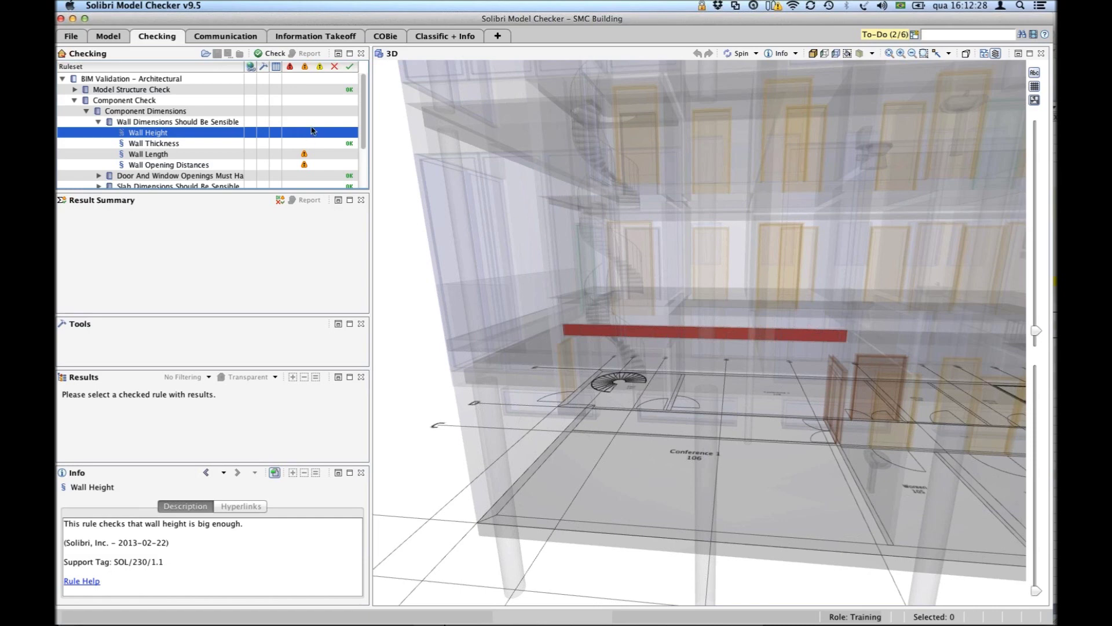
click(157, 154)
click(163, 142)
click(162, 133)
click(259, 54)
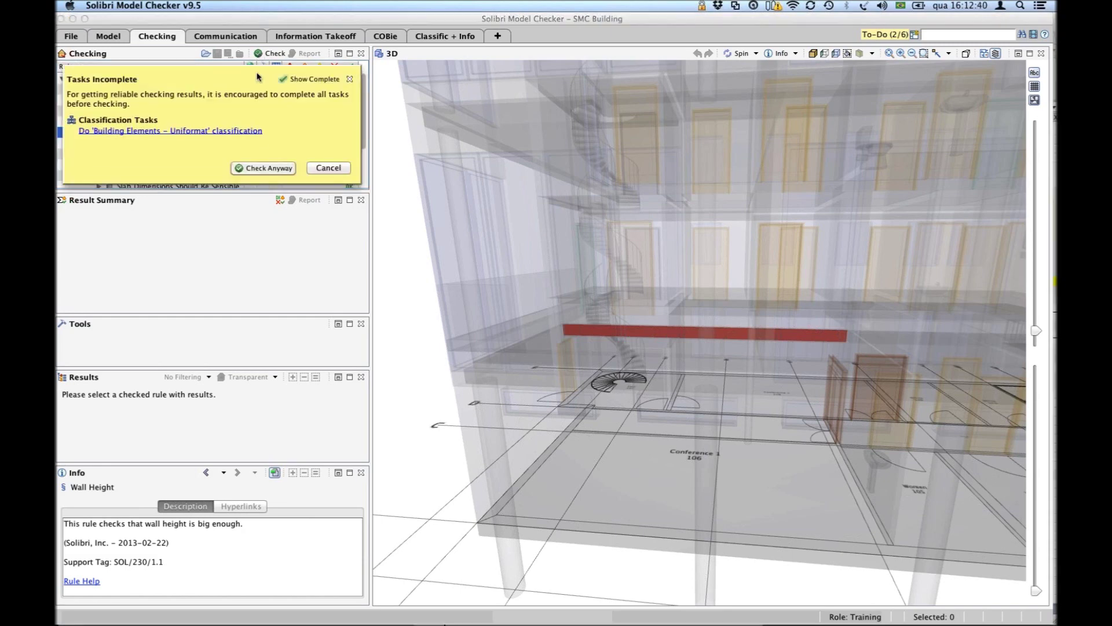
click(269, 168)
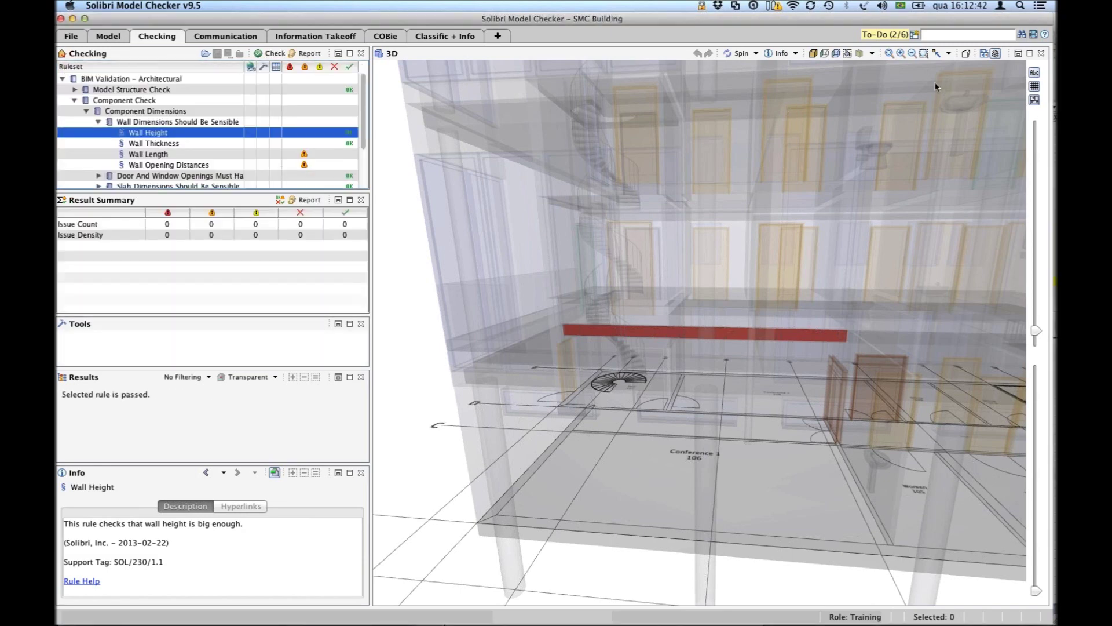
Review the rechecked Wall Height rule's result and view the highlighted wall from above.
mouse_move(935, 87)
click(176, 143)
click(174, 133)
drag(716, 283, 742, 452)
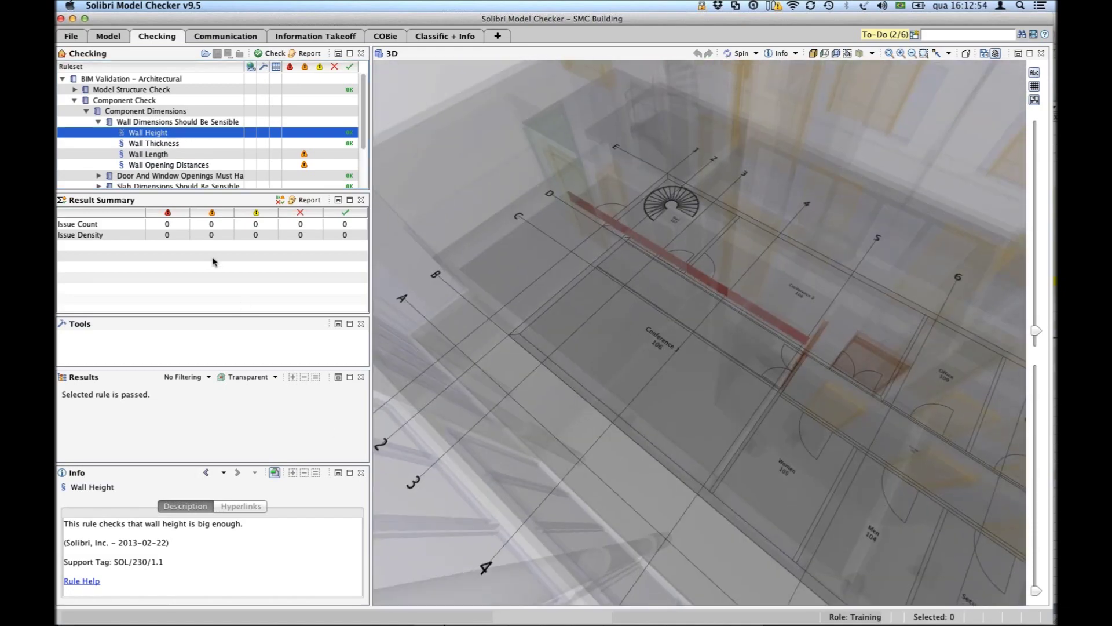
View the results of the Wall Thickness and Wall Length rules and look over the whole building in 3D.
click(155, 144)
scroll(363, 145, down, 1)
scroll(362, 145, down, 3)
click(165, 108)
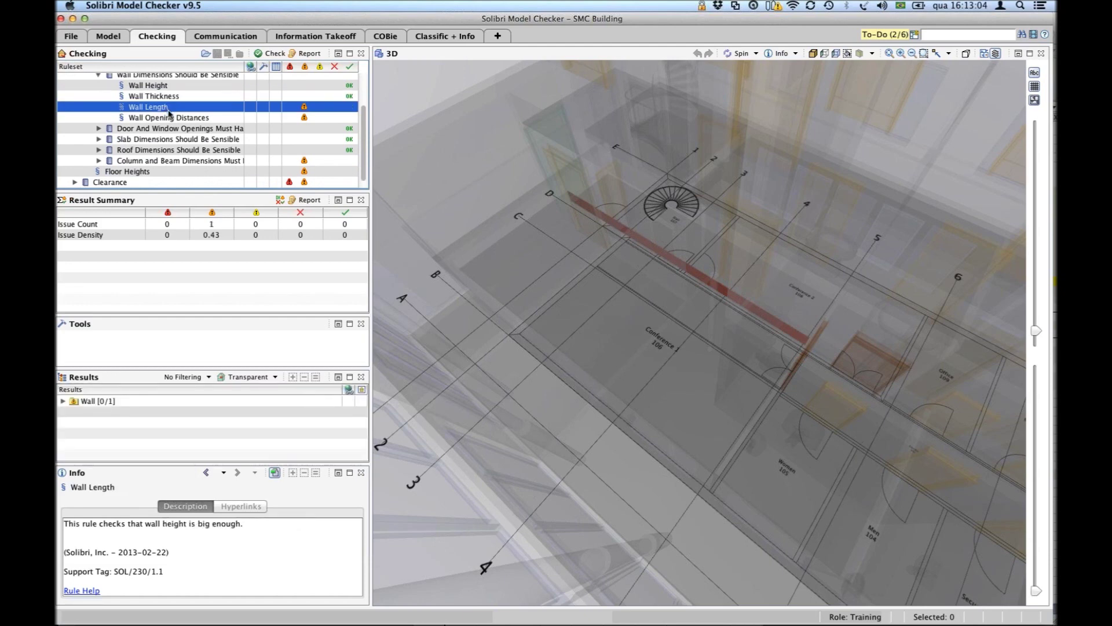
drag(697, 355, 726, 328)
scroll(729, 330, down, 10)
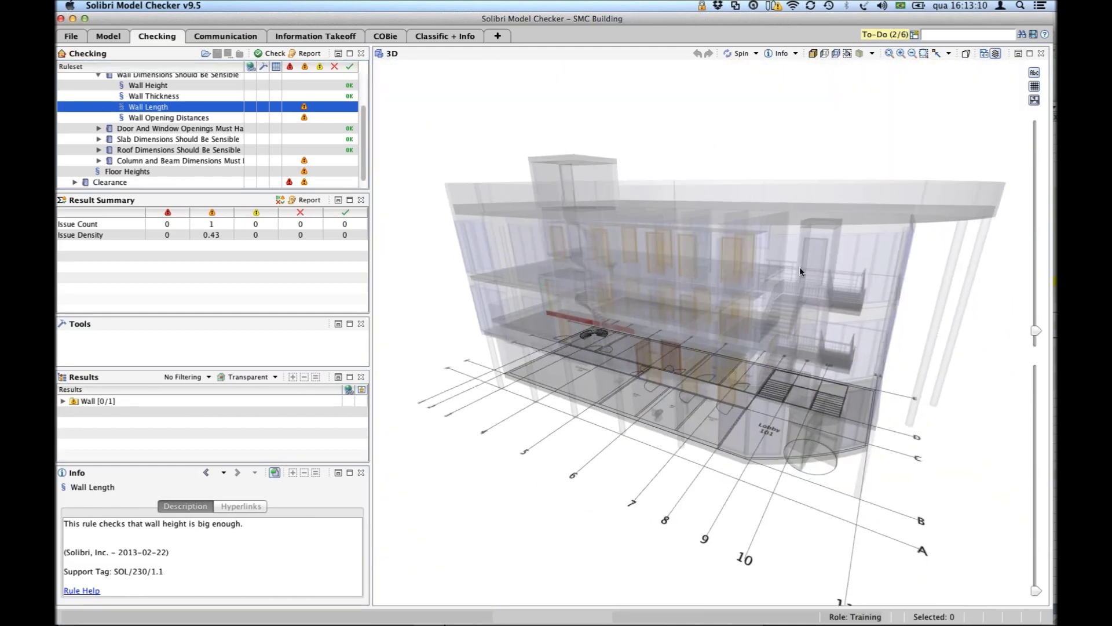
scroll(800, 266, up, 5)
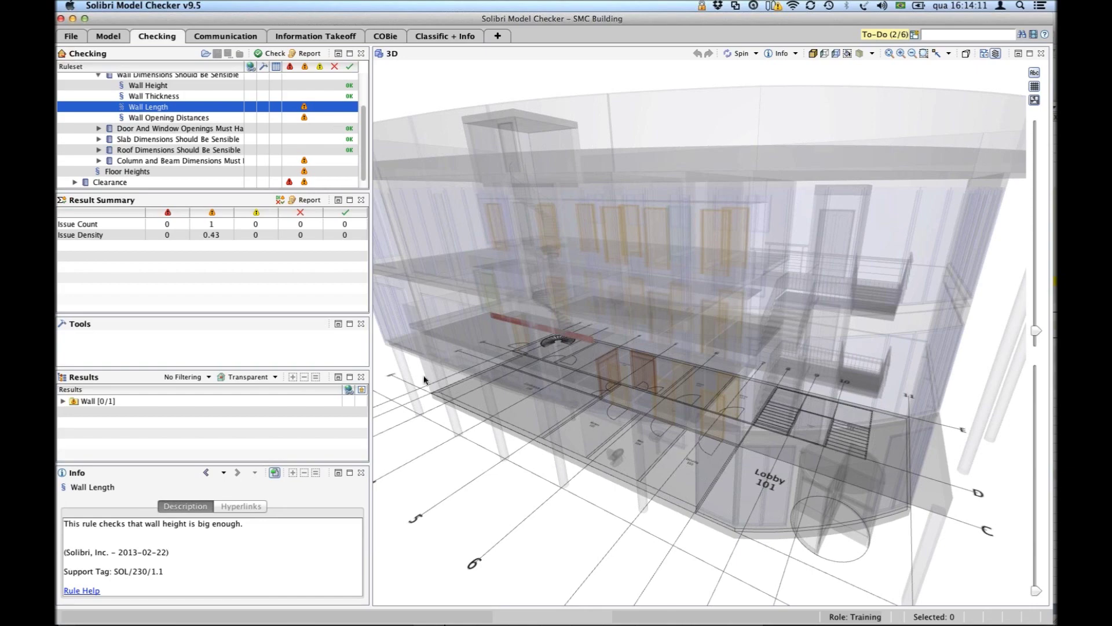
drag(600, 372, 551, 341)
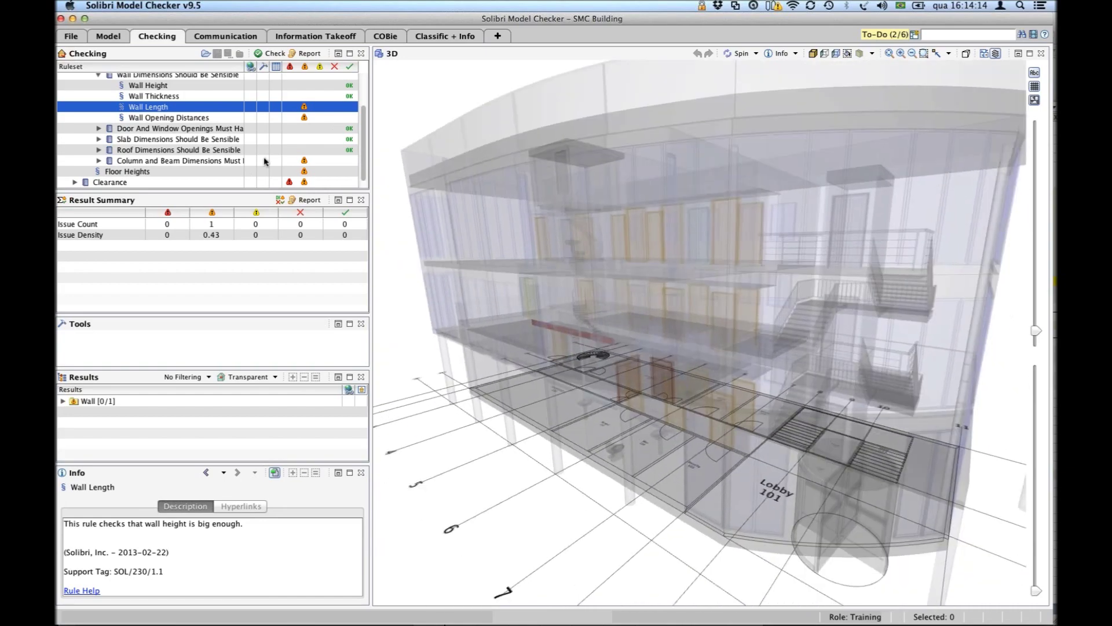
Open the Column Length rule's wrong-length issue in the column and beam dimensions ruleset and read its description.
scroll(365, 162, down, 1)
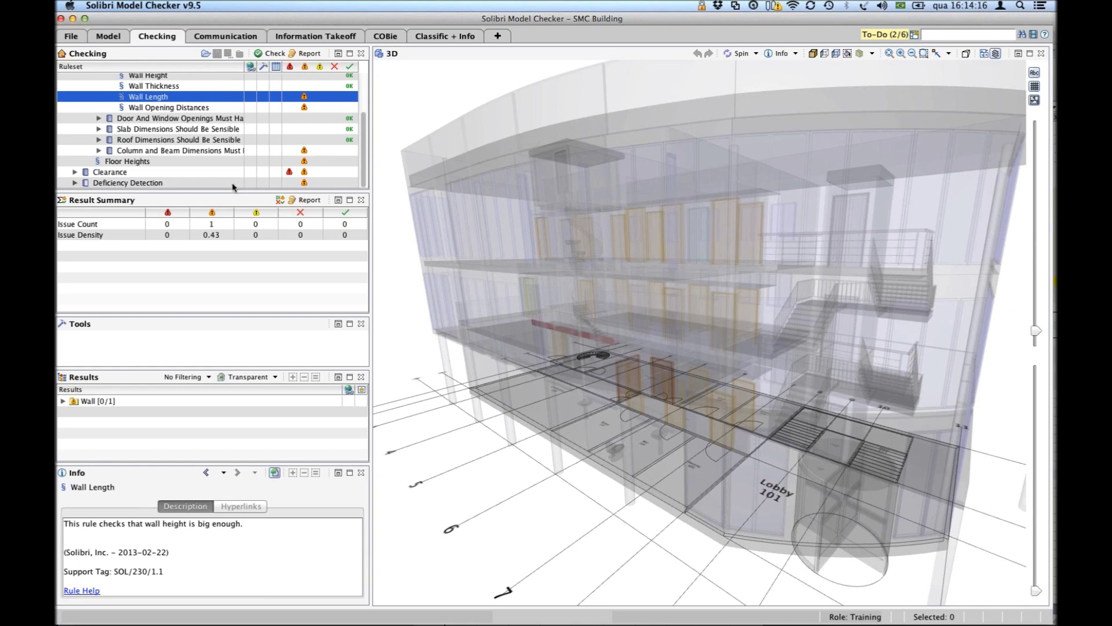
click(98, 151)
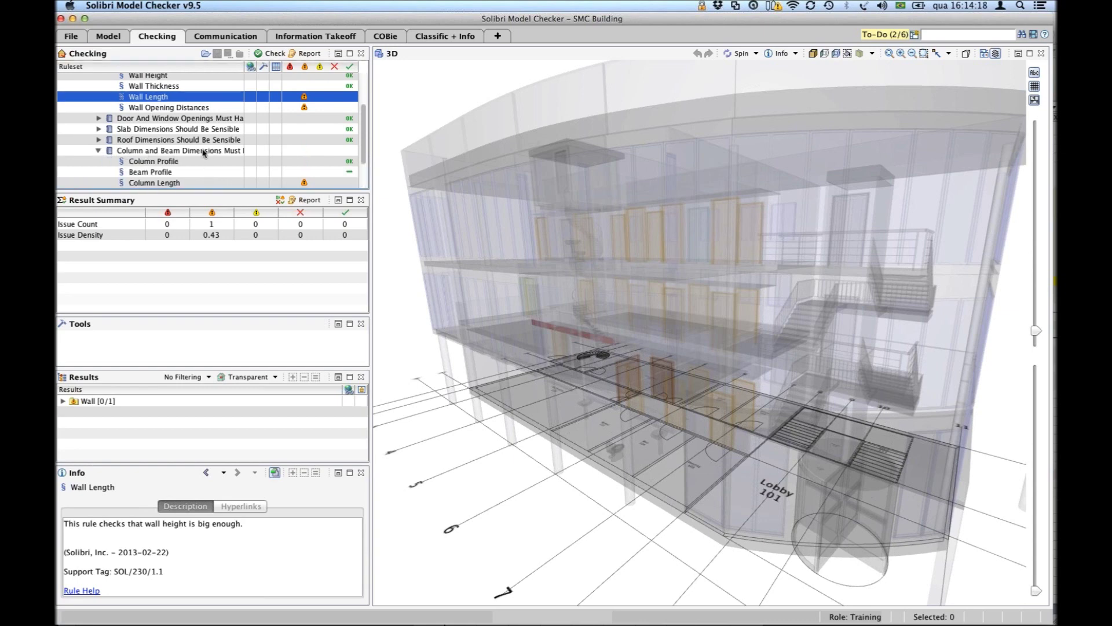
scroll(202, 152, down, 3)
click(164, 154)
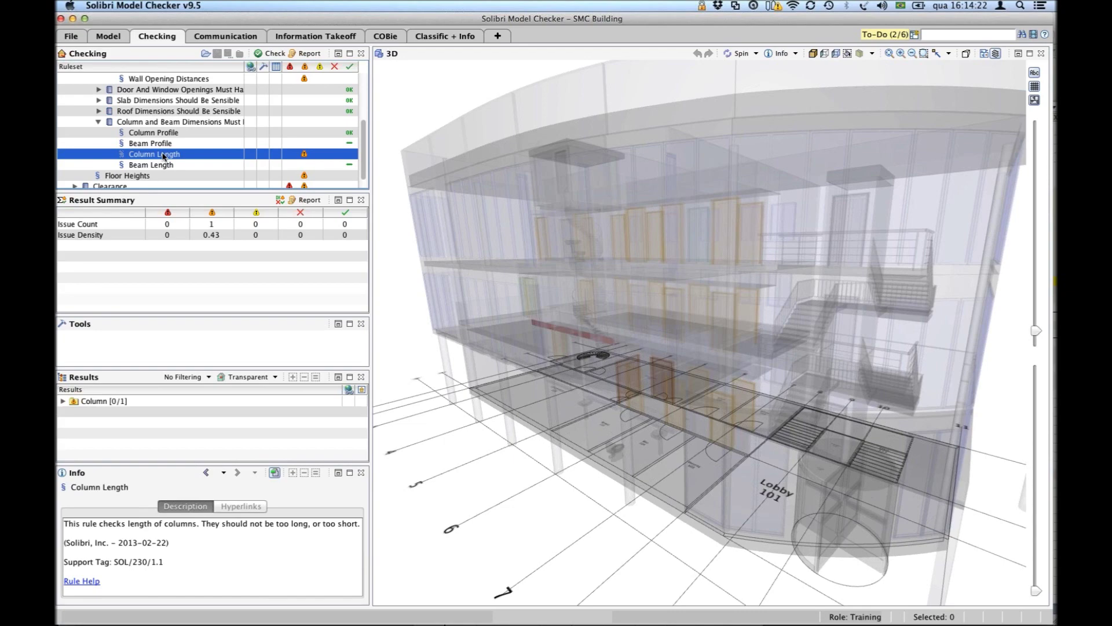
click(102, 402)
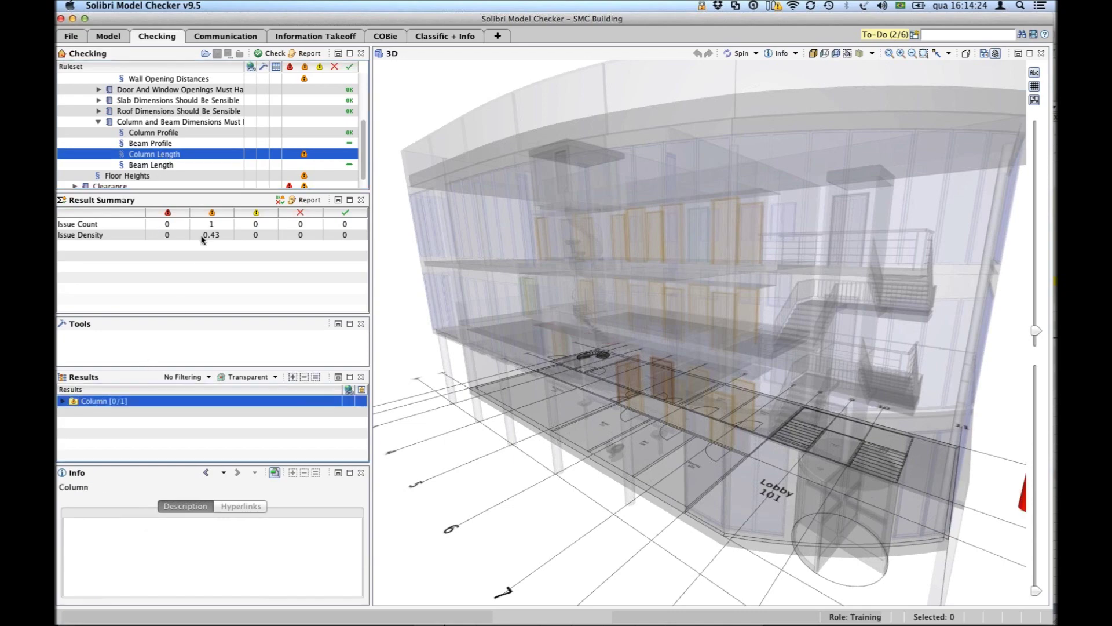
click(62, 400)
click(117, 412)
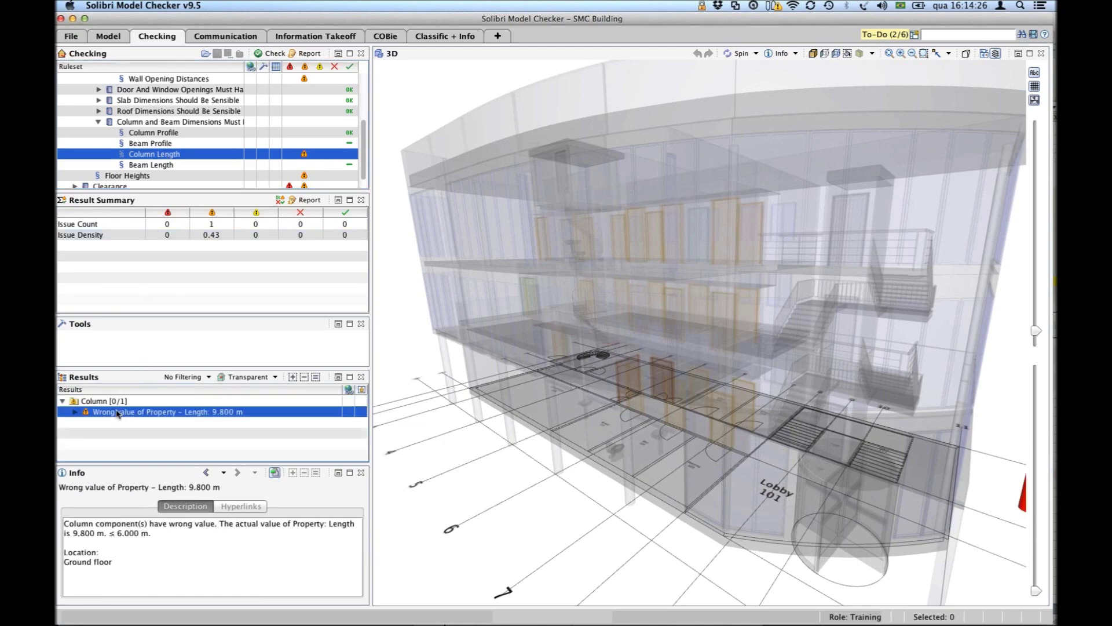
Zoom to the Column Length issue in 3D and examine its two columns, isolating Column.0.1 before showing the whole issue again.
double_click(117, 413)
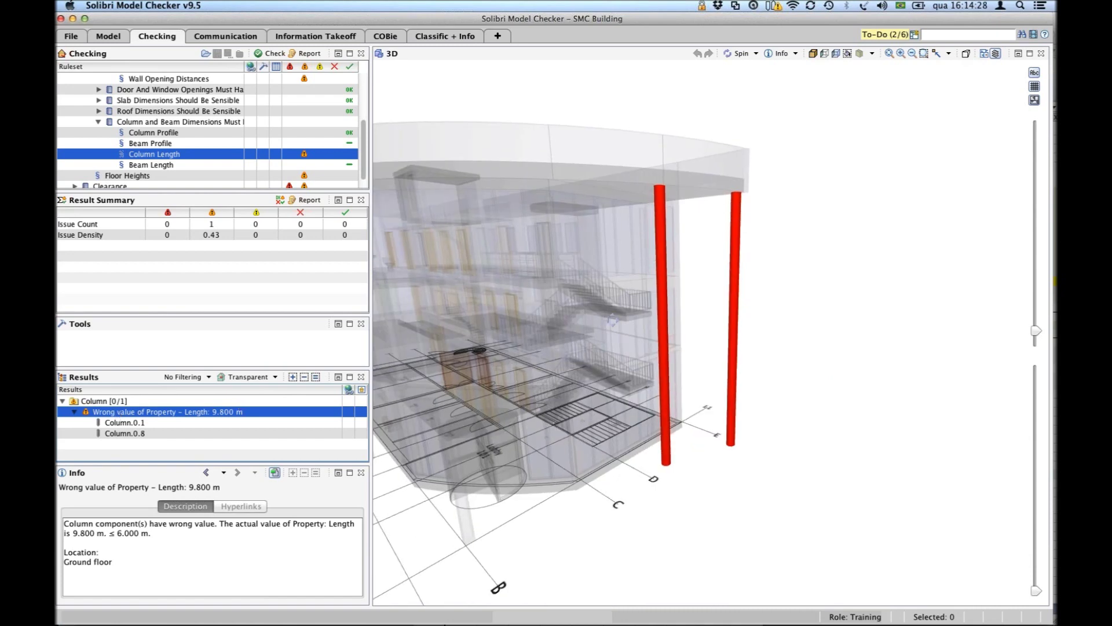
mouse_move(729, 337)
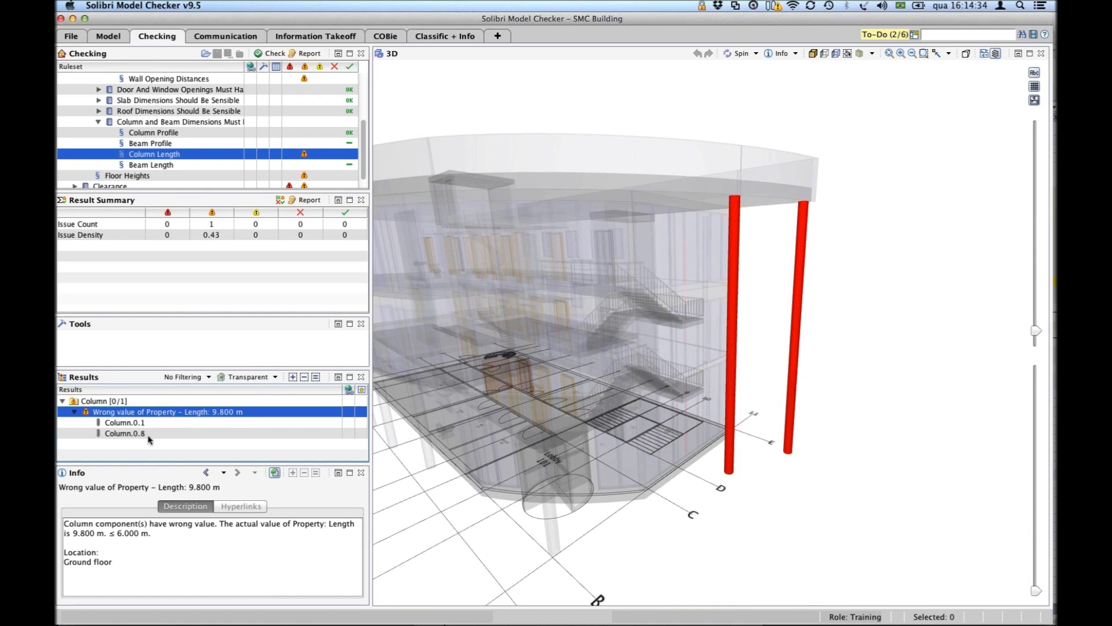
click(120, 424)
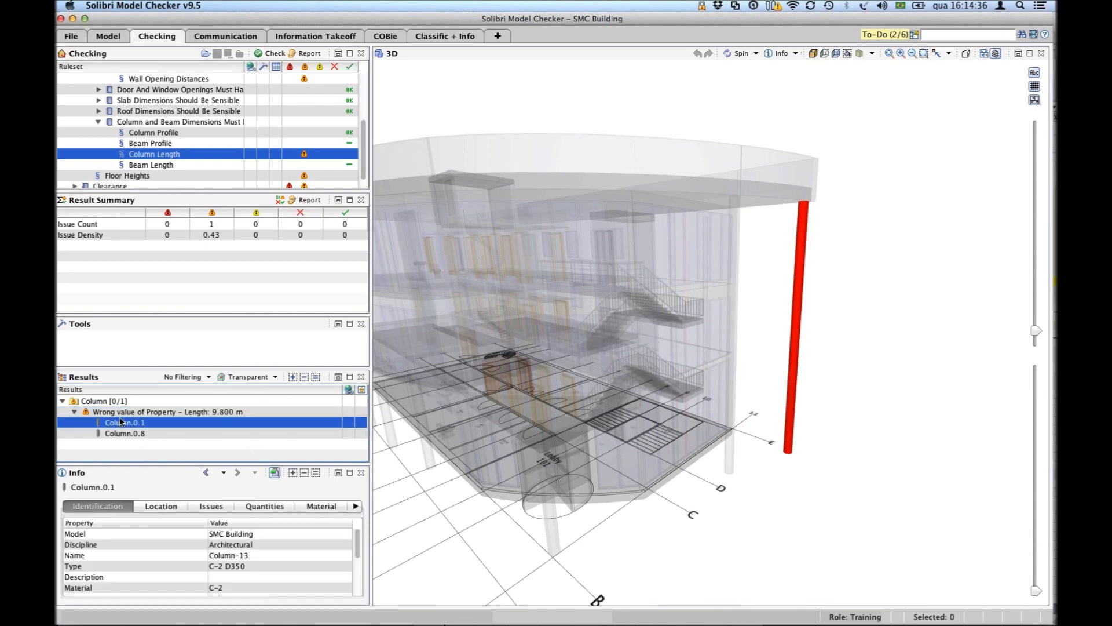
click(121, 412)
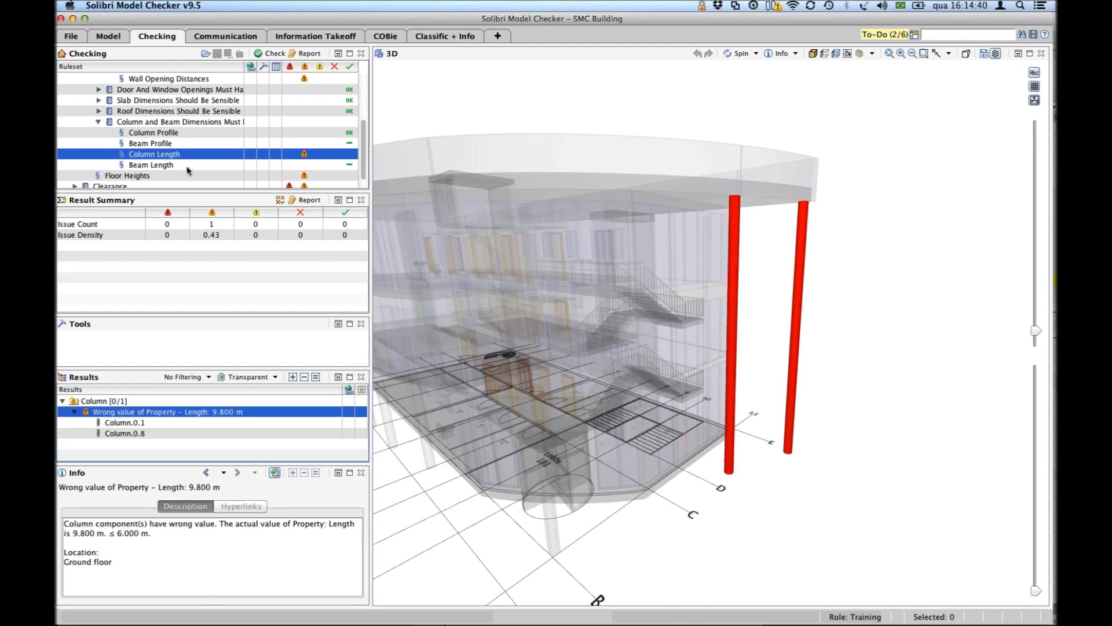
Open the Column Length rule's parameters, examine the minimum and maximum length requirements, and close them without changes.
right_click(150, 155)
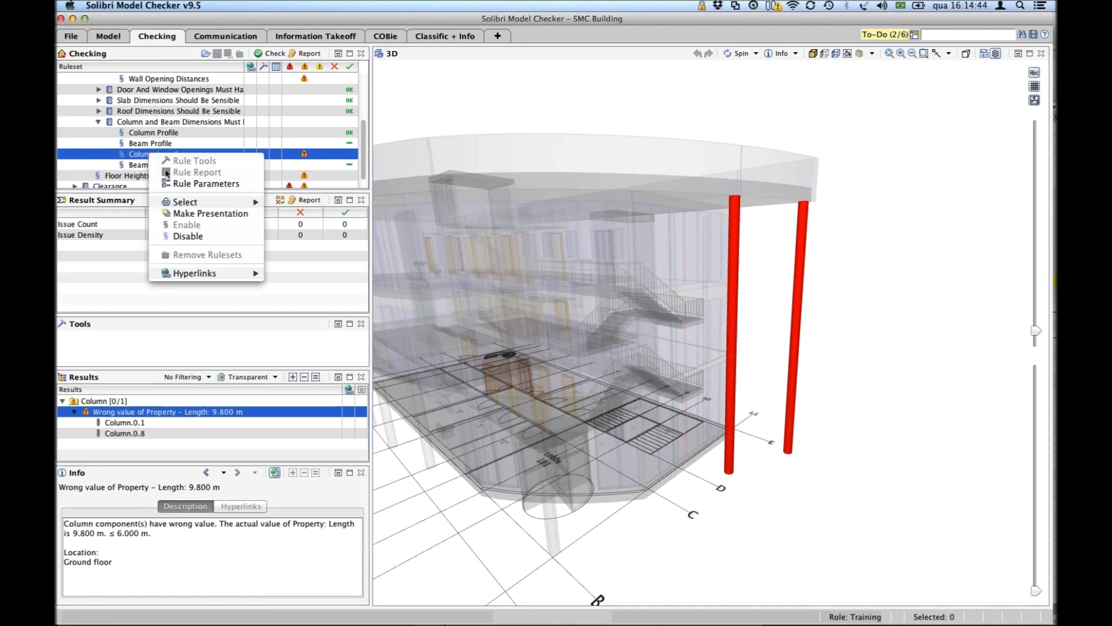
click(169, 184)
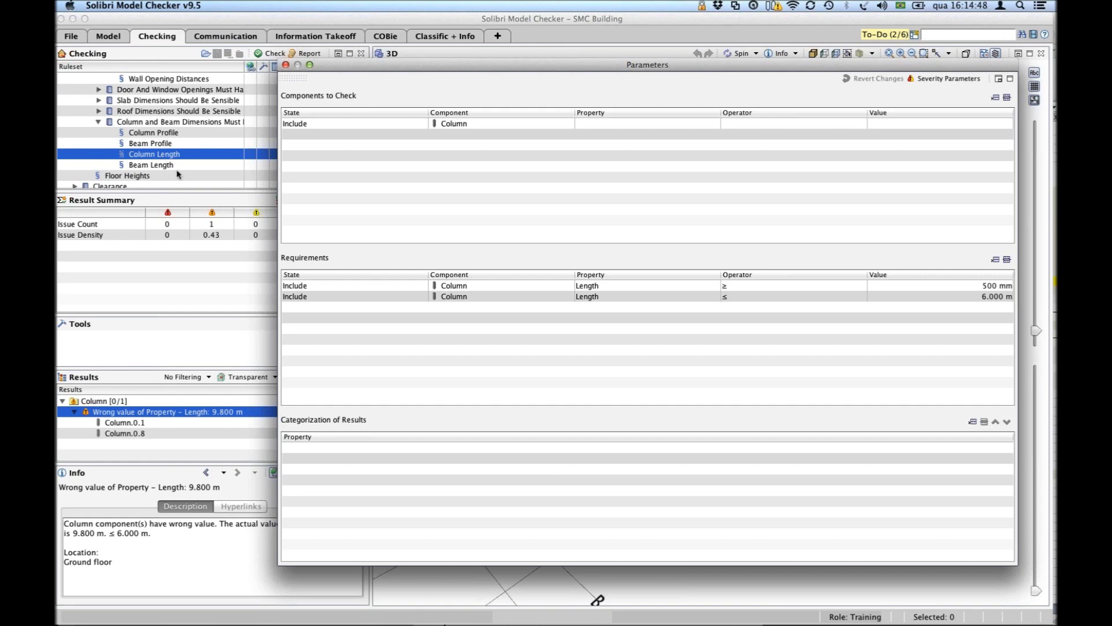
drag(367, 61, 361, 61)
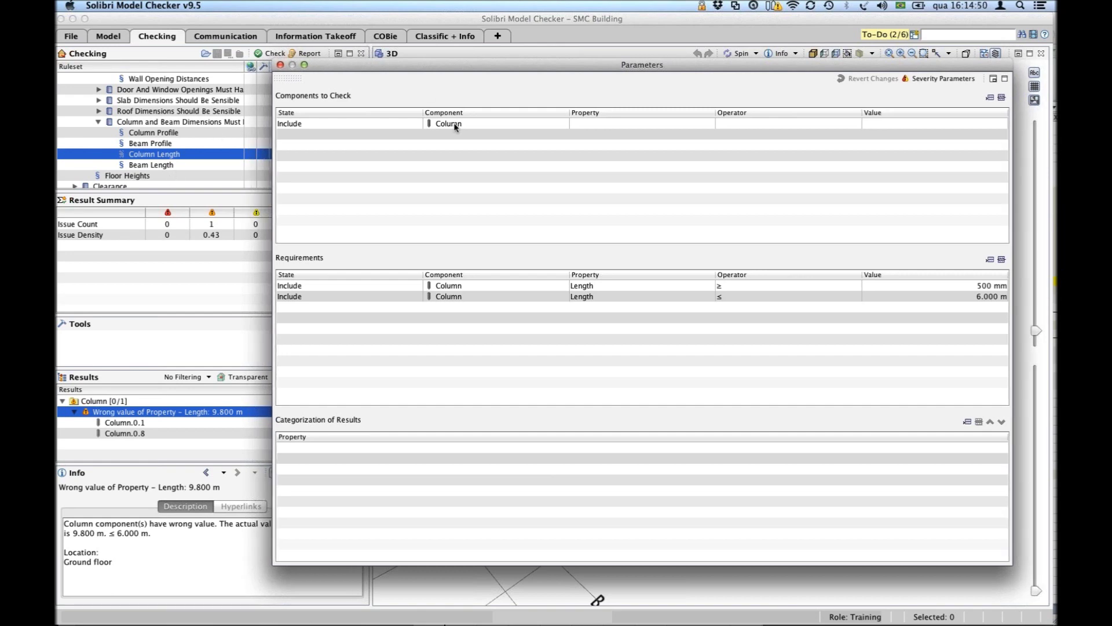
click(956, 285)
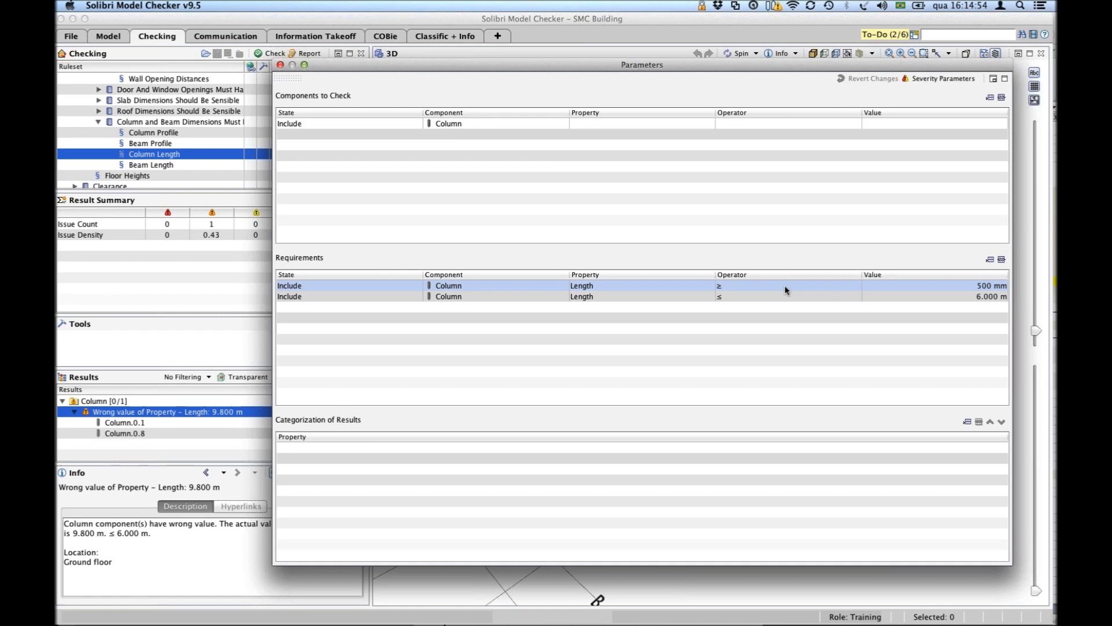
click(982, 296)
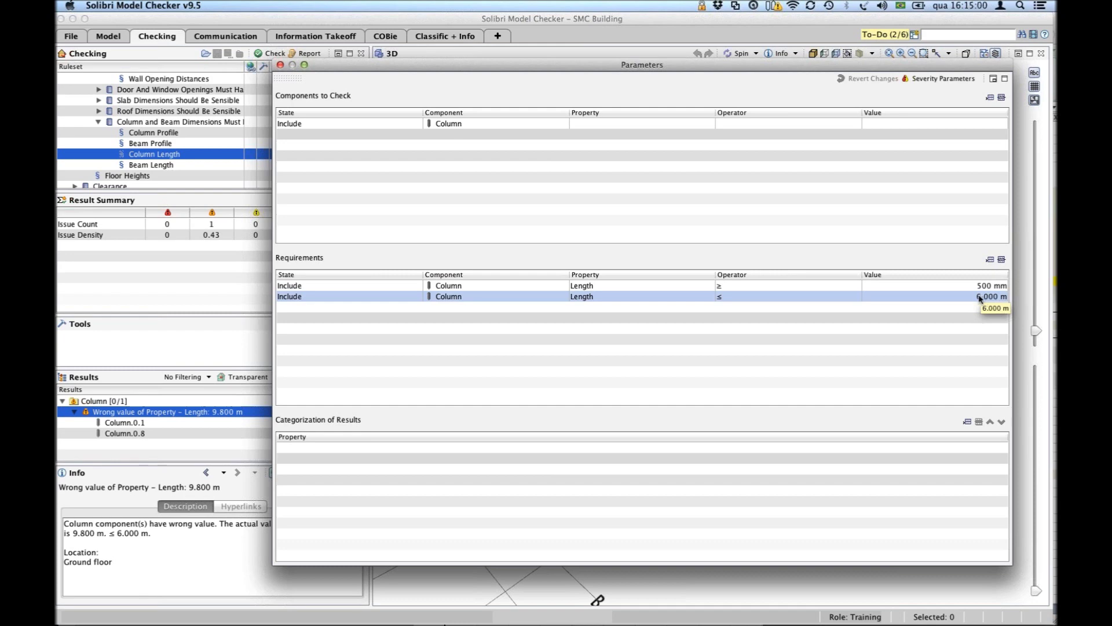
click(281, 65)
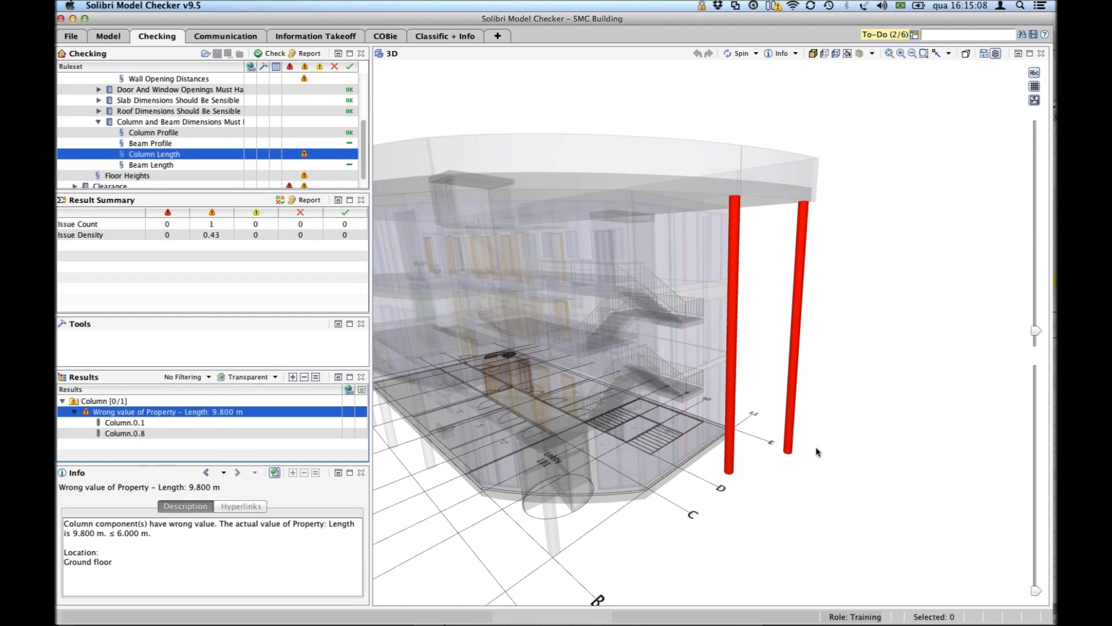
Take a closer look at the highlighted columns and view the Beam Length rule's result.
scroll(766, 213, up, 2)
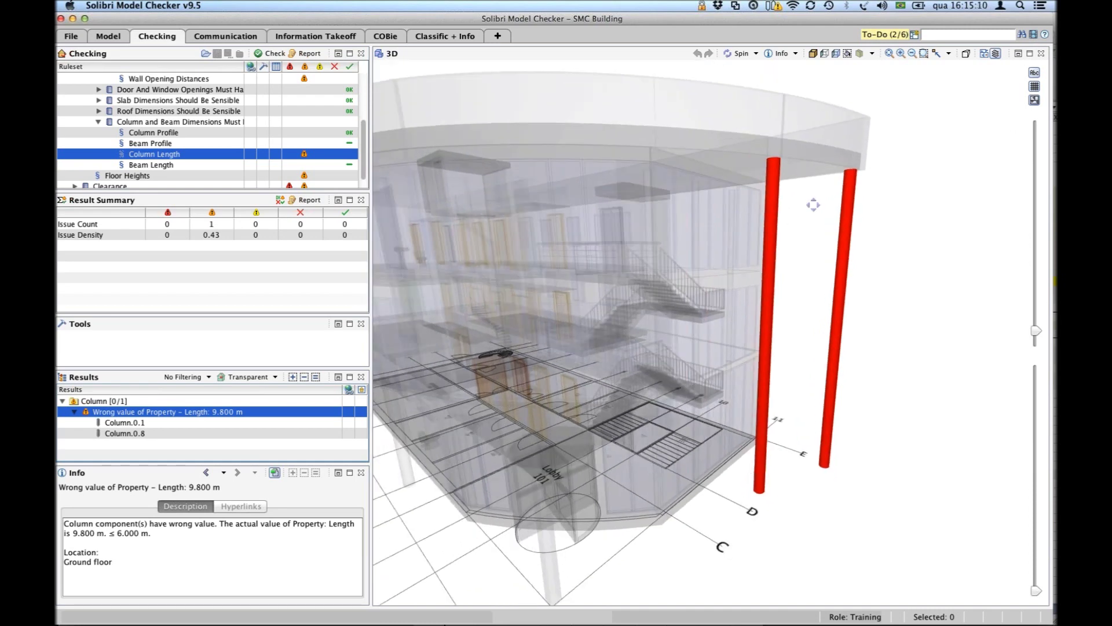
click(159, 166)
scroll(166, 177, down, 1)
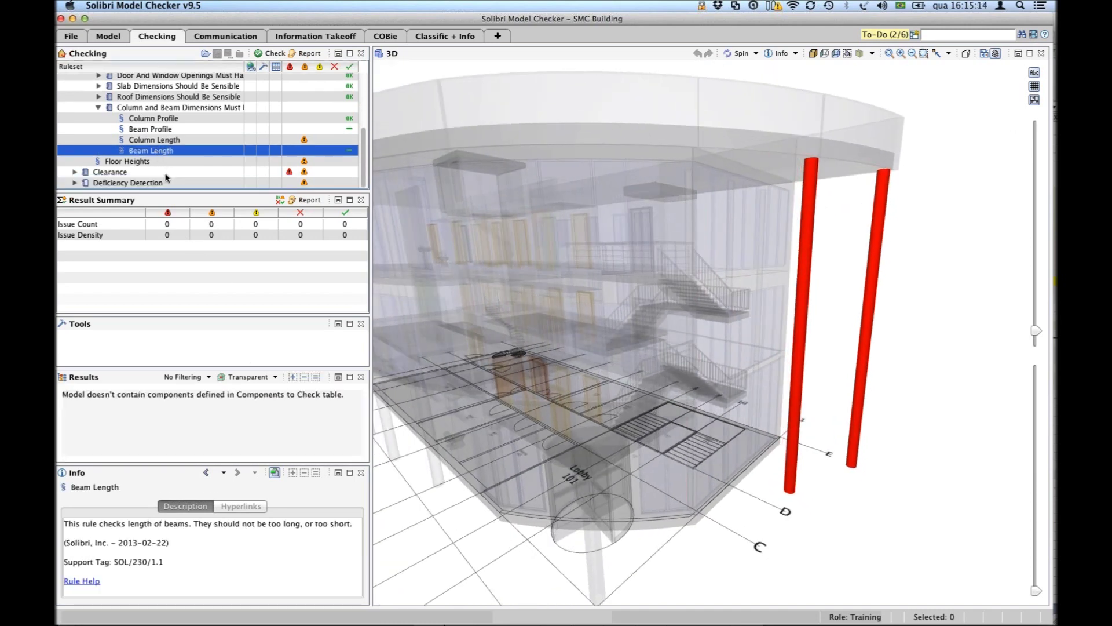
Read the Clearance ruleset's description and expand it to list its rules.
click(124, 173)
scroll(237, 149, up, 5)
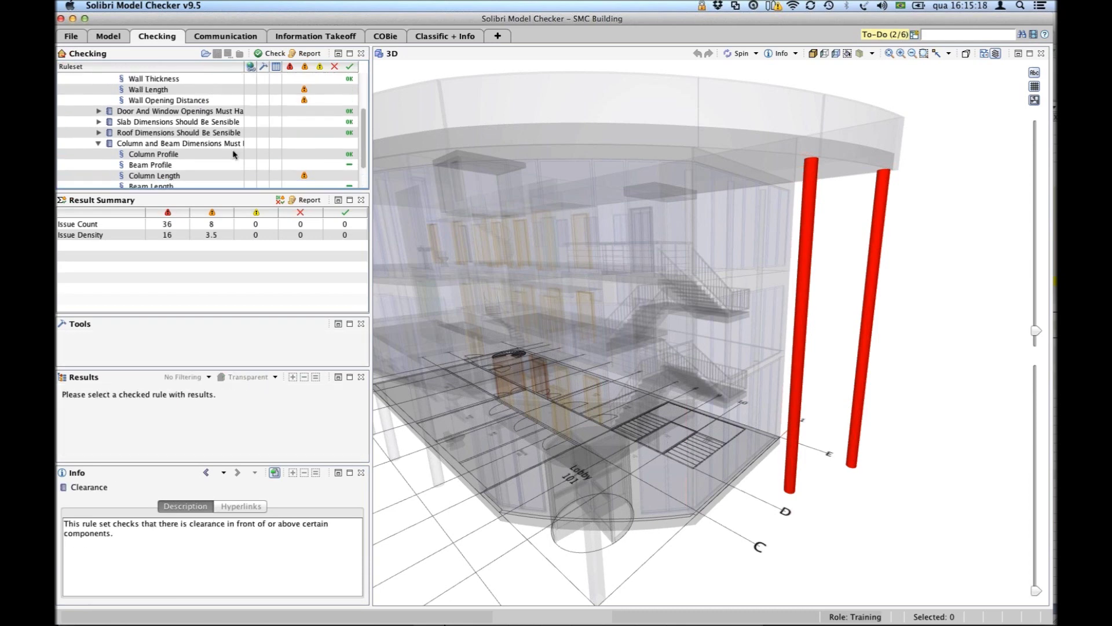
click(99, 122)
scroll(249, 173, down, 3)
scroll(250, 173, down, 1)
click(75, 172)
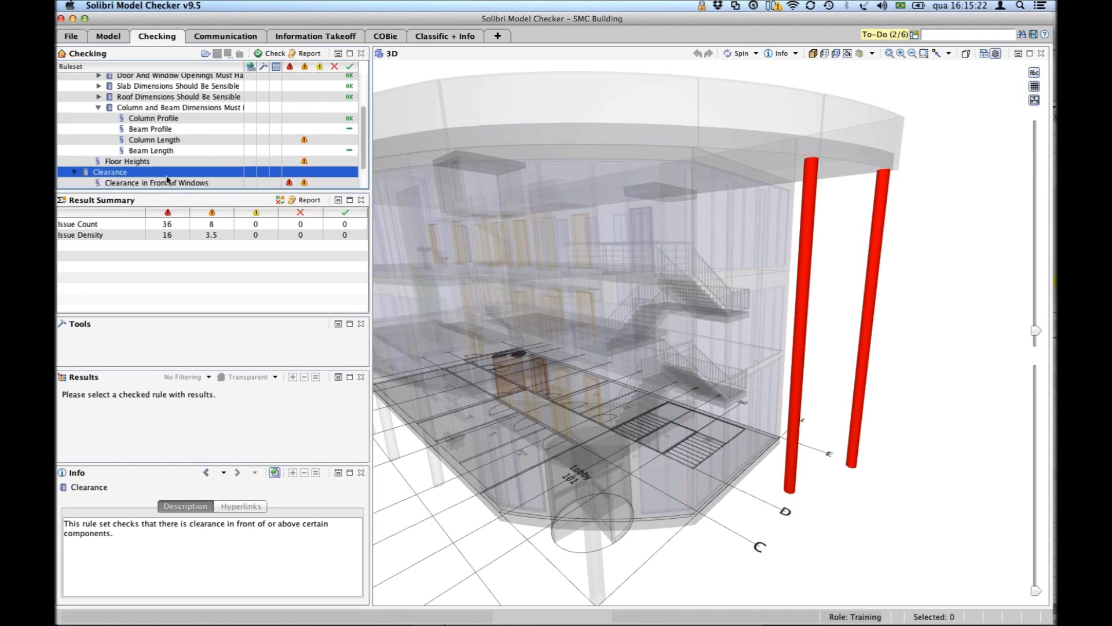
scroll(168, 173, down, 3)
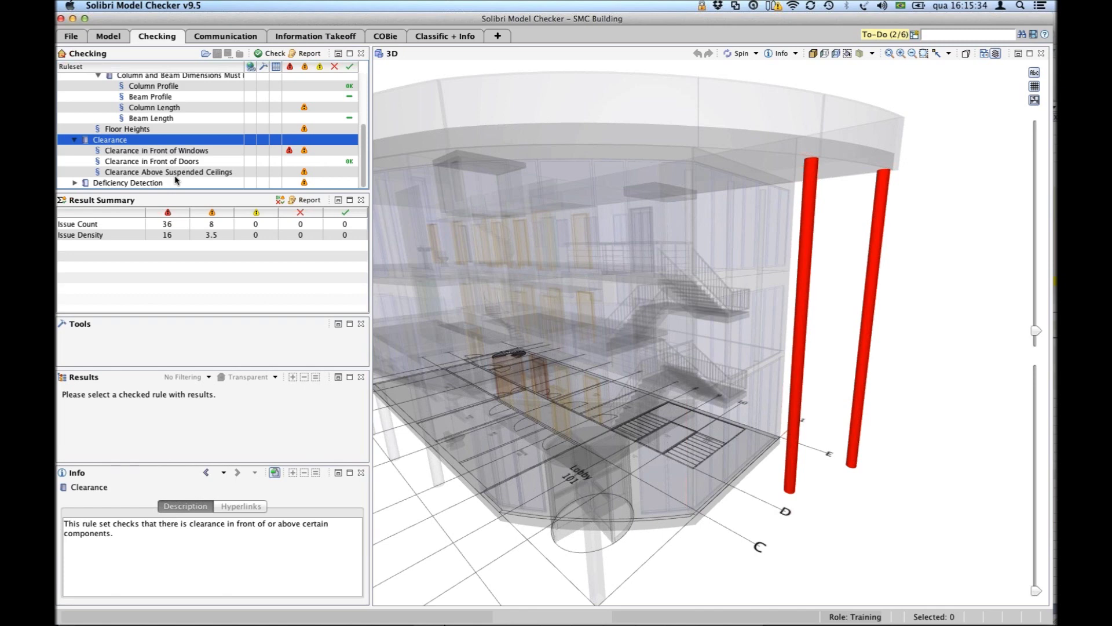
Review the results and descriptions of the clearance rules for doors, suspended ceilings and windows, ending on Clearance in Front of Windows.
click(178, 153)
click(178, 161)
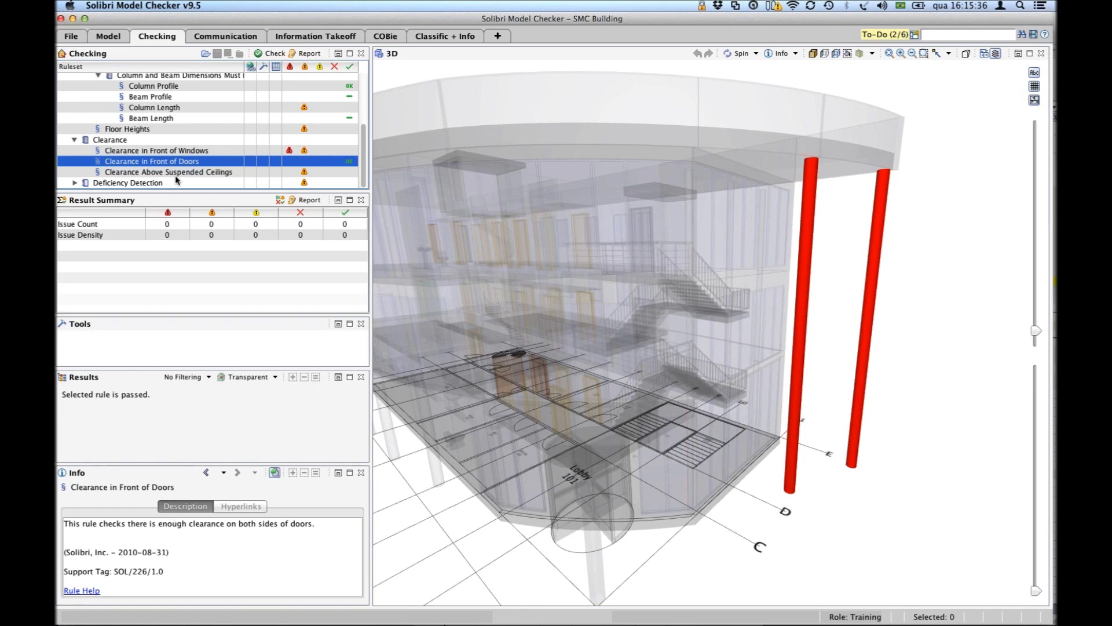
click(176, 173)
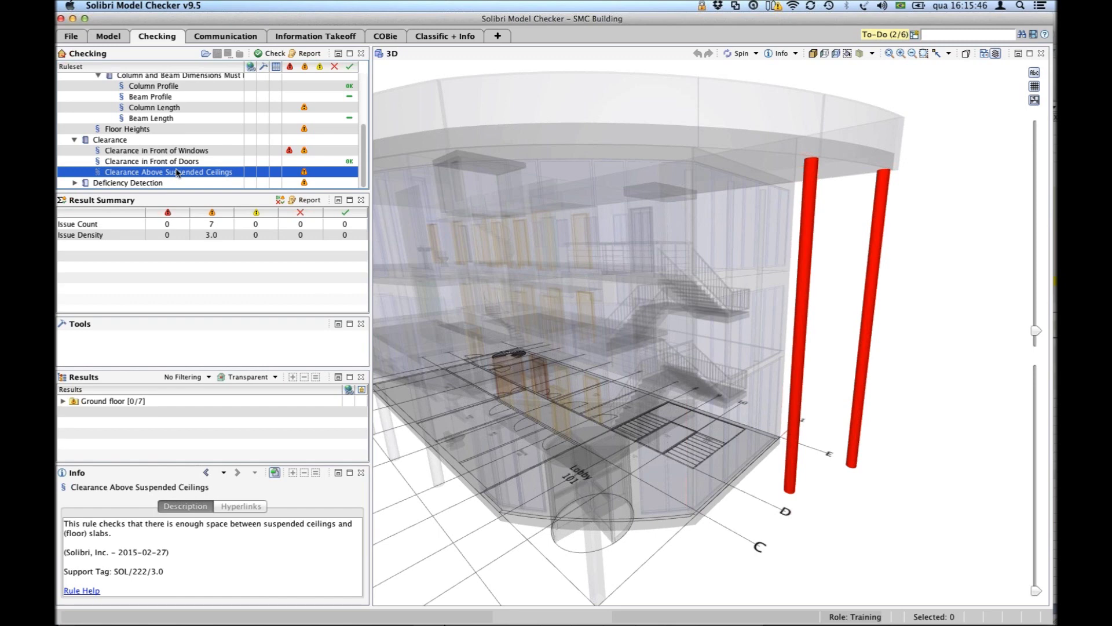
click(127, 151)
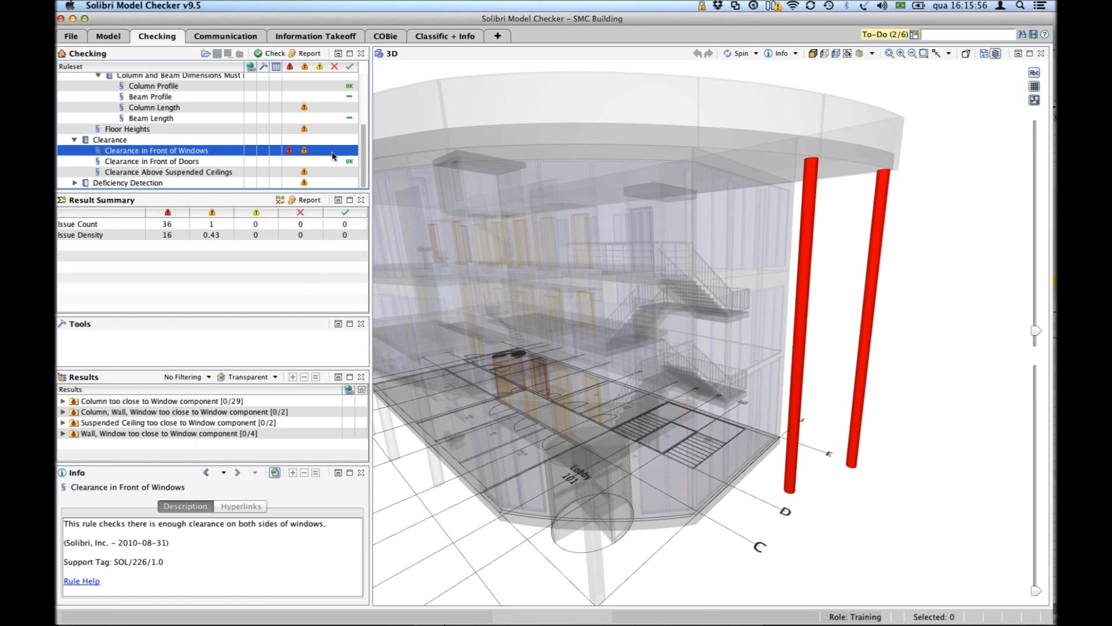
Expand the column too close to window category and zoom to its first C-4 D200 and Storefront Window 17 issue in 3D.
click(66, 403)
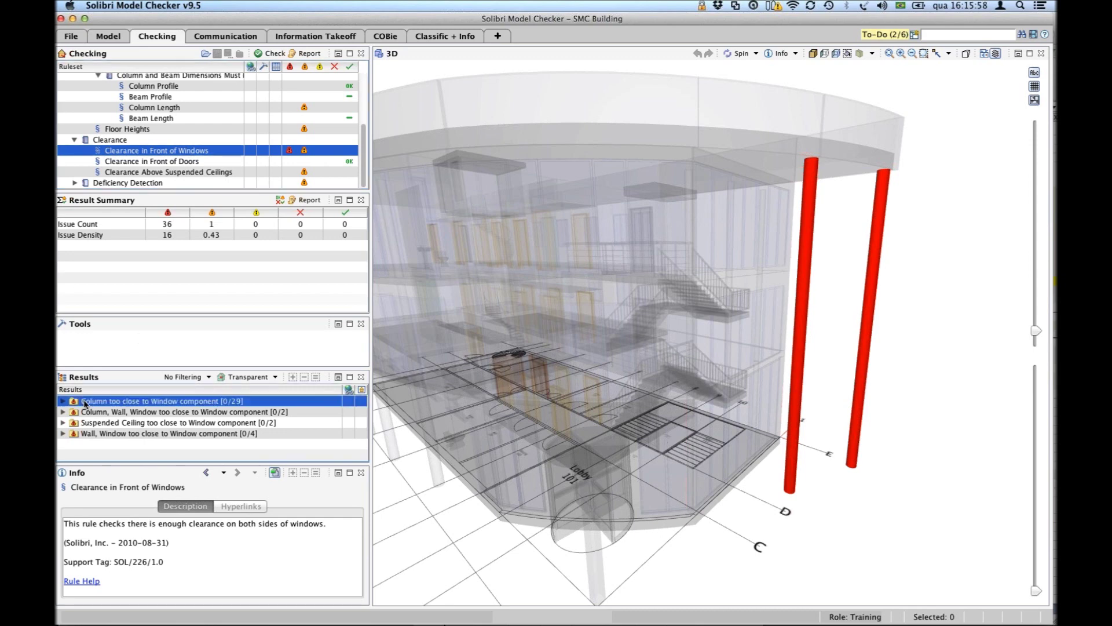
click(63, 401)
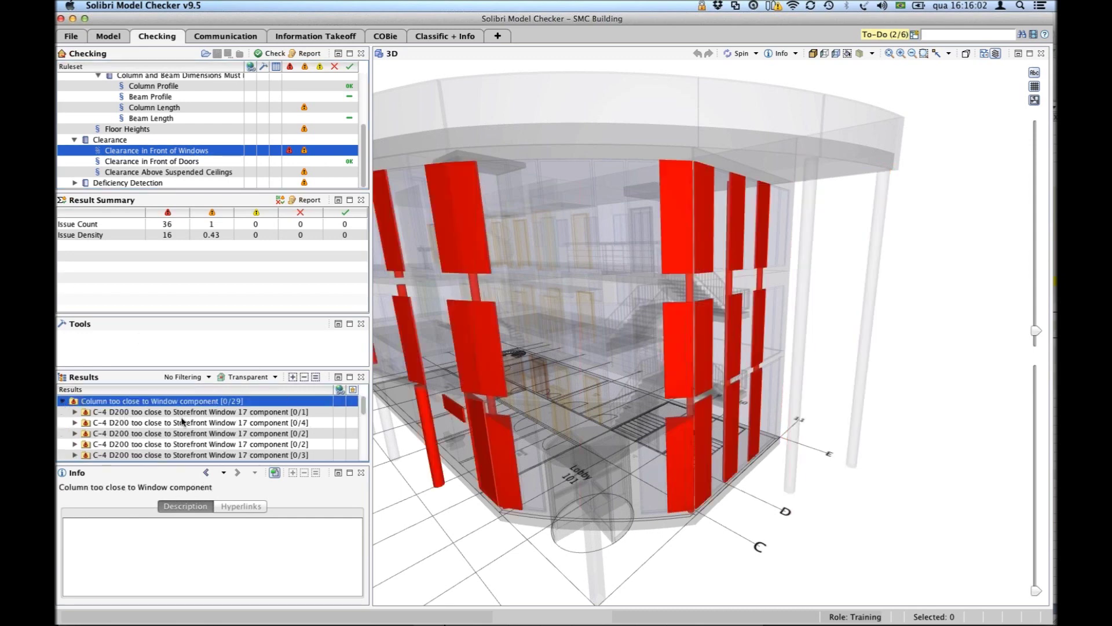
click(138, 413)
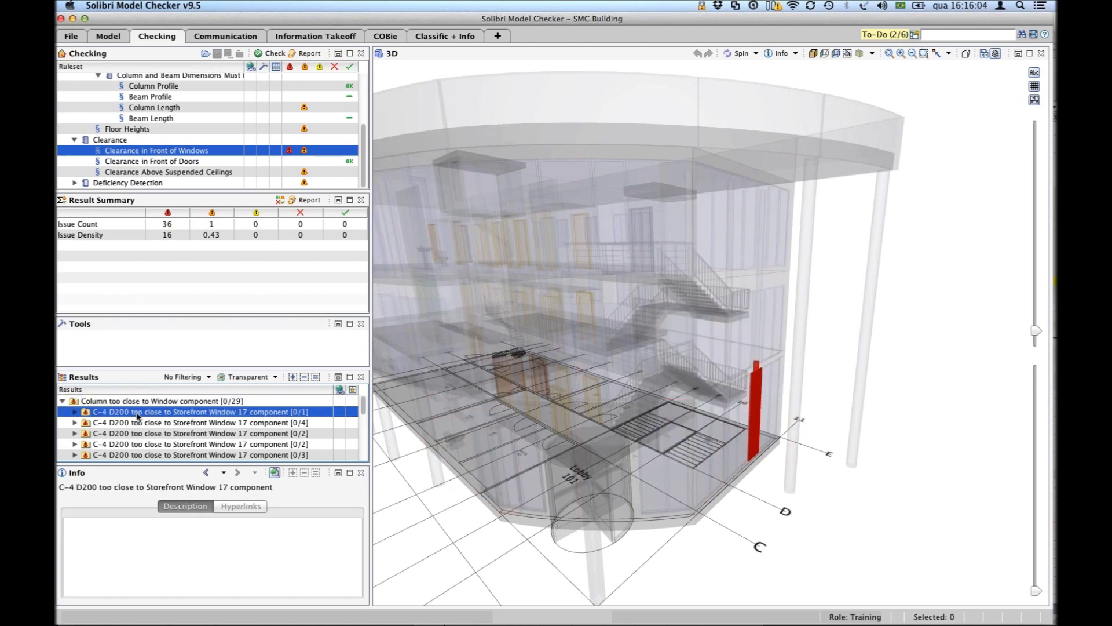
double_click(138, 415)
drag(523, 300, 565, 190)
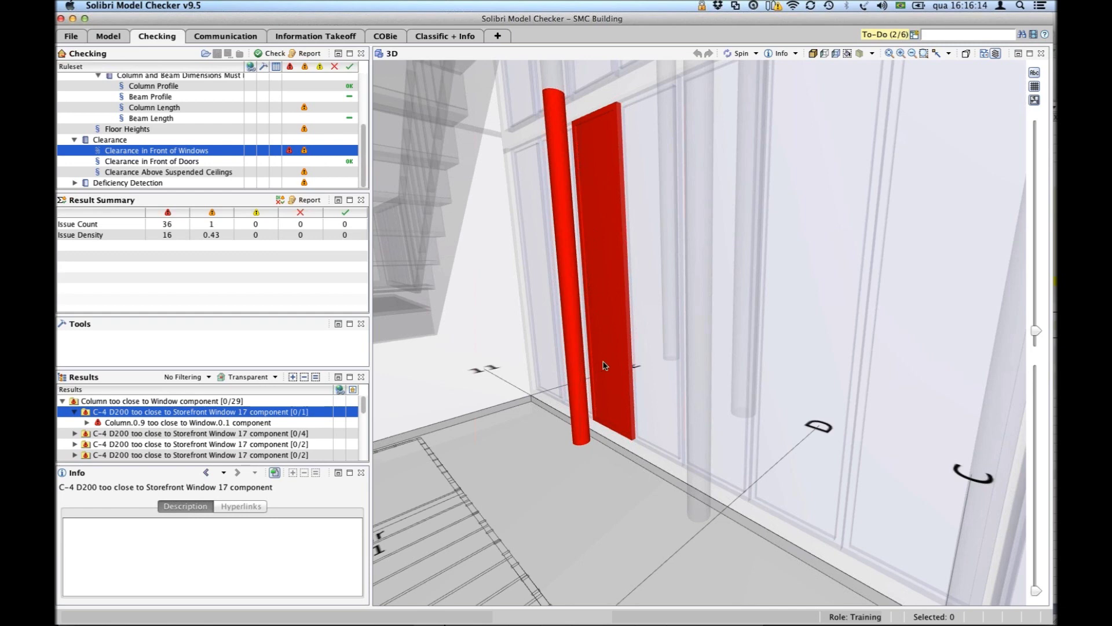
mouse_move(603, 365)
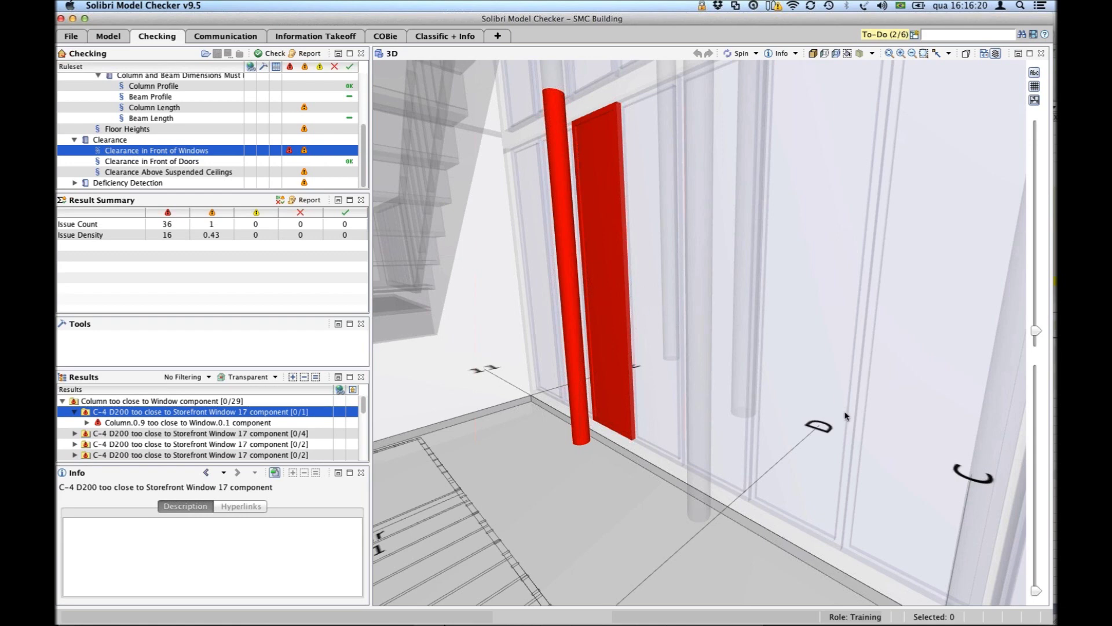
Select the window beside the column, read its identification properties, and view both components from the stair side.
click(607, 343)
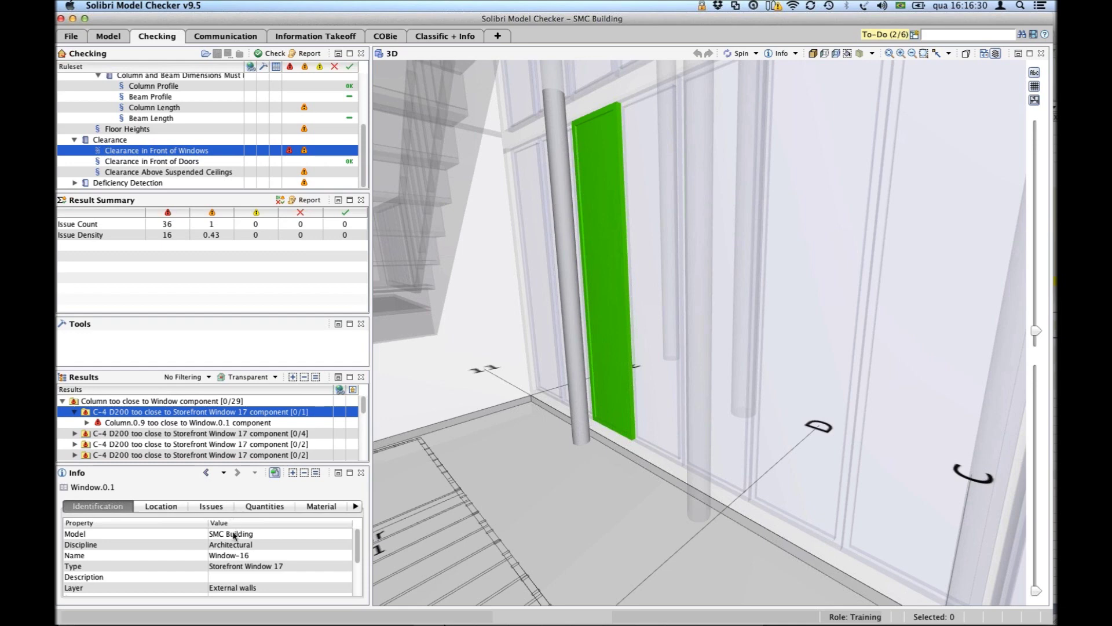
mouse_move(355, 545)
mouse_down()
mouse_move(360, 590)
mouse_move(354, 536)
mouse_up()
click(168, 506)
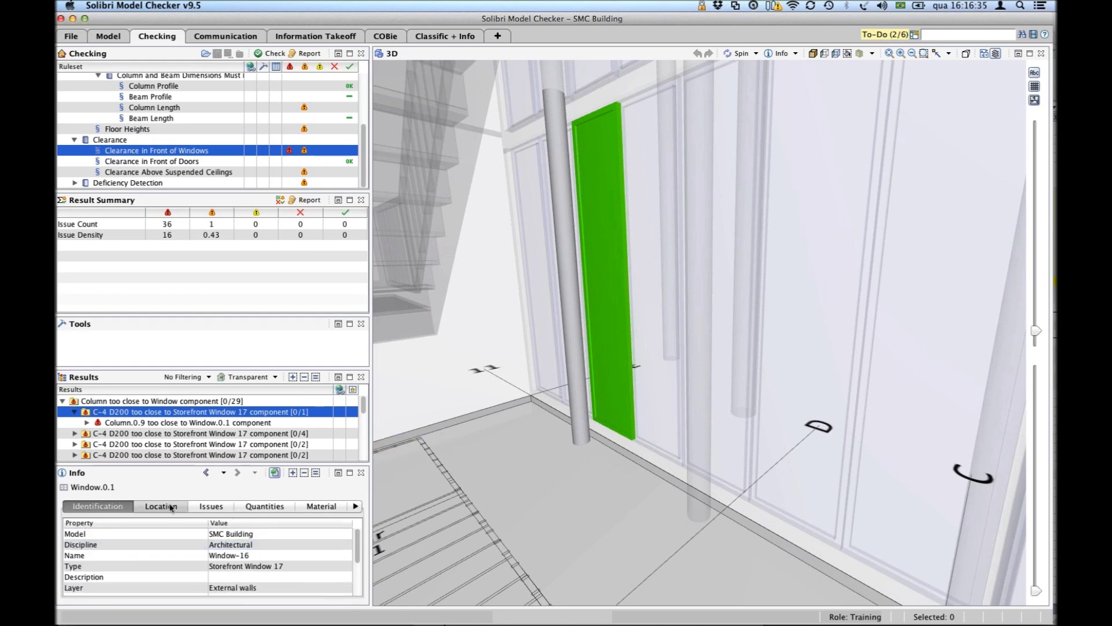
click(110, 507)
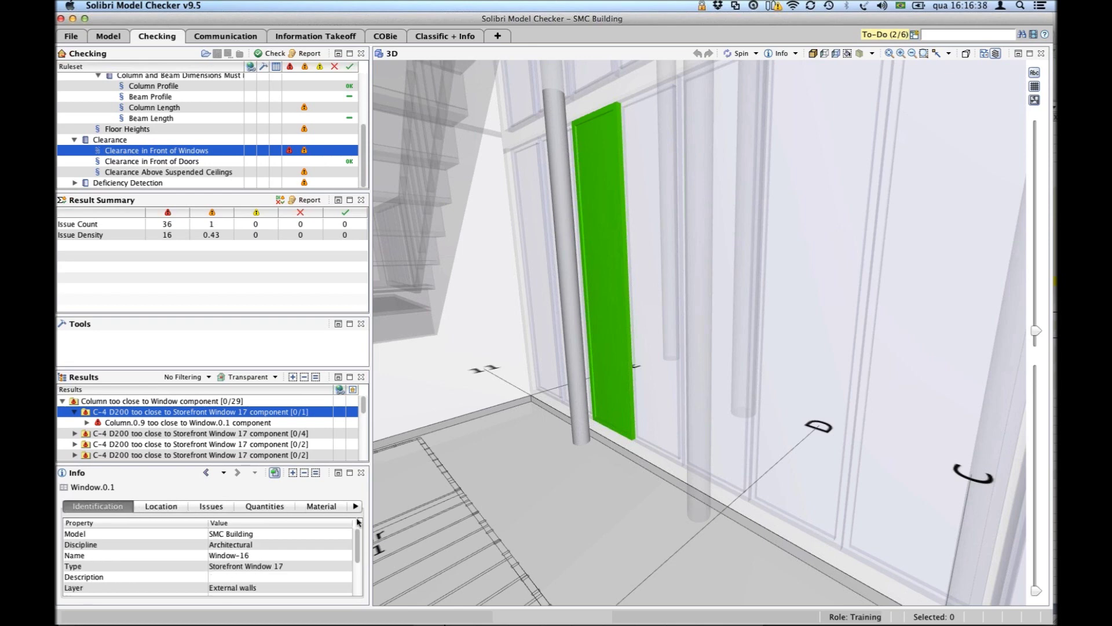
mouse_move(357, 546)
mouse_down()
mouse_move(362, 587)
mouse_move(358, 536)
mouse_move(360, 604)
mouse_move(357, 528)
mouse_up()
mouse_move(579, 298)
mouse_down()
mouse_move(494, 308)
mouse_move(814, 313)
mouse_move(689, 252)
mouse_up()
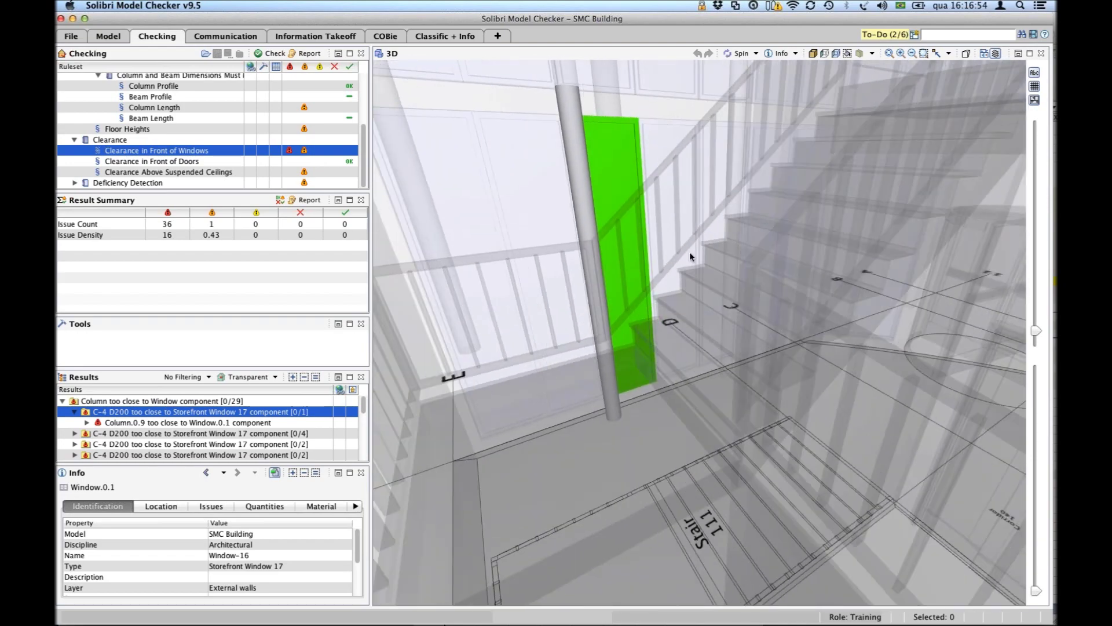
Collapse the first issue, browse the remaining column clearance issues, and zoom to the last C-4 D200 too close to Window 17 issue.
click(75, 412)
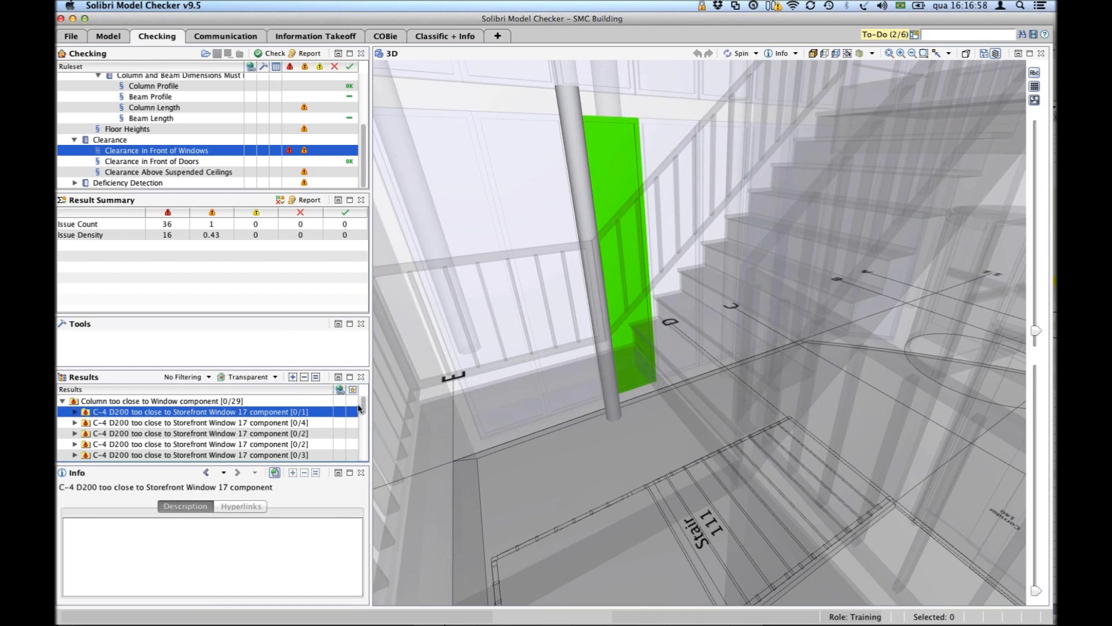
scroll(363, 410, down, 3)
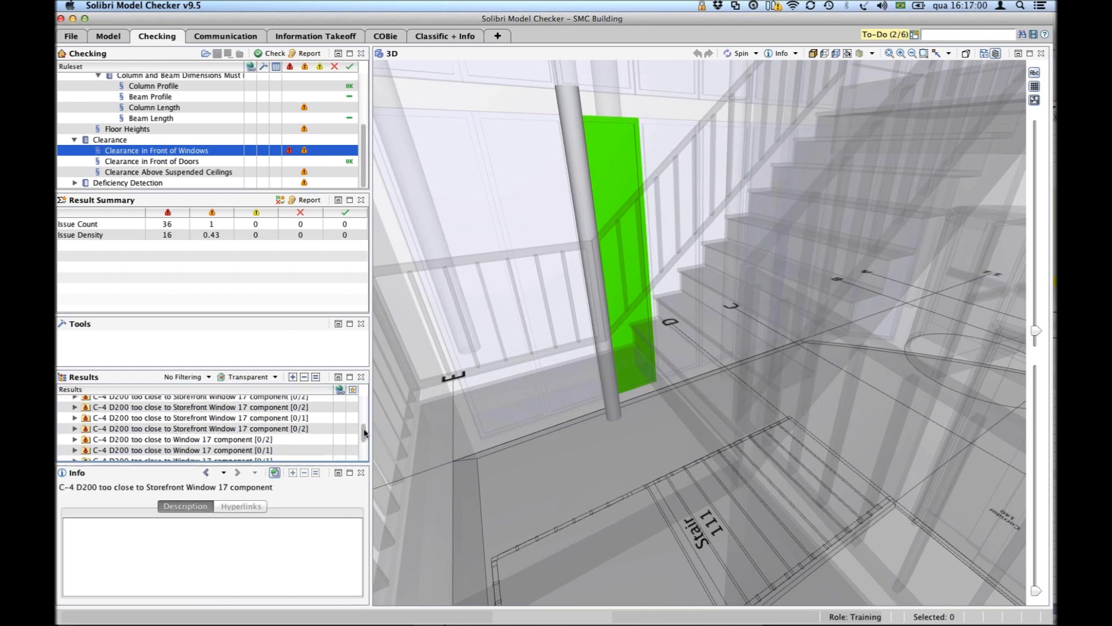
scroll(365, 410, down, 5)
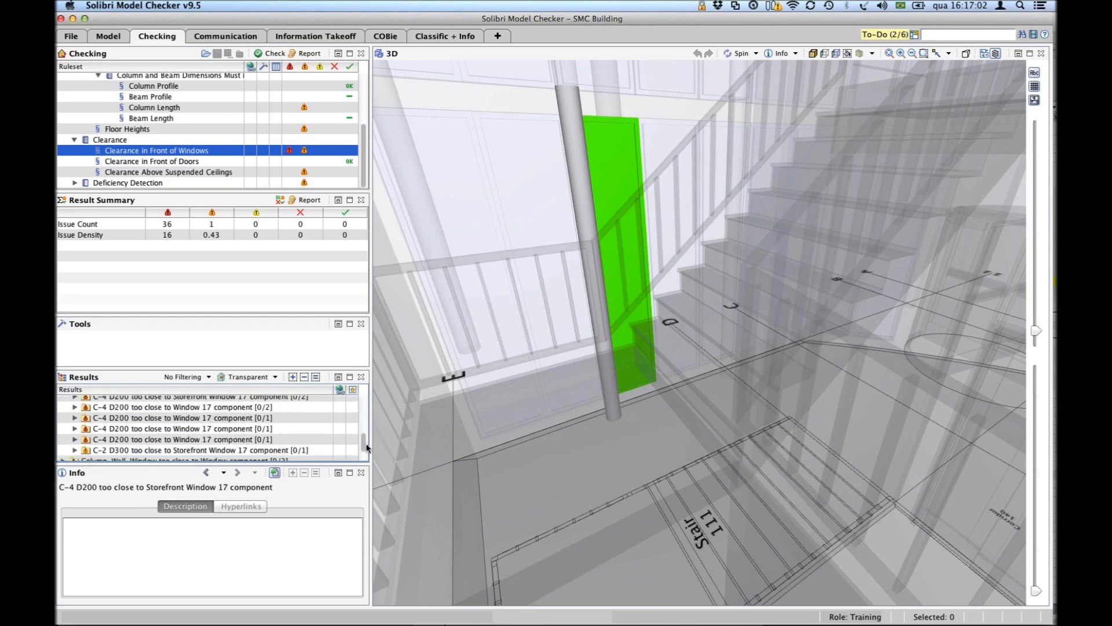
click(224, 428)
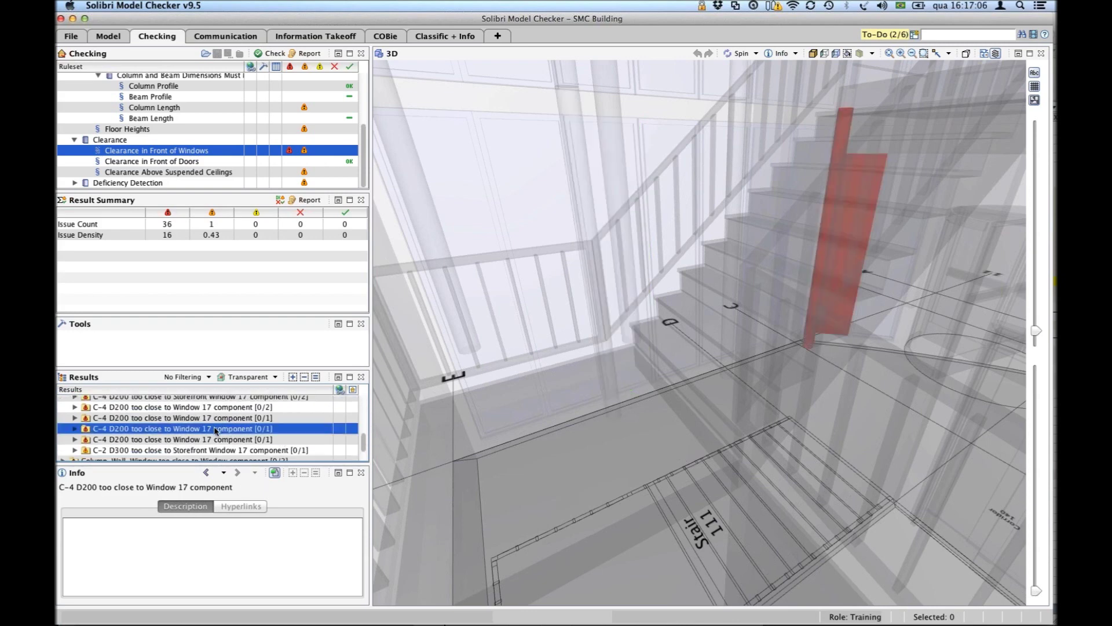
double_click(215, 440)
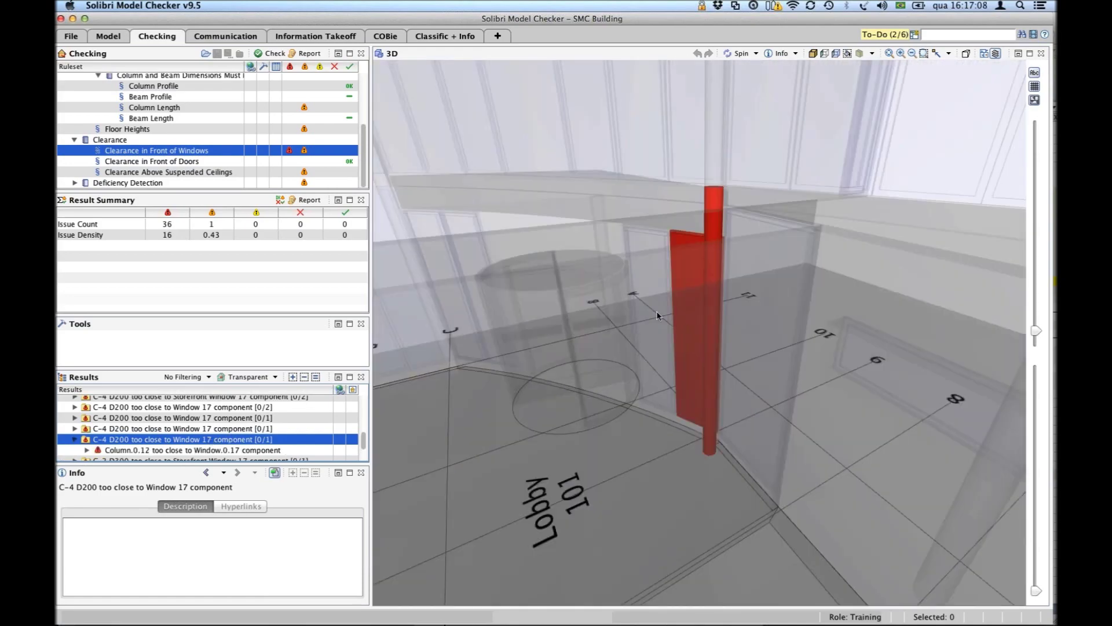
Examine the spacing between the highlighted column and window near Lobby 101 from several angles, and look through the remaining window clearance categories.
drag(656, 311, 698, 313)
drag(328, 281, 465, 192)
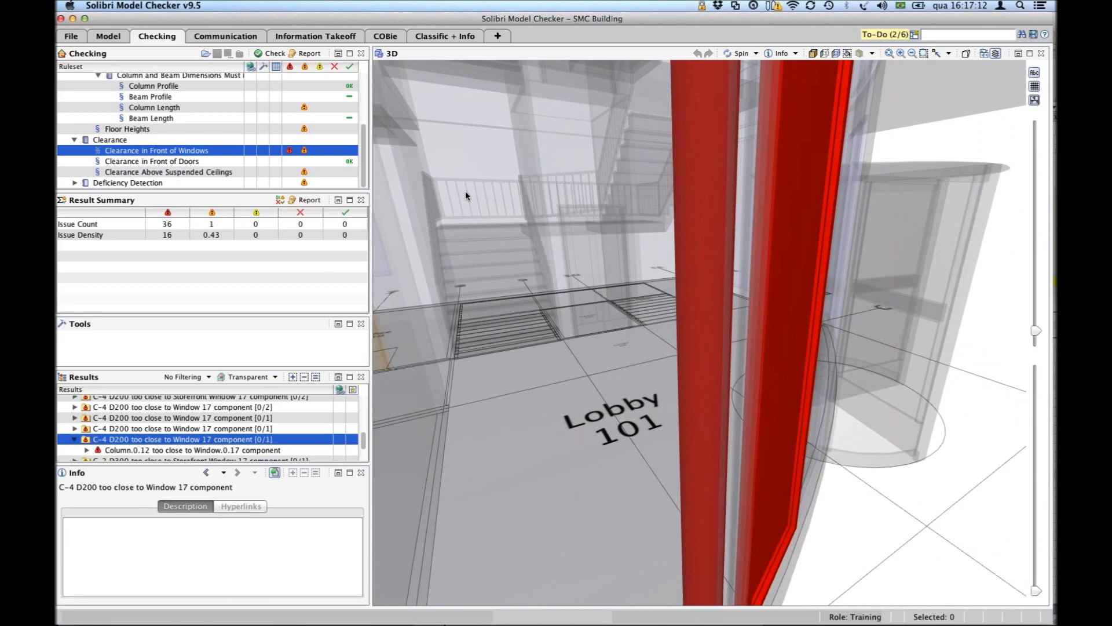
scroll(759, 282, up, 1)
scroll(769, 284, down, 8)
middle_drag(770, 307, 769, 332)
mouse_move(774, 328)
mouse_down()
mouse_move(742, 285)
mouse_move(651, 284)
mouse_move(661, 300)
mouse_move(792, 317)
mouse_up()
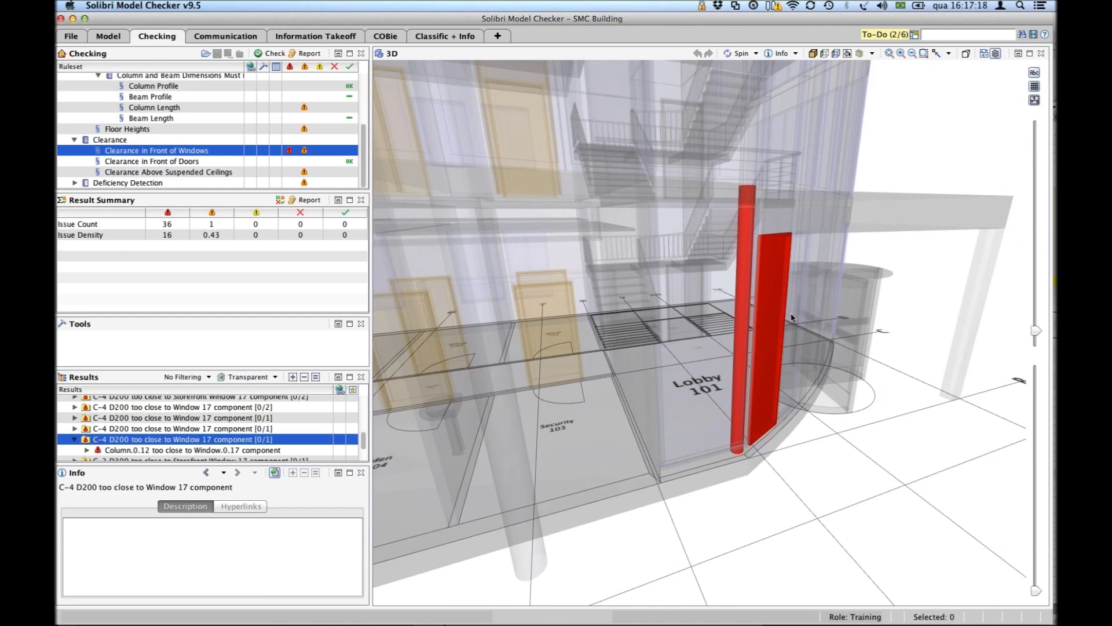
mouse_move(792, 318)
drag(364, 444, 363, 456)
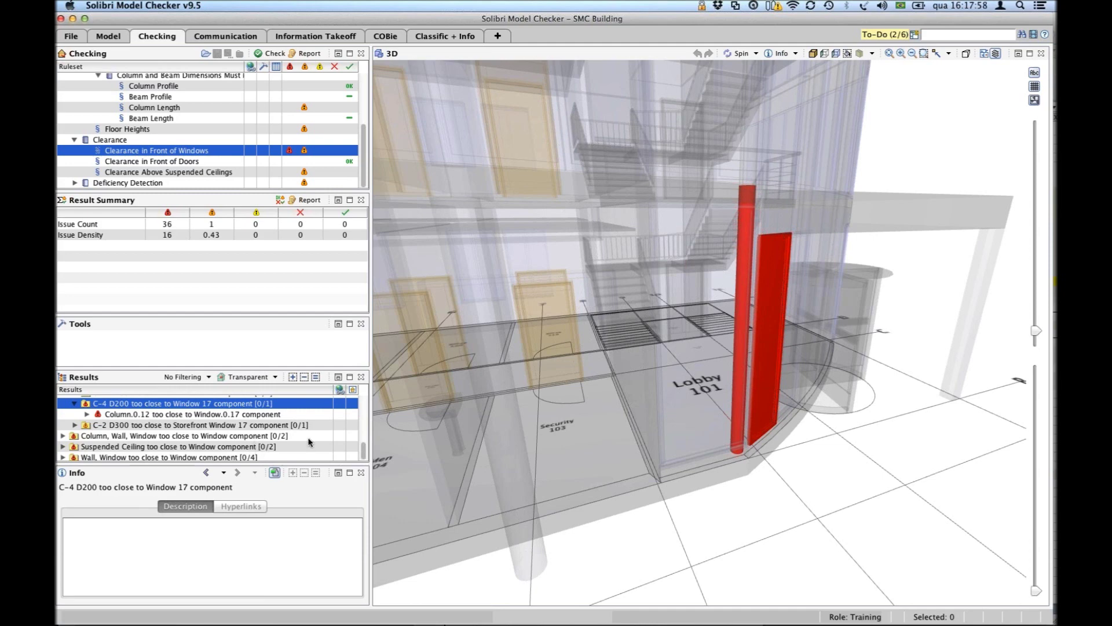
View other C-4 D200 too close to Window 17 issues in 3D, and collapse the column too close to window category.
drag(366, 454, 362, 436)
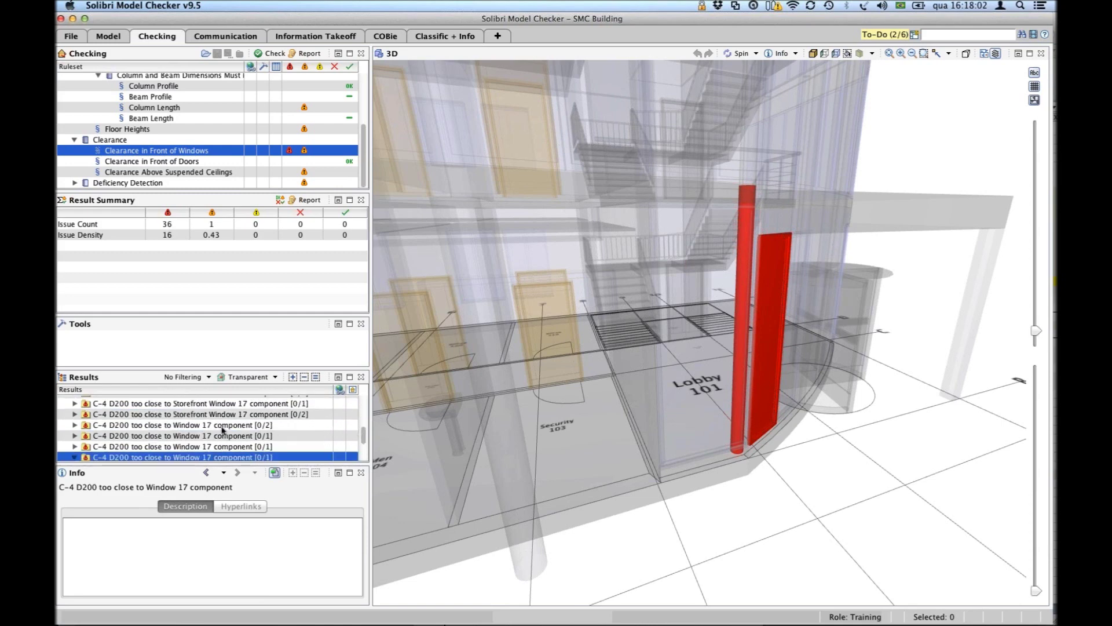
click(225, 436)
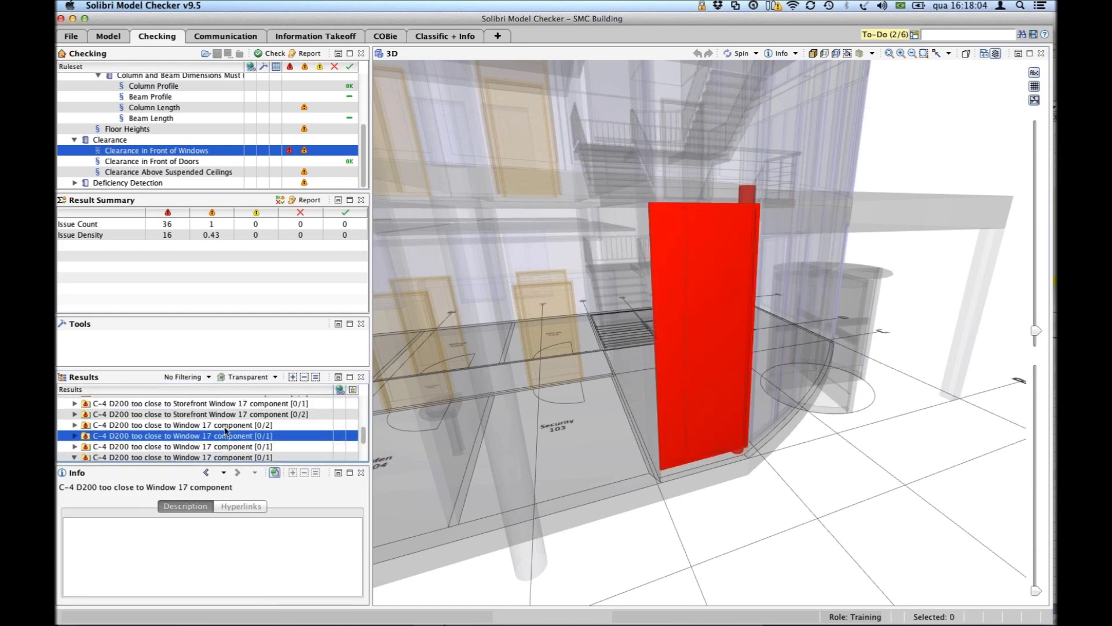
click(225, 428)
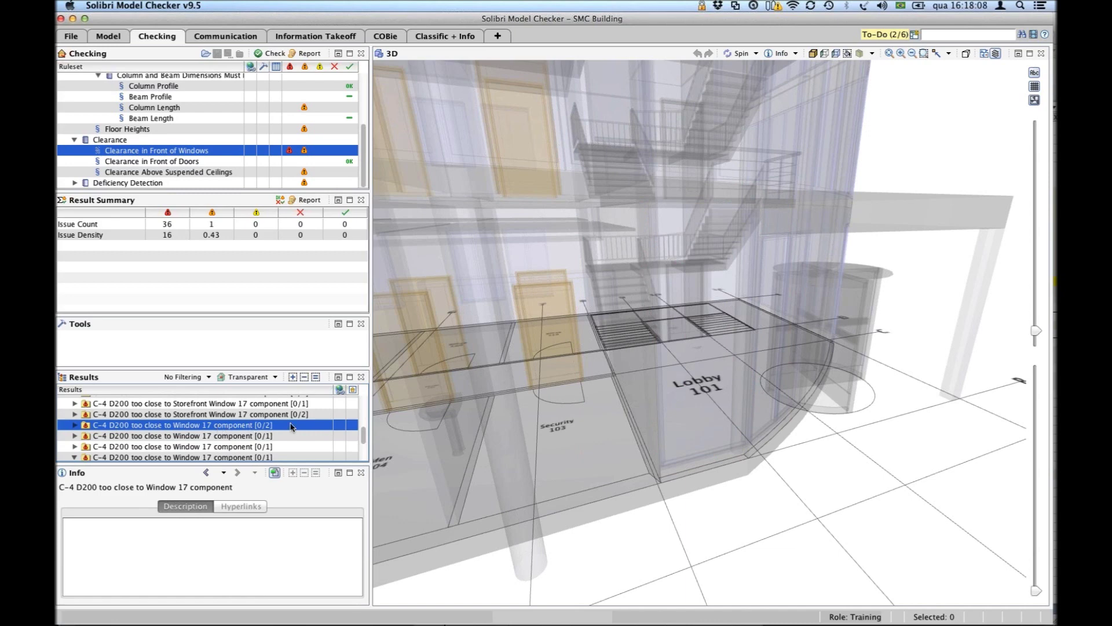
drag(364, 440, 365, 459)
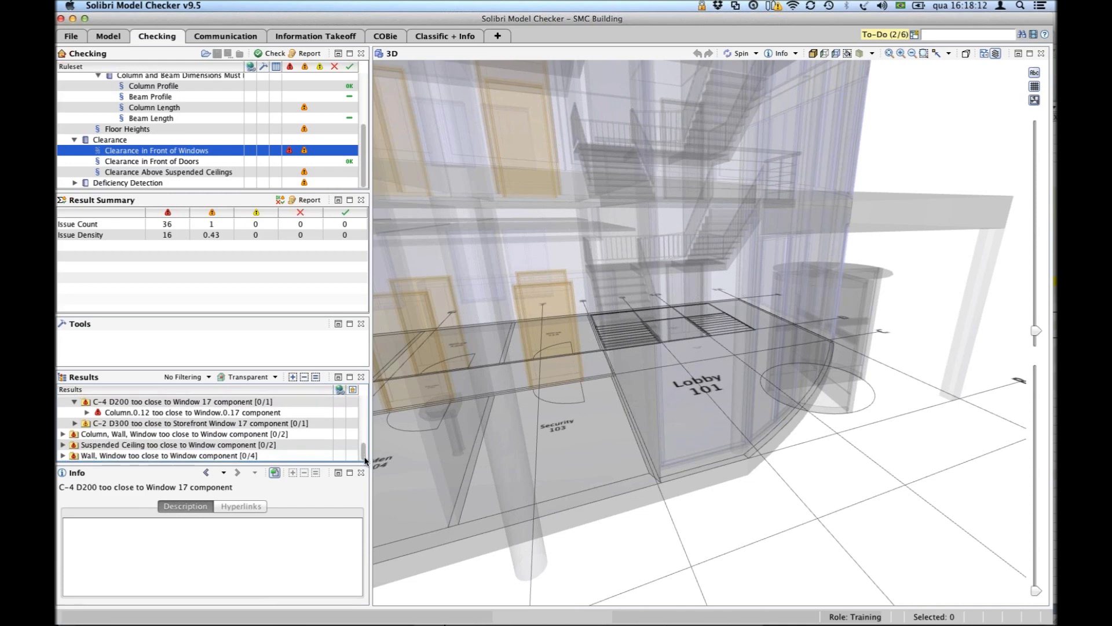
drag(365, 457, 365, 400)
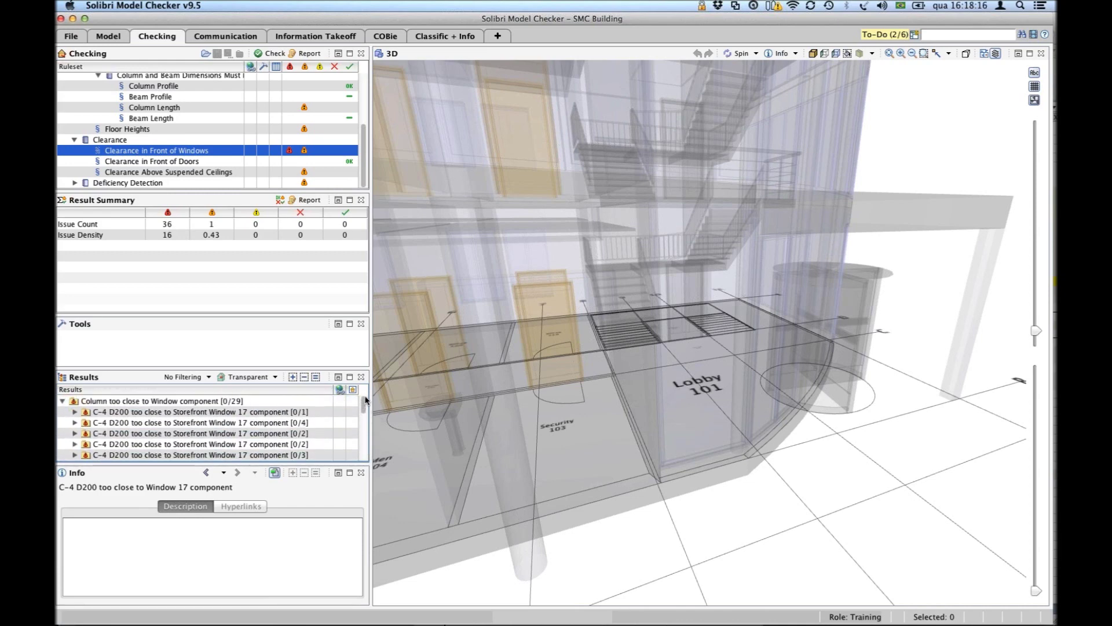
click(63, 401)
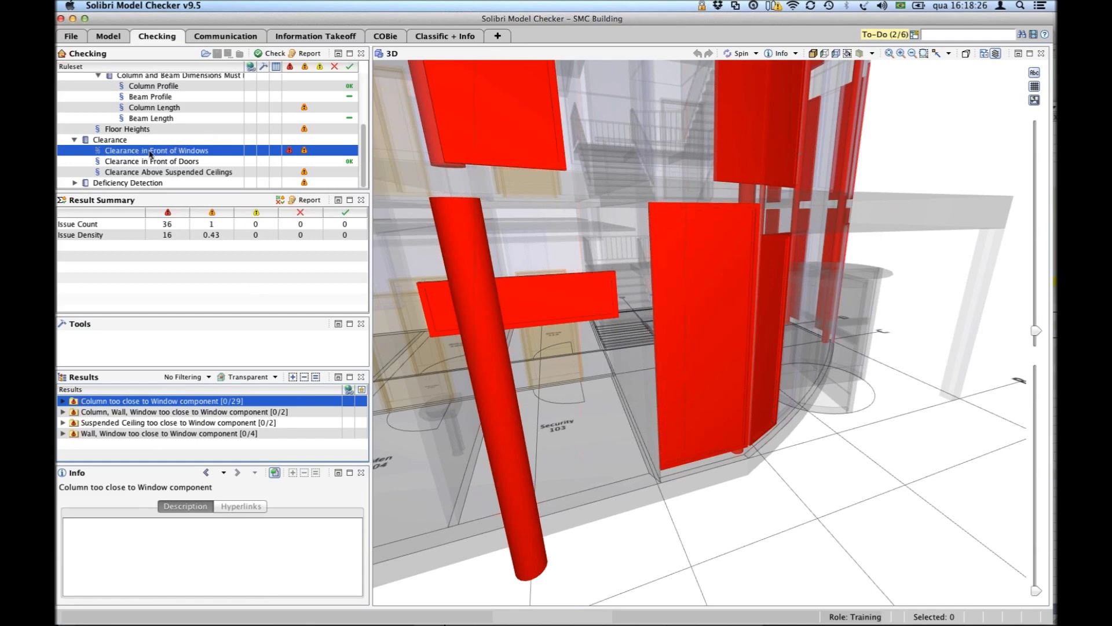
Set the free area depth limiter L of the Clearance in Front of Windows rule to 10 cm and close its parameters.
right_click(147, 153)
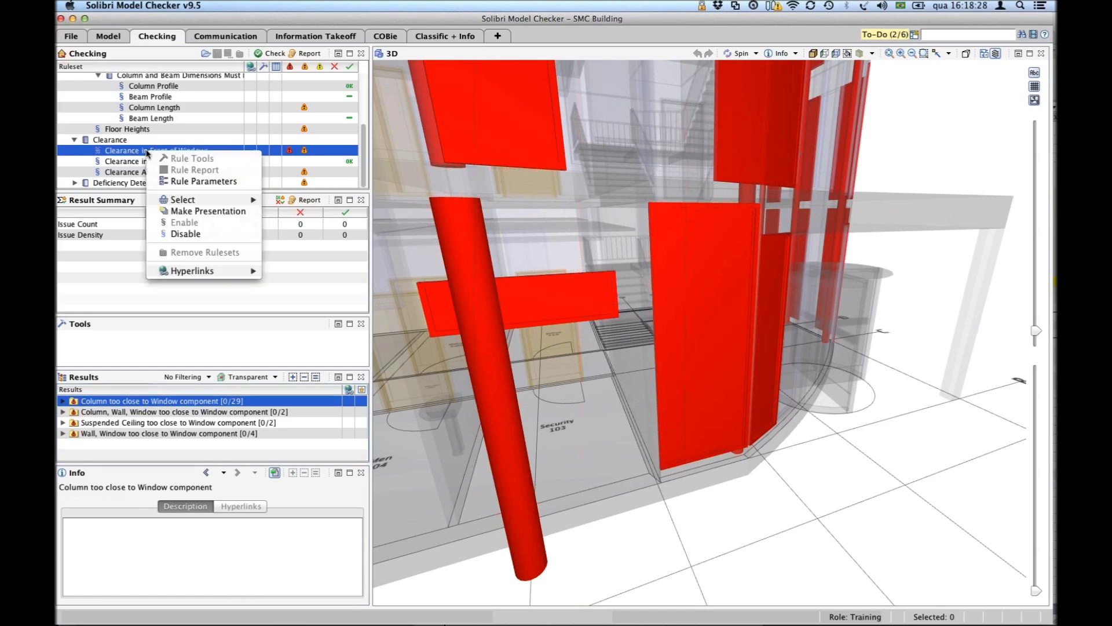
click(186, 182)
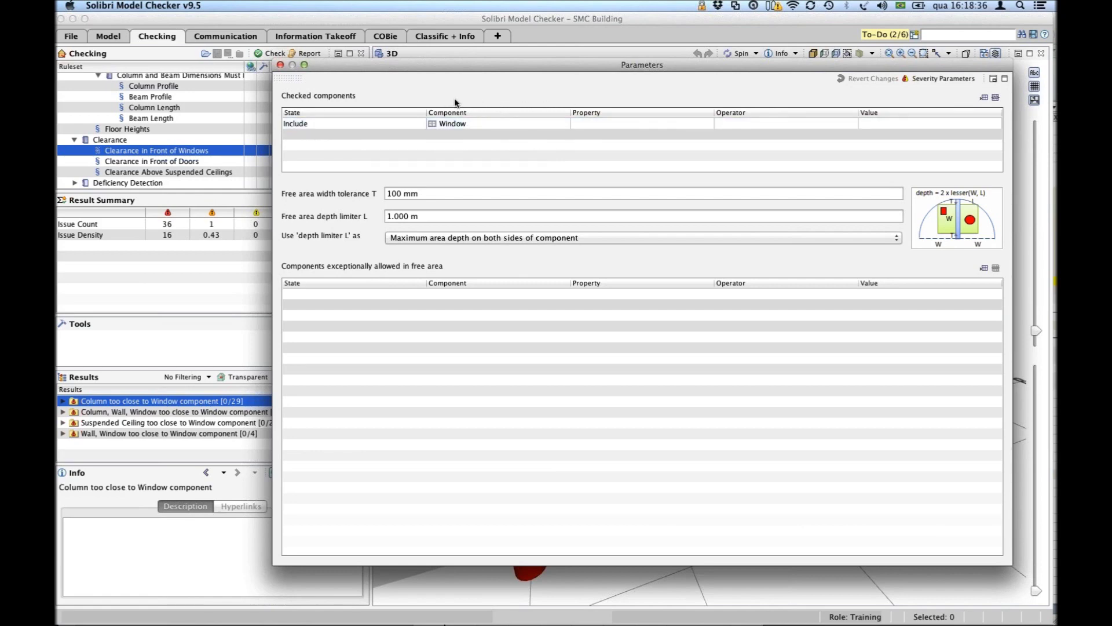
click(430, 195)
drag(448, 195, 335, 189)
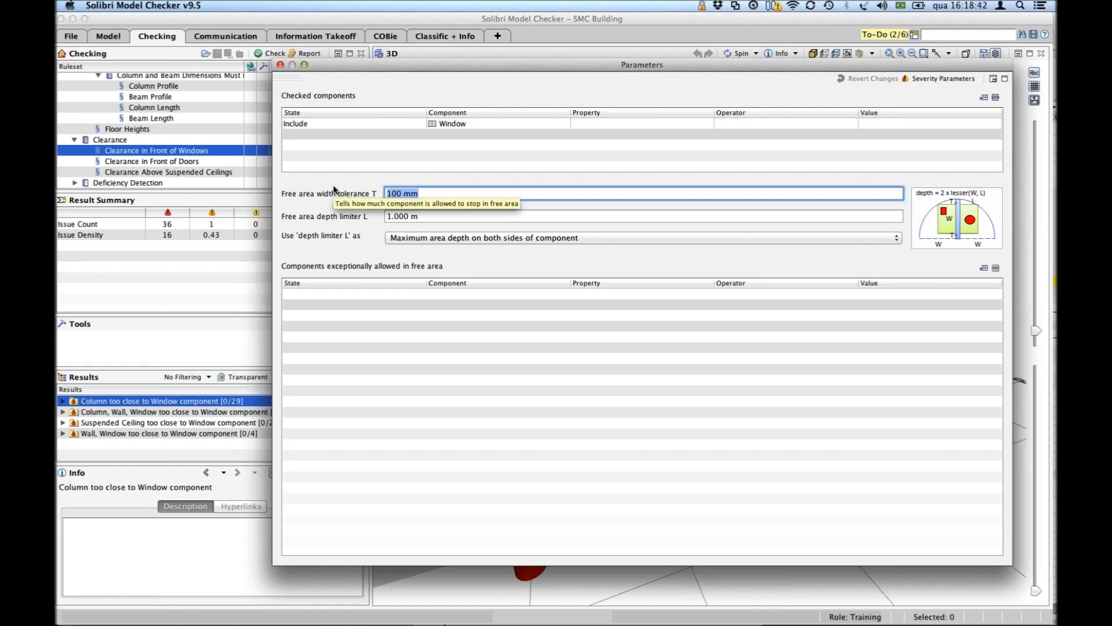
drag(432, 194, 374, 193)
drag(440, 216, 340, 217)
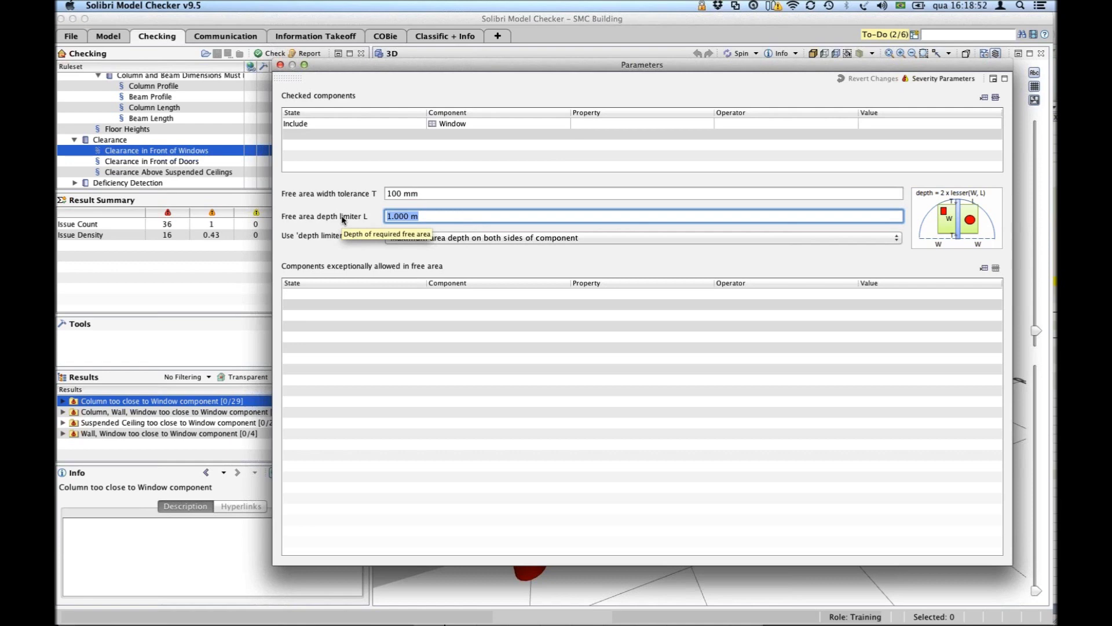
text(100)
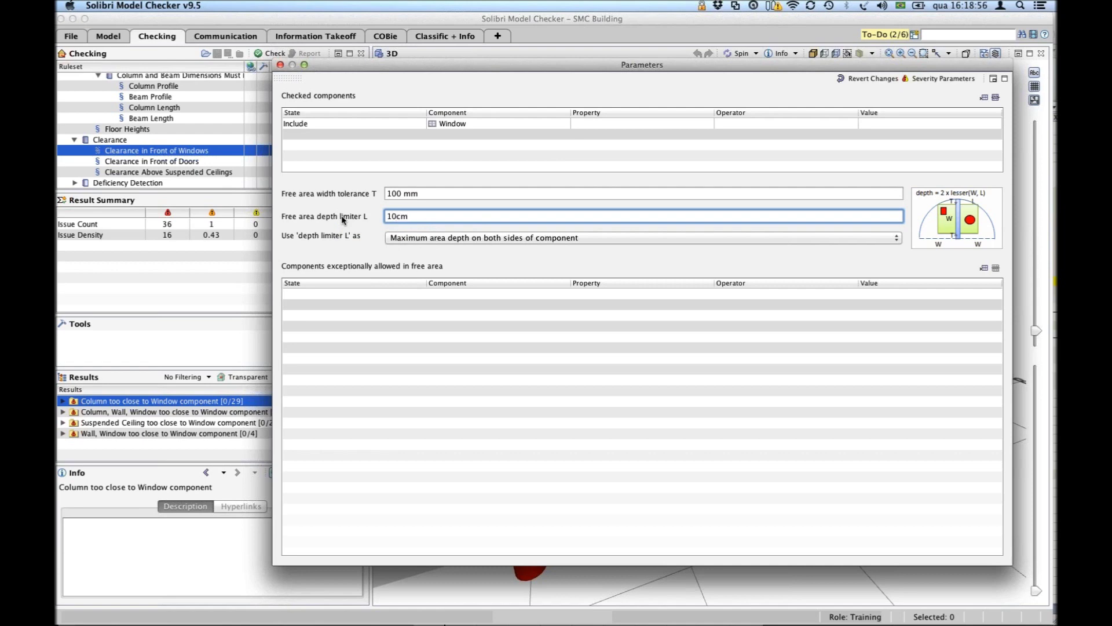
key(Tab)
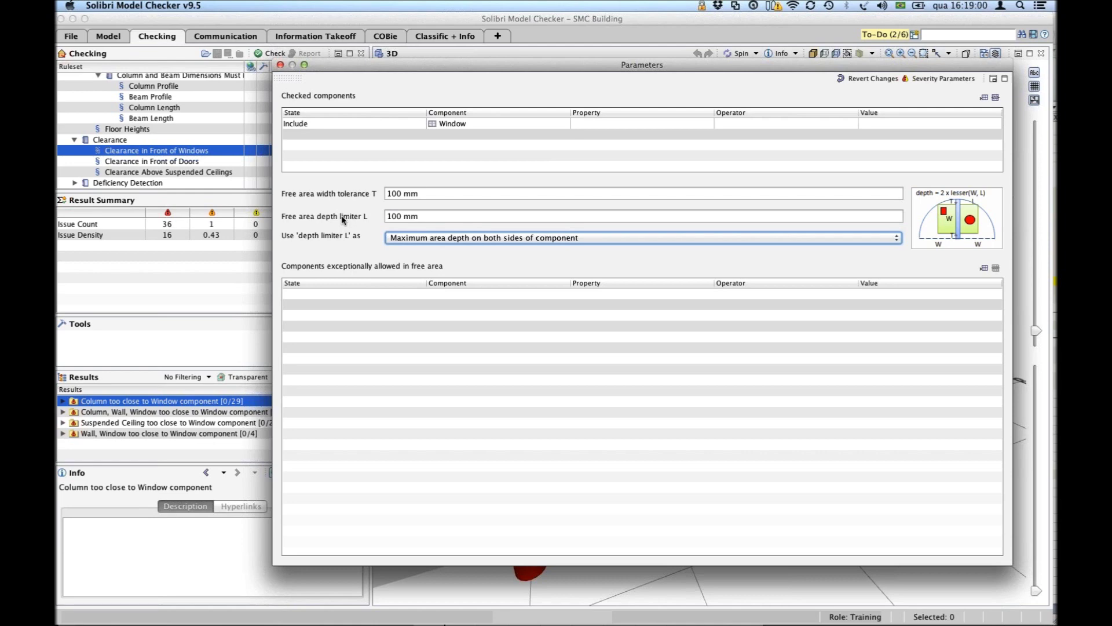
click(280, 65)
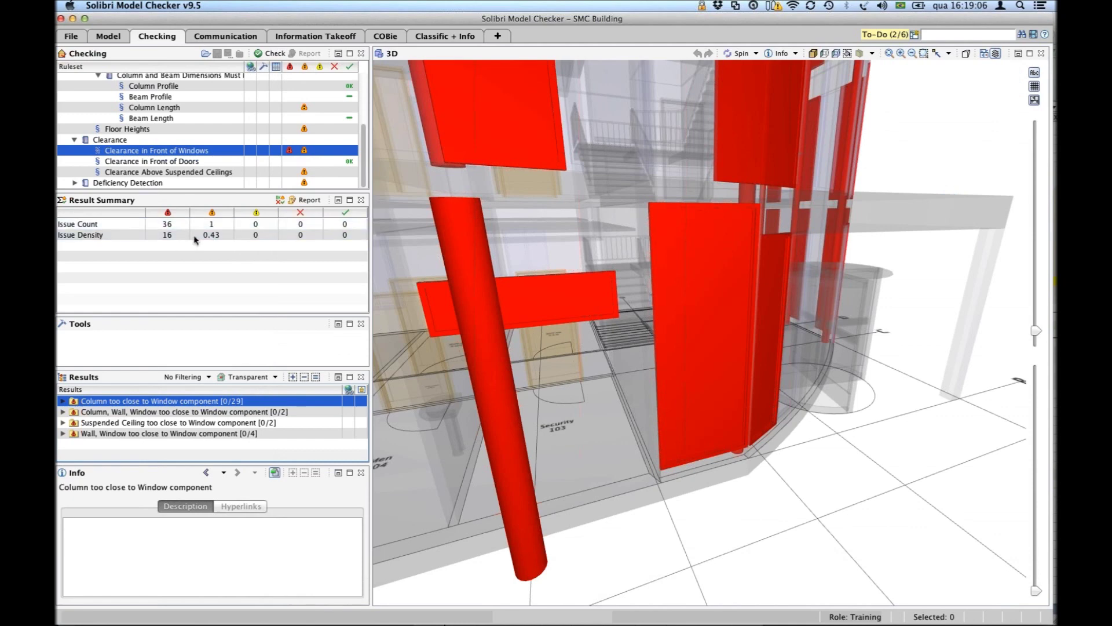
Rerun the check for the Clearance in Front of Windows rule.
click(165, 162)
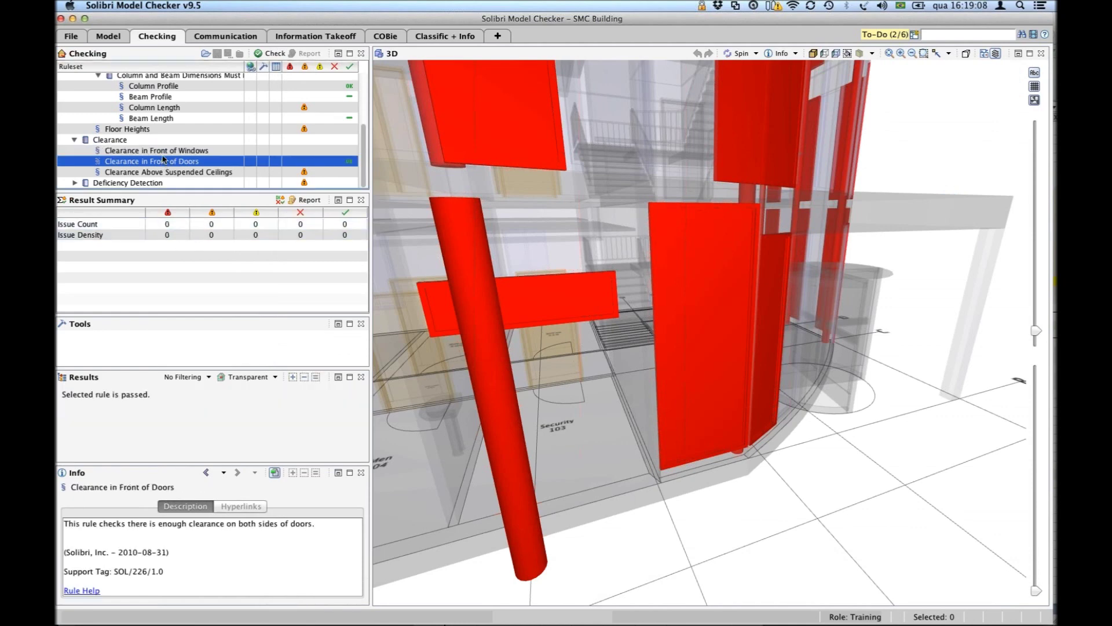
click(198, 153)
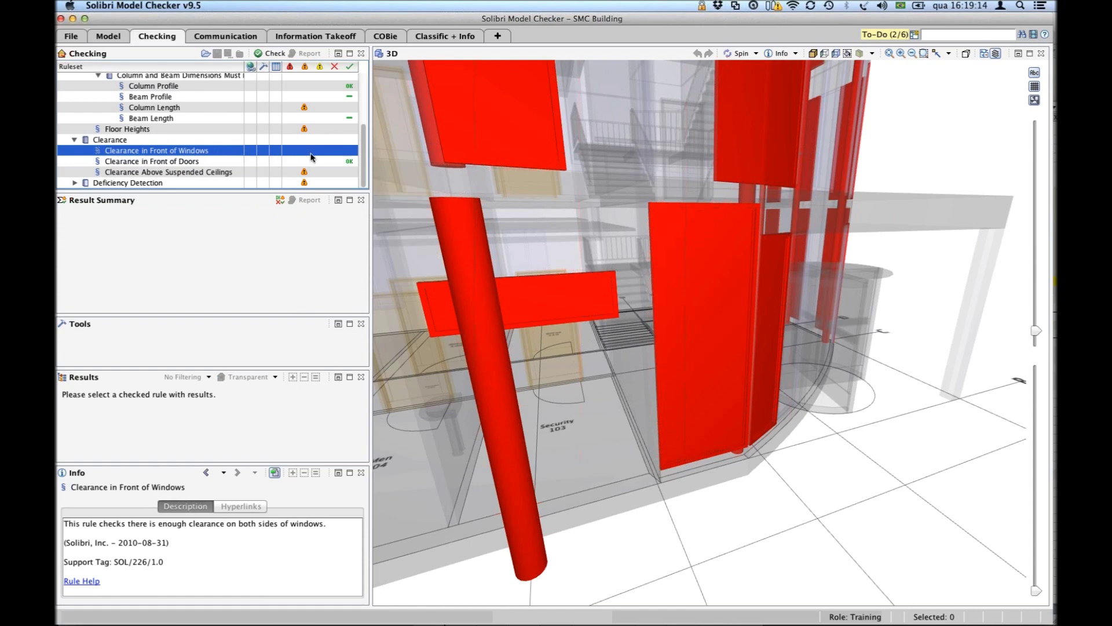
click(261, 54)
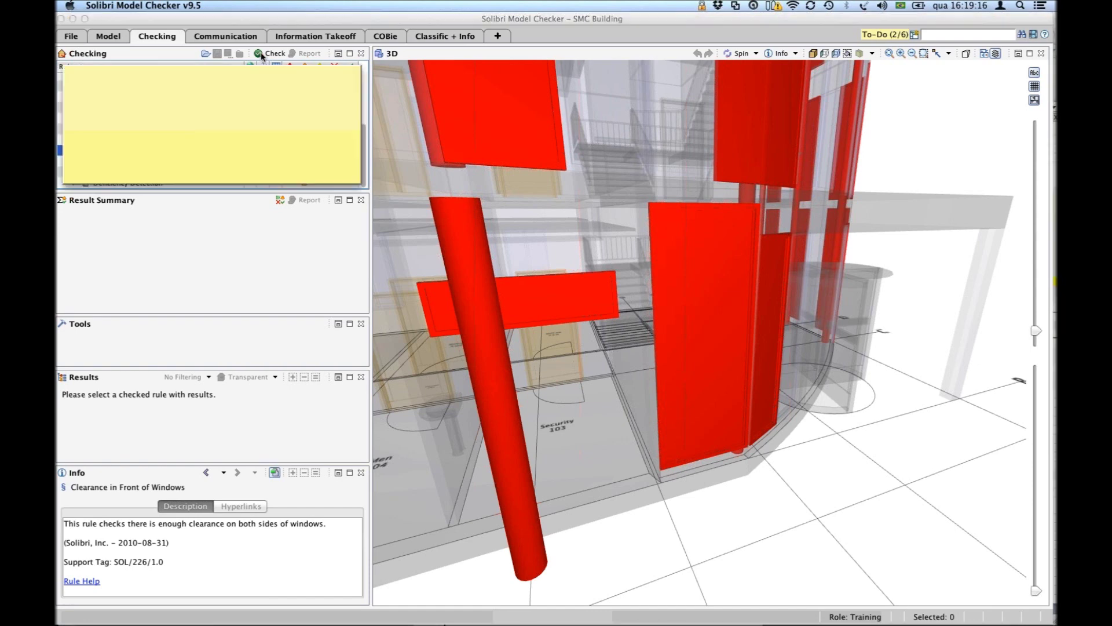
click(270, 168)
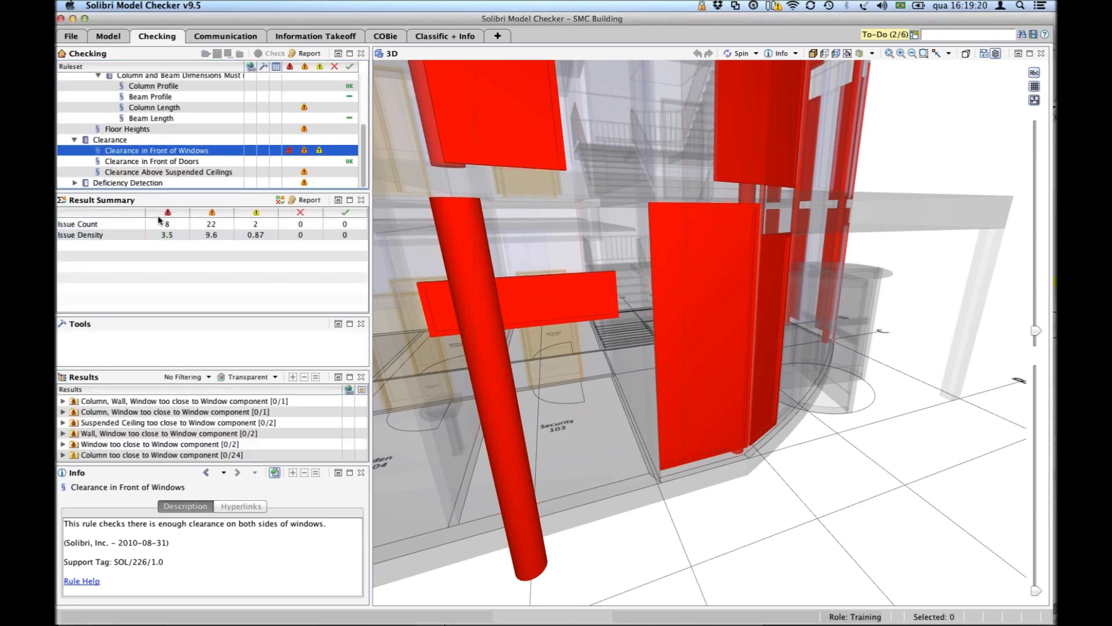
Review the rule's issue counts and densities by severity, showing the critical issues in 3D.
click(89, 227)
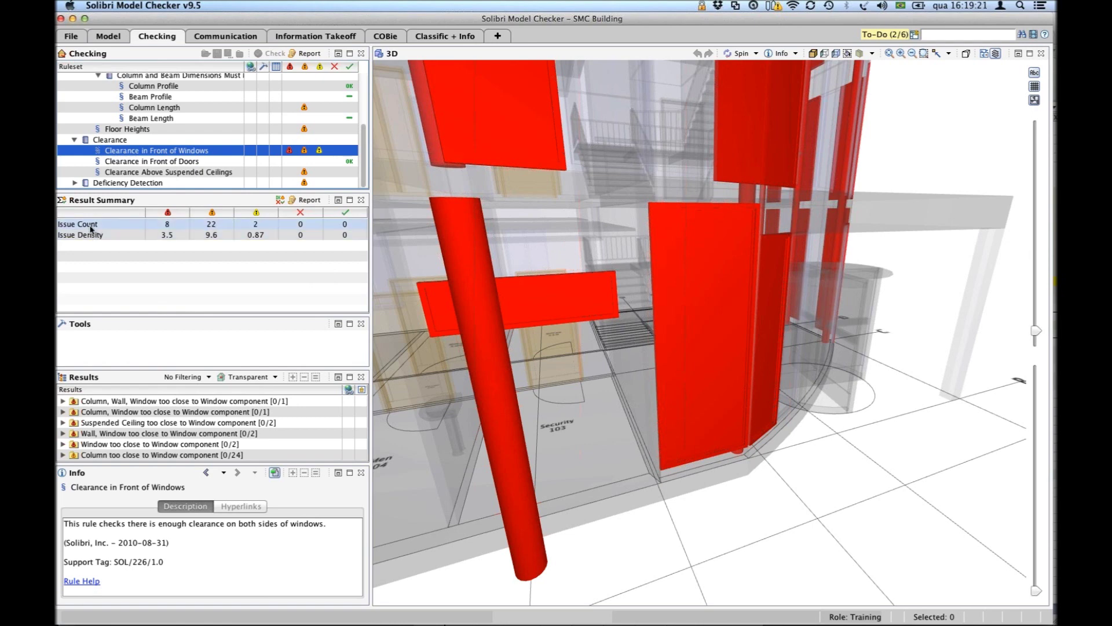
click(167, 226)
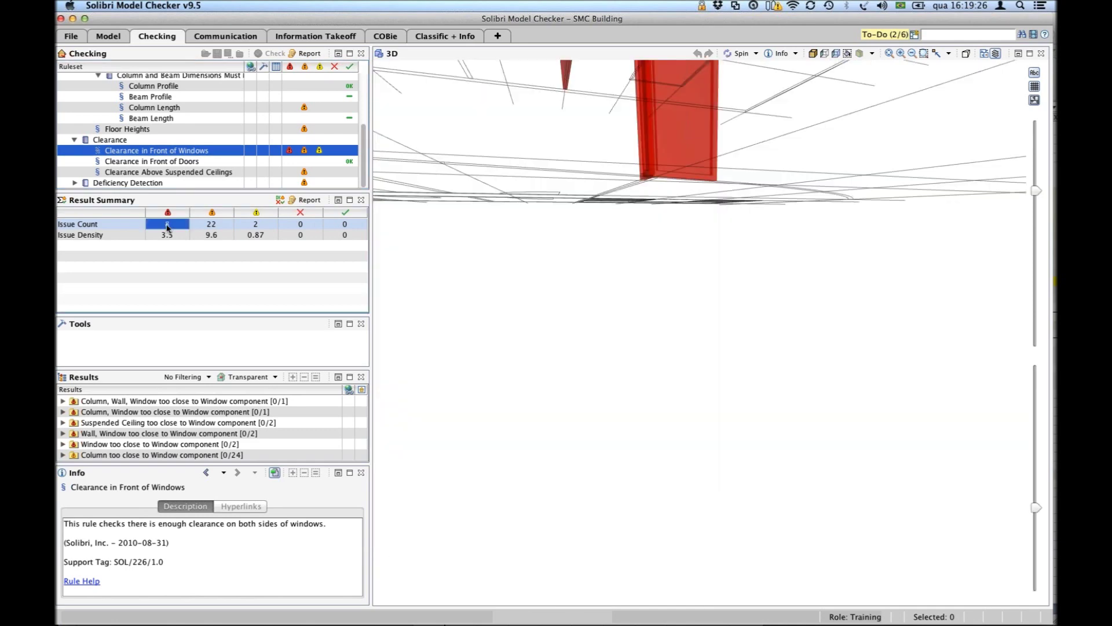
click(107, 227)
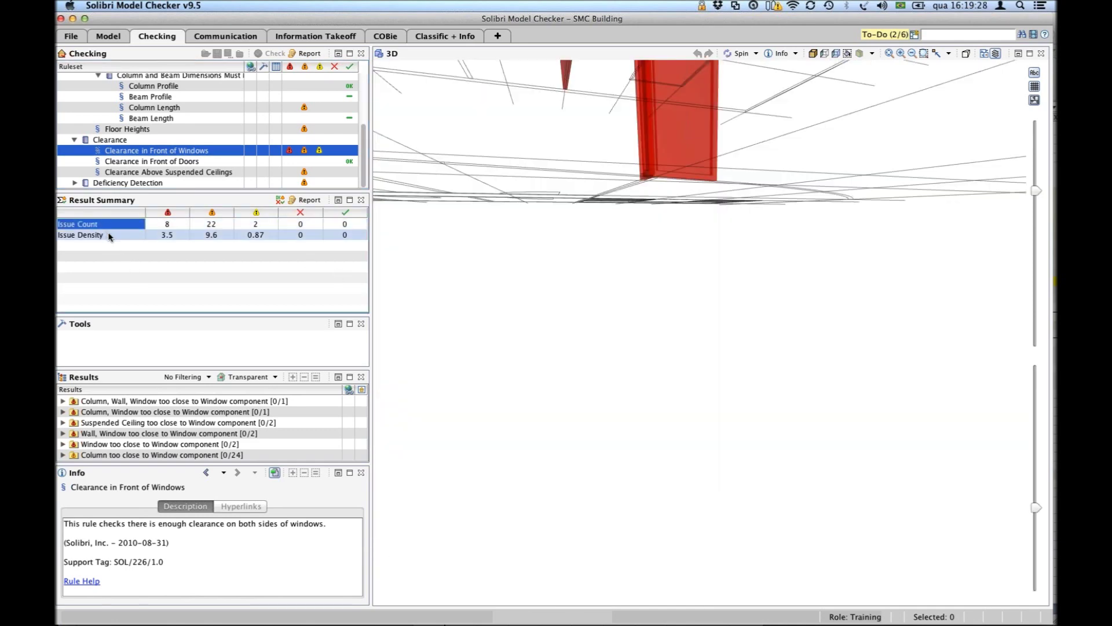
Examine the critical and low severity filters of the Clearance in Front of Windows rule, enlarging their dialog, and close the parameters.
right_click(149, 153)
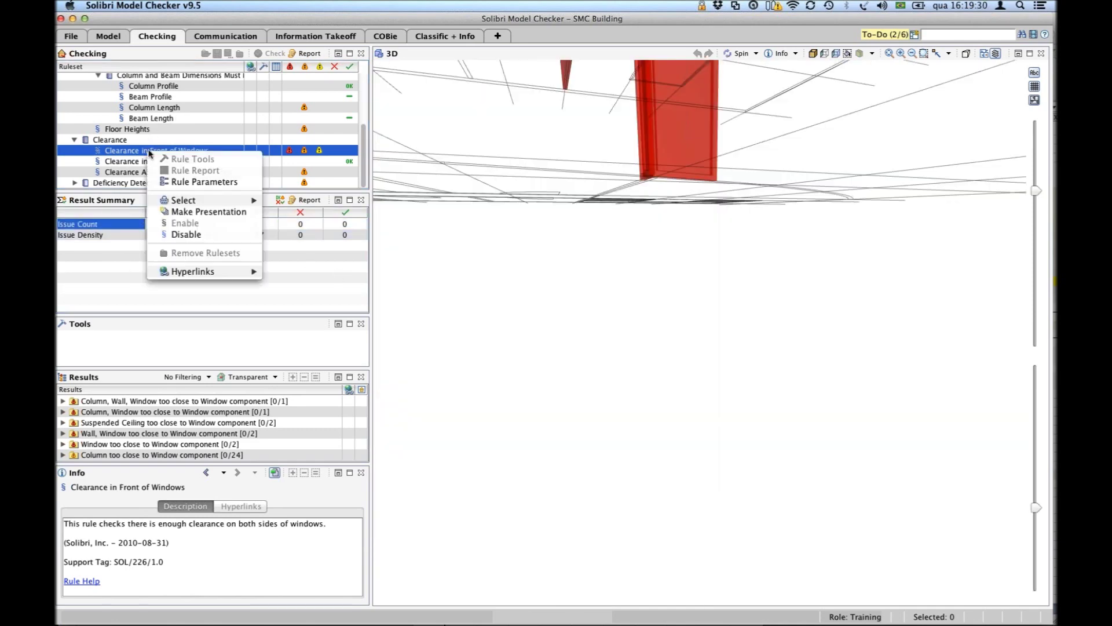
click(185, 183)
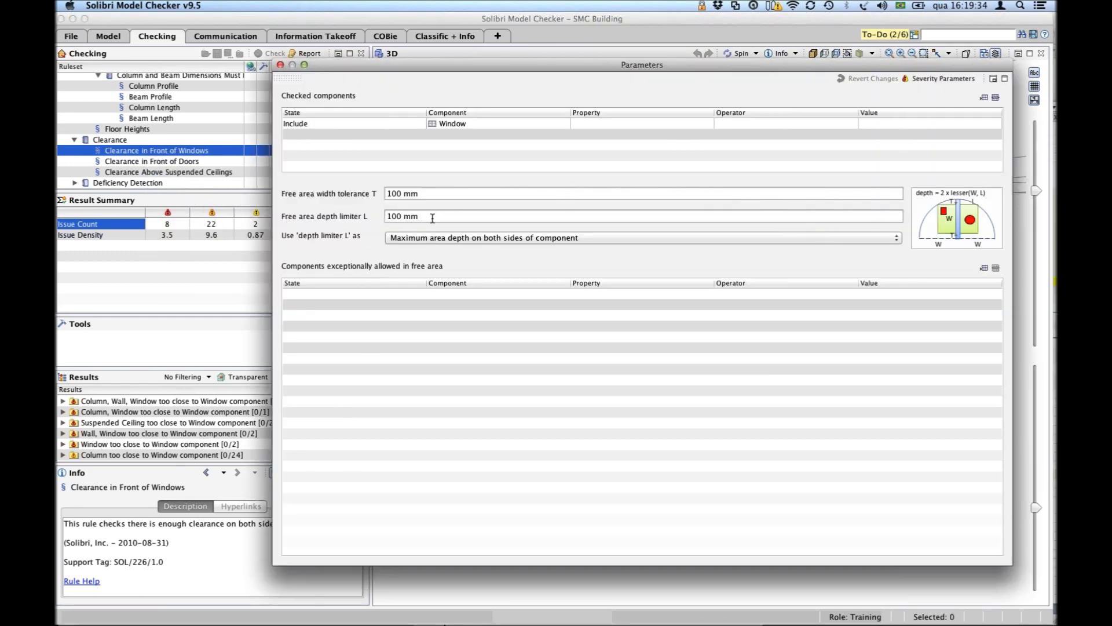
click(949, 79)
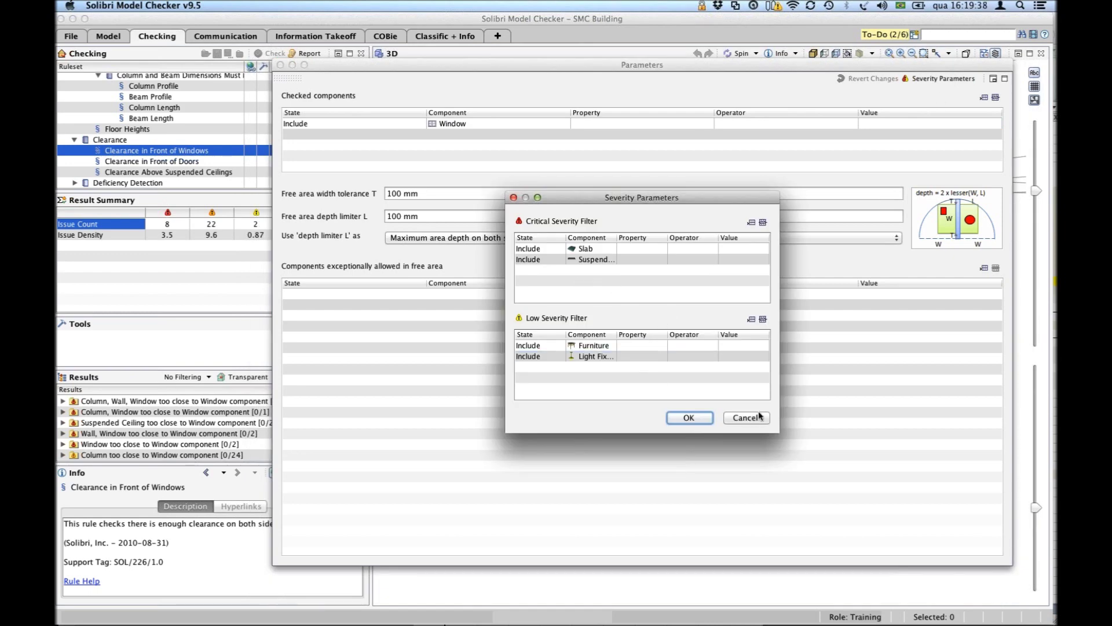
drag(778, 431, 912, 565)
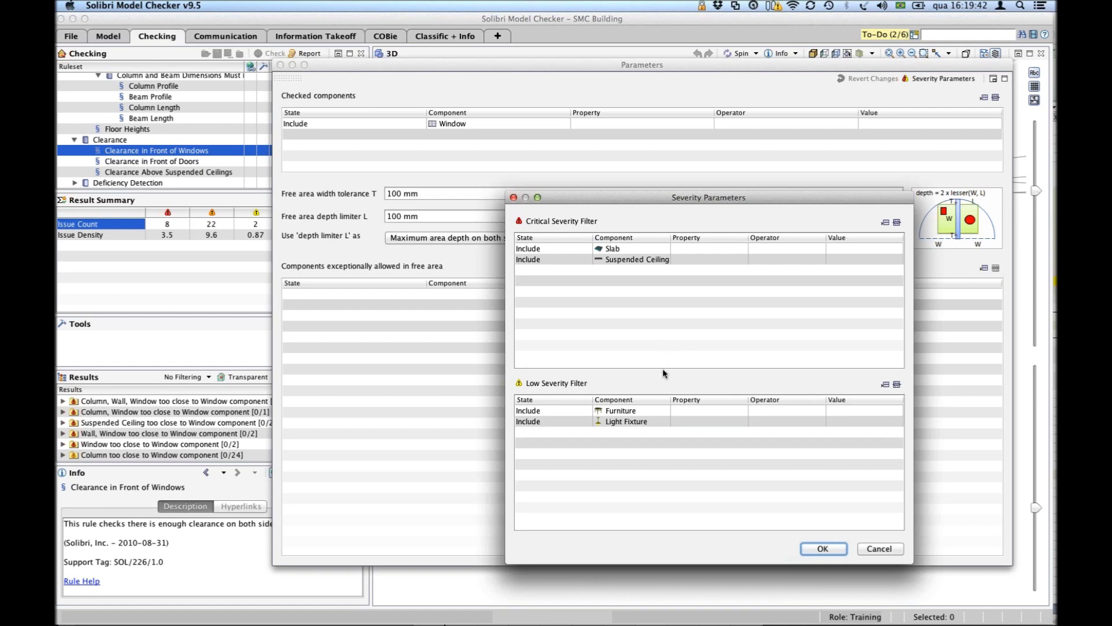
click(568, 412)
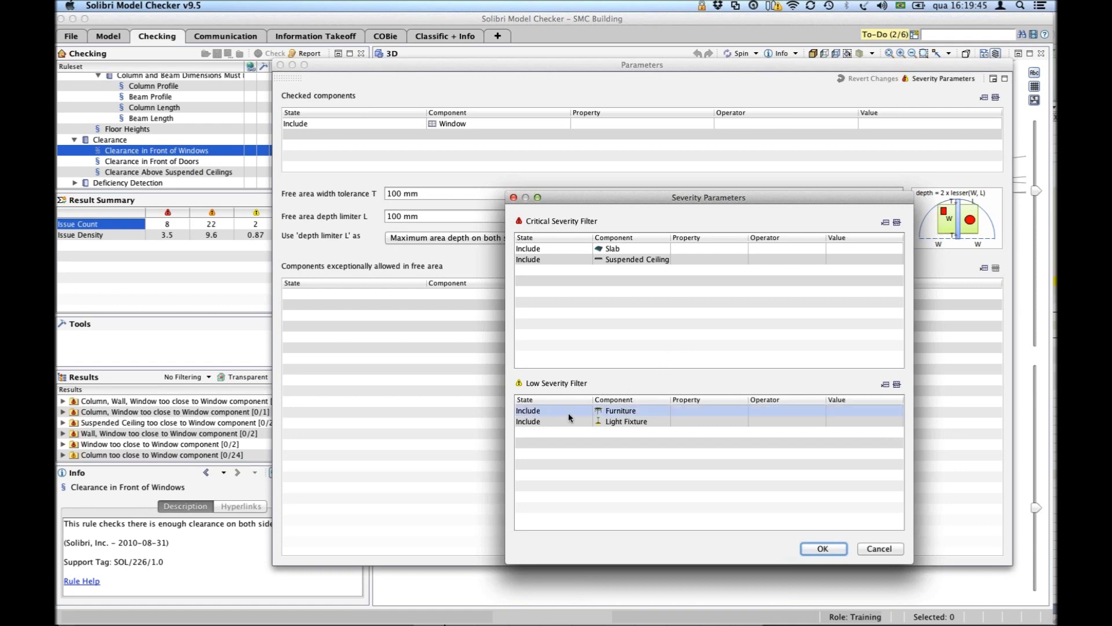
click(626, 423)
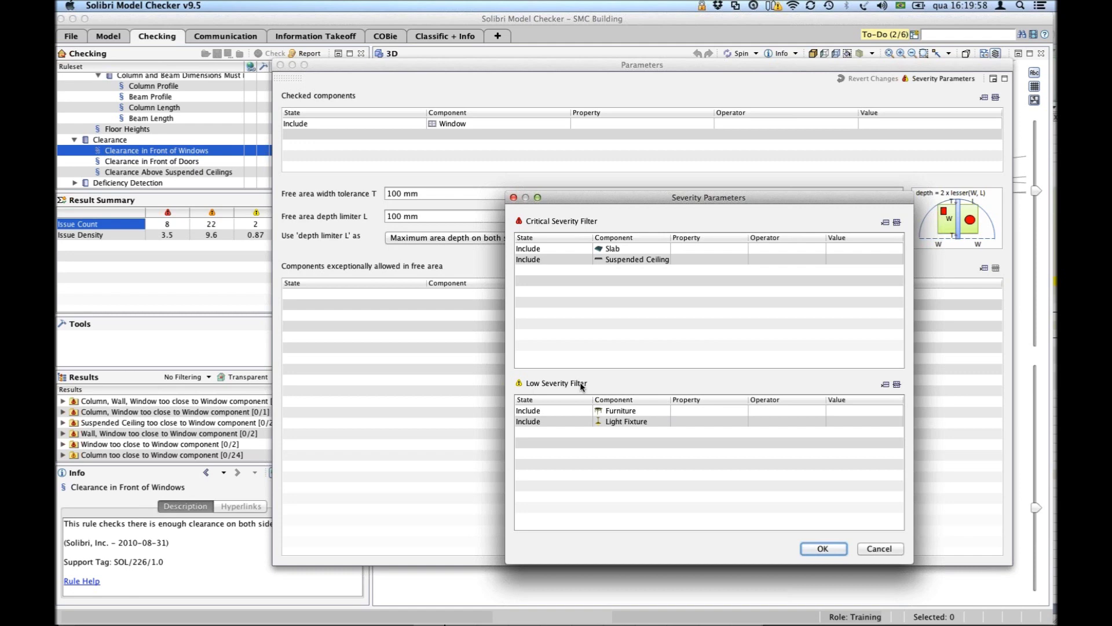
mouse_move(581, 387)
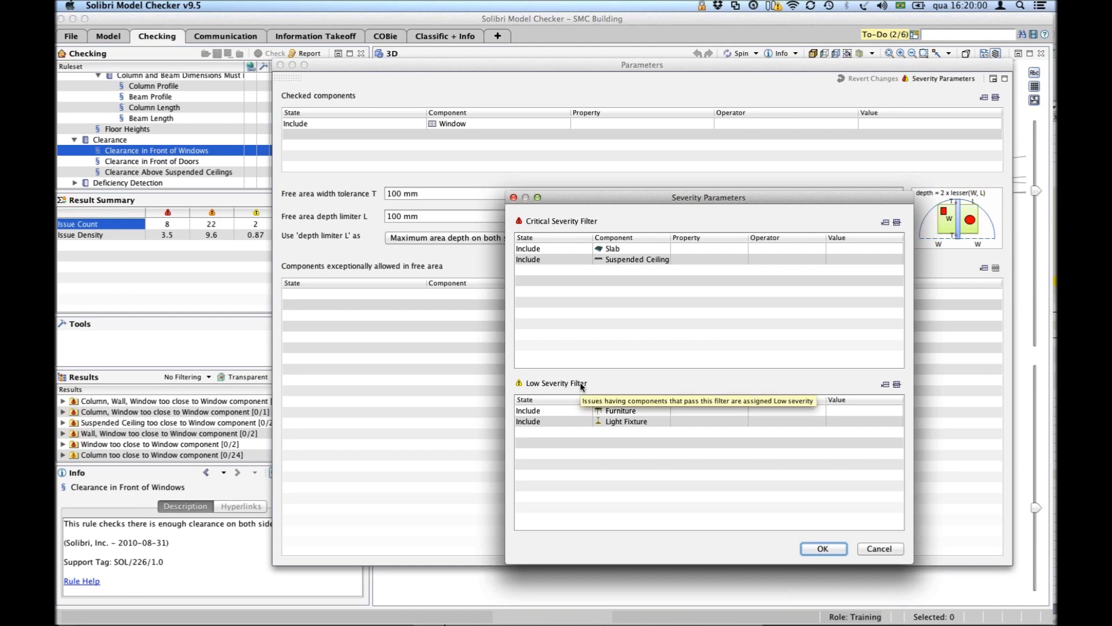
click(619, 262)
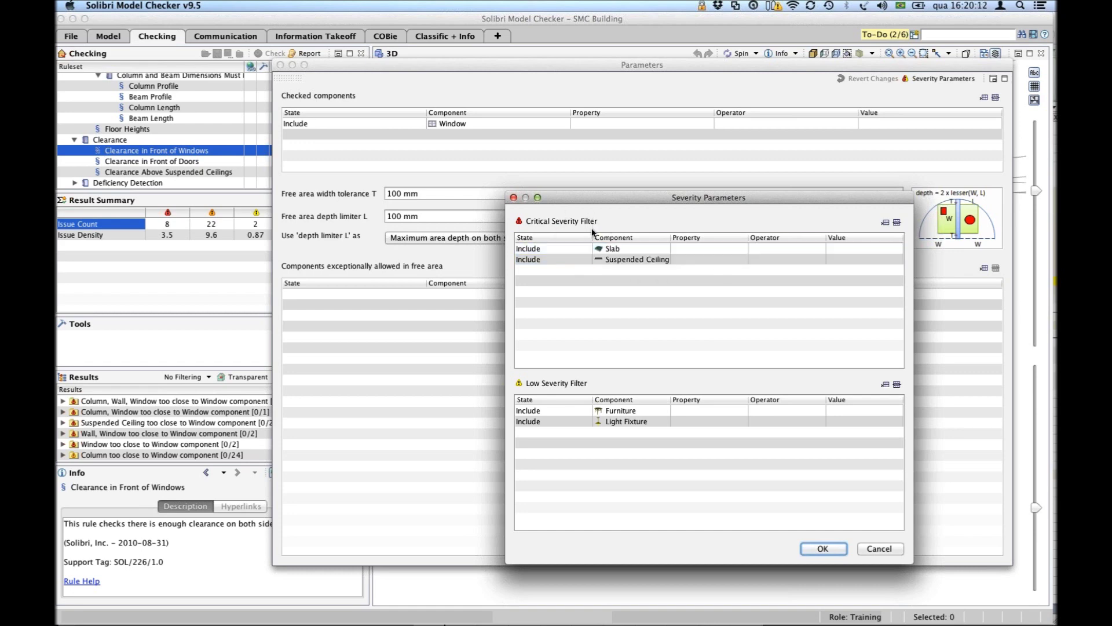
click(837, 548)
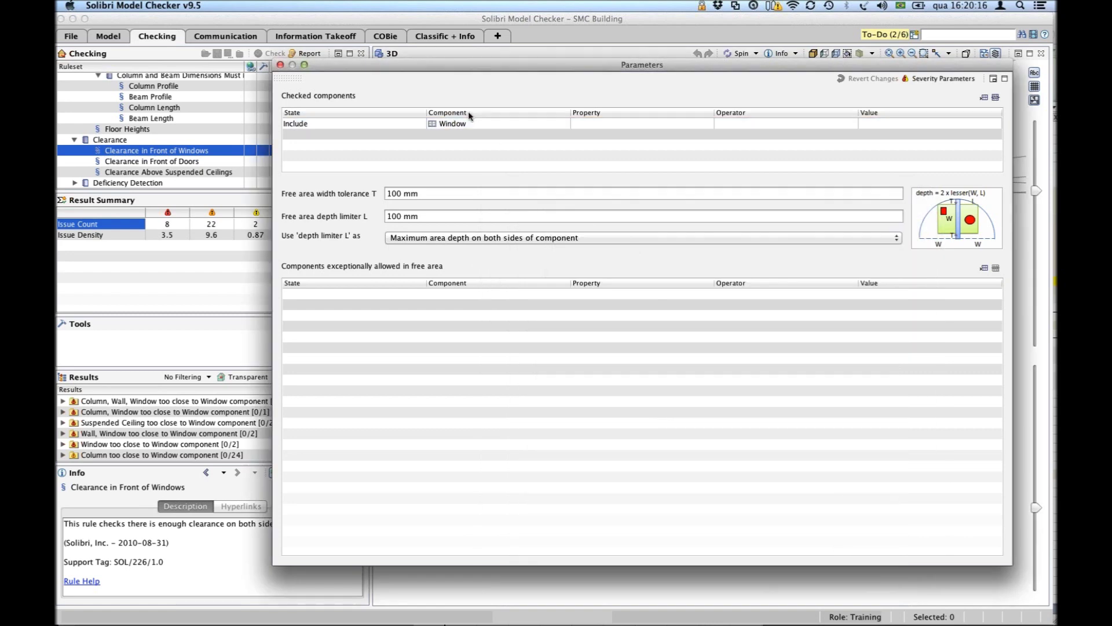
click(280, 66)
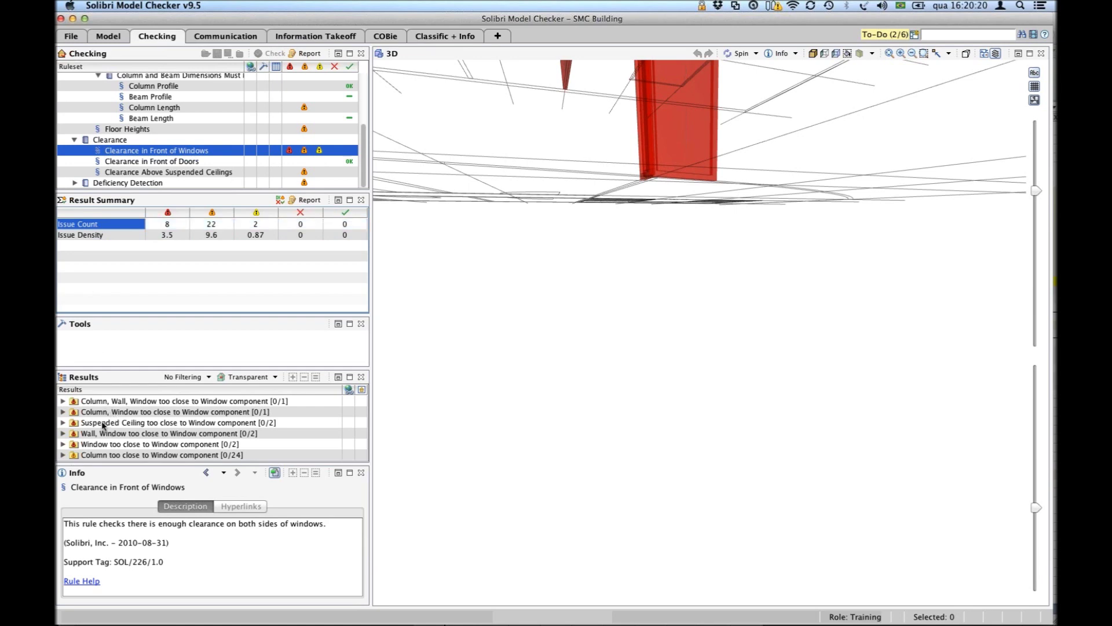
View the window, column and suspended ceiling clearance categories in 3D, ending on Suspended Ceiling too close to Window.
click(182, 425)
click(174, 444)
click(172, 455)
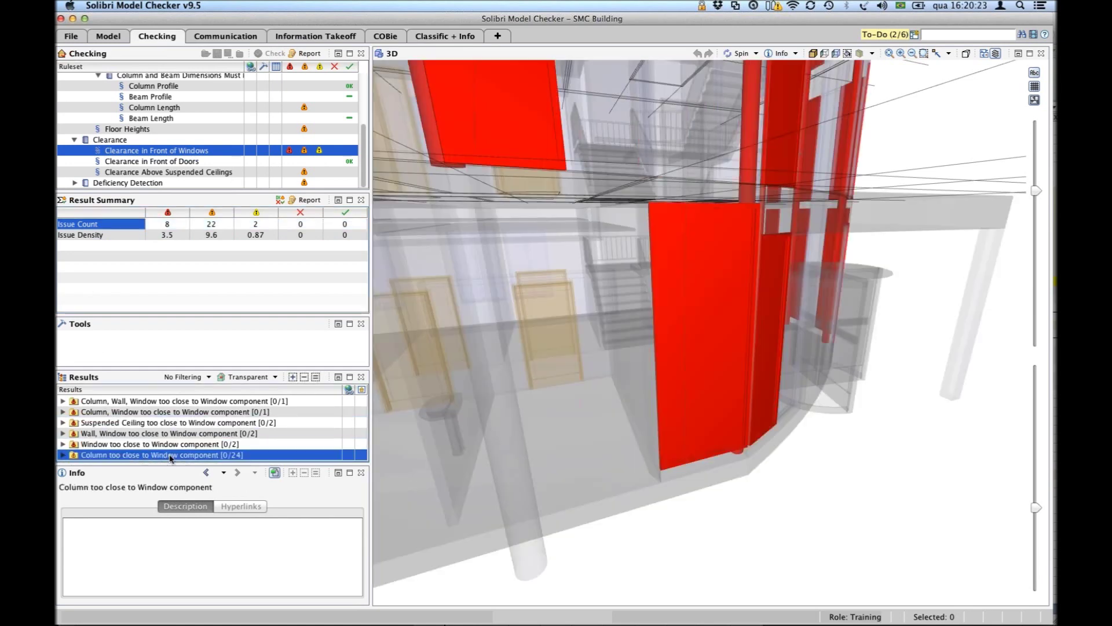
click(169, 424)
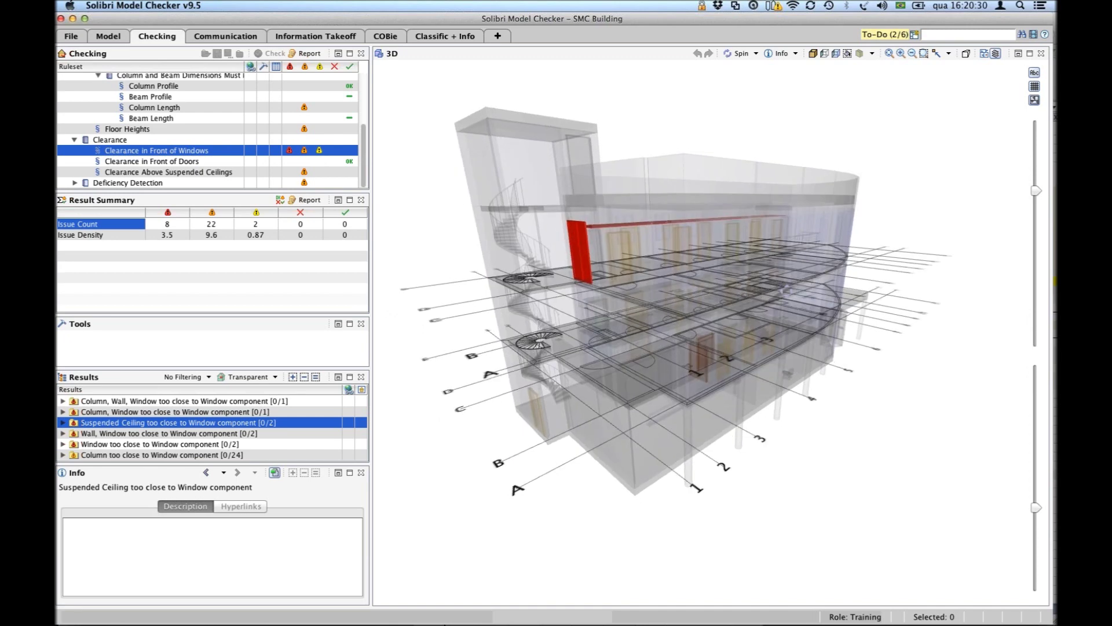
Switch the results visualization to Automatic and display the Column, Window too close to Window category in 3D.
click(275, 378)
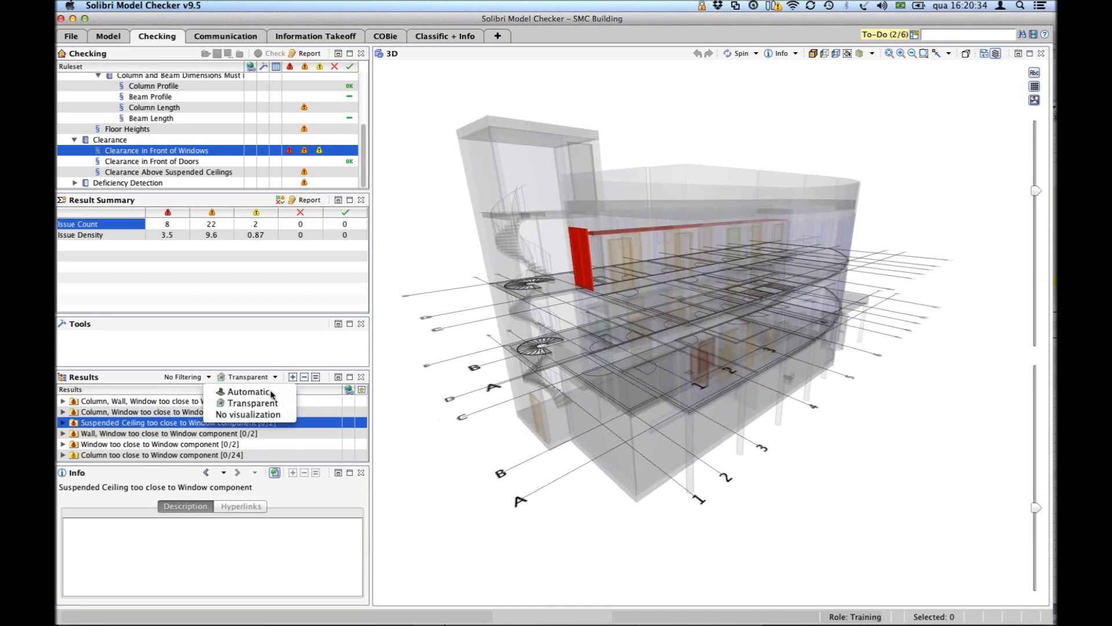
click(273, 394)
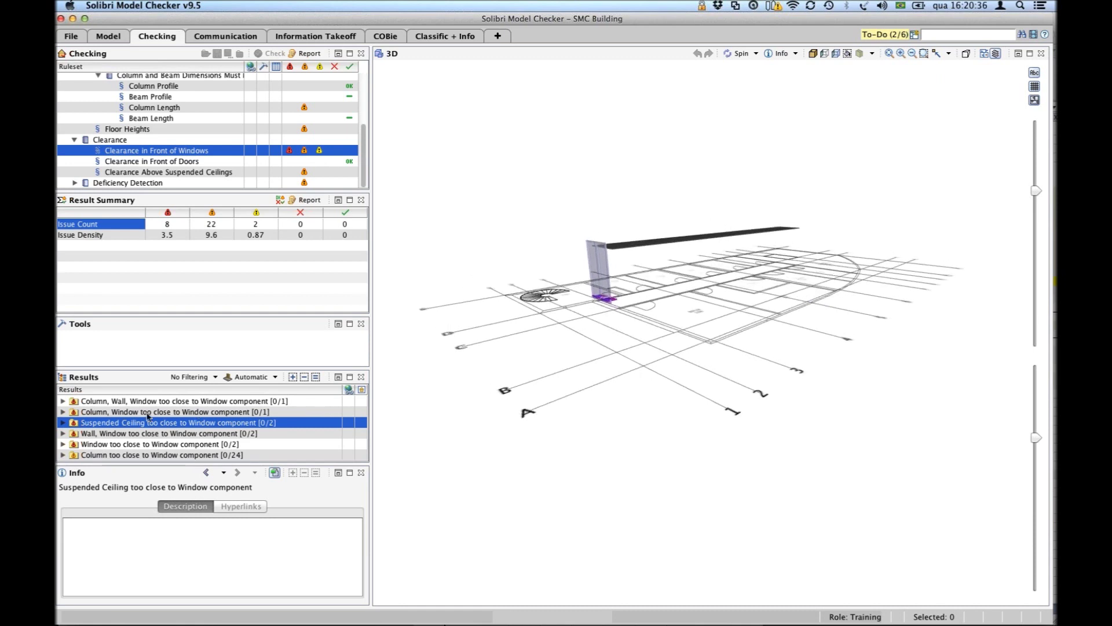
click(137, 413)
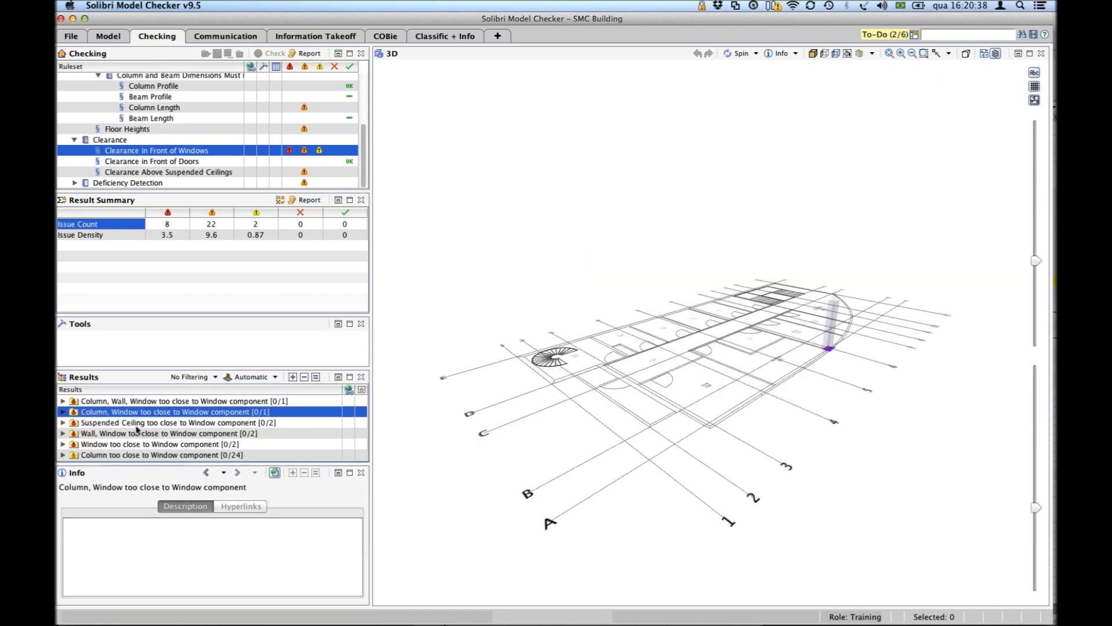
View the Suspended Ceiling, Wall and Window clearance categories in 3D, ending on a closer view of Window too close to Window component.
click(138, 424)
click(140, 436)
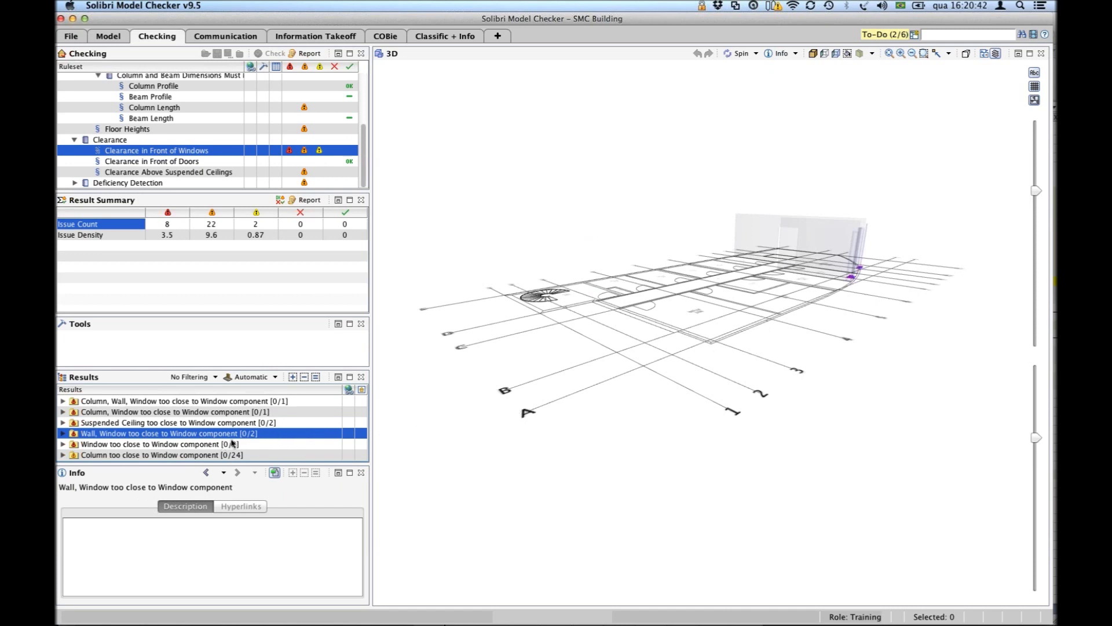
click(139, 444)
drag(795, 284, 860, 397)
middle_drag(895, 317, 838, 399)
scroll(766, 401, up, 10)
drag(766, 401, 556, 340)
scroll(557, 342, down, 10)
middle_drag(780, 489, 759, 414)
scroll(722, 463, up, 10)
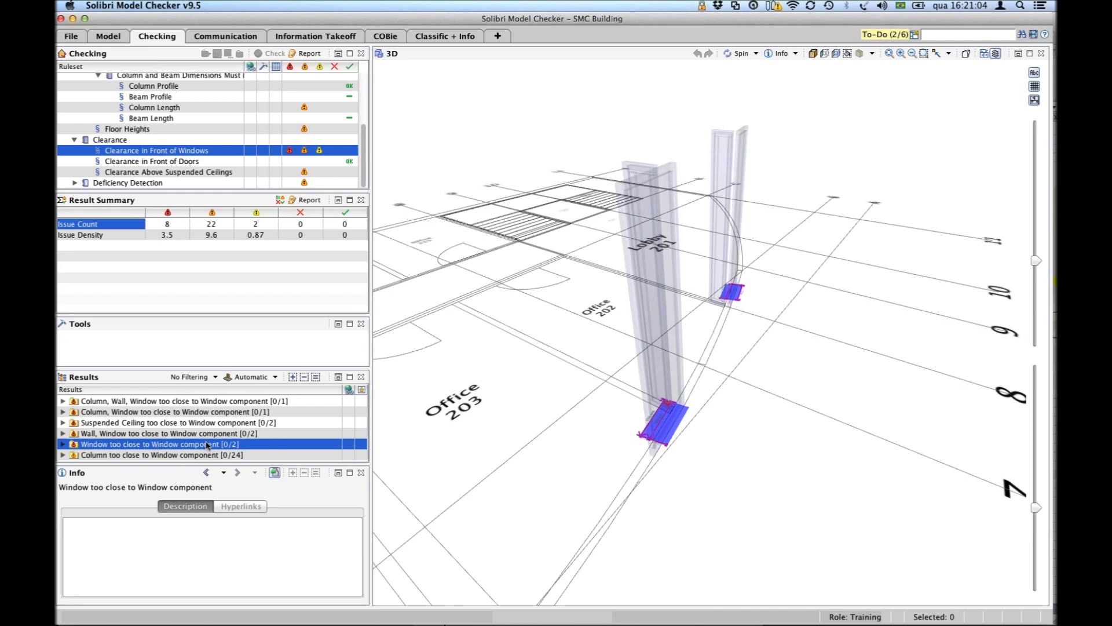
Examine the clearance zone in front of the flagged storefront window near Office 202 from several distances and angles.
drag(441, 446, 540, 444)
drag(869, 308, 832, 308)
scroll(833, 318, up, 5)
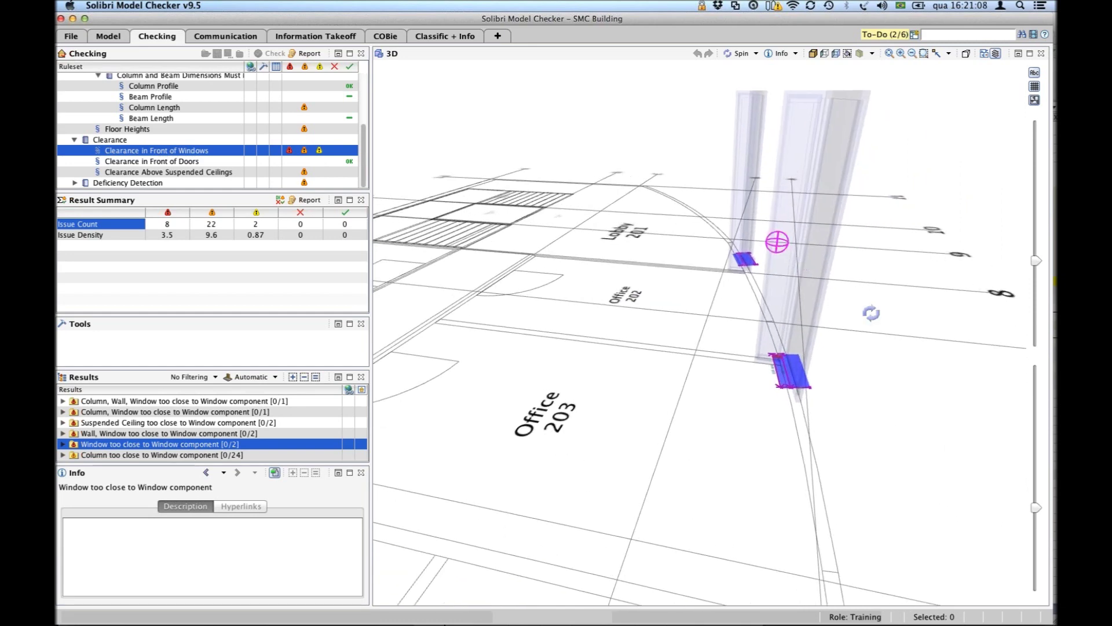
scroll(832, 336, down, 5)
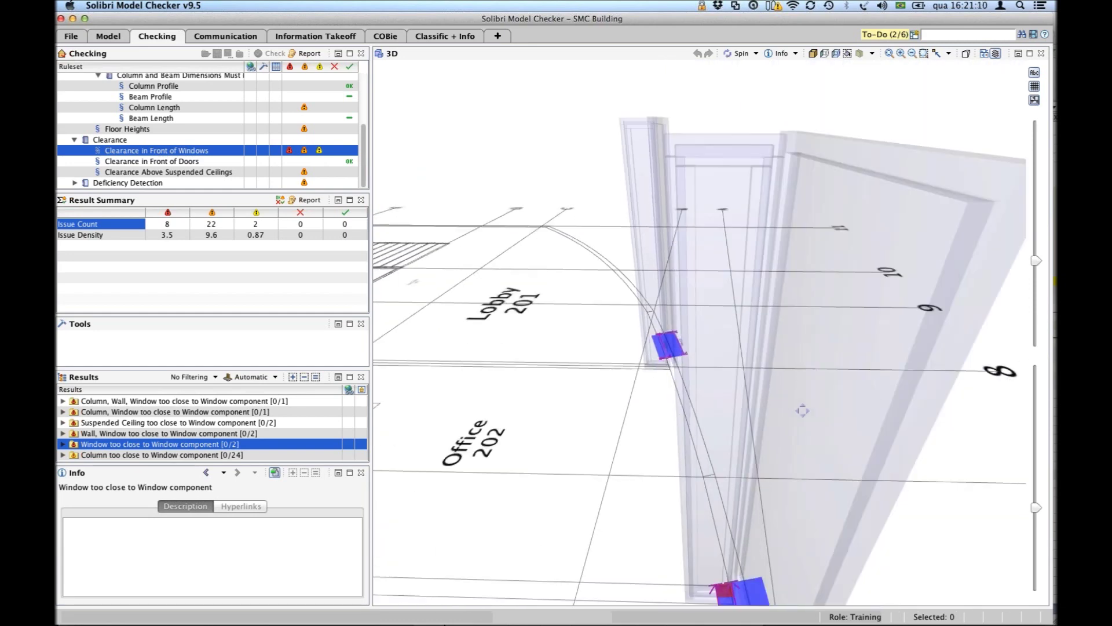
scroll(805, 433, down, 1)
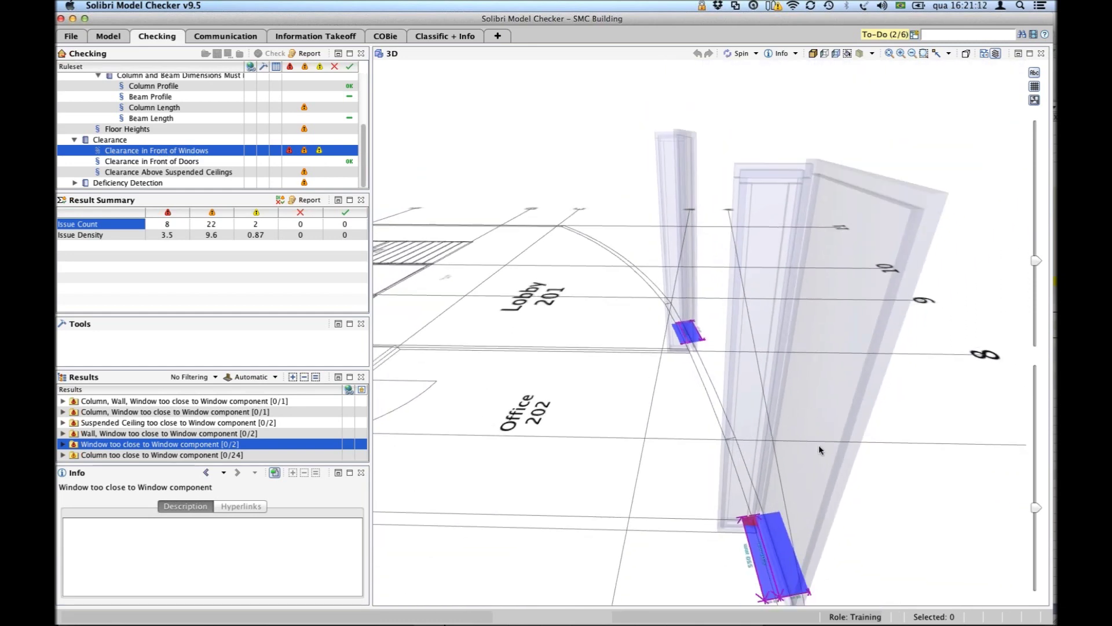
scroll(765, 514, up, 5)
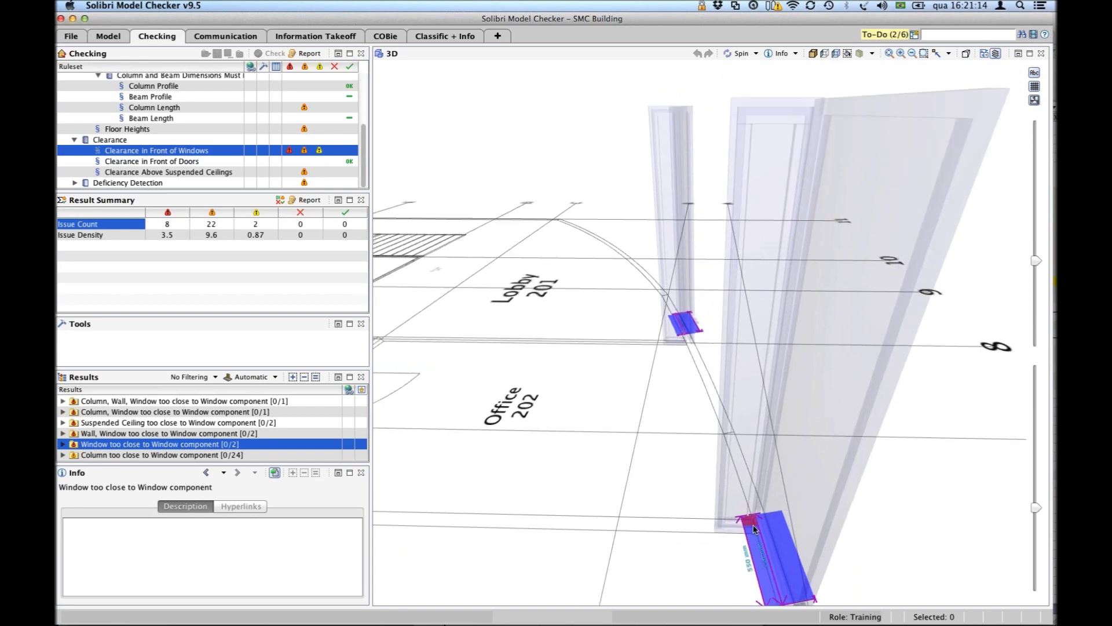
scroll(760, 462, down, 6)
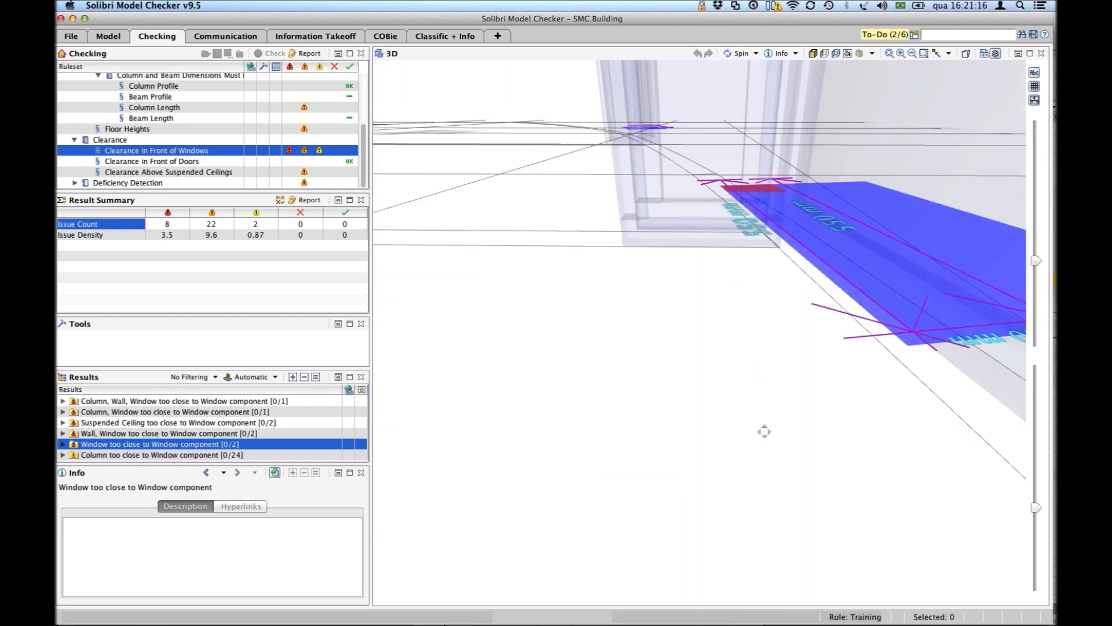
drag(767, 442, 829, 423)
middle_drag(829, 423, 790, 422)
scroll(789, 422, up, 6)
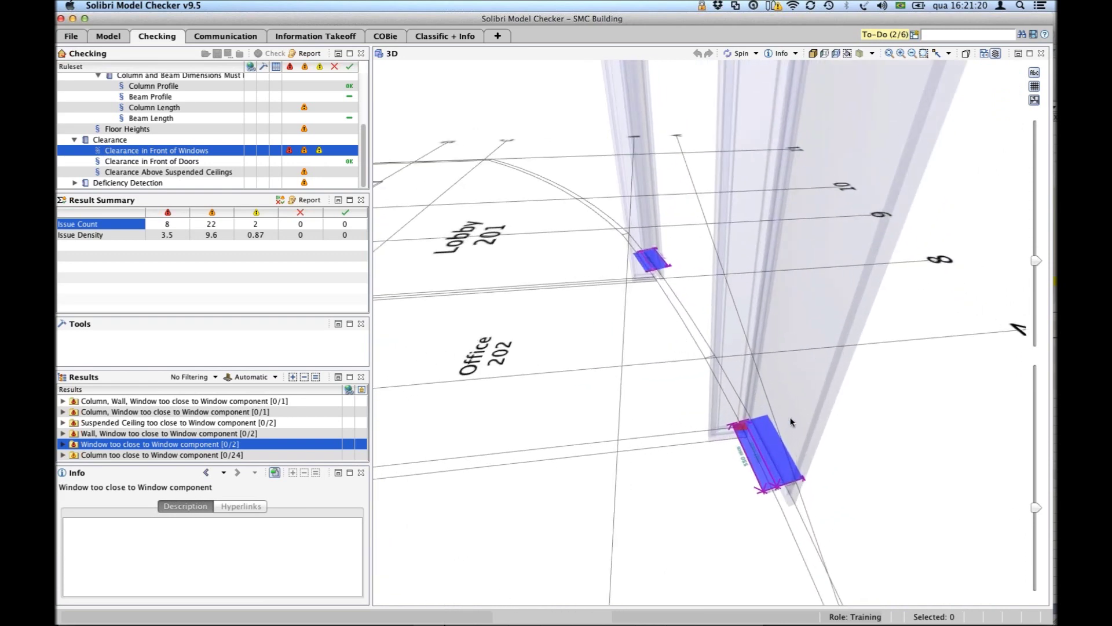
scroll(789, 420, up, 1)
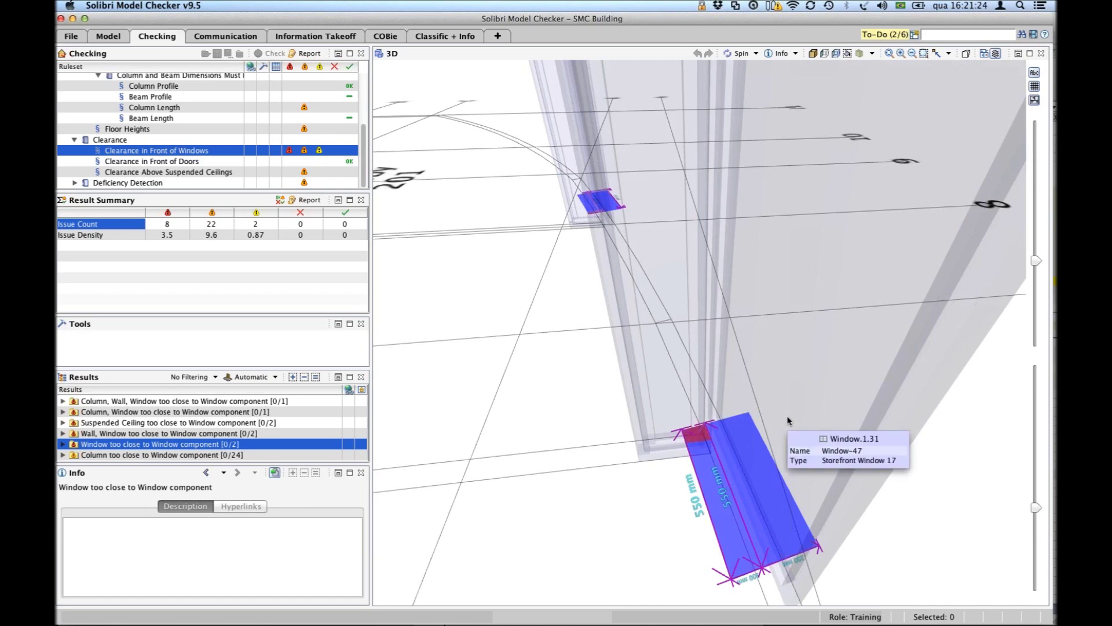
Inspect the clearance zone and overlap at the other flagged window beside Lobby 201, then compare both window locations.
scroll(787, 416, down, 8)
drag(777, 399, 786, 338)
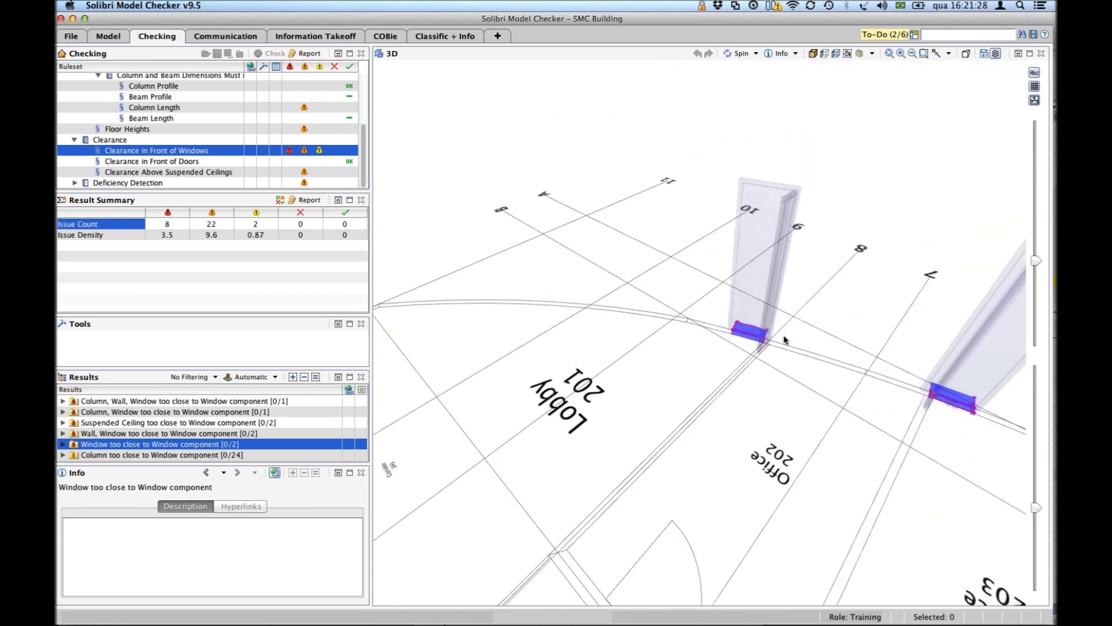
scroll(786, 339, up, 10)
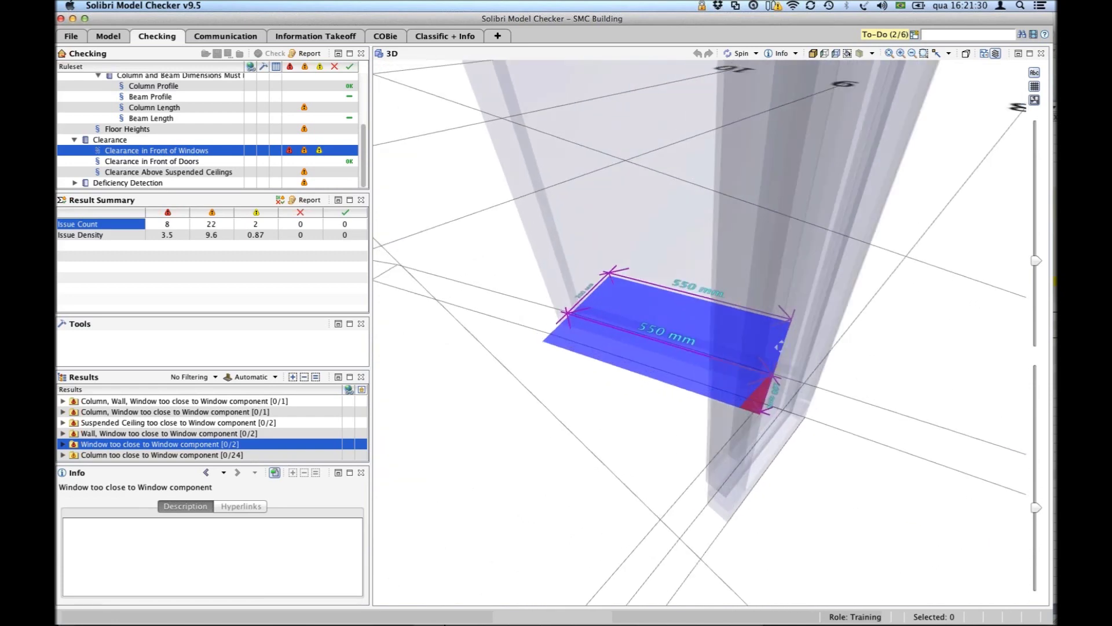
drag(780, 346, 909, 417)
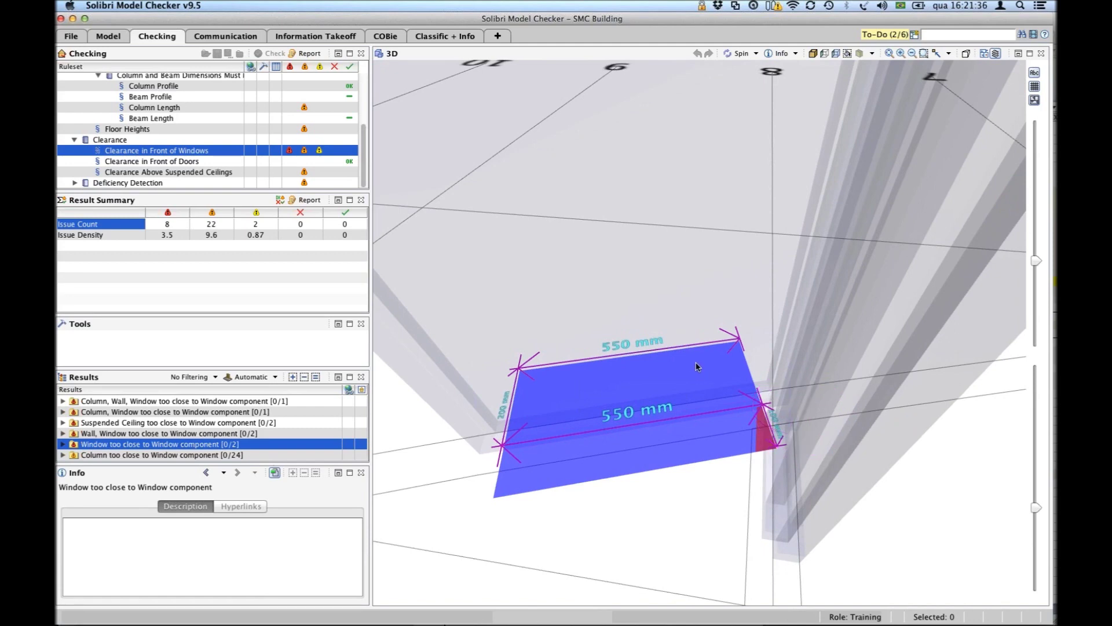
scroll(698, 364, down, 5)
scroll(702, 365, down, 5)
drag(702, 365, 707, 506)
scroll(708, 507, up, 5)
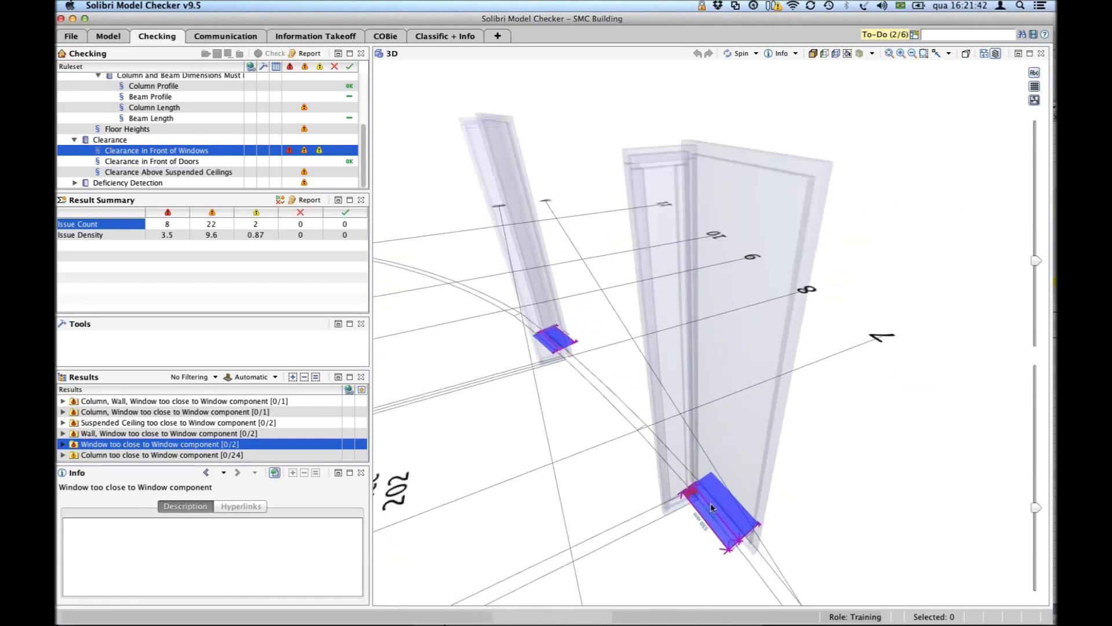
scroll(711, 479, down, 5)
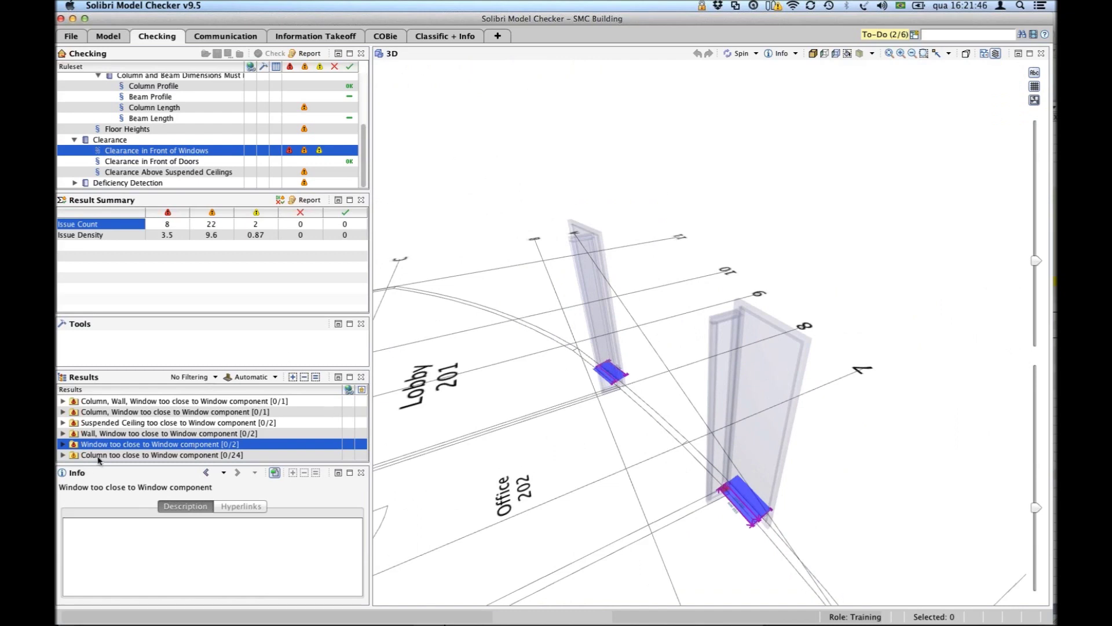
Revisit the Suspended Ceiling and the Wall, Window clearance categories in 3D, returning to Window too close to Window component.
click(184, 423)
click(177, 434)
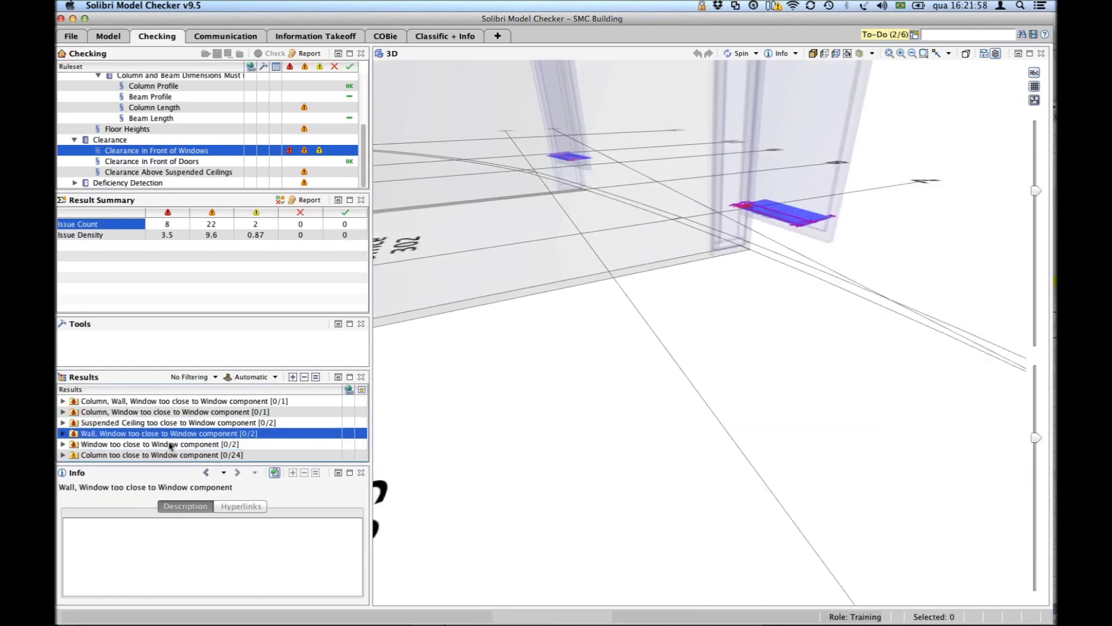
click(172, 445)
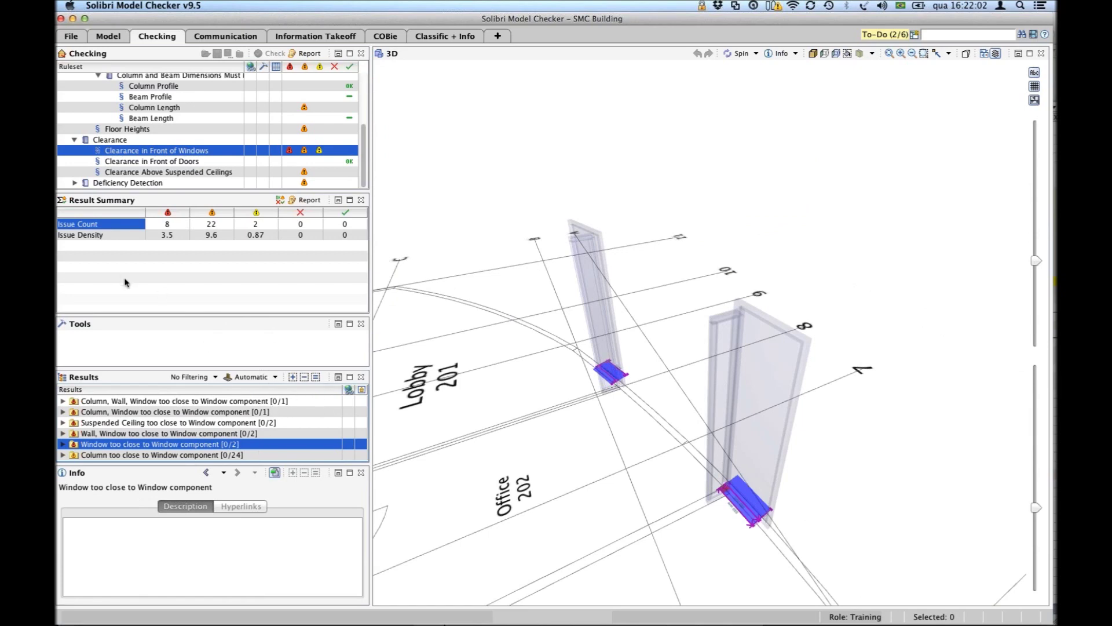
Switch the results visualization to Transparent and view the Window and the Wall, Window clearance categories within the building.
click(274, 378)
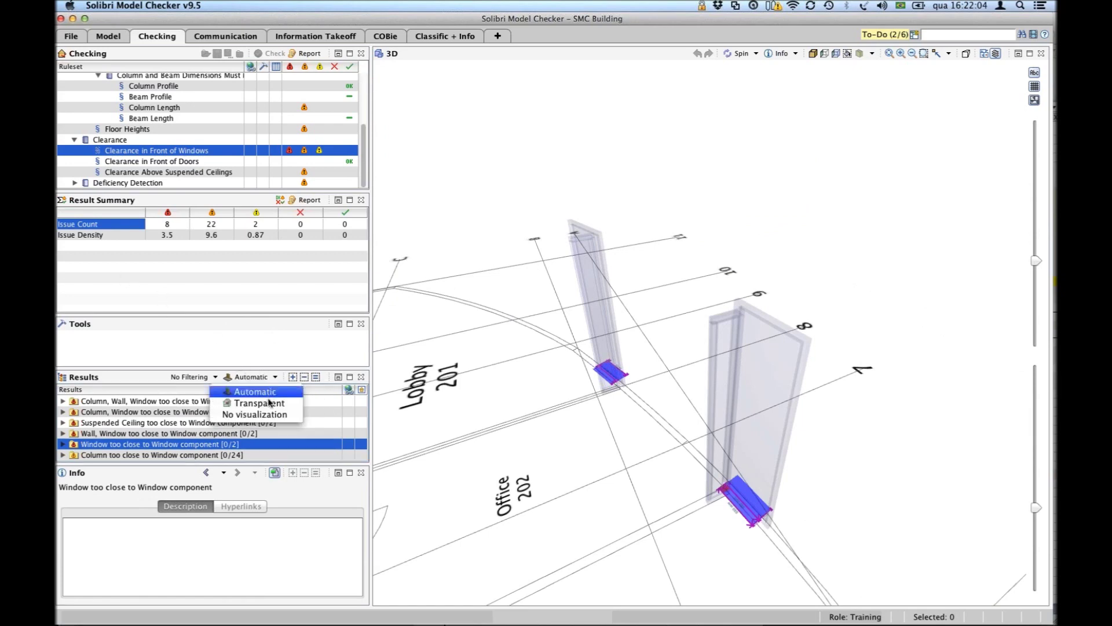
click(269, 404)
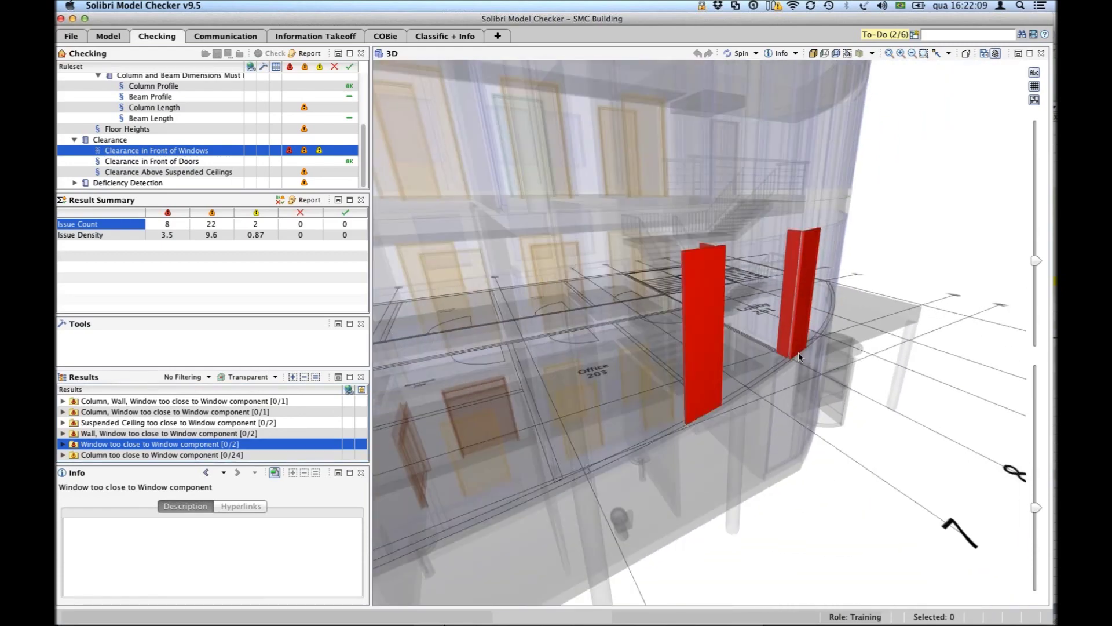
drag(798, 352, 794, 392)
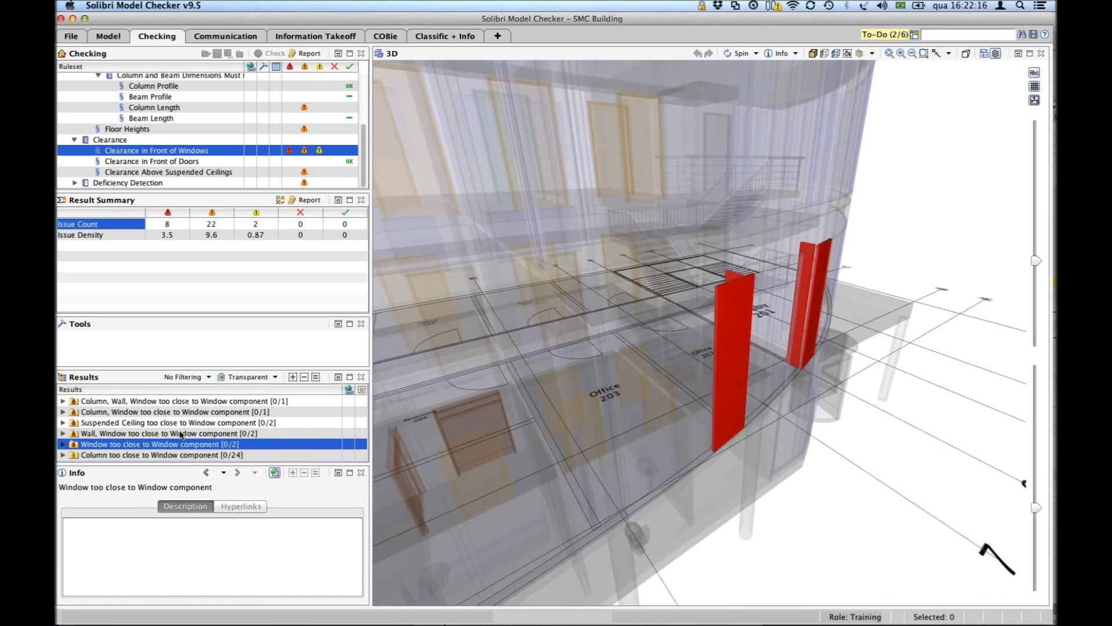
click(120, 435)
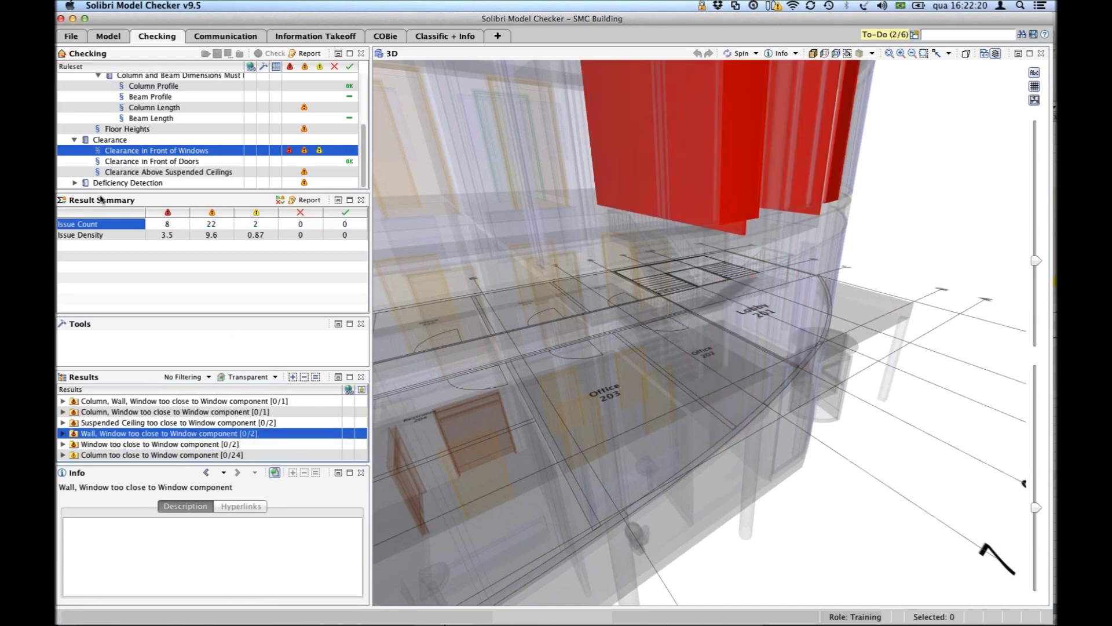
Check the Clearance in Front of Doors result and open the Wall Length rule under Wall Dimensions Should Be Sensible.
click(142, 162)
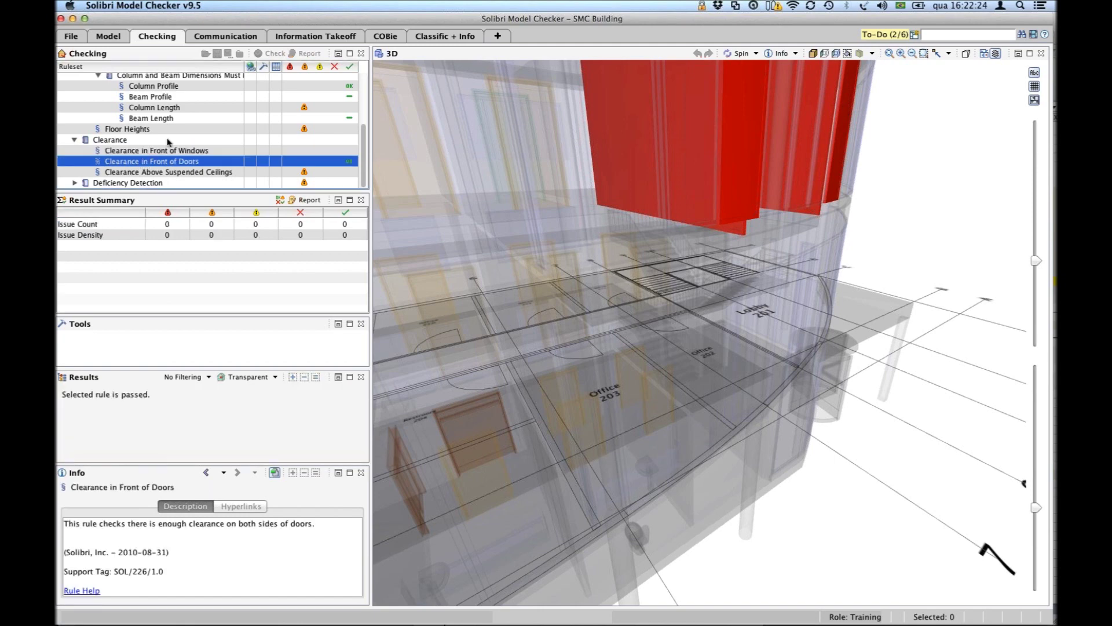
scroll(178, 128, up, 5)
click(157, 113)
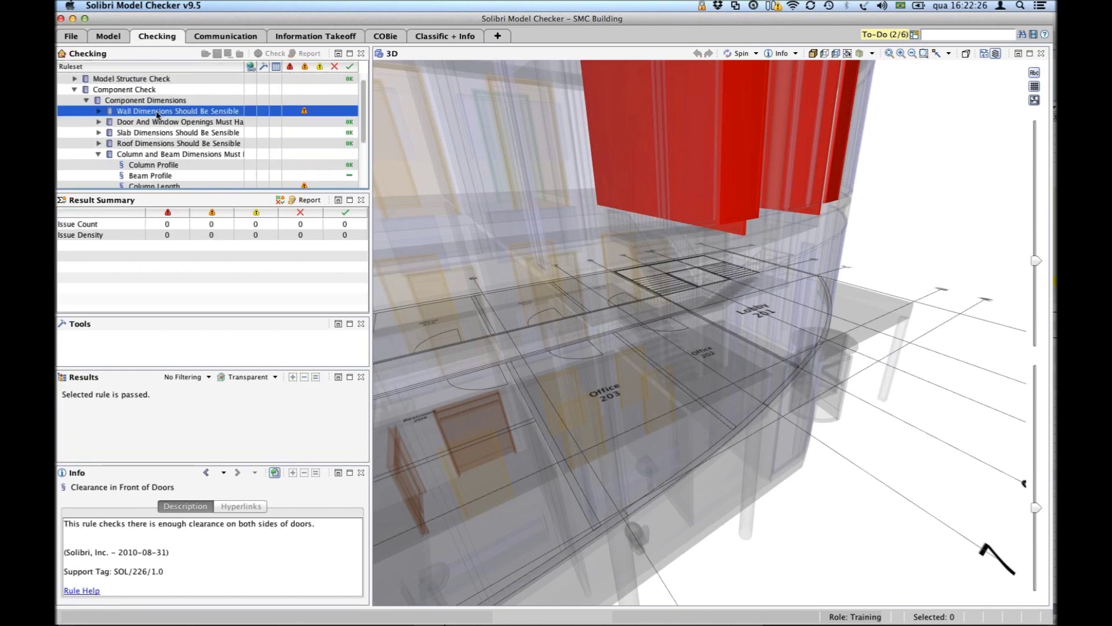
double_click(157, 114)
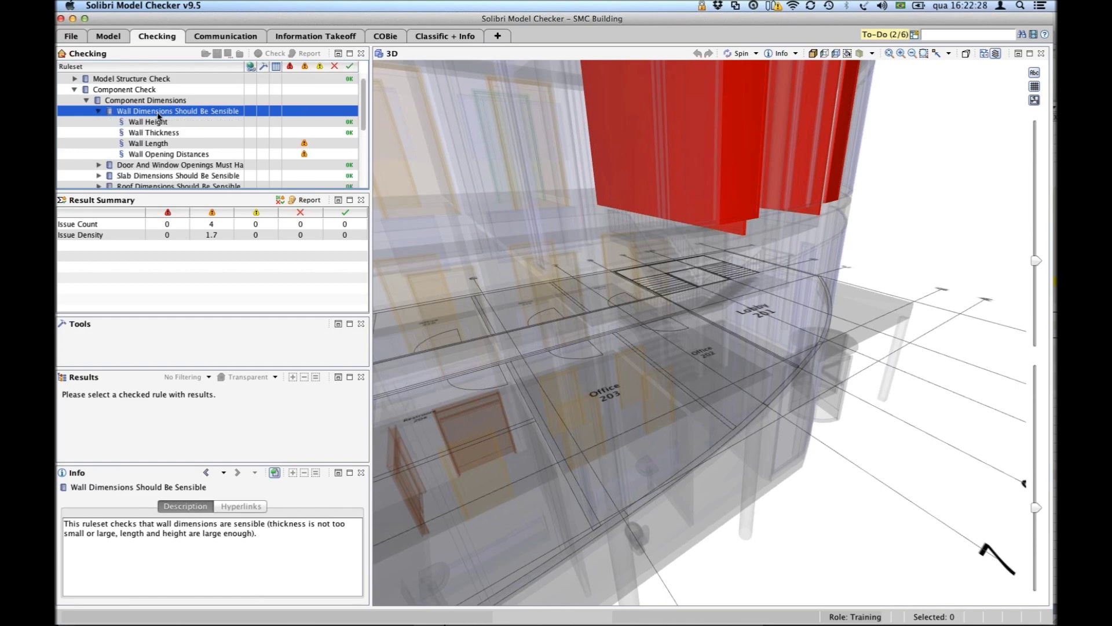
click(160, 124)
click(154, 146)
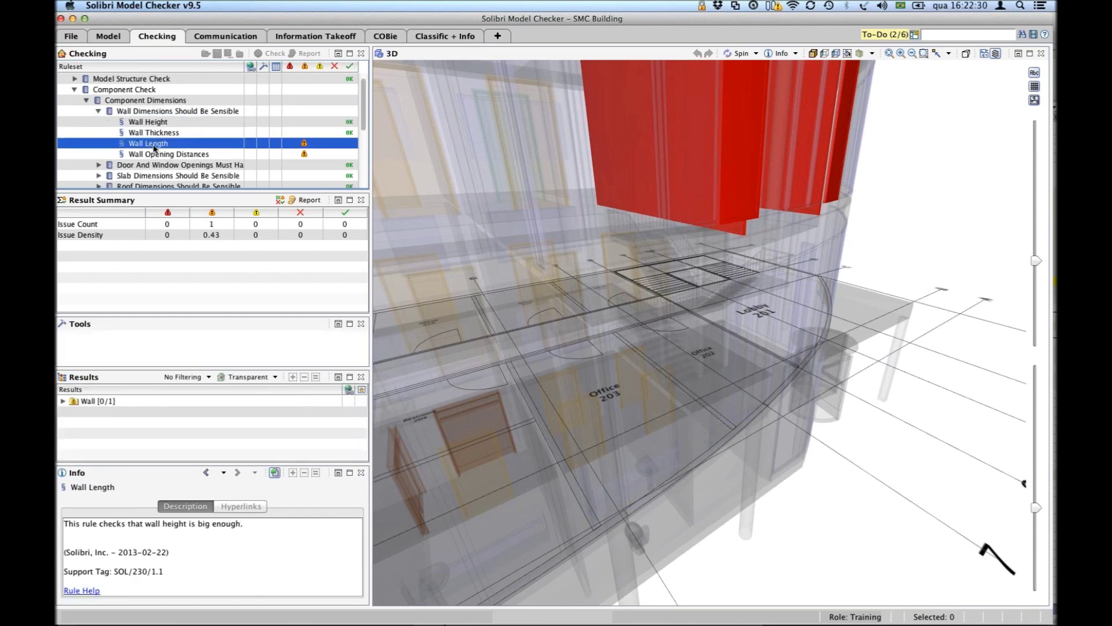
Expand the Wall Length results down to the flagged component and examine the wall issue in 3D.
double_click(76, 401)
click(103, 412)
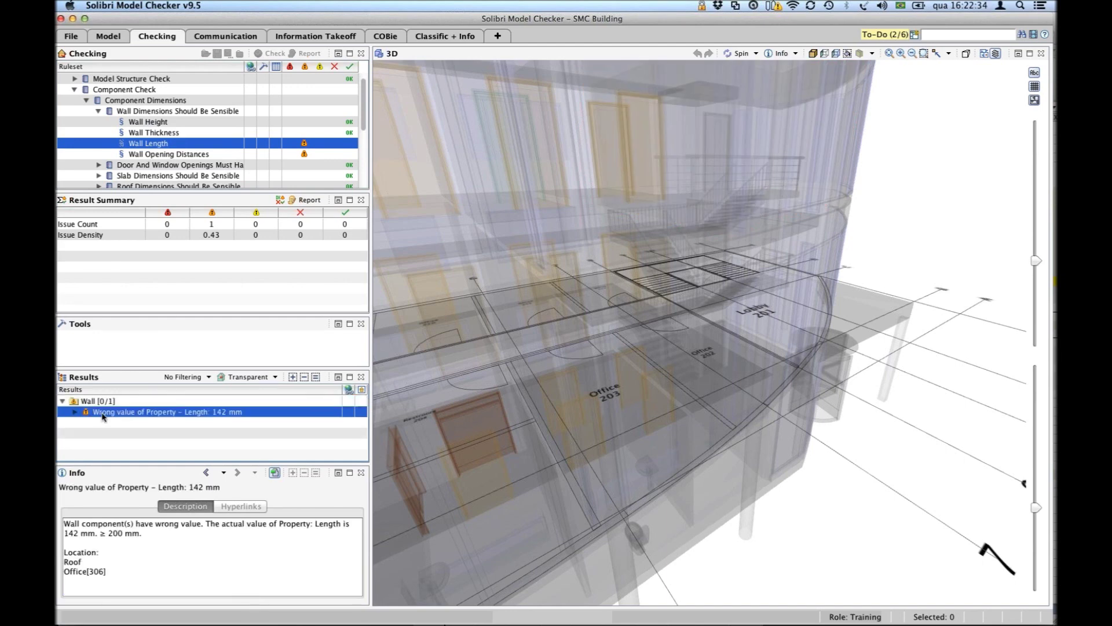
click(74, 412)
click(126, 424)
click(75, 411)
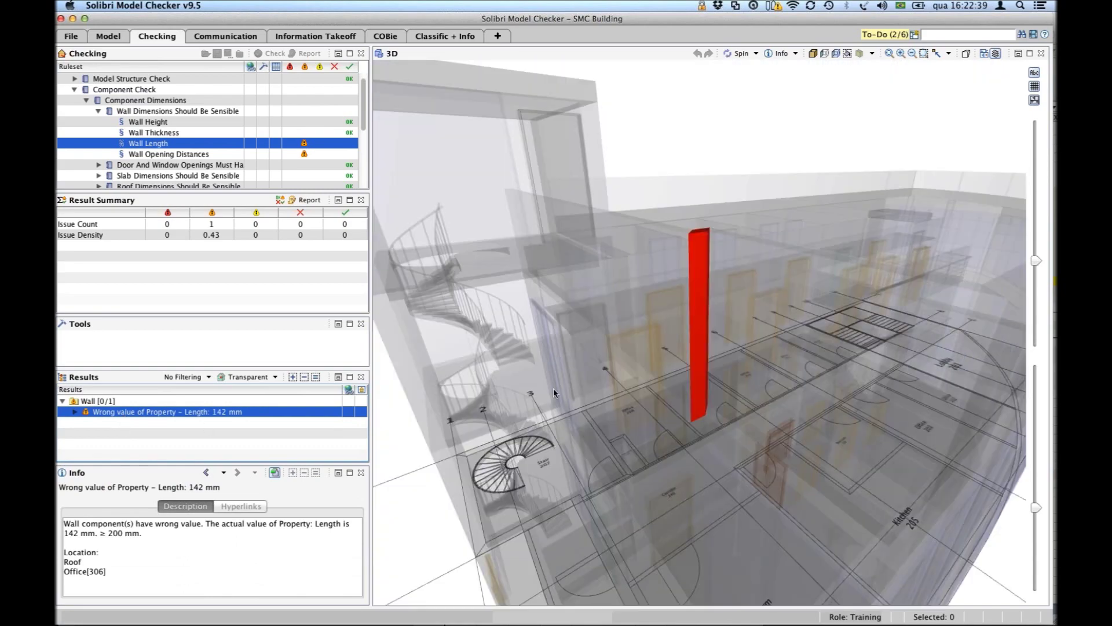
drag(708, 378, 699, 410)
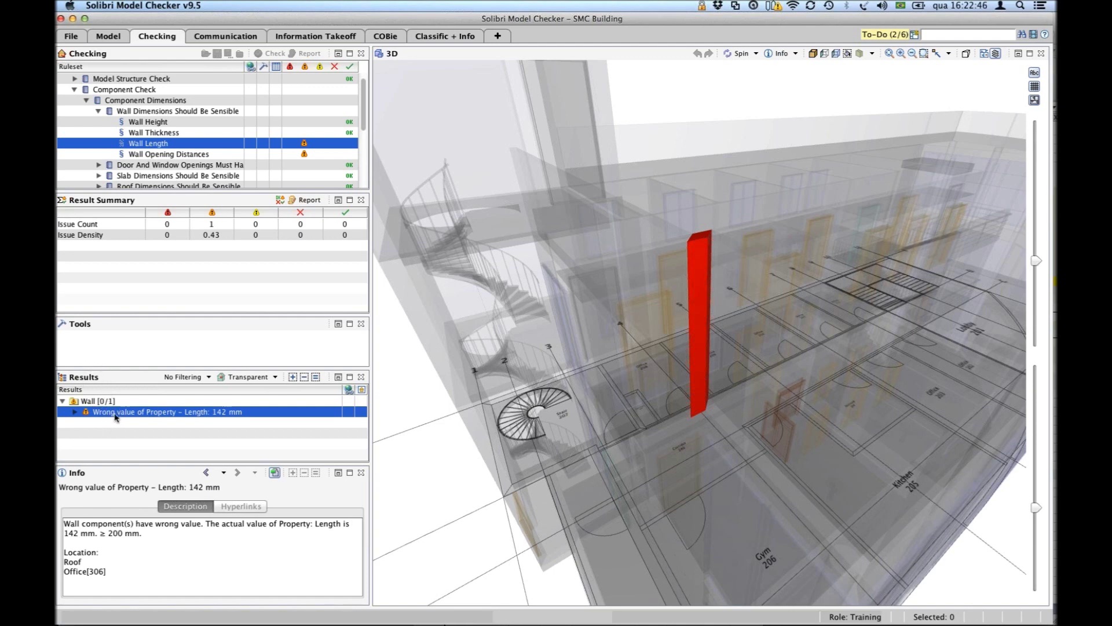
Isolate the wrong wall length issue with a Section Box and inspect the wall and its surroundings in 3D.
right_click(116, 413)
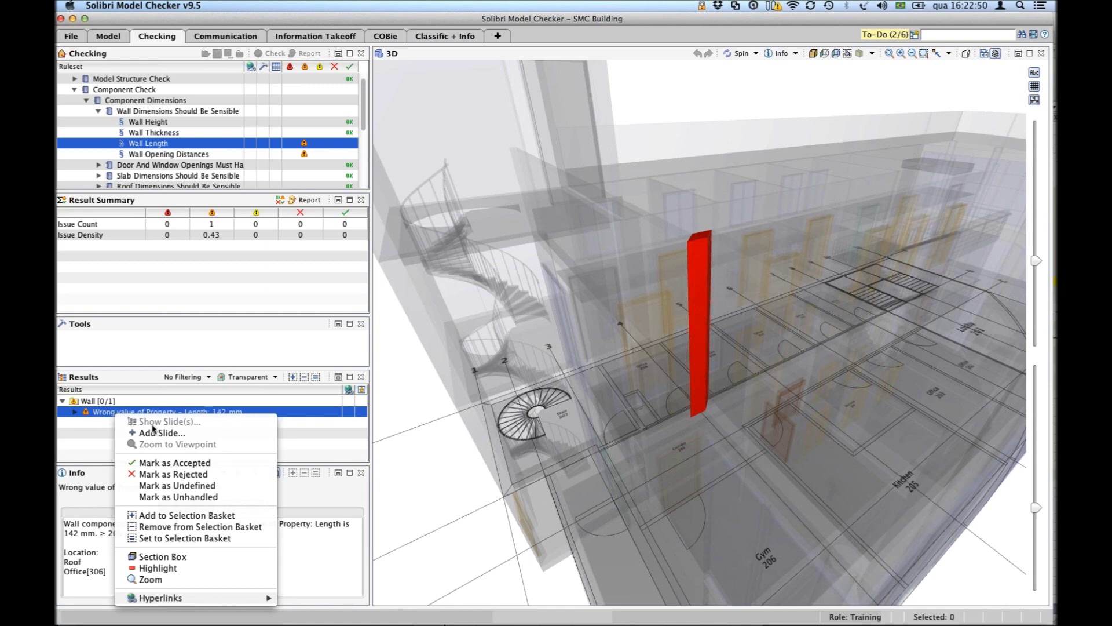
click(176, 558)
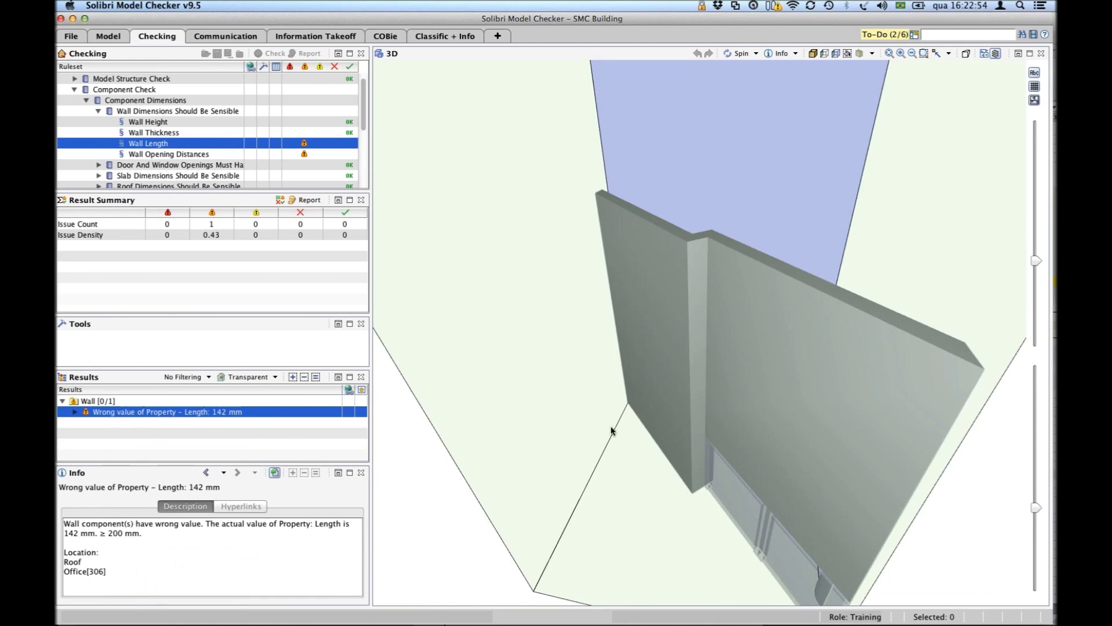
mouse_move(655, 402)
mouse_down()
mouse_move(646, 390)
mouse_move(751, 375)
mouse_move(639, 416)
mouse_move(568, 423)
mouse_move(680, 447)
mouse_move(725, 417)
mouse_move(675, 417)
mouse_move(763, 379)
mouse_up()
scroll(751, 375, down, 3)
scroll(849, 320, up, 5)
drag(849, 320, 813, 339)
Expand the wall length issue and apply a Section Box to the Wall.3.8 component alone.
click(75, 413)
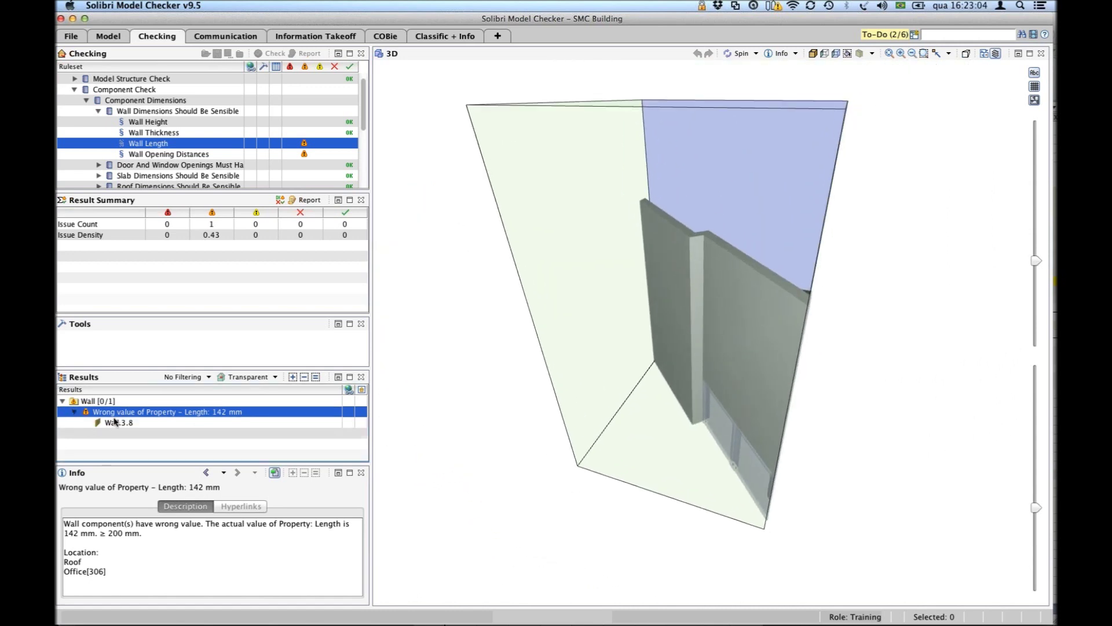
click(114, 422)
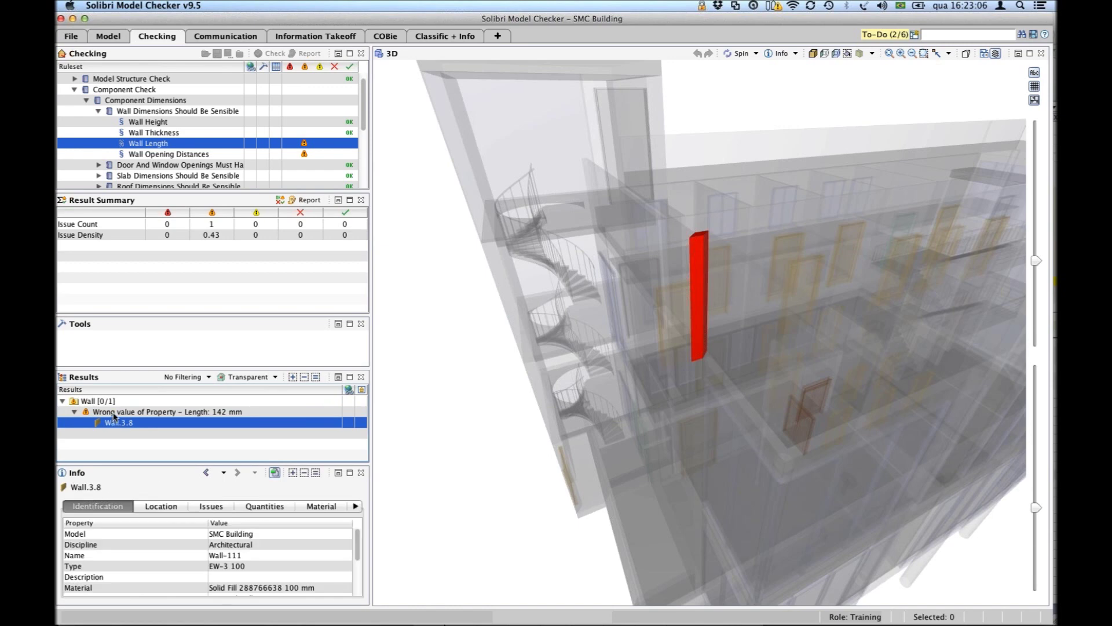
right_click(115, 422)
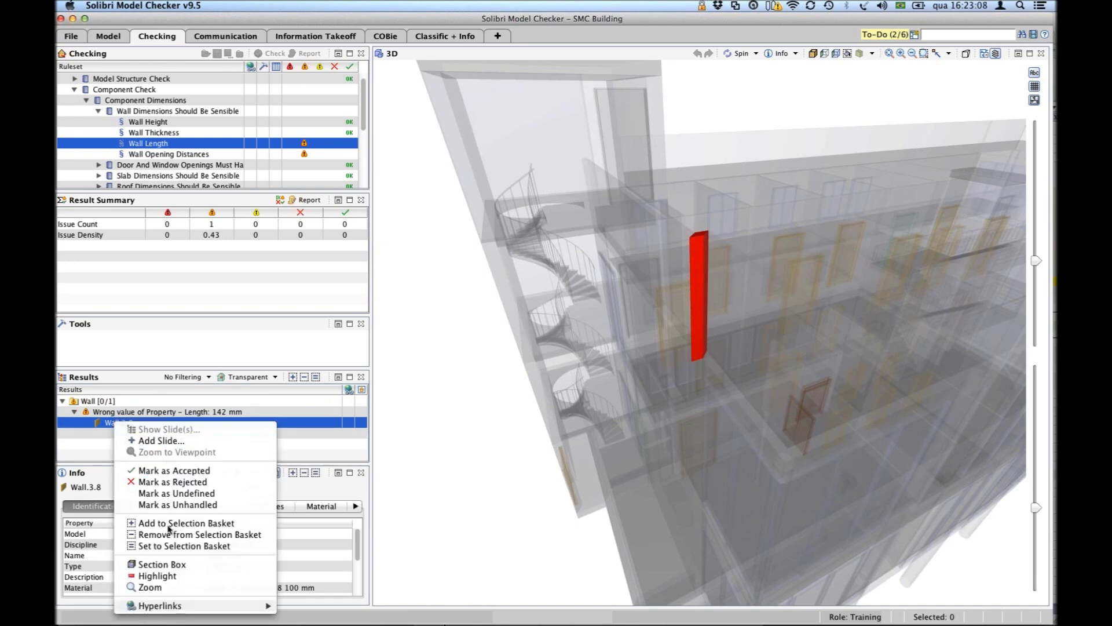
click(163, 563)
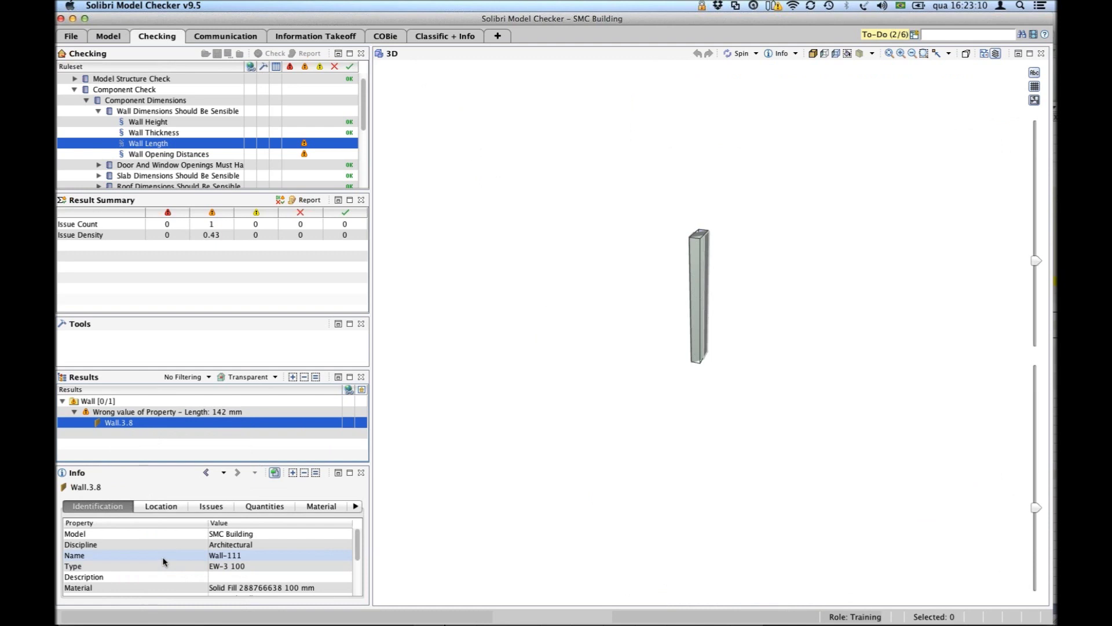
Apply a Section Box to the wrong wall length issue and inspect the wall with its adjoining components in 3D.
click(128, 412)
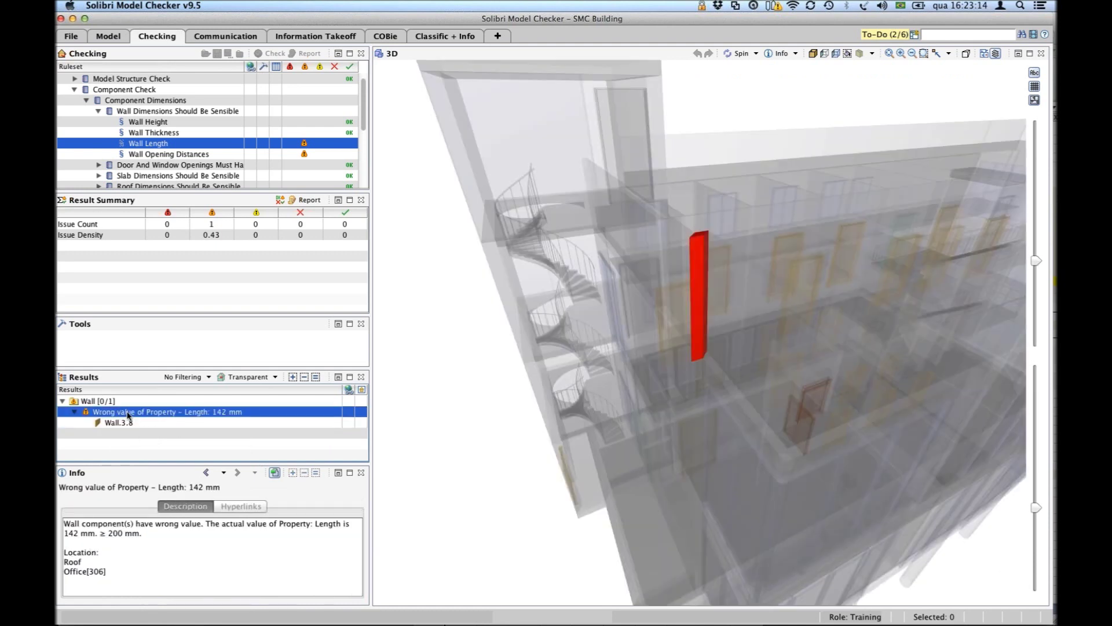
right_click(130, 413)
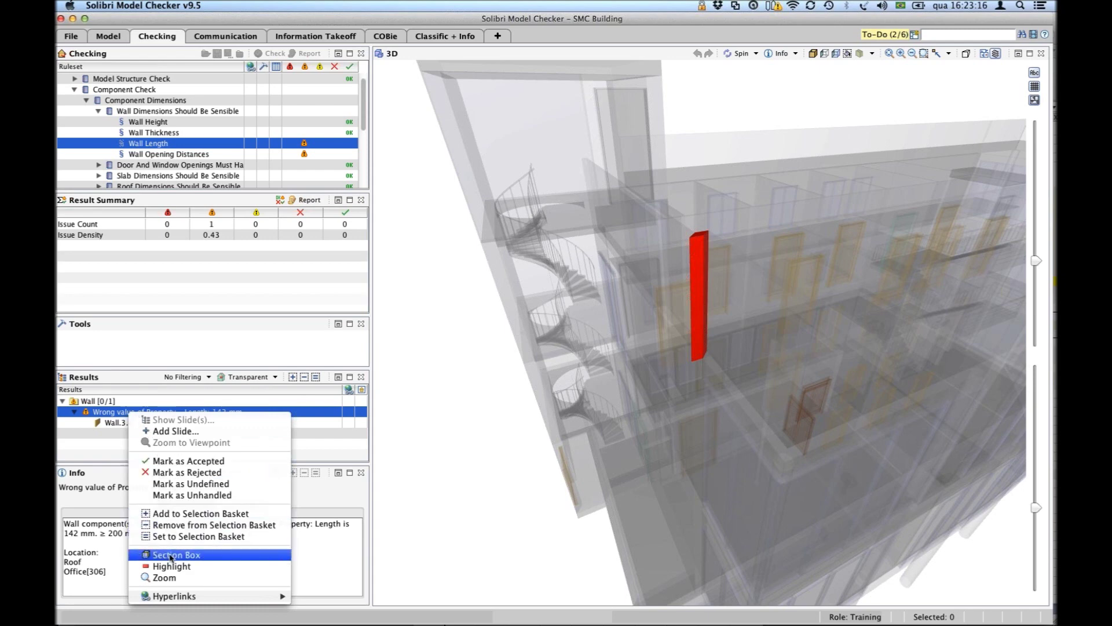
click(172, 556)
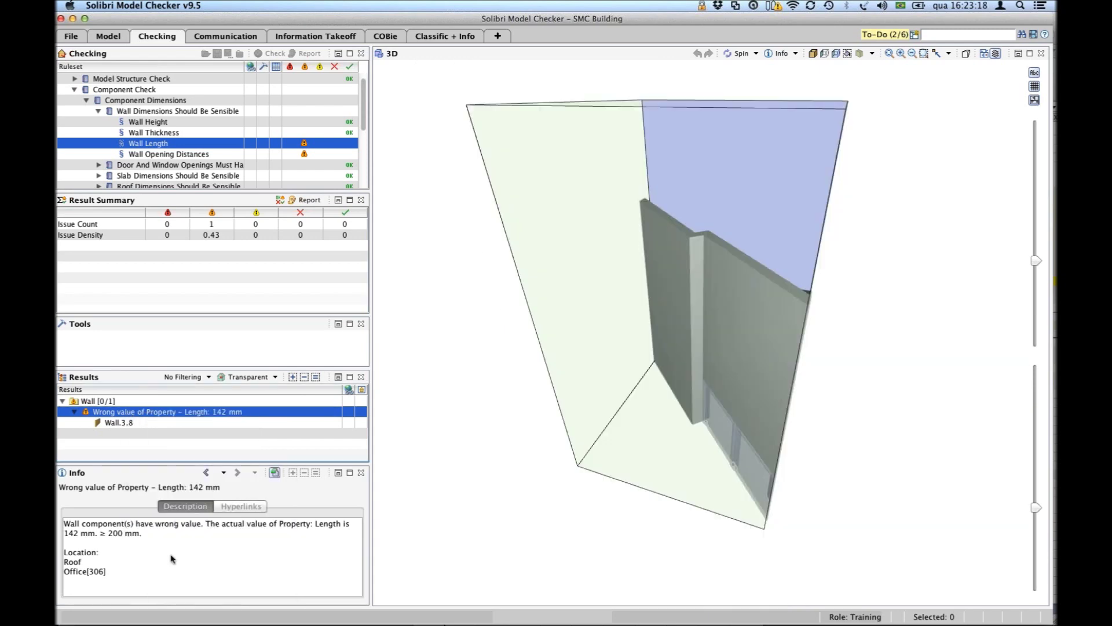
mouse_move(670, 387)
mouse_down()
mouse_move(640, 419)
mouse_move(496, 435)
mouse_move(603, 463)
mouse_move(658, 450)
mouse_move(633, 420)
mouse_move(748, 367)
mouse_move(790, 362)
mouse_up()
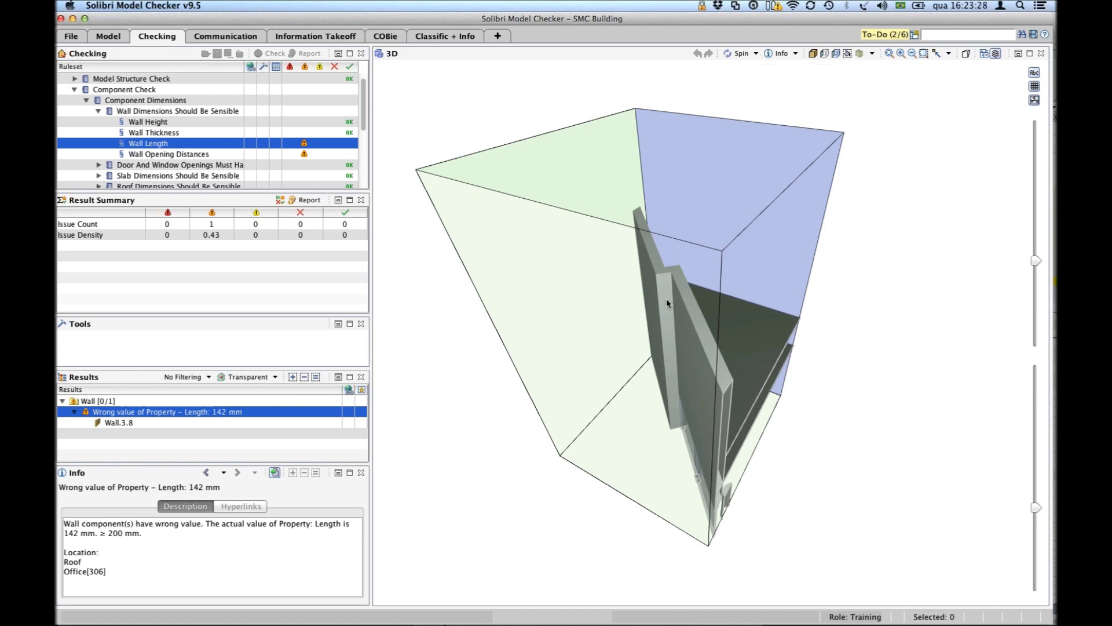
Identify the short wall piece in the sectioned model with the Info tool and examine it from the other side.
click(796, 55)
click(768, 68)
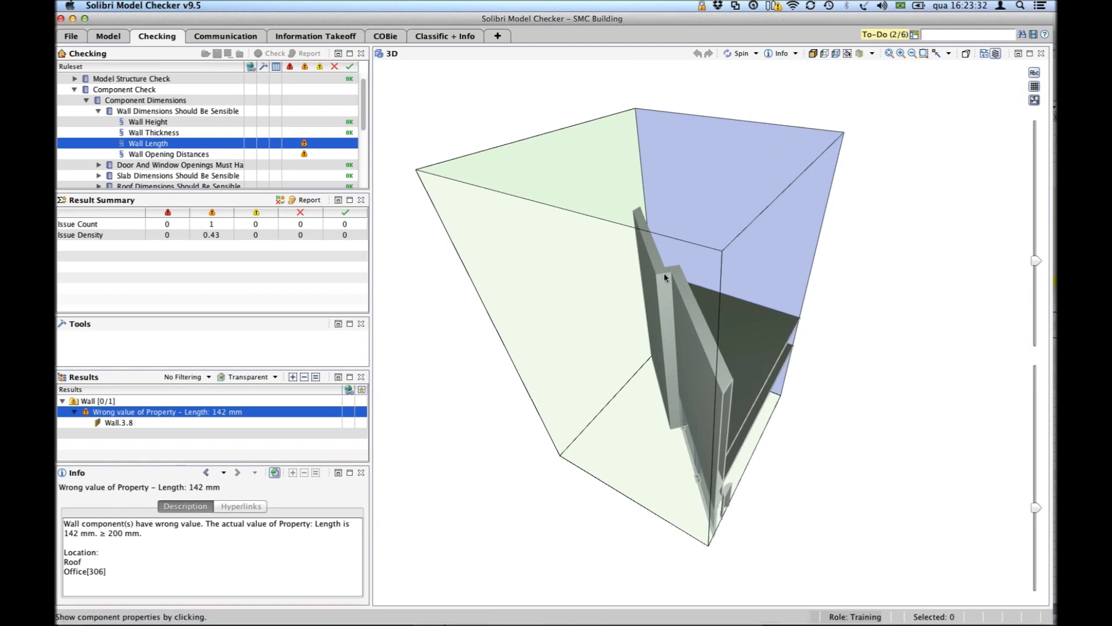
click(666, 303)
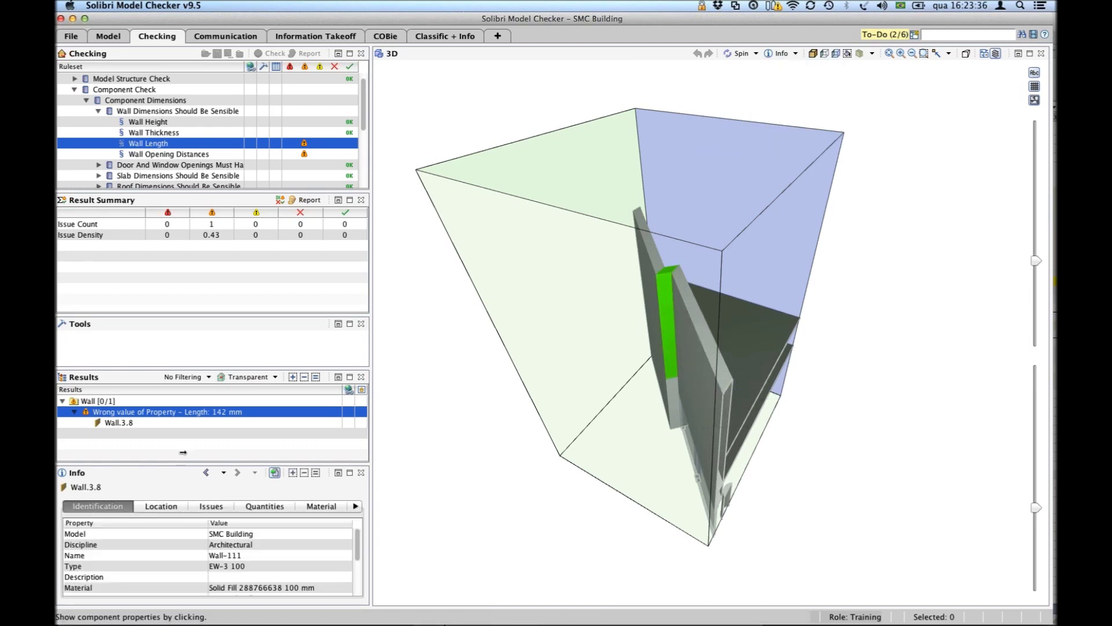
drag(777, 330, 746, 324)
scroll(747, 323, up, 5)
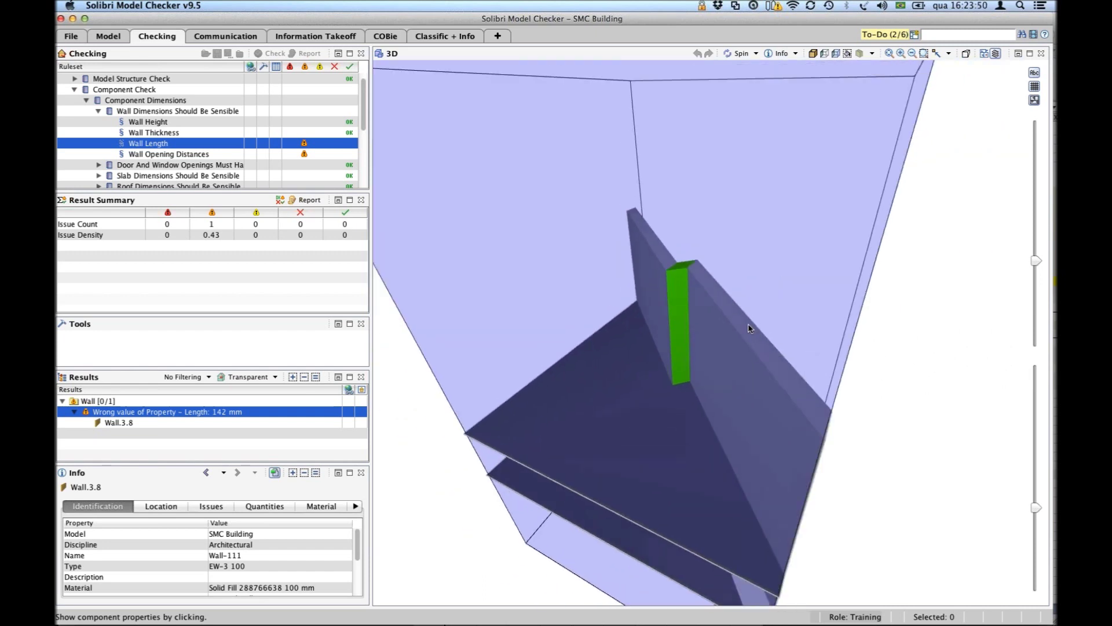
scroll(748, 328, down, 5)
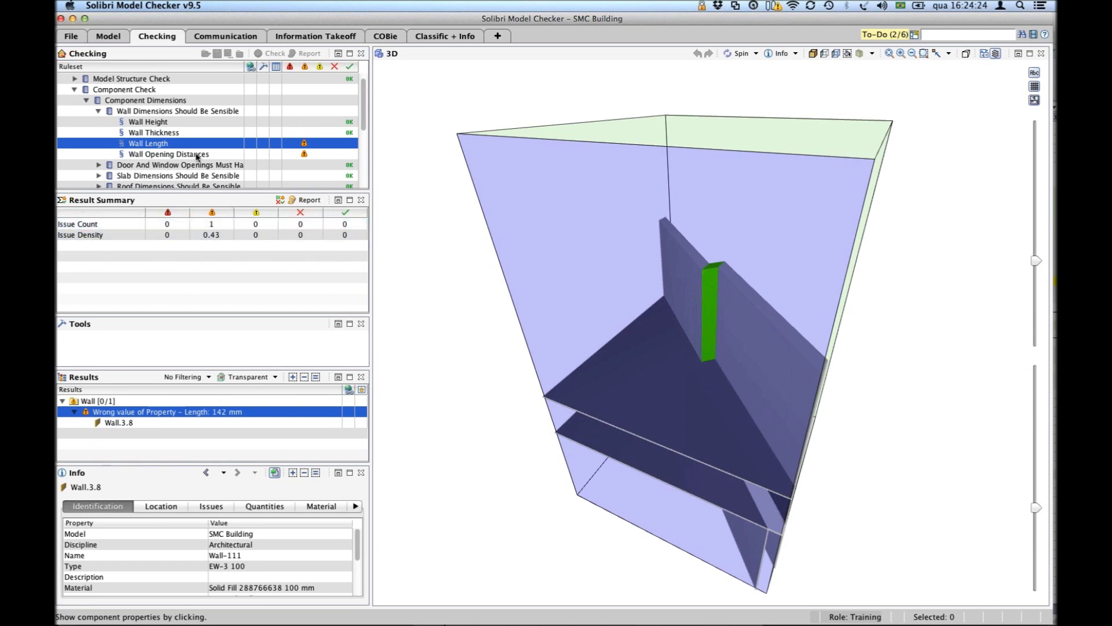
Look through the remaining rules, then reselect the wrong wall length issue to highlight it in the transparent model.
scroll(215, 155, down, 8)
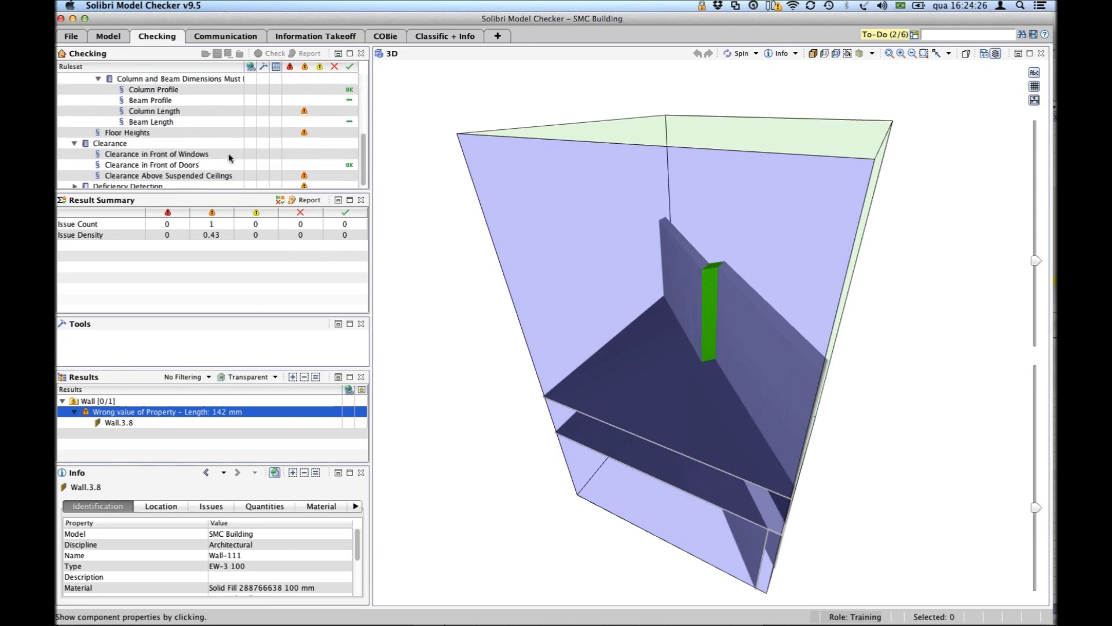
scroll(230, 157, down, 1)
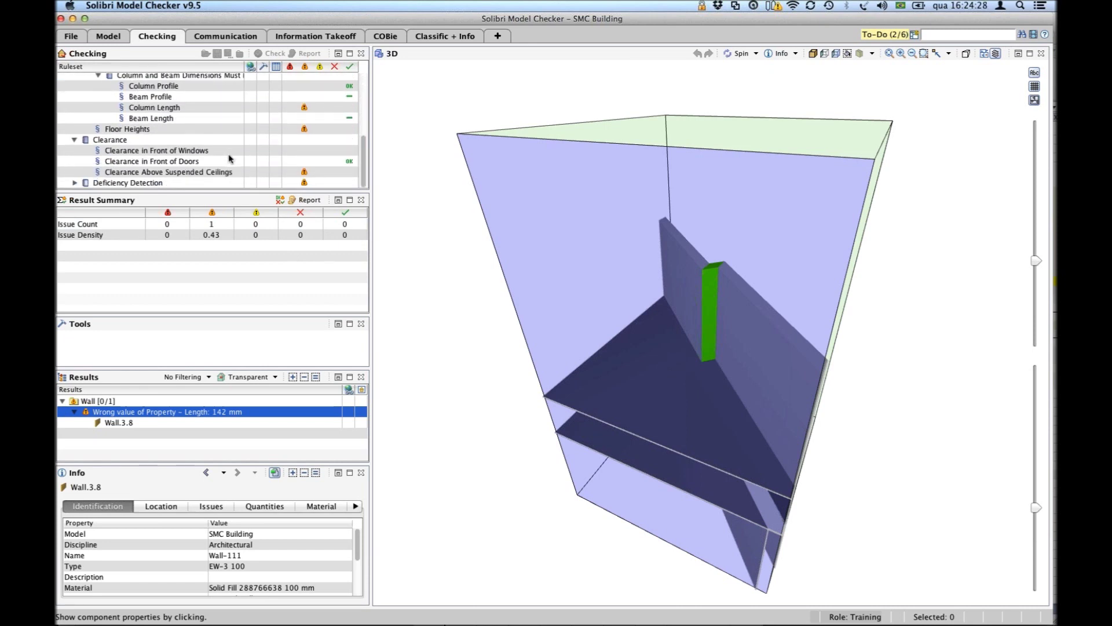
click(119, 425)
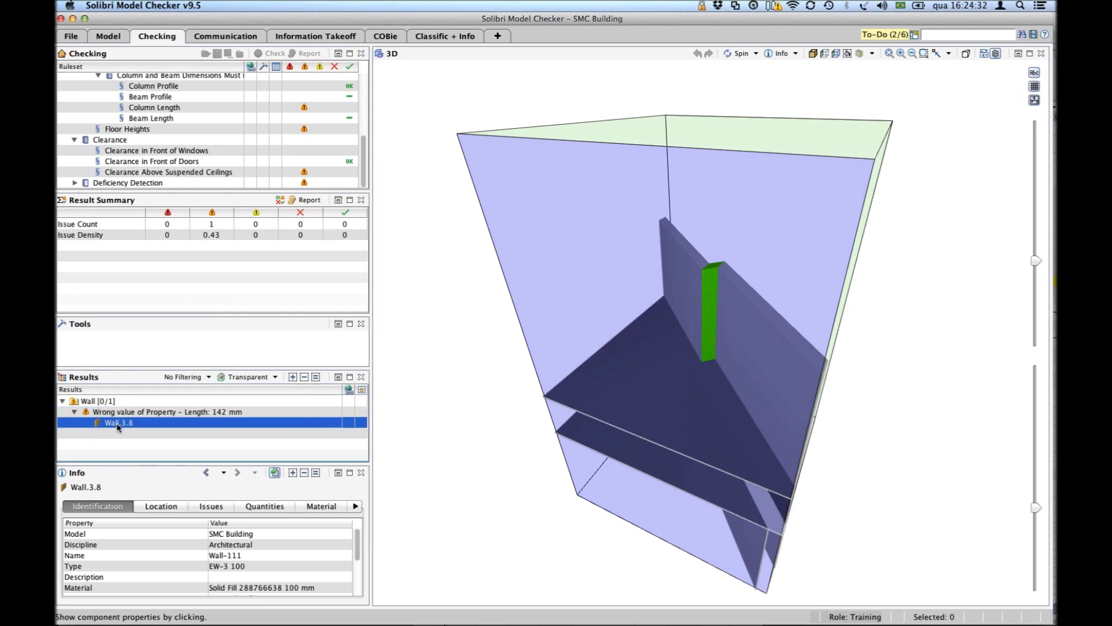
click(115, 411)
click(114, 402)
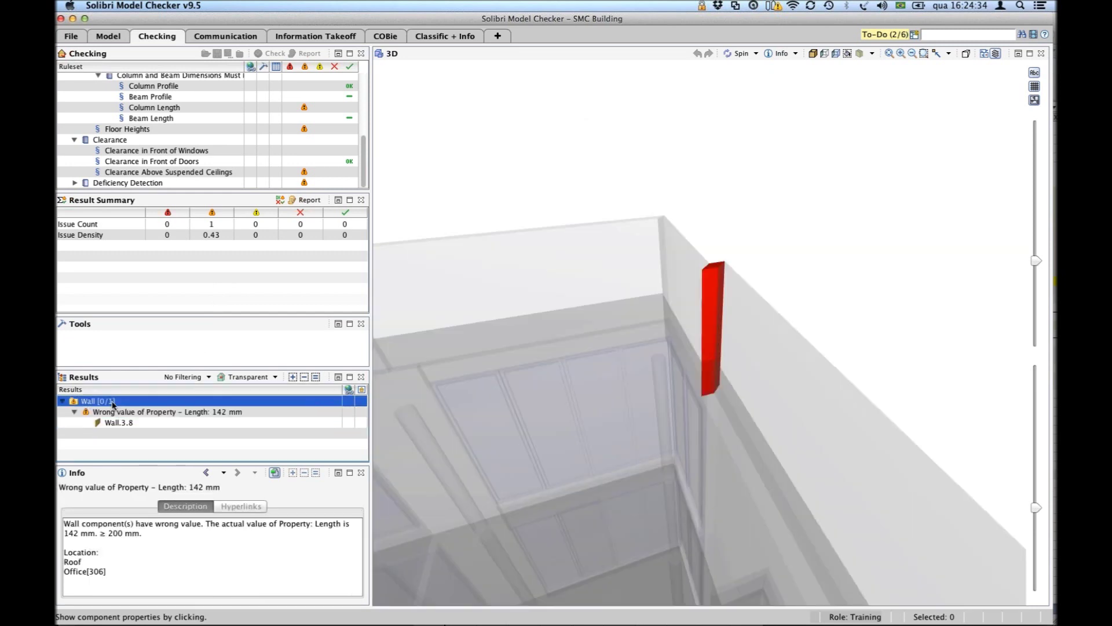
click(112, 423)
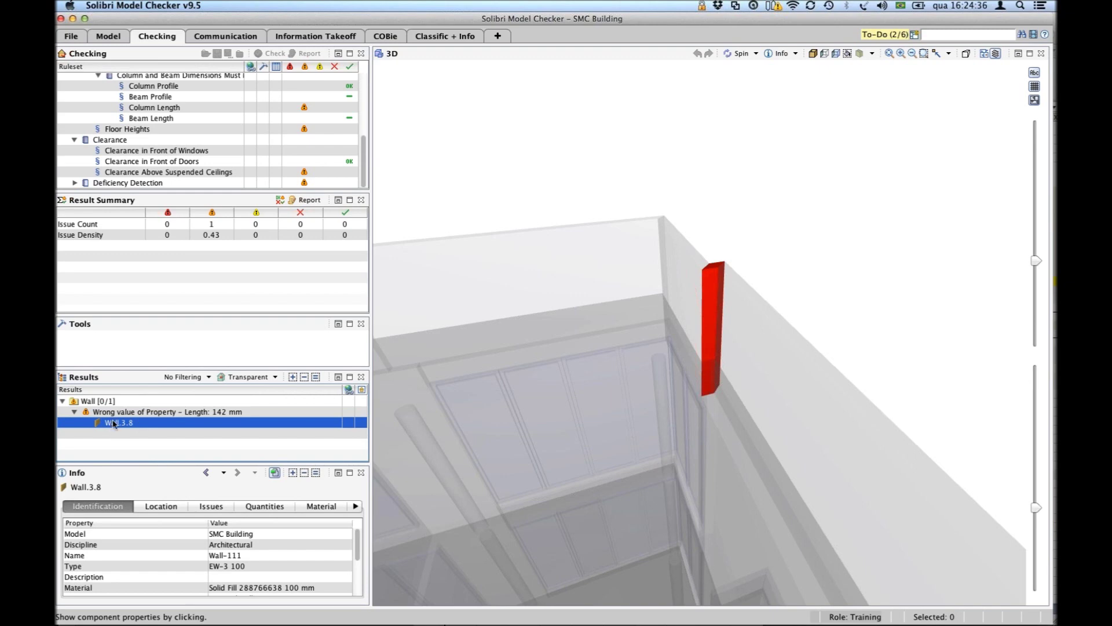
click(115, 412)
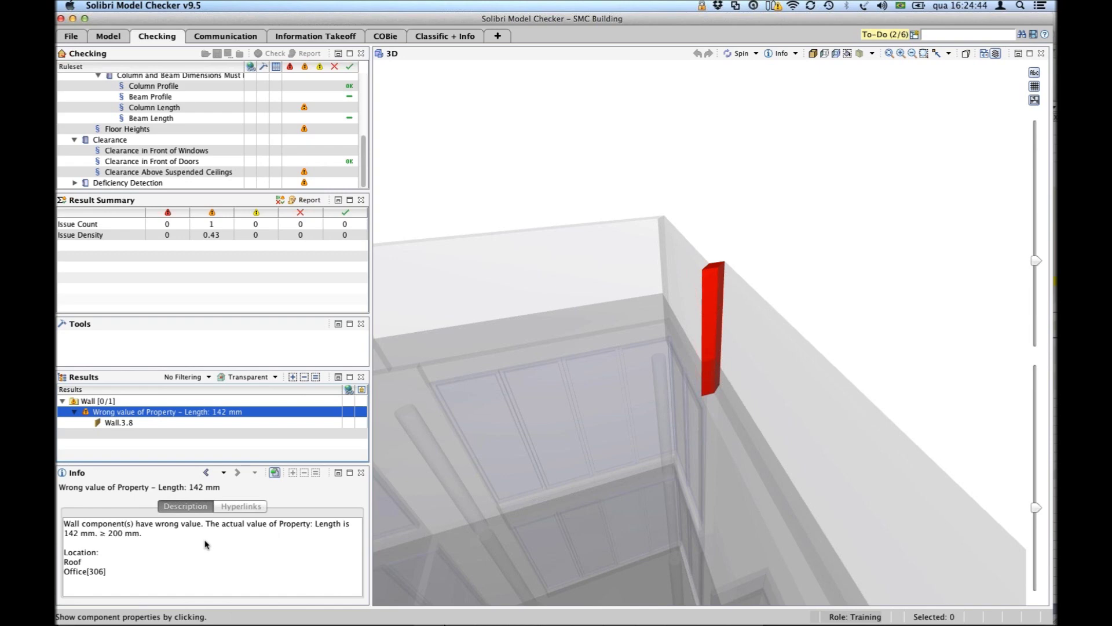
Select the BIM Validation - Architectural ruleset and collapse its Wall Dimensions Should Be Sensible and Component Dimensions groups.
drag(364, 168, 363, 77)
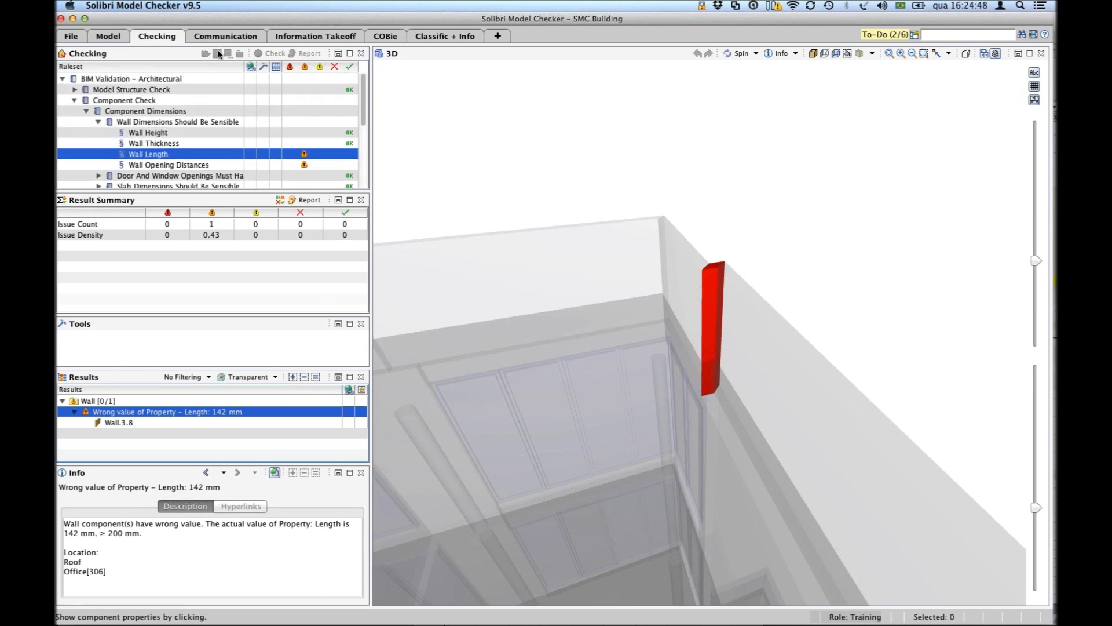
click(170, 79)
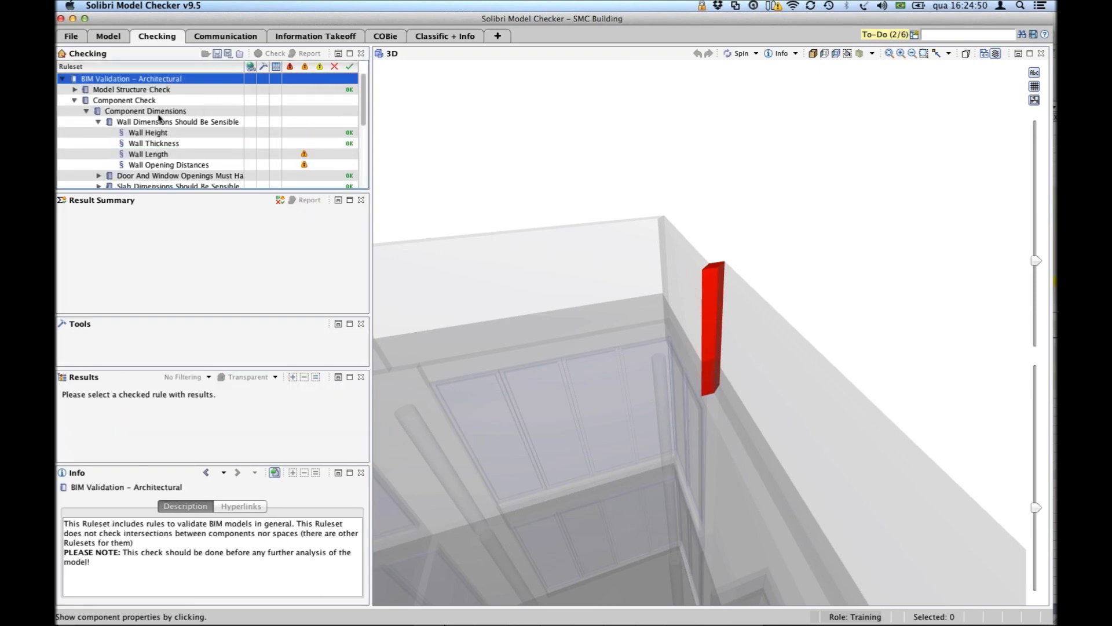
click(97, 122)
click(86, 110)
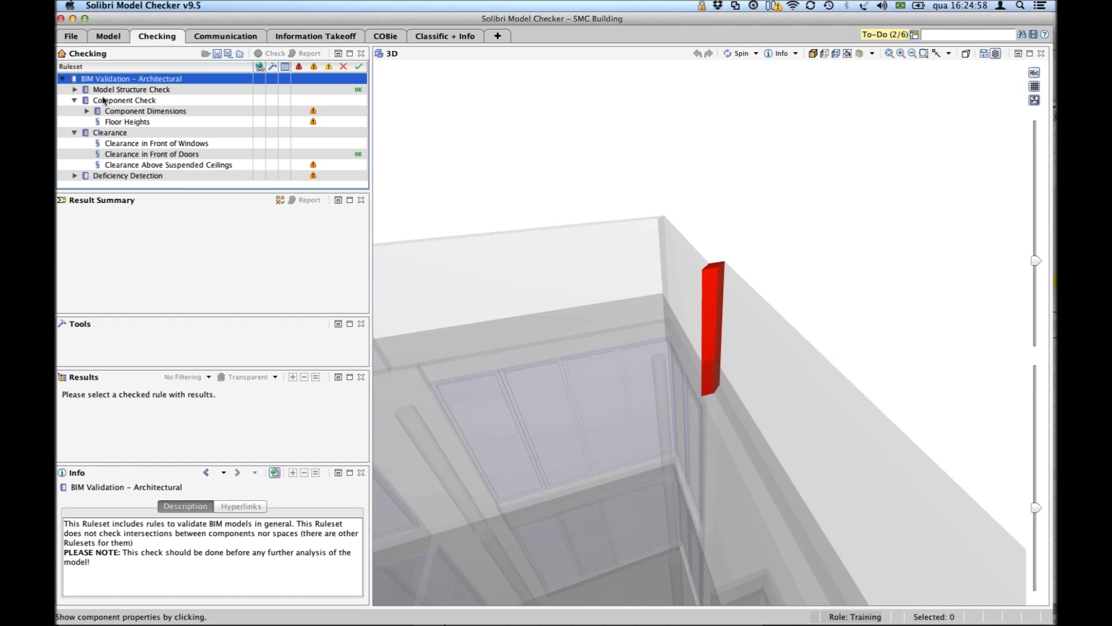
Restore the solid view of the whole building in 3D and examine its exterior from the stair tower side.
drag(626, 293, 649, 318)
middle_drag(649, 319, 744, 142)
scroll(704, 214, down, 5)
middle_drag(705, 215, 856, 223)
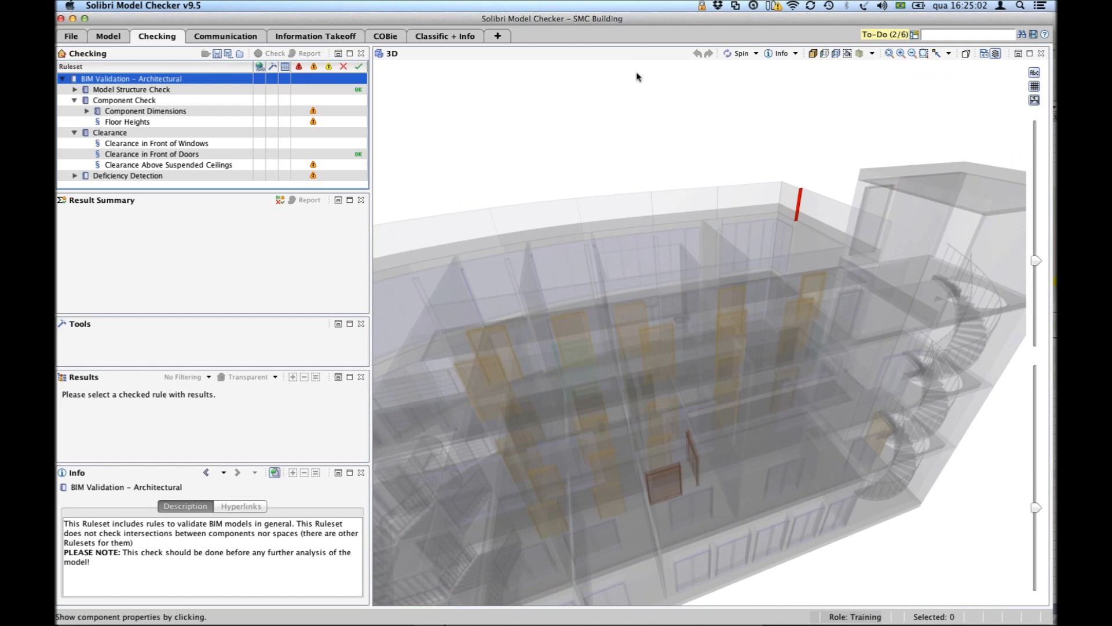
drag(709, 323, 801, 87)
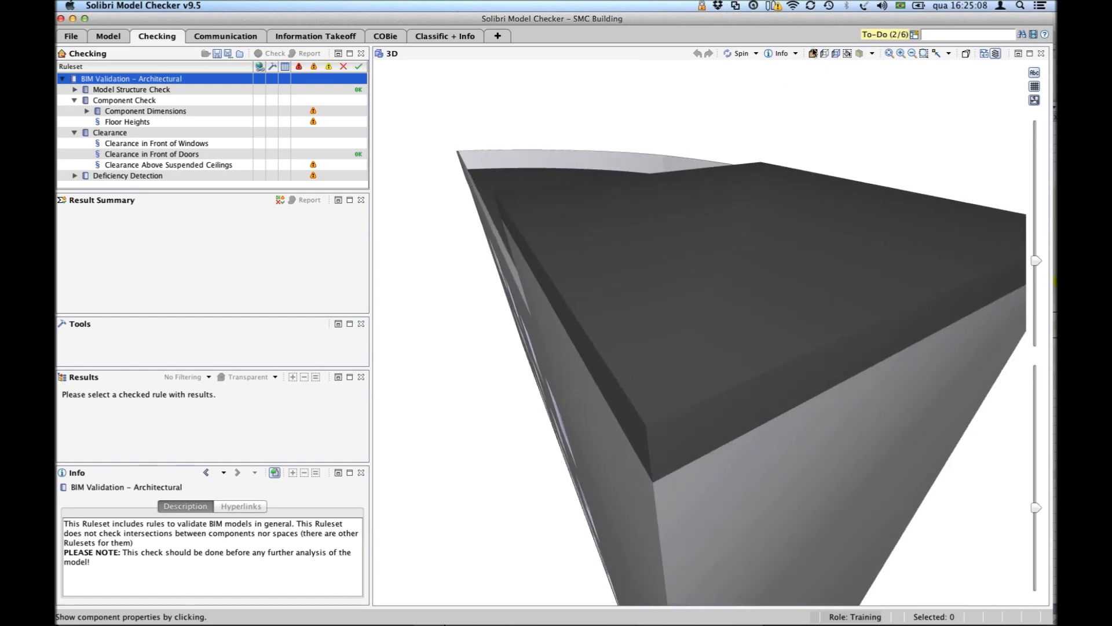
drag(846, 405, 781, 248)
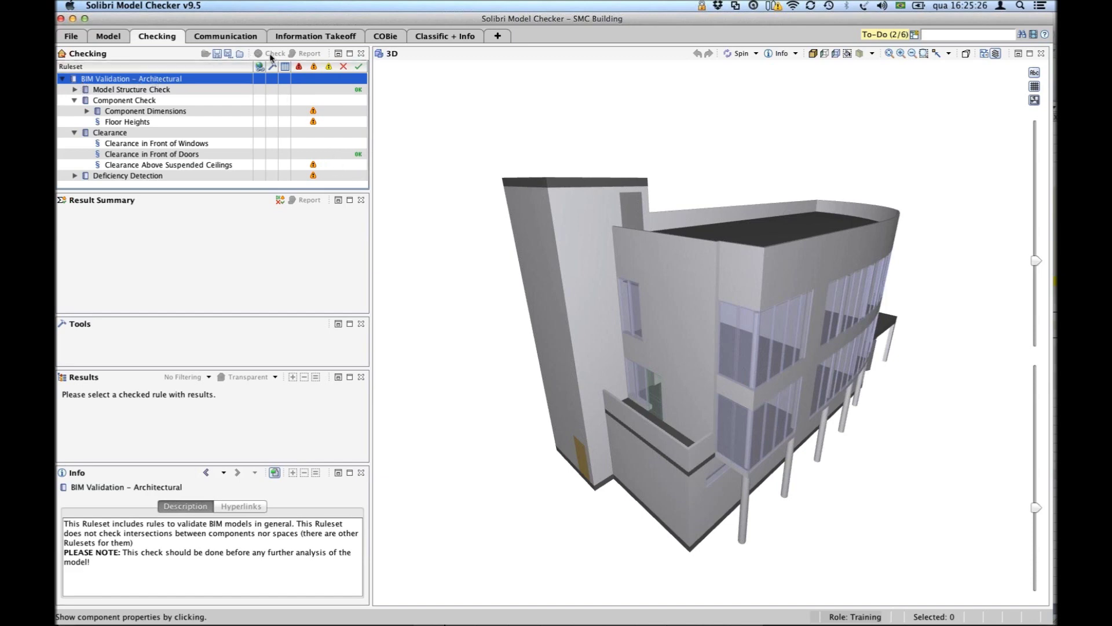
Review the Component Check and Floor Heights entries and open the Clearance Above Suspended Ceilings rule.
click(171, 89)
click(170, 80)
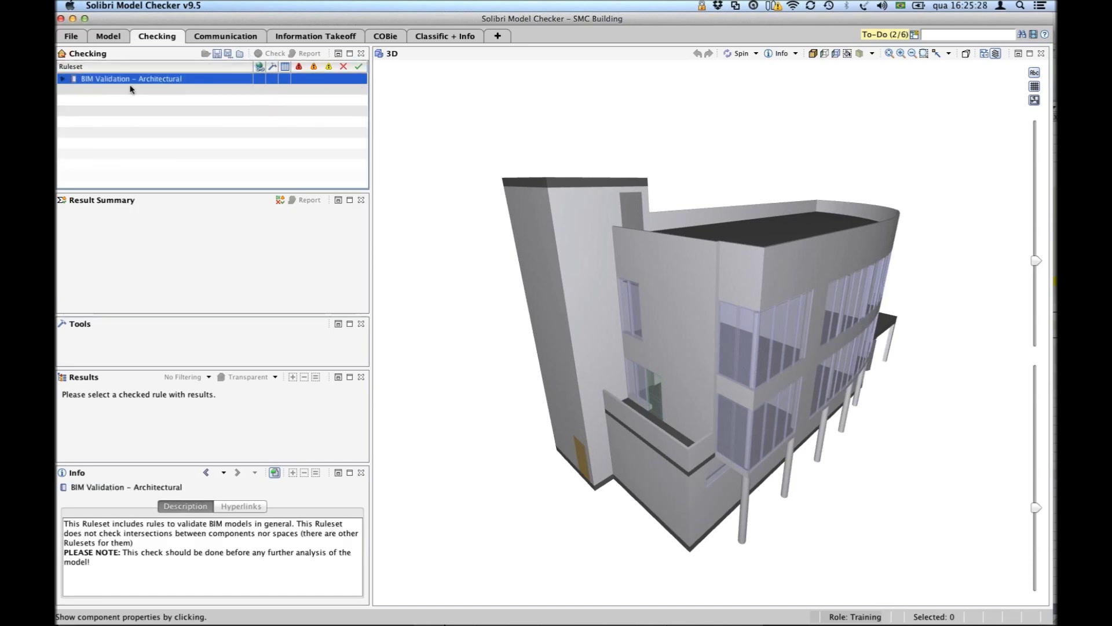
click(87, 91)
click(101, 101)
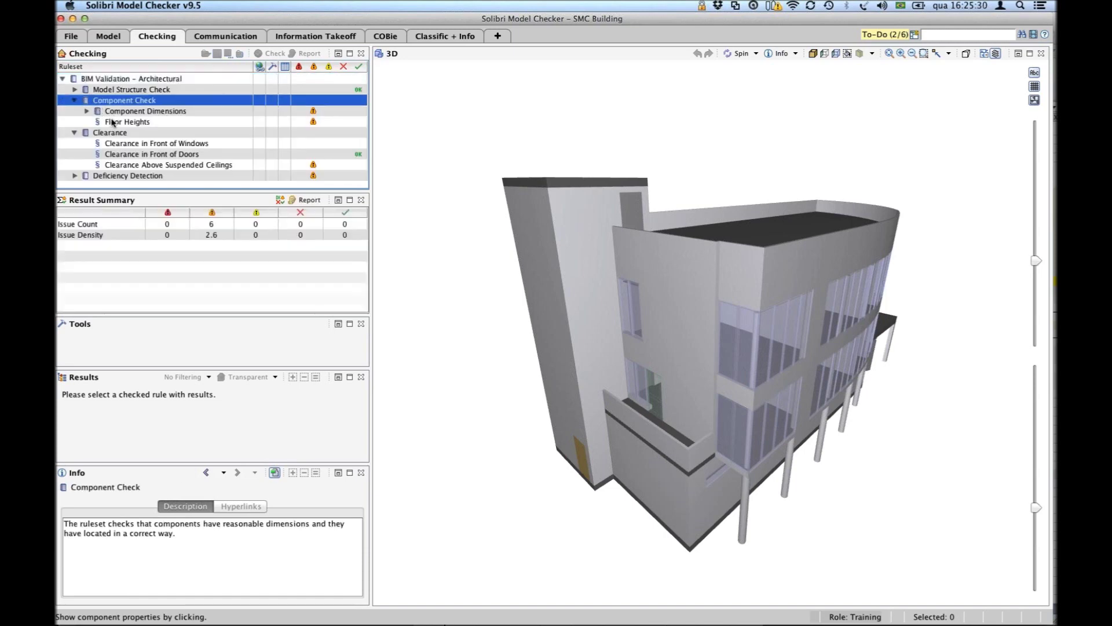
click(125, 122)
click(142, 165)
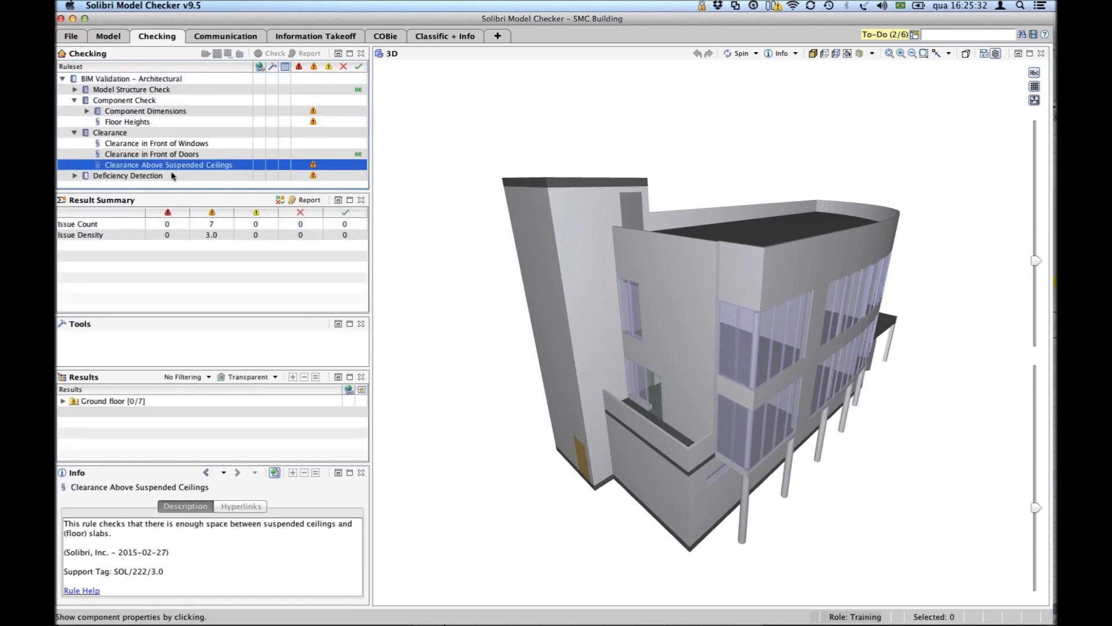
Expand Deficiency Detection, check the Clearance in Front of Doors result, and return to Clearance Above Suspended Ceilings.
click(76, 177)
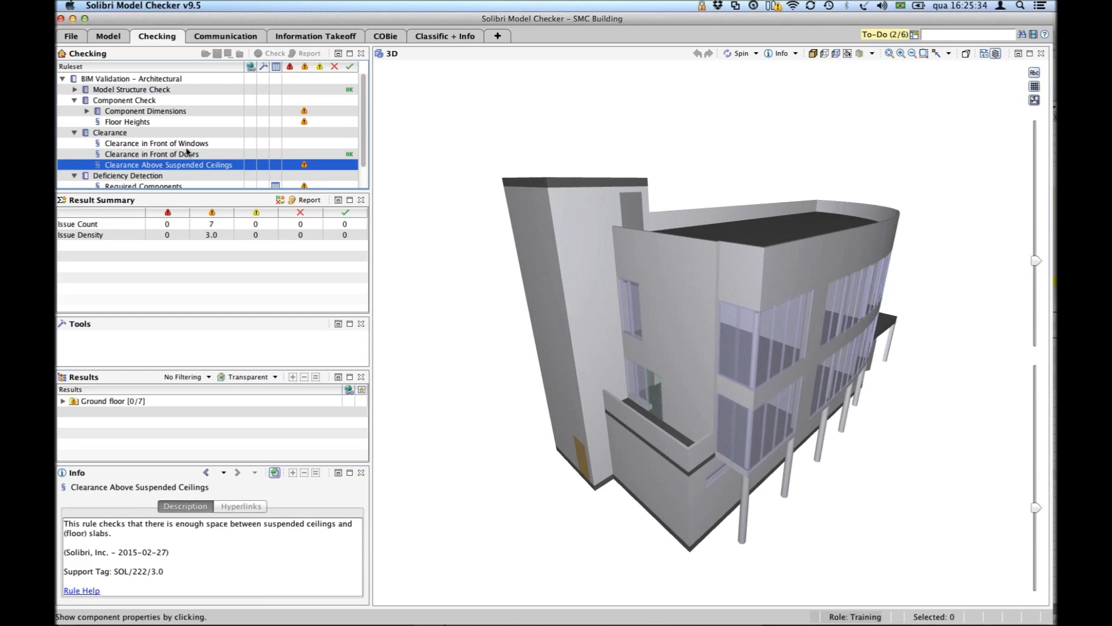
scroll(189, 153, down, 2)
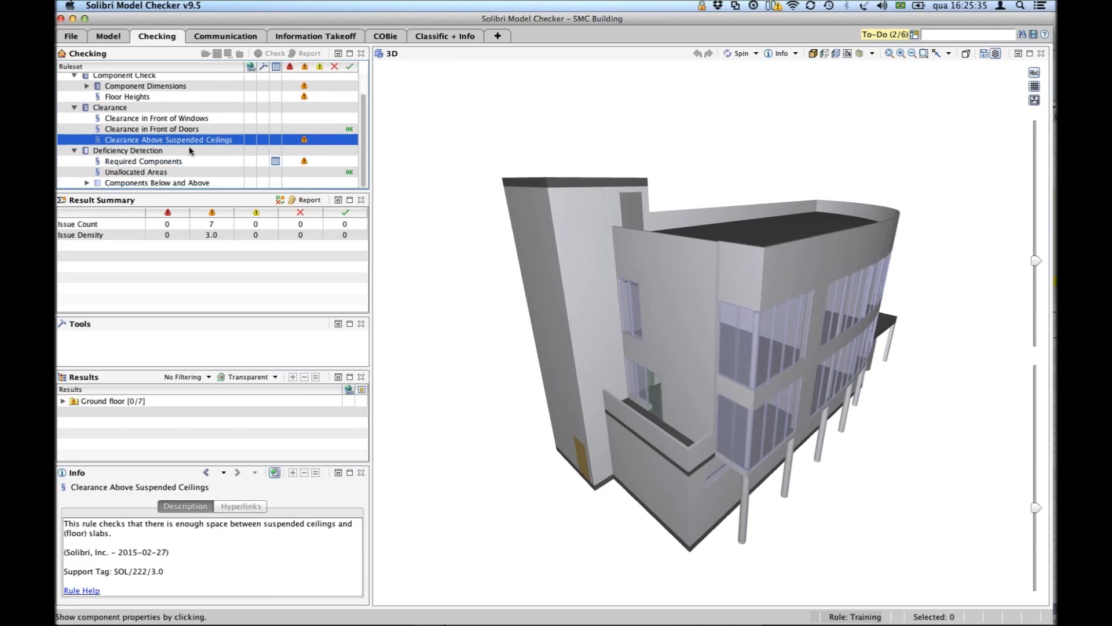
click(160, 130)
click(139, 141)
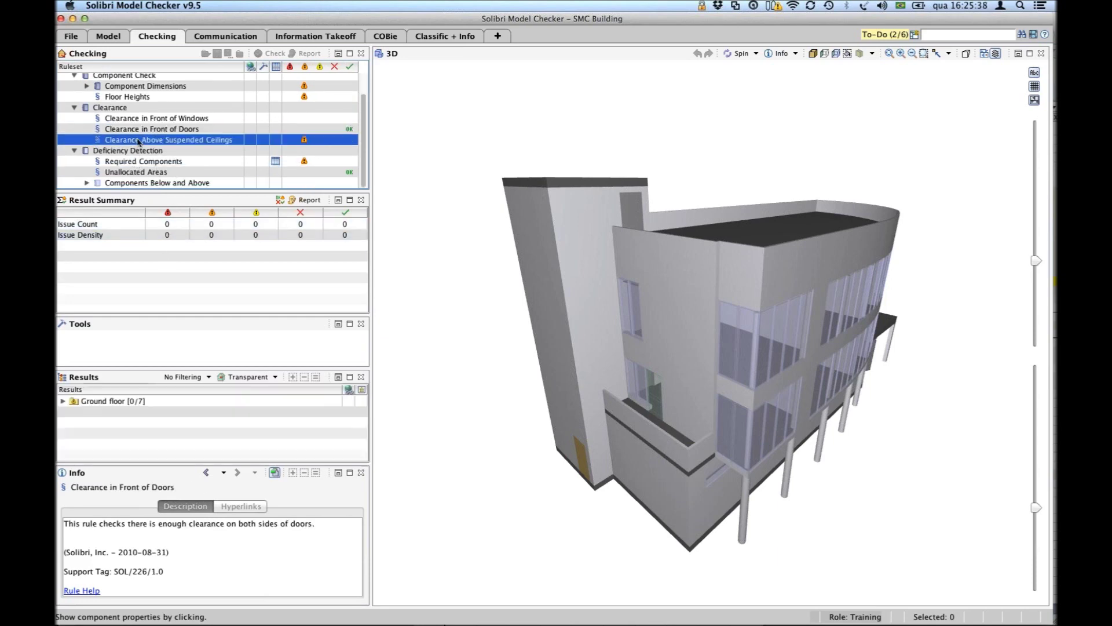
Expand the Ground floor results through Components too close and select the Suspended Ceiling.0.1 issue.
click(100, 403)
click(63, 401)
click(96, 412)
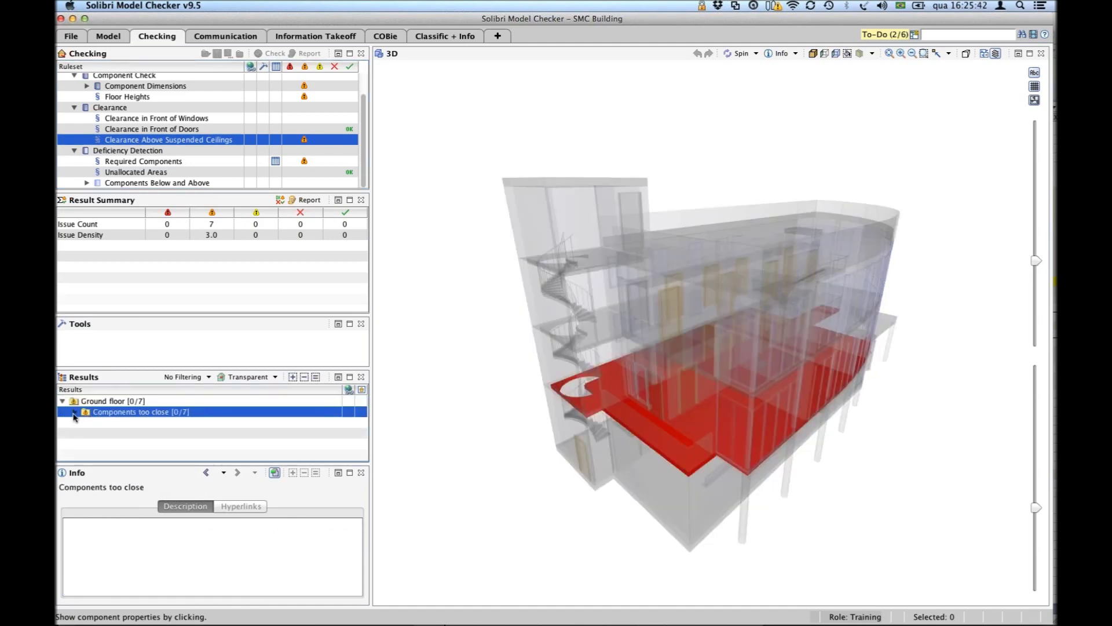
click(75, 412)
click(110, 423)
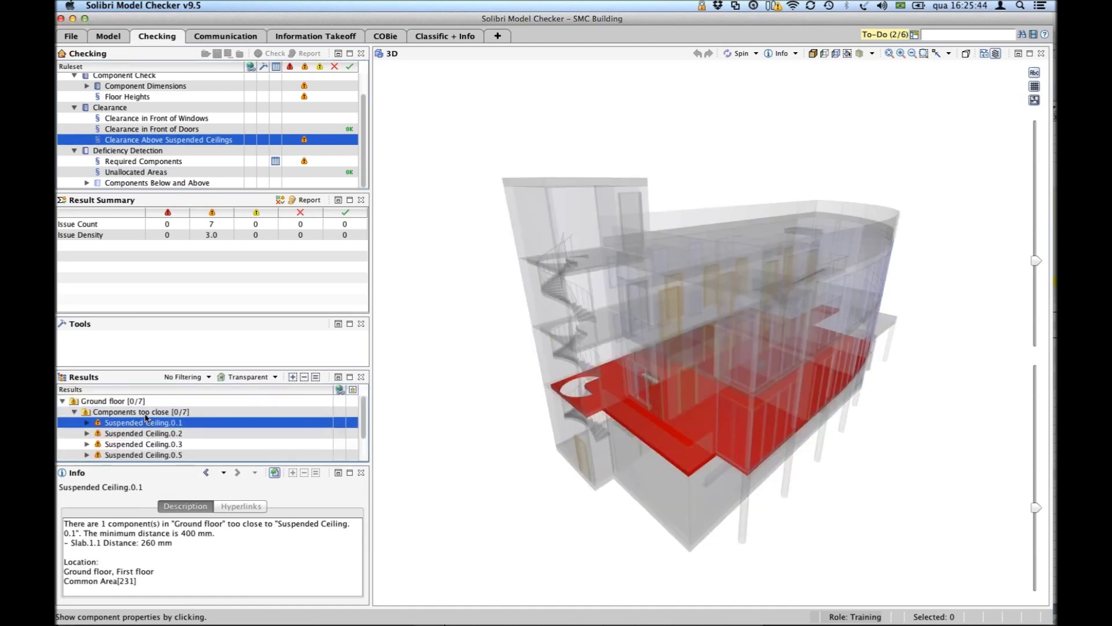
Examine the suspended ceiling issues in 3D and compare Suspended Ceiling.0.1 with the whole Components too close group.
click(147, 413)
click(151, 424)
mouse_move(703, 385)
mouse_down()
mouse_move(729, 255)
mouse_move(809, 277)
mouse_move(737, 306)
mouse_up()
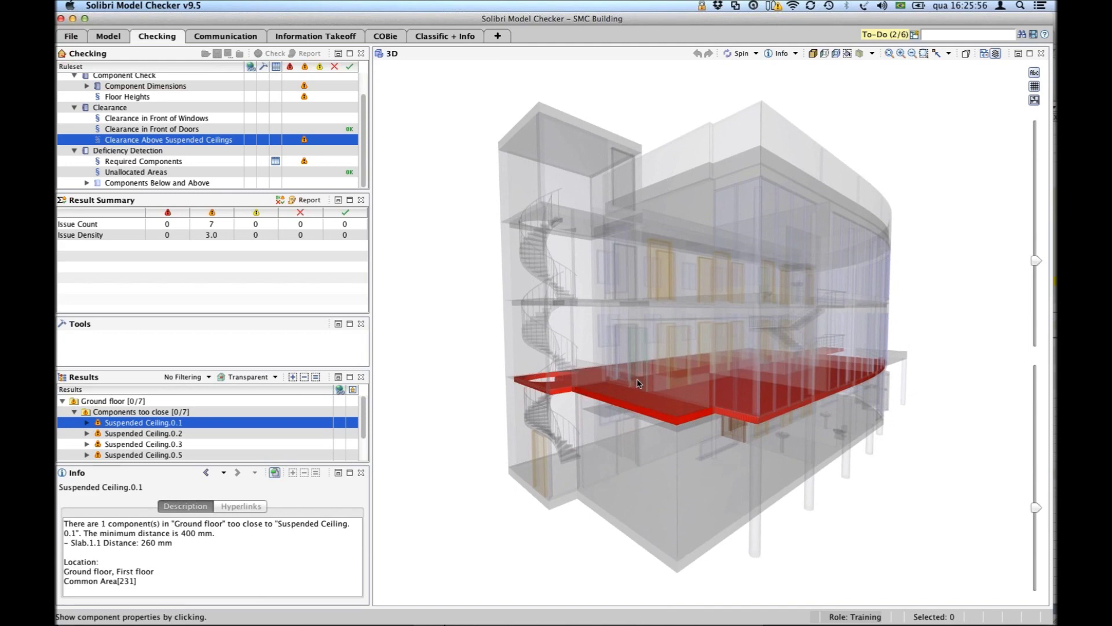
mouse_move(638, 384)
click(109, 434)
click(120, 423)
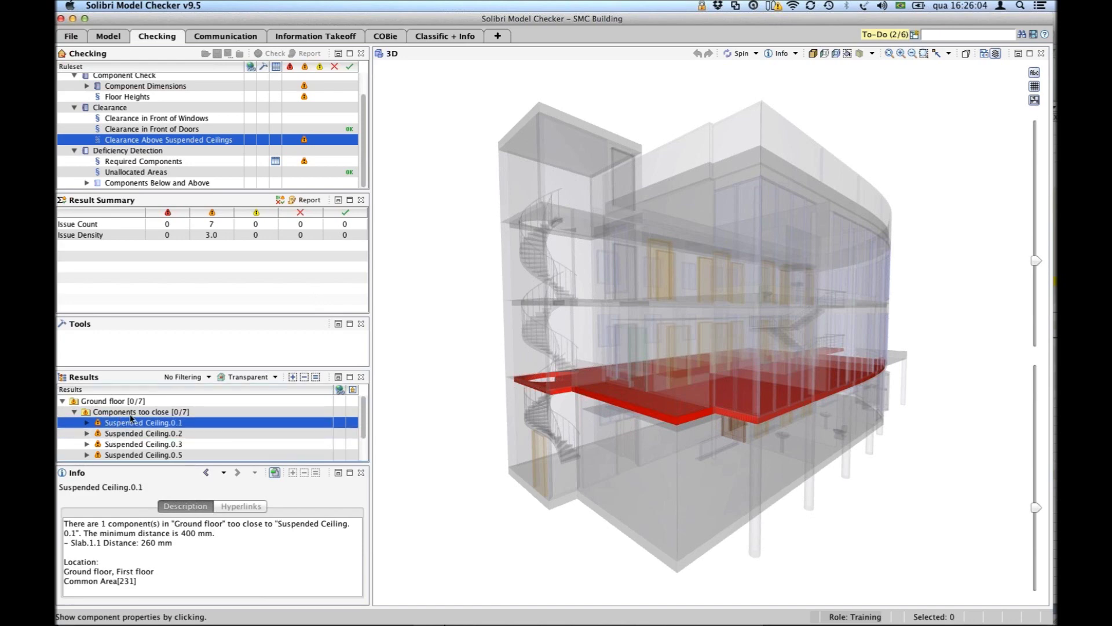
click(154, 413)
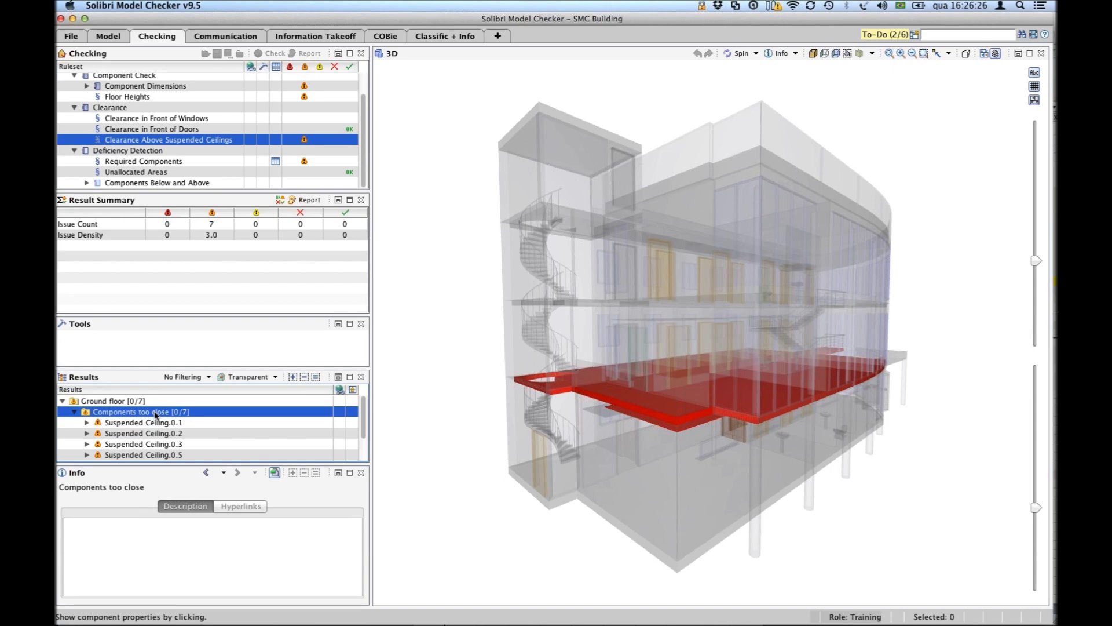
Add a slide for the Components too close group and title it "Componentes Próximos / Forro Suspenso".
mouse_move(362, 427)
mouse_down()
mouse_move(365, 442)
mouse_move(365, 422)
mouse_up()
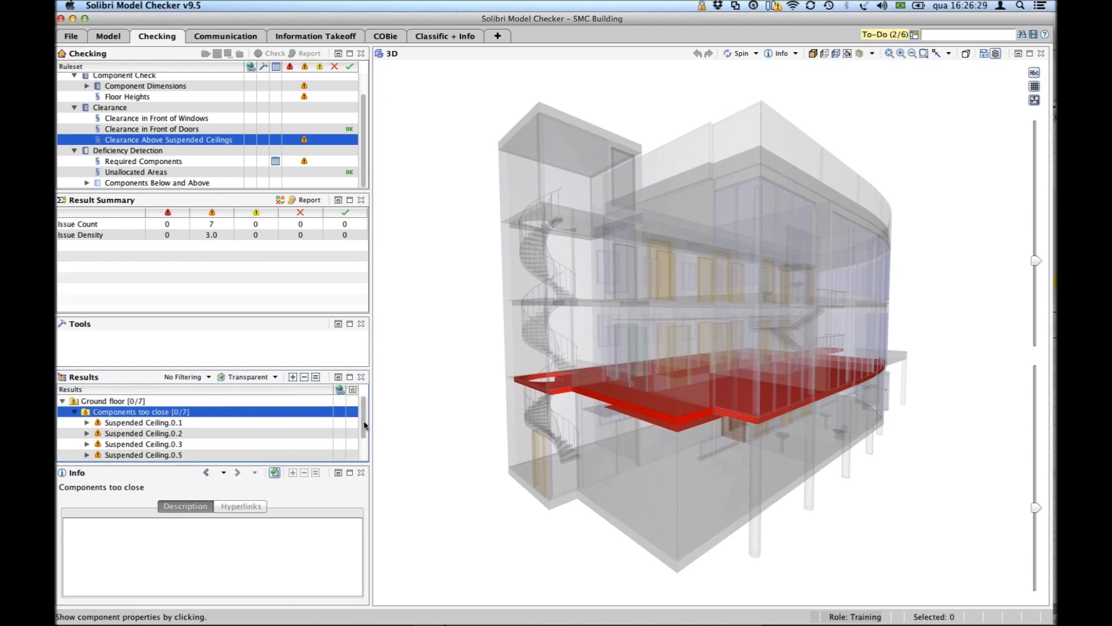
right_click(155, 415)
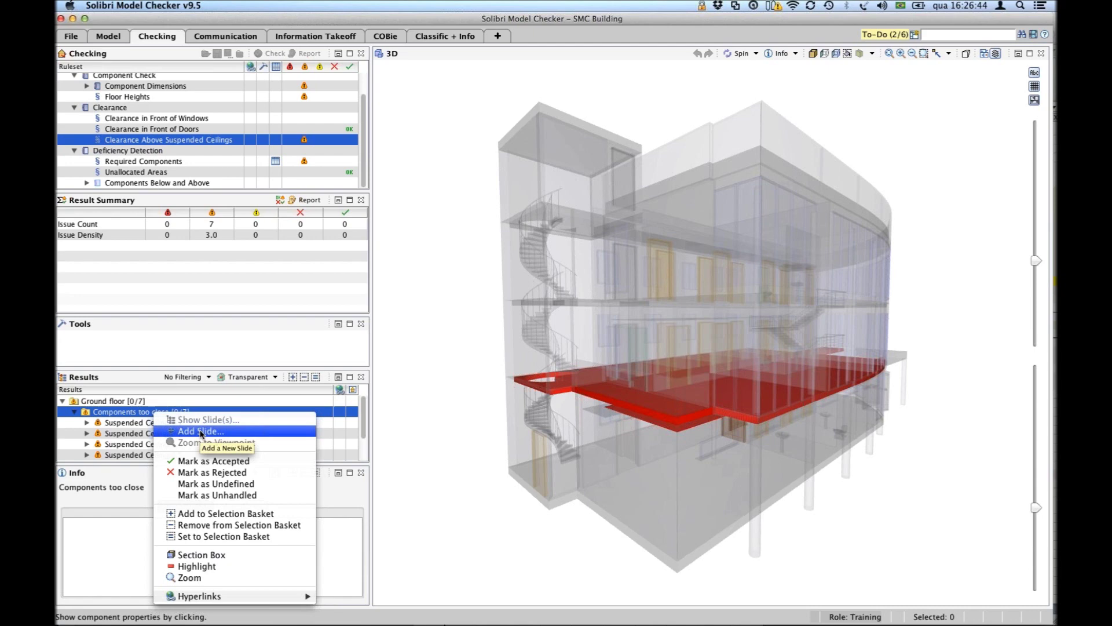
click(201, 432)
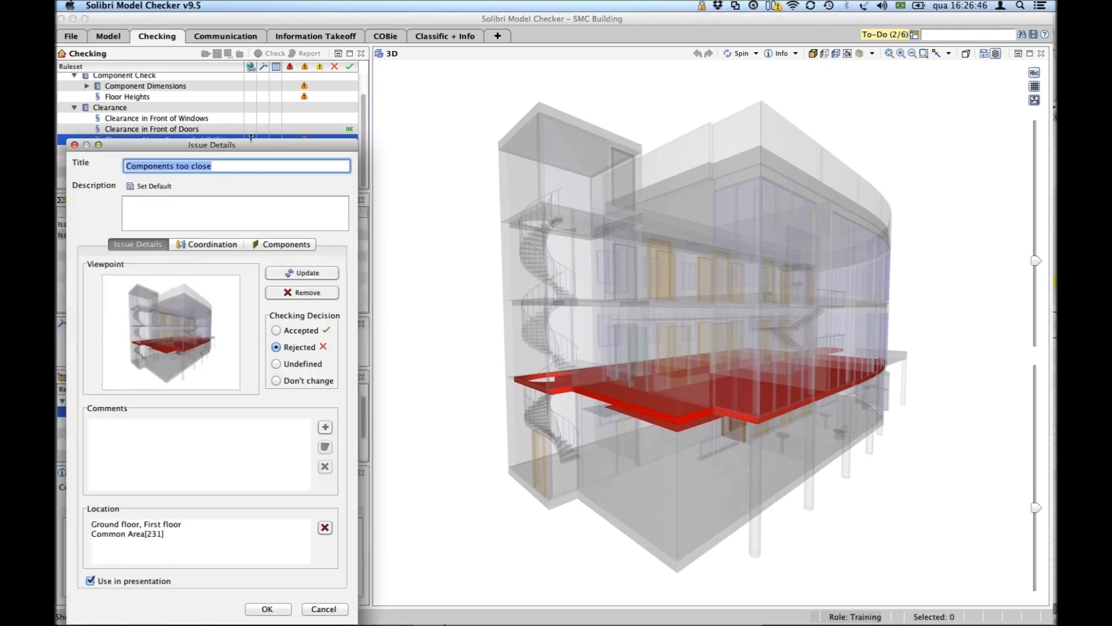
drag(255, 149, 558, 87)
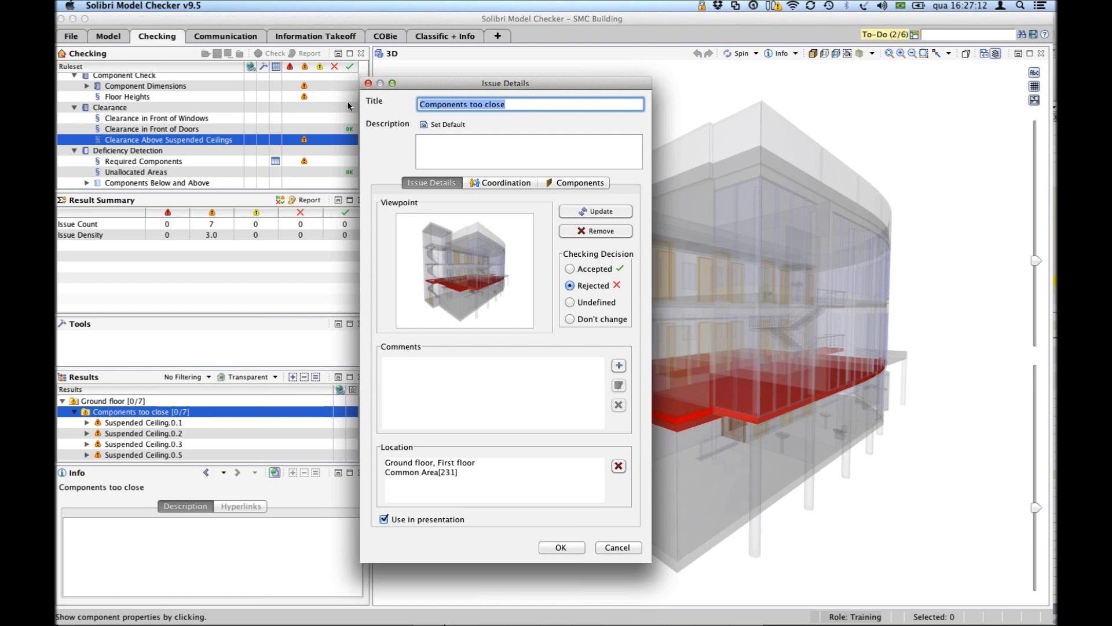
text(Componentes)
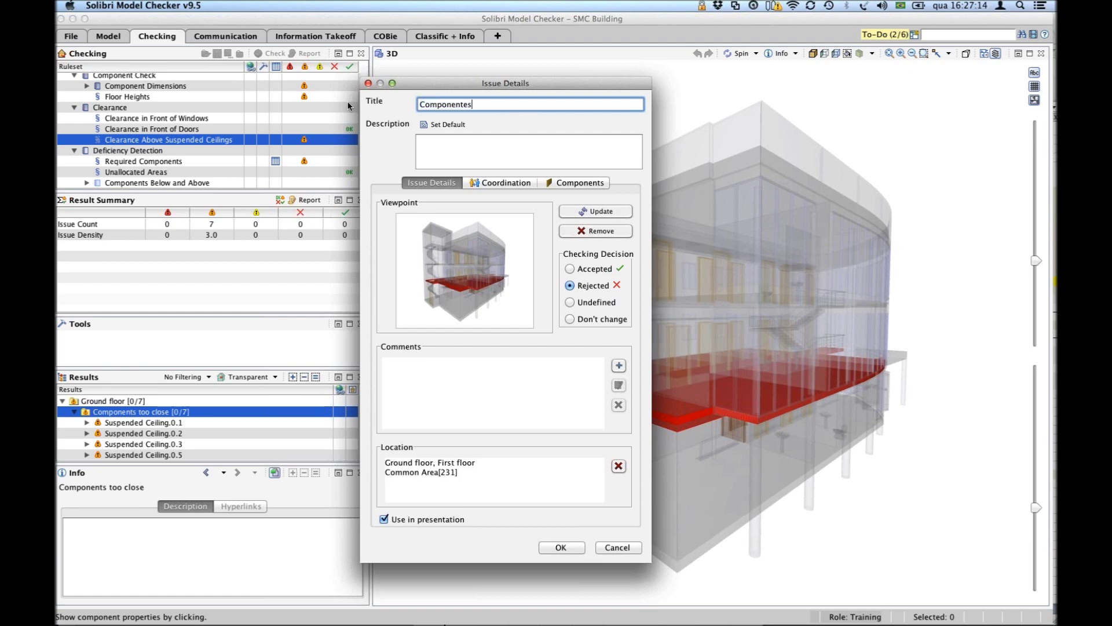
text( Próximos / Forros)
key(BackSpace)
key(BackSpace)
text(Sus)
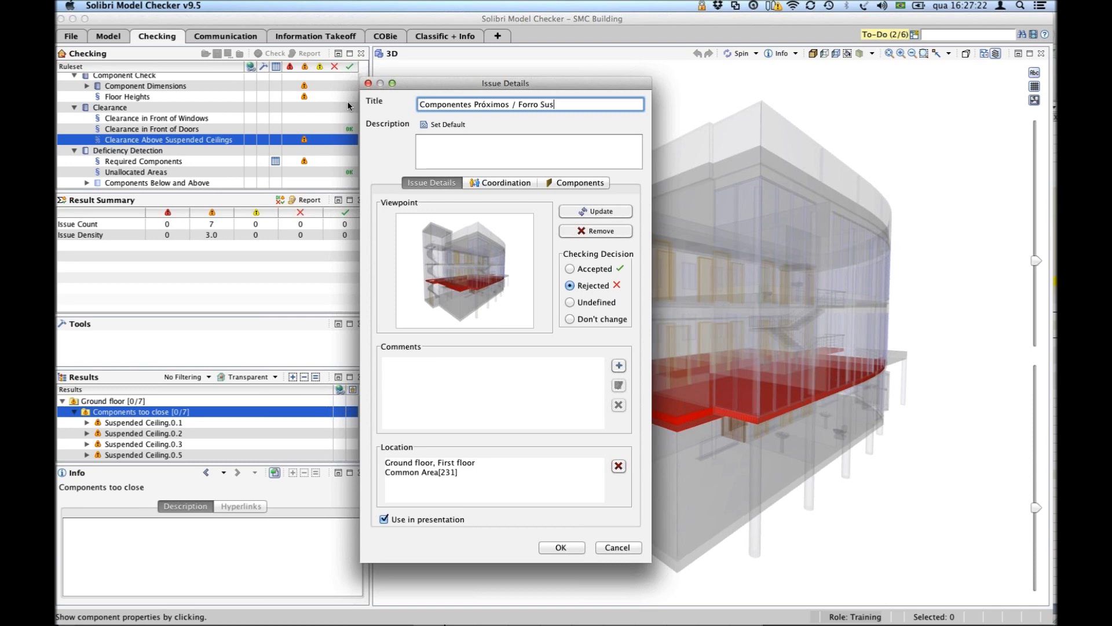
text(penso)
key(Tab)
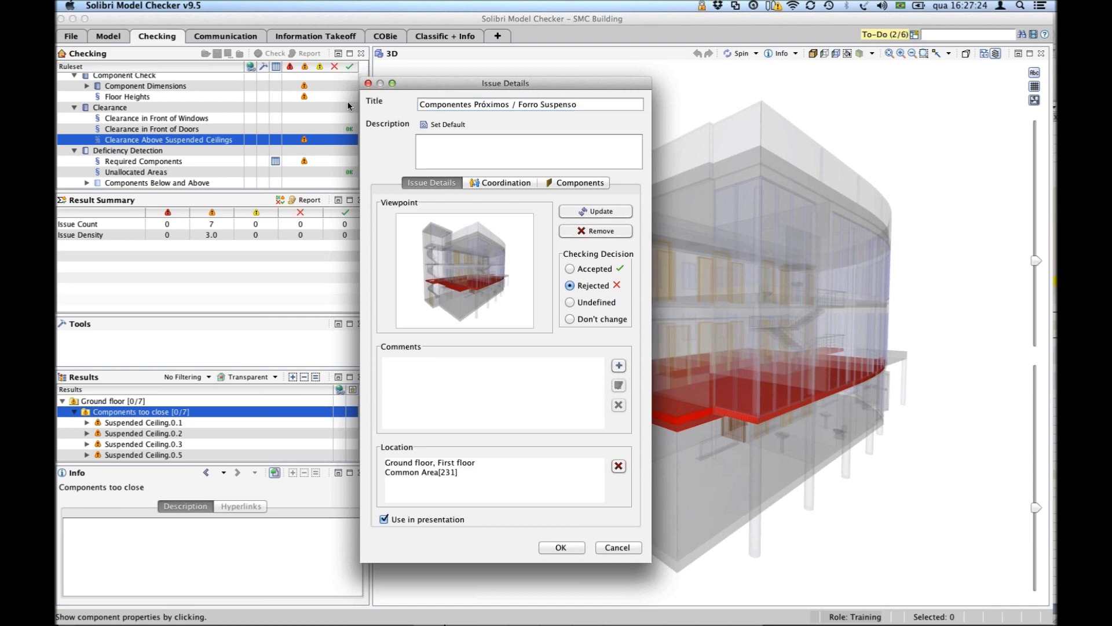
Fill the slide's description with the default text.
click(423, 125)
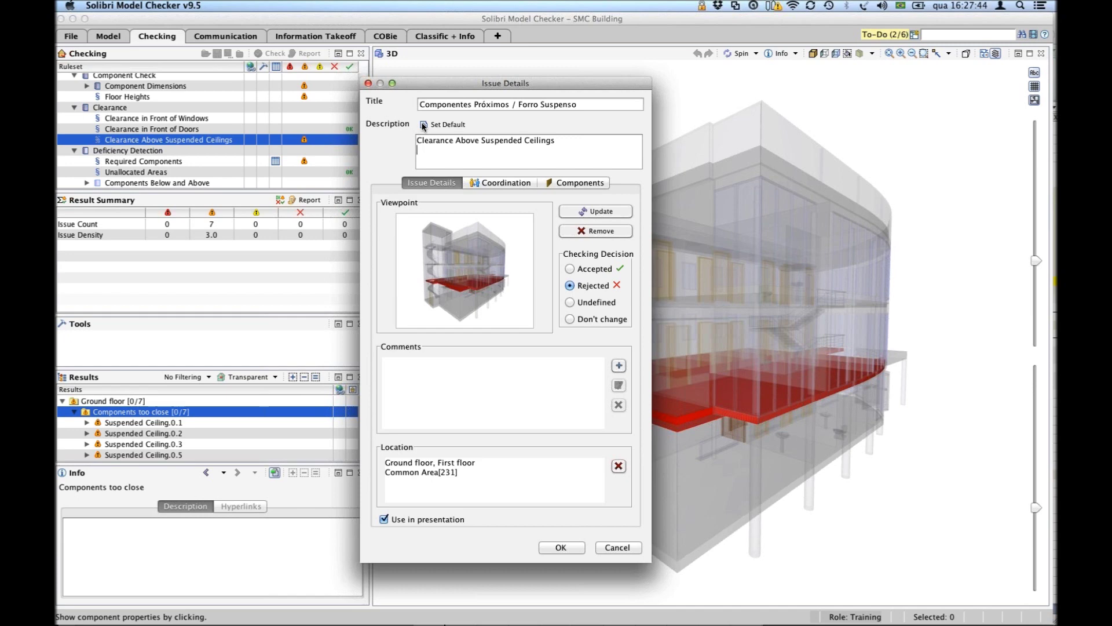
drag(596, 152, 401, 139)
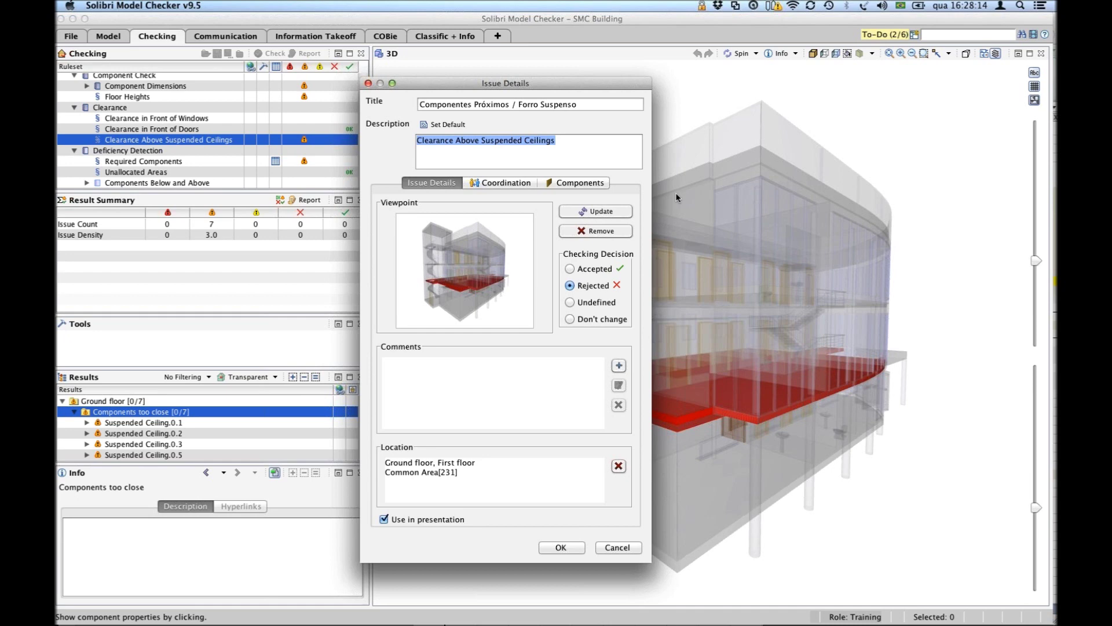
drag(570, 83, 582, 83)
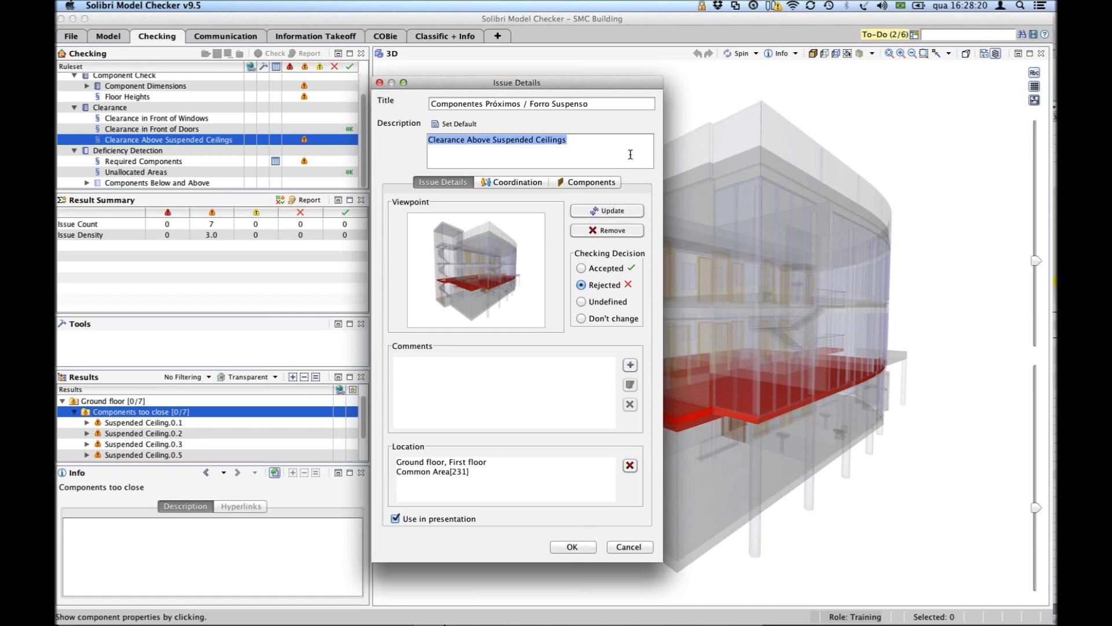
Add the comment "Verificar se atende NBR 12323" to the slide.
click(487, 392)
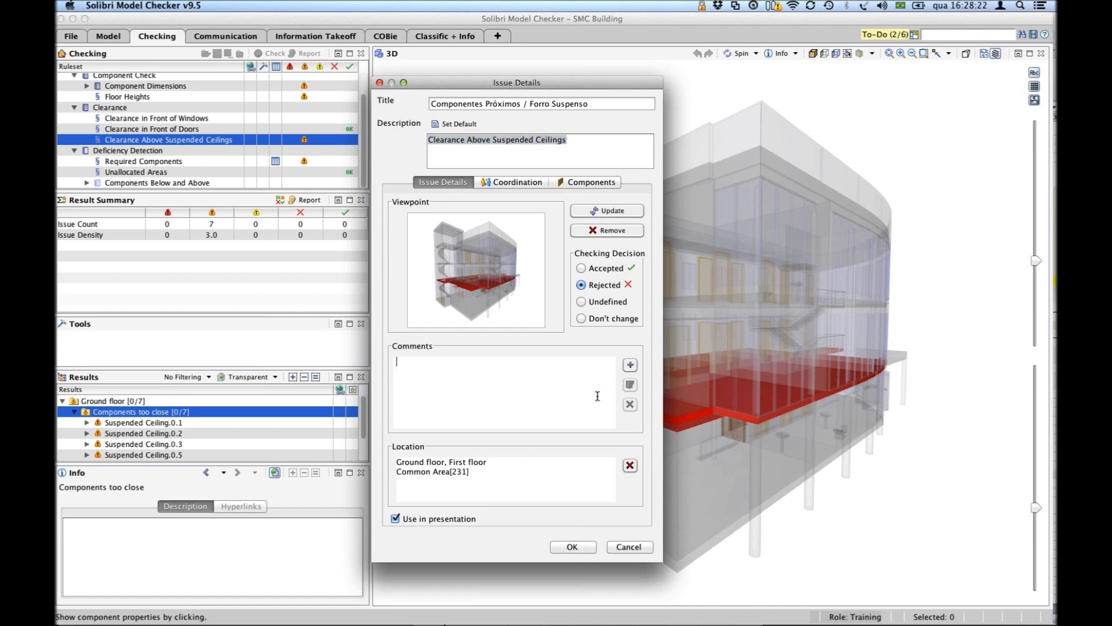
click(533, 374)
text(Verificar )
text(se atende )
text(n)
text(NM)
text(BR)
key(BackSpace)
key(BackSpace)
key(BackSpace)
text(BR assd)
key(BackSpace)
key(BackSpace)
key(BackSpace)
key(BackSpace)
text(12323)
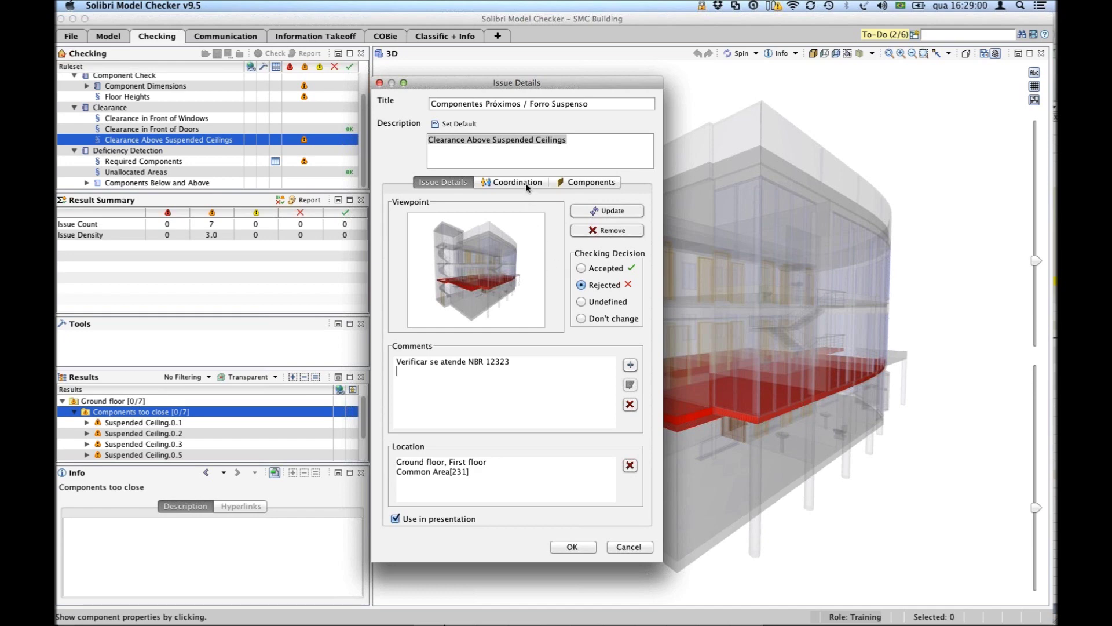
Set the slide's checking decision to Don't change and keep the slide included in the presentation.
click(603, 270)
click(598, 286)
click(604, 304)
click(604, 318)
click(601, 304)
click(600, 319)
click(395, 519)
click(396, 519)
Review the slide's coordination details, status options and component list, and save the slide.
click(514, 183)
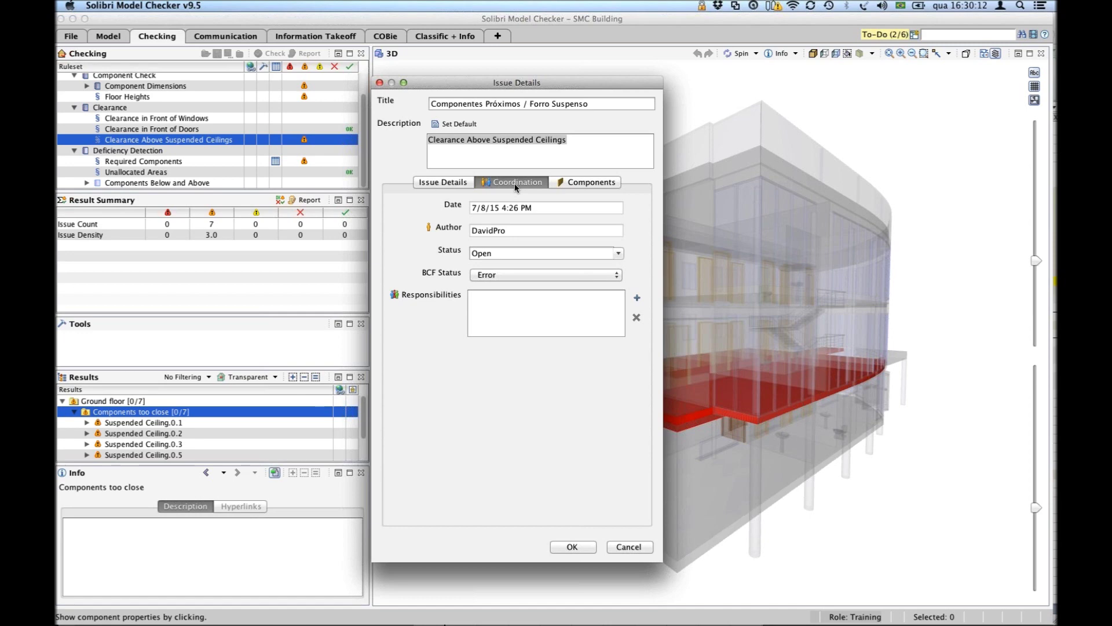
triple_click(546, 212)
drag(518, 233, 463, 229)
click(504, 253)
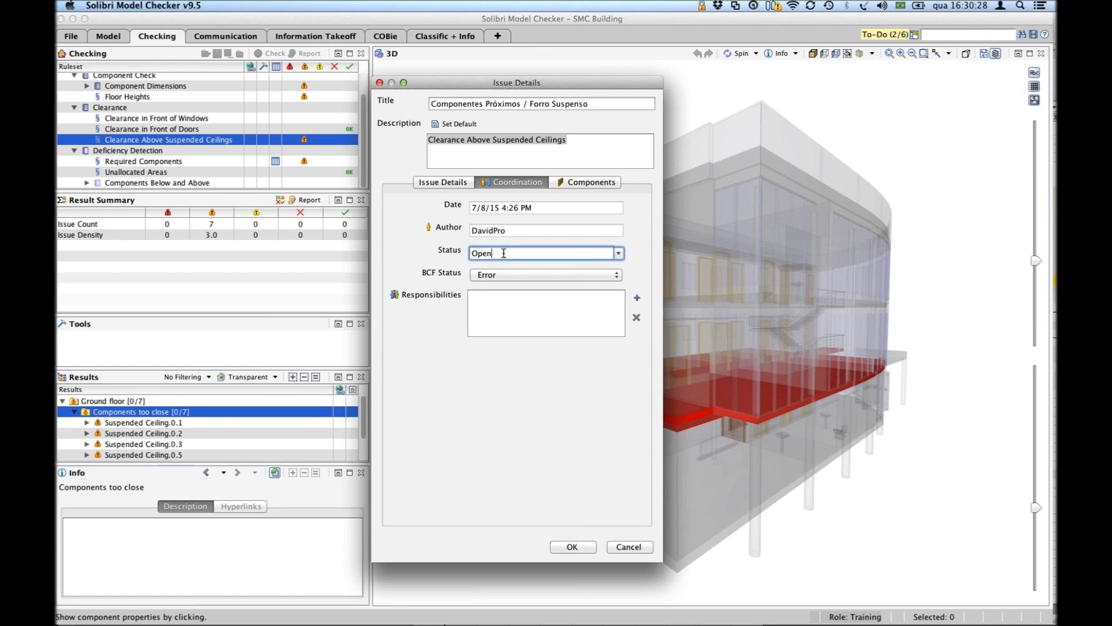
click(618, 253)
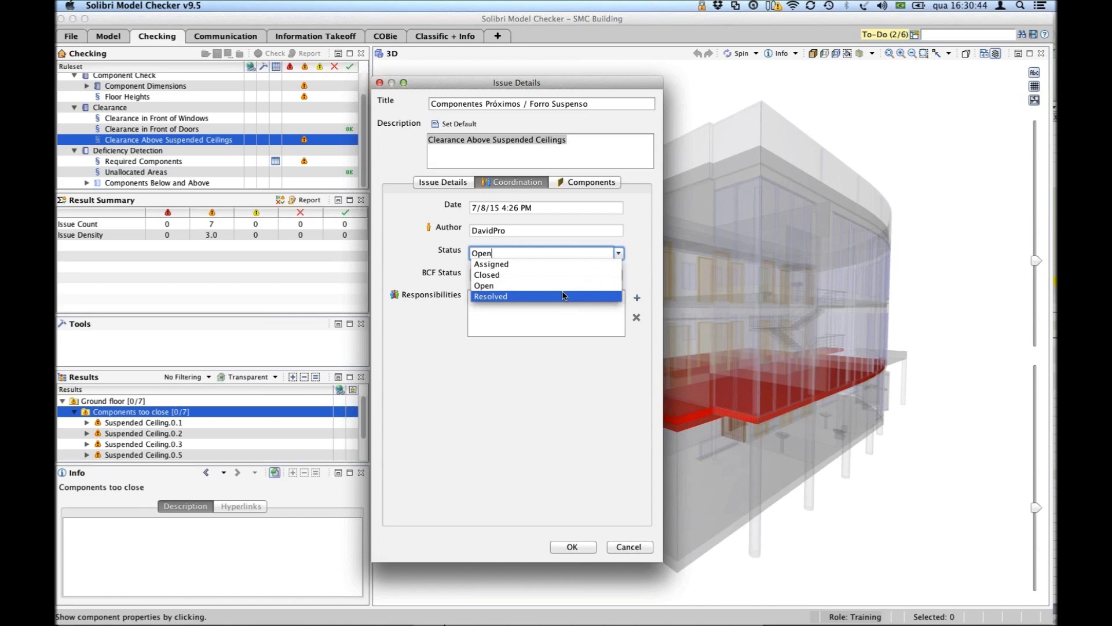
click(412, 254)
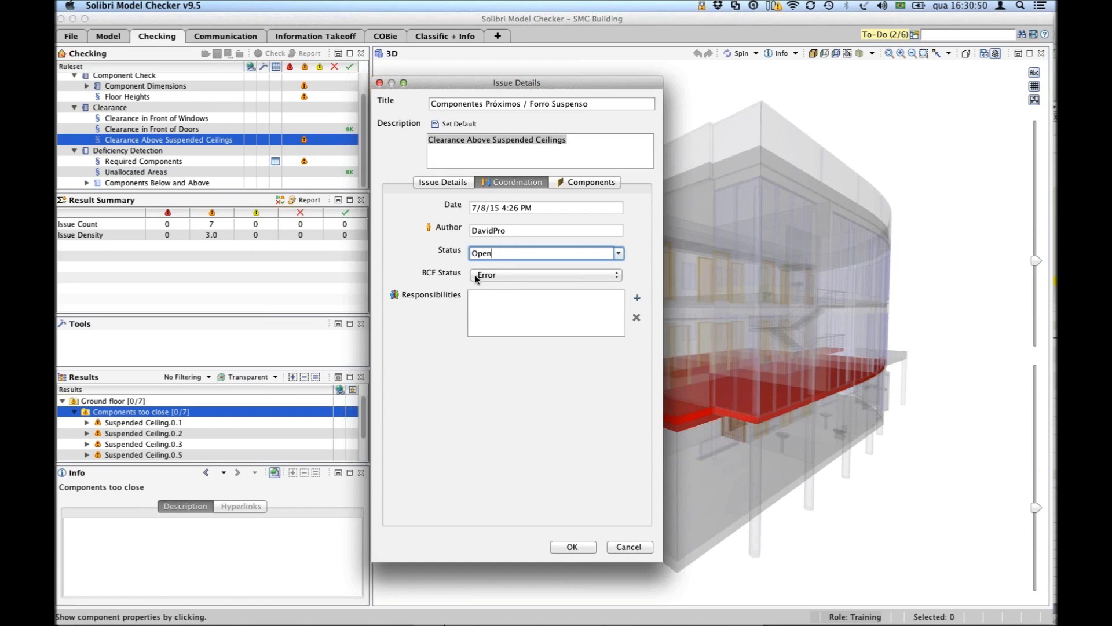
click(607, 275)
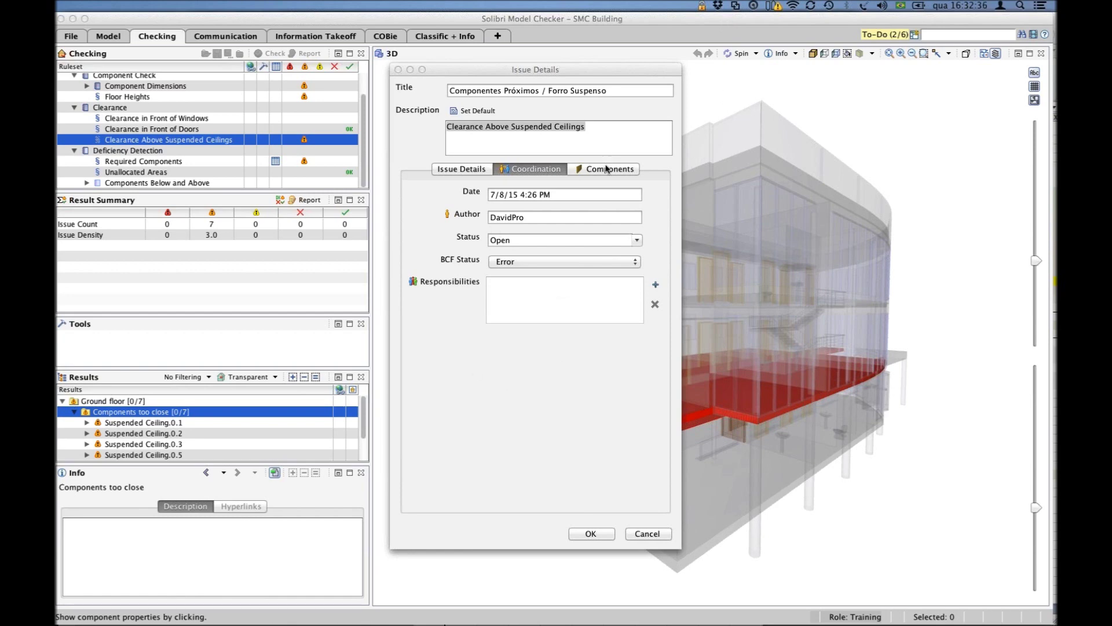
click(632, 168)
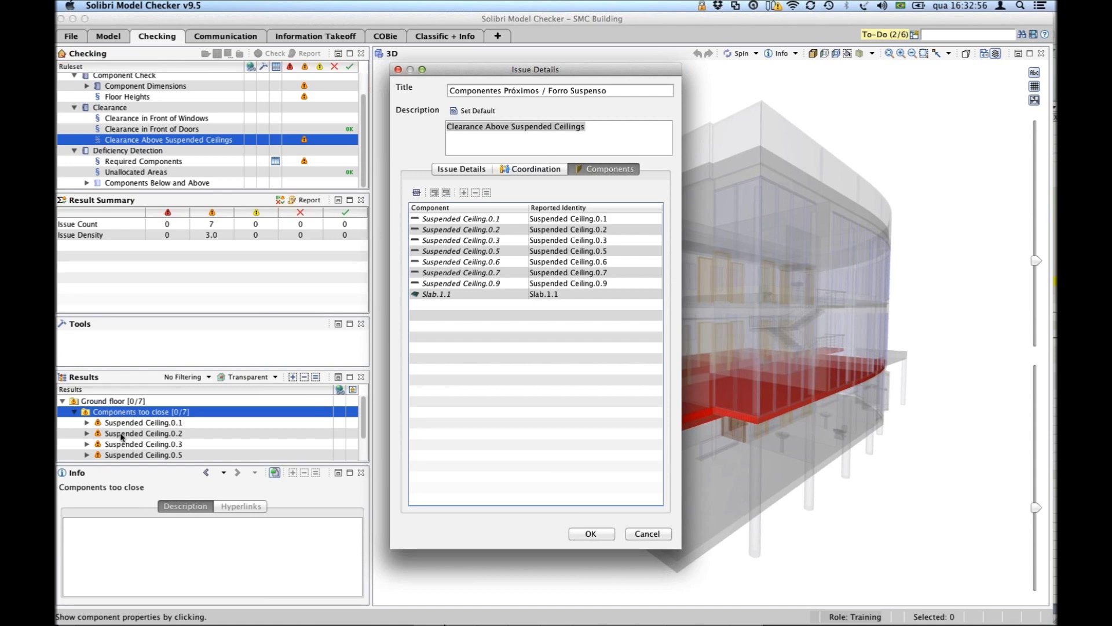
click(581, 534)
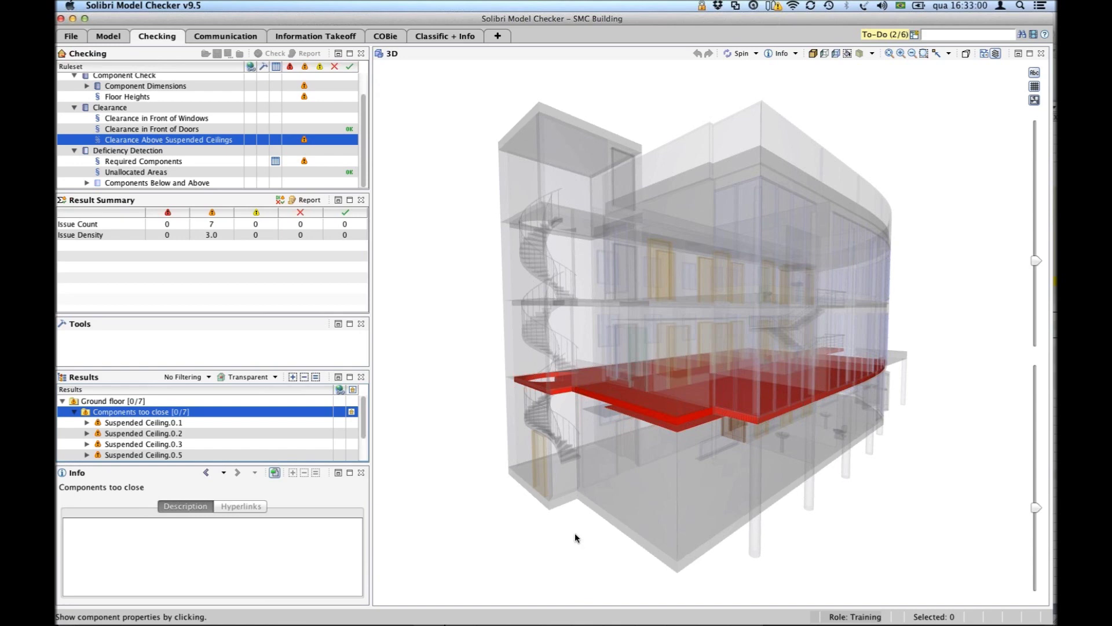
Zoom to the Suspended Ceiling.0.1 issue in 3D and add a slide for it with the default description.
click(116, 423)
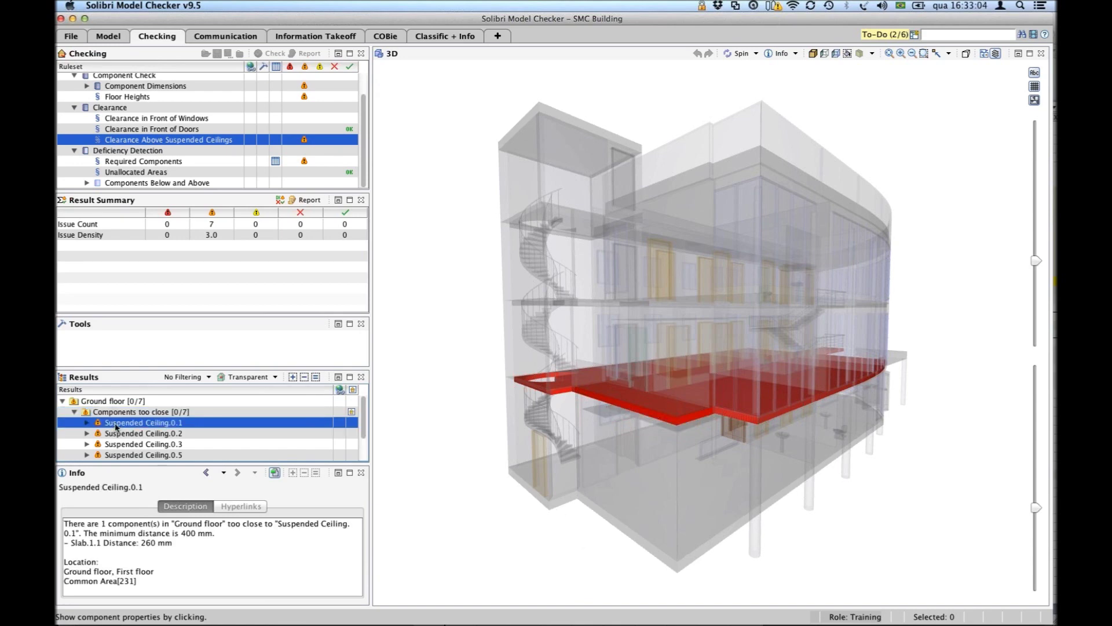
double_click(116, 426)
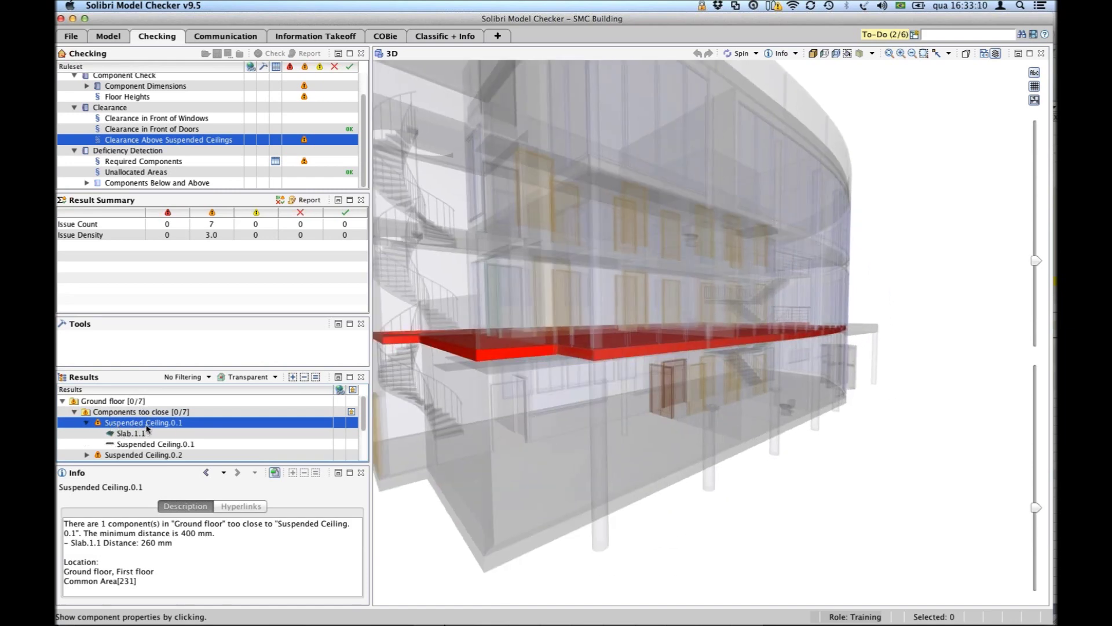
drag(632, 420, 660, 418)
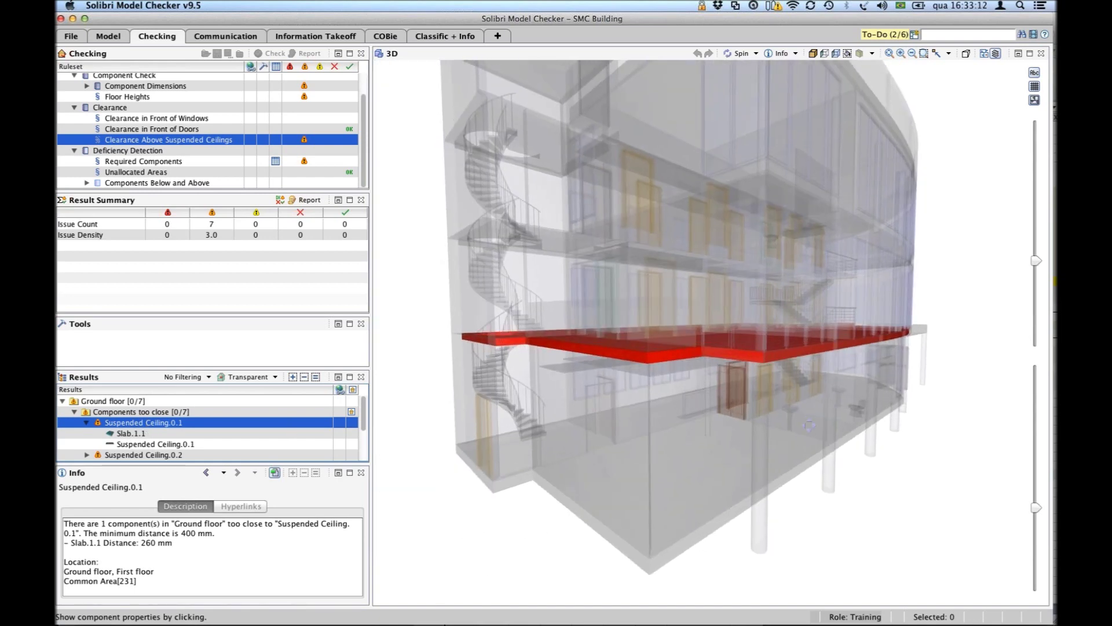
right_click(136, 428)
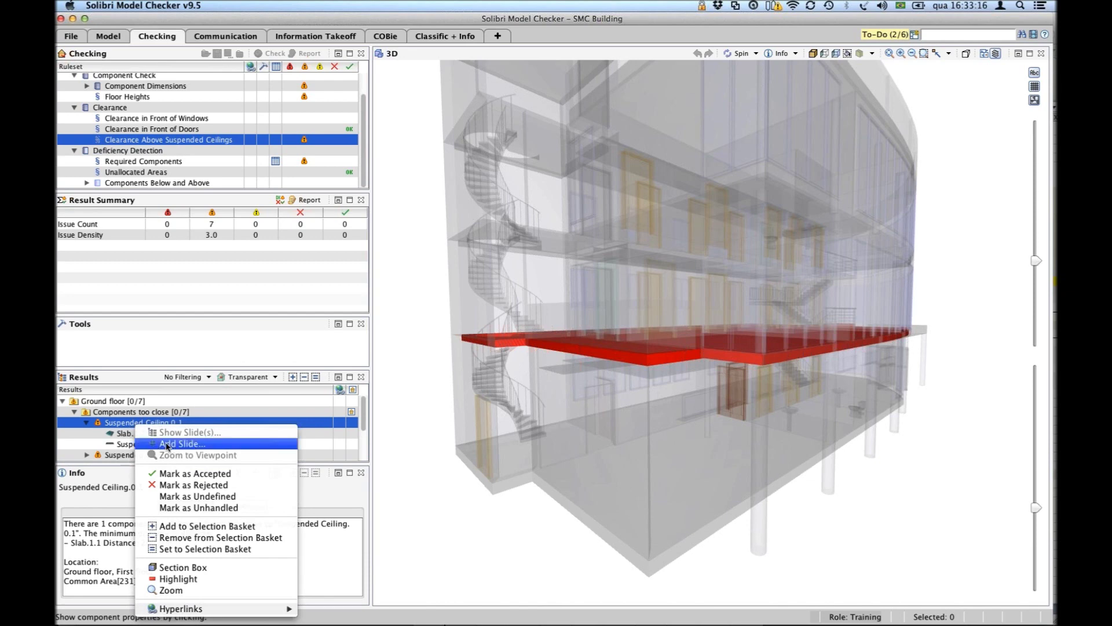
click(154, 432)
drag(174, 144, 424, 111)
click(432, 152)
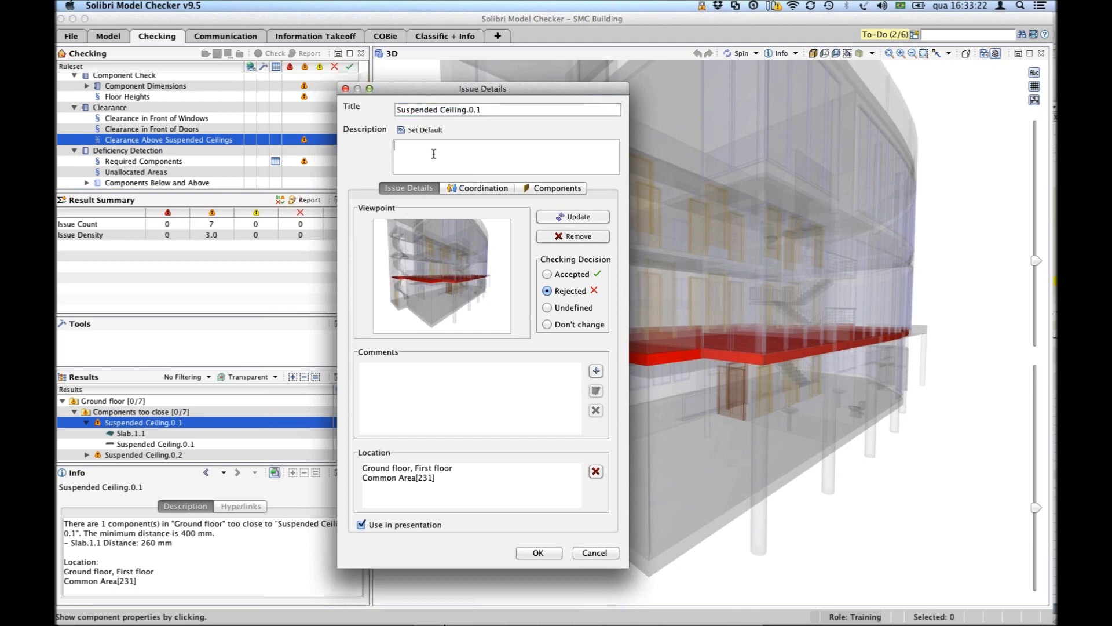
click(402, 131)
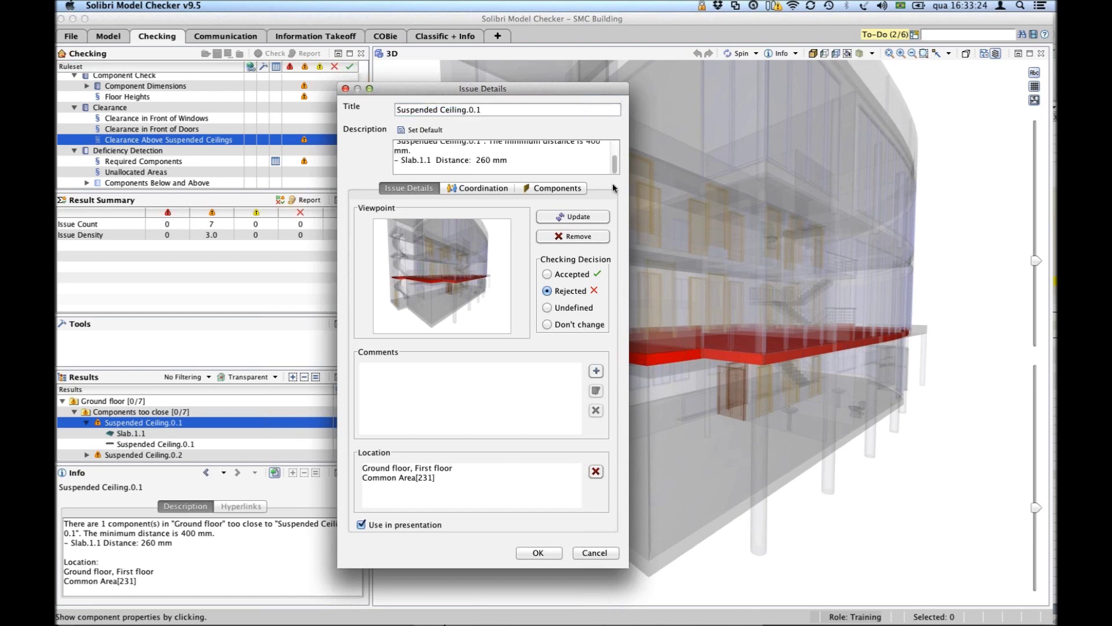
Read through the slide's default description, checking the storey, ceiling name, minimum distance and slab distance.
drag(610, 169, 613, 152)
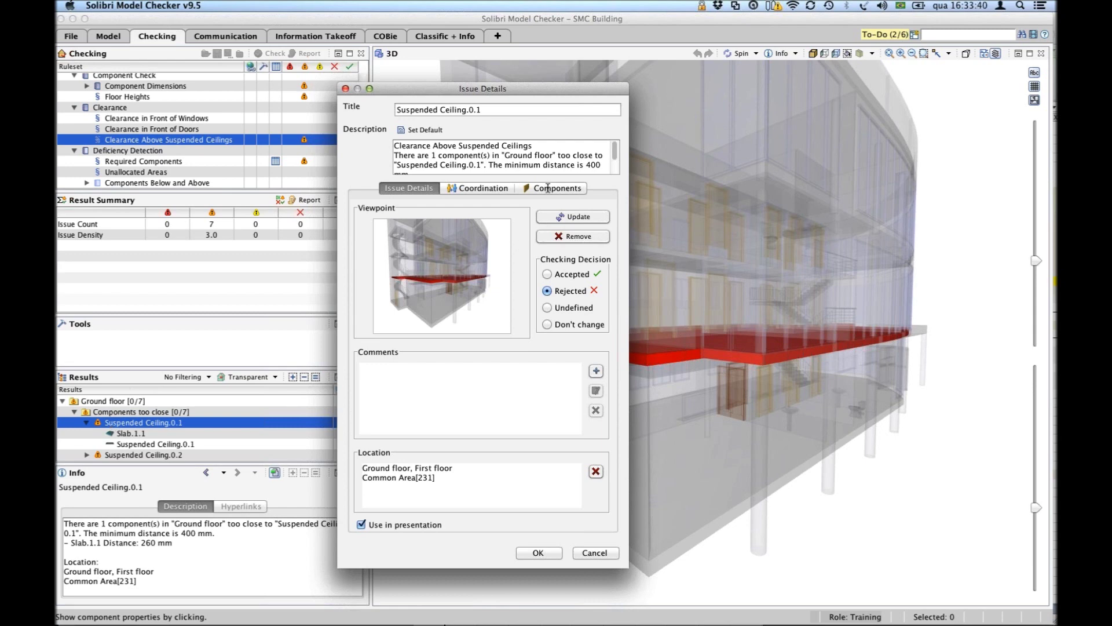
mouse_move(615, 148)
mouse_down()
mouse_move(616, 167)
mouse_move(617, 136)
mouse_up()
triple_click(557, 145)
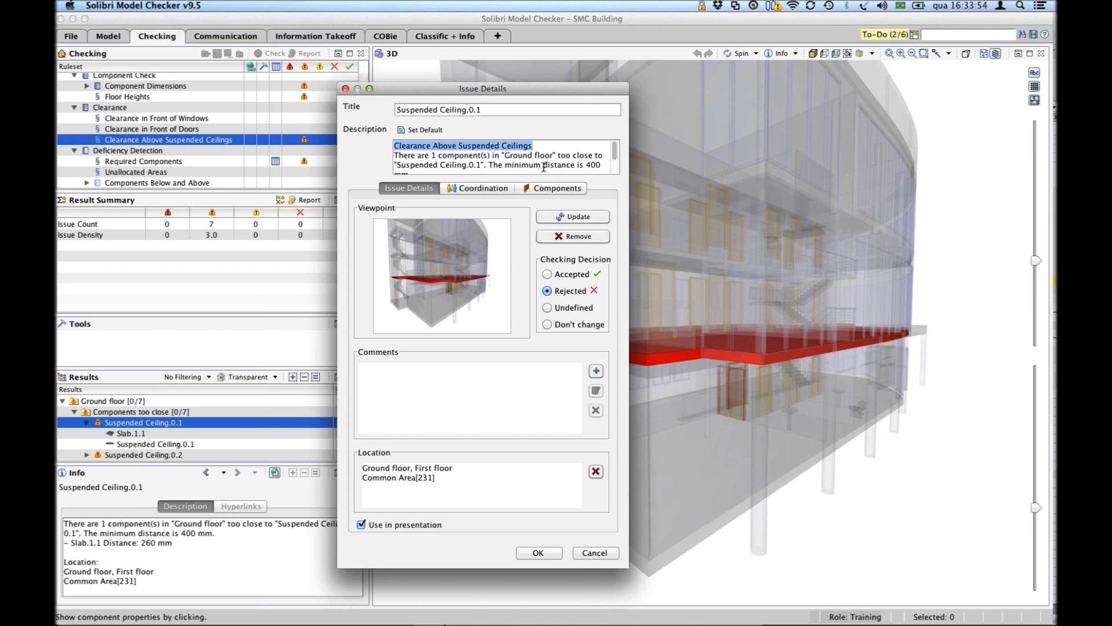
click(406, 156)
drag(419, 156, 558, 158)
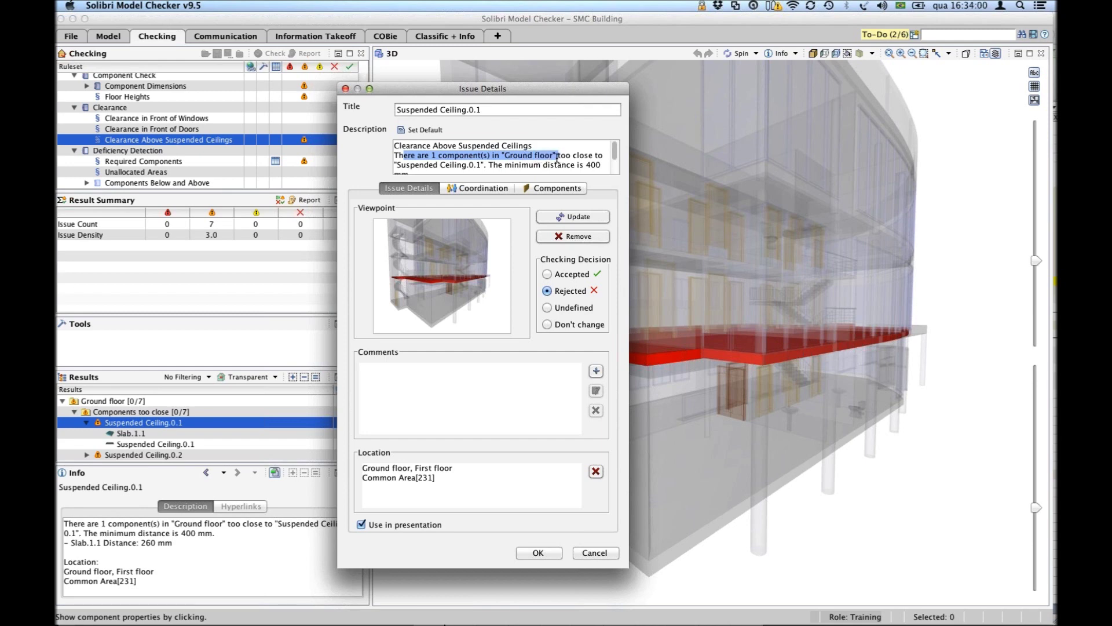
click(595, 157)
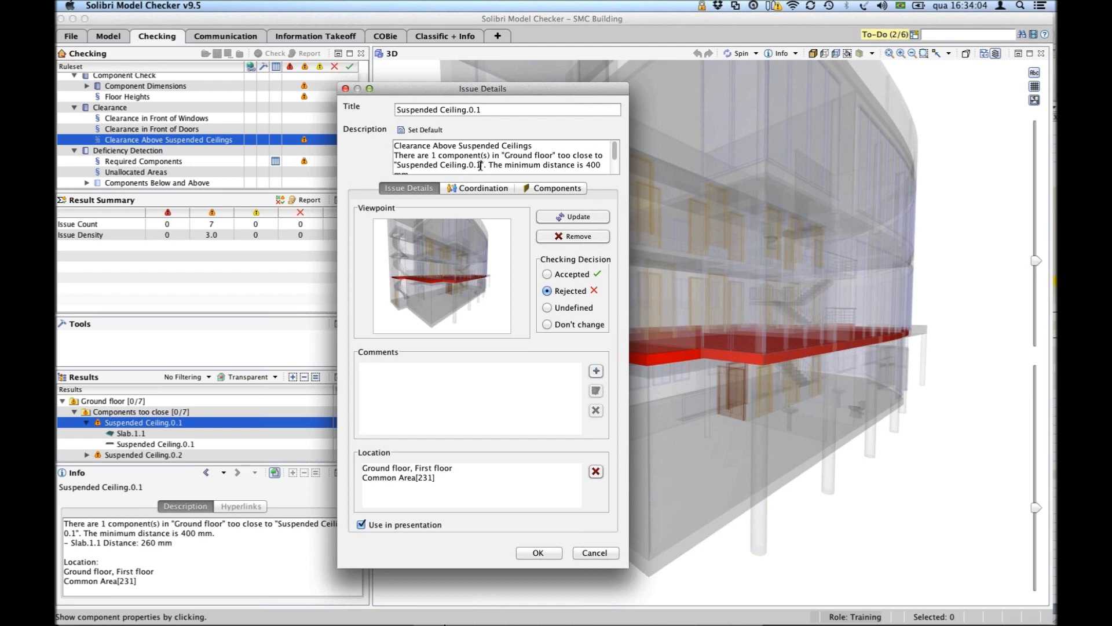
drag(482, 166, 375, 165)
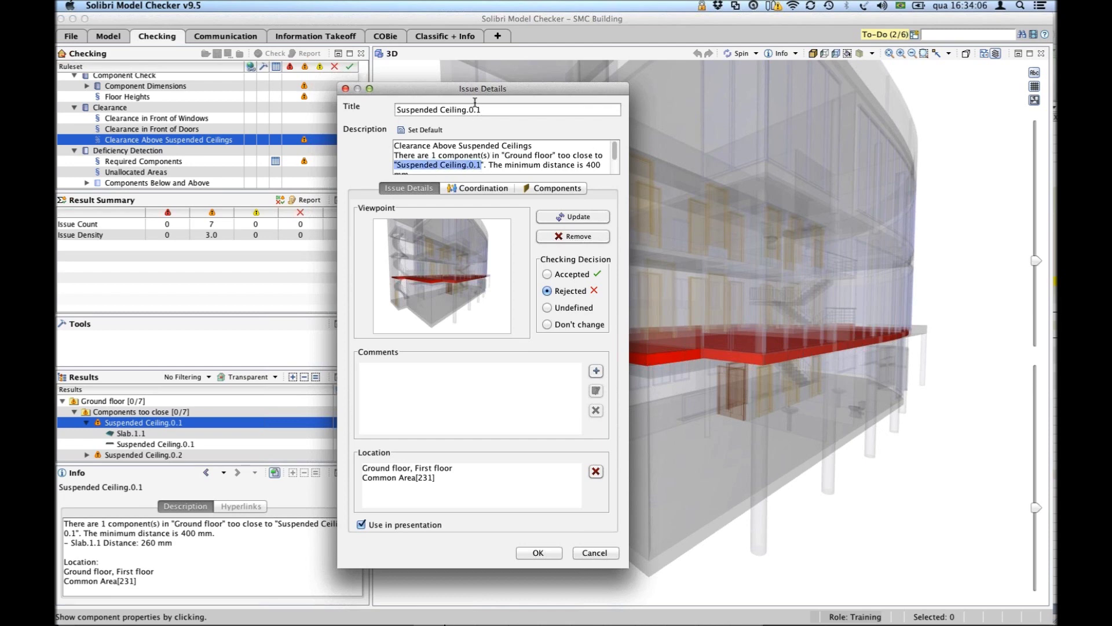
drag(616, 151, 618, 164)
click(591, 158)
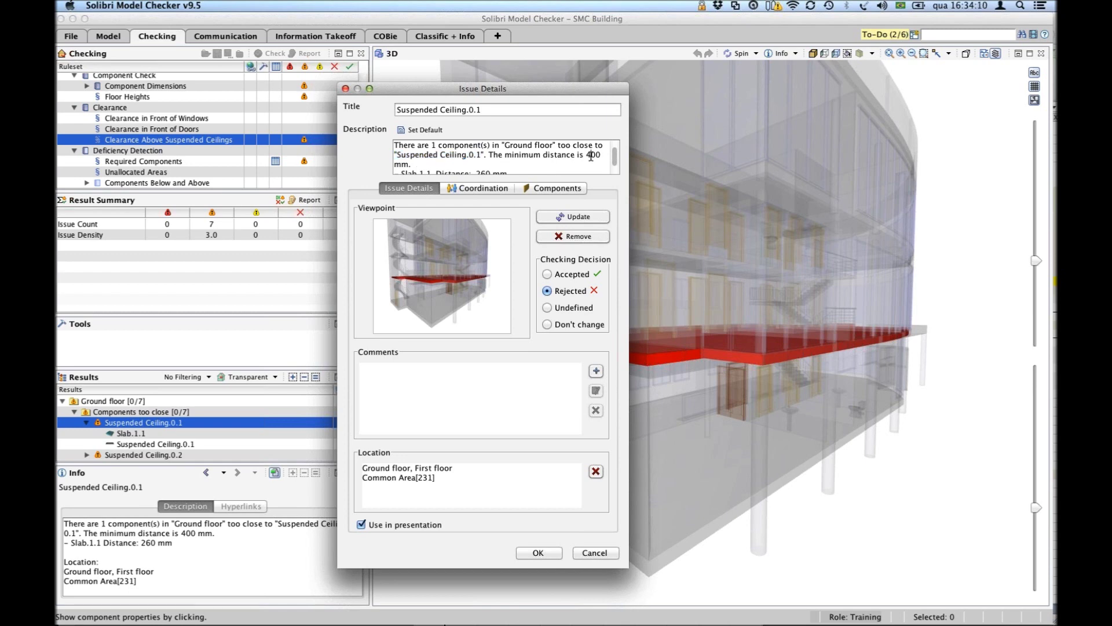
drag(614, 160, 614, 170)
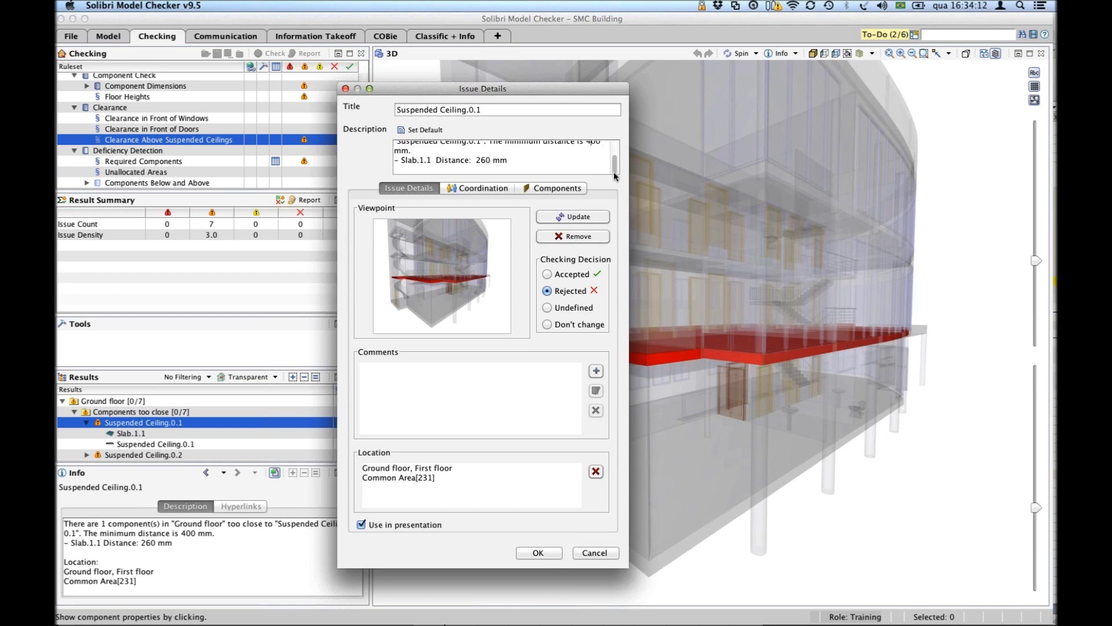
drag(395, 159, 431, 158)
drag(431, 159, 524, 163)
click(524, 163)
drag(523, 163, 490, 114)
click(495, 164)
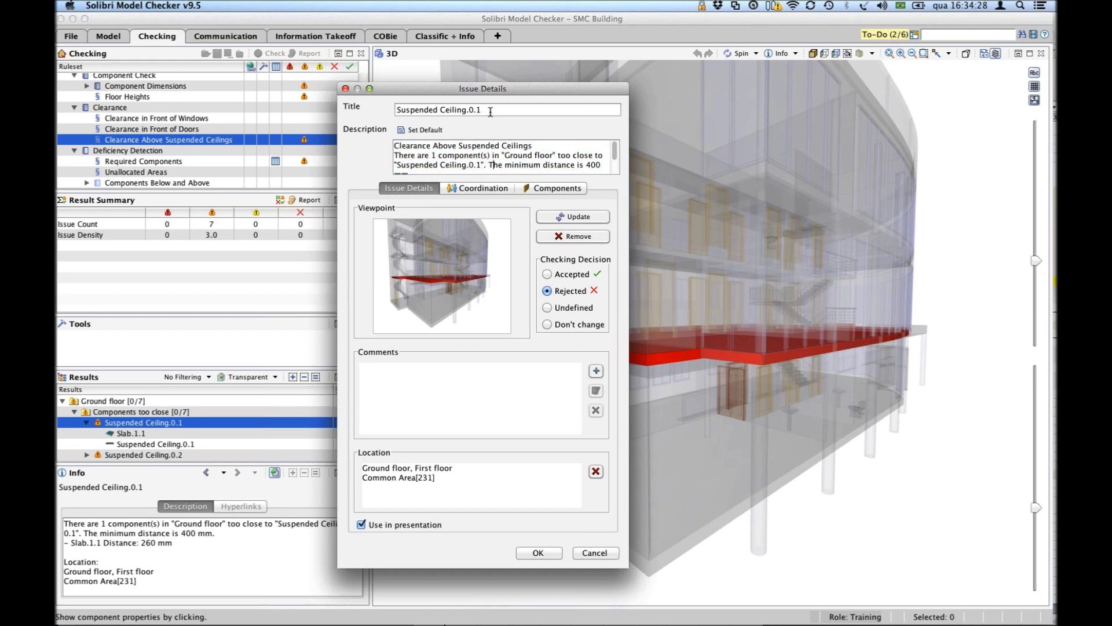
Save the Suspended Ceiling.0.1 slide with the Rejected decision and slightly widen the checking panels beside the 3D view.
click(501, 377)
click(532, 552)
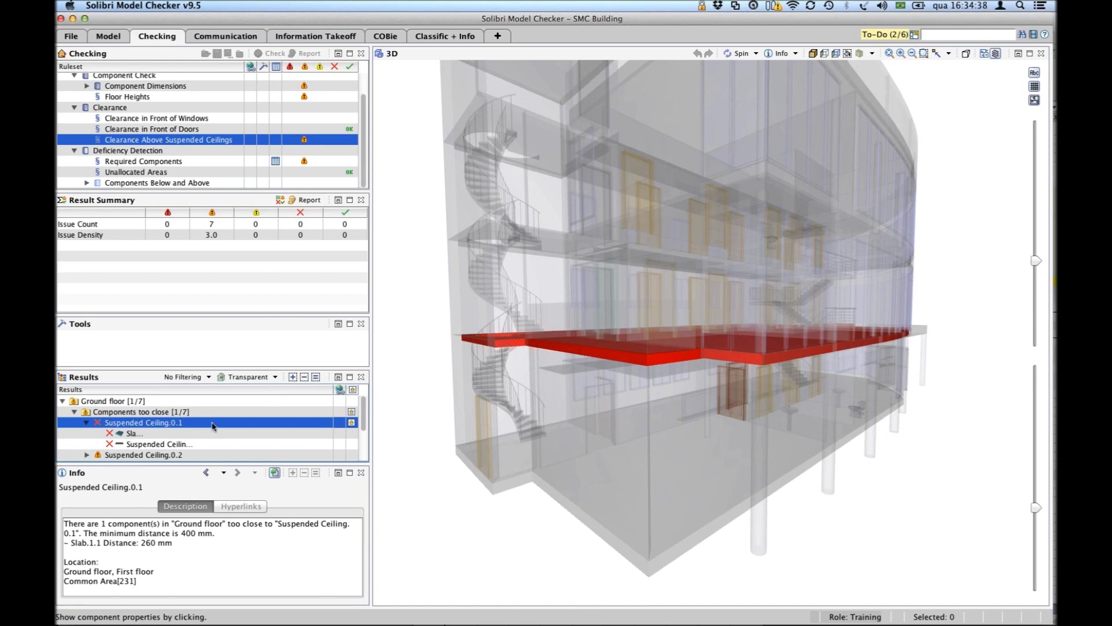
drag(371, 481, 388, 479)
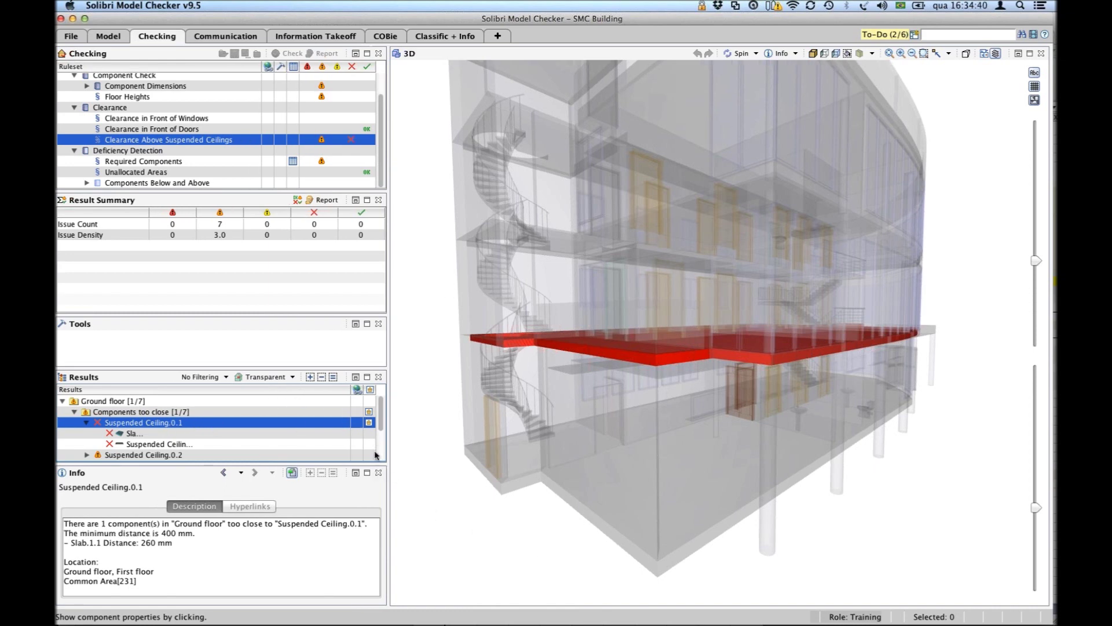
Preview the slide attached to Suspended Ceiling.0.1 and expand Suspended Ceiling.0.2 to examine its components.
mouse_move(369, 422)
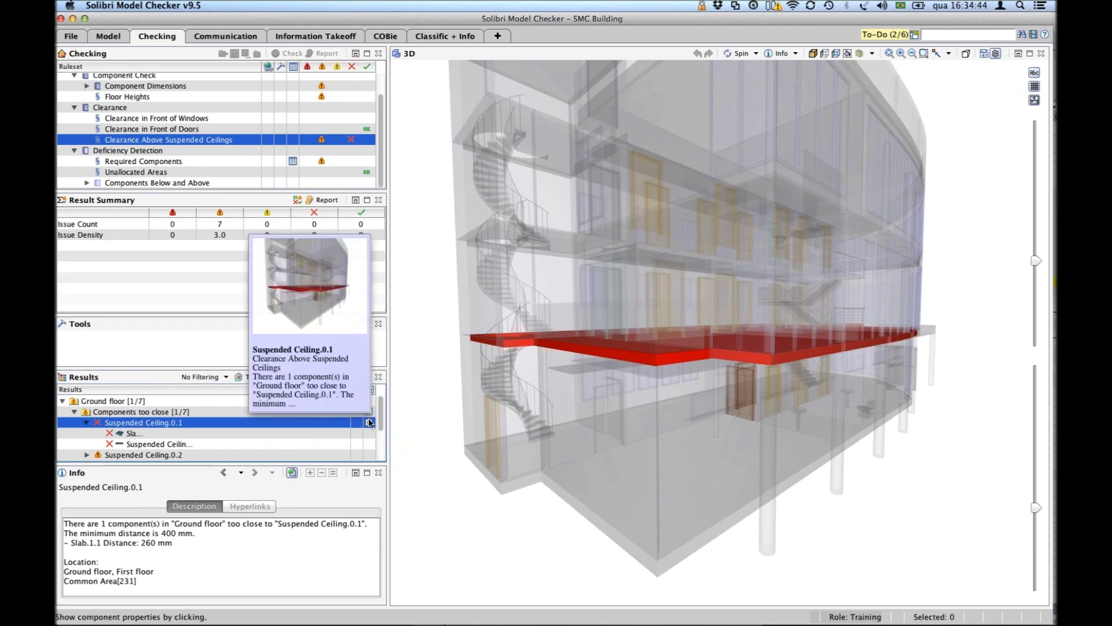
shift+click(87, 455)
mouse_move(380, 425)
mouse_down()
mouse_move(382, 439)
mouse_move(380, 420)
mouse_up()
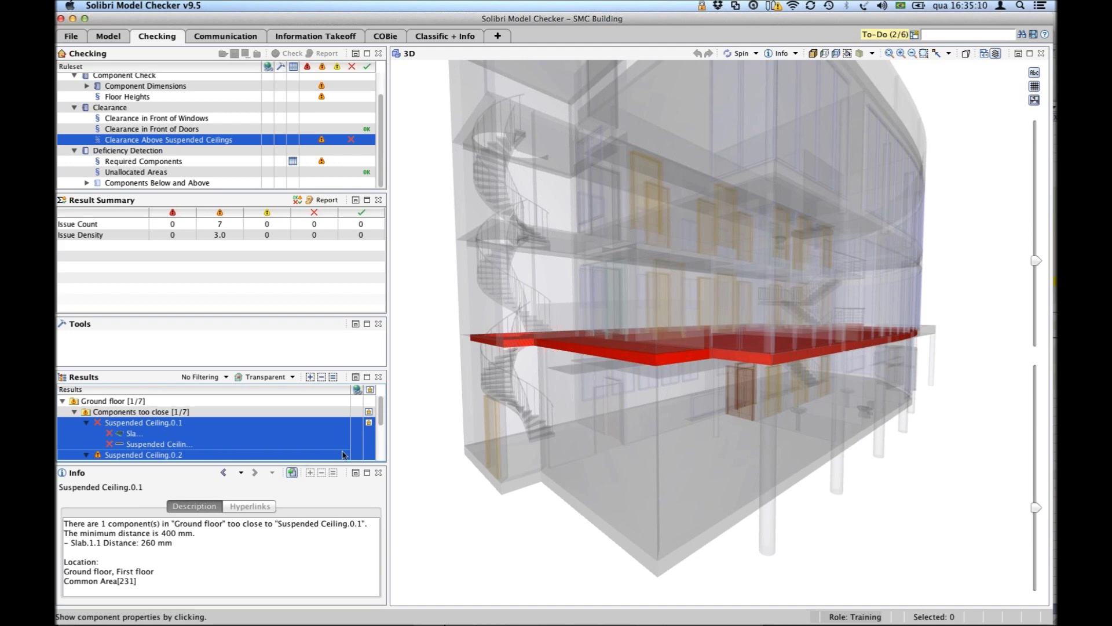
scroll(374, 434, down, 2)
scroll(374, 436, down, 1)
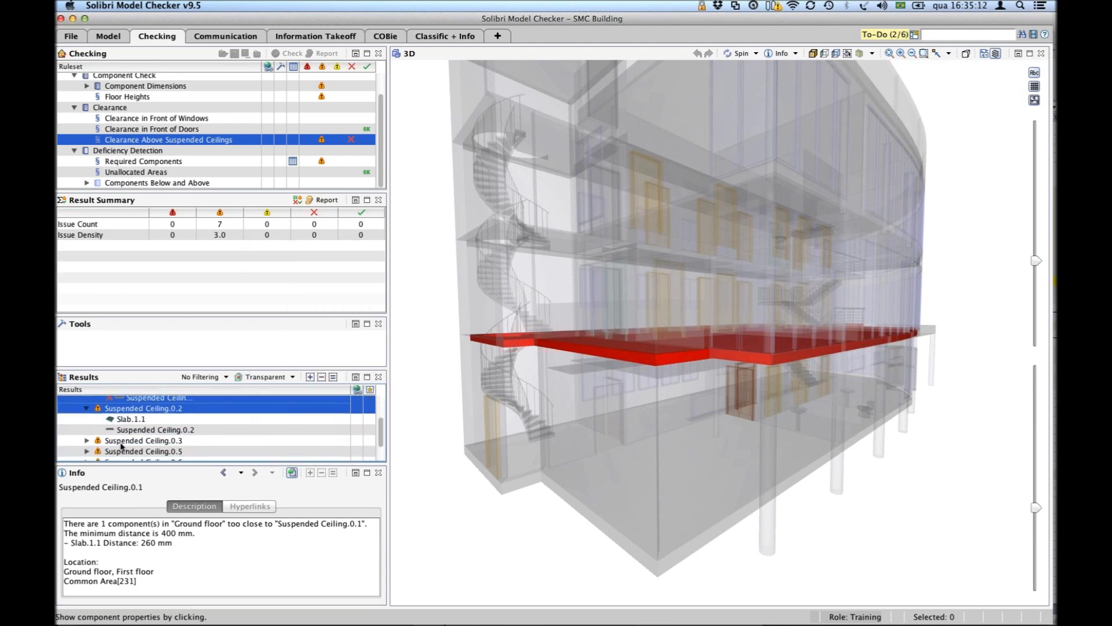
Show the Suspended Ceiling.0.2 issue in 3D and collapse the Components too close group.
click(138, 411)
right_click(139, 413)
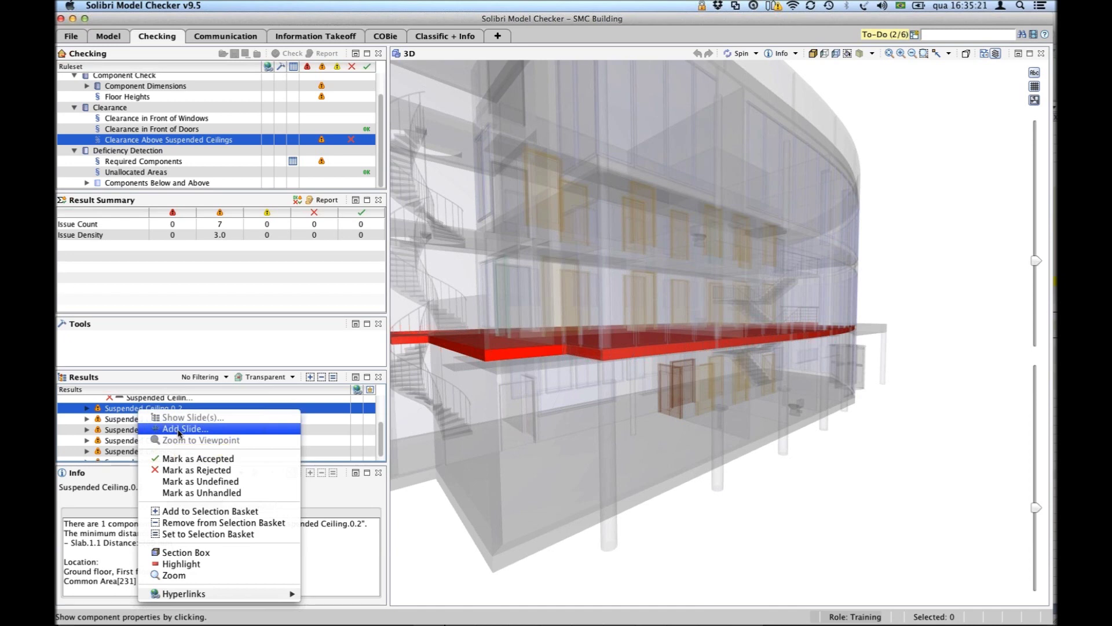
click(379, 420)
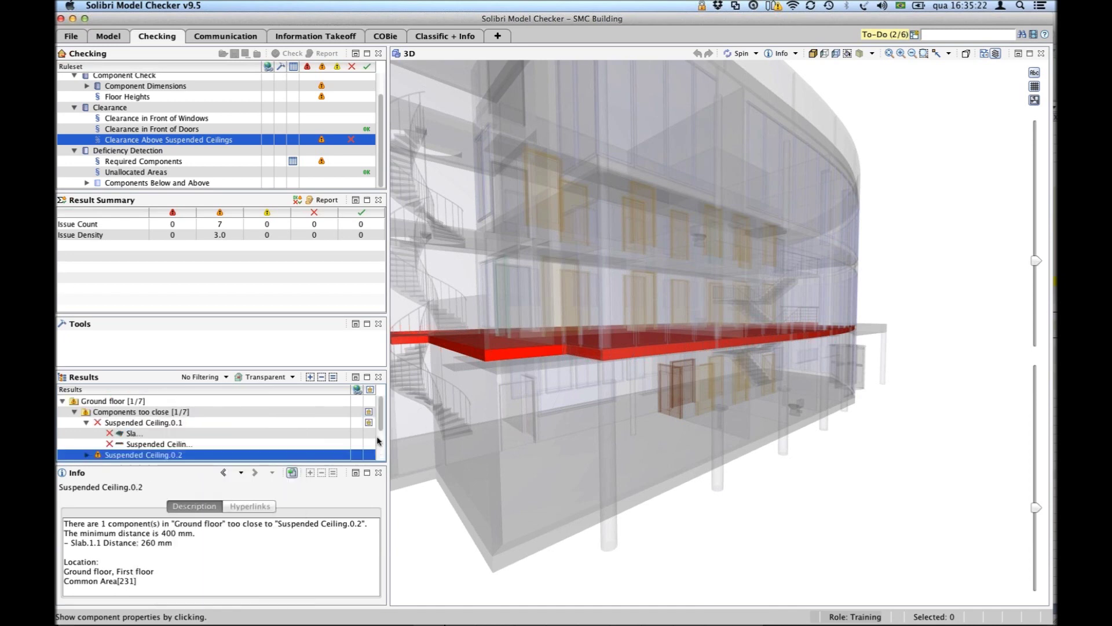
click(78, 413)
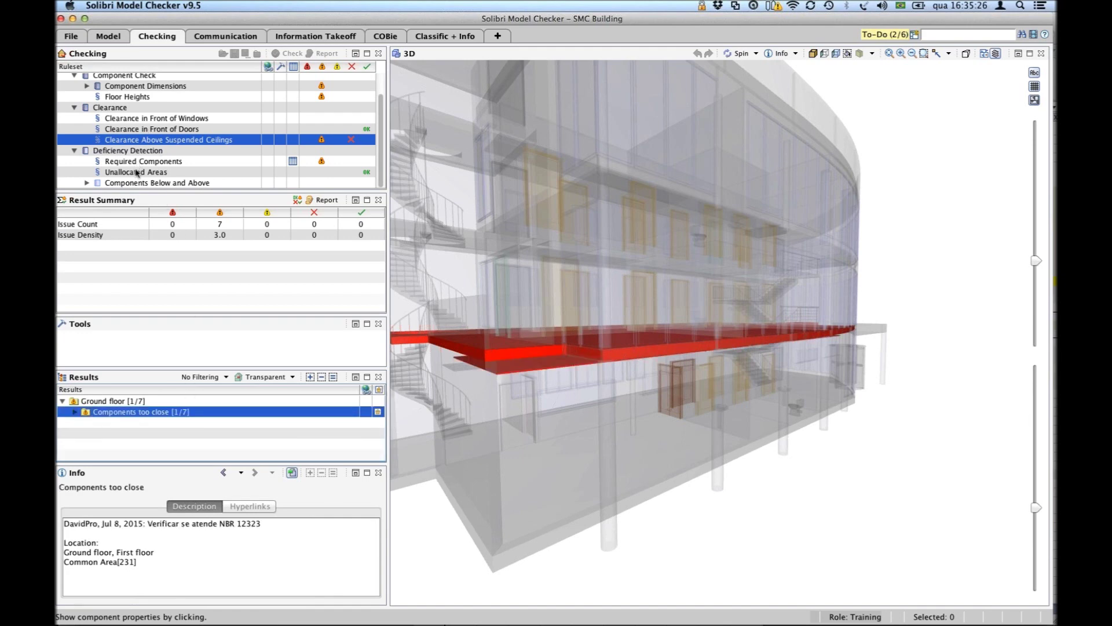
Expand the wall dimension rules under Component Dimensions and show the Wall Length rule's flagged wall in 3D.
scroll(140, 179, up, 2)
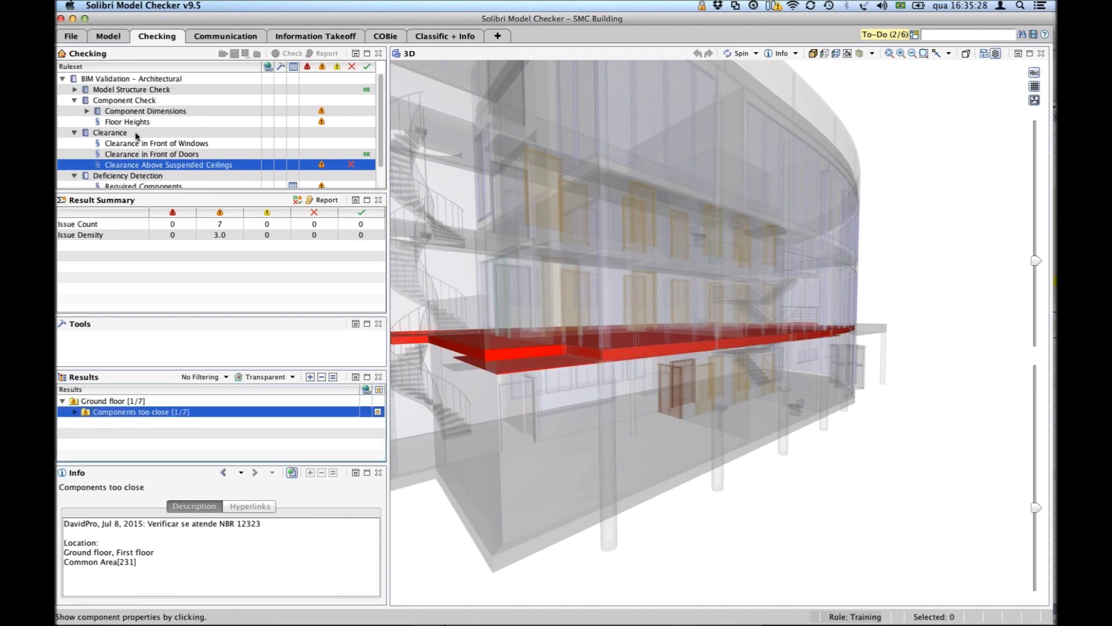
click(108, 112)
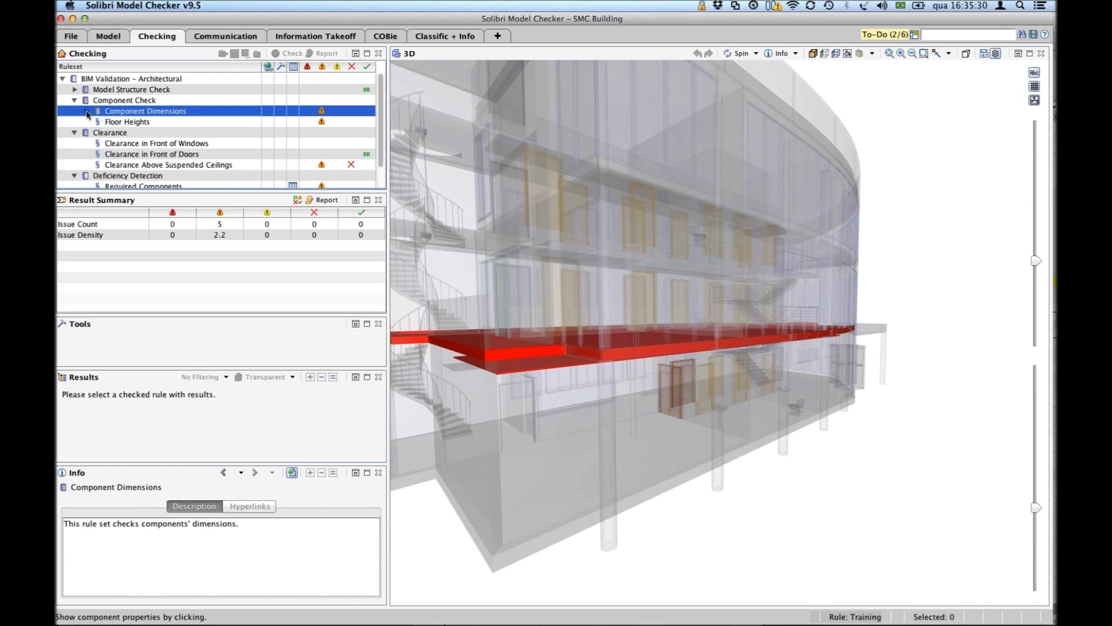
click(87, 112)
click(138, 134)
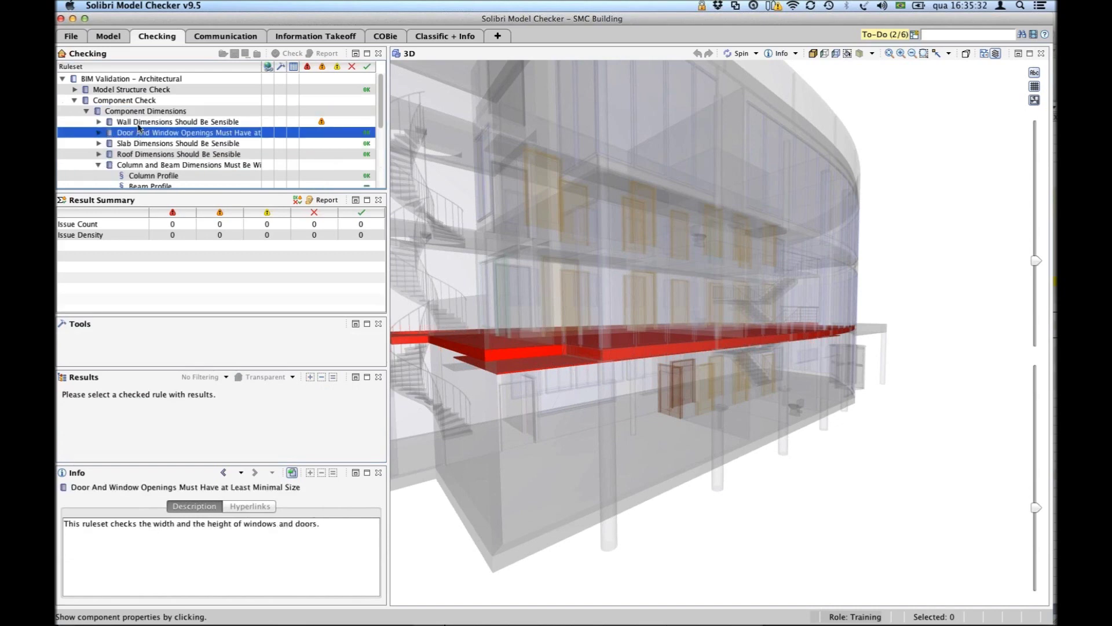
click(140, 124)
click(99, 122)
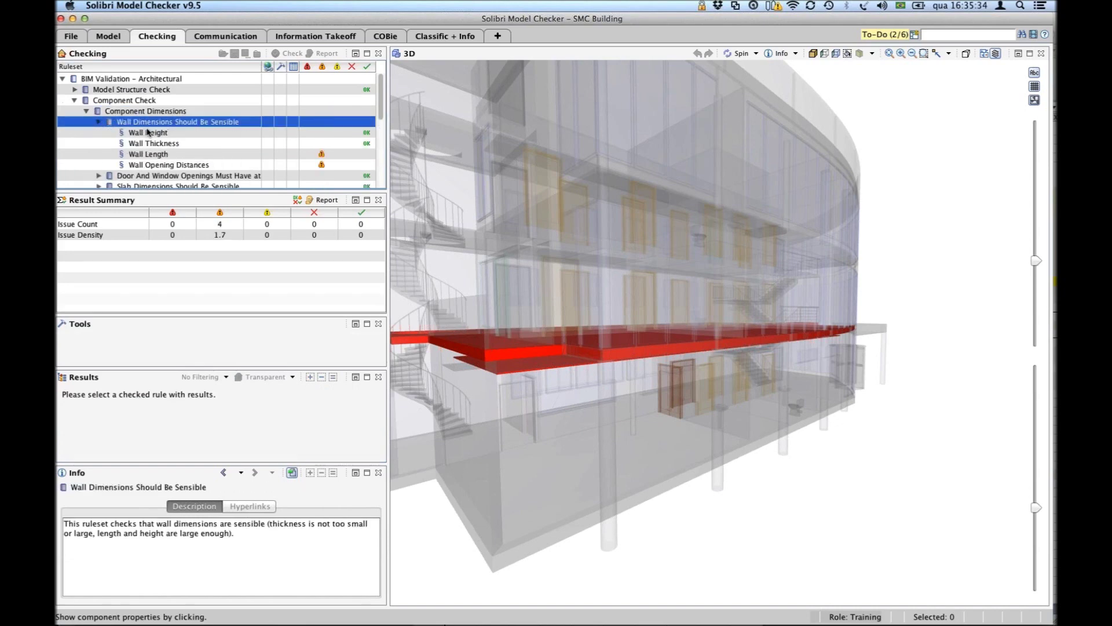
click(149, 155)
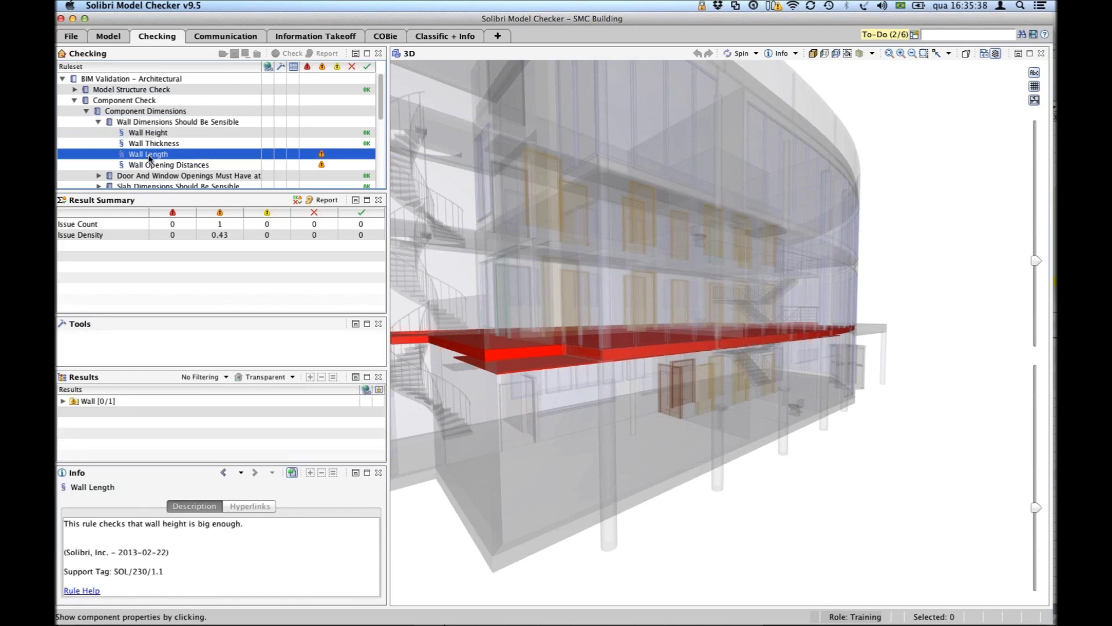
double_click(107, 404)
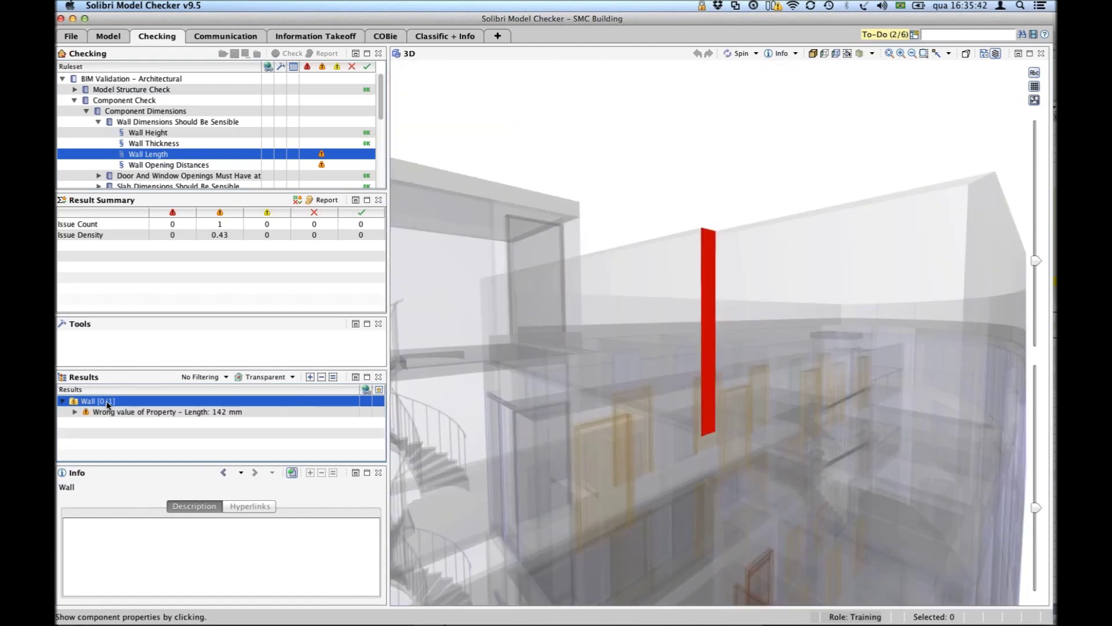
Add a slide for the wrong wall length issue and fill in its default description.
click(110, 412)
right_click(109, 410)
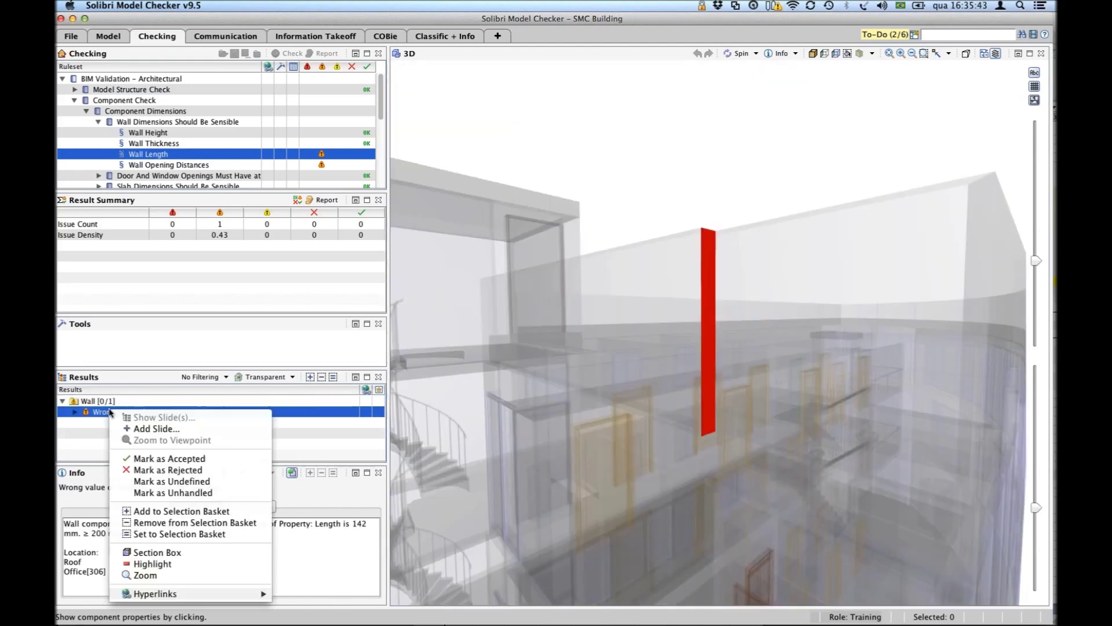
click(163, 429)
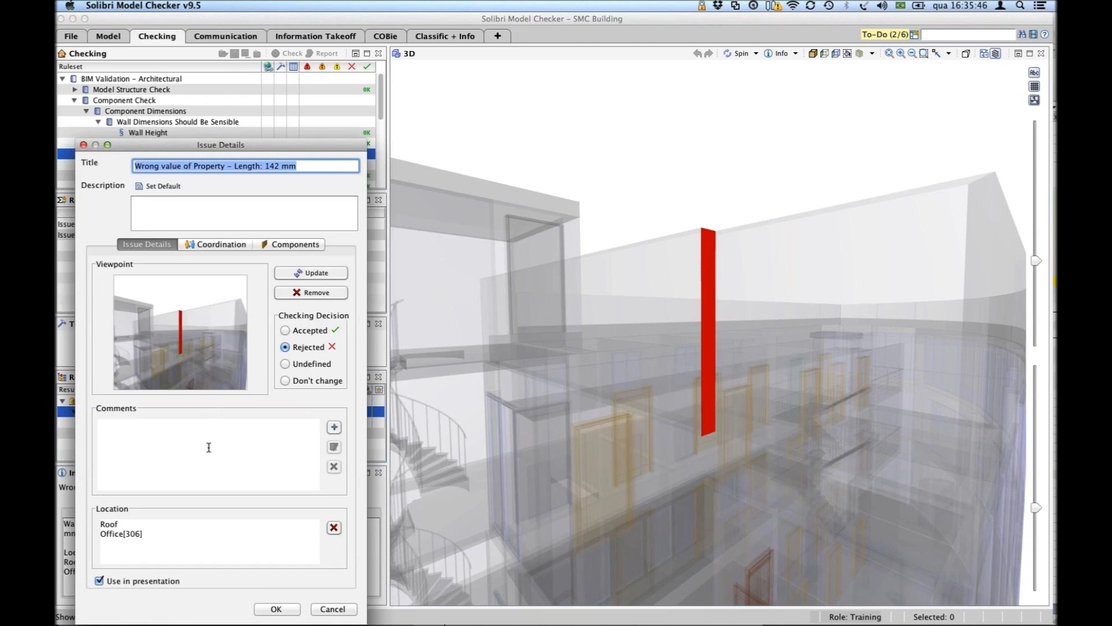
click(140, 186)
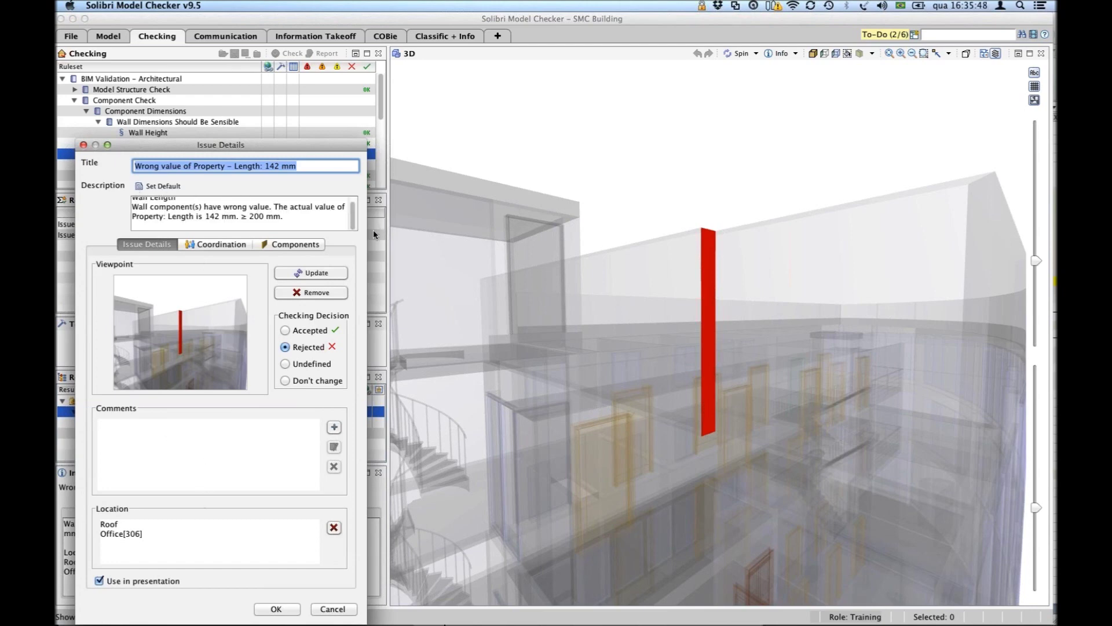
Move the issue details dialog clear and read through the slide's default description of the wall length problem.
scroll(353, 225, up, 2)
scroll(353, 220, down, 2)
drag(247, 145, 261, 120)
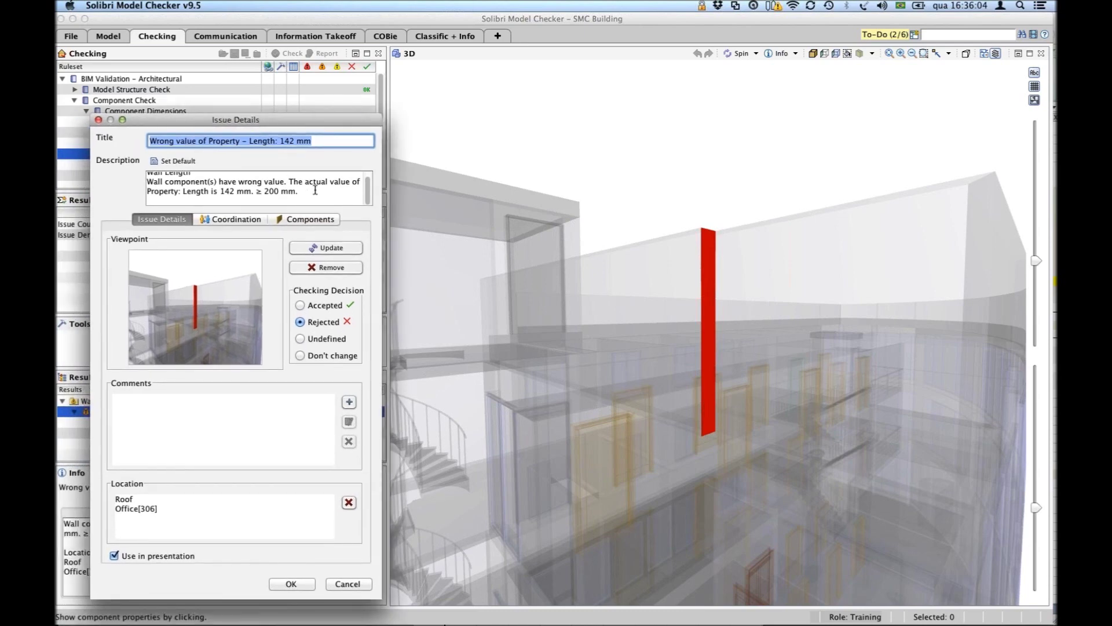
key(Tab)
click(332, 199)
drag(332, 199, 78, 135)
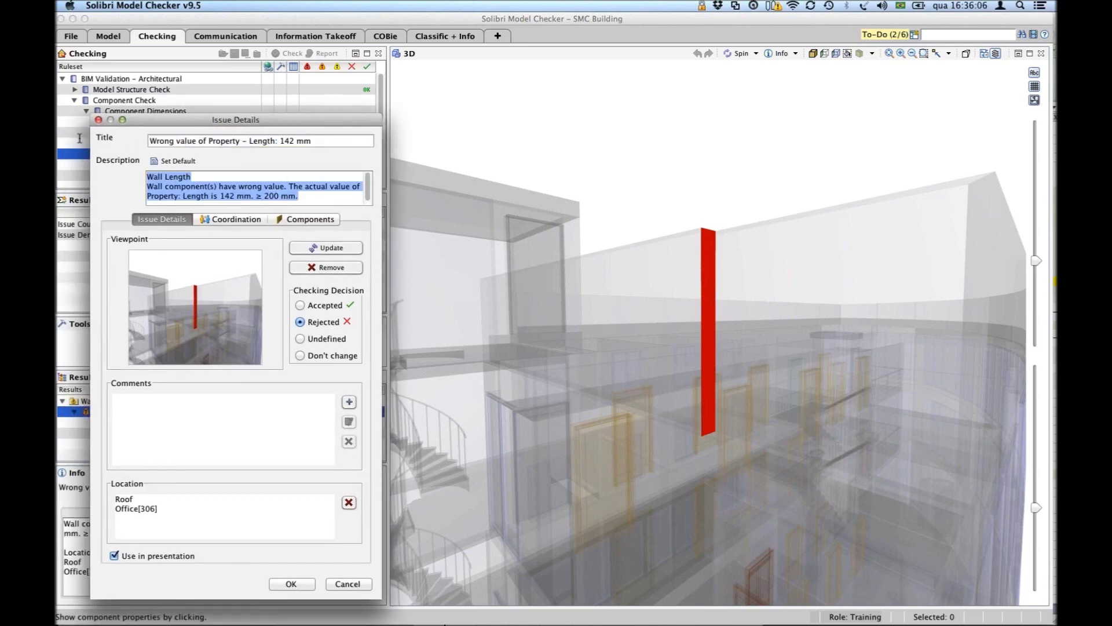
drag(367, 186, 365, 201)
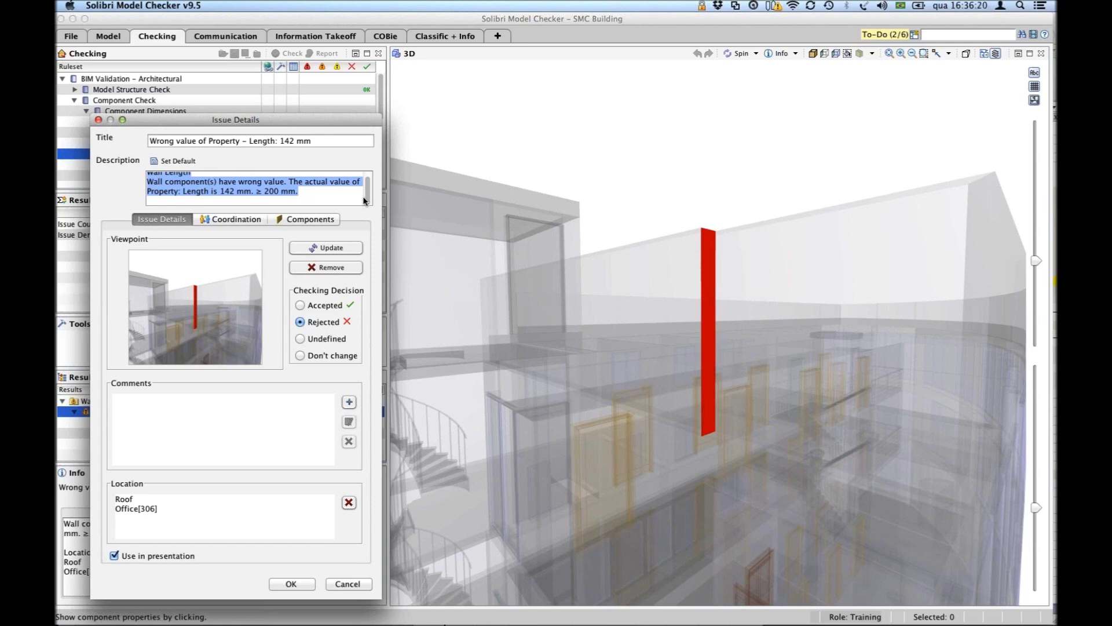
Recheck the wall length slide's description and title, and save the slide with the Rejected decision.
click(314, 192)
key(super+a)
click(314, 199)
key(super+a)
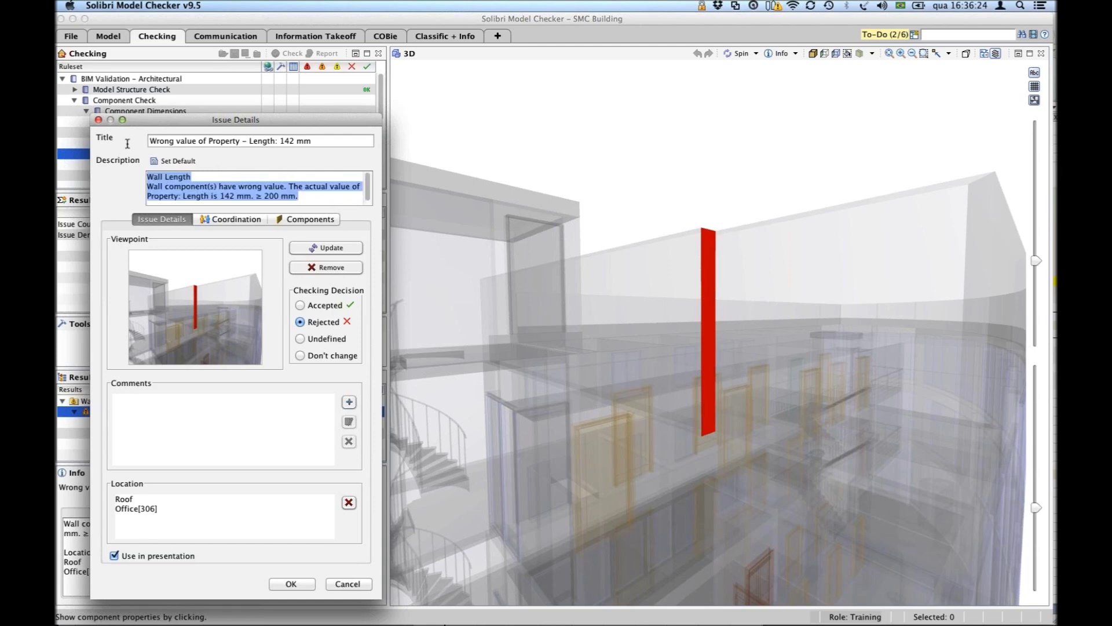
click(311, 197)
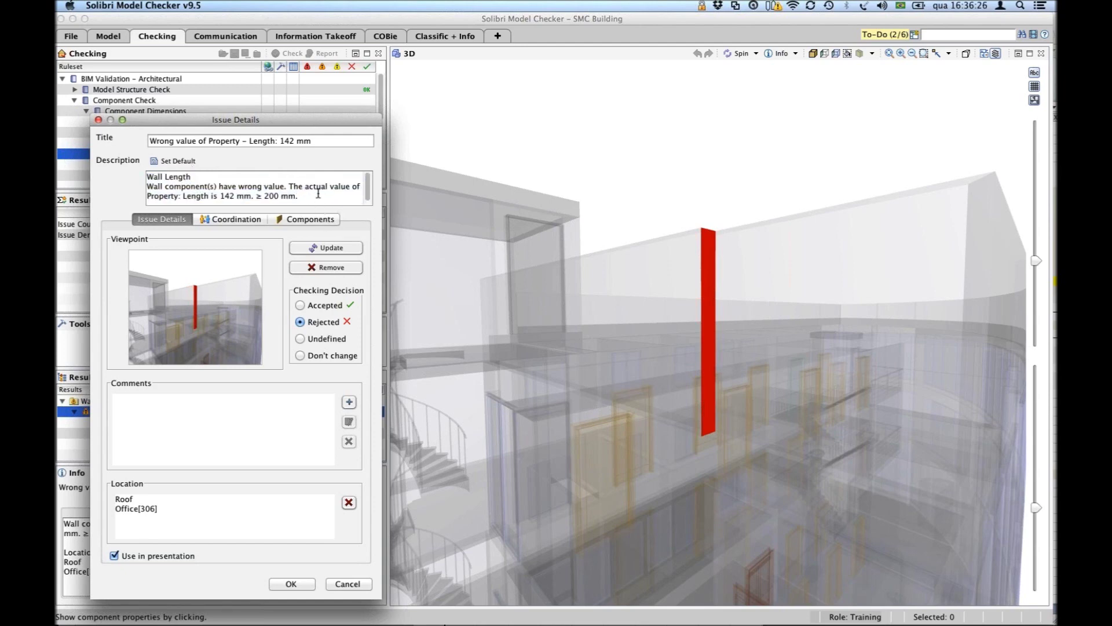
drag(332, 141, 70, 137)
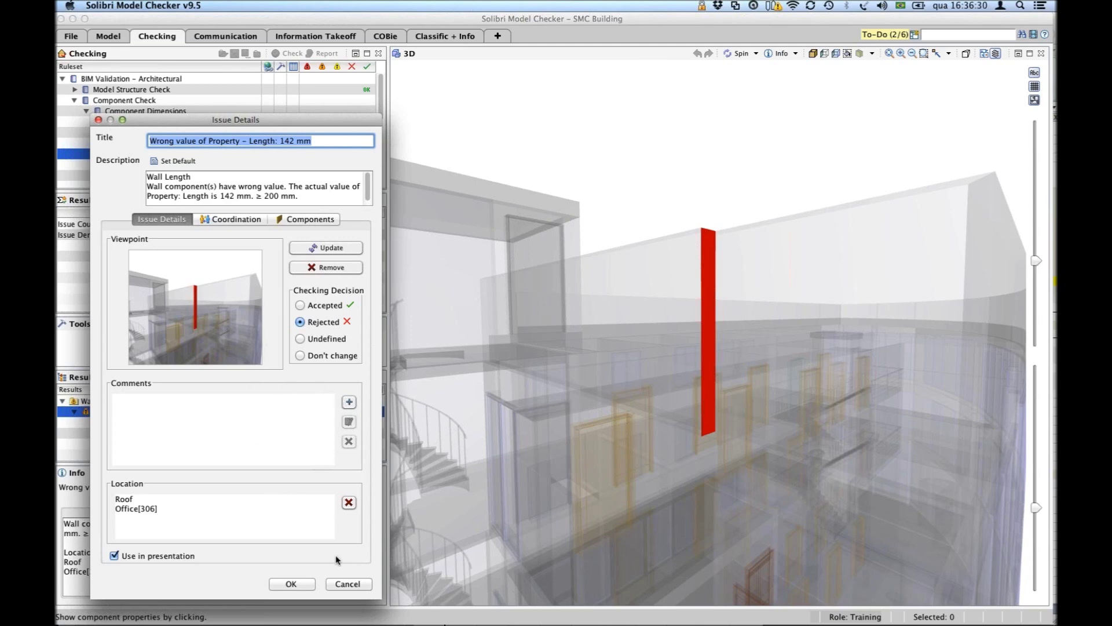
click(291, 584)
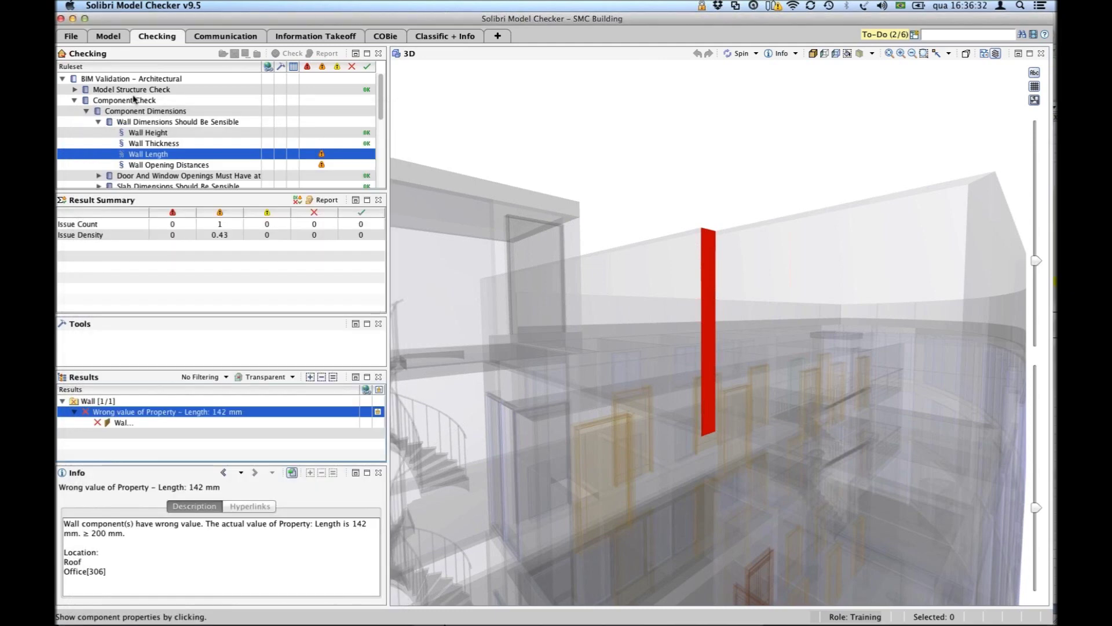
Open the Wall Length rule's parameters, examine the minimum length requirements for walls and curtain walls, and close them.
click(159, 122)
click(151, 133)
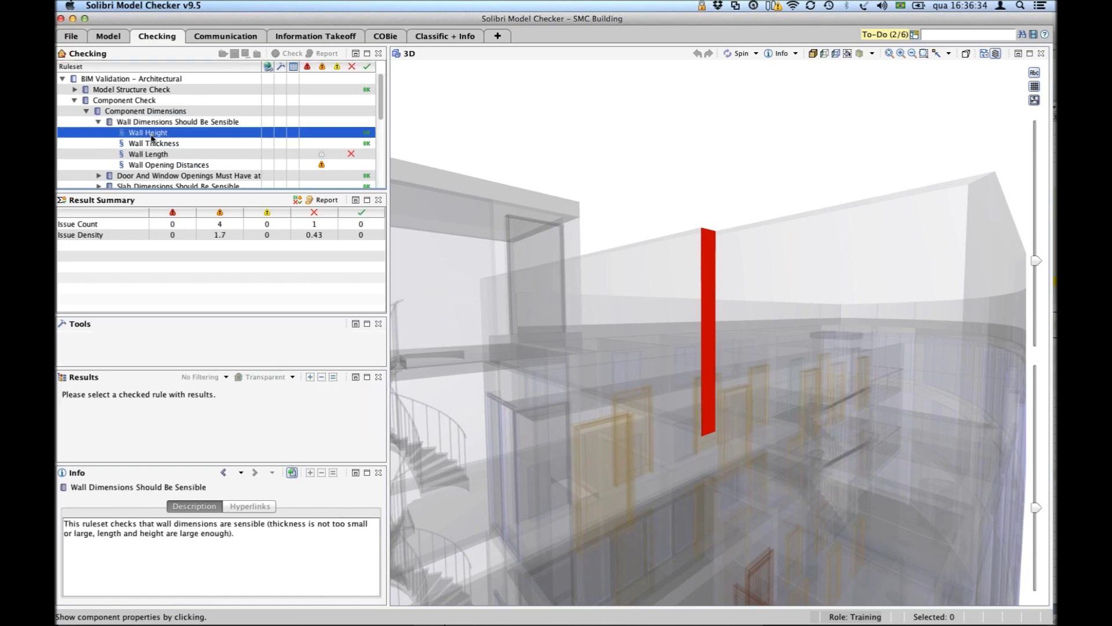
click(151, 155)
right_click(150, 155)
click(210, 186)
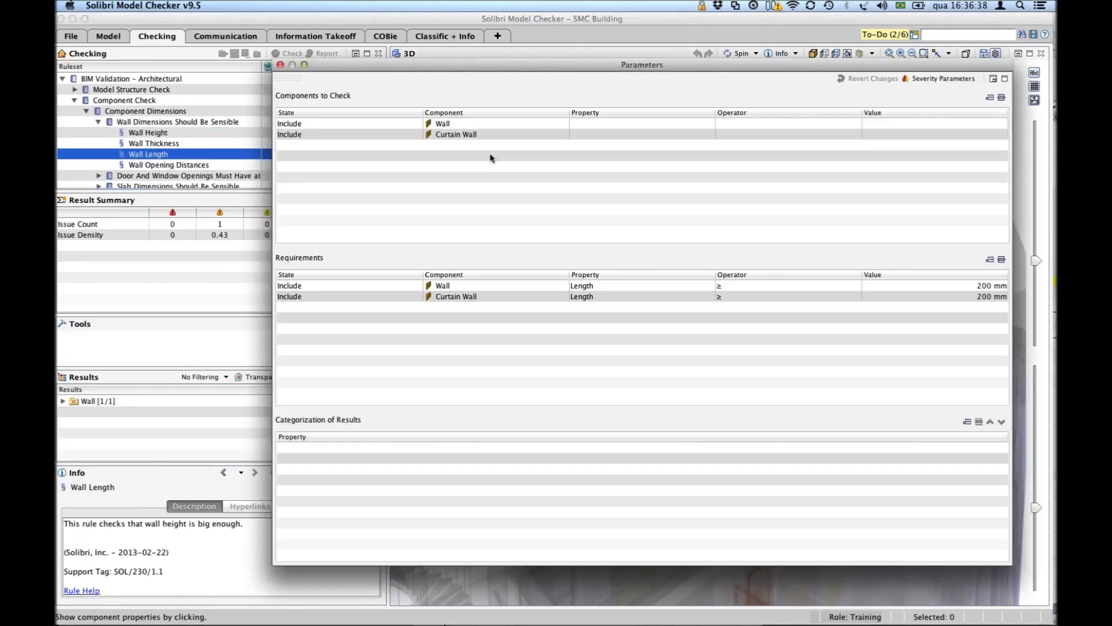
drag(499, 65, 460, 61)
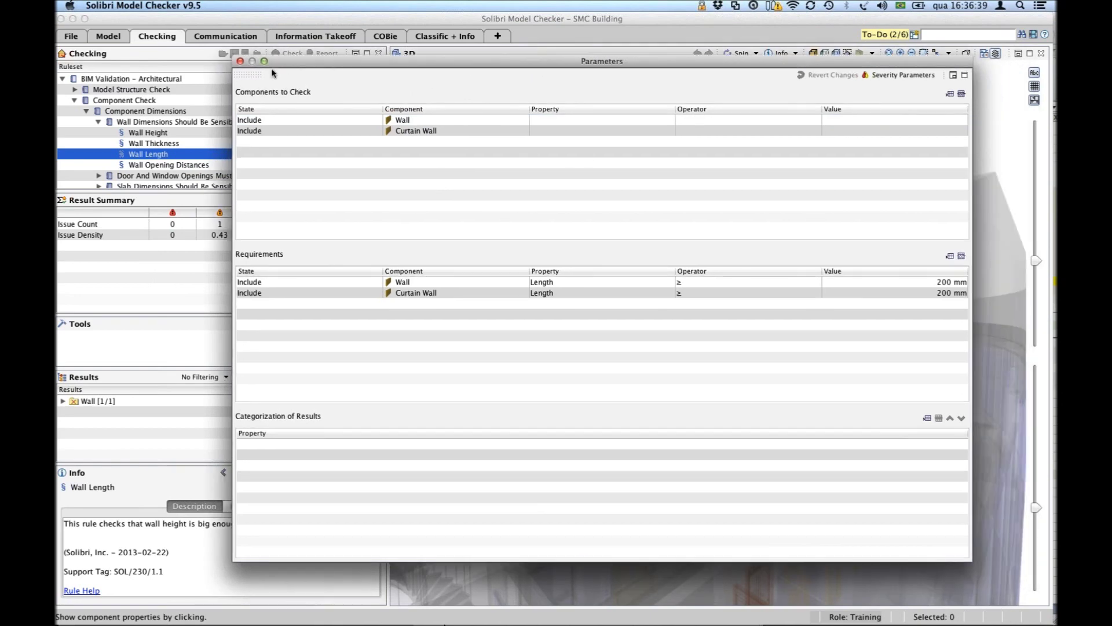
click(239, 60)
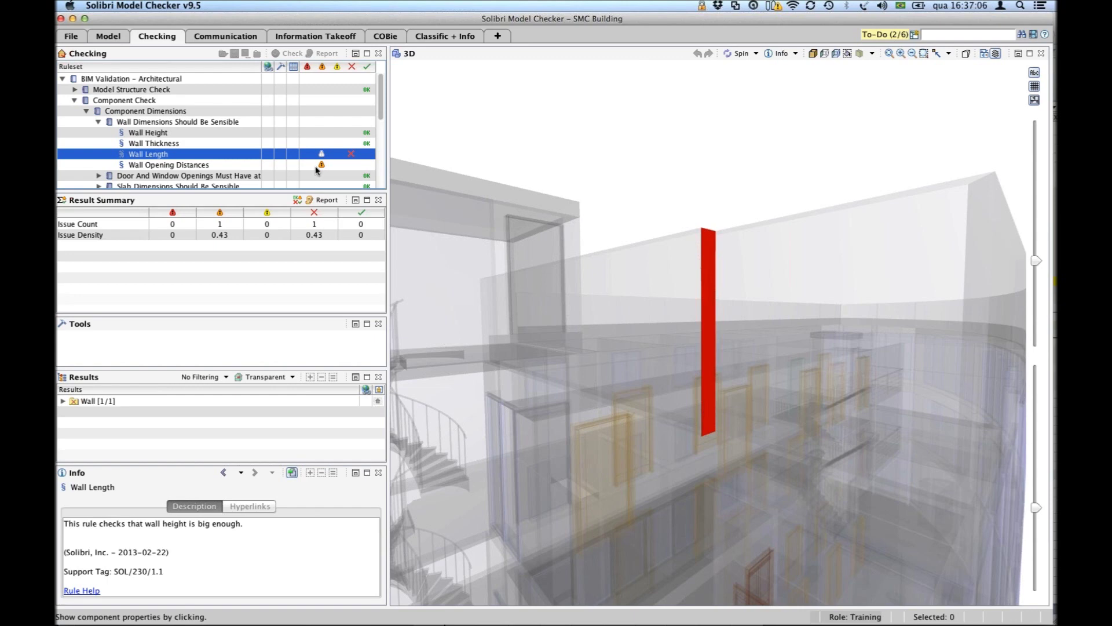
Examine the Wall Opening Distances rule's description and result groups, and collapse and re-expand the wall dimensions ruleset.
click(178, 165)
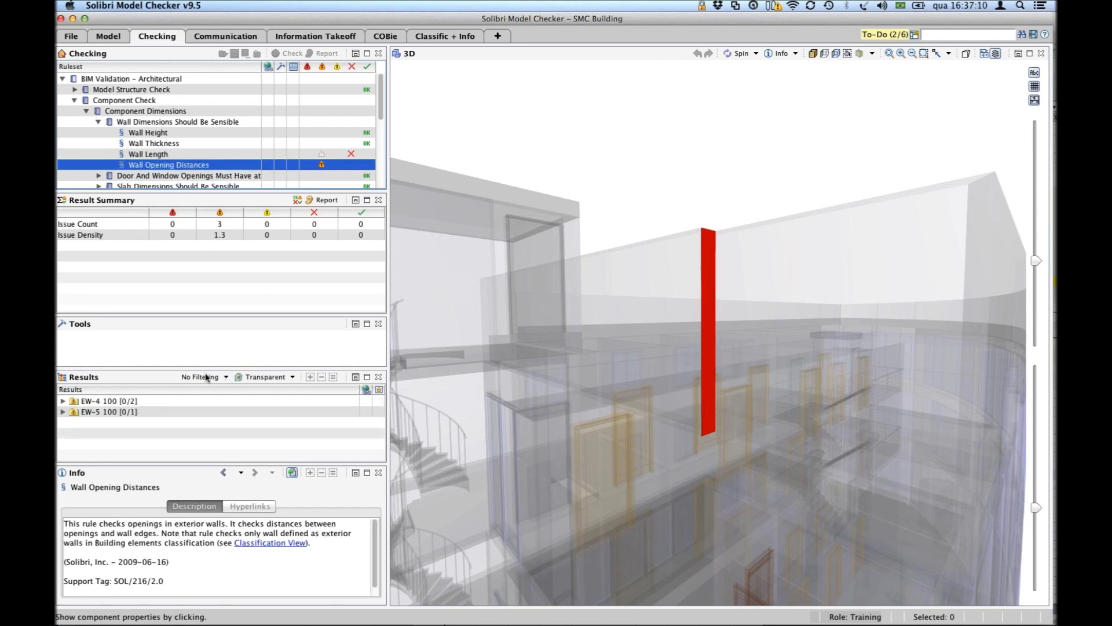
scroll(373, 563, down, 2)
scroll(374, 563, up, 2)
click(98, 122)
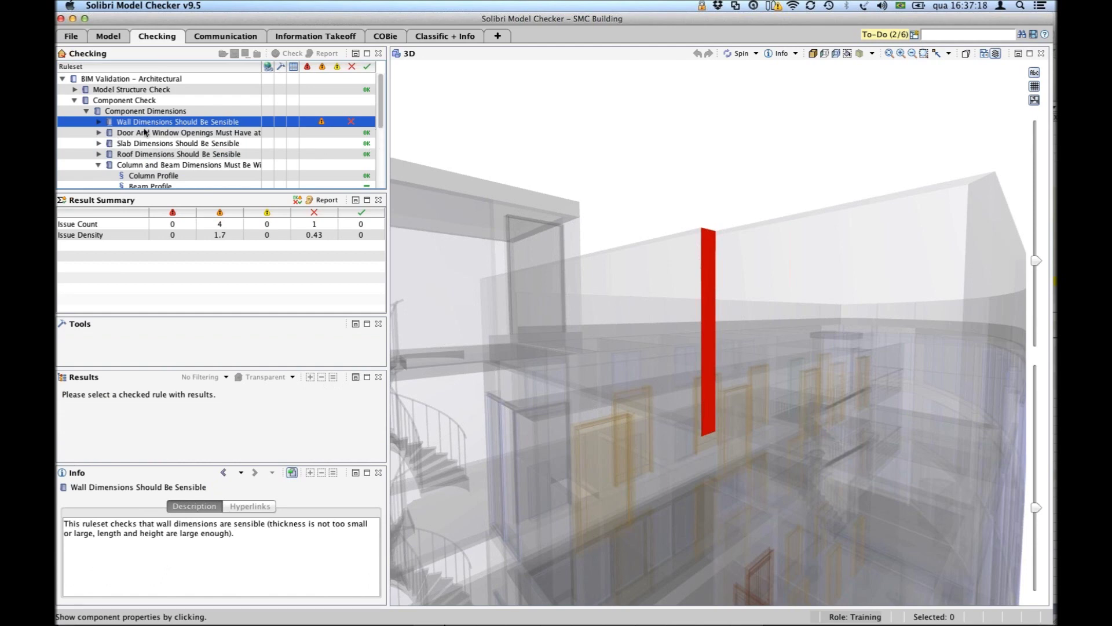
click(99, 121)
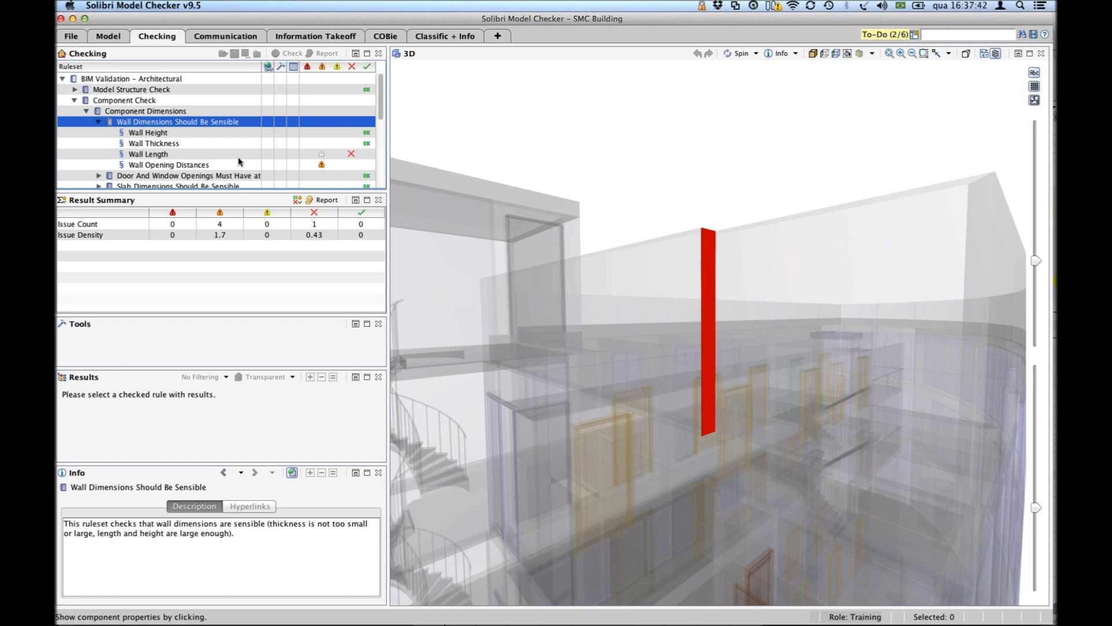
Display the EW-4 100 result of the Wall Opening Distances rule in 3D and frame the flagged wall within the whole building.
drag(383, 117, 384, 135)
click(186, 123)
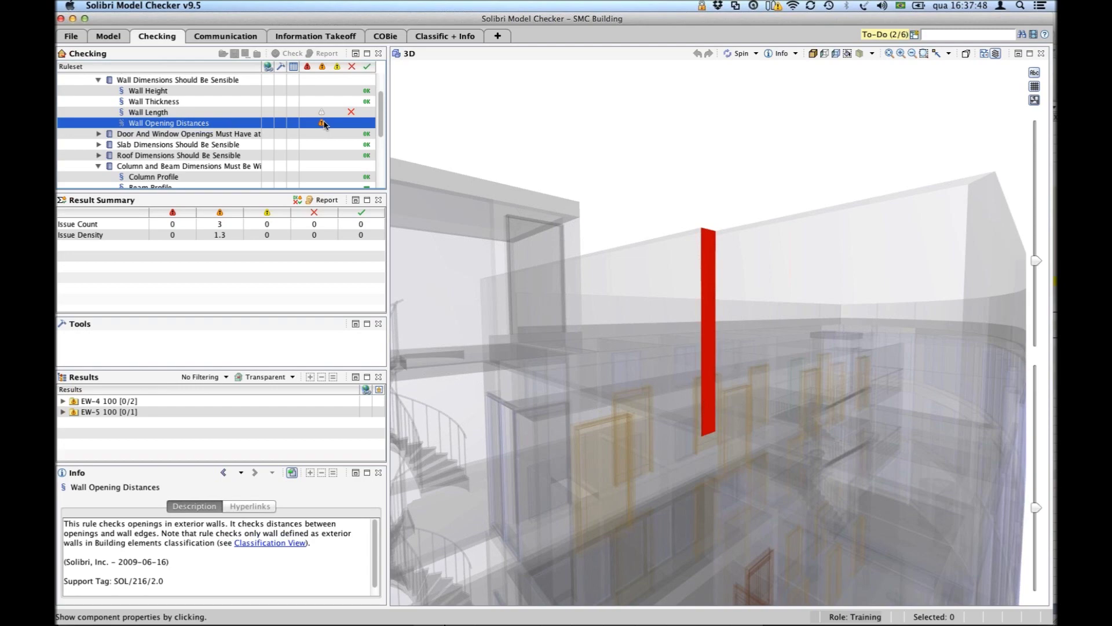
click(129, 404)
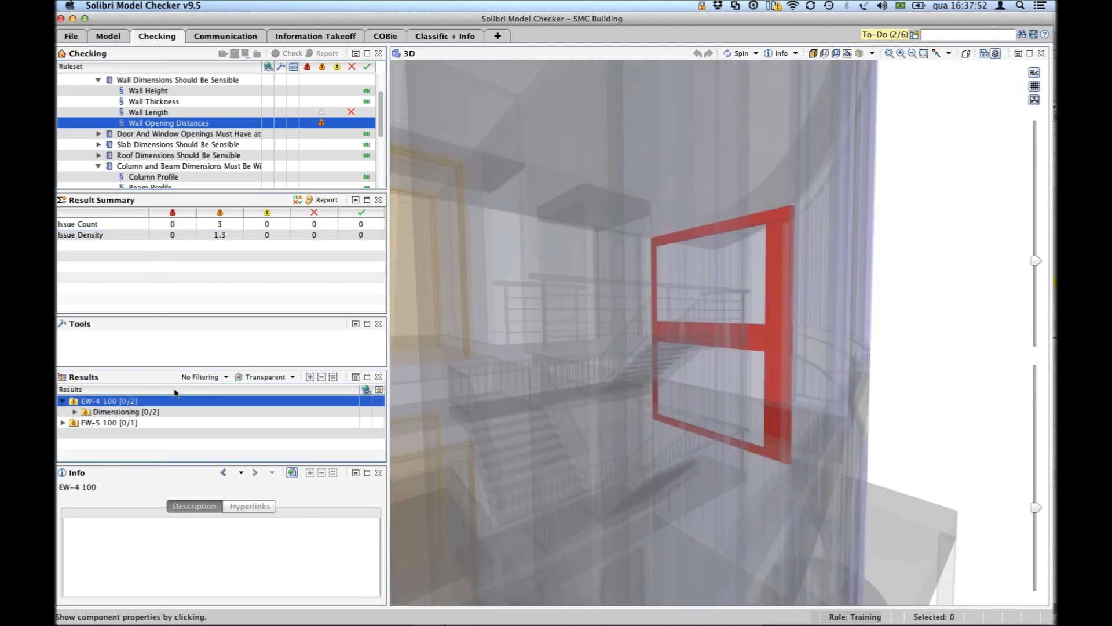
drag(548, 284, 661, 261)
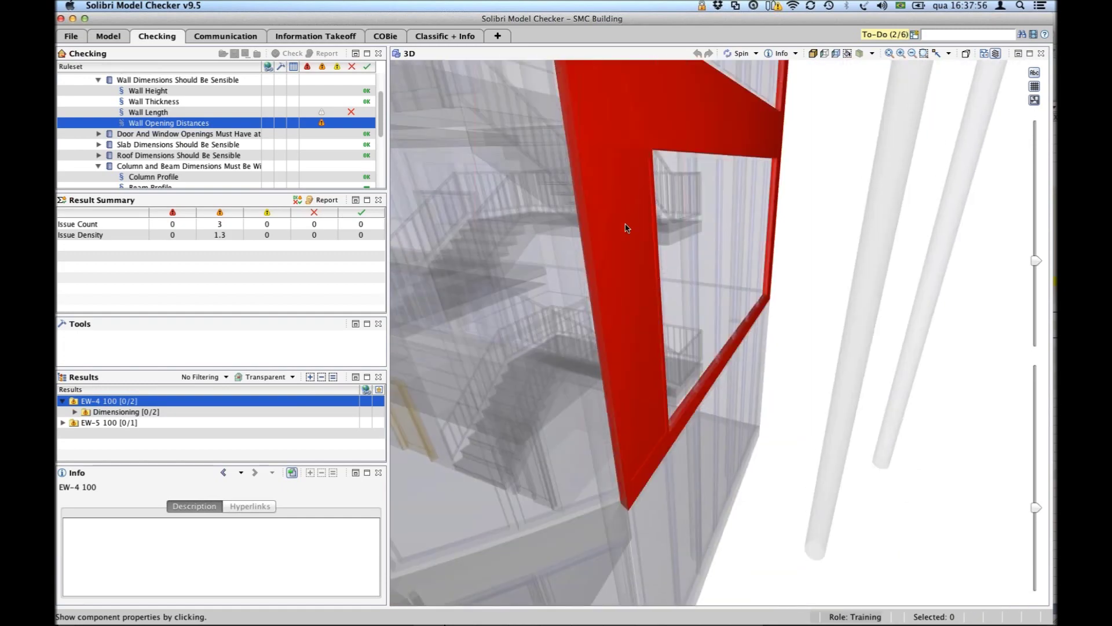
drag(785, 214, 685, 316)
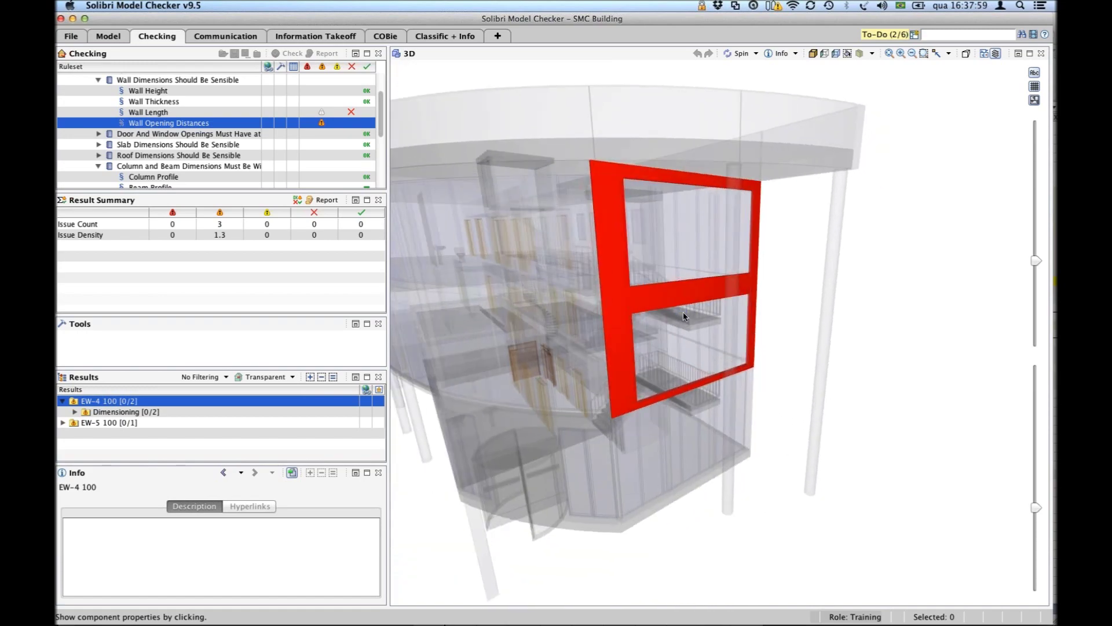
Add a slide for the EW-4 100 result with the default description and the Rejected decision.
right_click(123, 404)
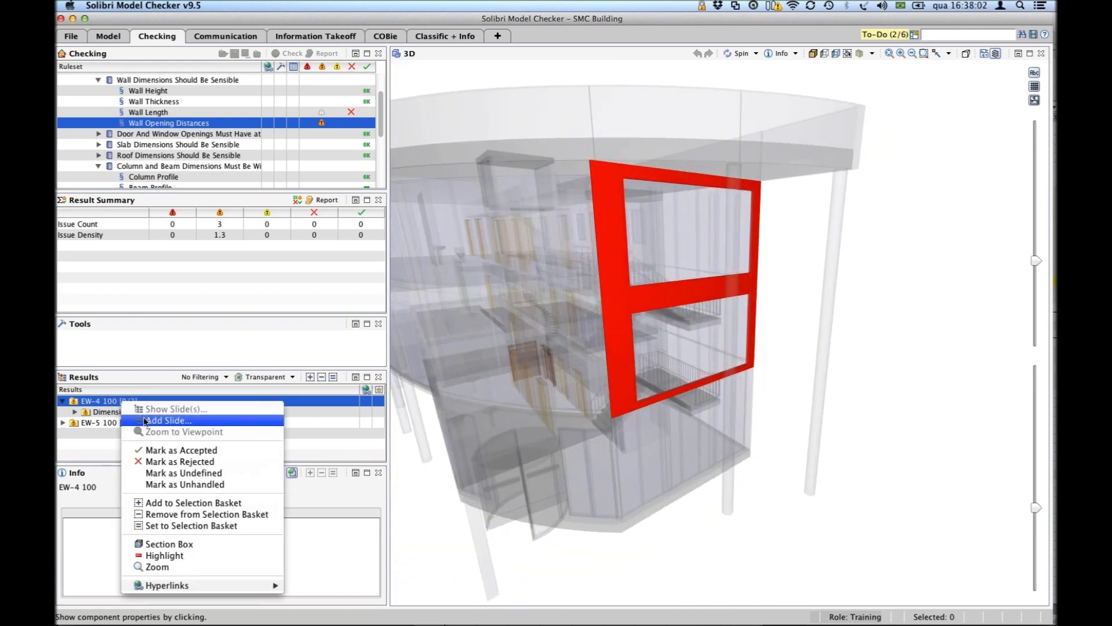
click(142, 415)
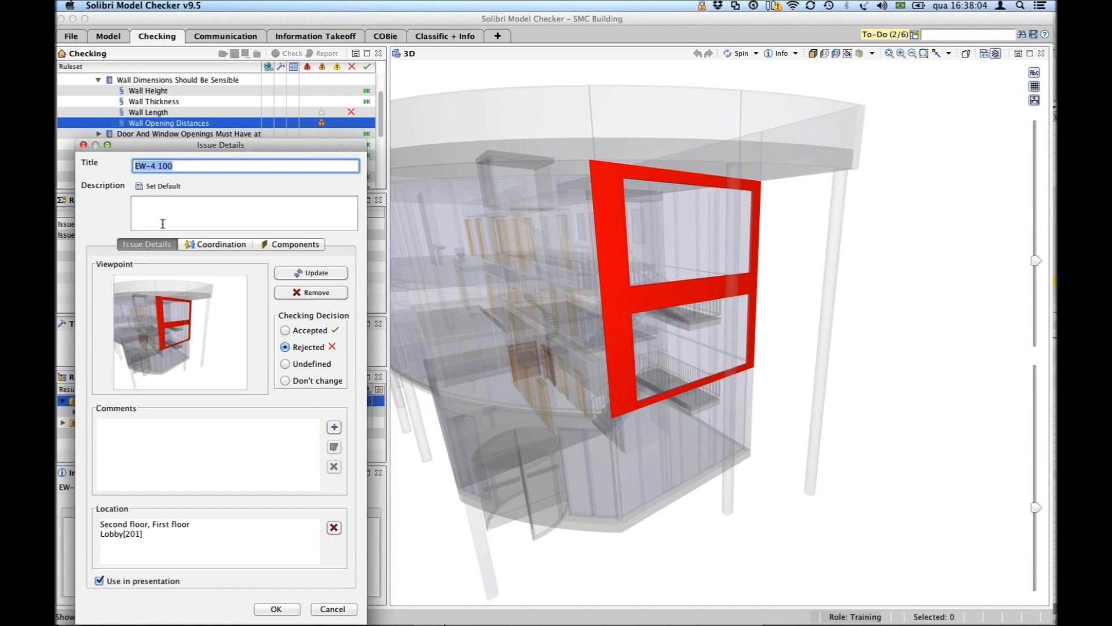
click(141, 186)
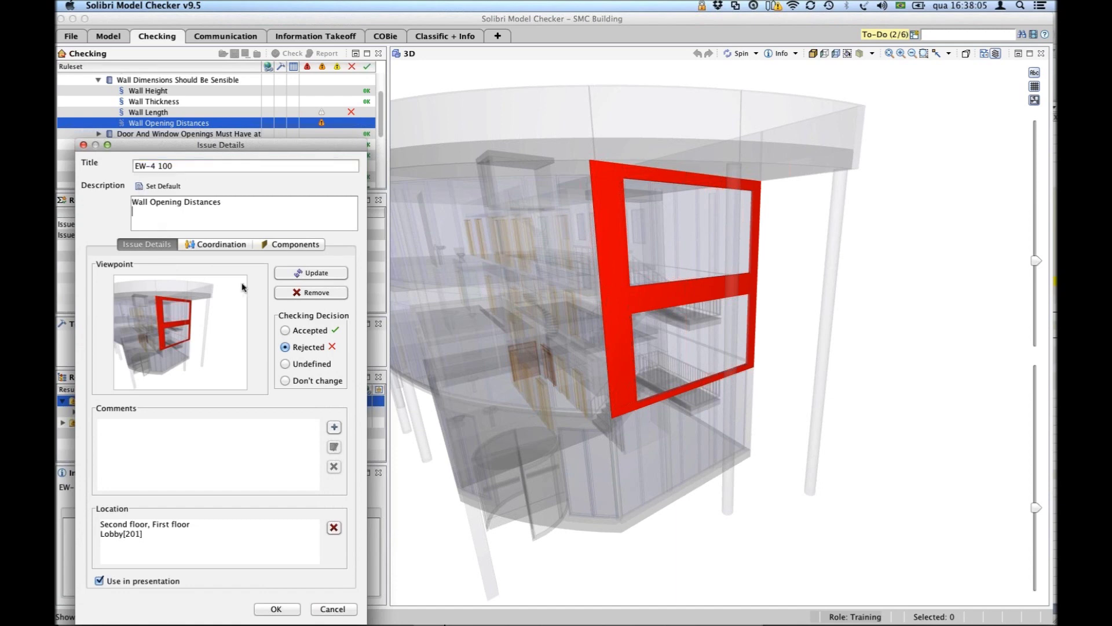
click(277, 609)
Zoom to the EW-5 100 wall and add a slide for this result with the Rejected decision.
click(64, 423)
click(100, 425)
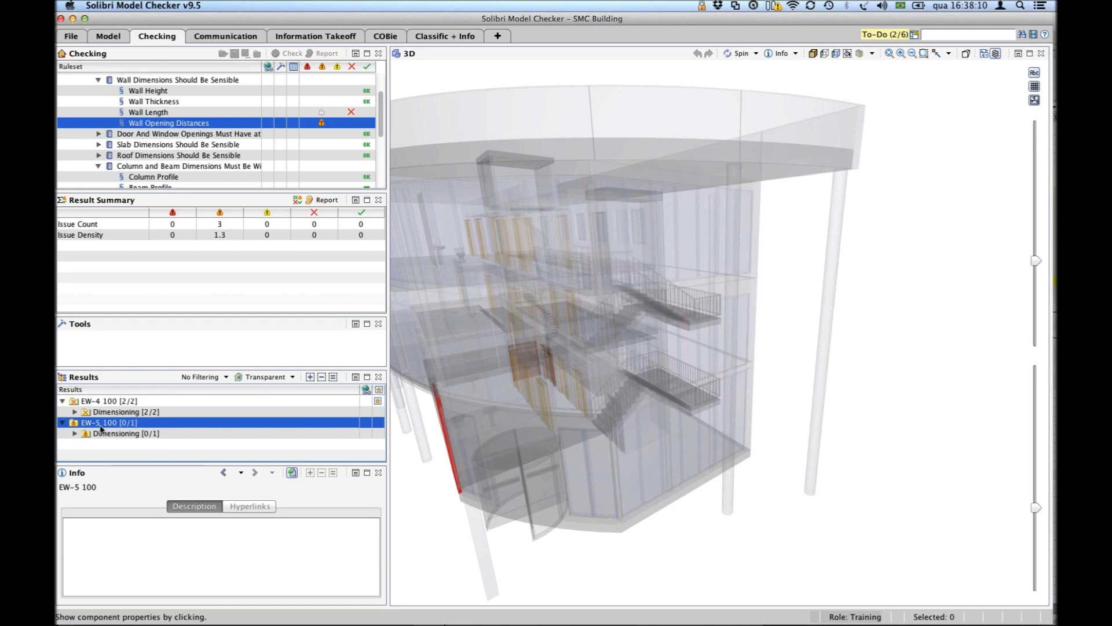
double_click(100, 425)
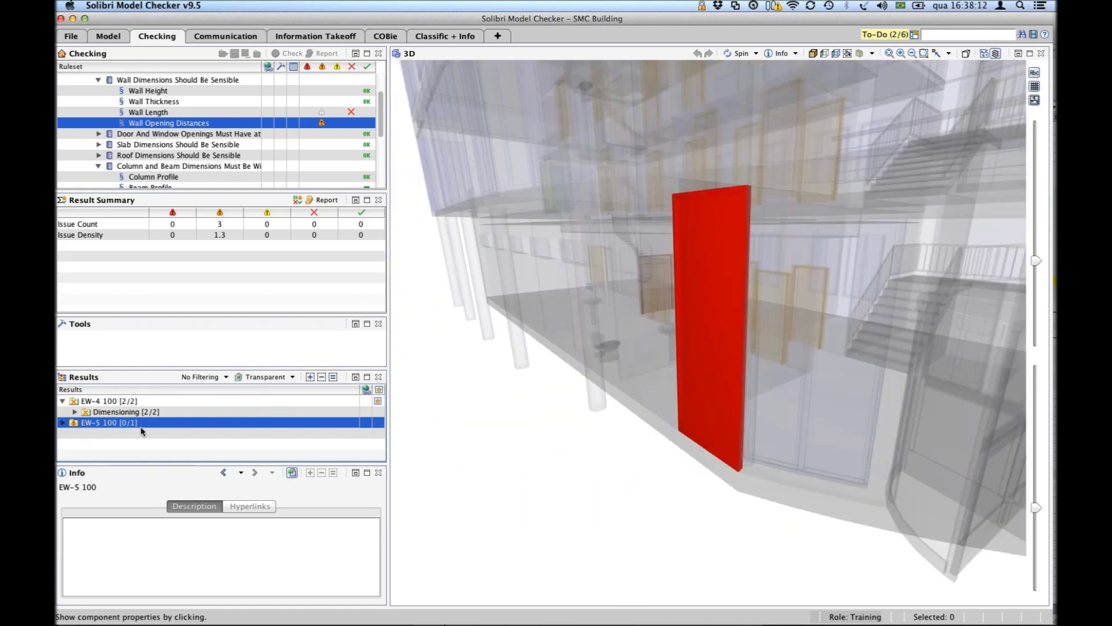
right_click(140, 430)
click(161, 446)
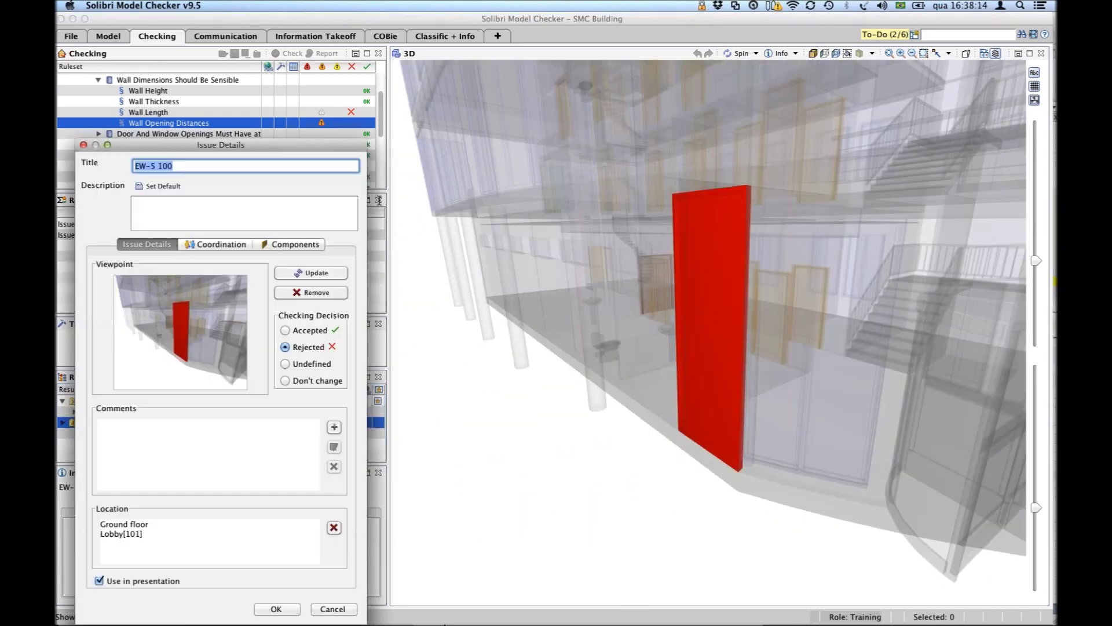
click(288, 609)
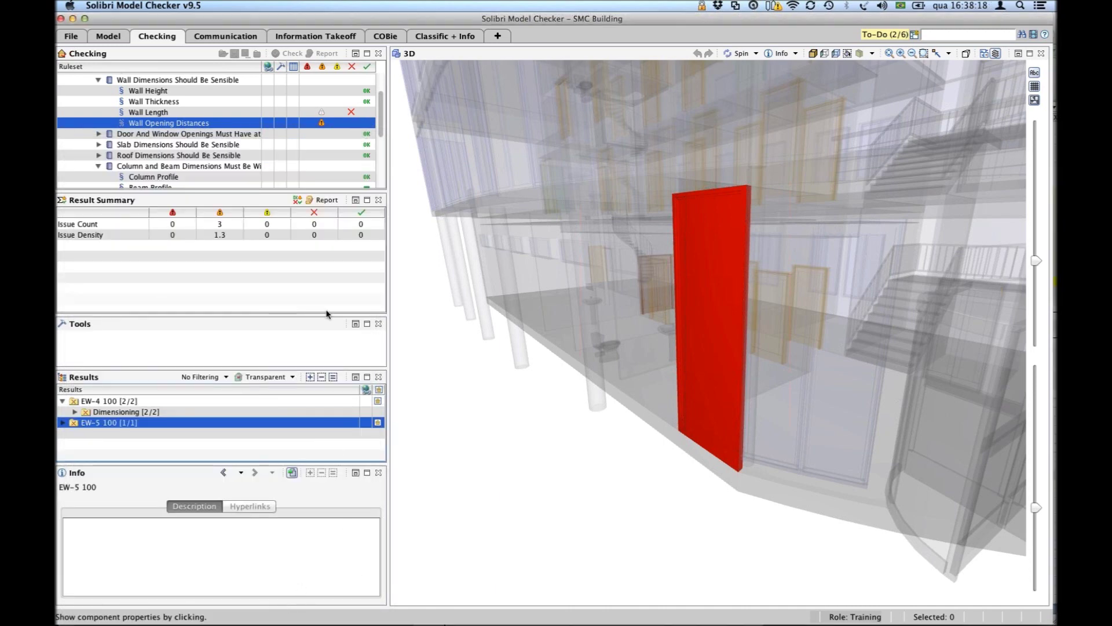
View the EW-5 wall in the context of the building, and collapse the Component Dimensions and Component Check rulesets.
scroll(725, 357, down, 10)
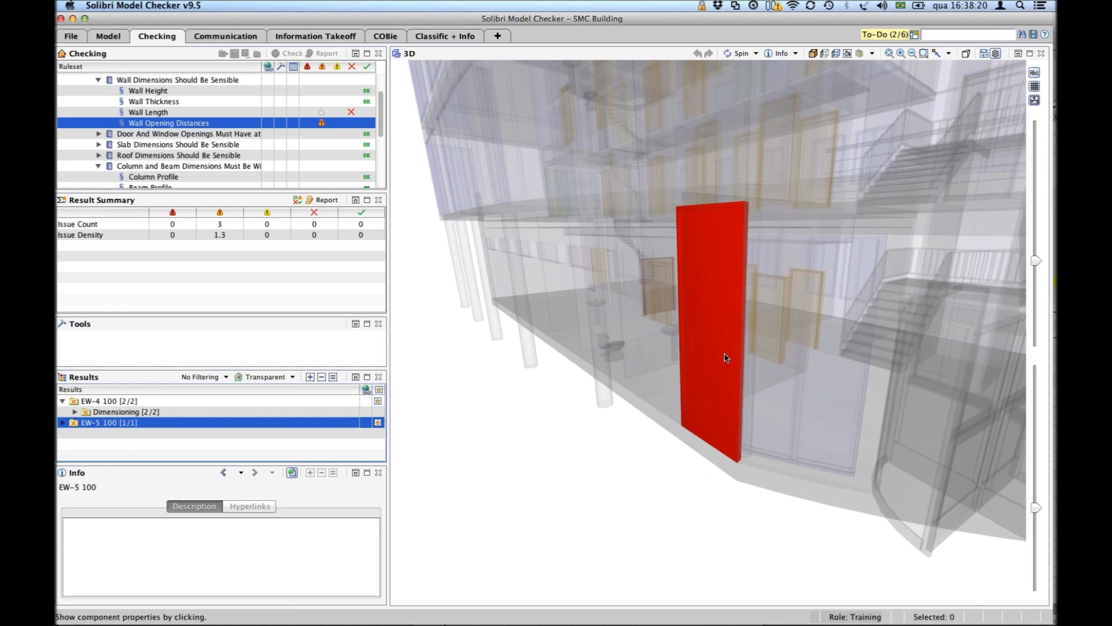
middle_drag(726, 394, 690, 450)
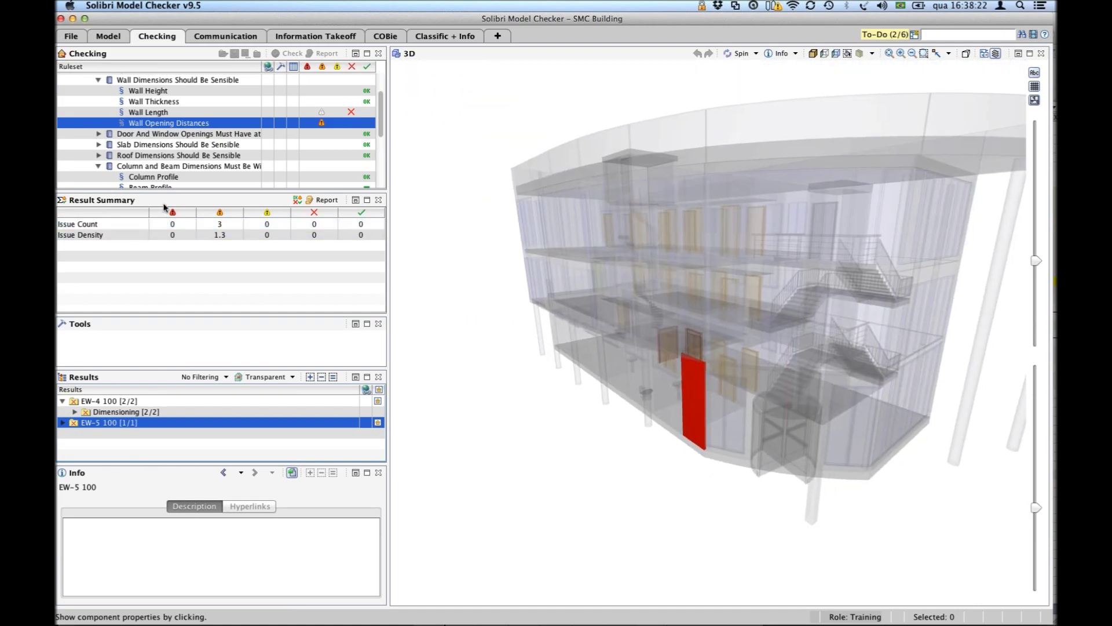
scroll(382, 112, down, 5)
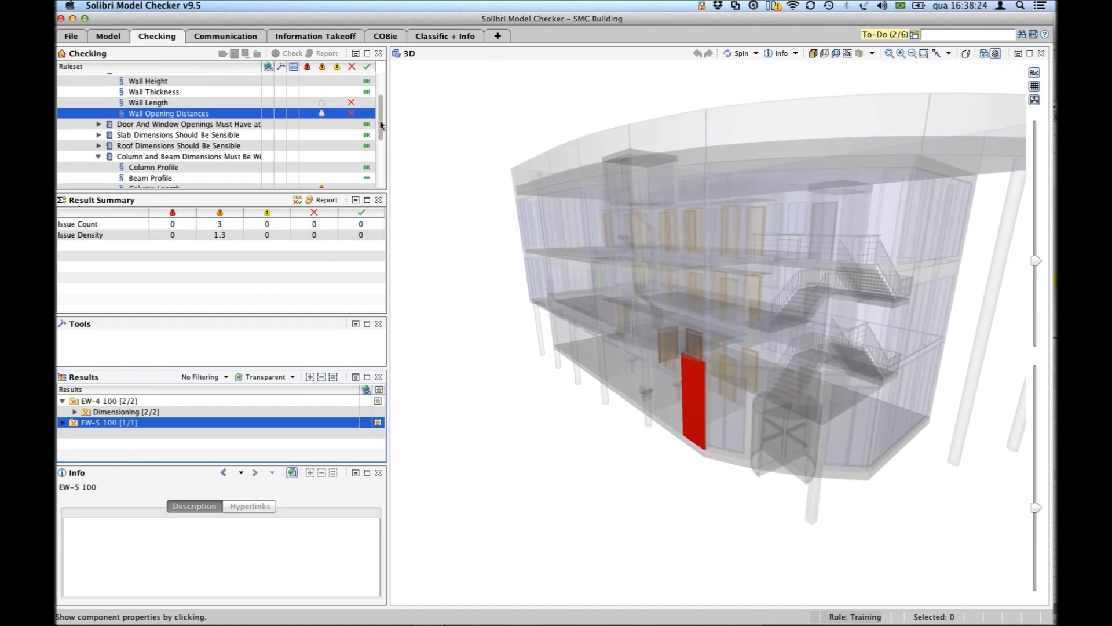
scroll(338, 117, up, 5)
drag(381, 135, 381, 90)
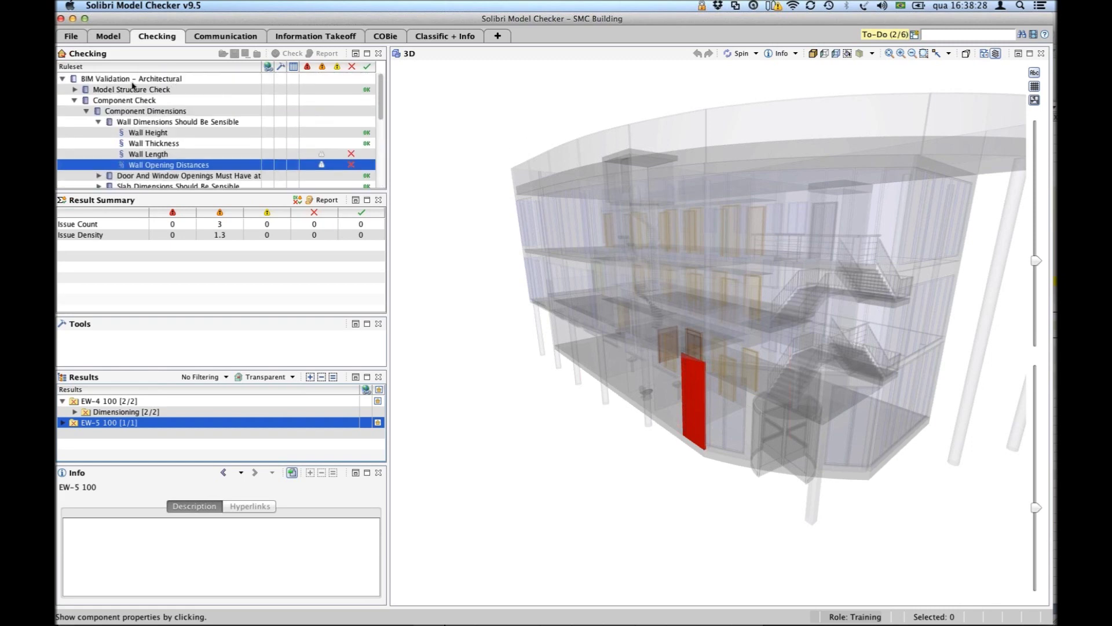
click(85, 110)
click(74, 101)
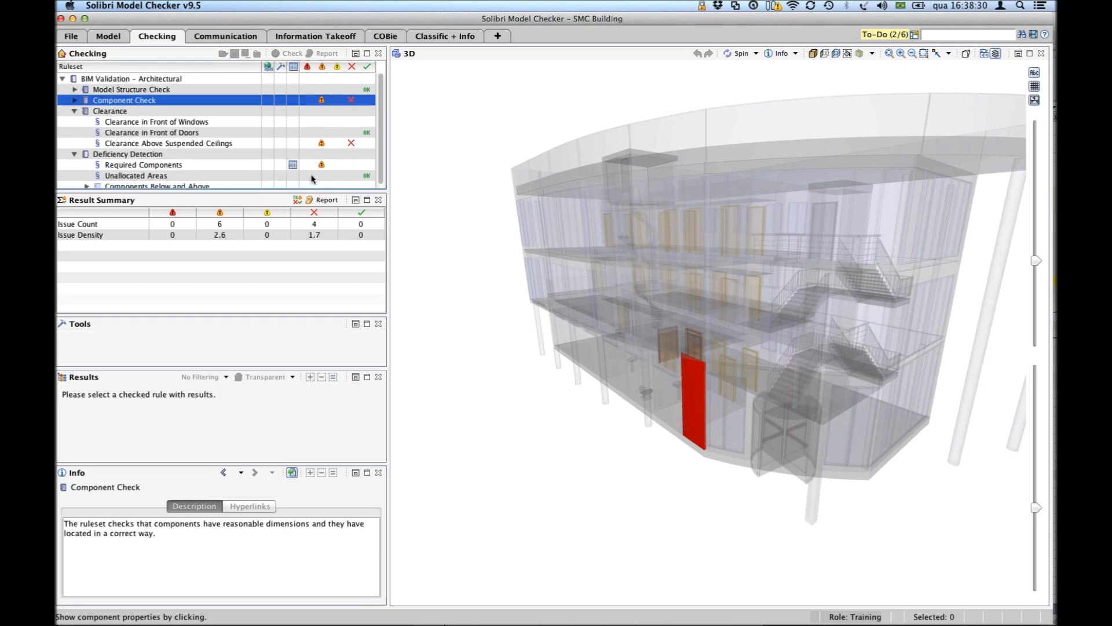
Expand the Components Below and Above ruleset under Deficiency Detection and enable it for checking.
drag(381, 139, 382, 165)
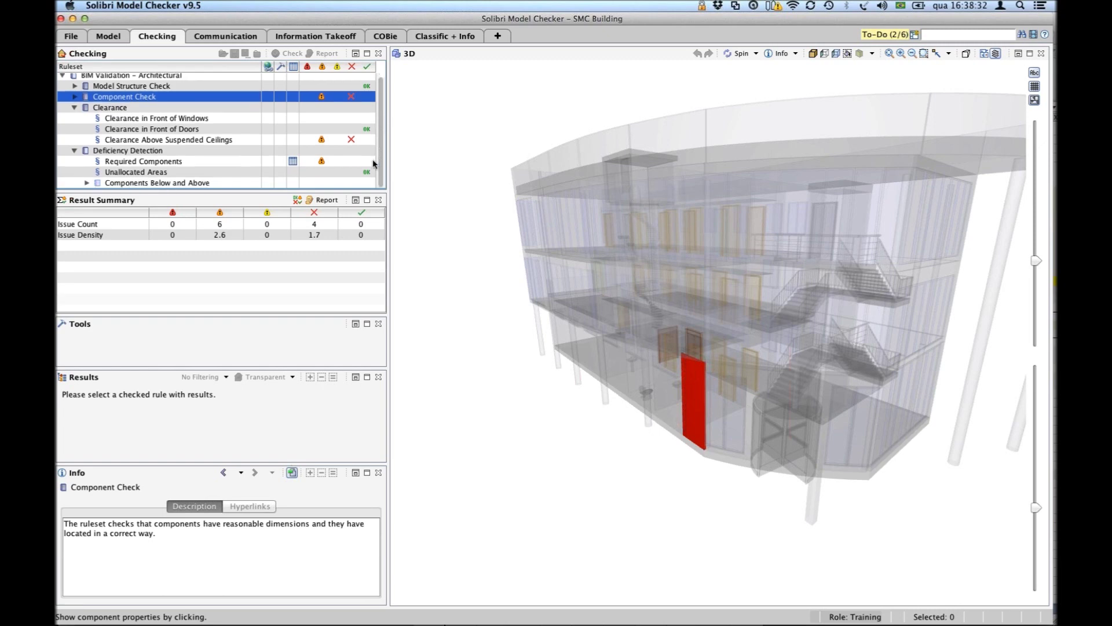
click(188, 183)
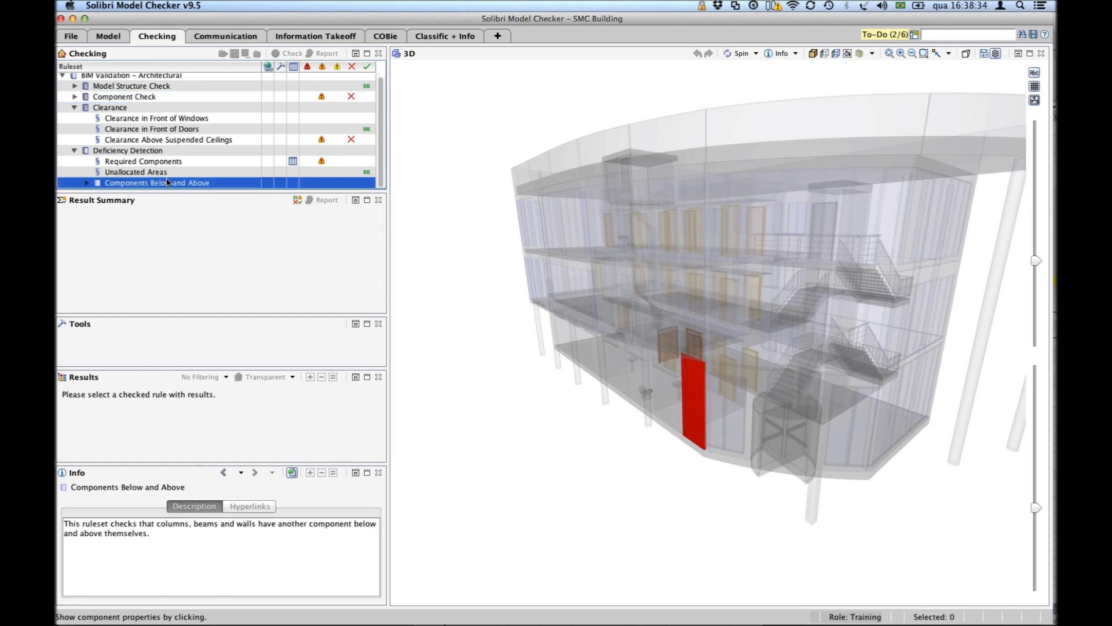
click(86, 183)
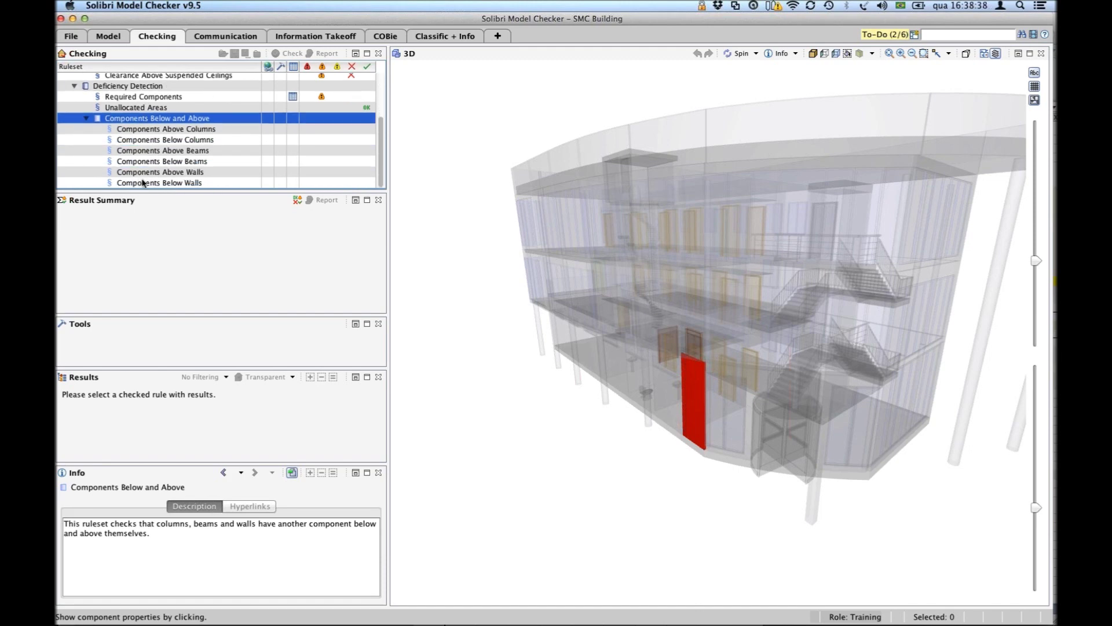
right_click(162, 119)
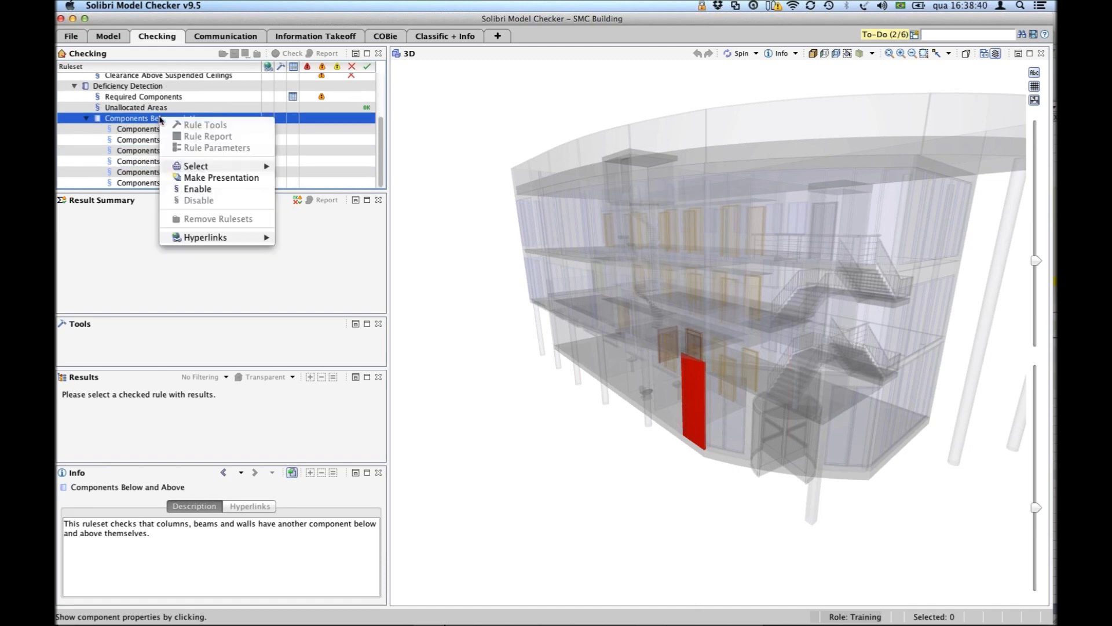
click(208, 189)
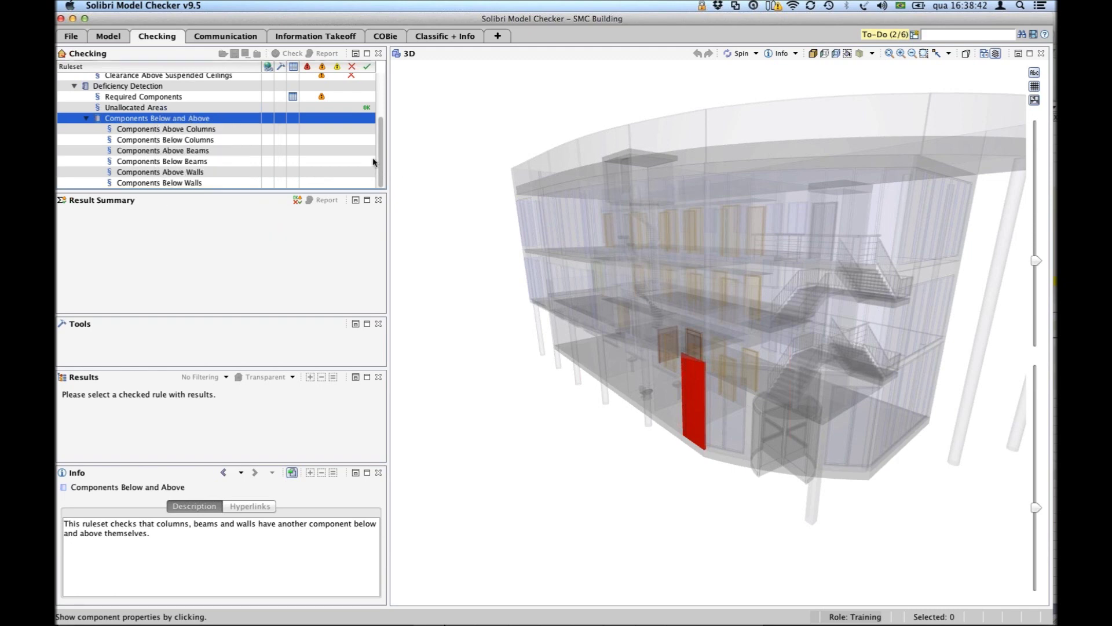
drag(377, 138, 377, 74)
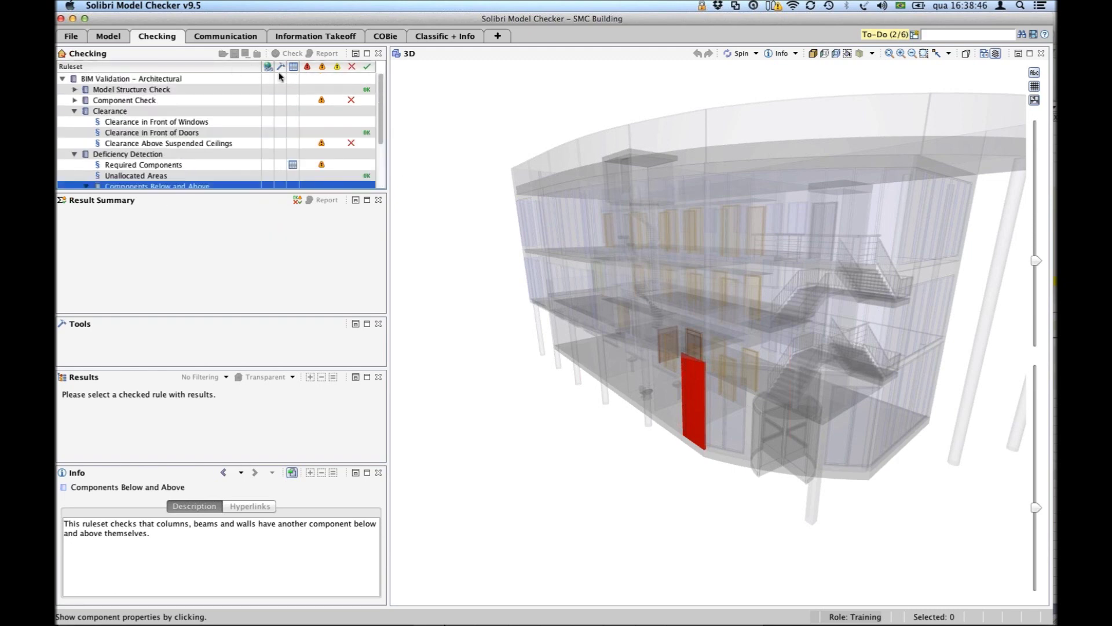
mouse_move(381, 139)
mouse_down()
mouse_move(381, 191)
mouse_move(377, 119)
mouse_up()
Start a new issue presentation in the communication view and name it "Ocorrencias Checagem Inicial", leaving the prefix empty.
click(240, 40)
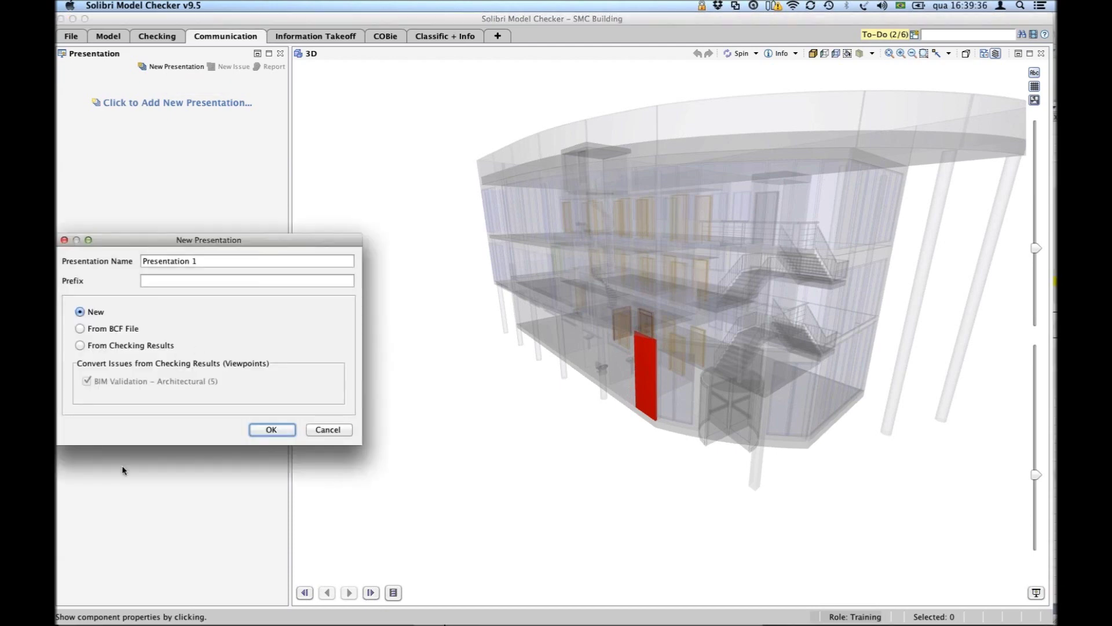
drag(161, 246, 345, 244)
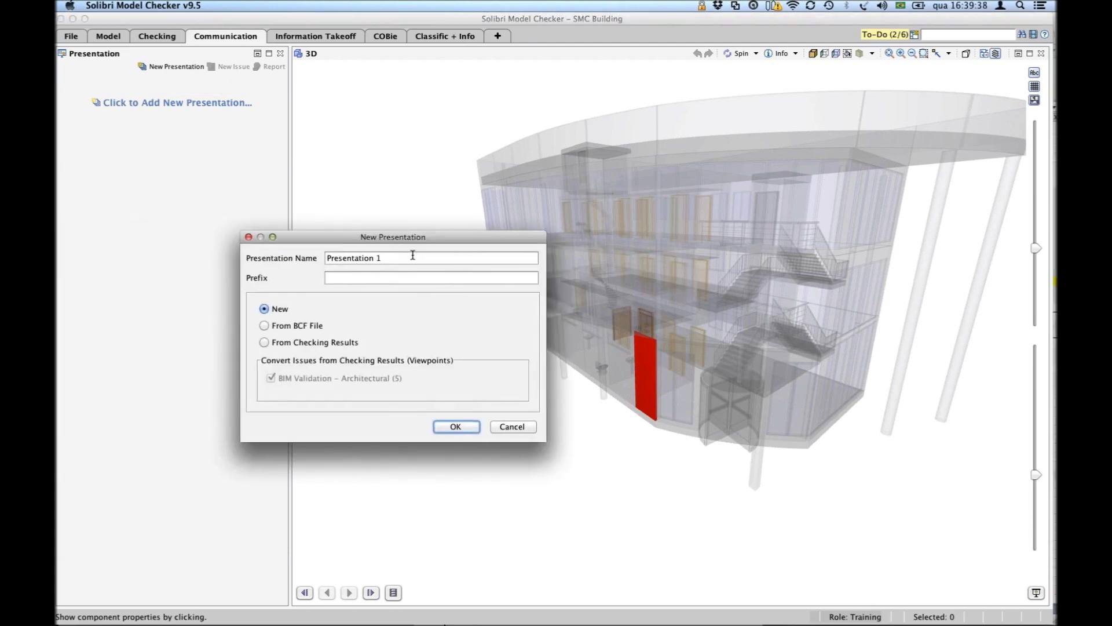
drag(412, 253, 313, 255)
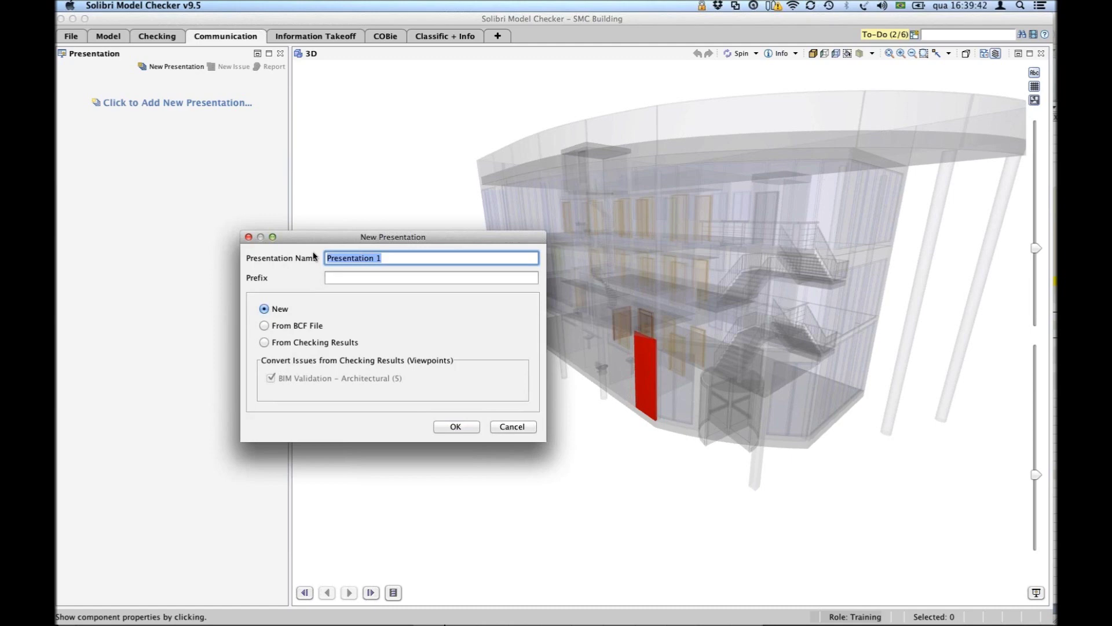
text(Ocorrencias Chec)
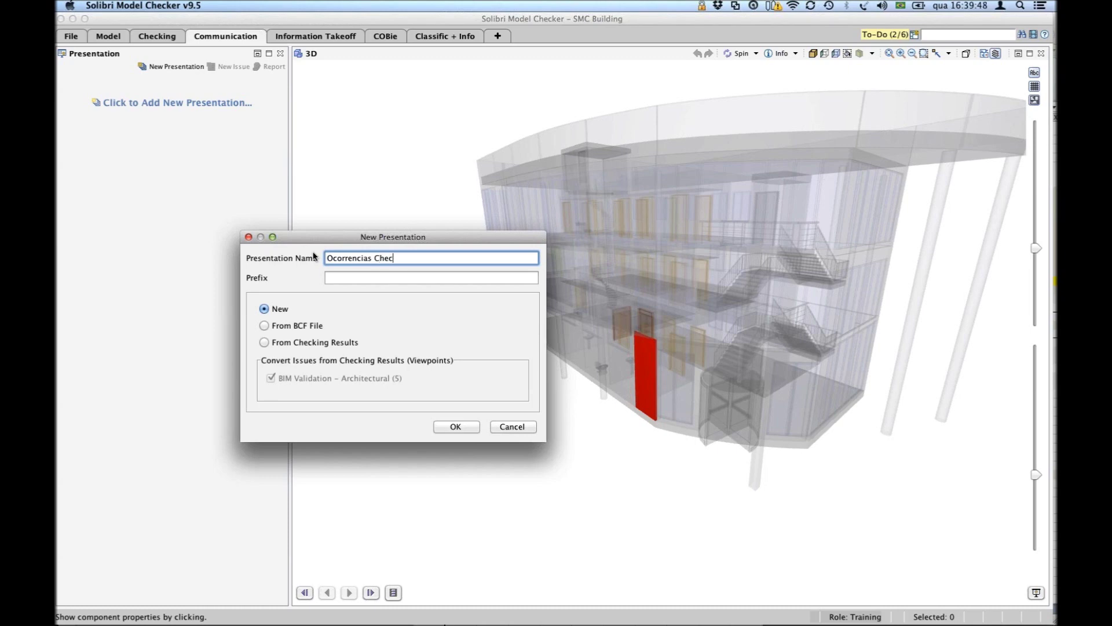
text(agem Inicial)
key(Tab)
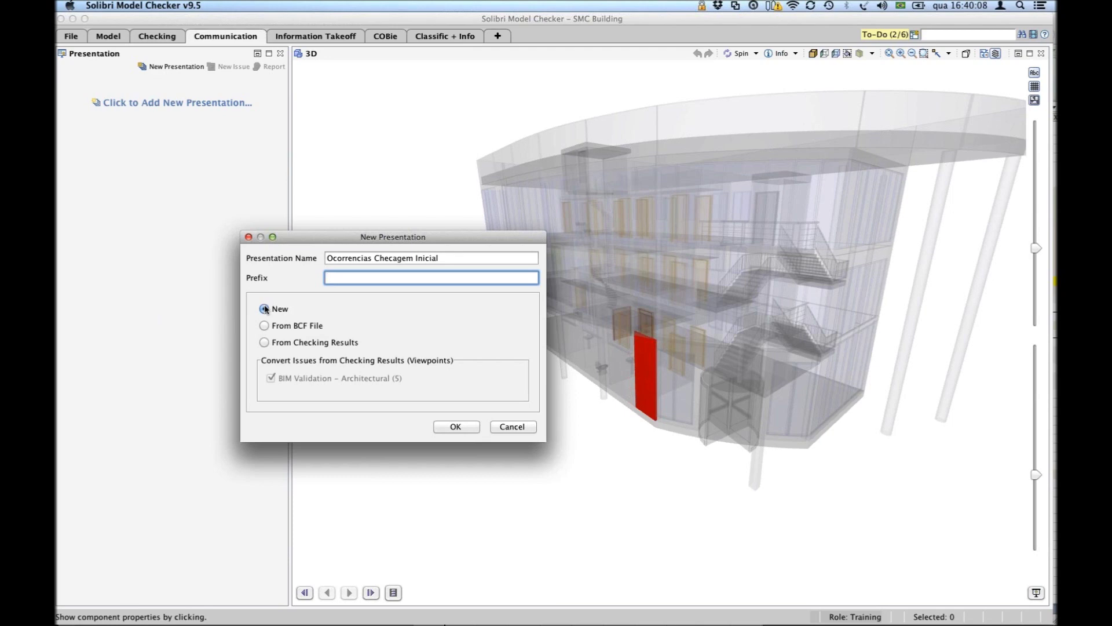
Create the presentation from the checking results, converting the issues of BIM Validation - Architectural.
click(265, 326)
click(275, 345)
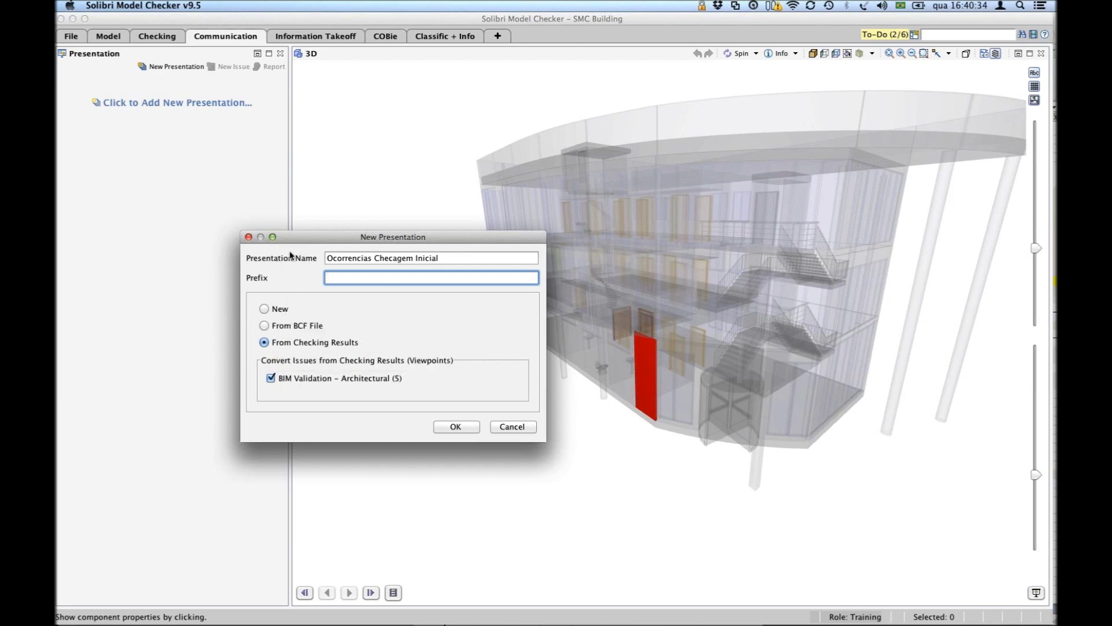
drag(305, 237, 410, 167)
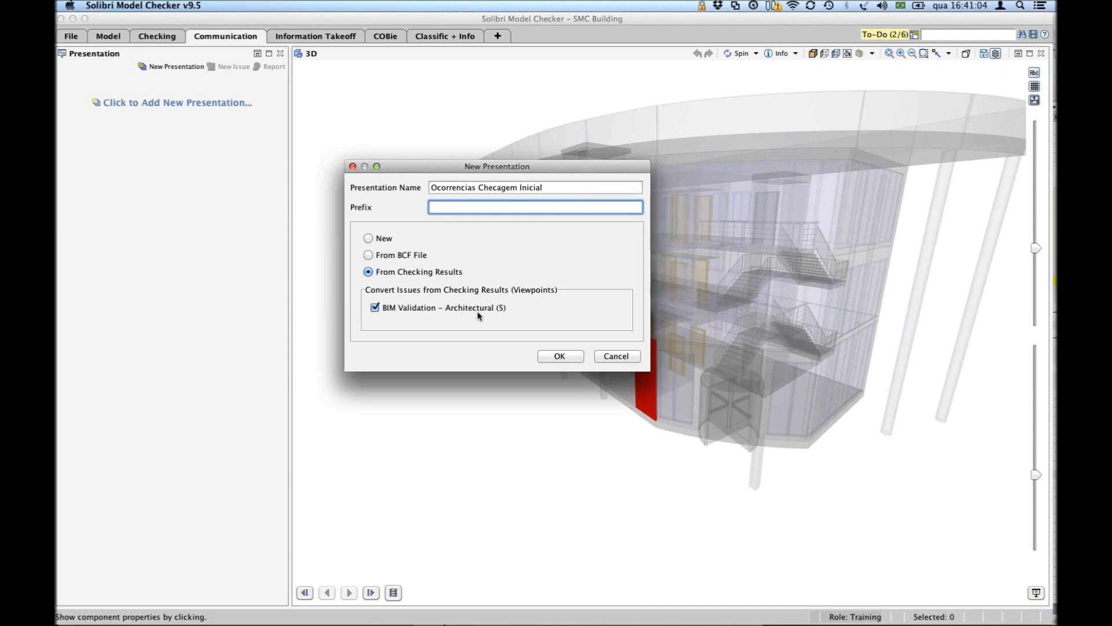
click(560, 357)
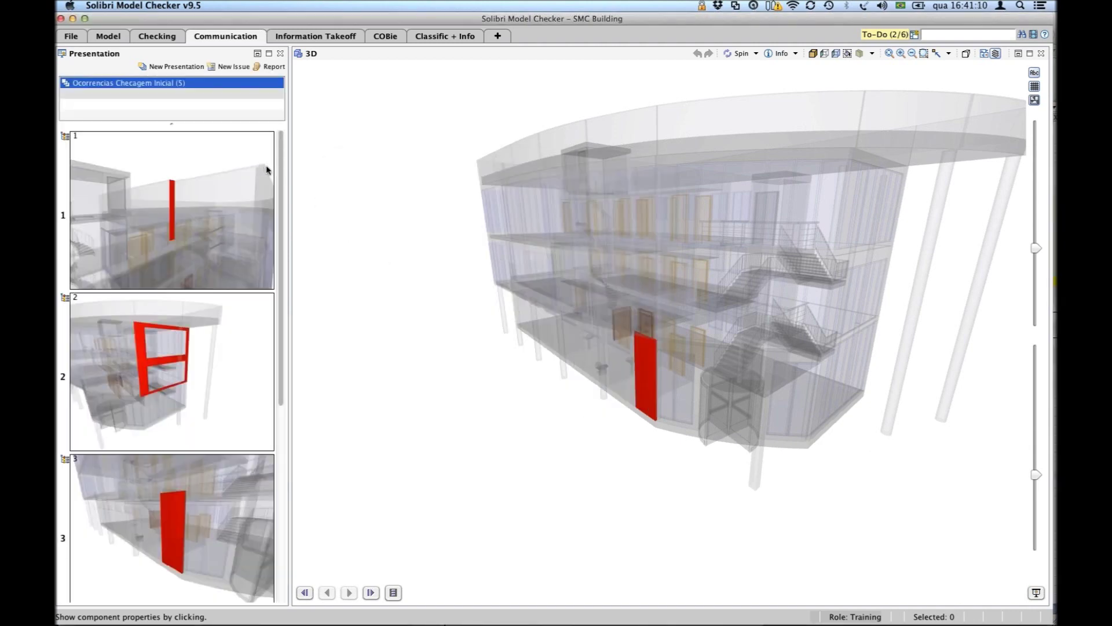
Review the presentation's slides for the wall length, EW-4 100, EW-5 100 and suspended ceiling issues.
drag(281, 183, 277, 157)
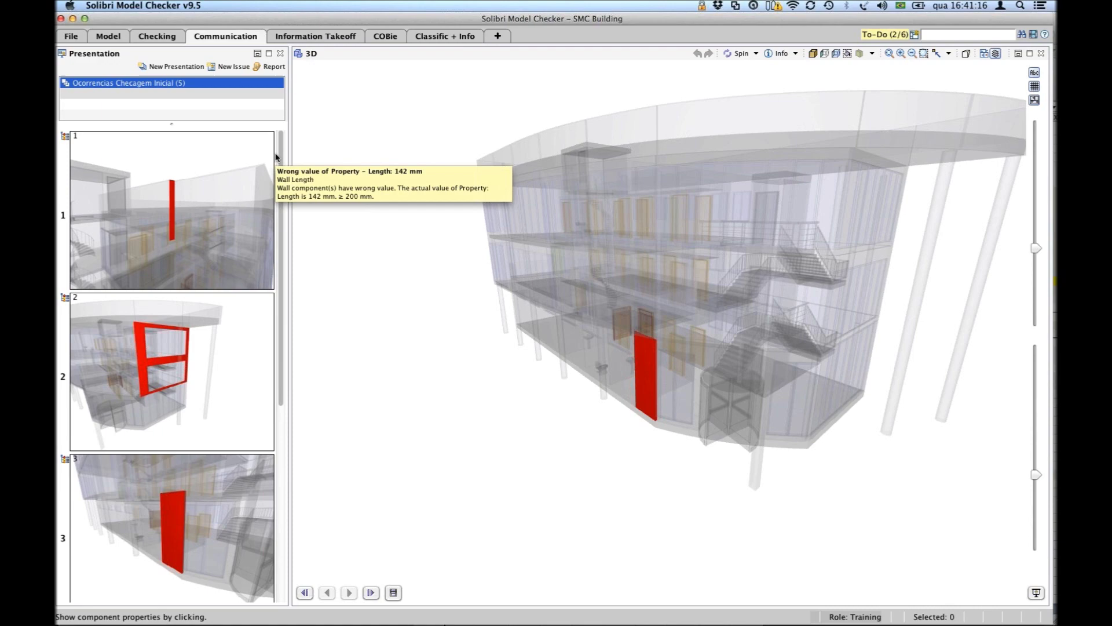
click(173, 222)
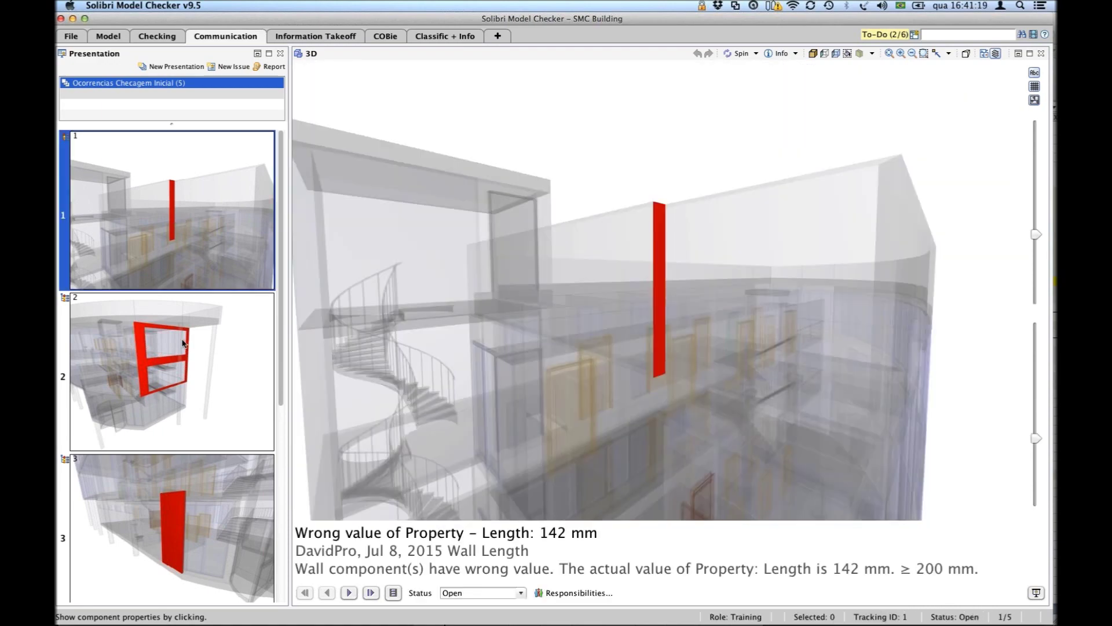
click(184, 357)
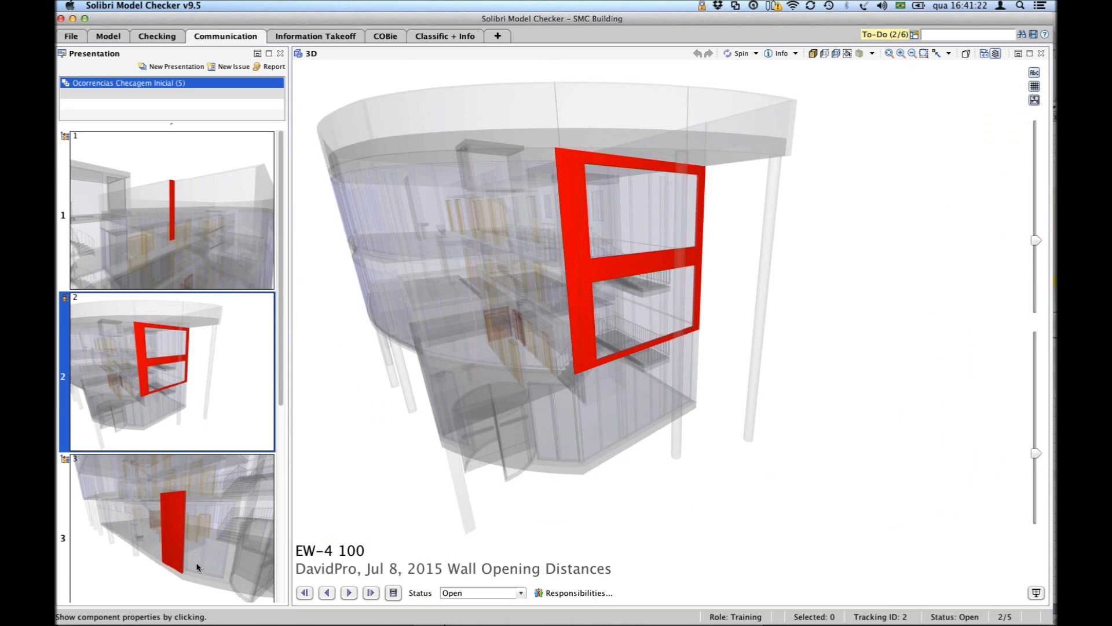
click(197, 568)
scroll(217, 485, down, 3)
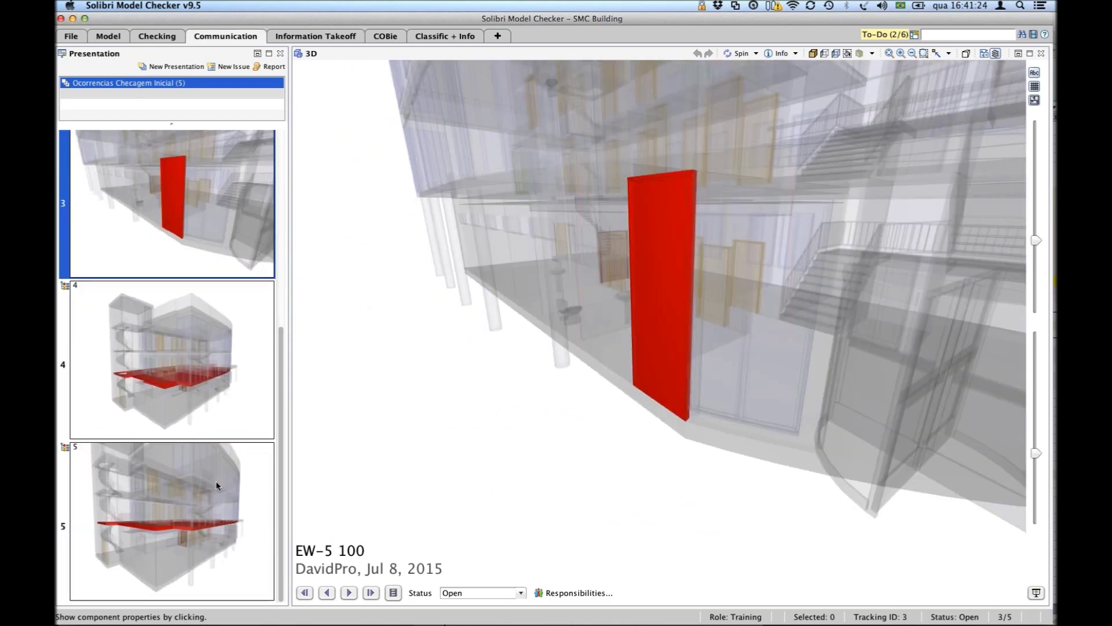
click(206, 491)
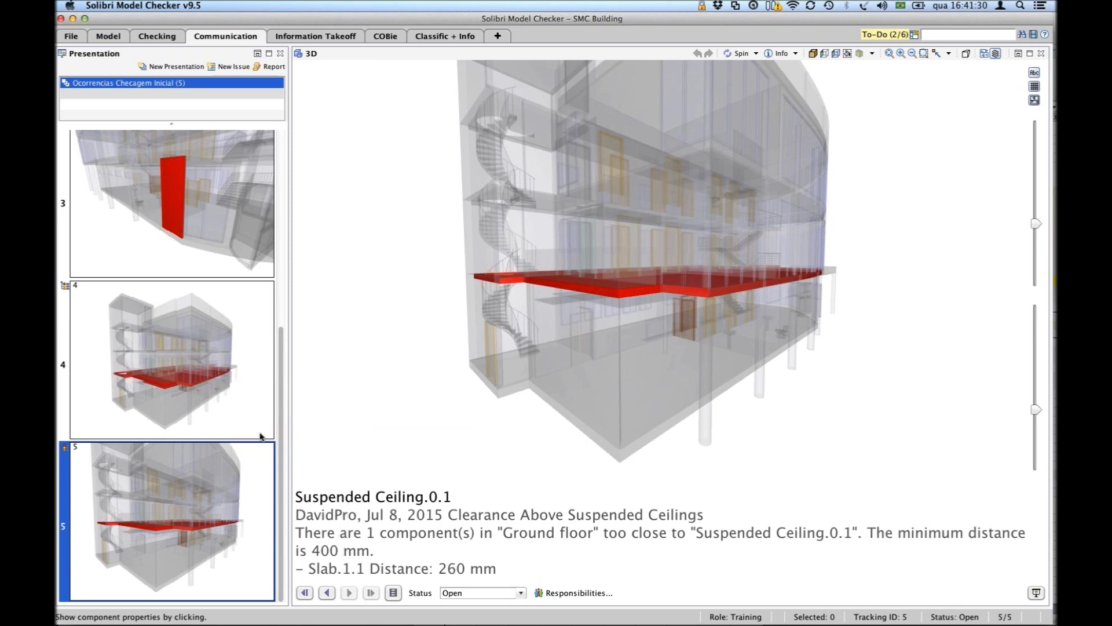
Review the presentation's slides again, covering the suspended ceiling, EW-4 100, EW-5 100 and wall length issues.
click(232, 395)
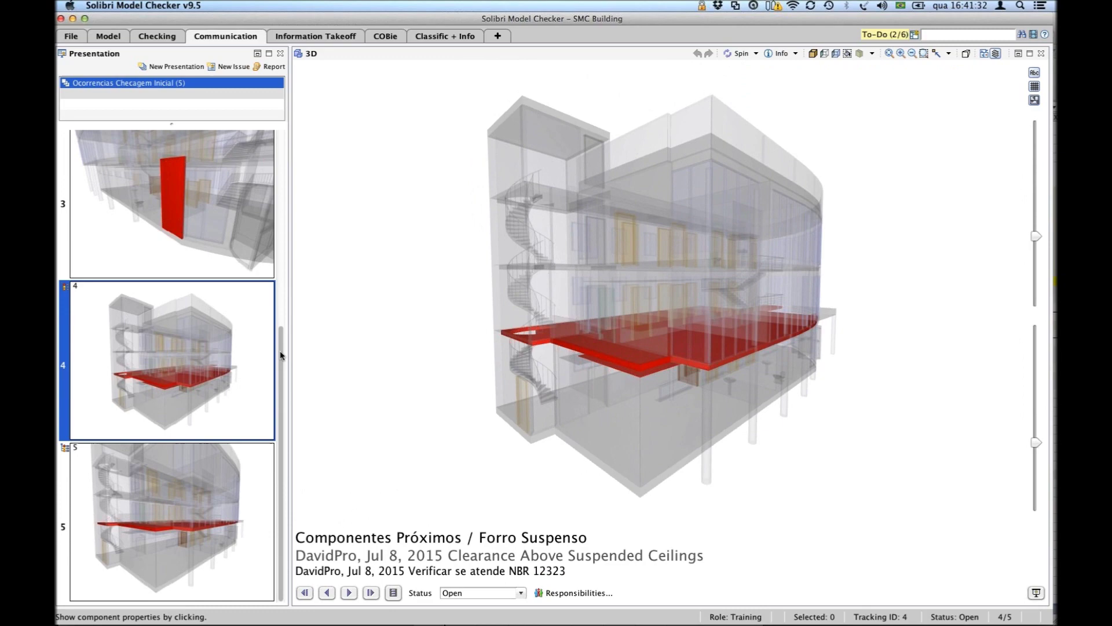
scroll(272, 290, up, 5)
click(151, 232)
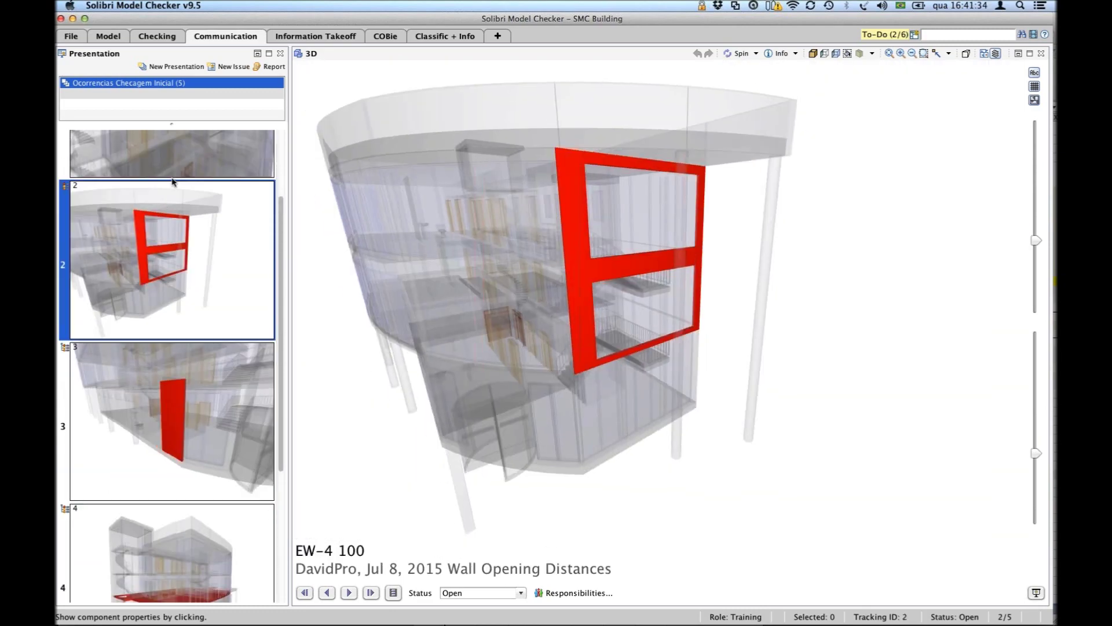
click(176, 169)
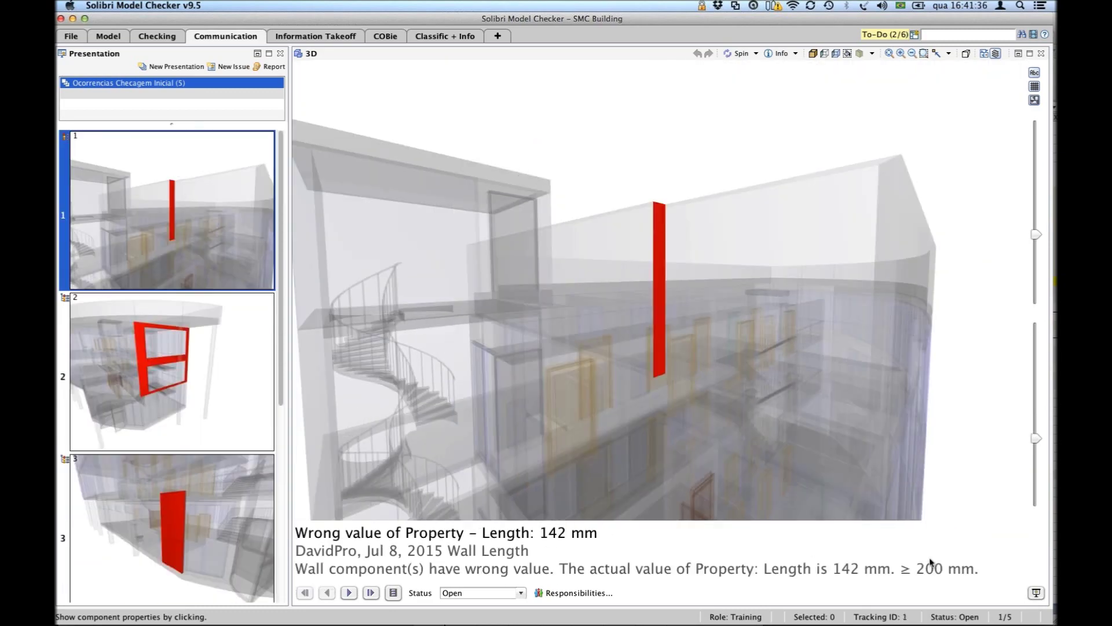
click(179, 401)
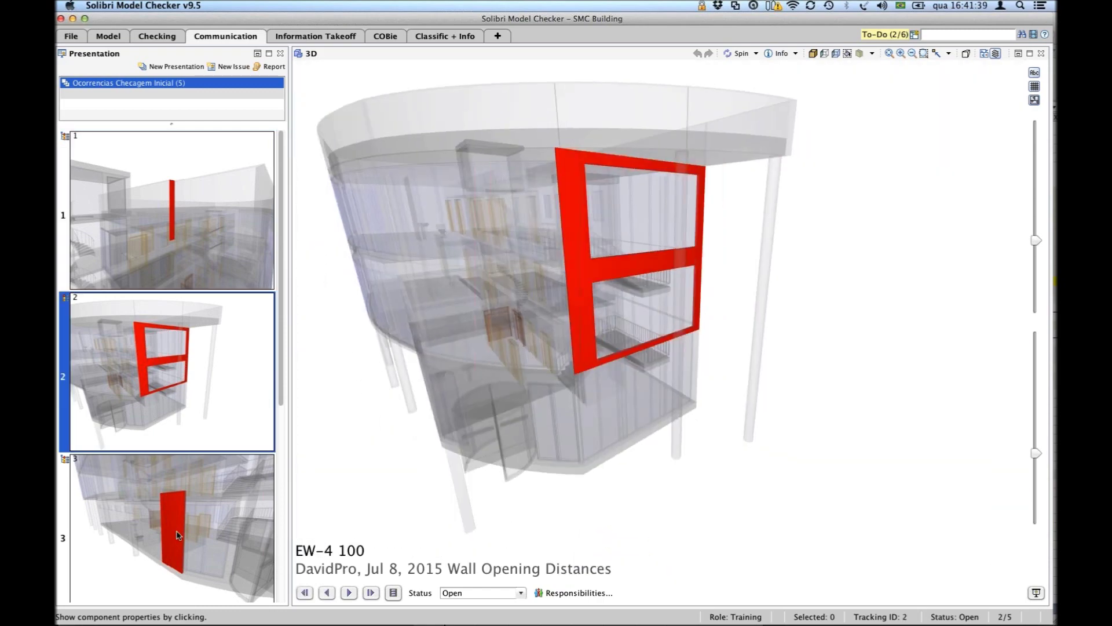
click(178, 536)
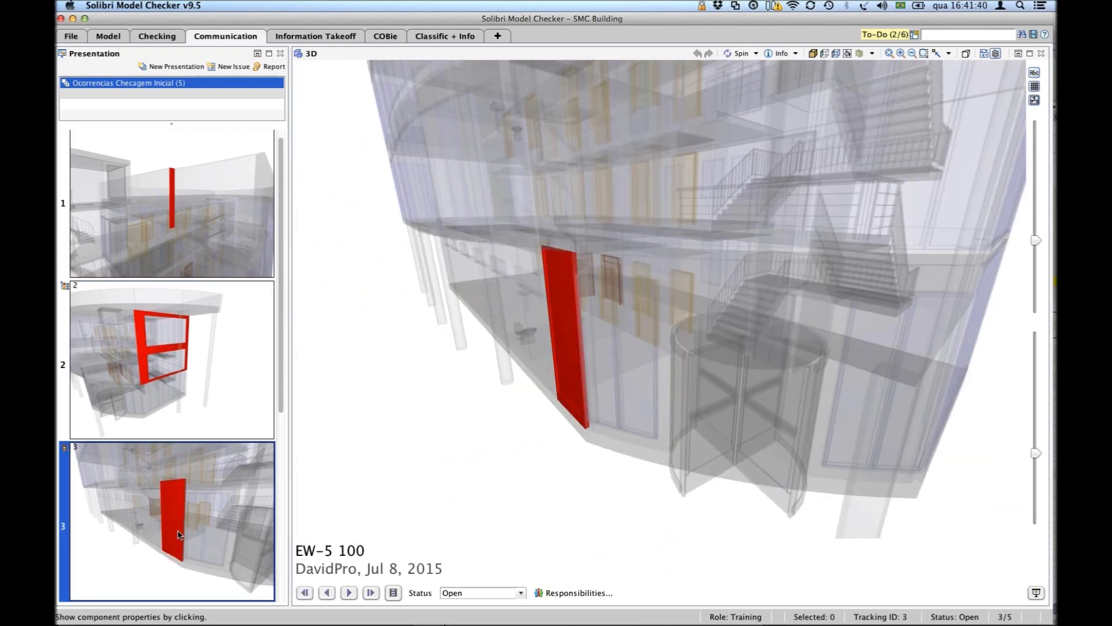
drag(280, 345, 283, 239)
click(207, 233)
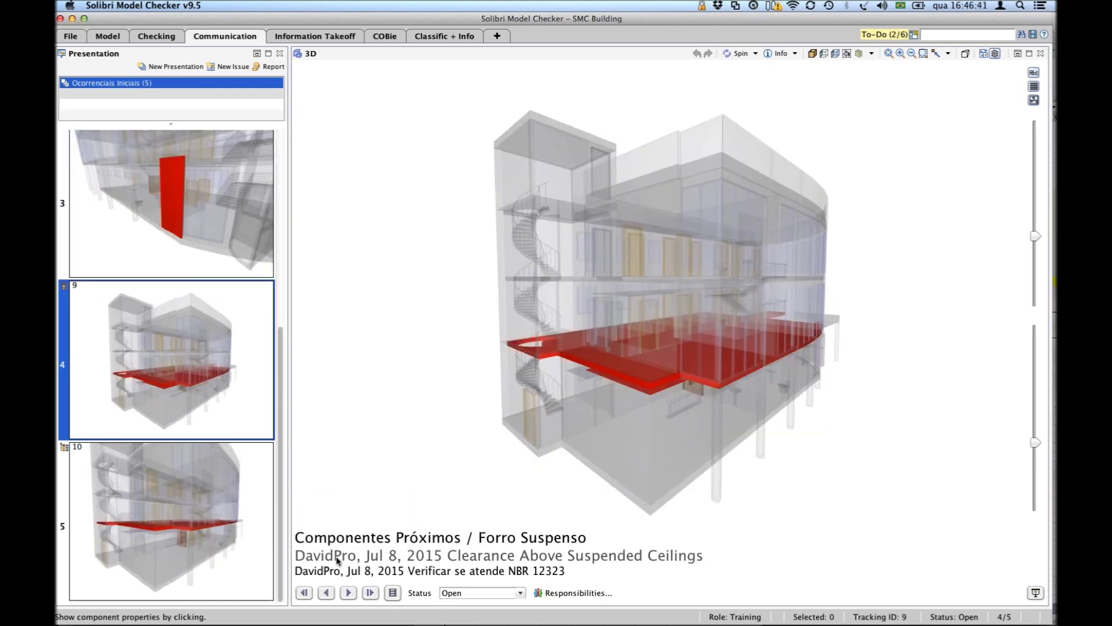
drag(280, 536, 212, 228)
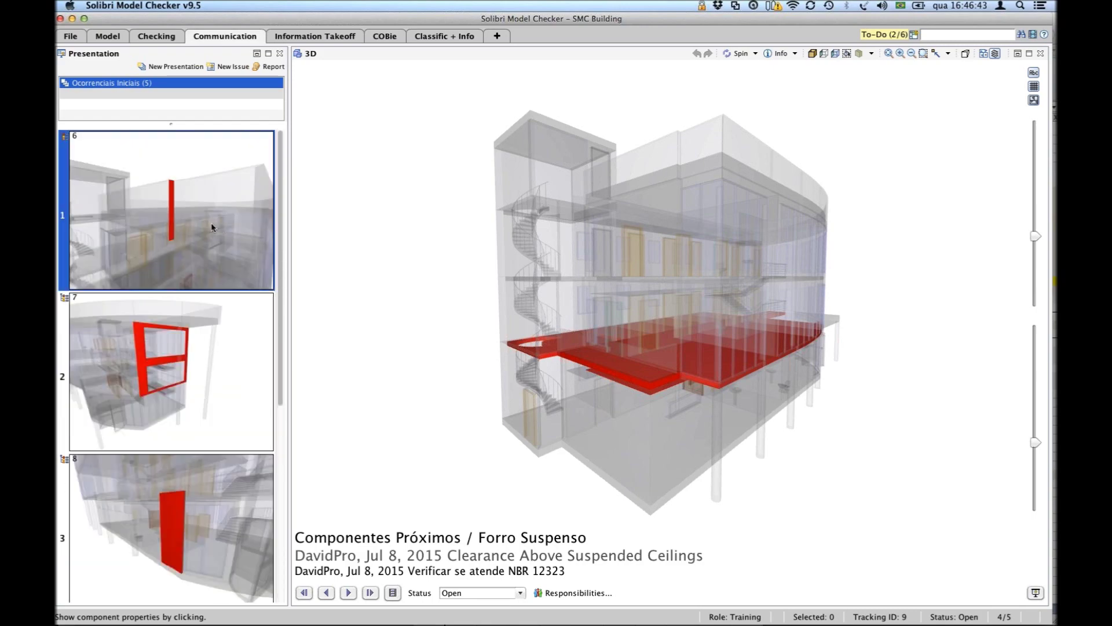
Browse the Ocorrenciais Iniciais slides forward and backward through the ceiling and EW-5 100 issues, and return to the first slide.
click(394, 593)
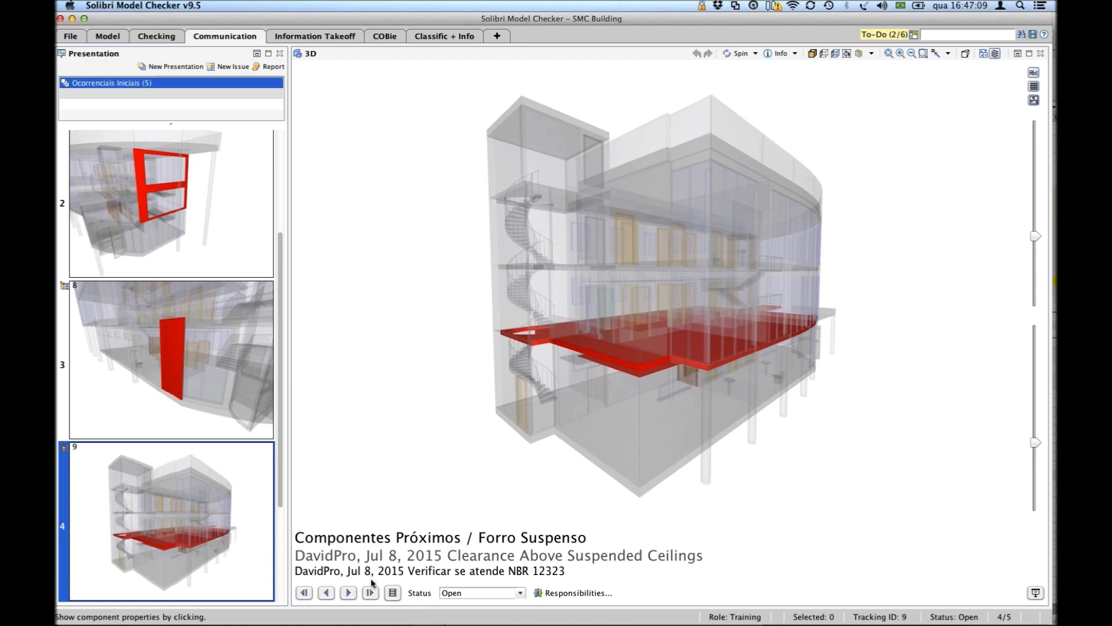
click(348, 593)
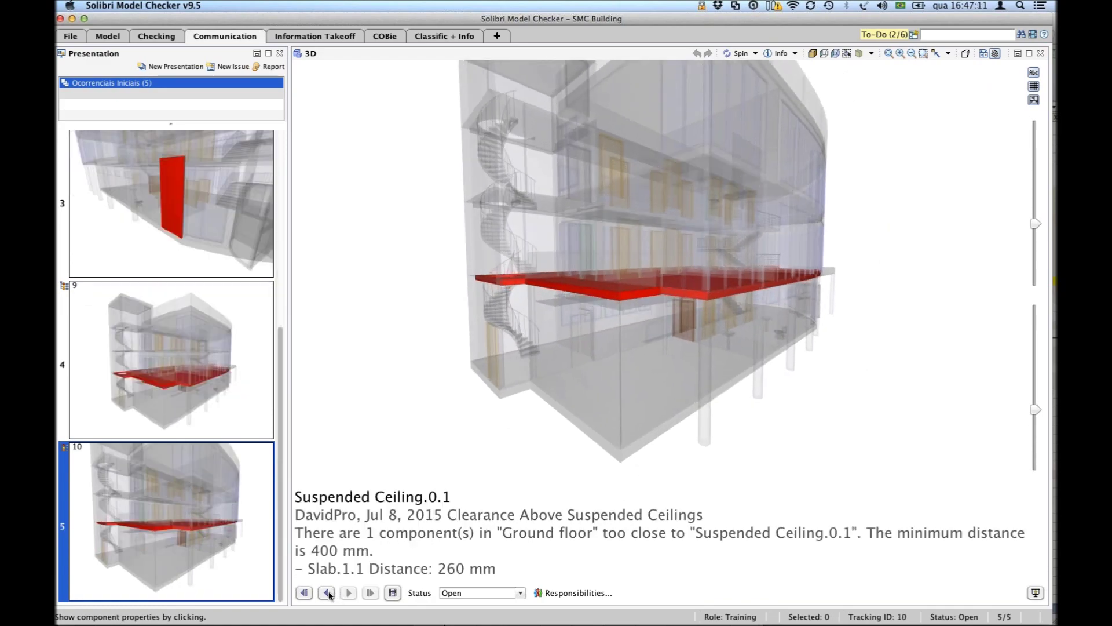
click(329, 593)
click(328, 592)
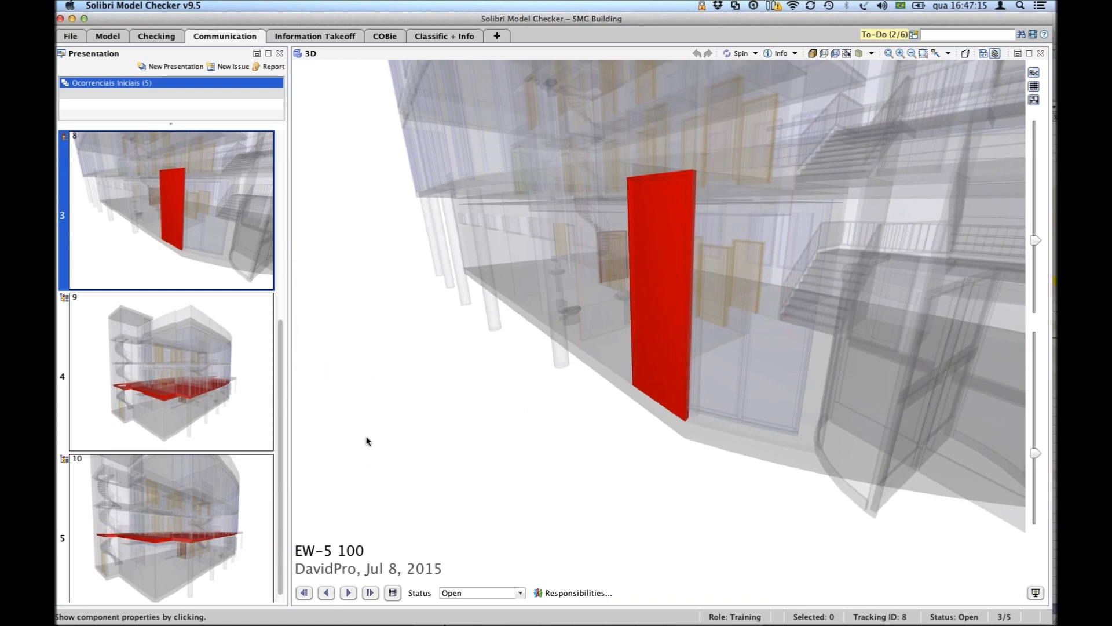
drag(281, 362, 290, 414)
click(192, 388)
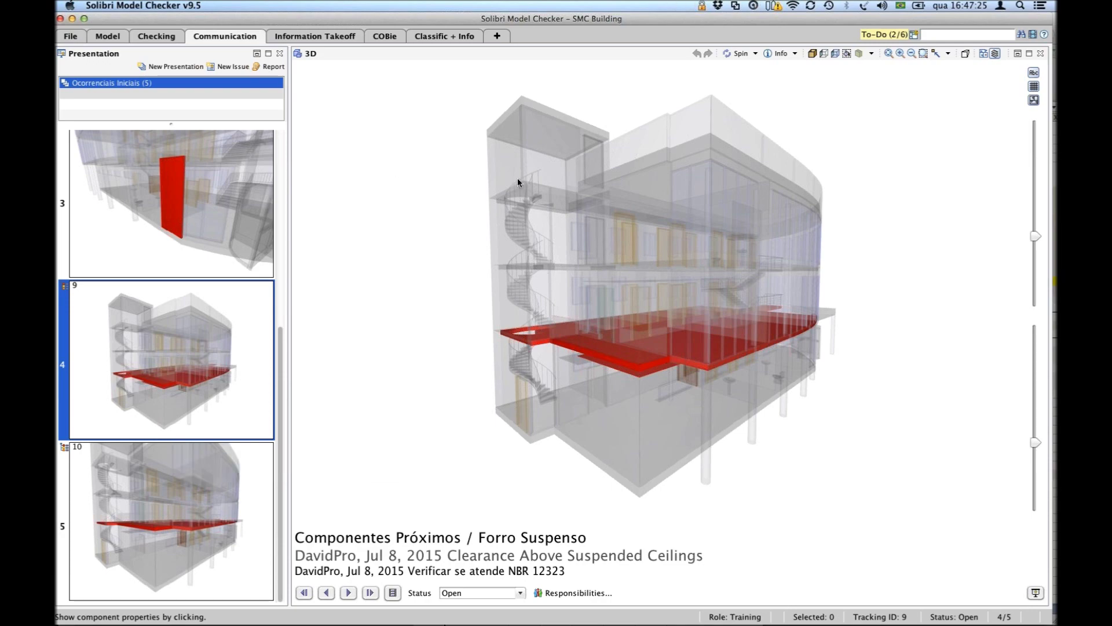
drag(281, 411, 272, 151)
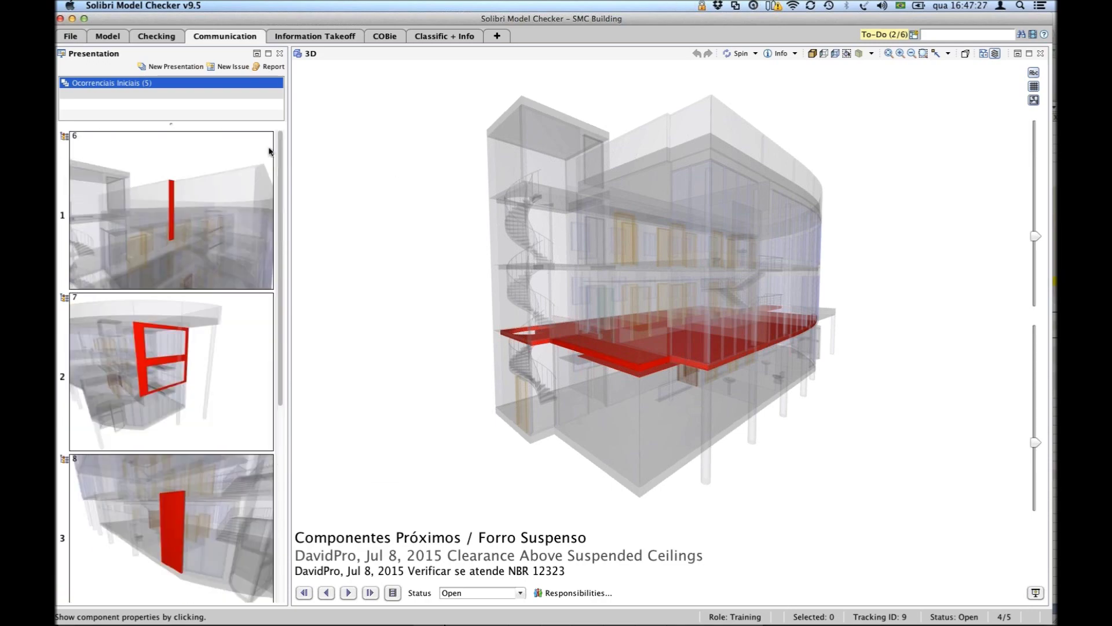
click(261, 175)
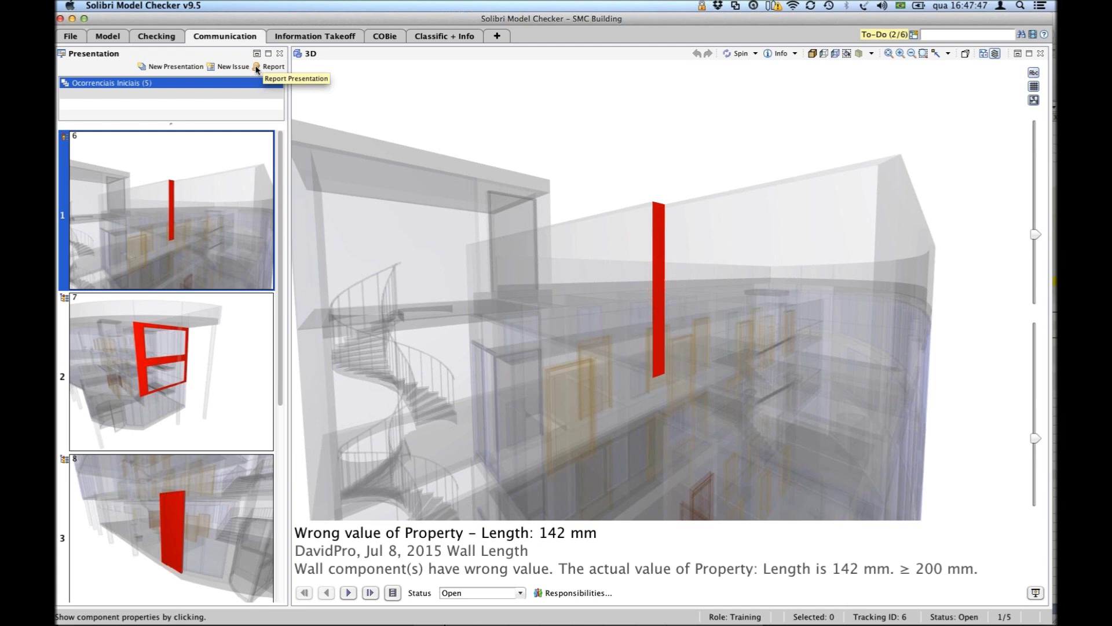
Open the report creation settings for the Ocorrenciais Iniciais presentation and move the dialog clear of the slides.
click(257, 67)
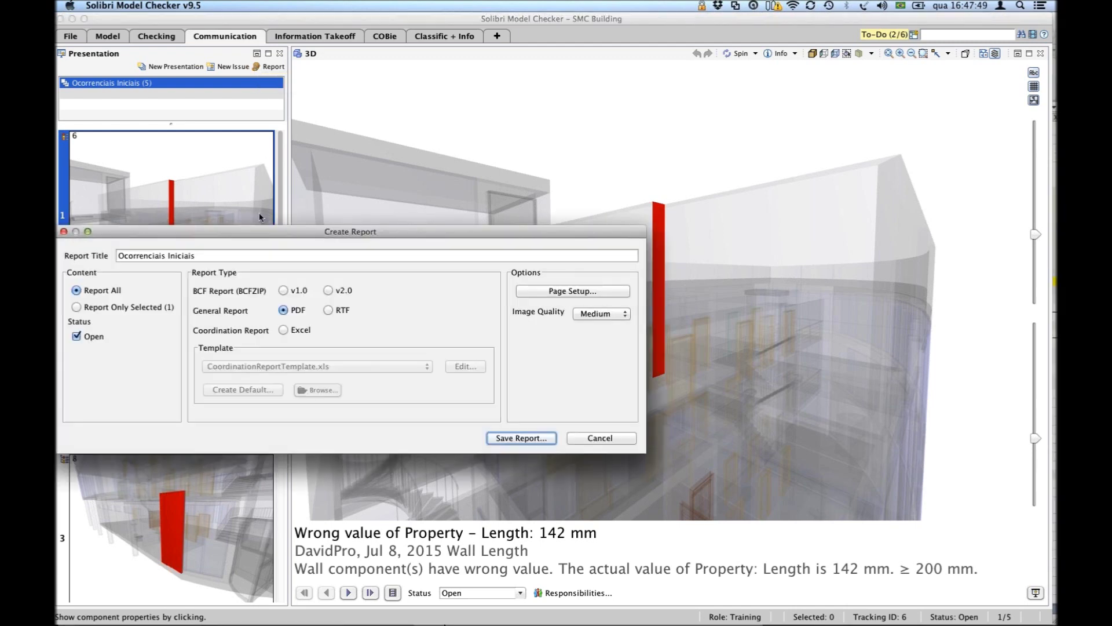
drag(279, 235, 406, 114)
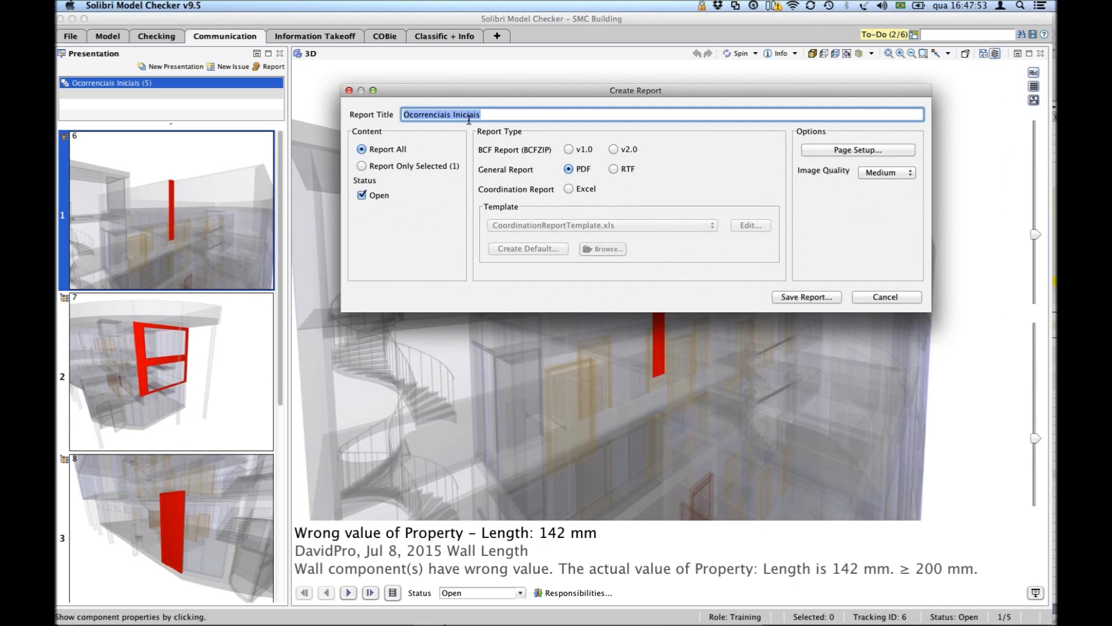
drag(475, 94, 476, 104)
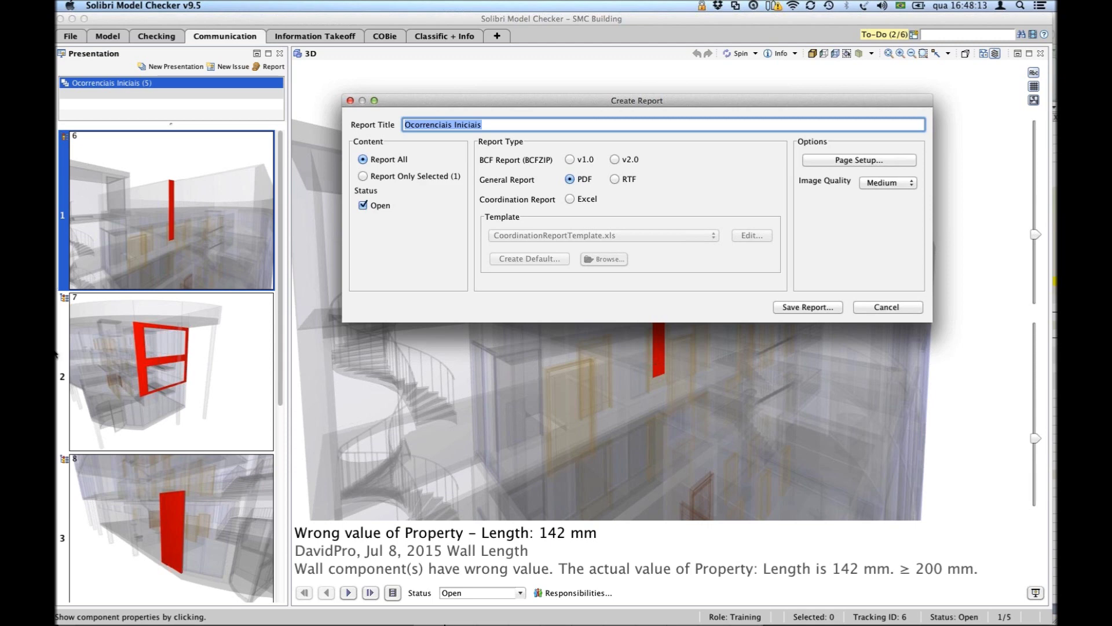
drag(421, 103, 471, 105)
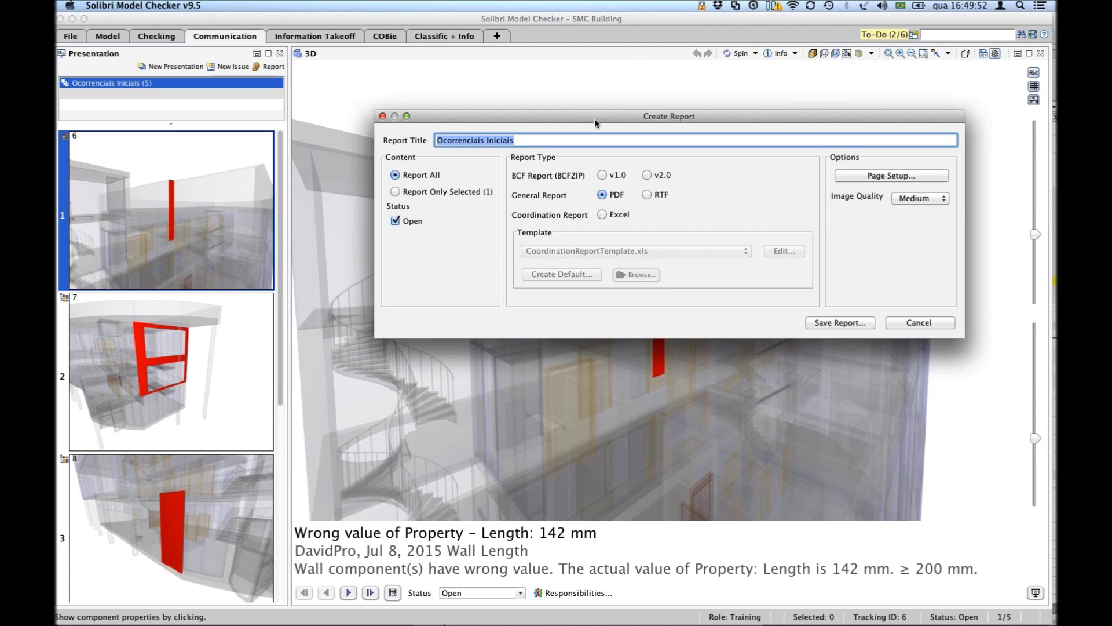
drag(546, 120, 584, 106)
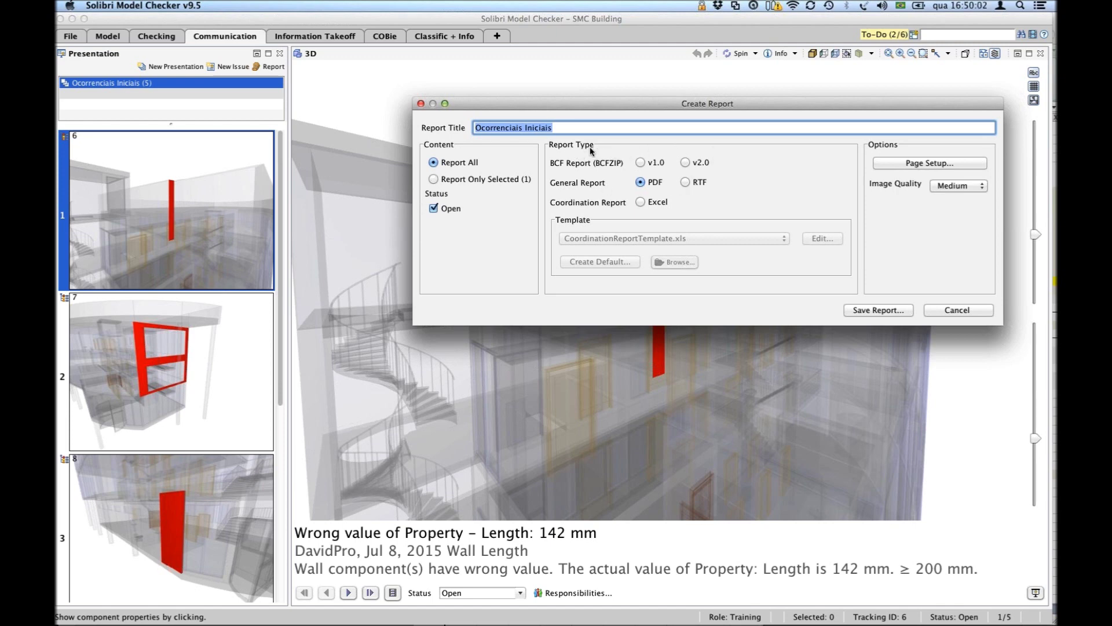
Try the BCF report type in versions v1.0 and v2.0.
click(640, 162)
click(686, 163)
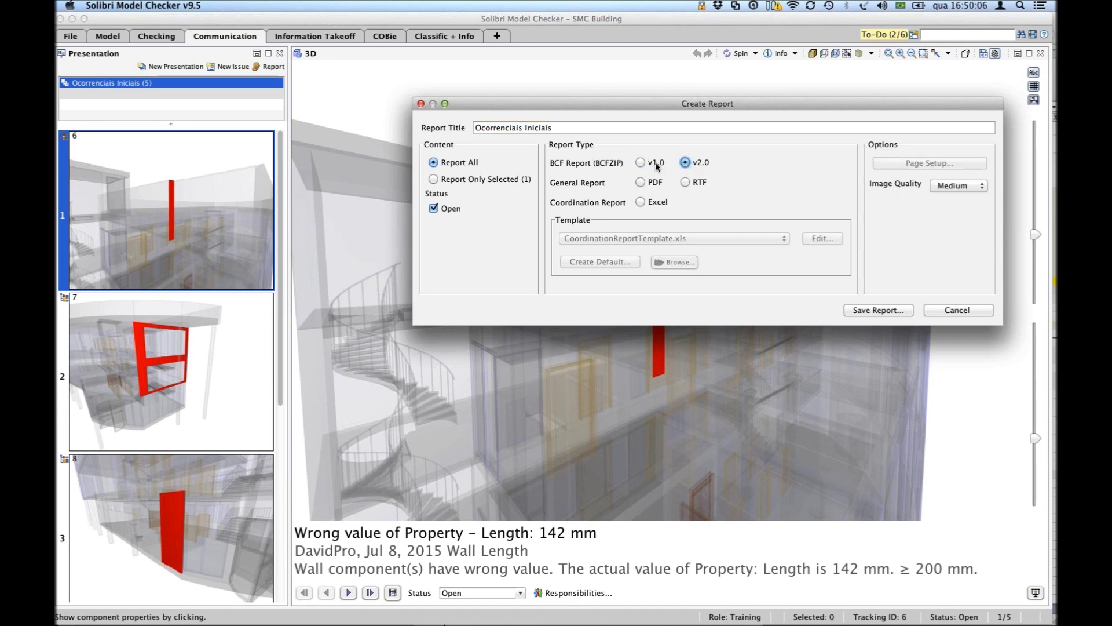
click(641, 163)
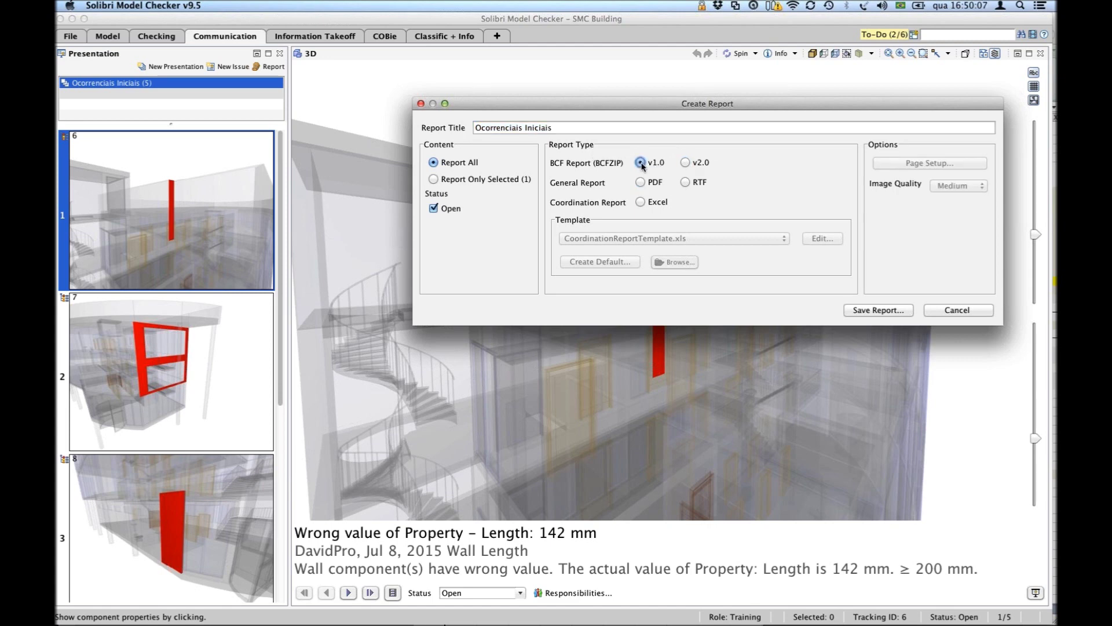
click(684, 163)
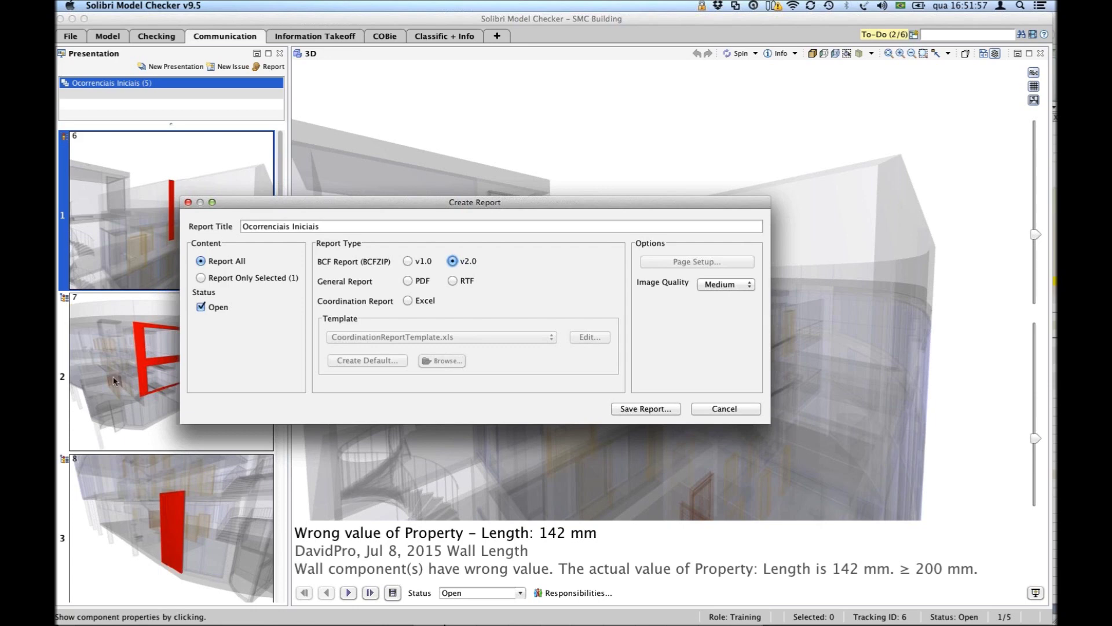
Compare the PDF, RTF and Excel report types, and choose PDF as the general report format.
click(424, 284)
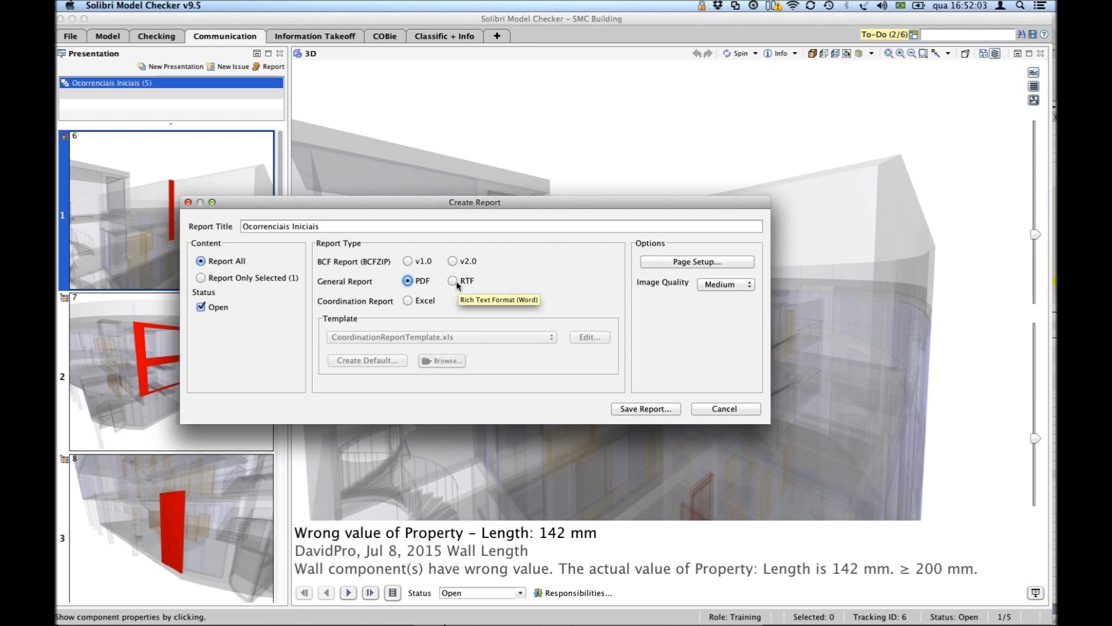
drag(440, 203, 504, 166)
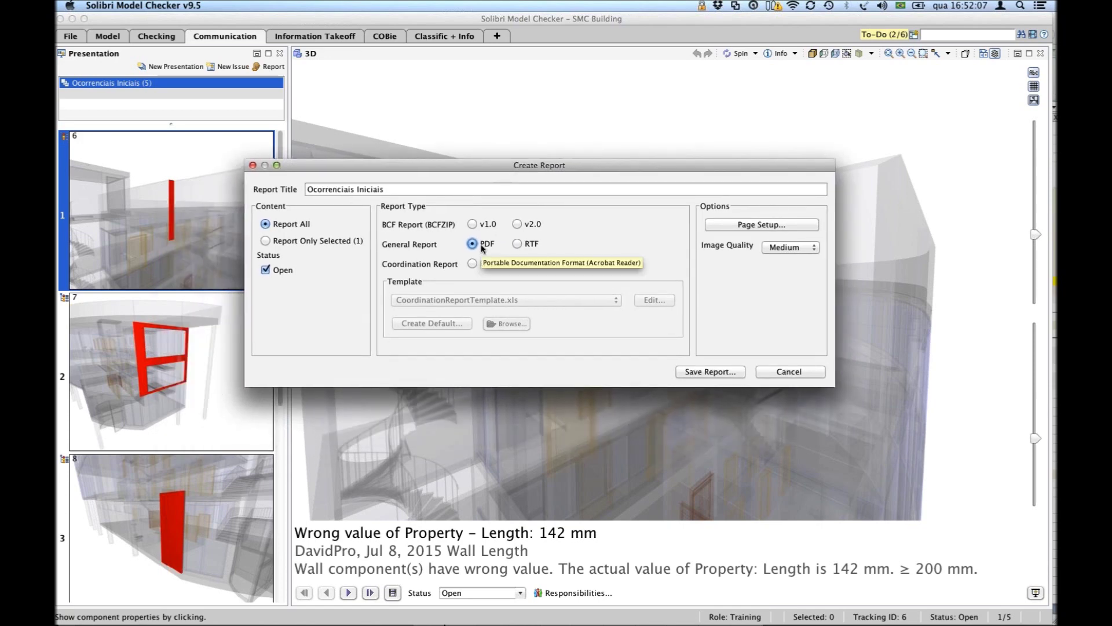
click(520, 244)
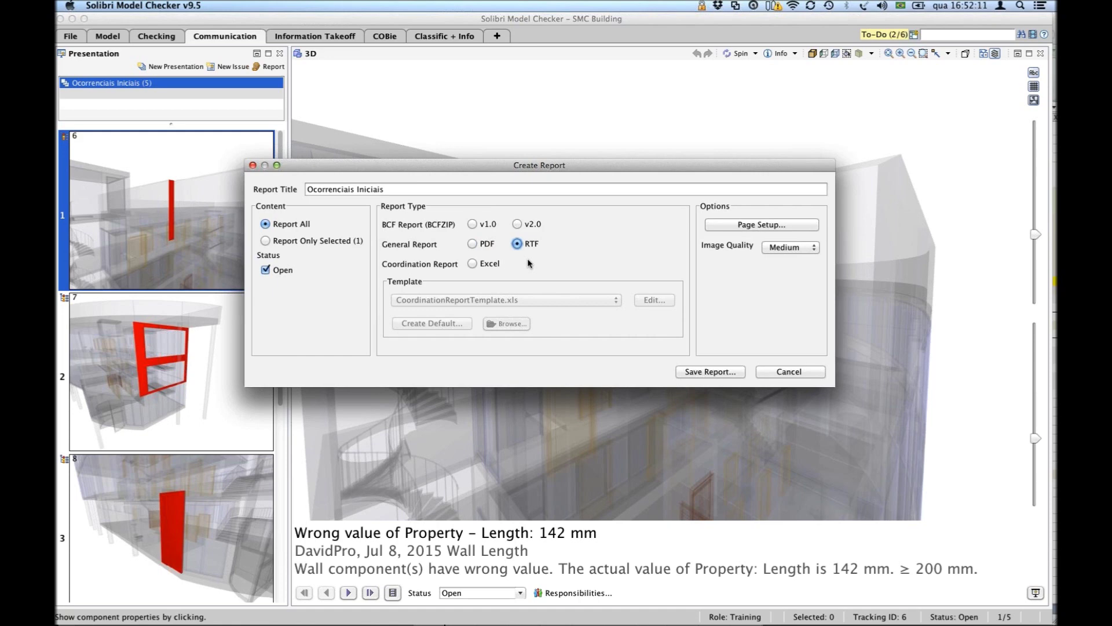
click(472, 264)
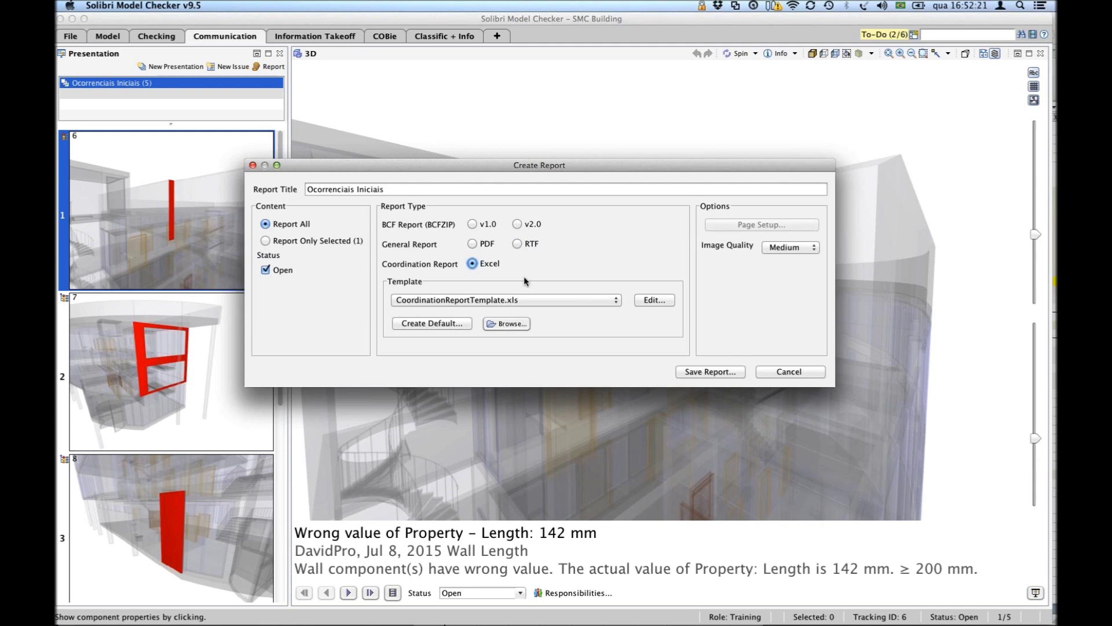
click(473, 243)
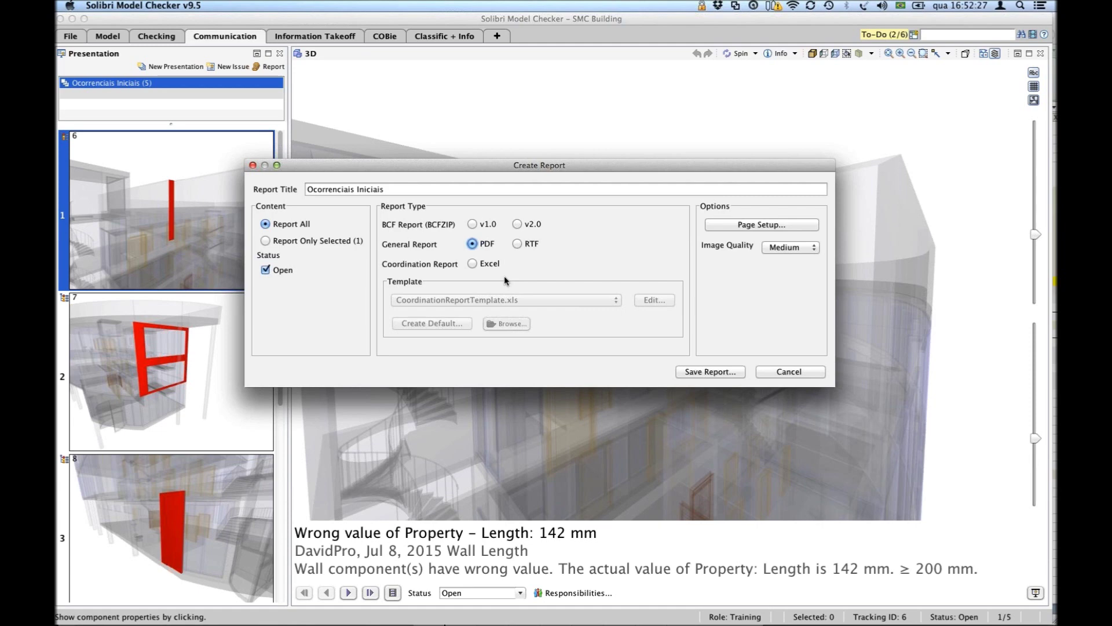
Set the report title to "SMC Building - Ocorrenciais Iniciais".
click(447, 193)
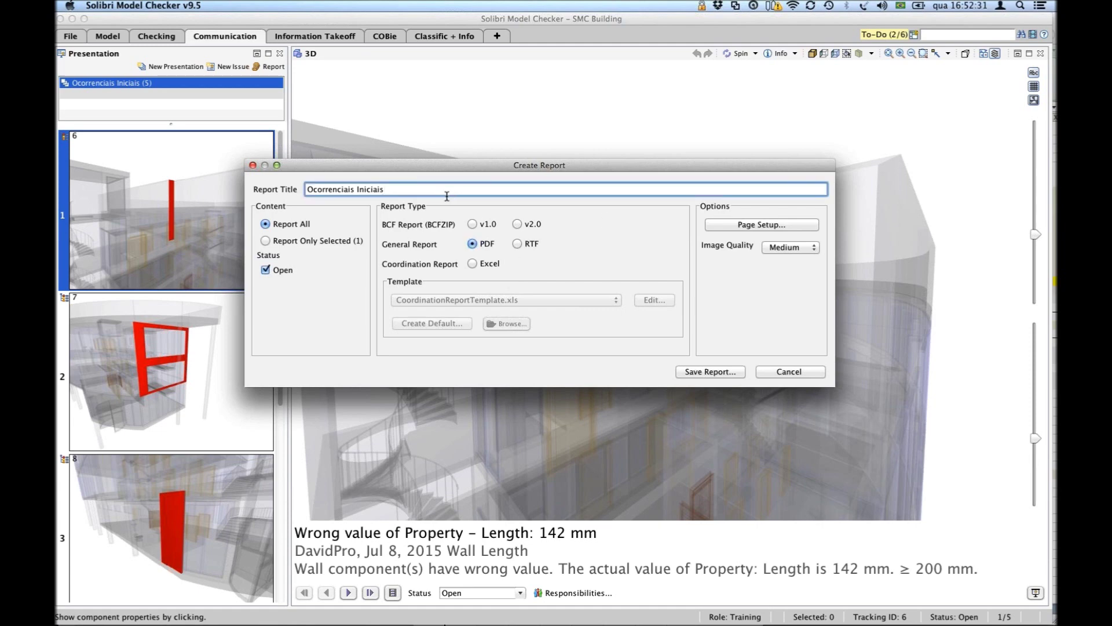
text(SMC Building)
drag(387, 191, 483, 192)
key(super+c)
key(BackSpace)
key(BackSpace)
key(super+v)
text(-)
click(460, 188)
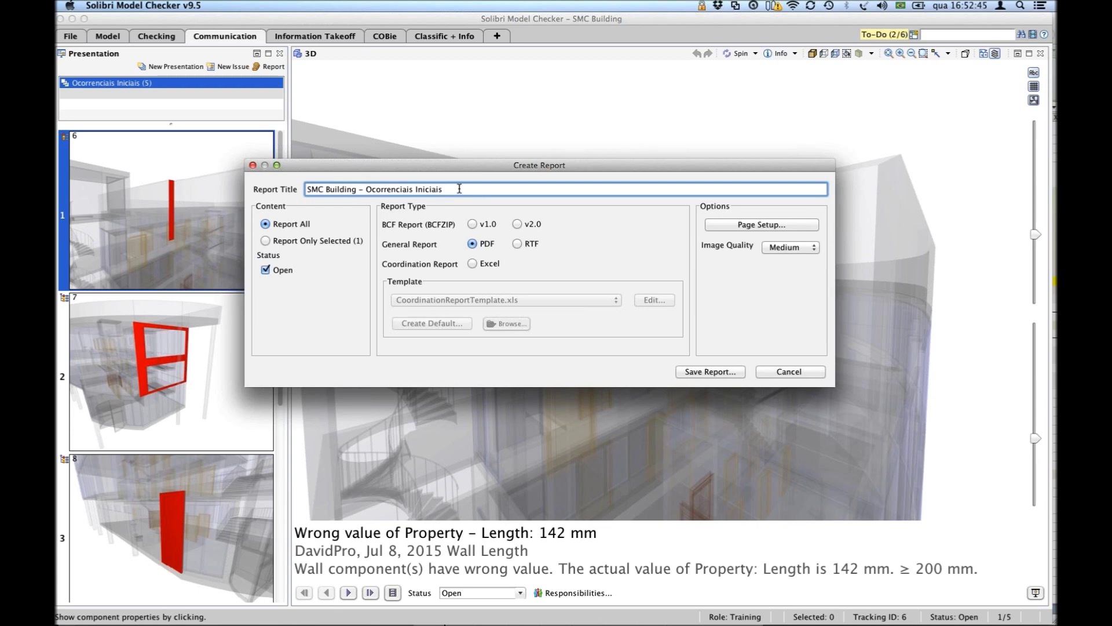
Inspect the report's page orientation, size and margin settings and the image quality choices, without applying any change.
drag(537, 166, 549, 139)
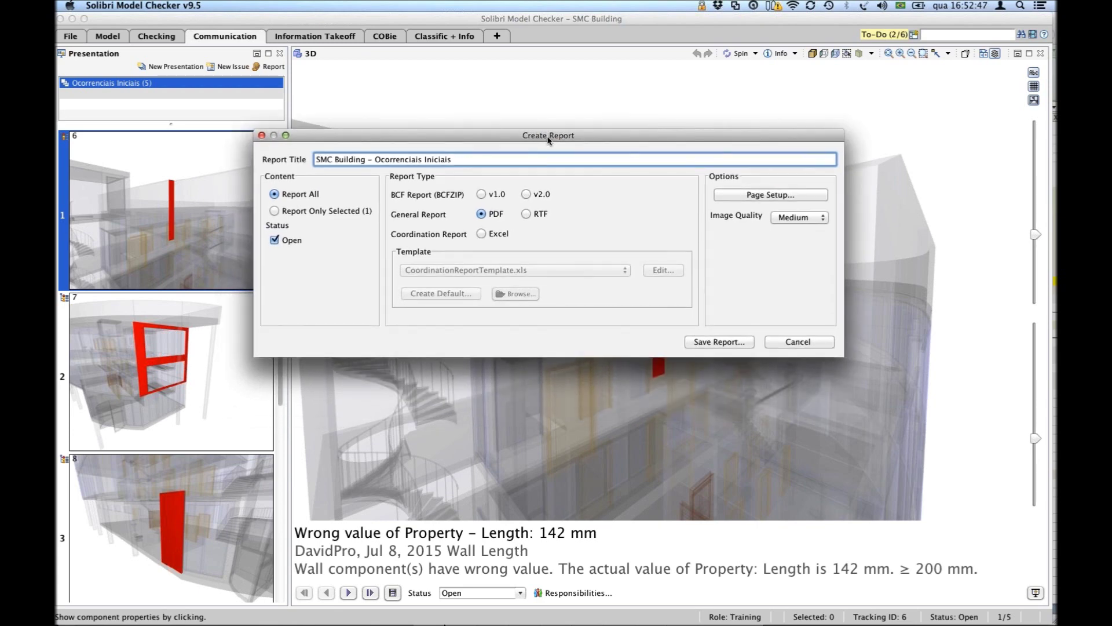
click(761, 199)
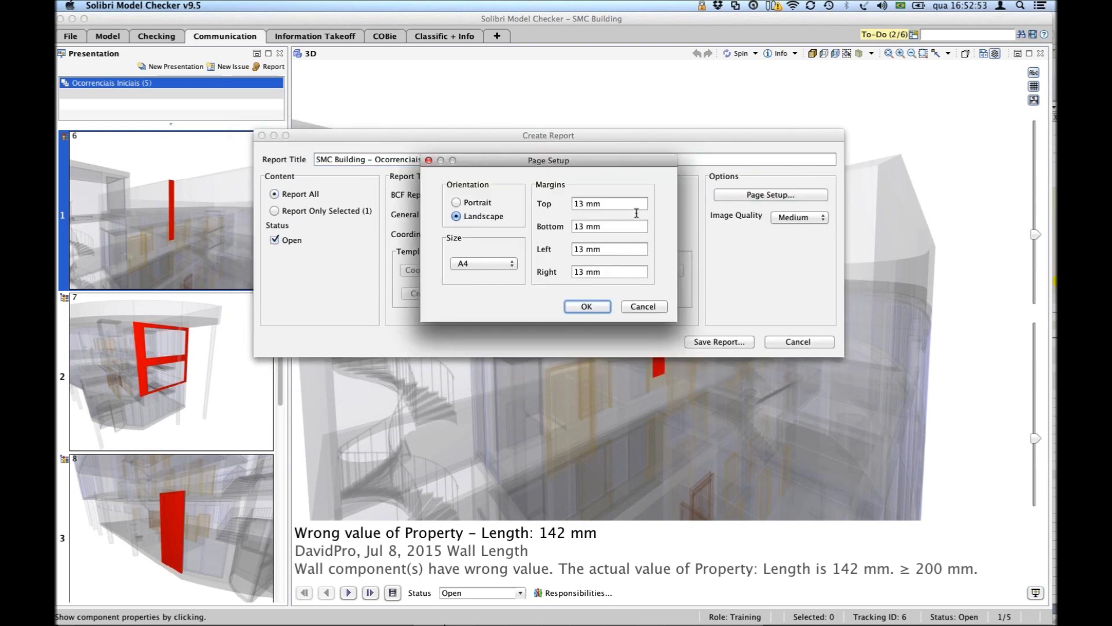
click(481, 203)
click(479, 217)
click(643, 306)
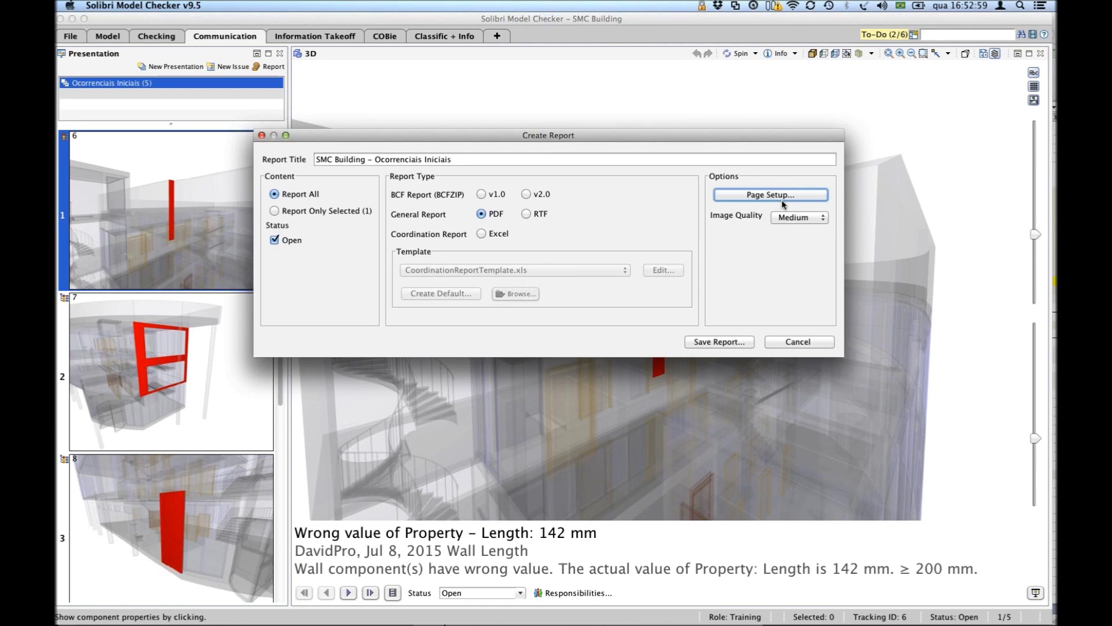
click(788, 220)
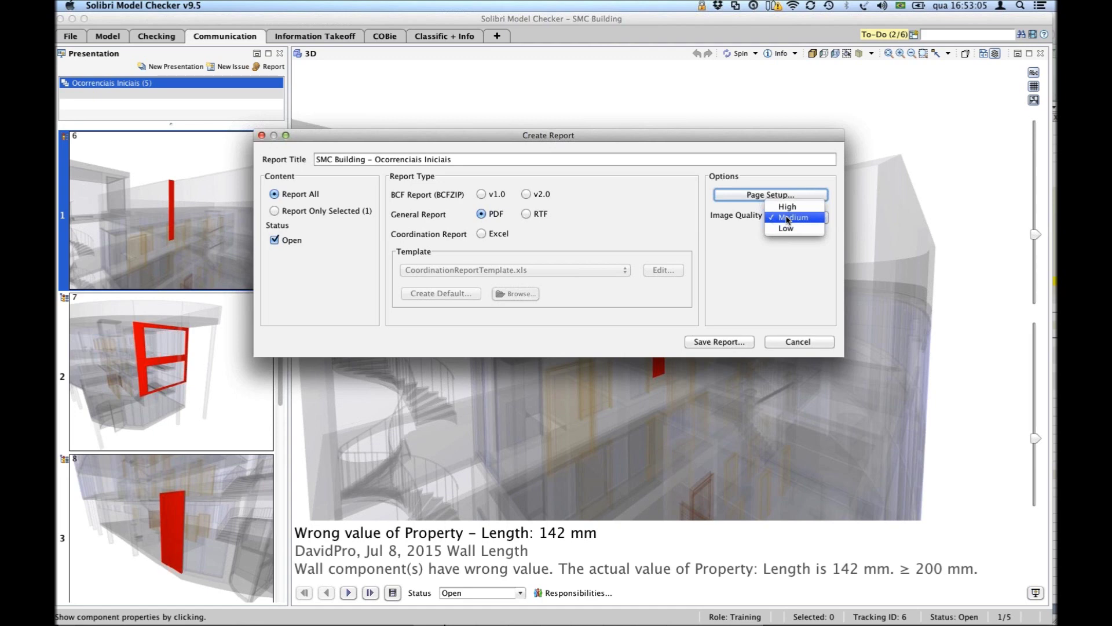
click(555, 226)
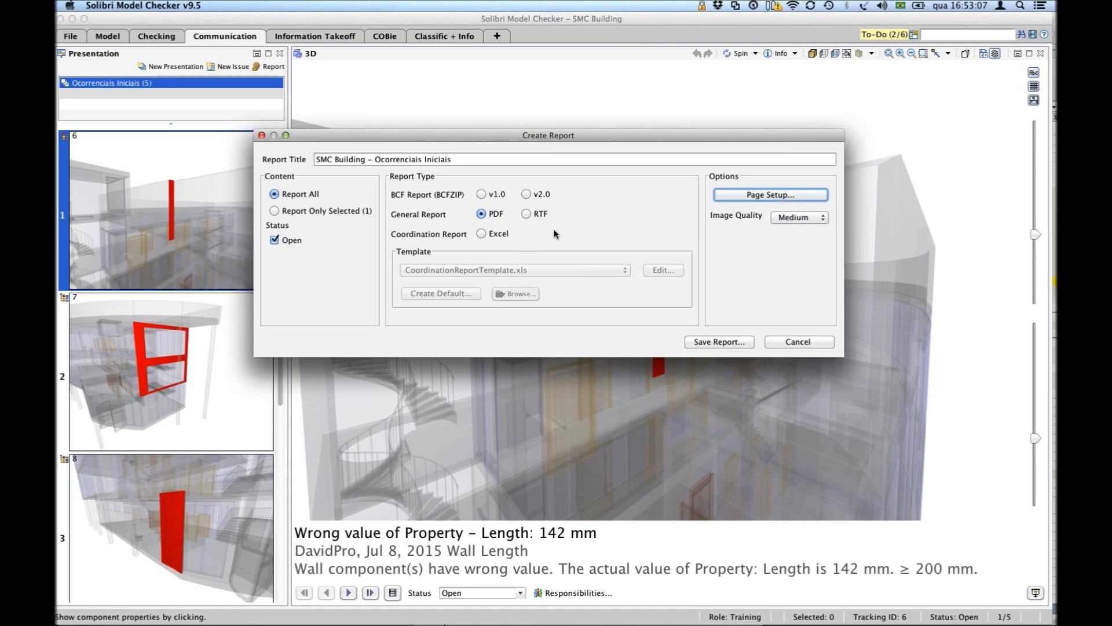
Save the PDF report to the Desktop as "SMC Building - Ocorrenciais Iniciais.pdf".
click(731, 342)
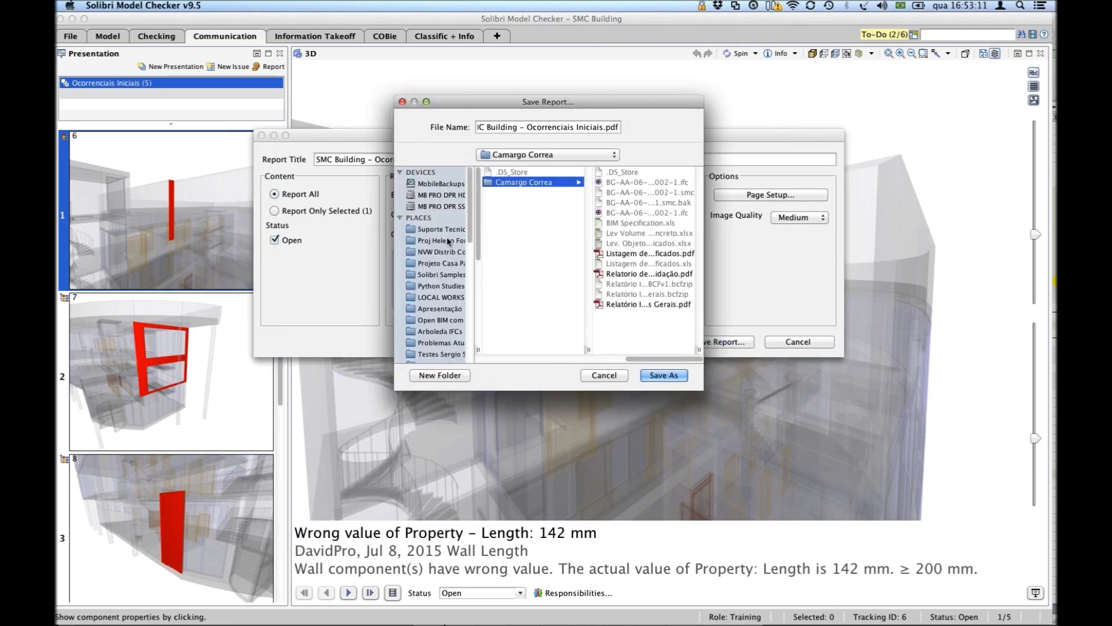
drag(471, 232, 473, 337)
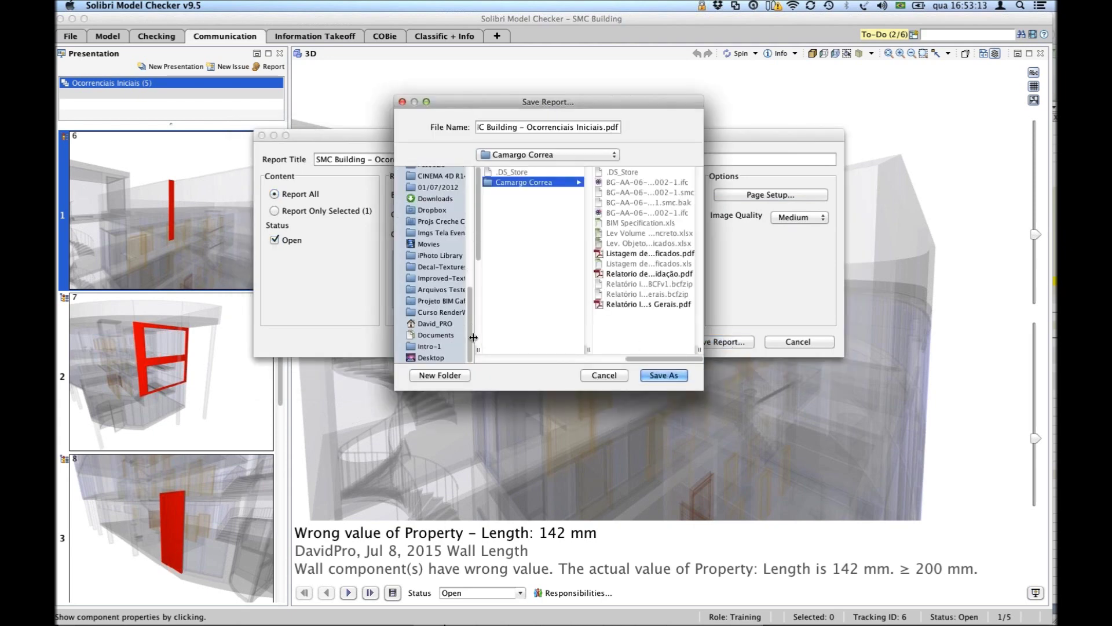
click(441, 356)
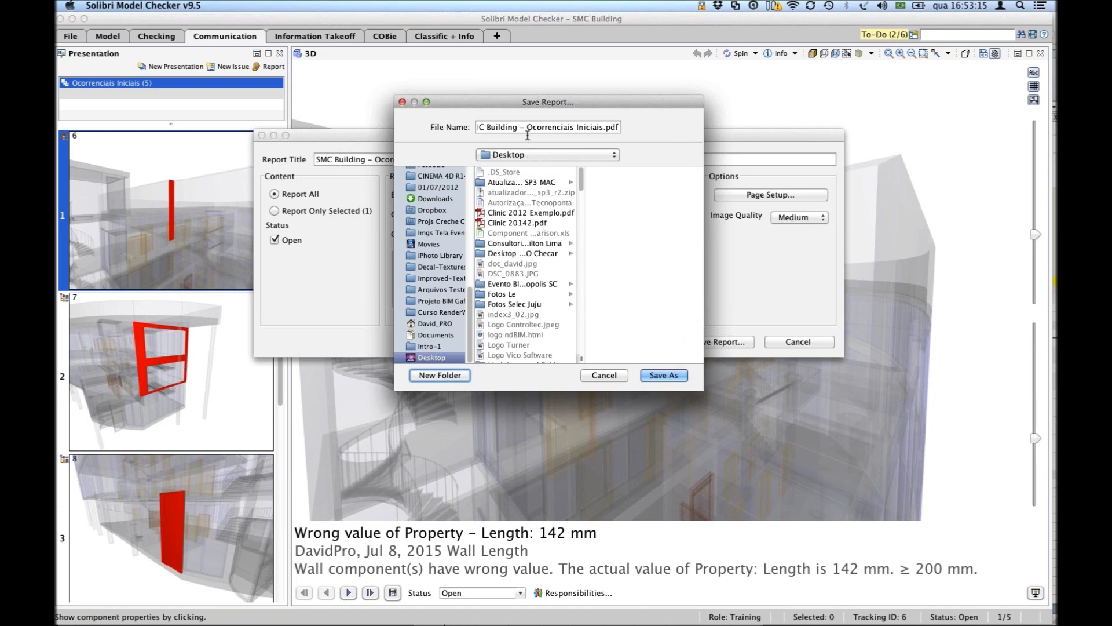
click(658, 376)
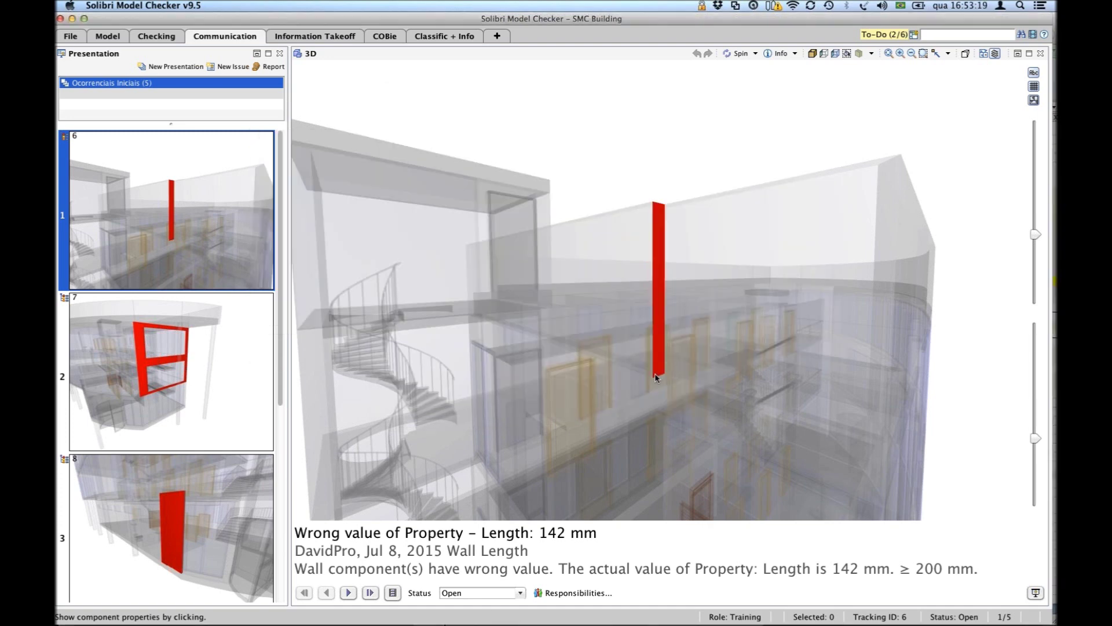
Review the exported PDF report from its cover page through the issue pages with their images, locations, tracking IDs and comments.
mouse_move(663, 356)
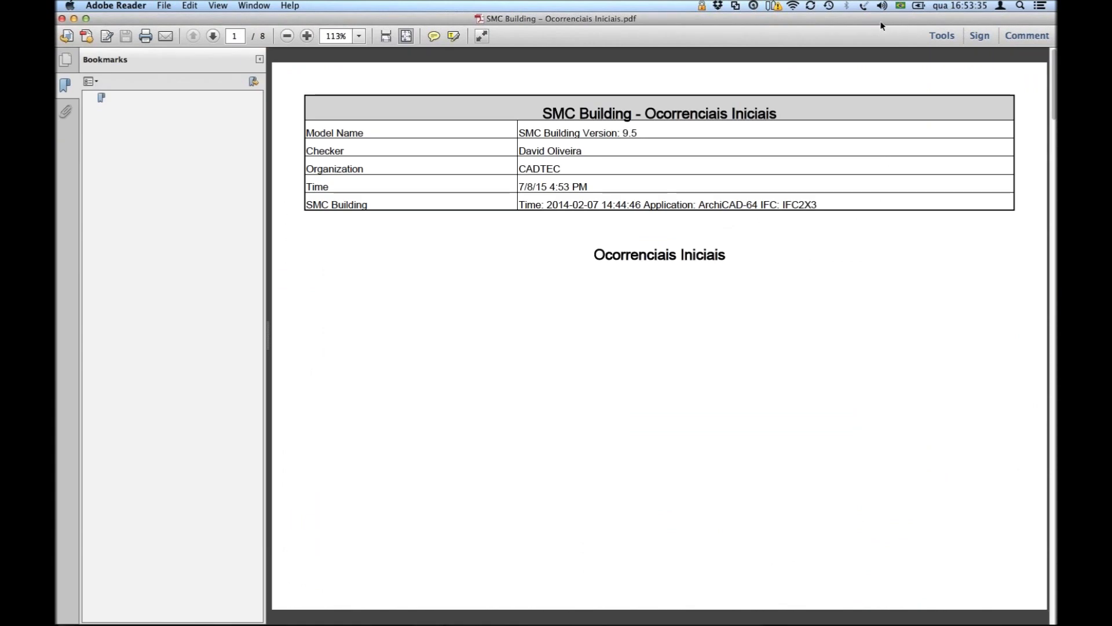
scroll(682, 370, down, 5)
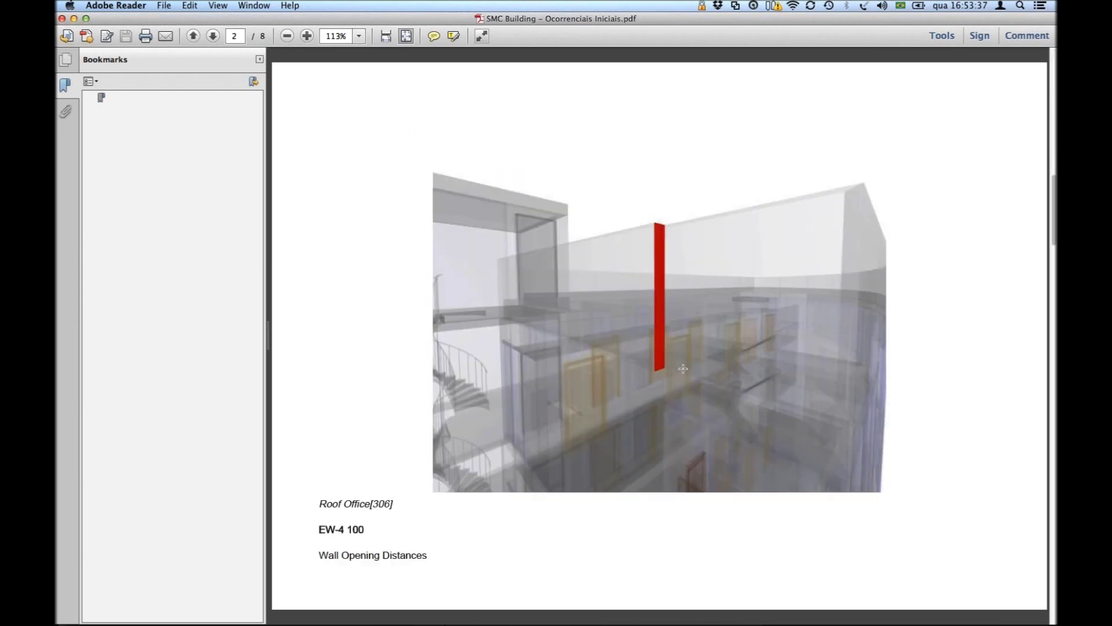
scroll(683, 368, up, 5)
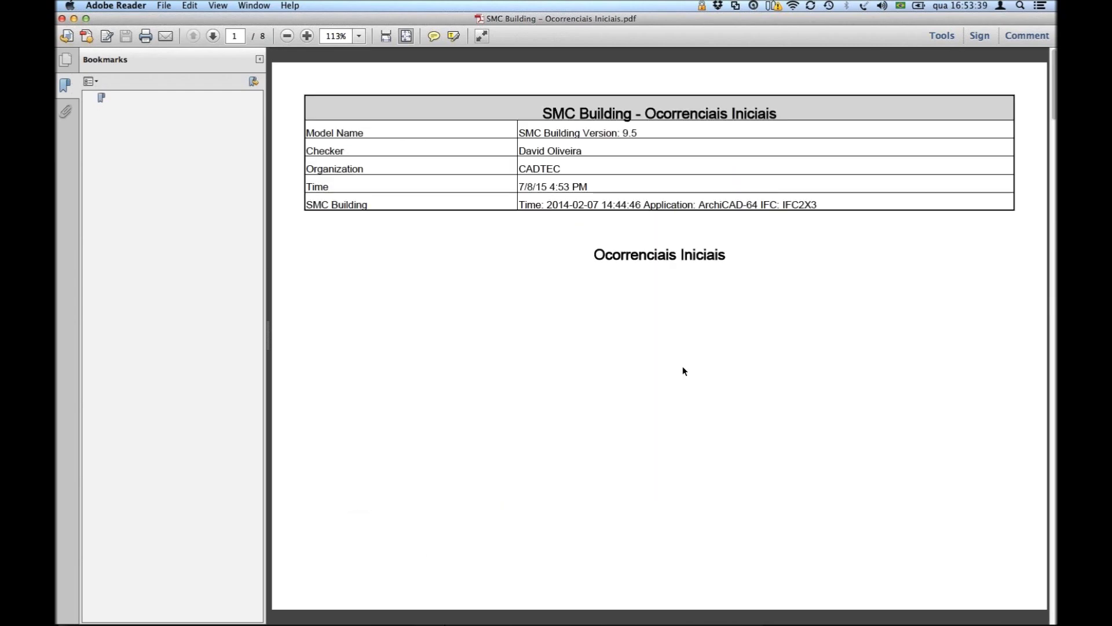
scroll(683, 369, down, 5)
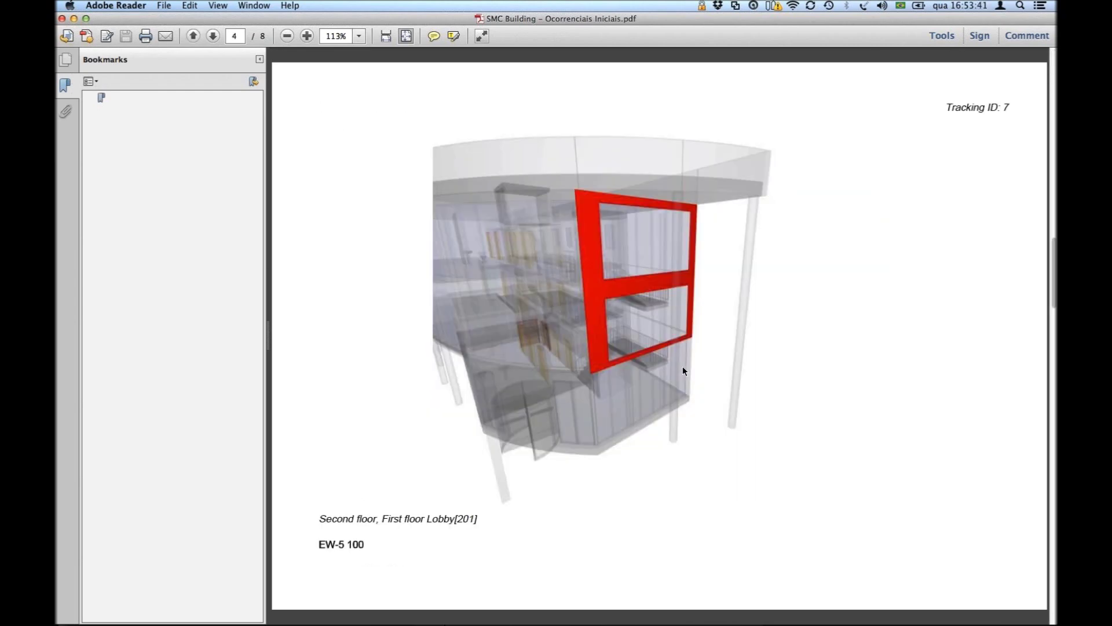
scroll(682, 369, up, 2)
scroll(682, 369, down, 2)
scroll(683, 368, down, 2)
scroll(683, 370, down, 1)
scroll(682, 370, up, 1)
scroll(684, 372, down, 2)
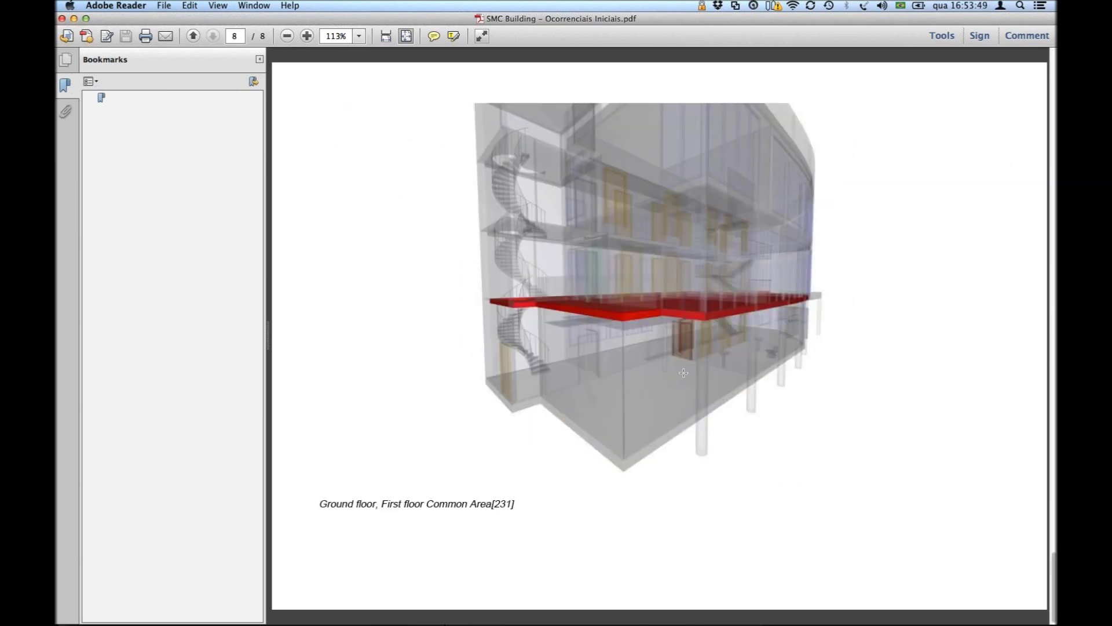
scroll(683, 373, up, 2)
scroll(684, 373, up, 2)
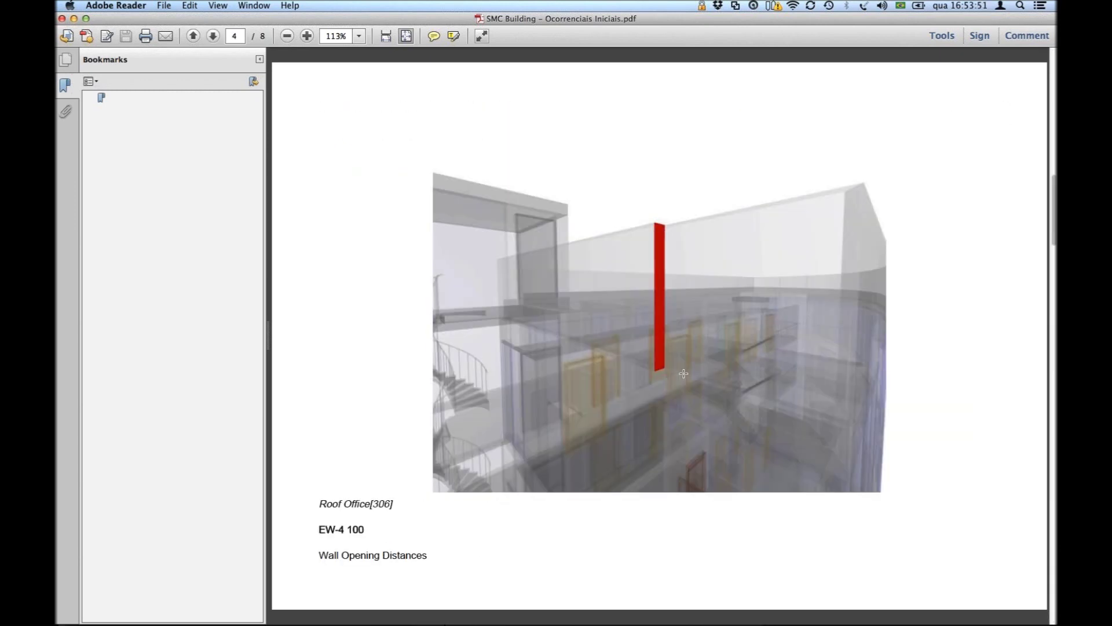
scroll(683, 373, up, 2)
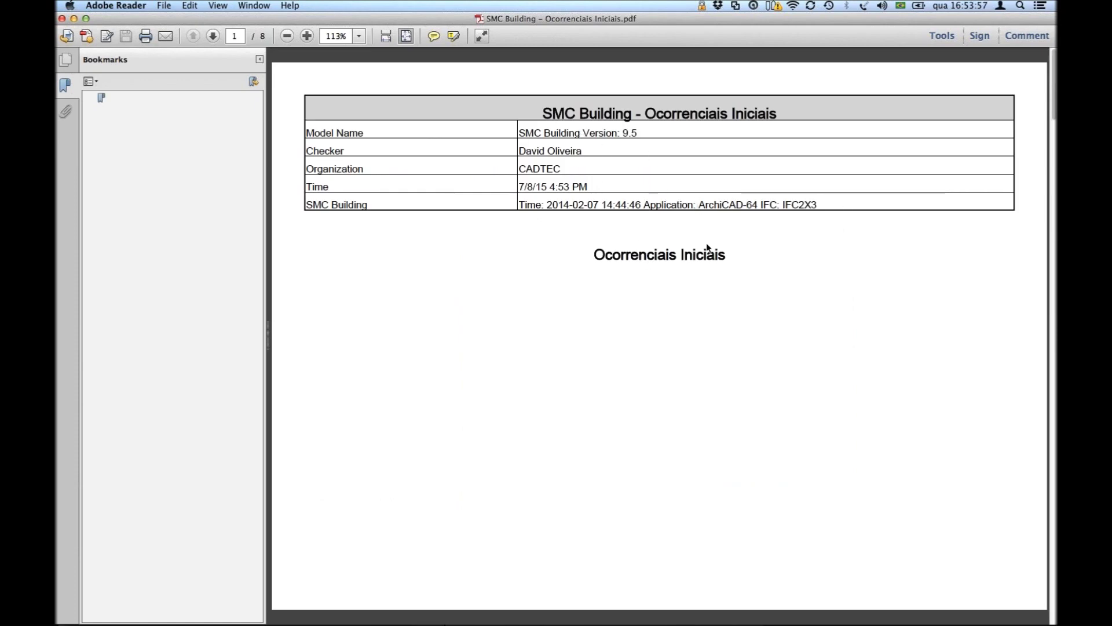
scroll(716, 261, down, 2)
scroll(718, 288, up, 2)
scroll(679, 268, down, 5)
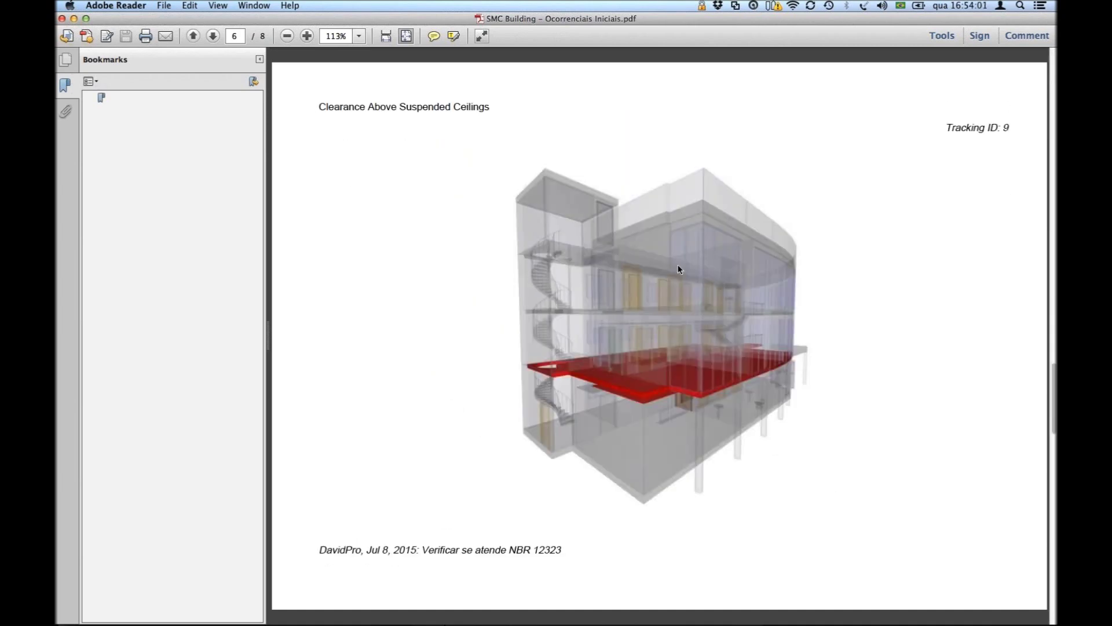
scroll(679, 269, down, 2)
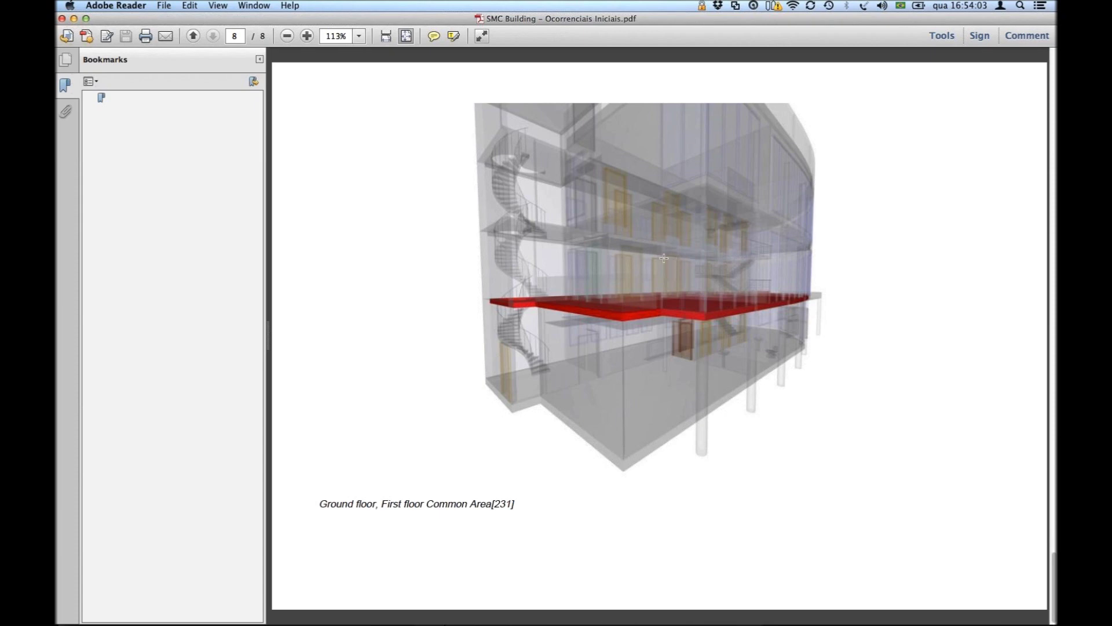
Switch back to Solibri Model Checker and set up a new Excel coordination report using the CoordinationReportTemplate.xls template.
key(super+Tab)
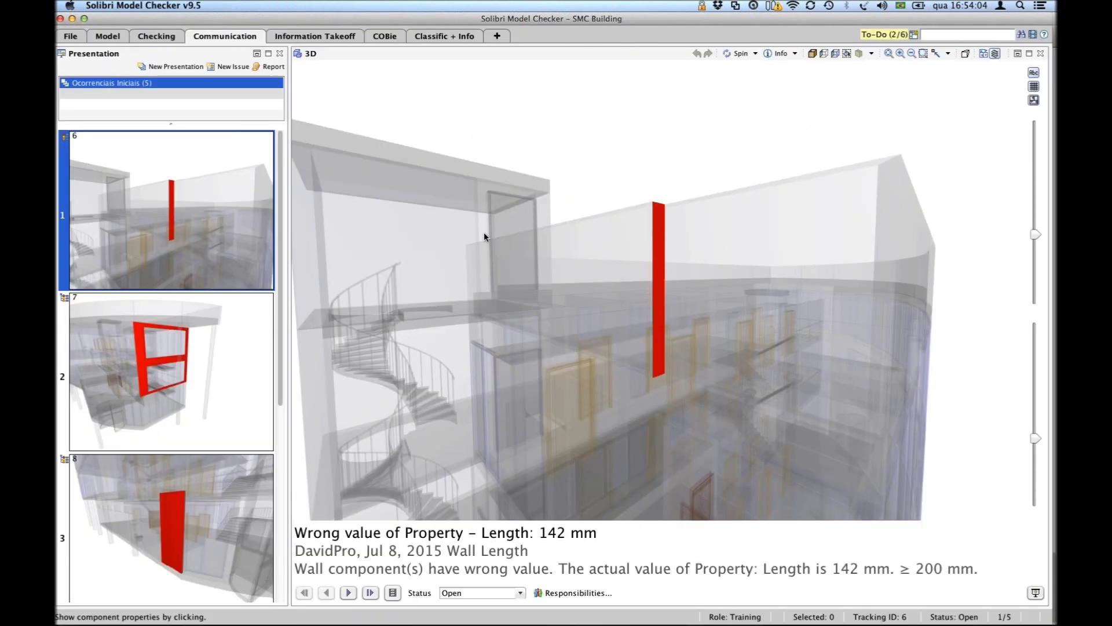
click(265, 66)
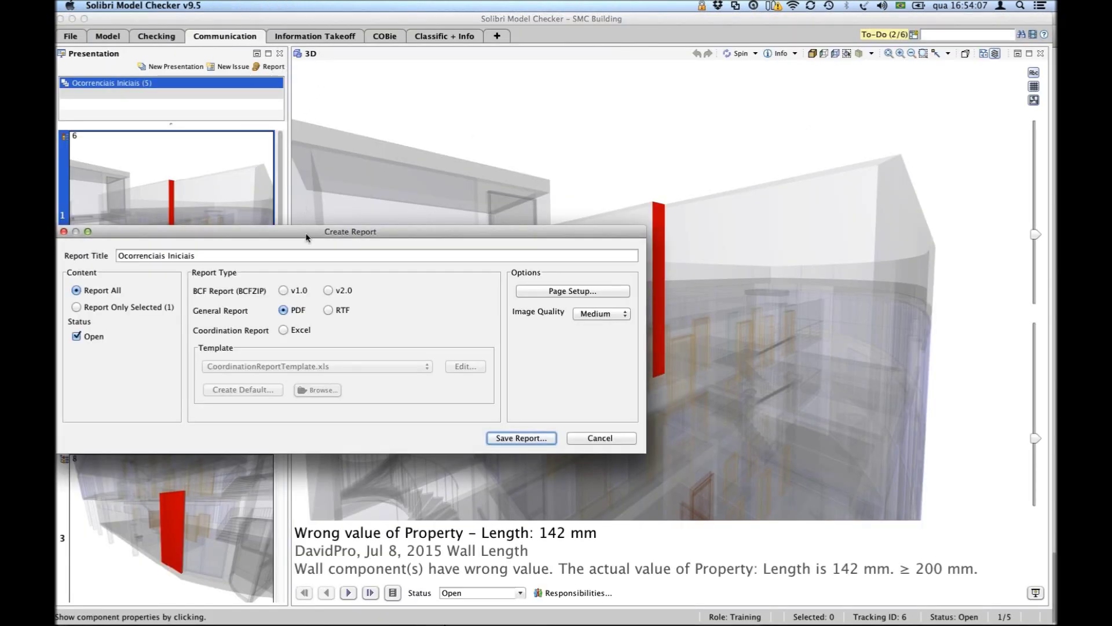
drag(305, 236, 484, 168)
click(465, 260)
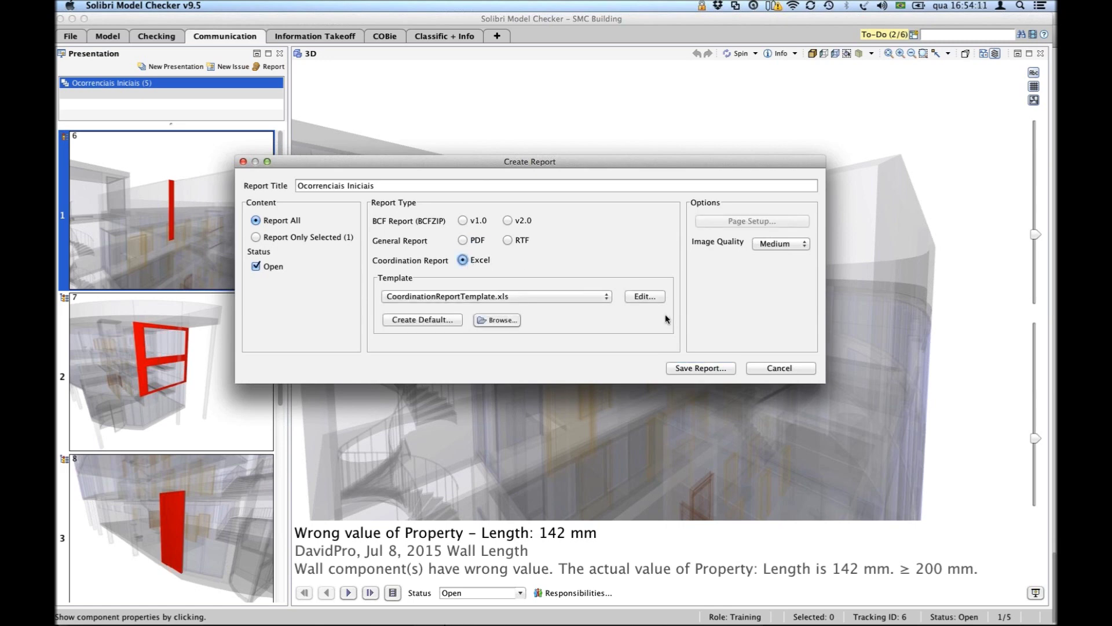
click(482, 297)
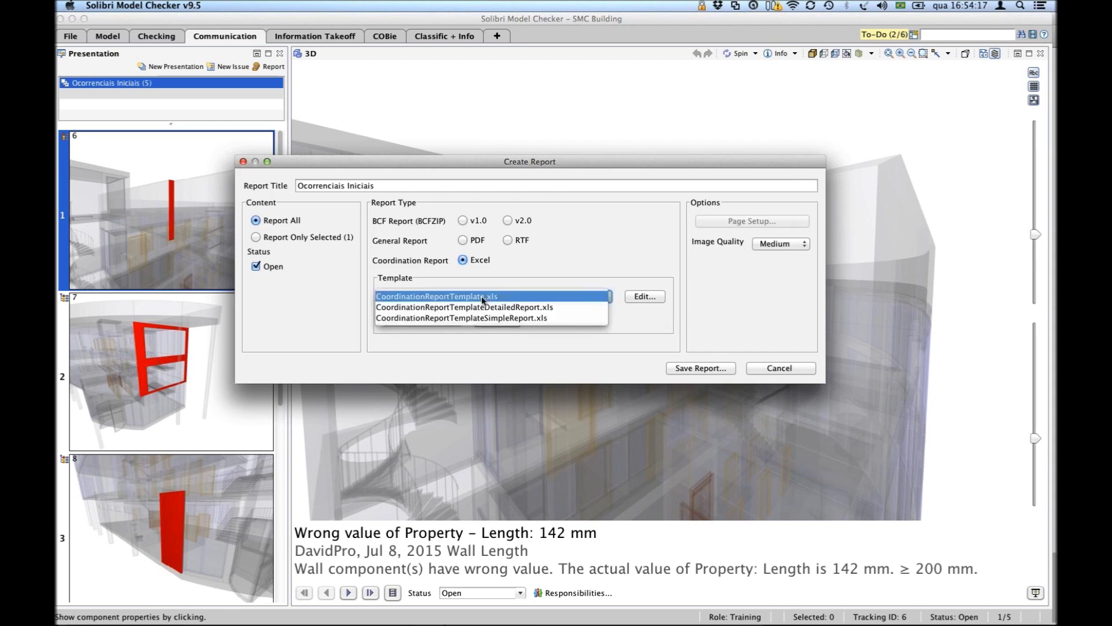
click(538, 287)
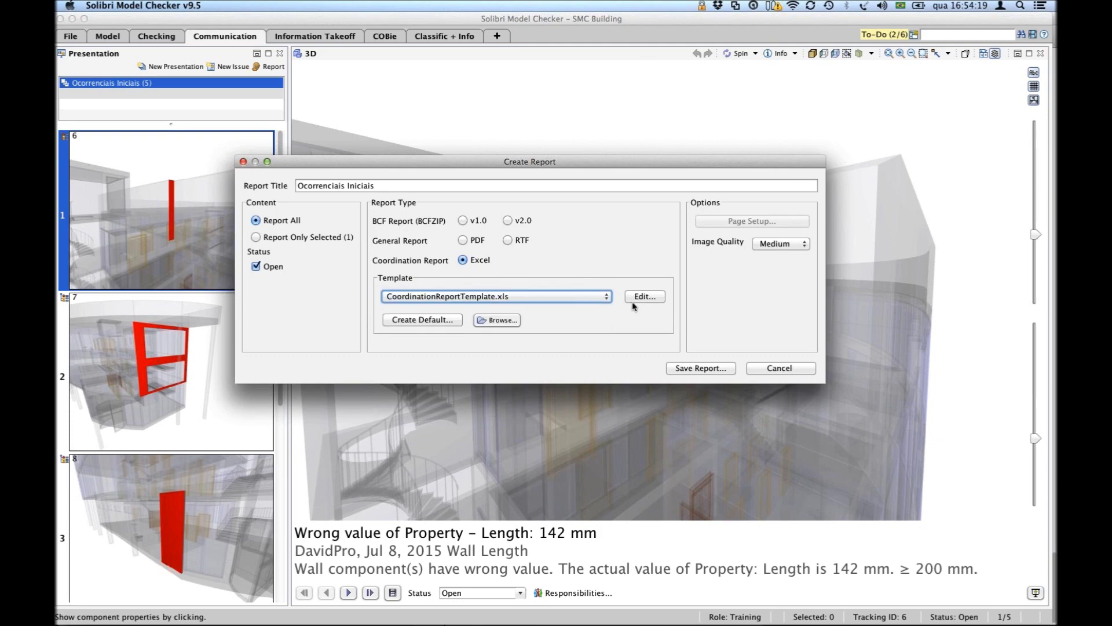
Open the coordination report template for editing in Excel and delete the Solibri logo picture from its header.
click(643, 296)
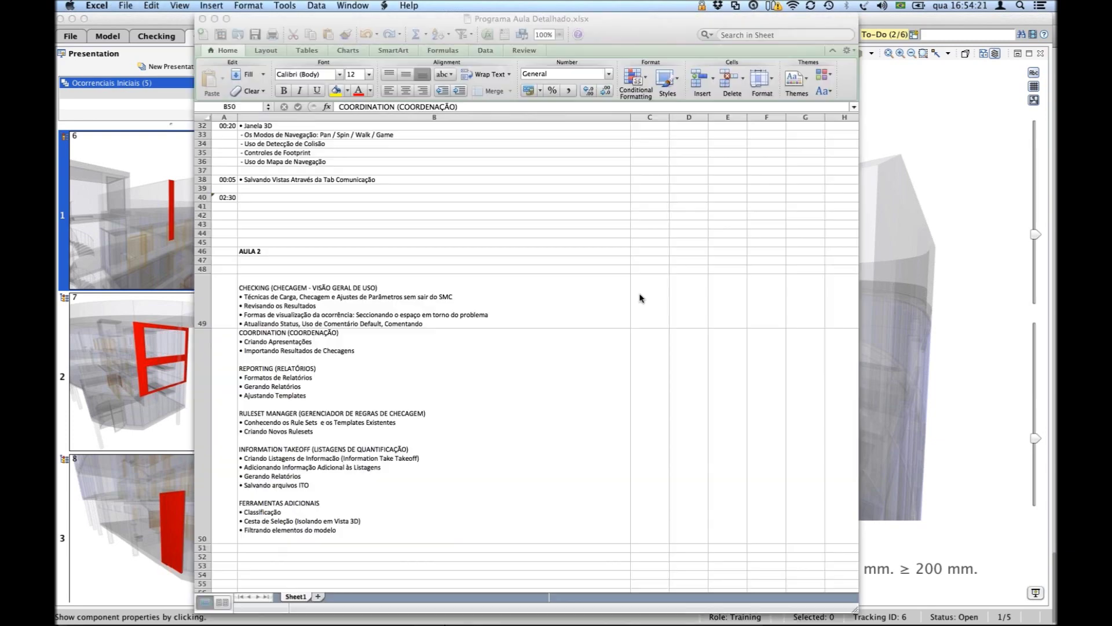
drag(665, 473, 996, 620)
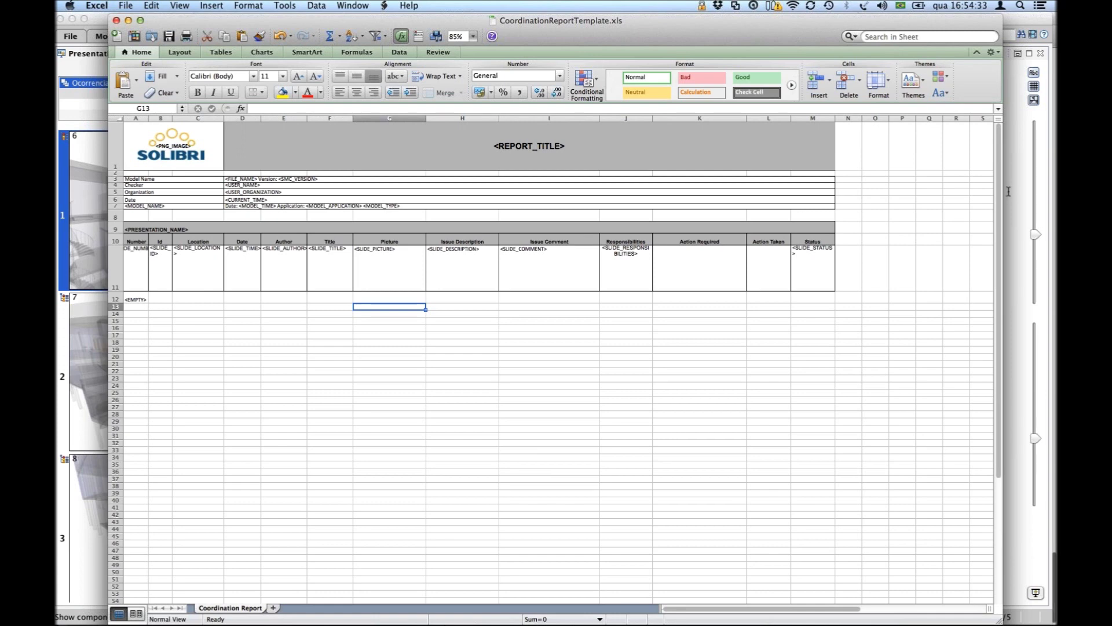
click(173, 142)
drag(173, 142, 310, 162)
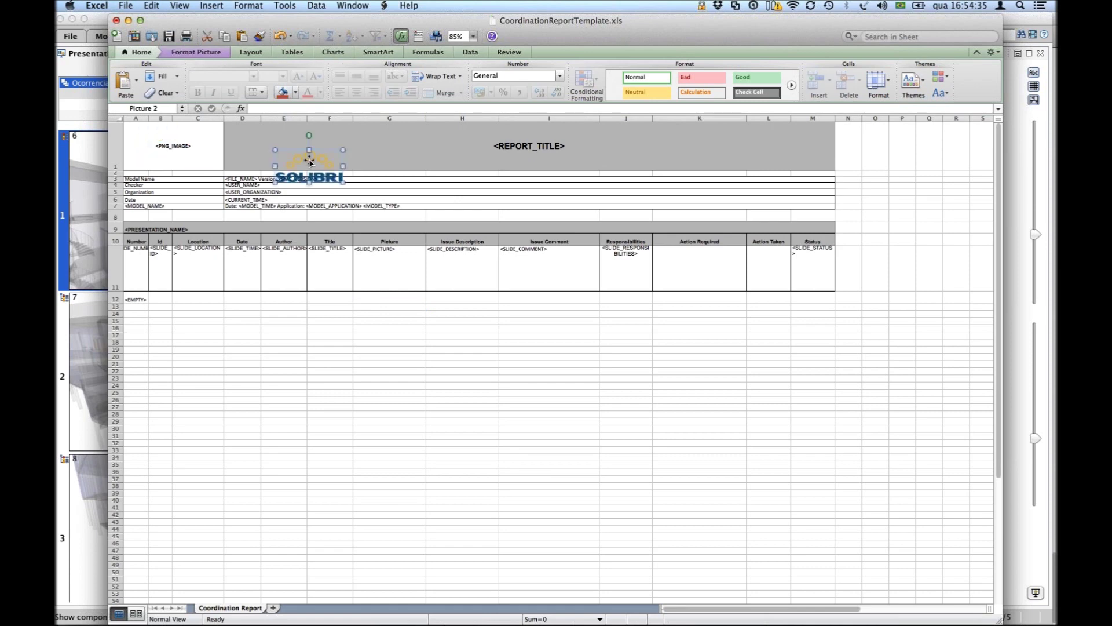
key(Delete)
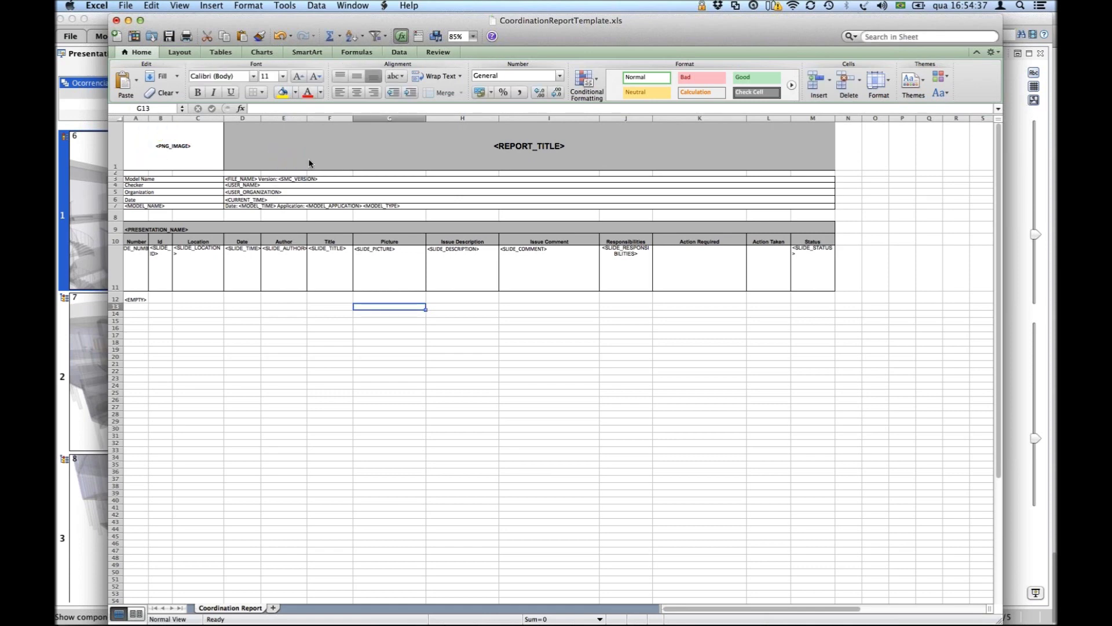
Examine the template header's placeholders for the image, file name and version, user name and organization, without changing them.
click(178, 148)
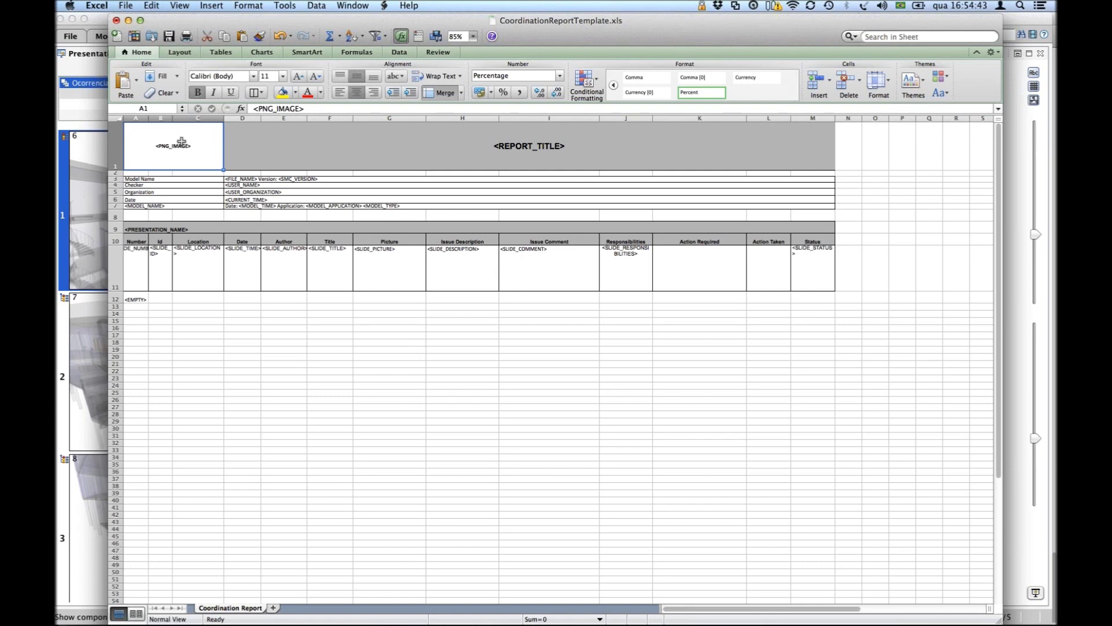
click(245, 179)
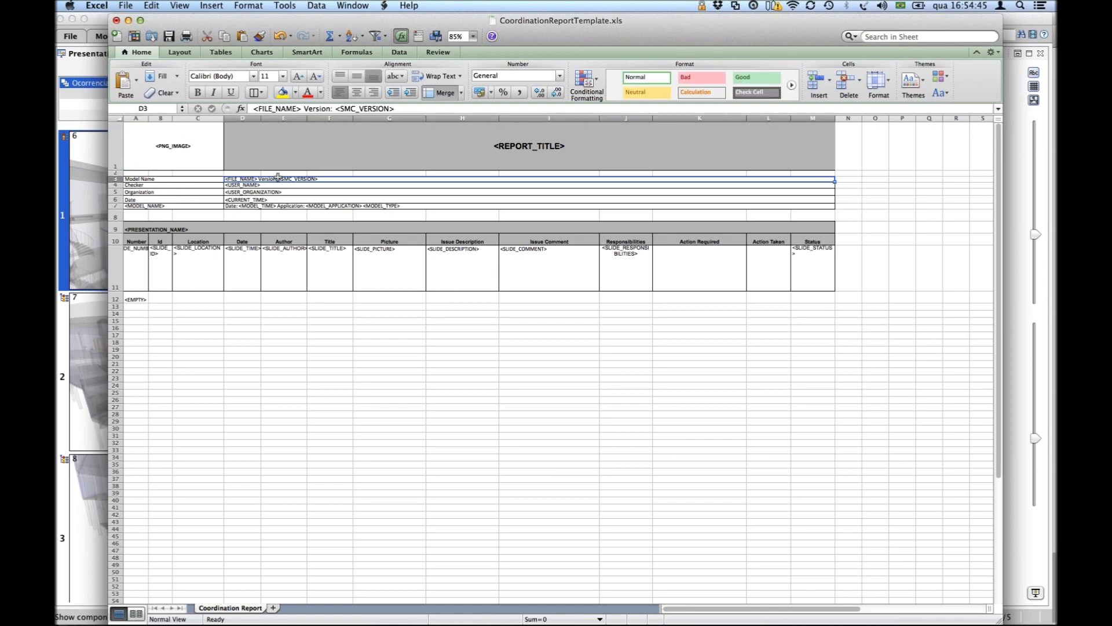
key(Down)
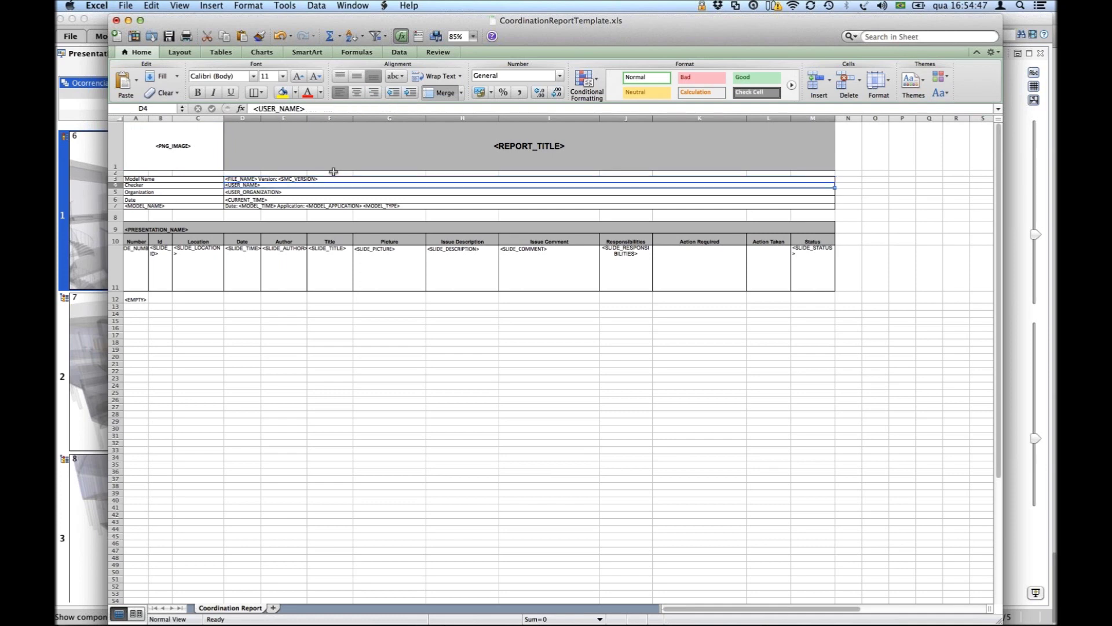
drag(310, 108, 196, 111)
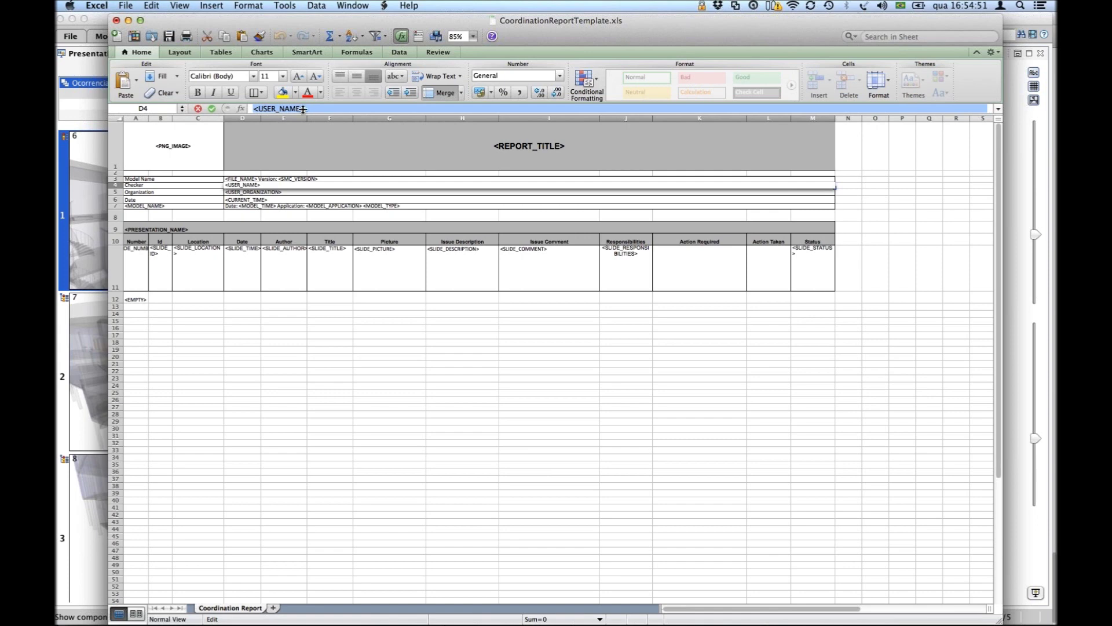
click(323, 109)
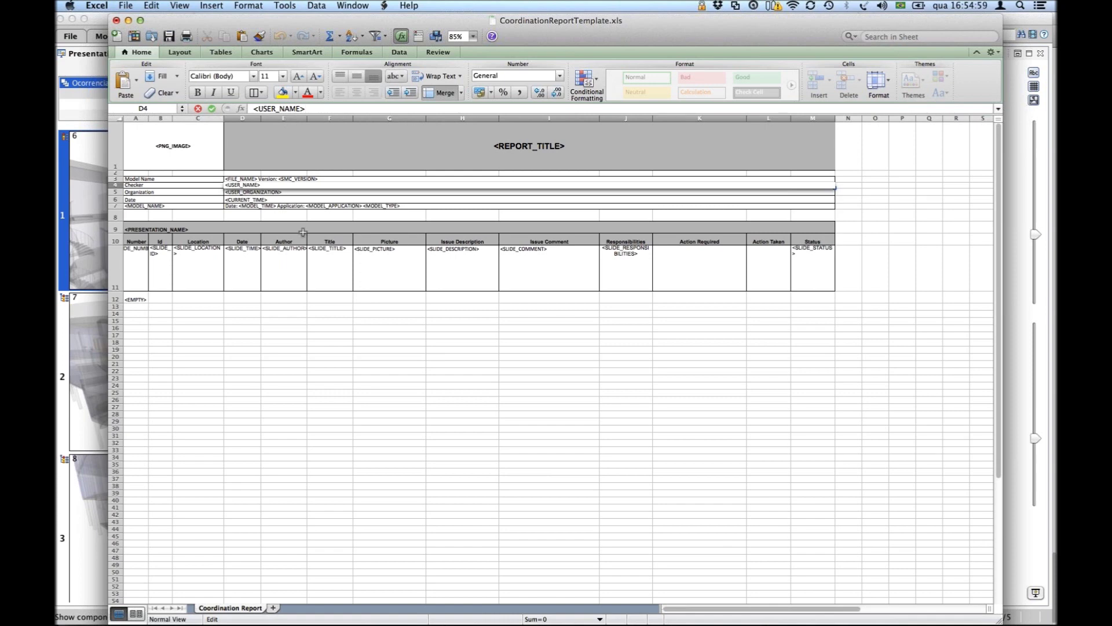
key(Escape)
click(236, 192)
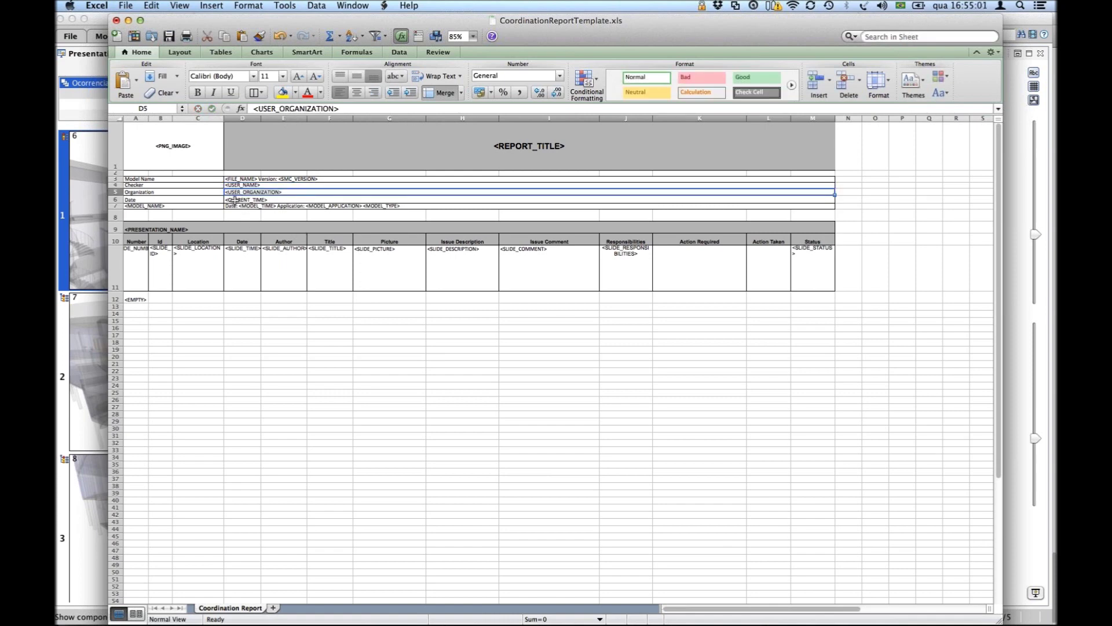
Examine the placeholders in the template's issue table, from Location and Date across to Issue Comment and Responsibilities.
drag(194, 215, 210, 266)
click(206, 232)
drag(206, 240, 243, 273)
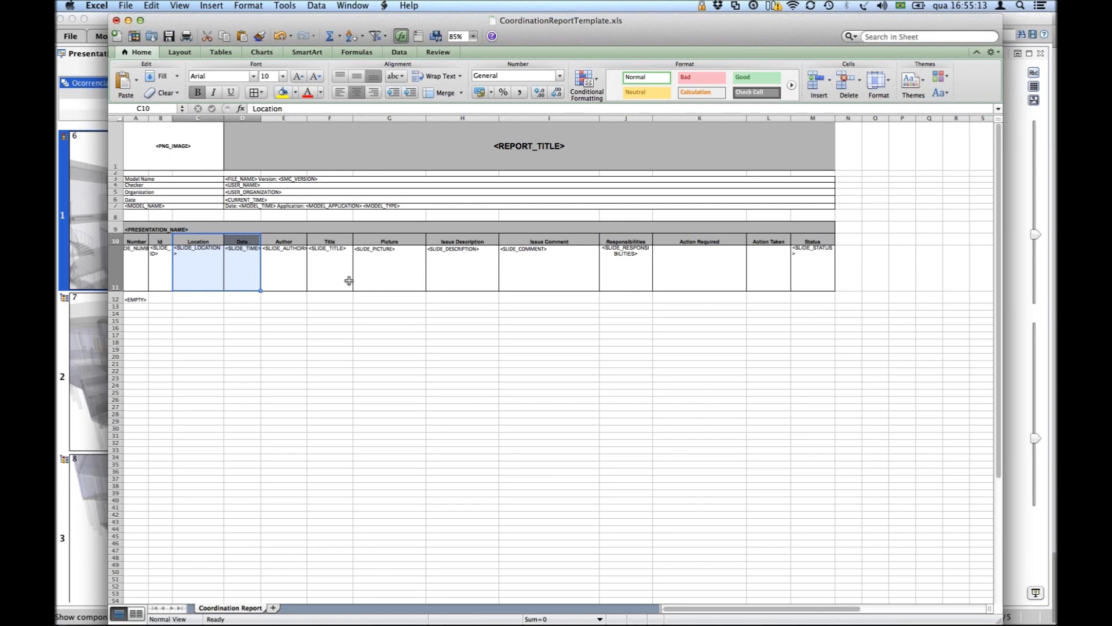
click(293, 260)
click(339, 257)
click(407, 256)
click(442, 256)
click(508, 256)
click(616, 257)
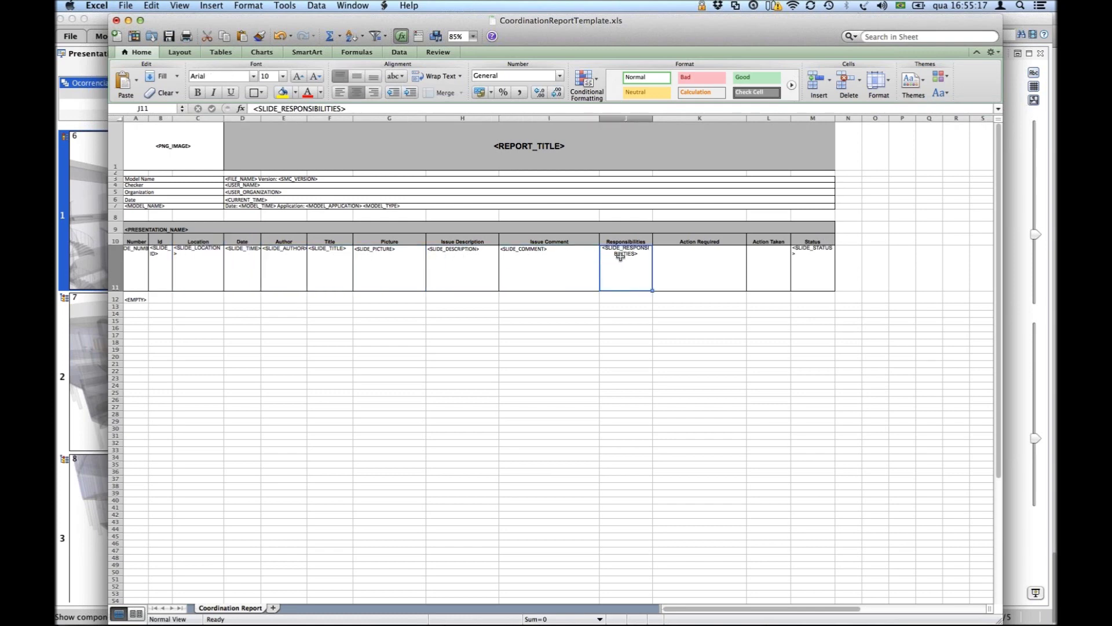